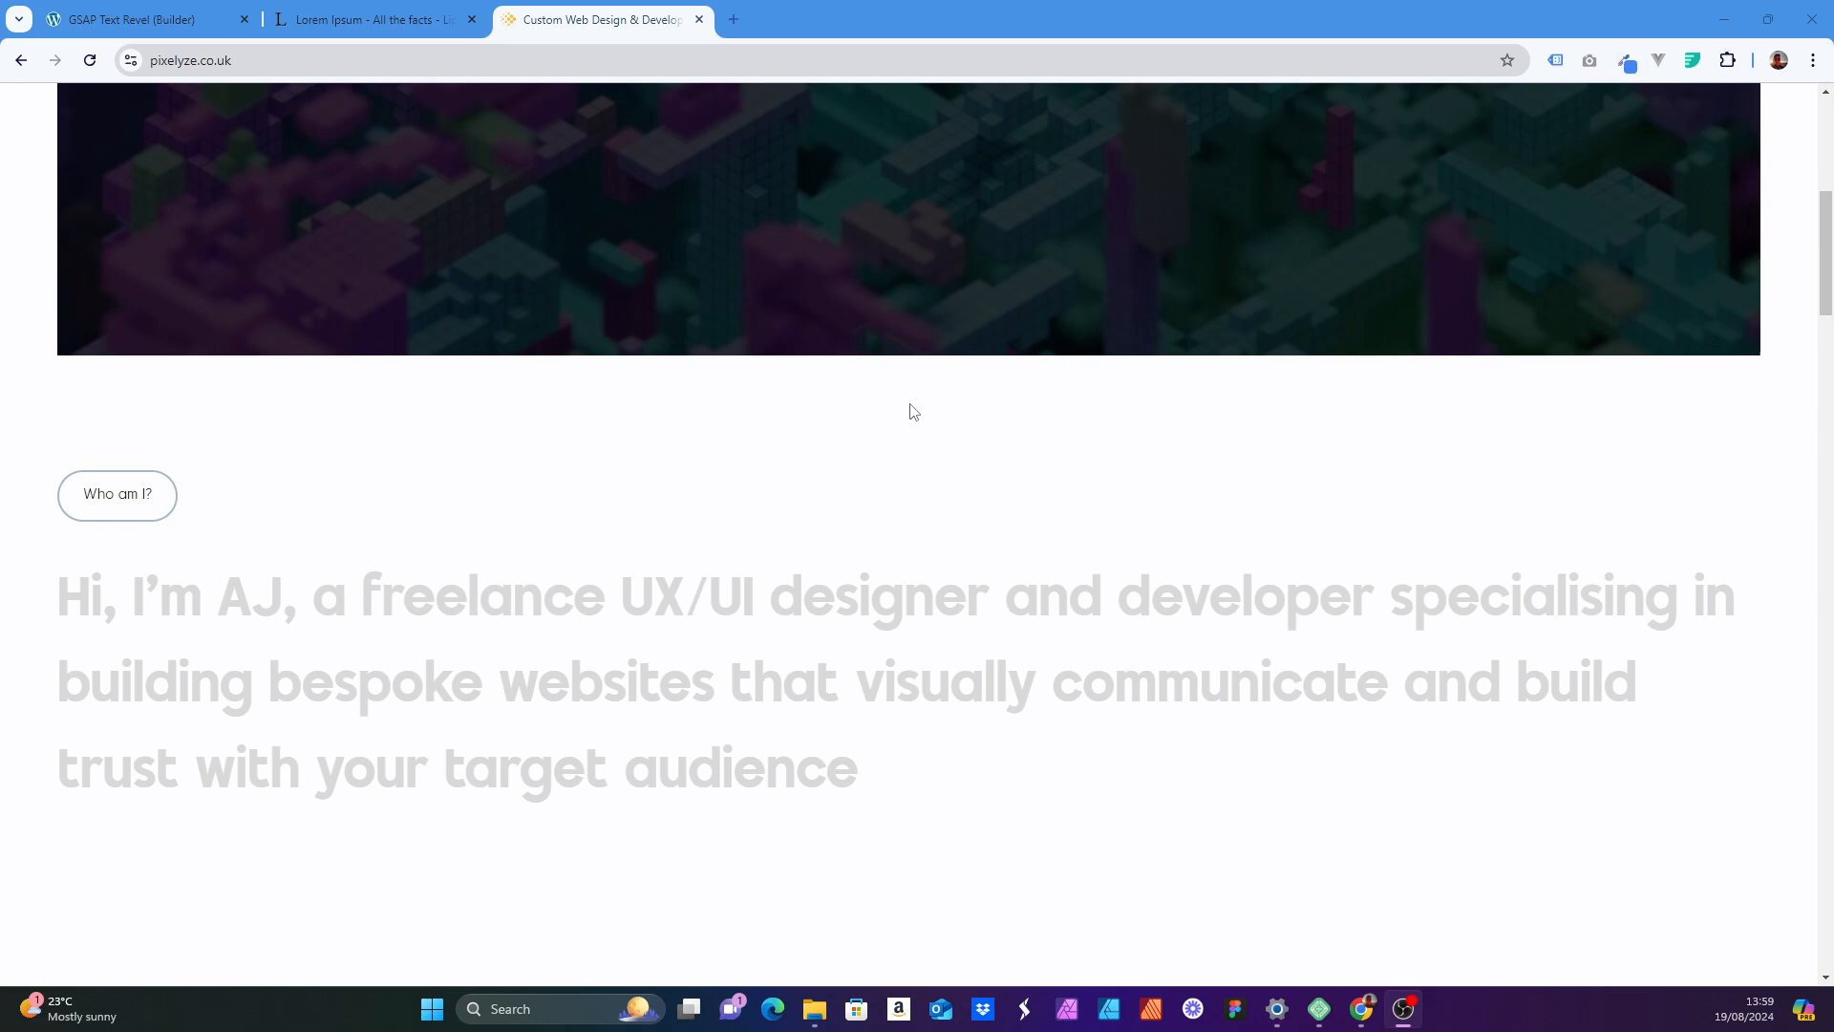
- Examine the scroll-driven text reveal effect on the paragraph below the "Who am I?" label on the pixelyze.co.uk page
scroll(912, 411, "down", 3)
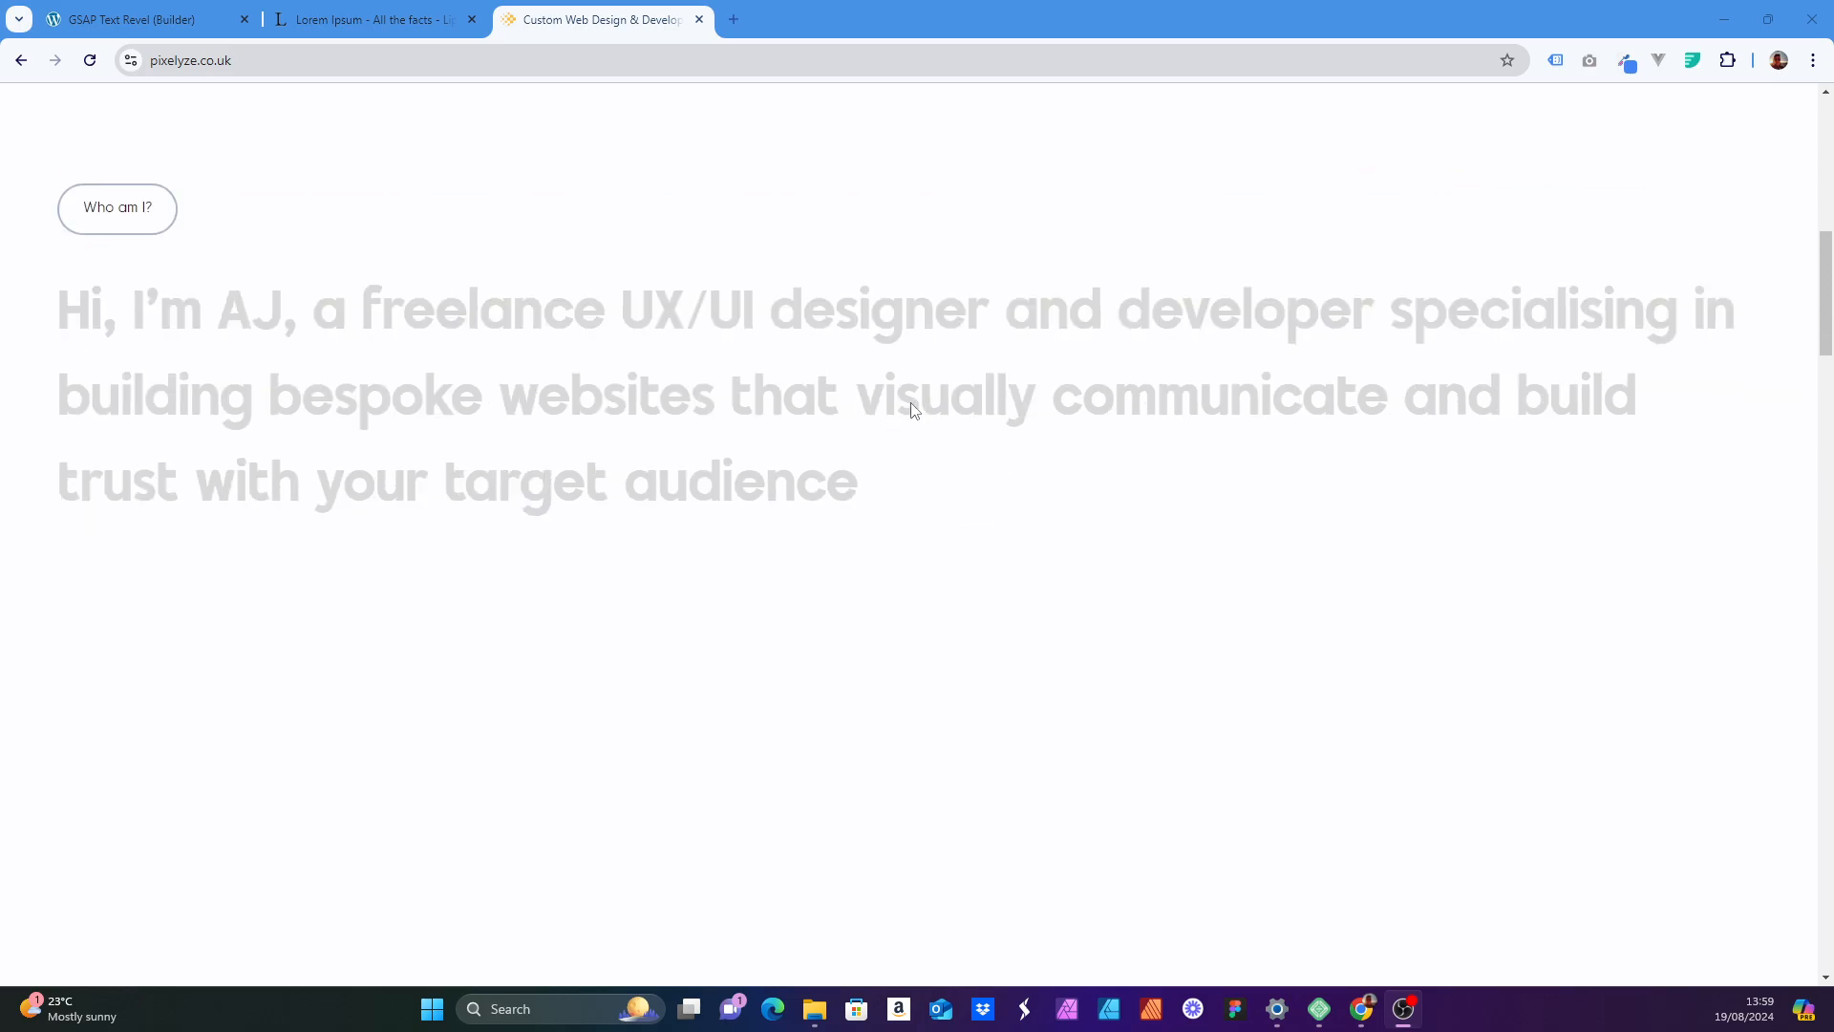
scroll(911, 411, "up", 2)
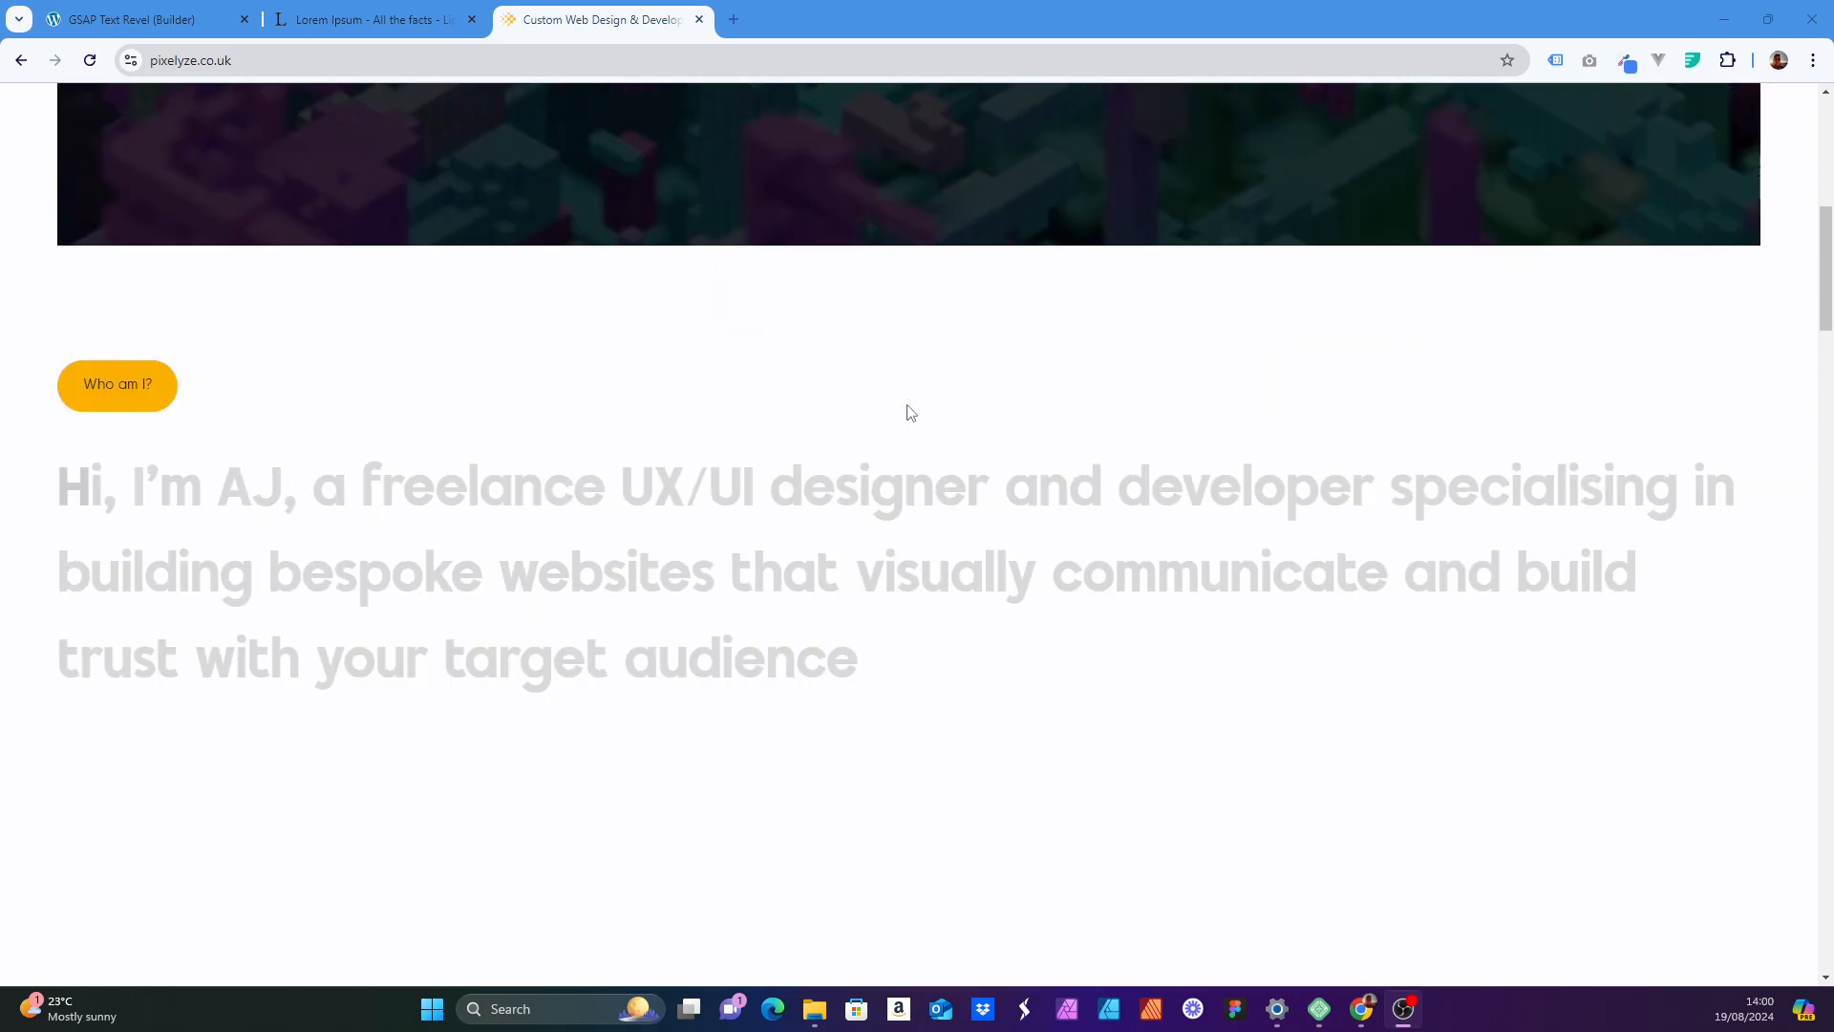
scroll(372, 455, "down", 2)
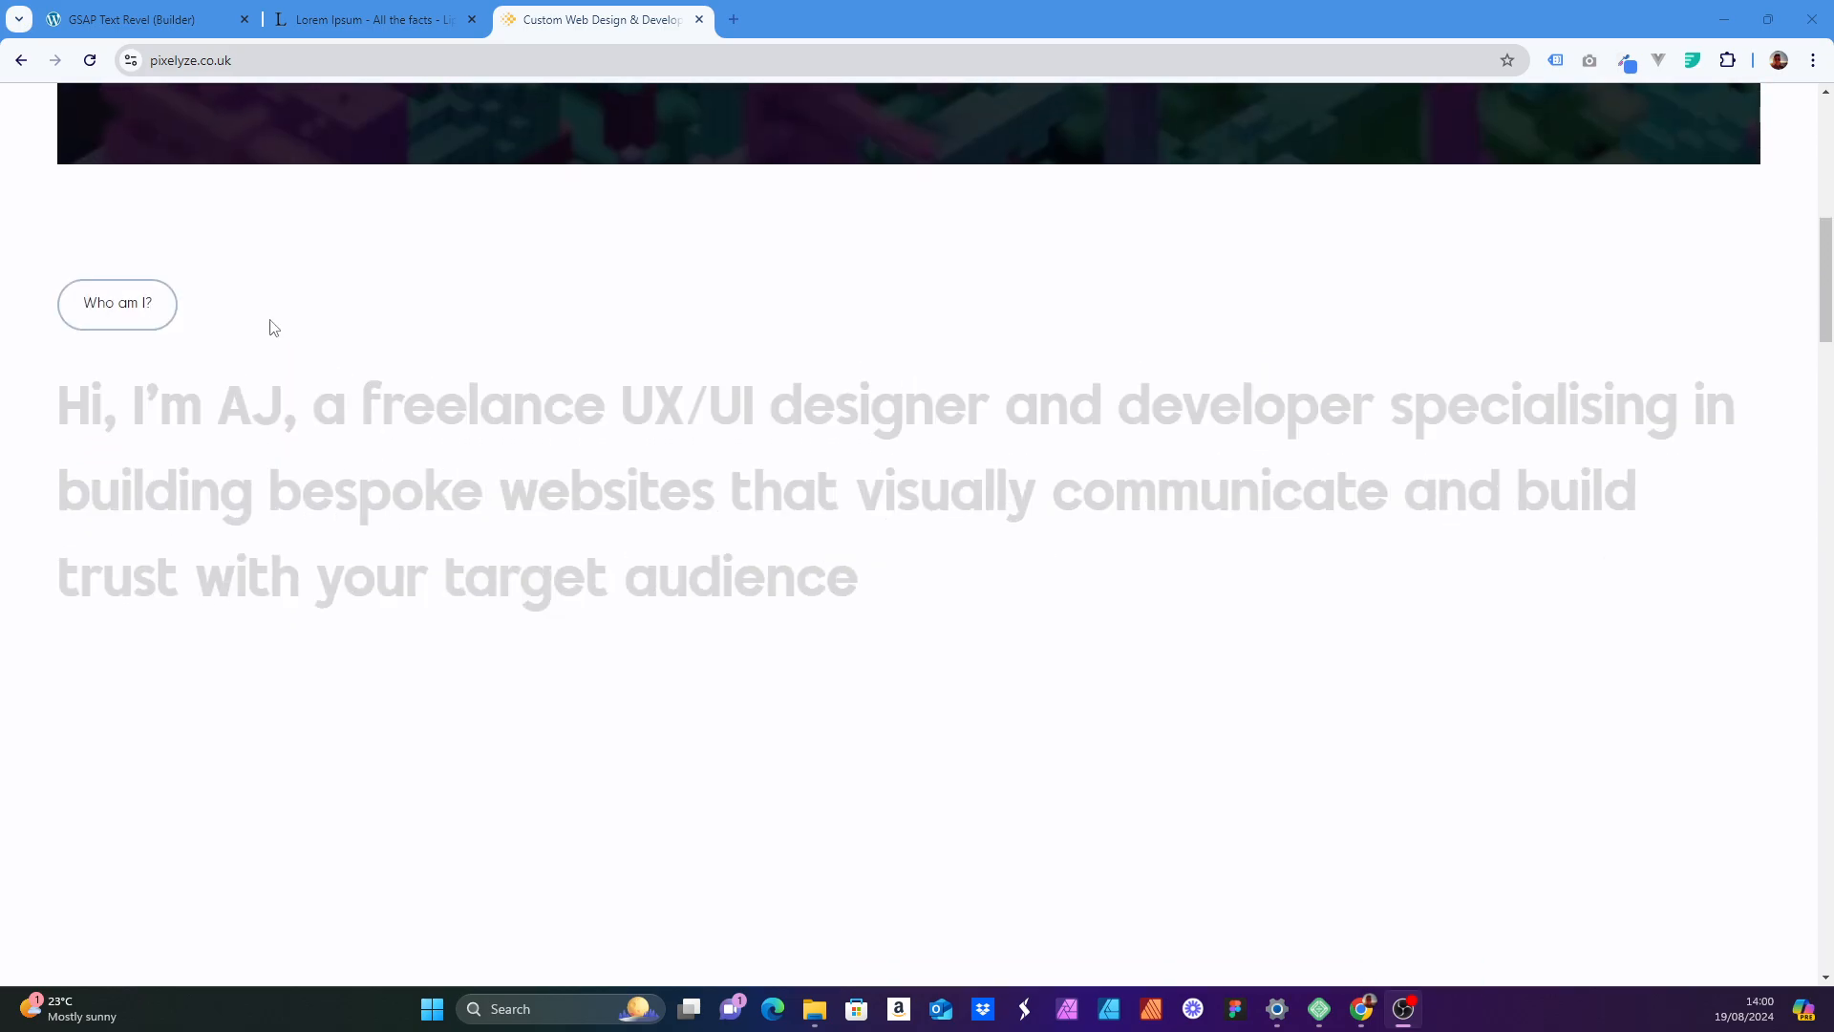
scroll(287, 315, "down", 1)
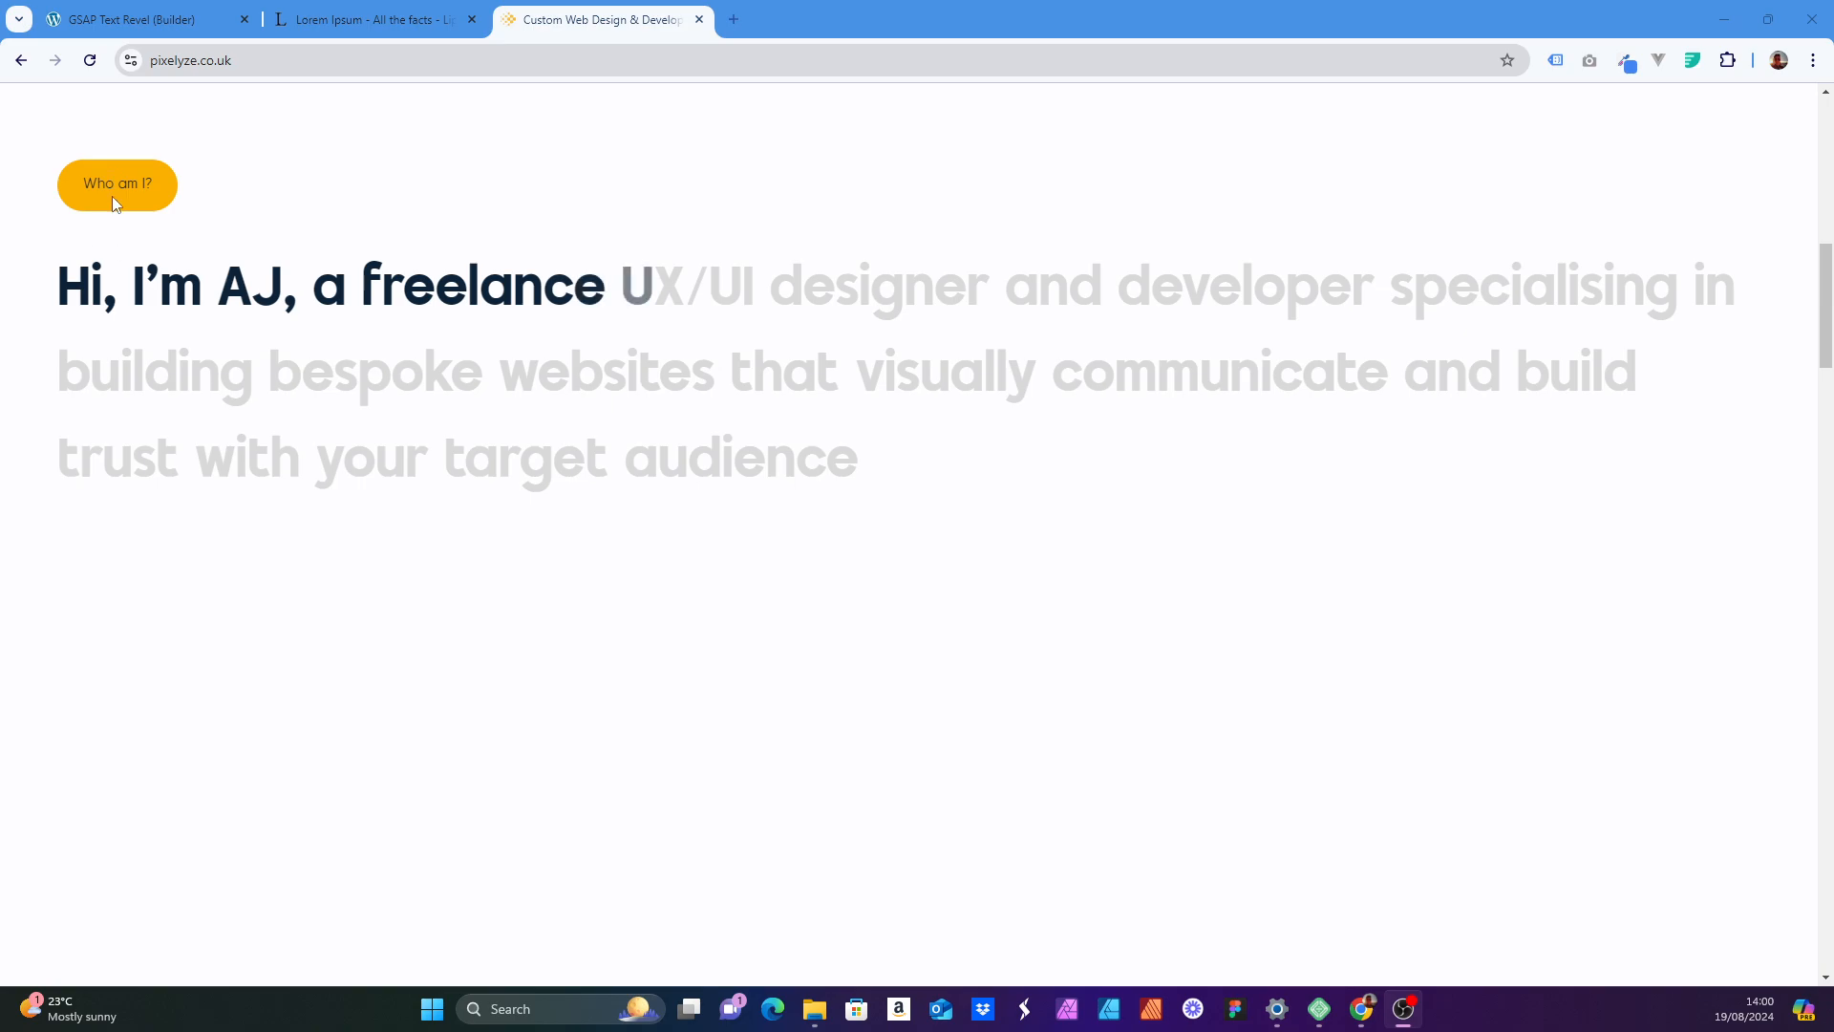
scroll(112, 196, "up", 1)
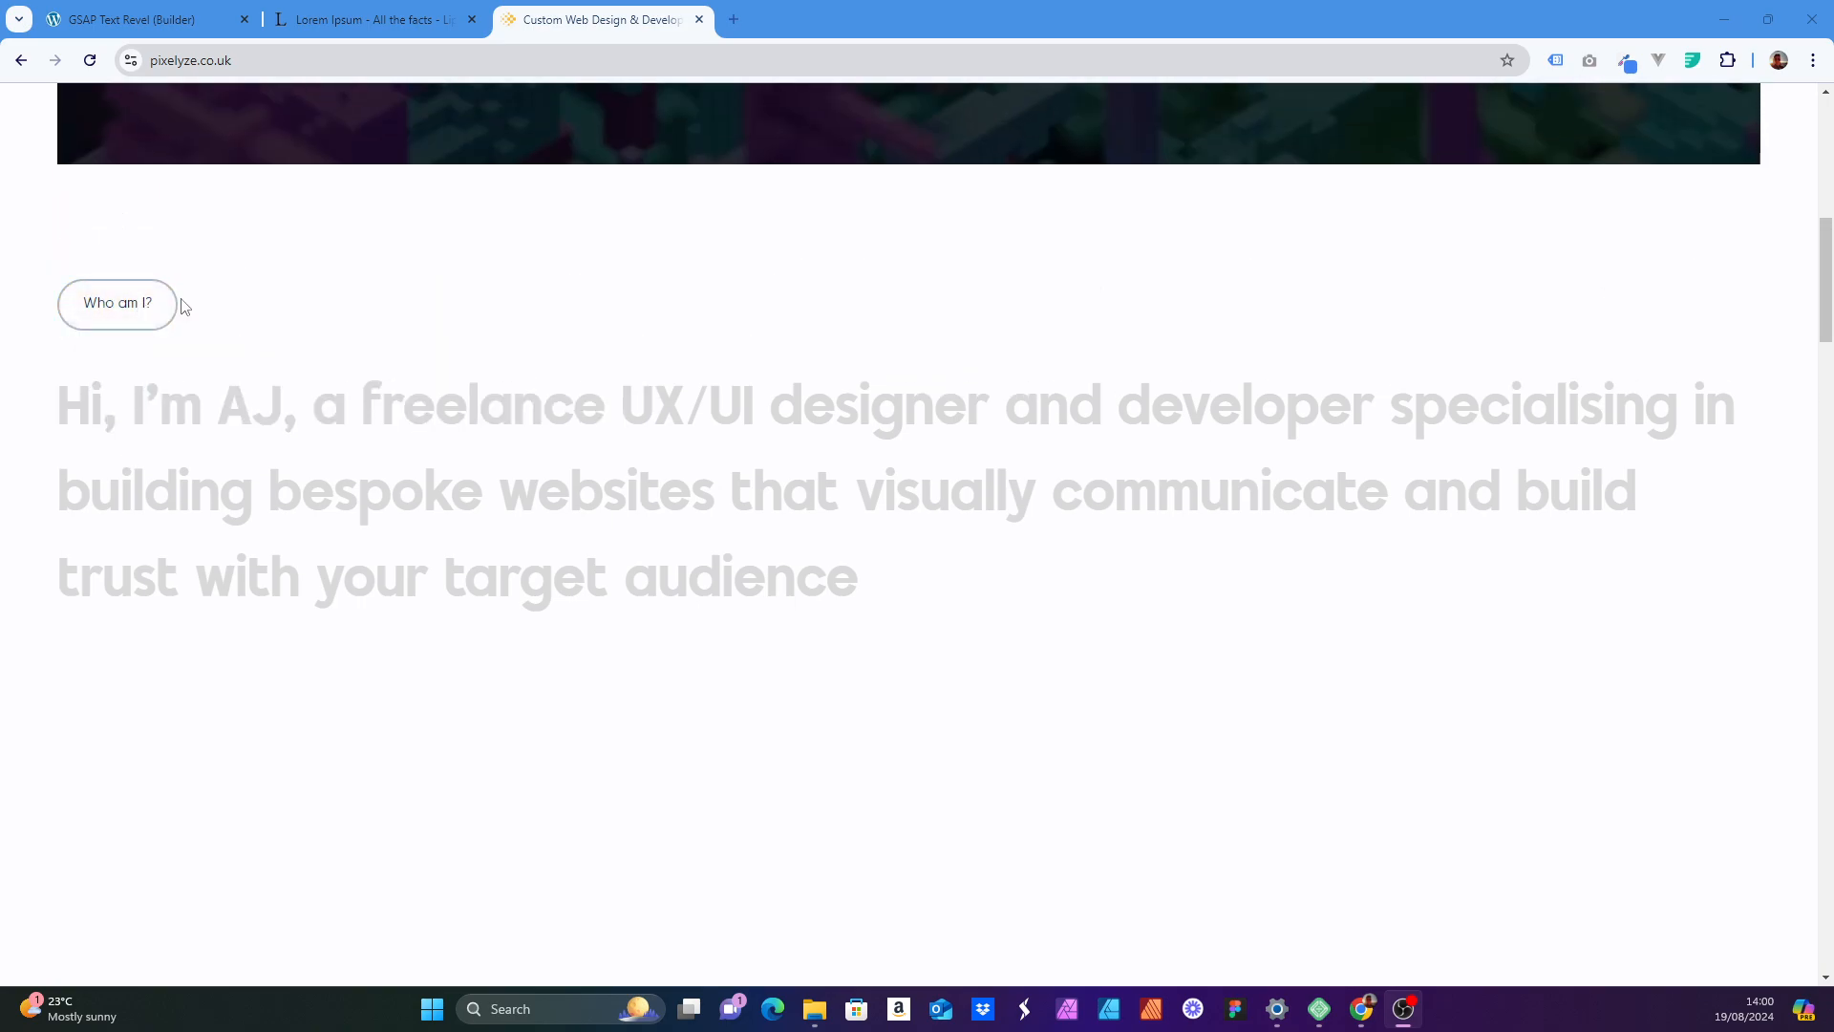
scroll(170, 283, "down", 1)
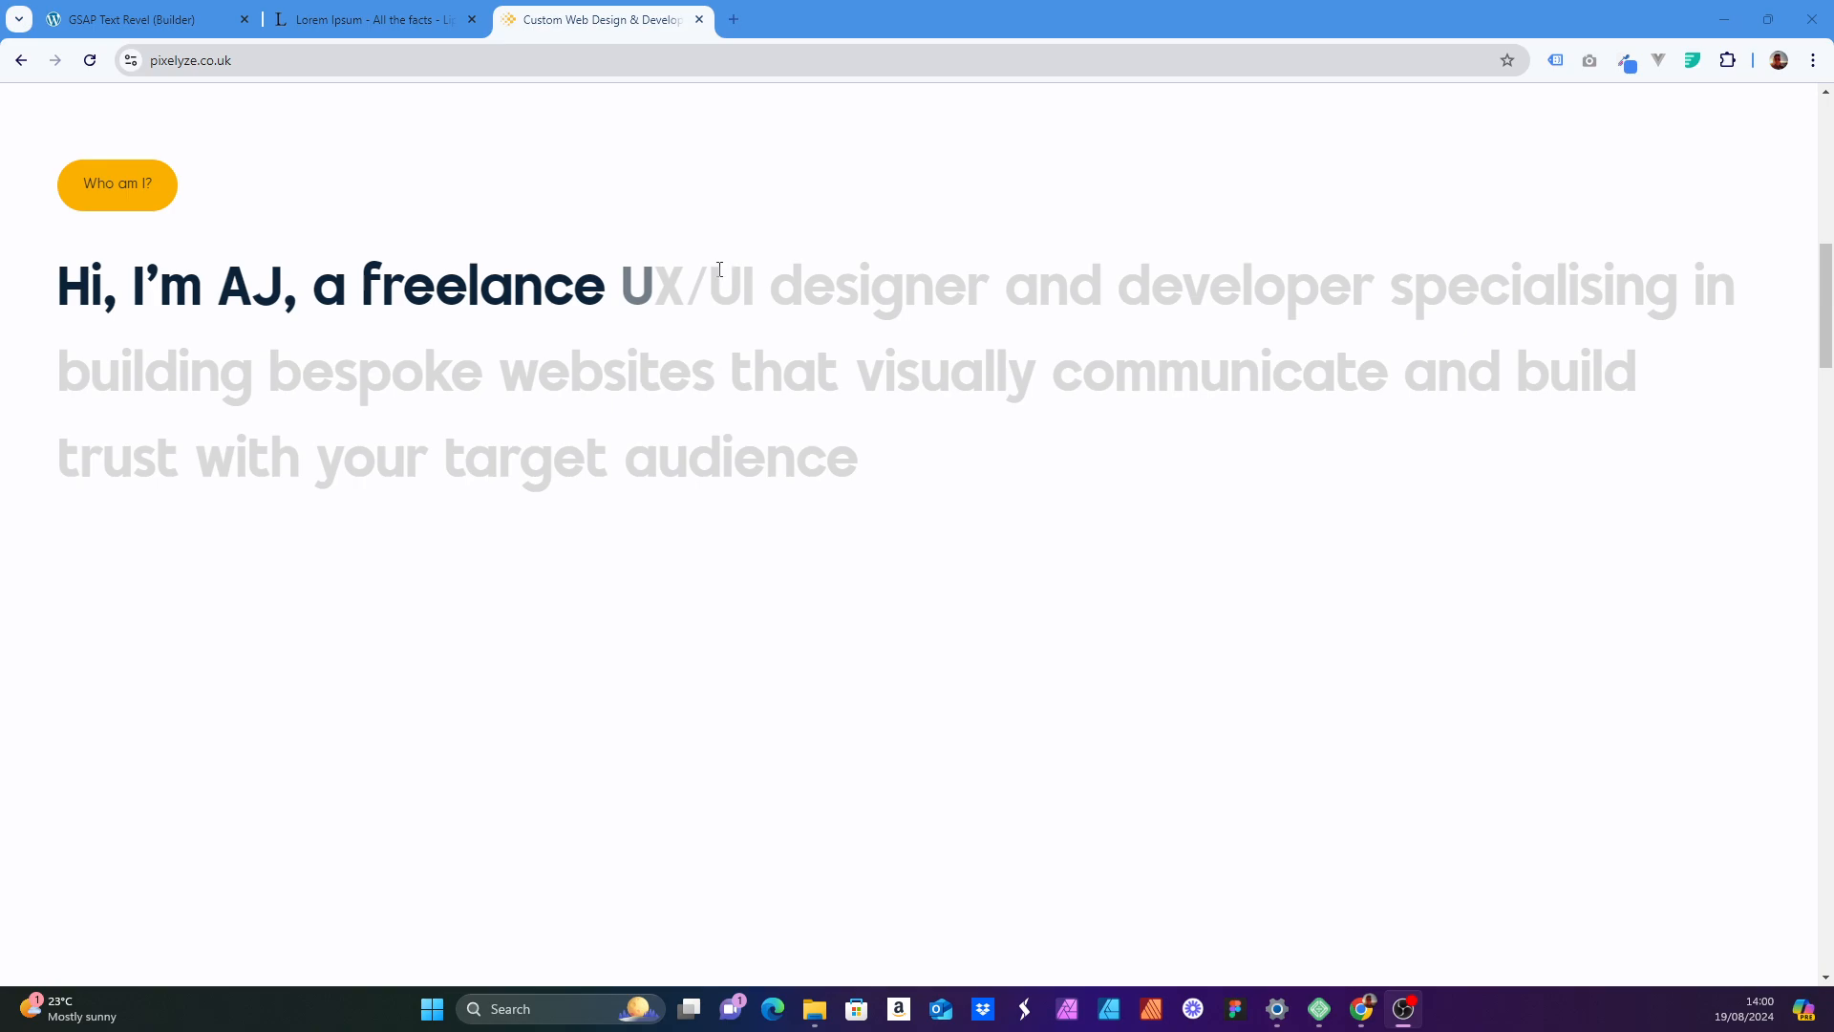
scroll(796, 264, "down", 1)
scroll(797, 263, "down", 3)
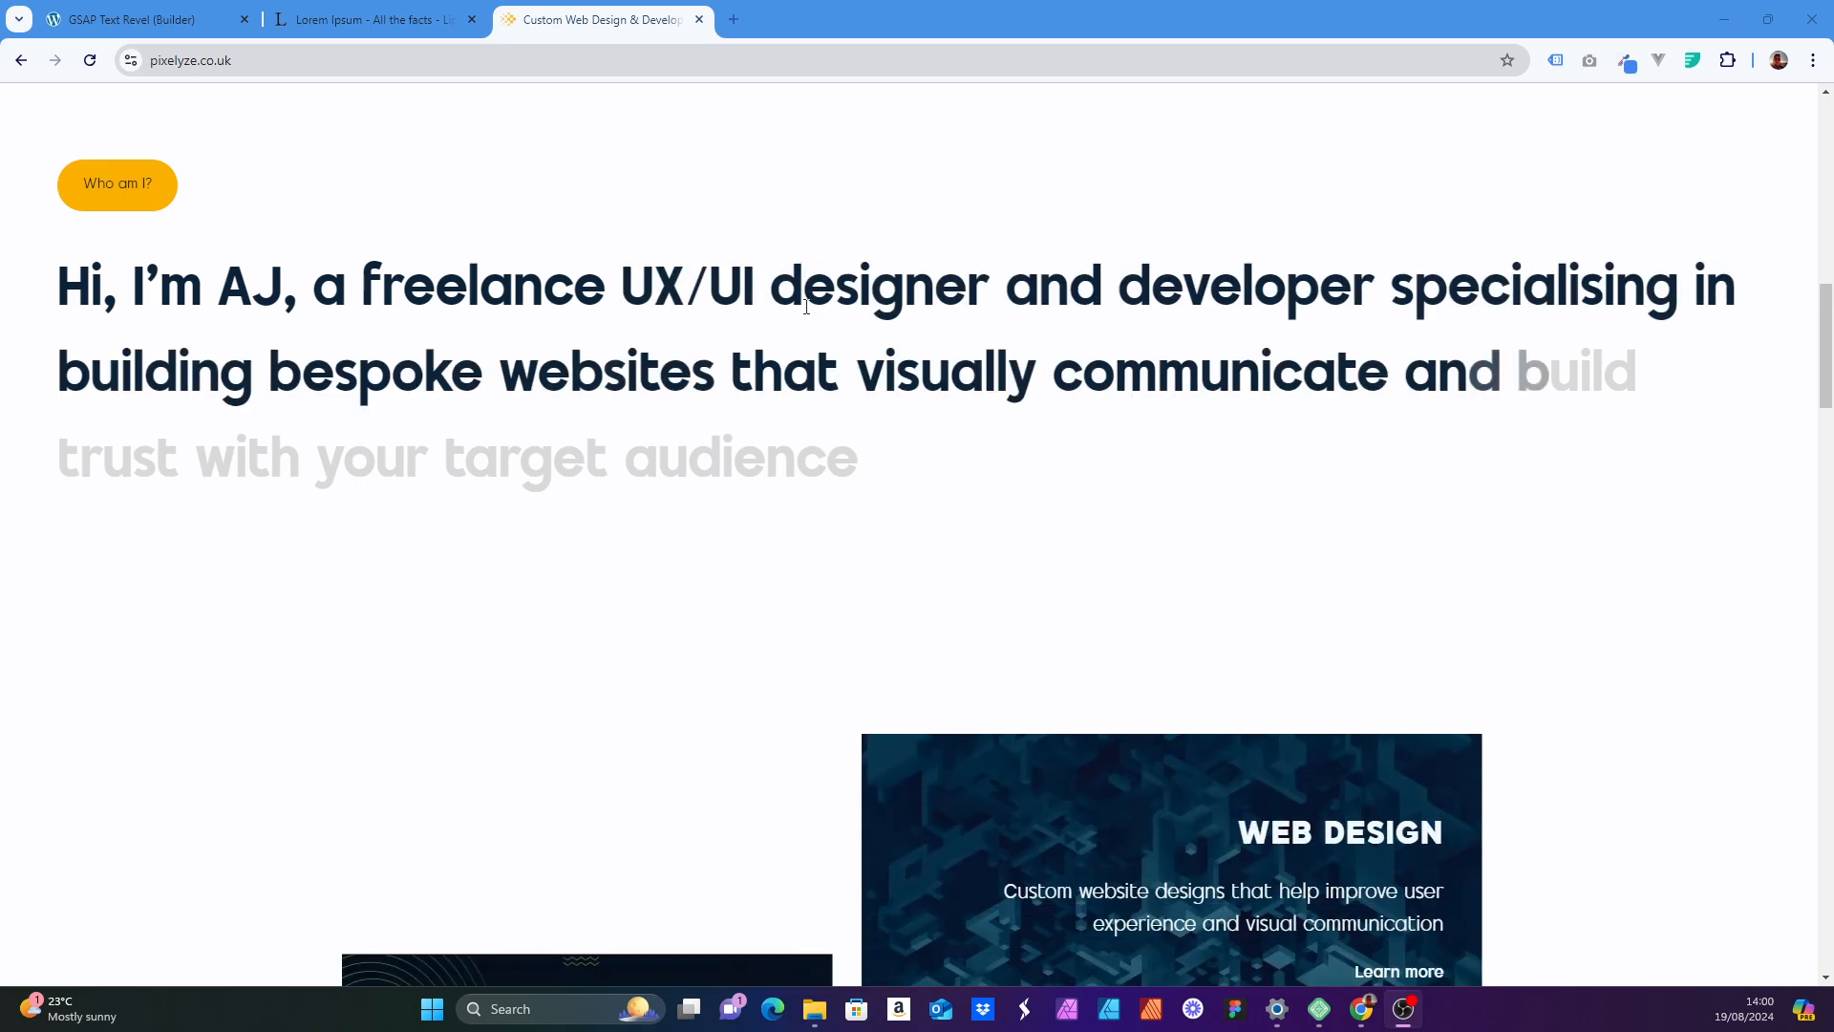
scroll(804, 309, "up", 3)
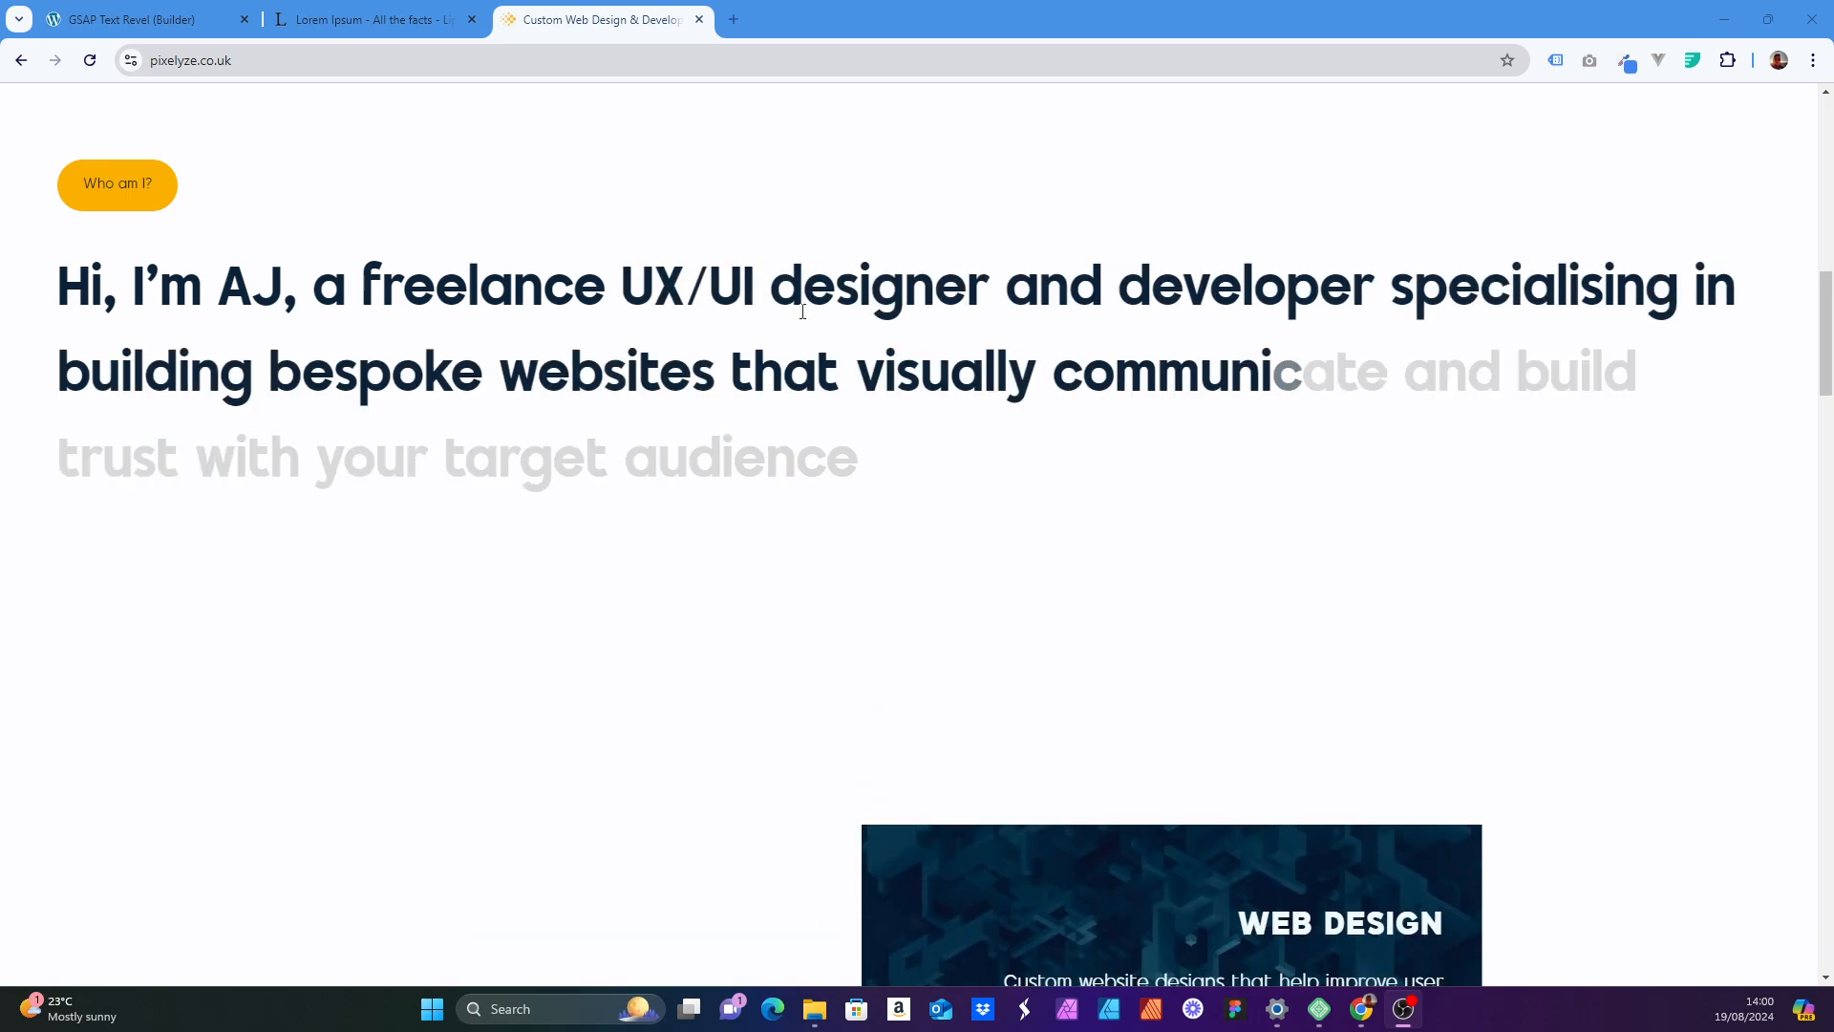
scroll(802, 311, "down", 2)
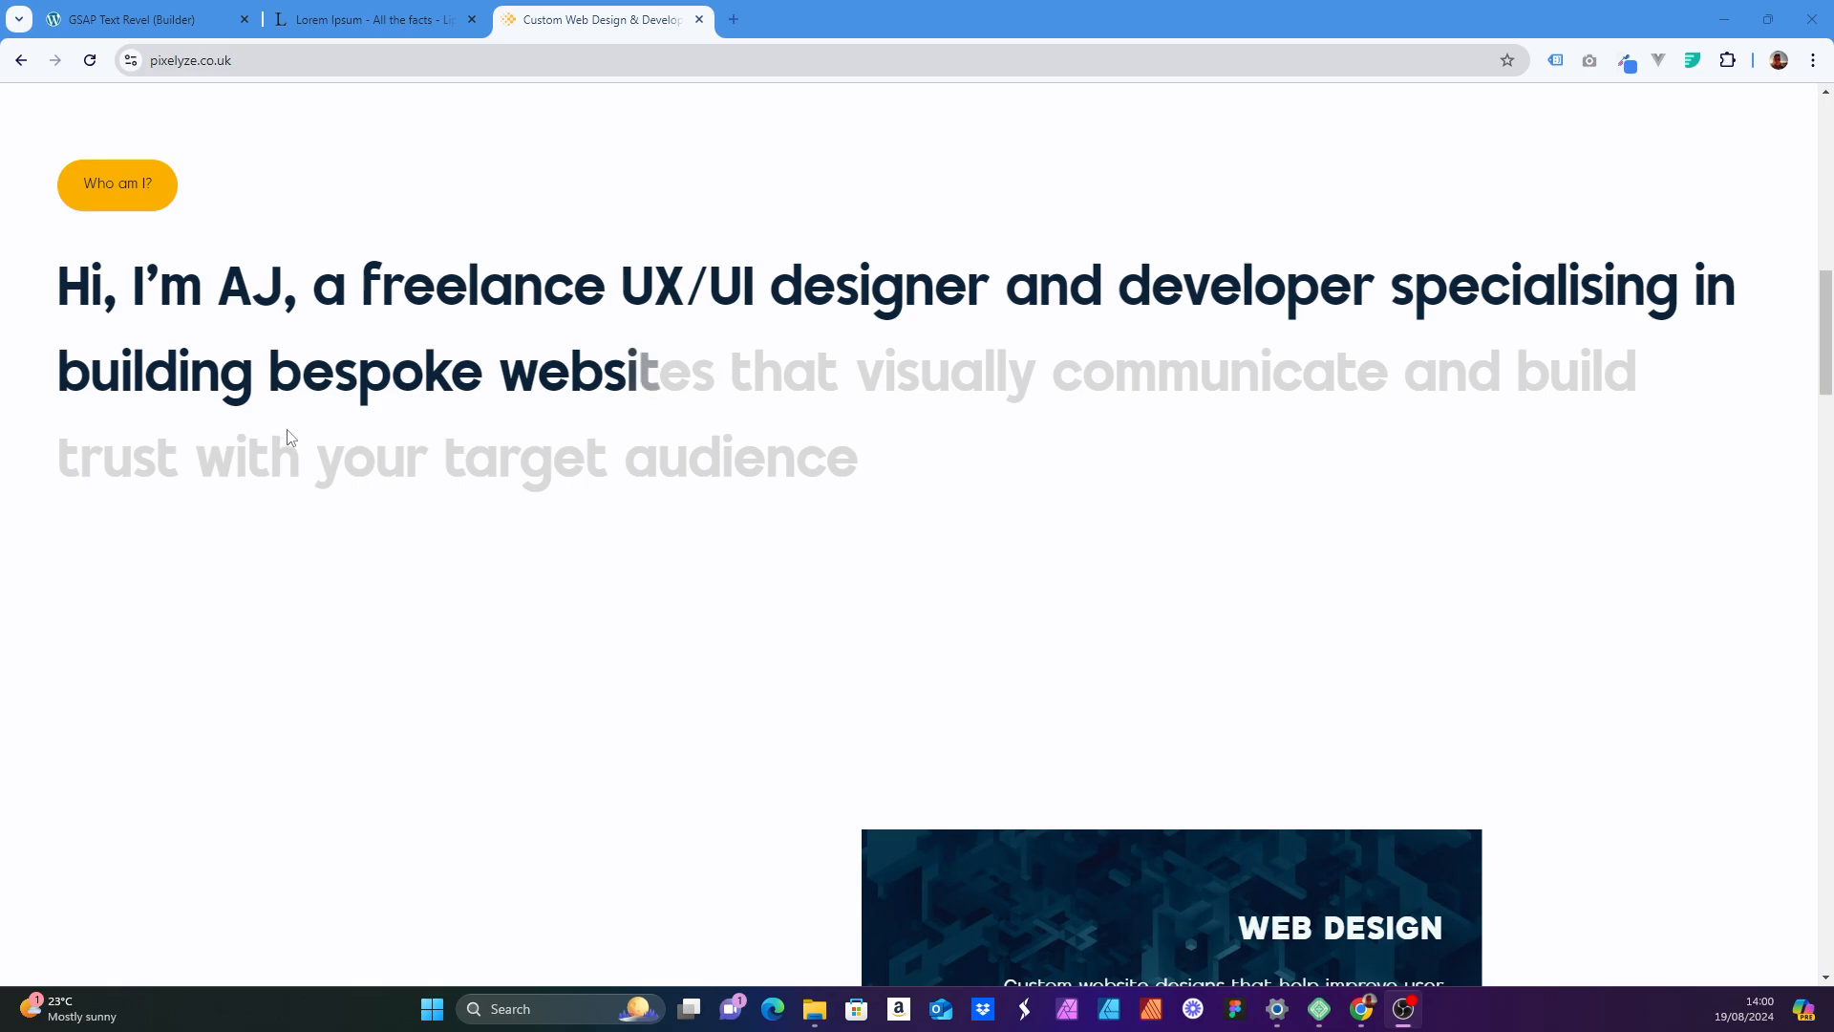
scroll(552, 401, "down", 2)
mouse_move(1817, 409)
left_mouse_down()
mouse_move(1812, 325)
mouse_move(1808, 374)
left_mouse_up()
scroll(925, 535, "up", 2)
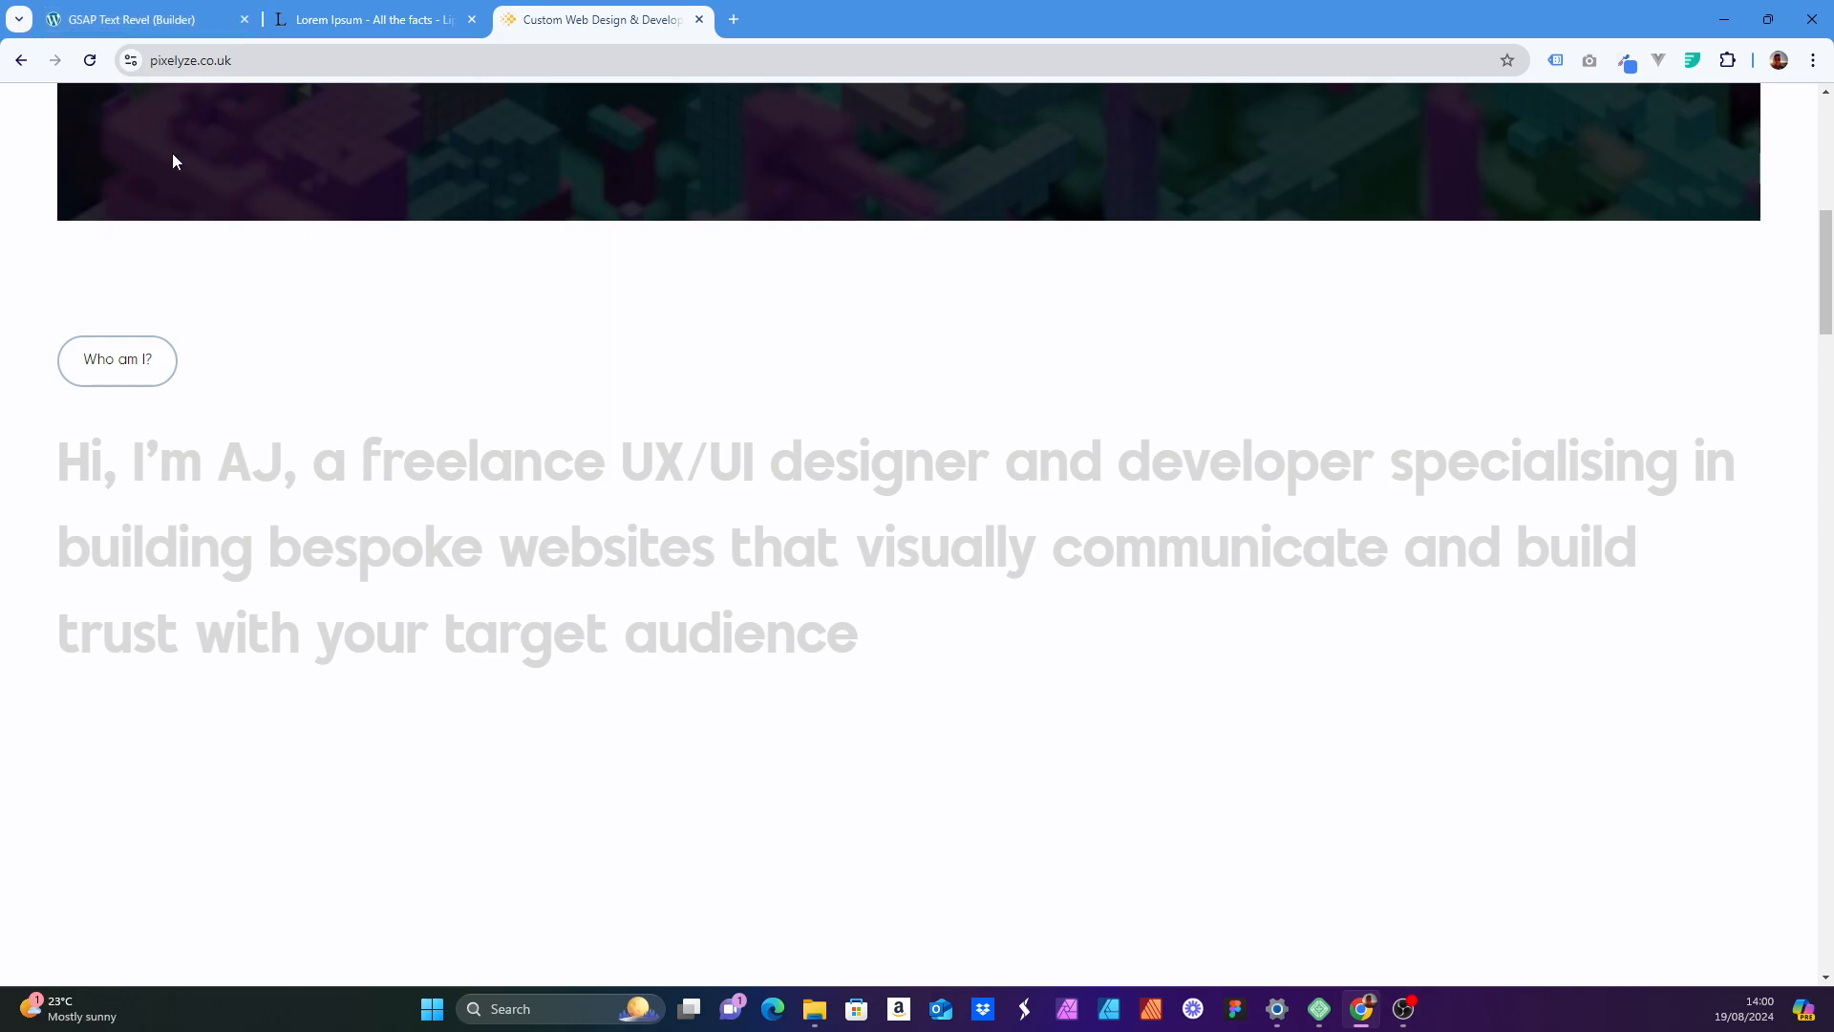
- Switch to the GSAP Text Revel builder page and look over its two stacked headings and the sections
left_click(115, 9)
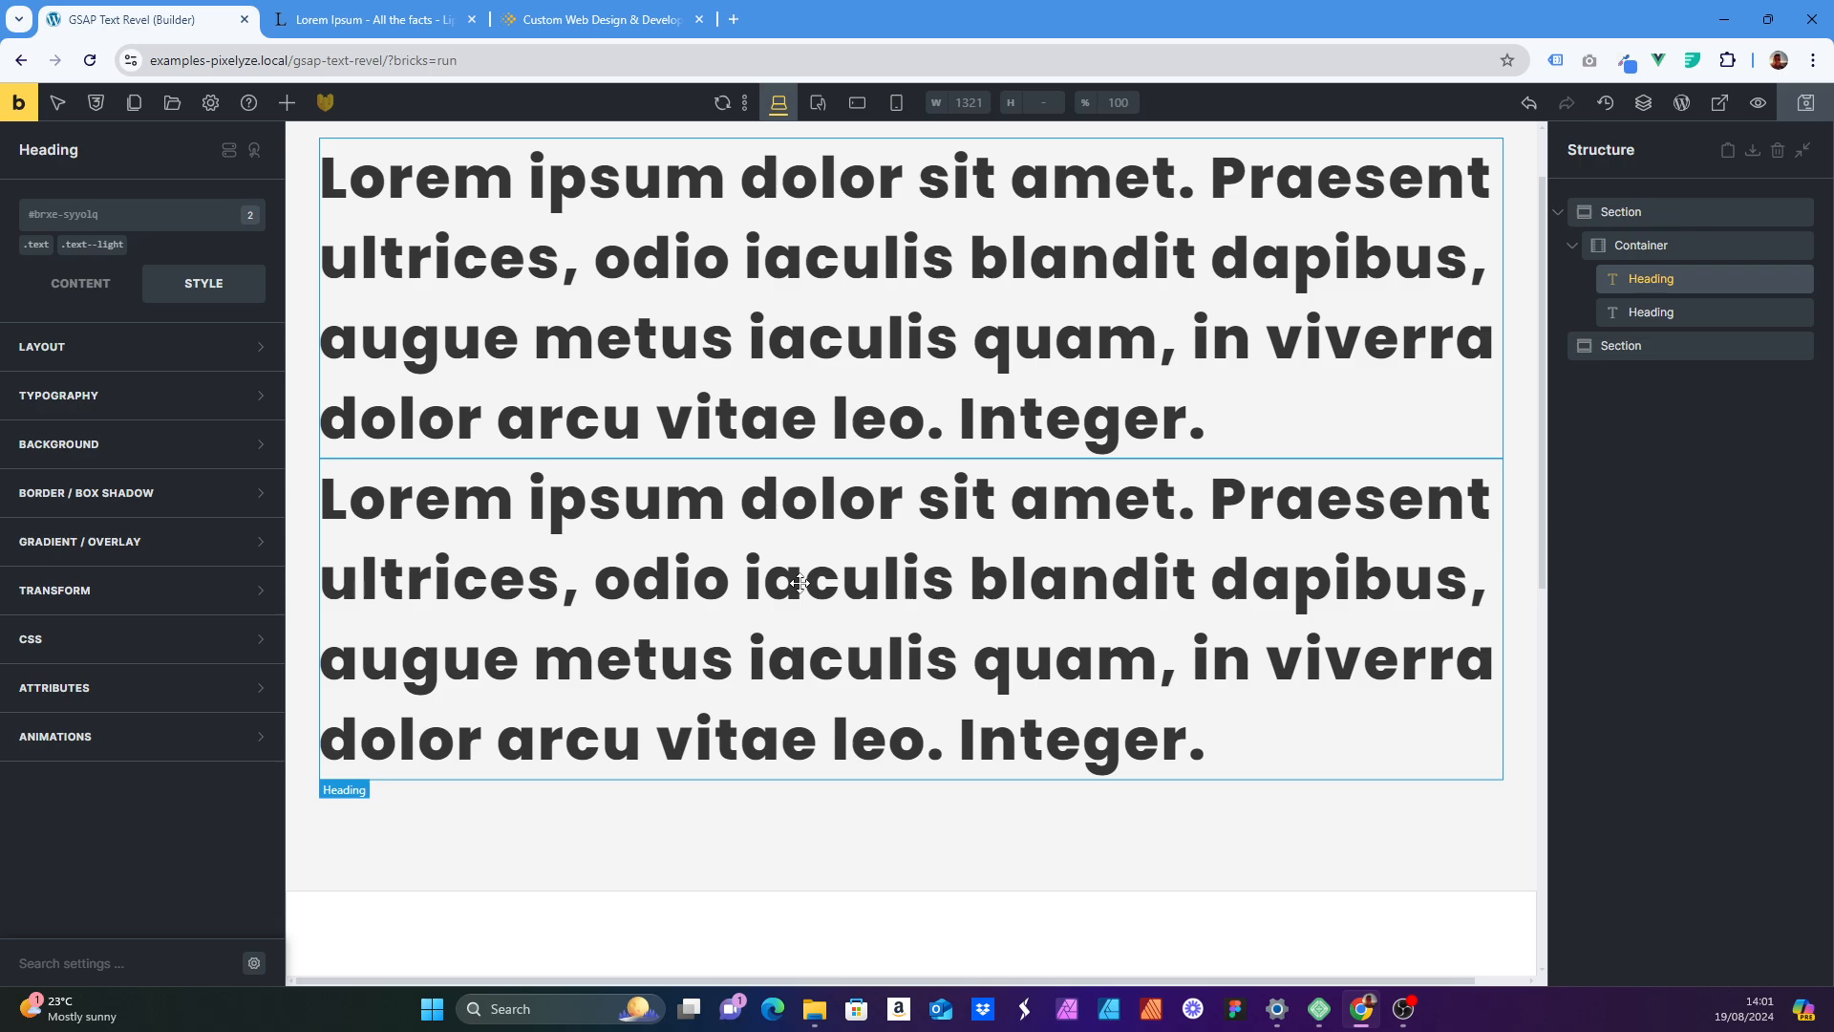
scroll(863, 536, "up", 1)
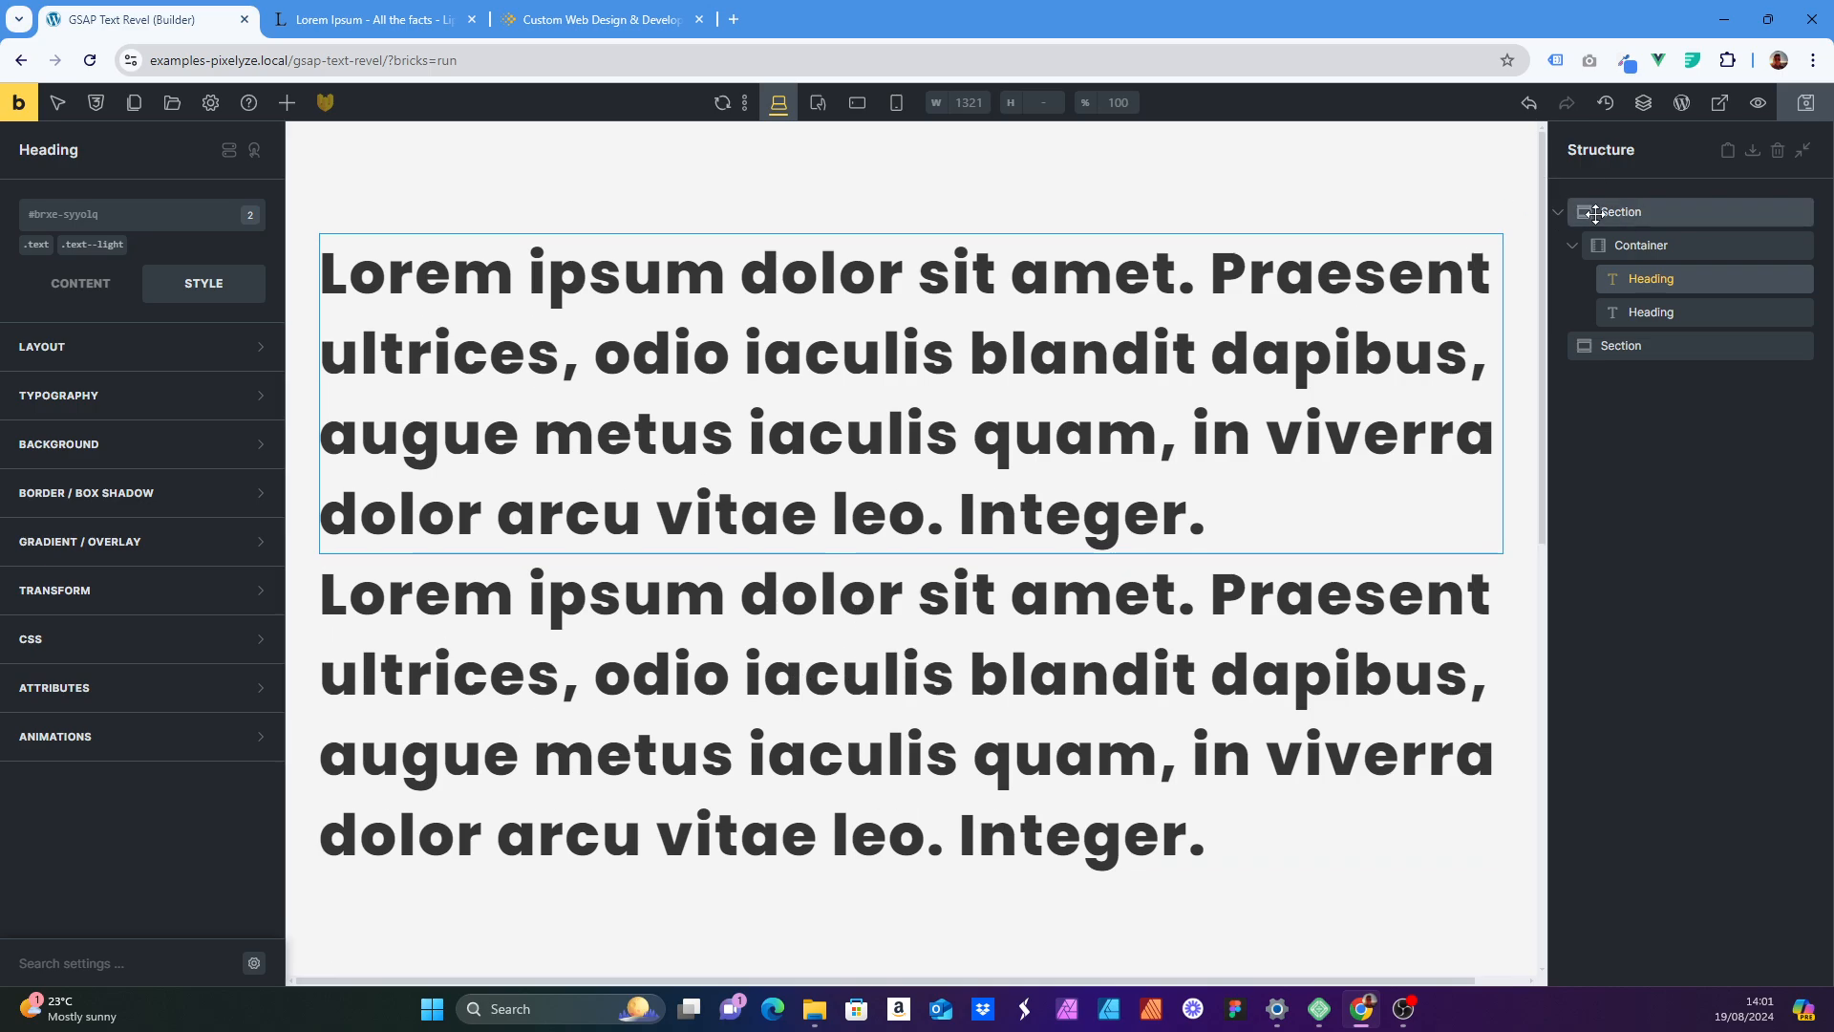
scroll(1104, 305, "down", 8)
scroll(1098, 314, "up", 8)
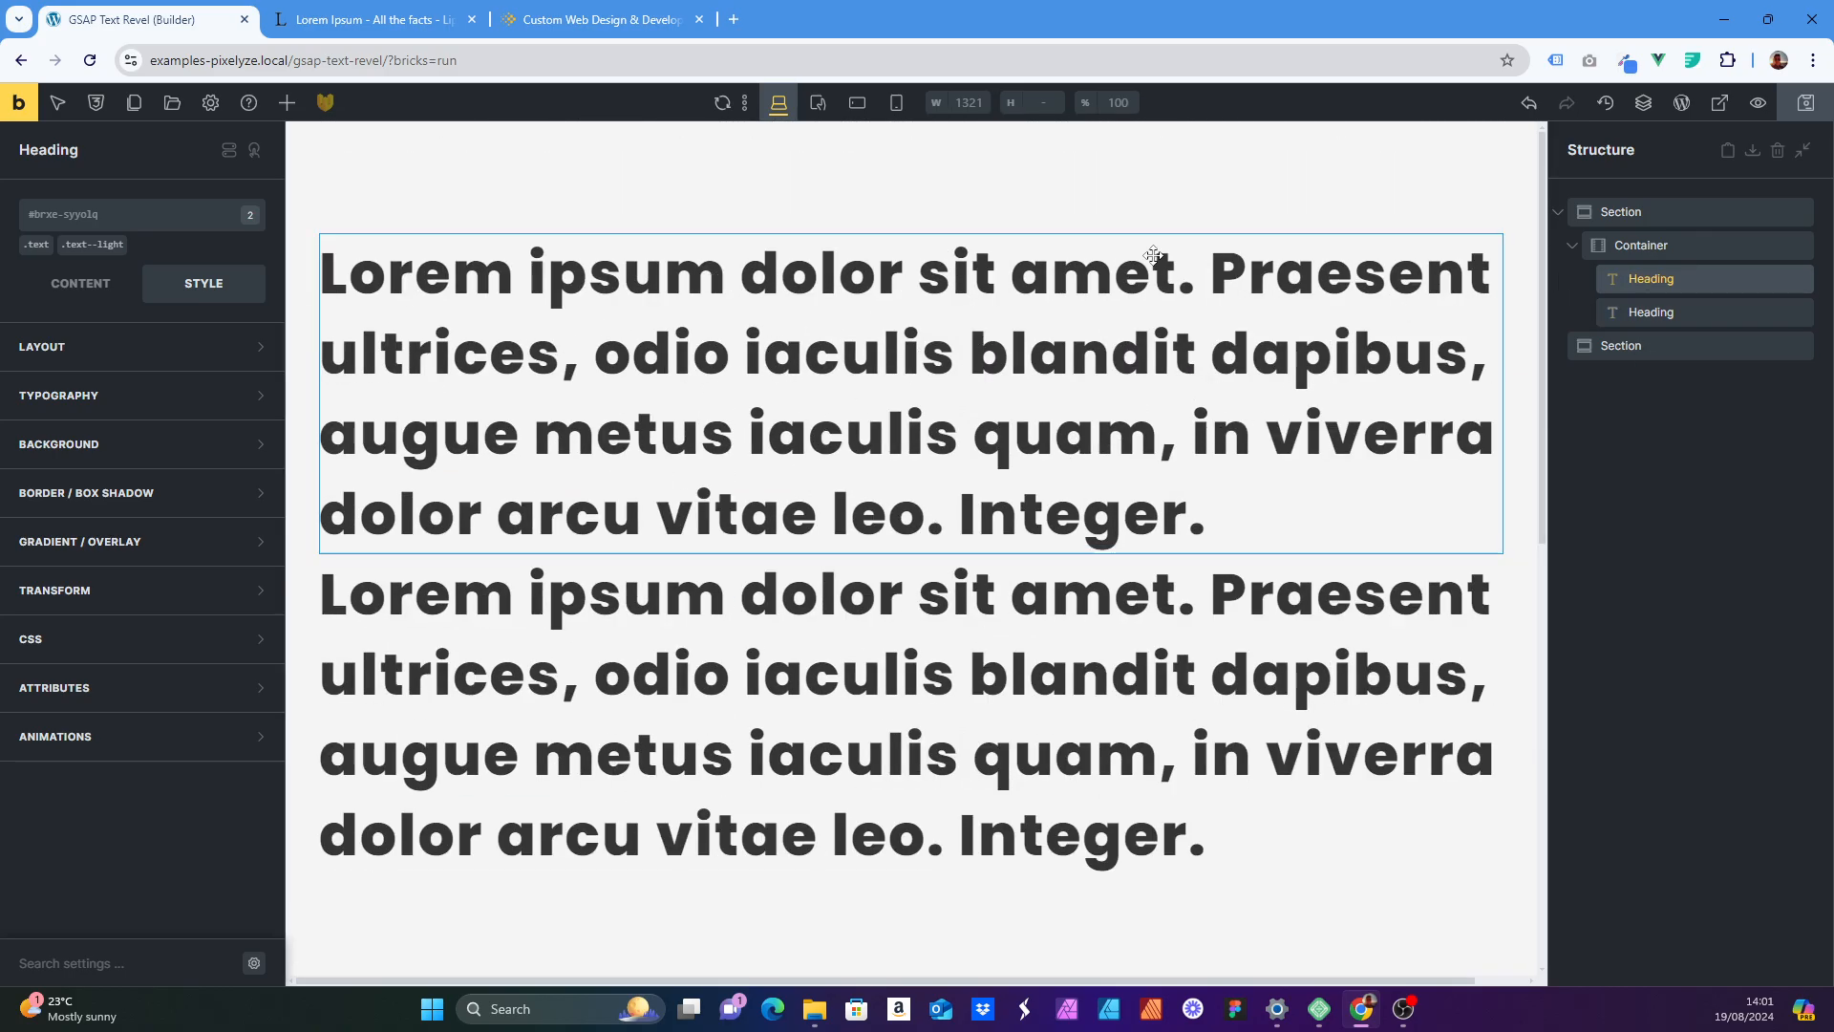
- Review the typography settings of the first heading's .text class
left_click(36, 244)
left_click(53, 299)
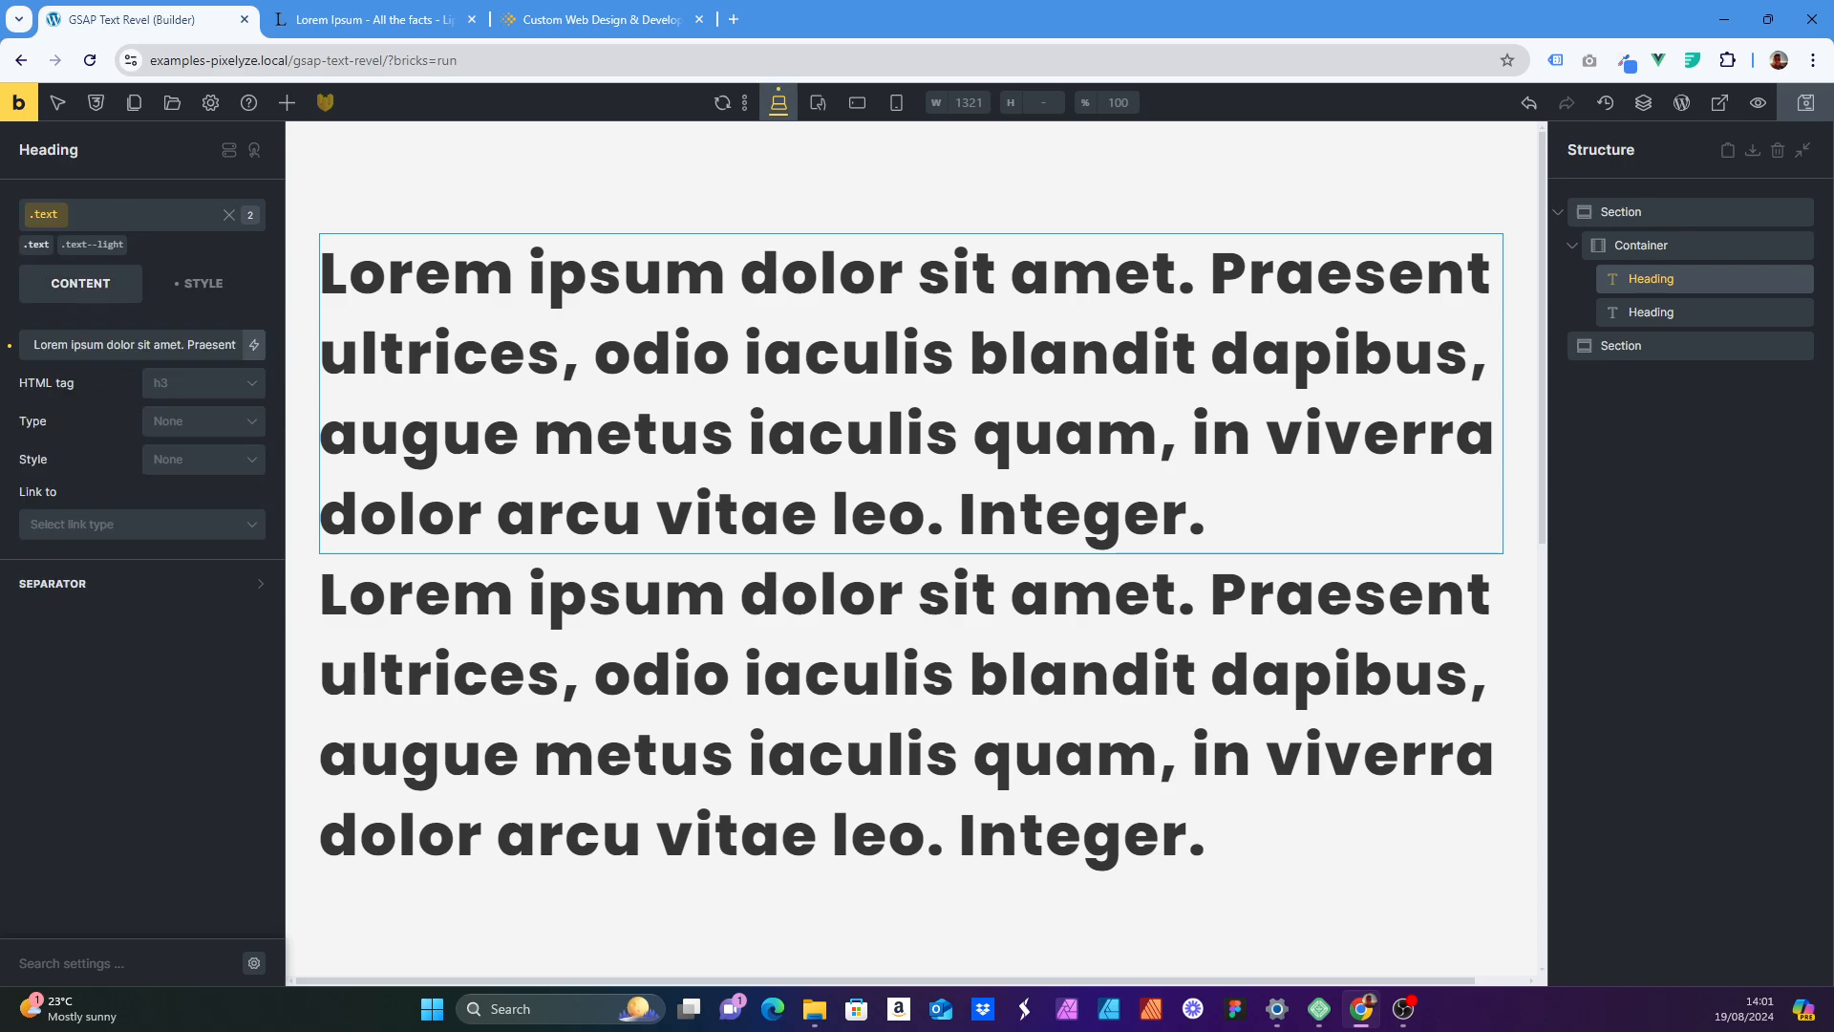
left_click(212, 290)
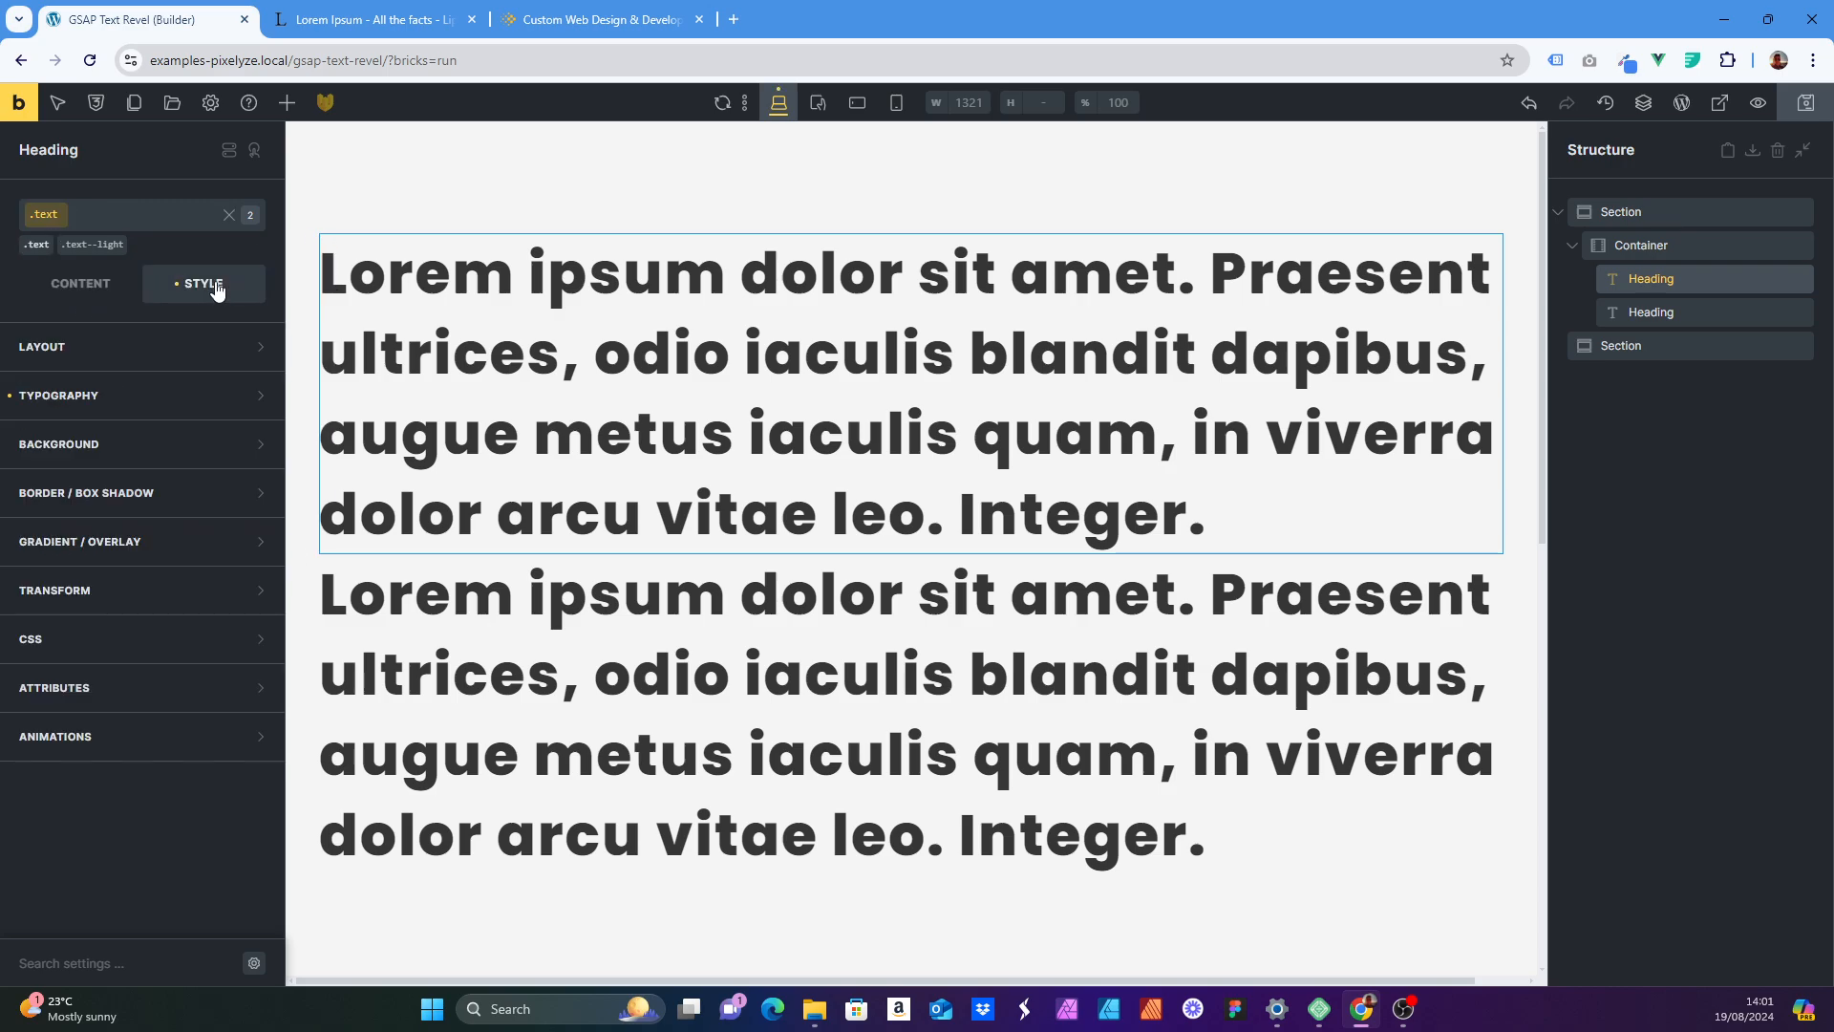
left_click(95, 395)
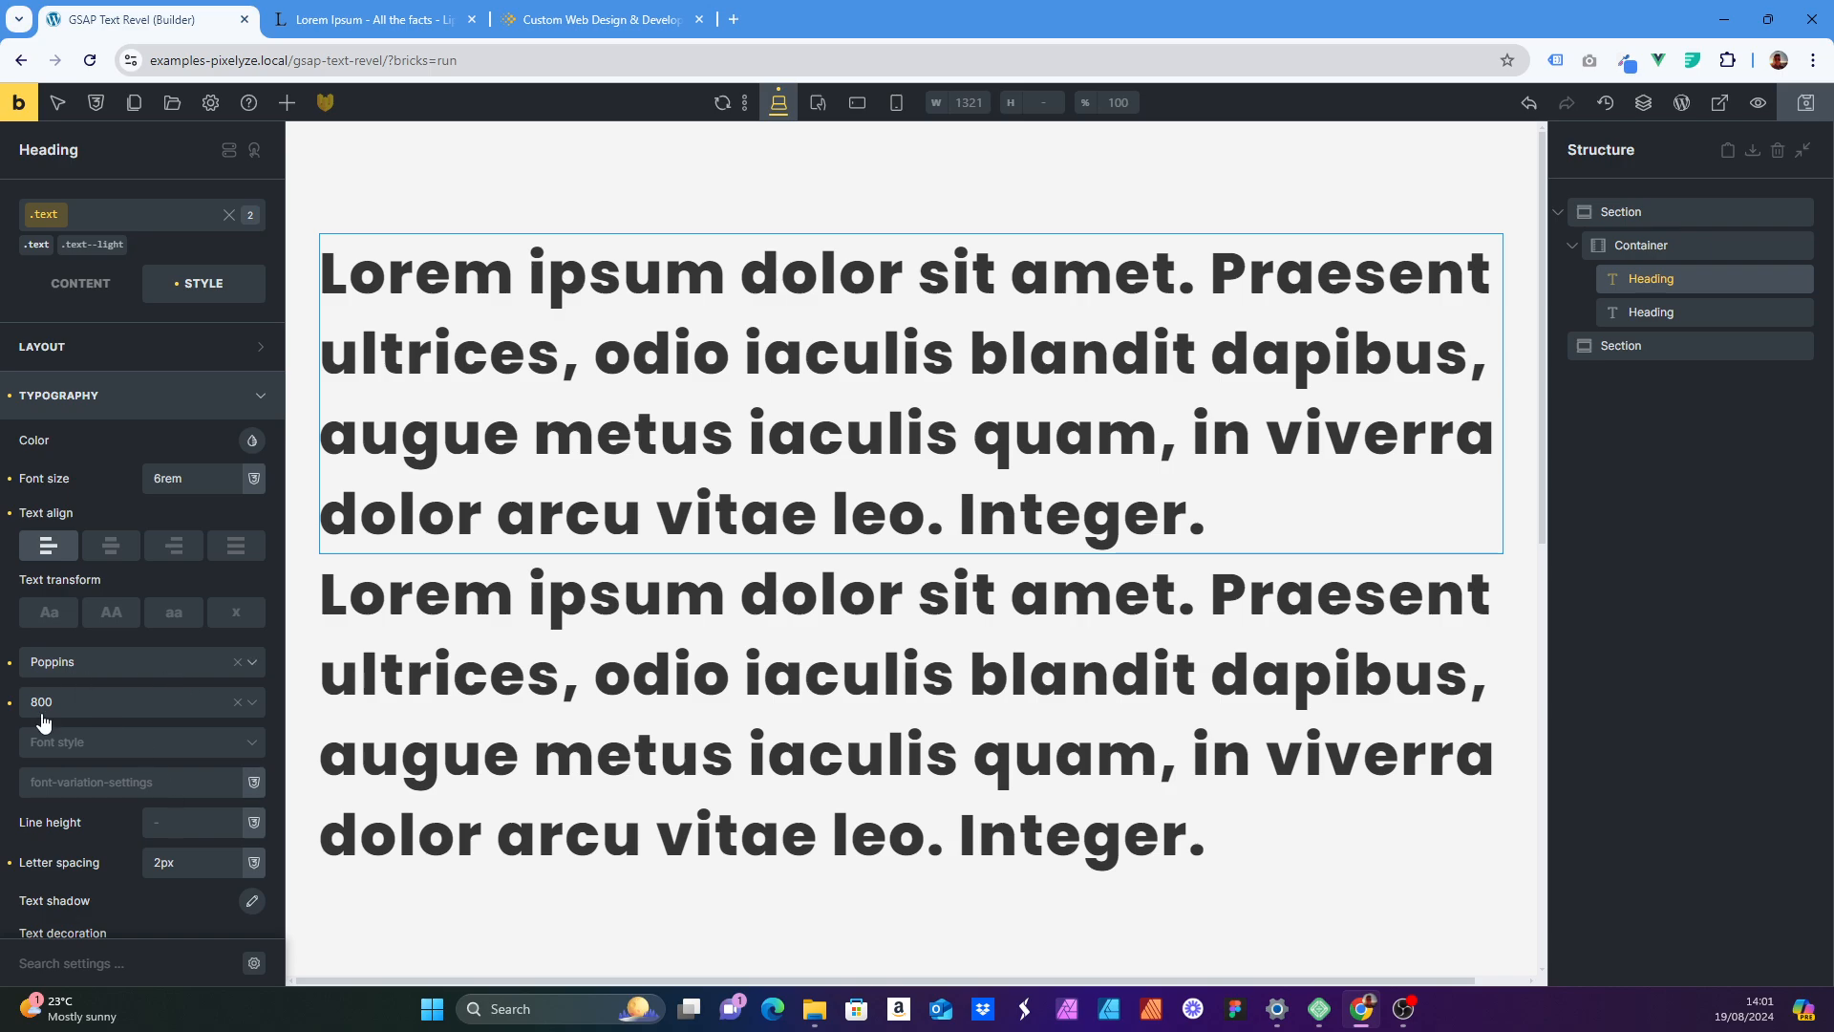
left_click(143, 408)
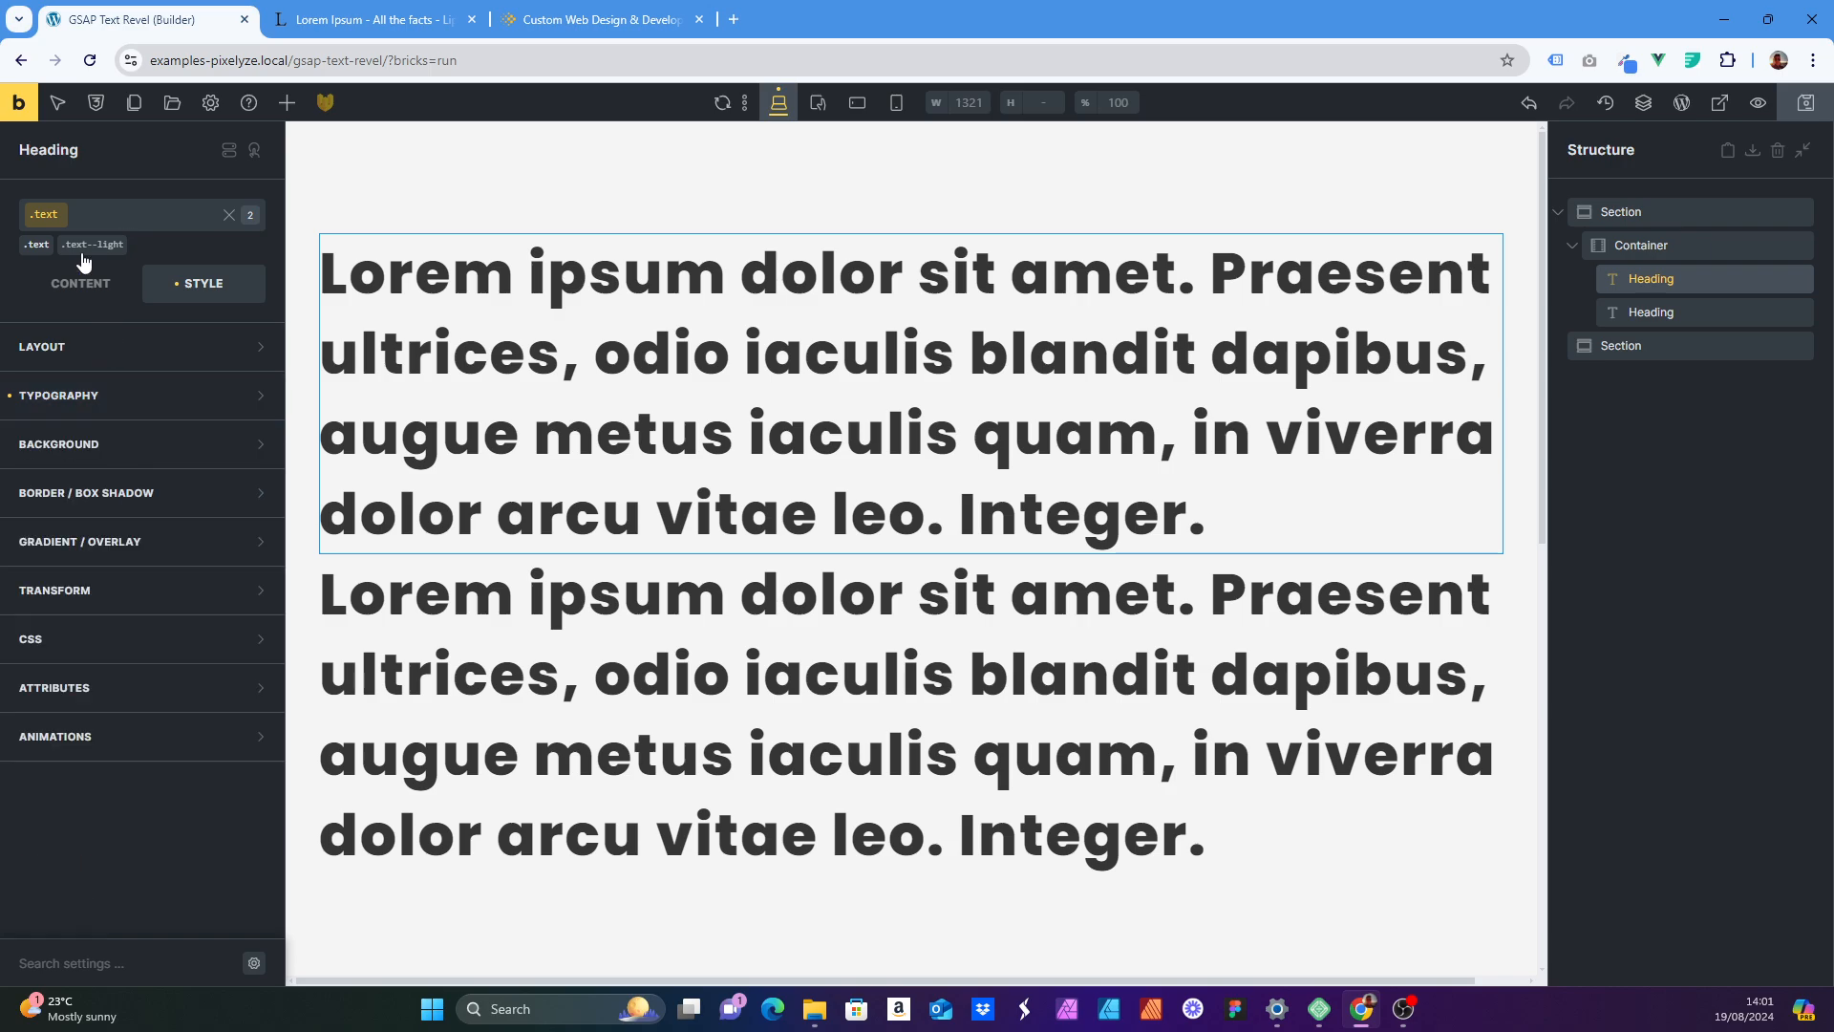
- Make .text--light the active class on the first heading and check the second heading's .text--dark class
left_click(86, 246)
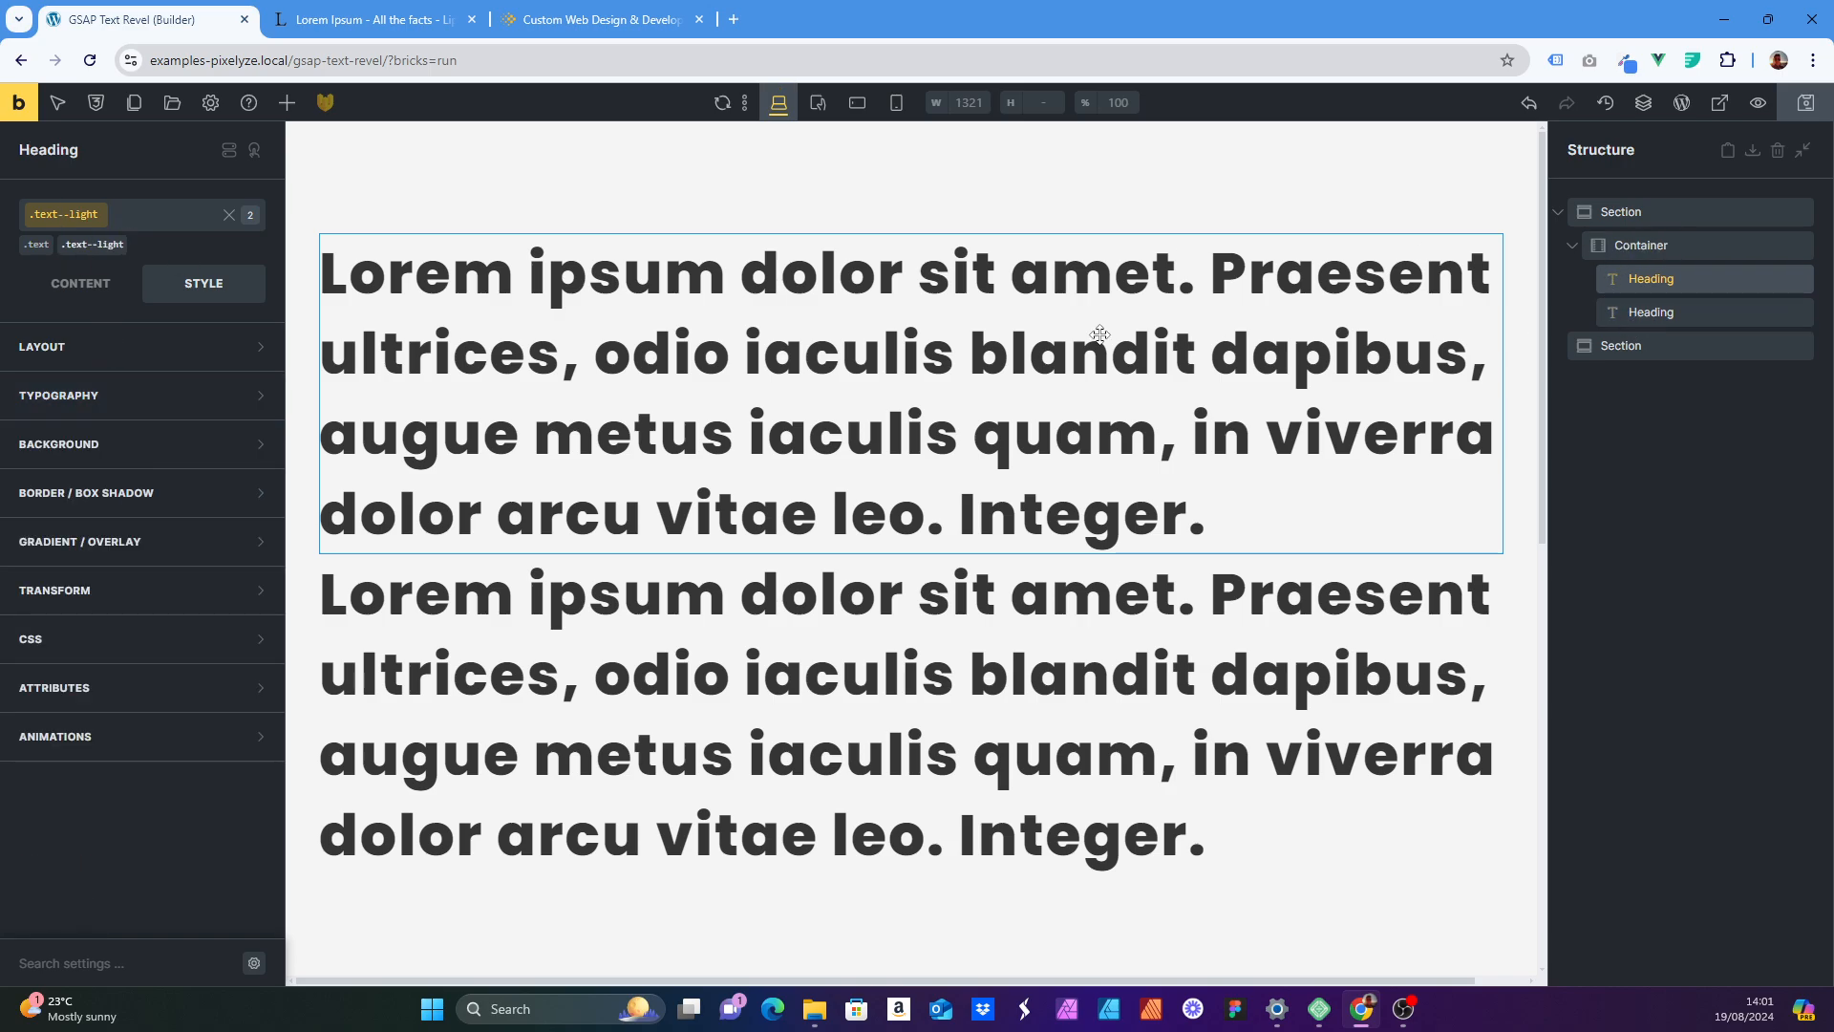
left_click(1672, 313)
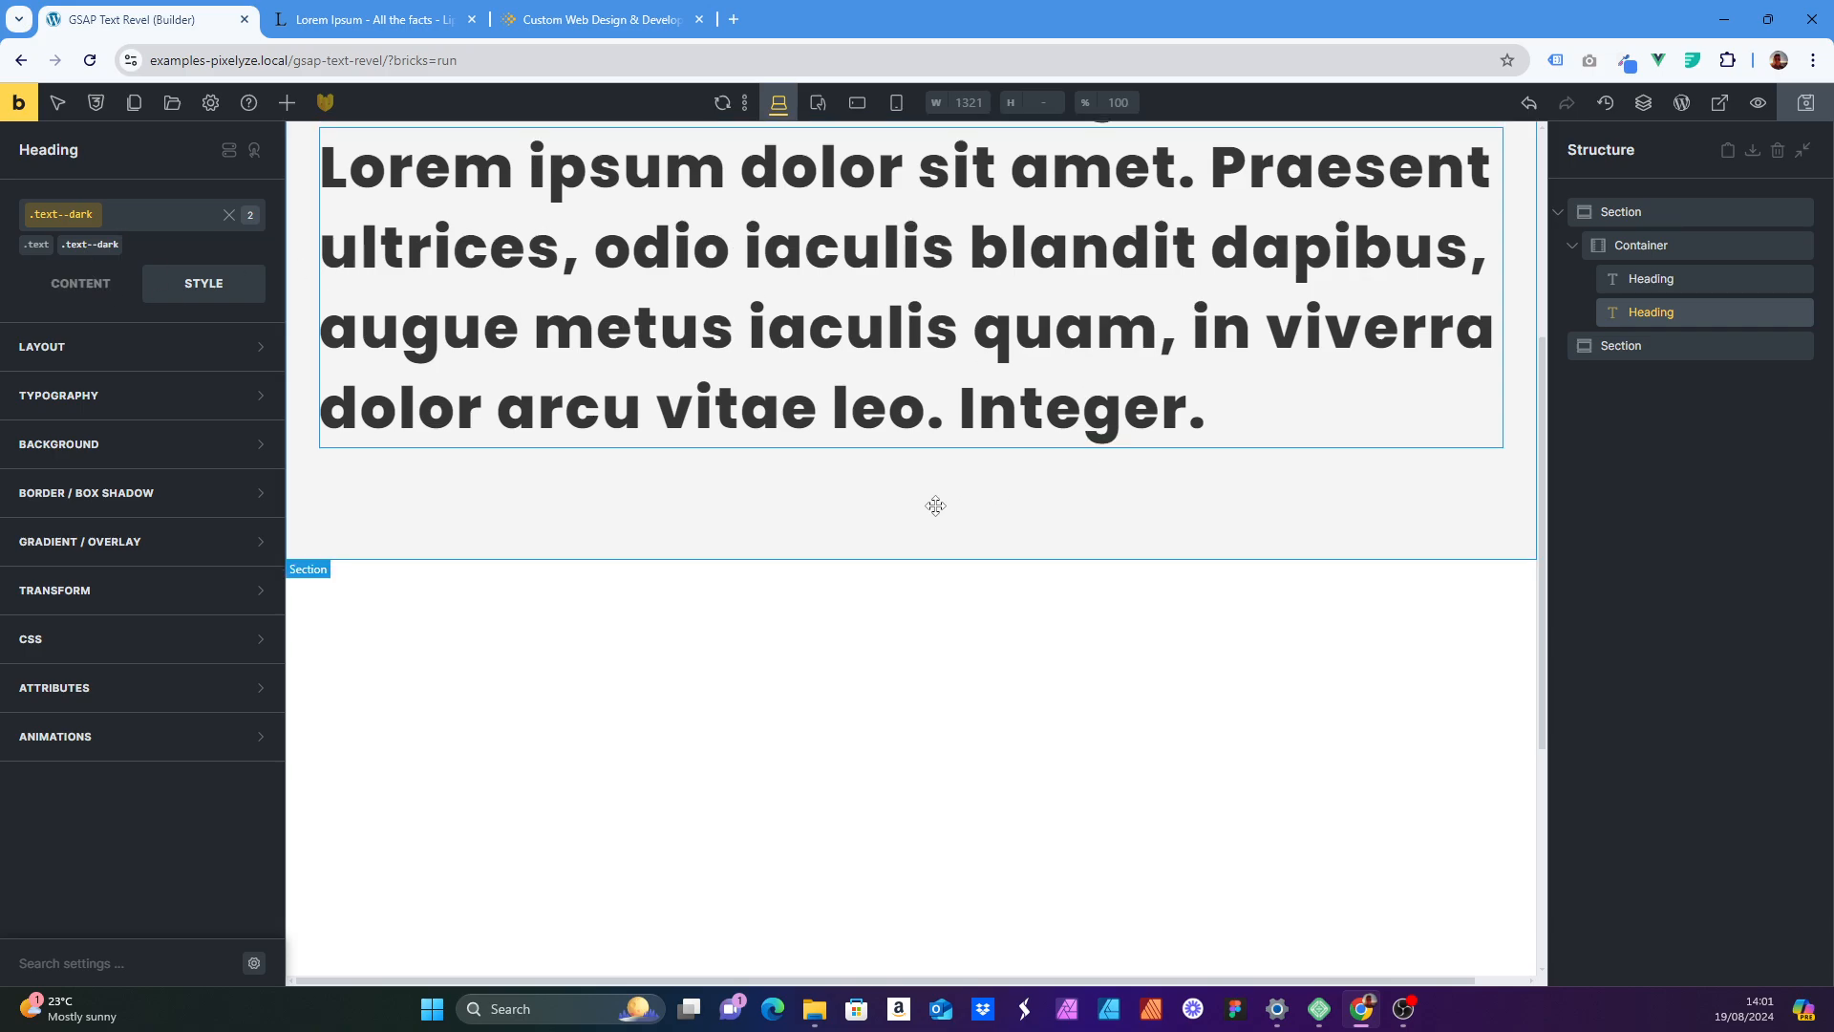
scroll(933, 503, "up", 5)
- Review the spacing, sizing and positioning settings of the container's .pin-container class
left_click(1633, 246)
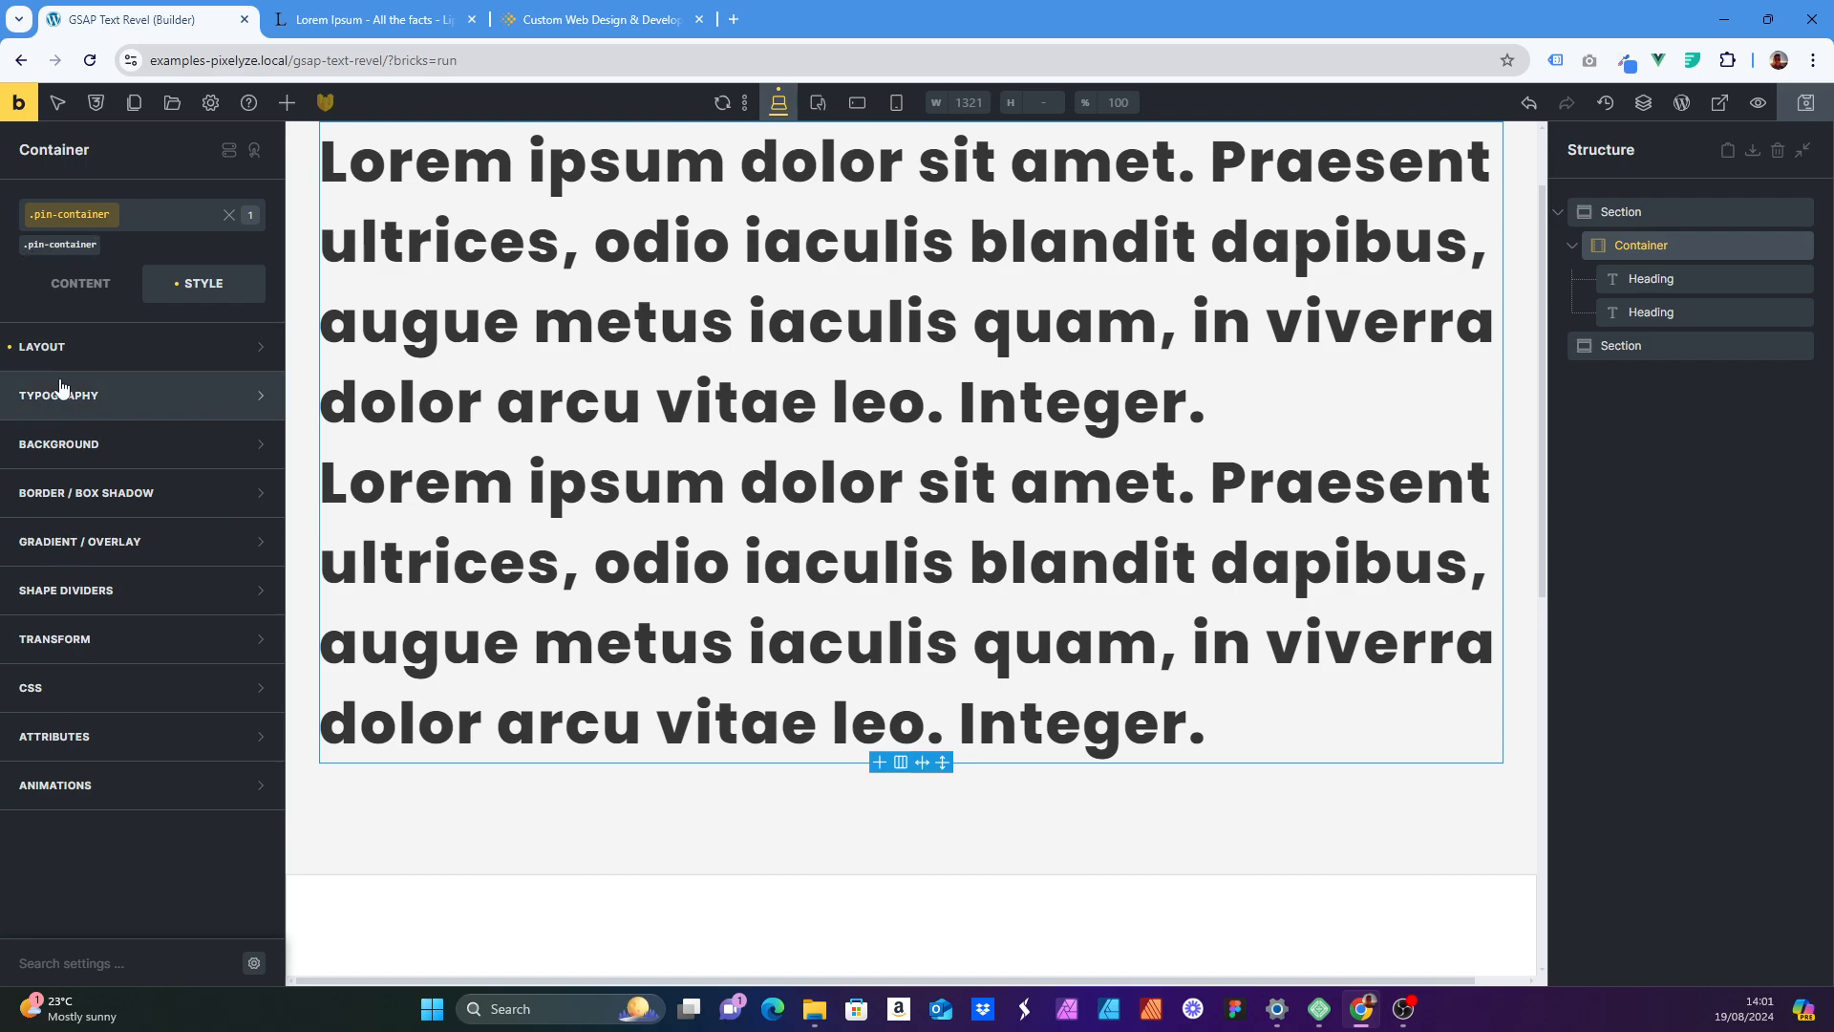
left_click(58, 349)
scroll(215, 688, "down", 2)
scroll(170, 749, "down", 1)
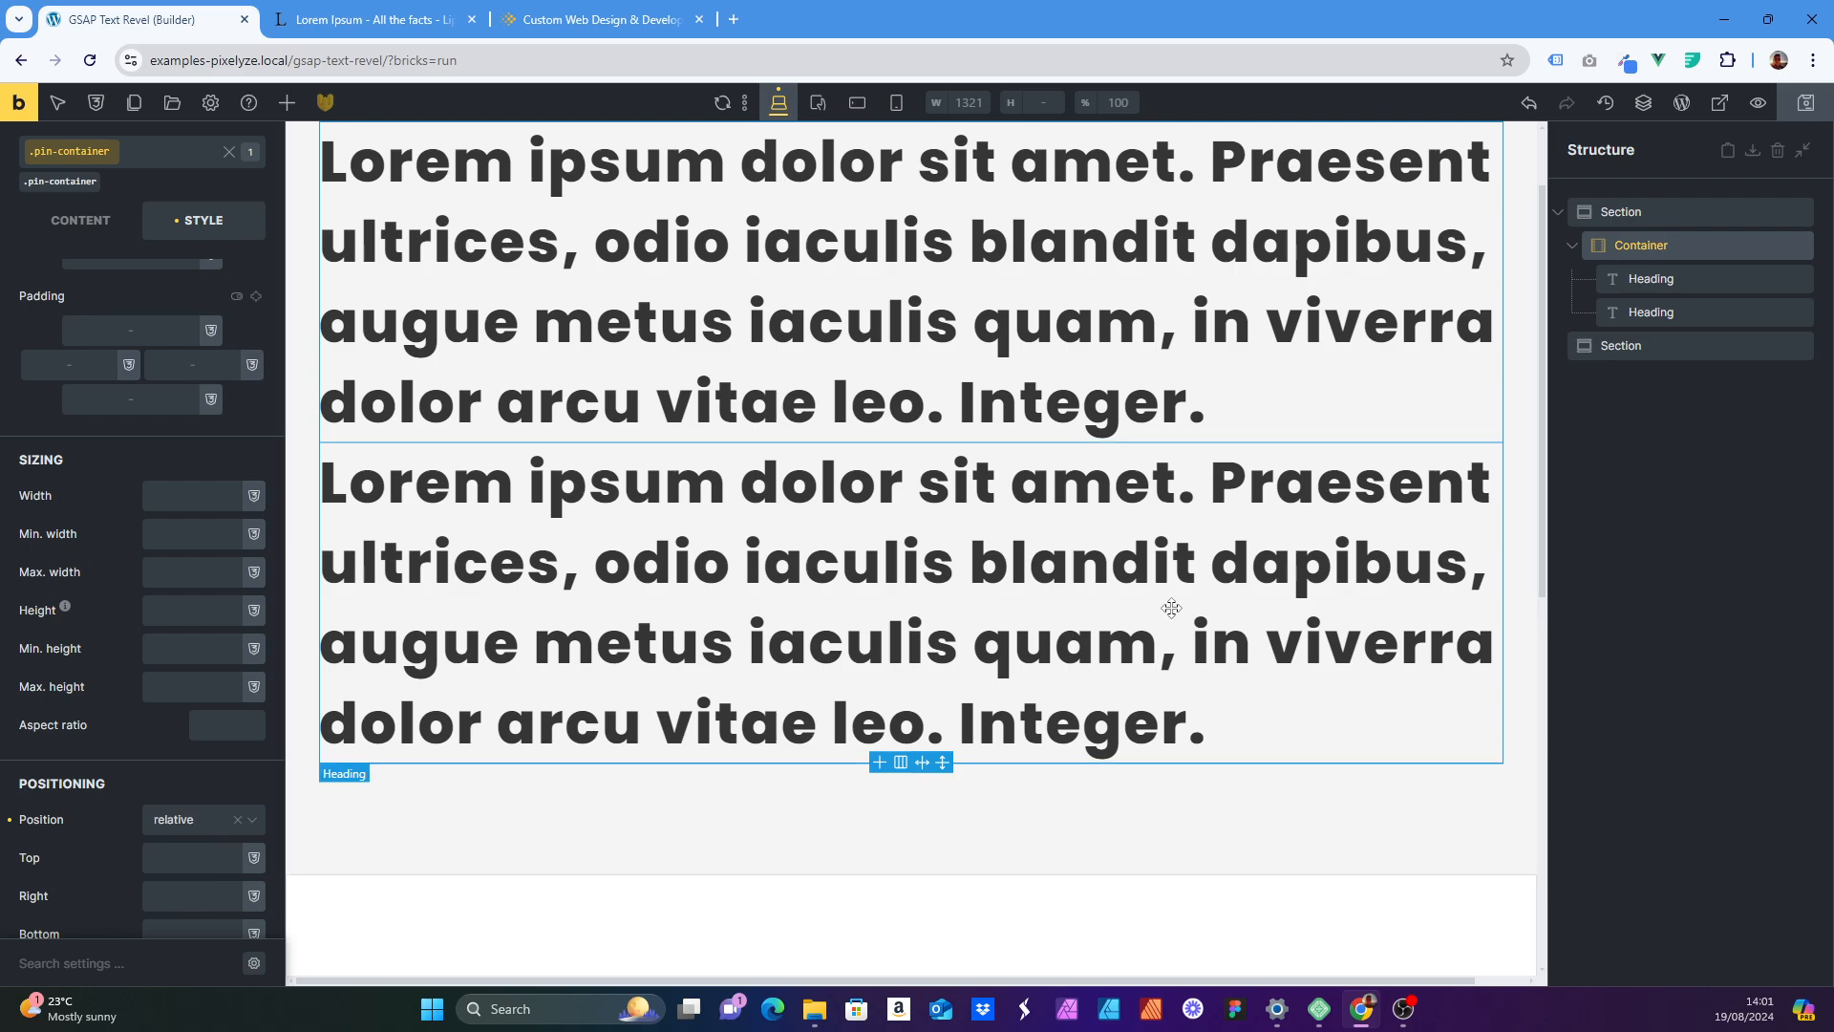
scroll(233, 564, "up", 3)
scroll(668, 401, "up", 1)
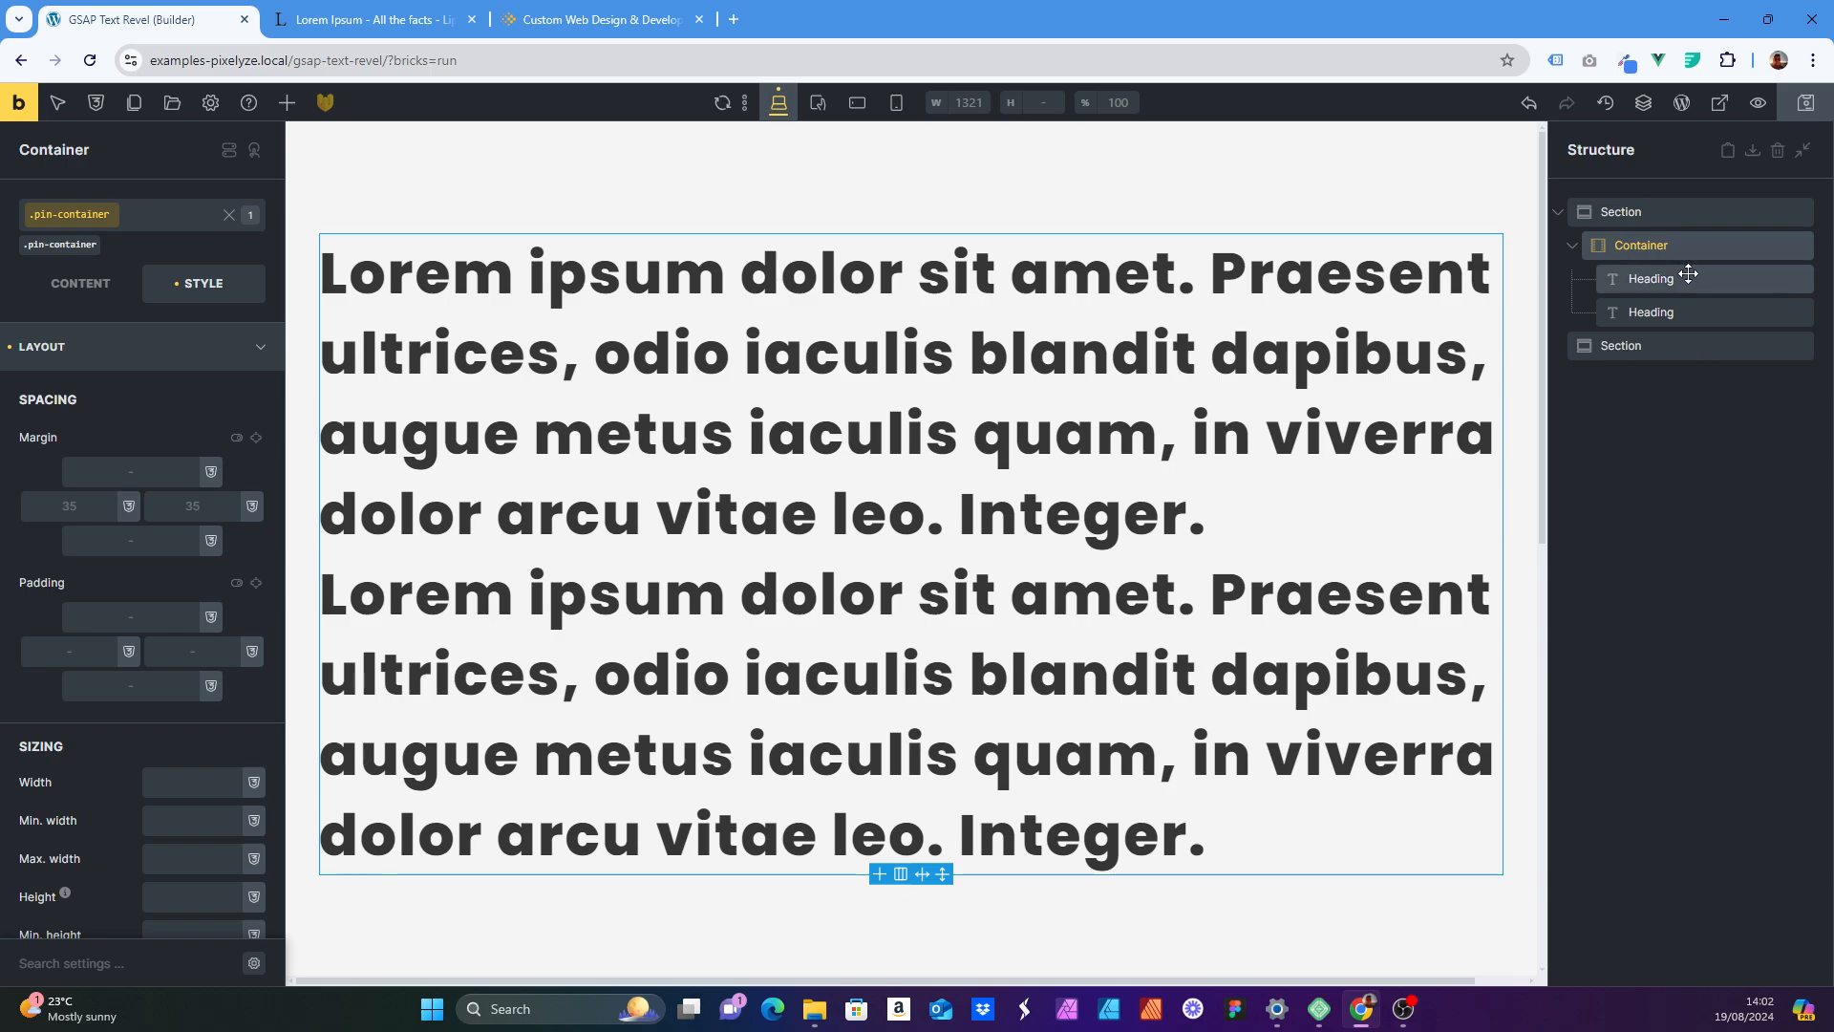
- Set the text color of the first heading's .text--light class to #e0e0e0 and lower its opacity until the text is very faint
left_click(1656, 276)
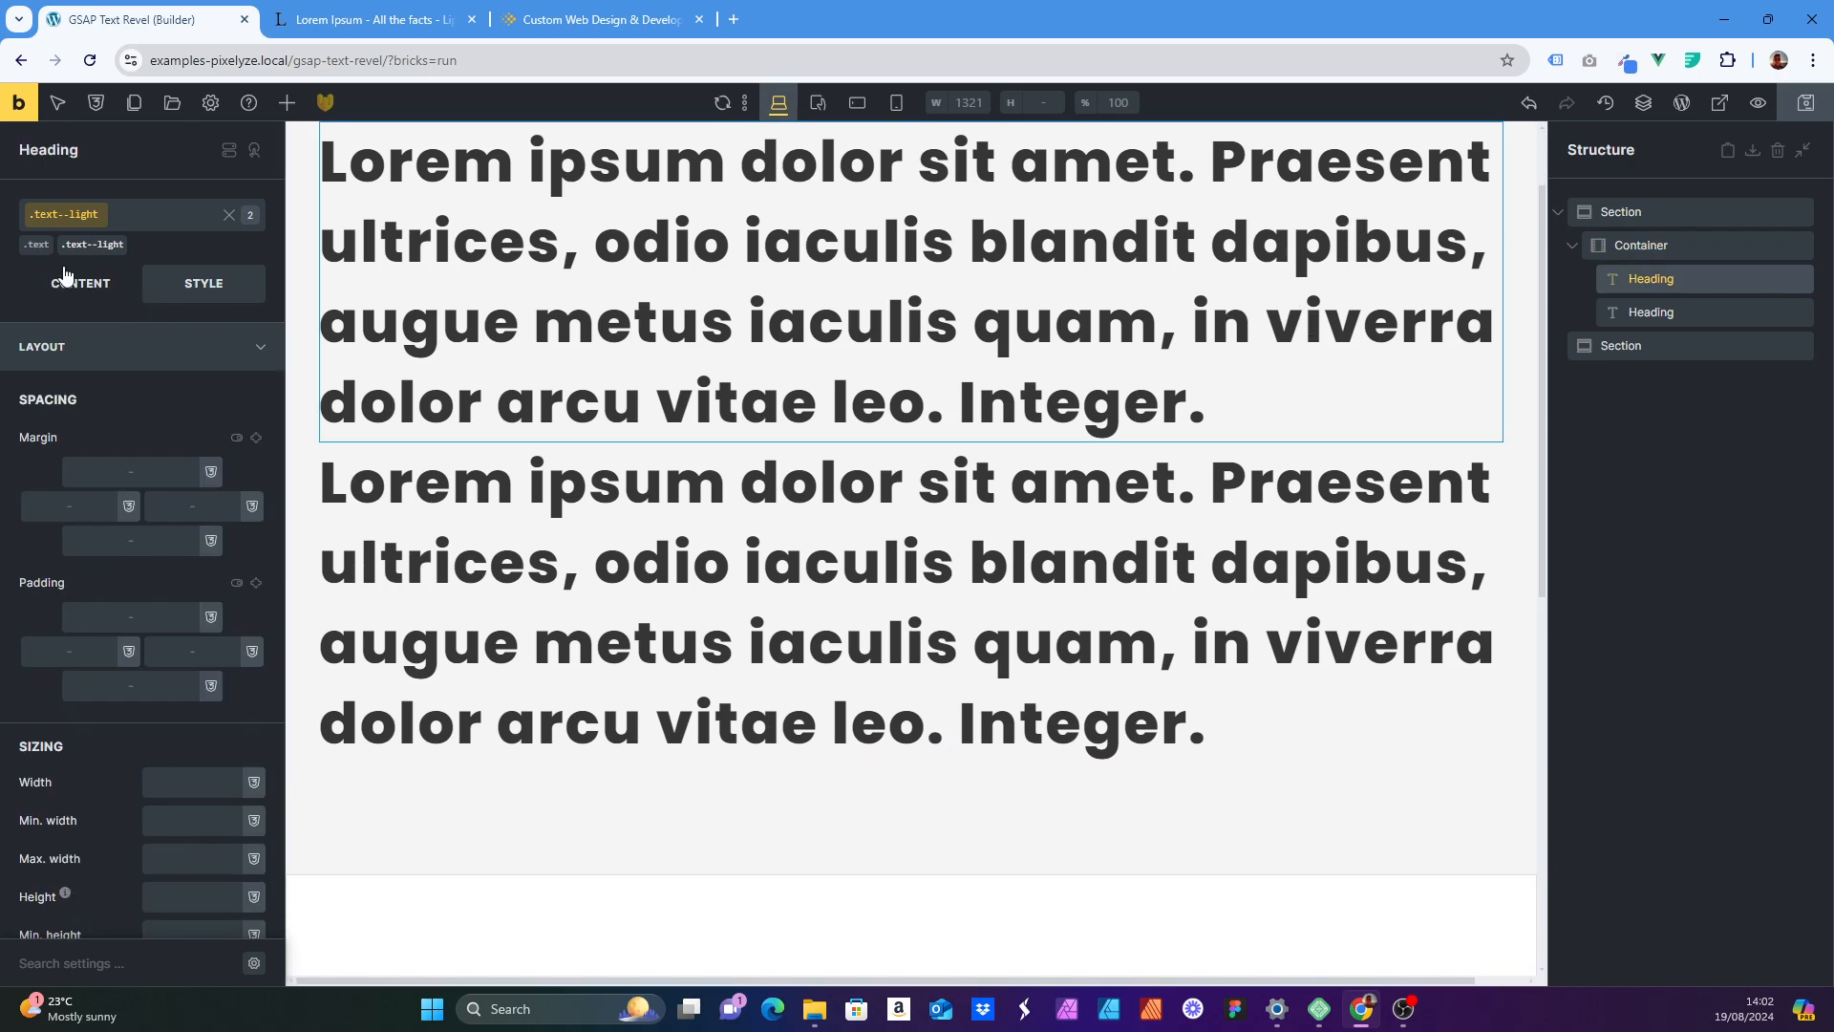
left_click(134, 356)
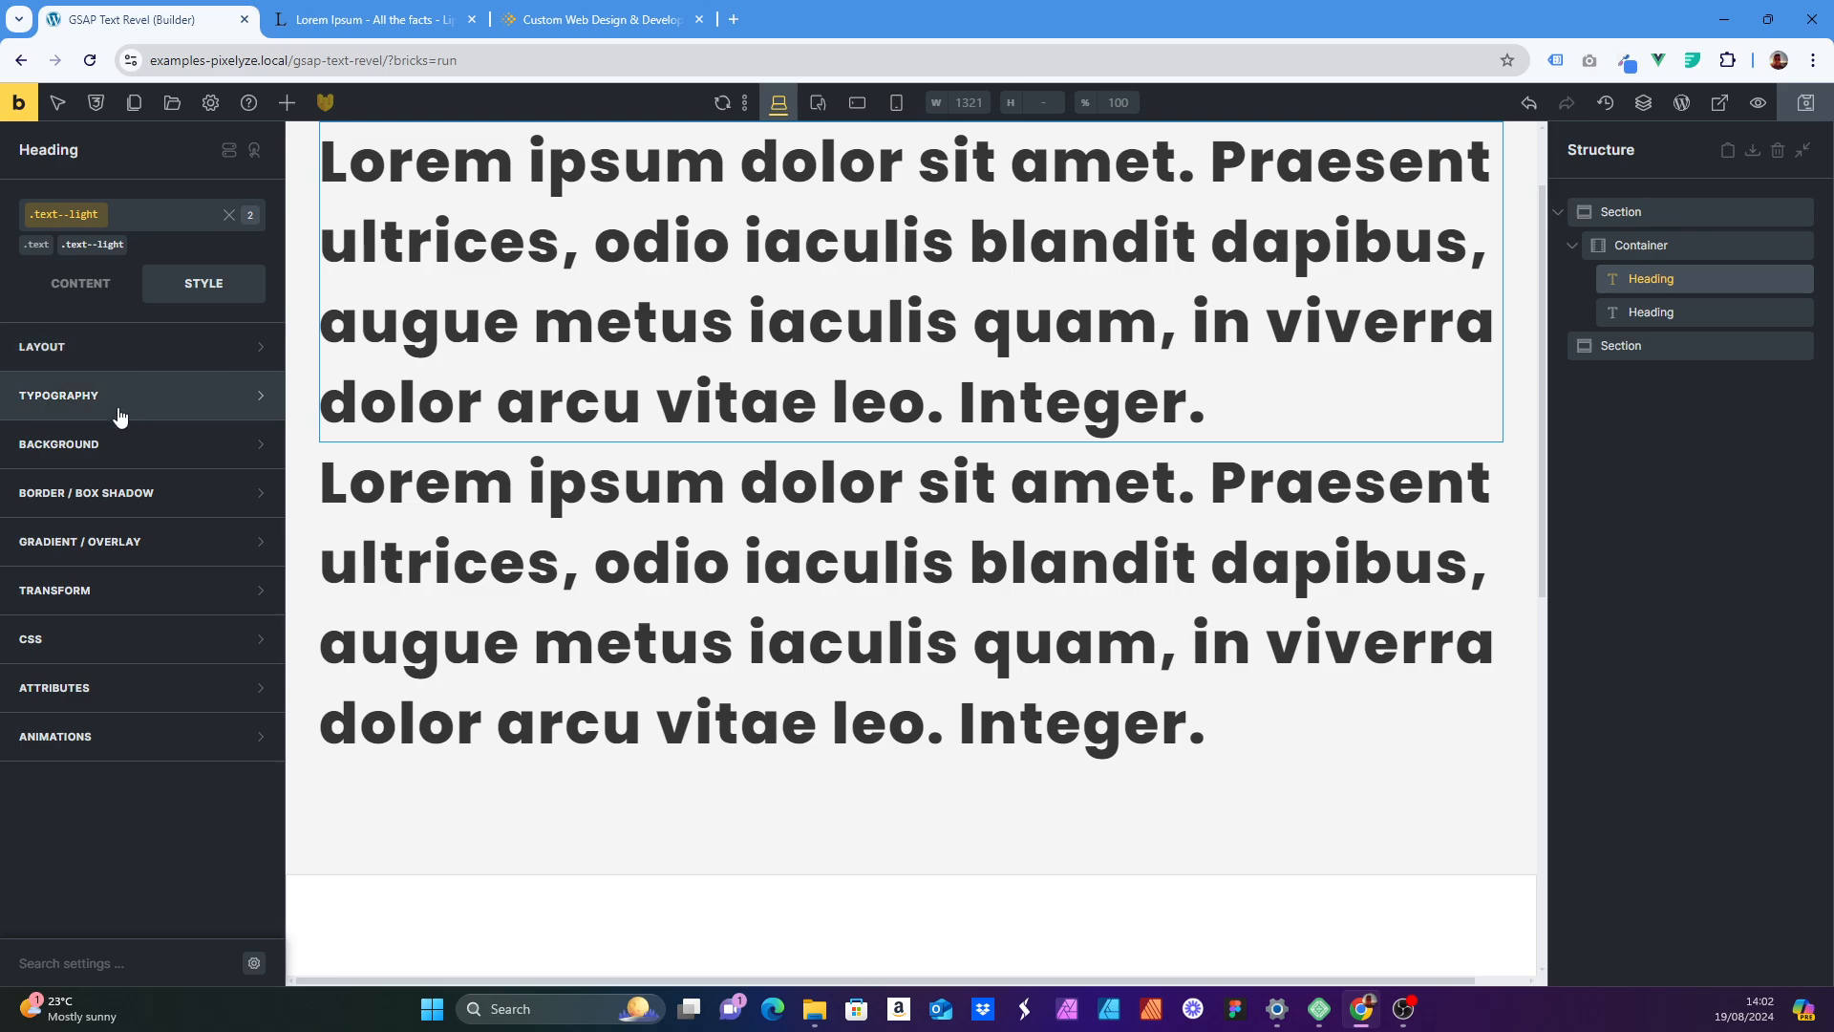
left_click(116, 399)
left_click(252, 440)
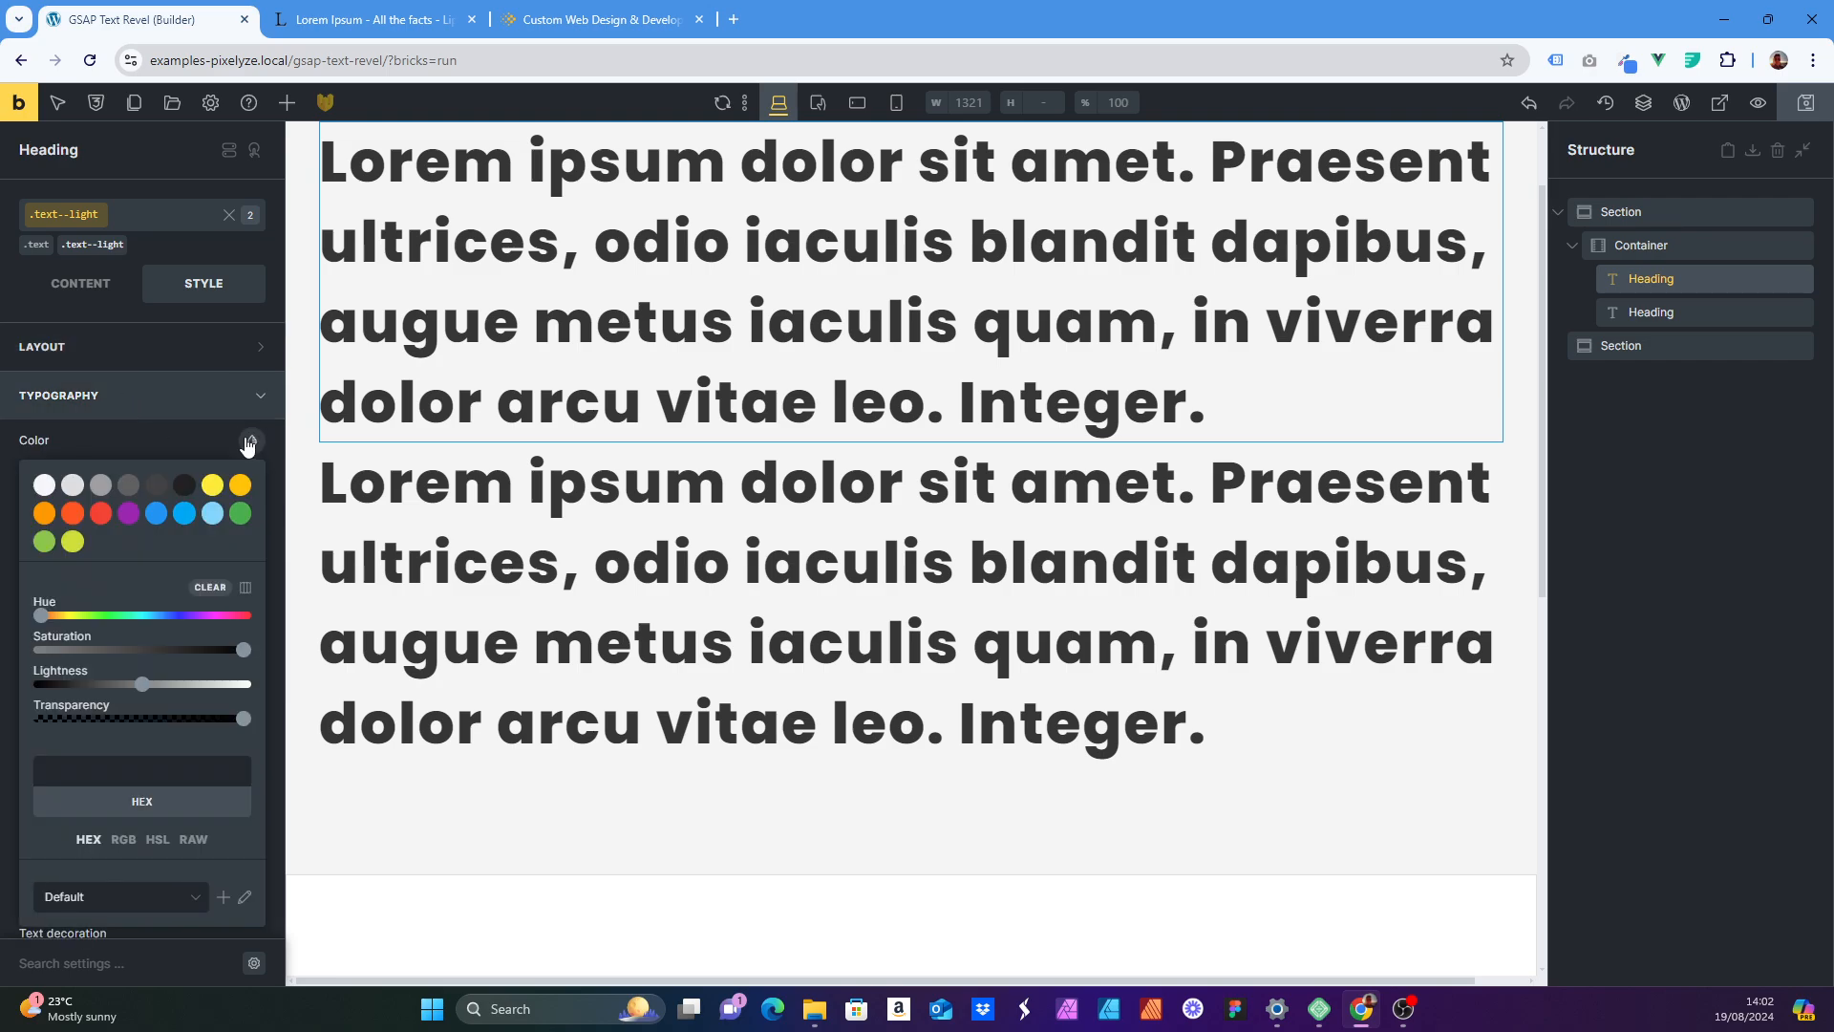
left_click(48, 490)
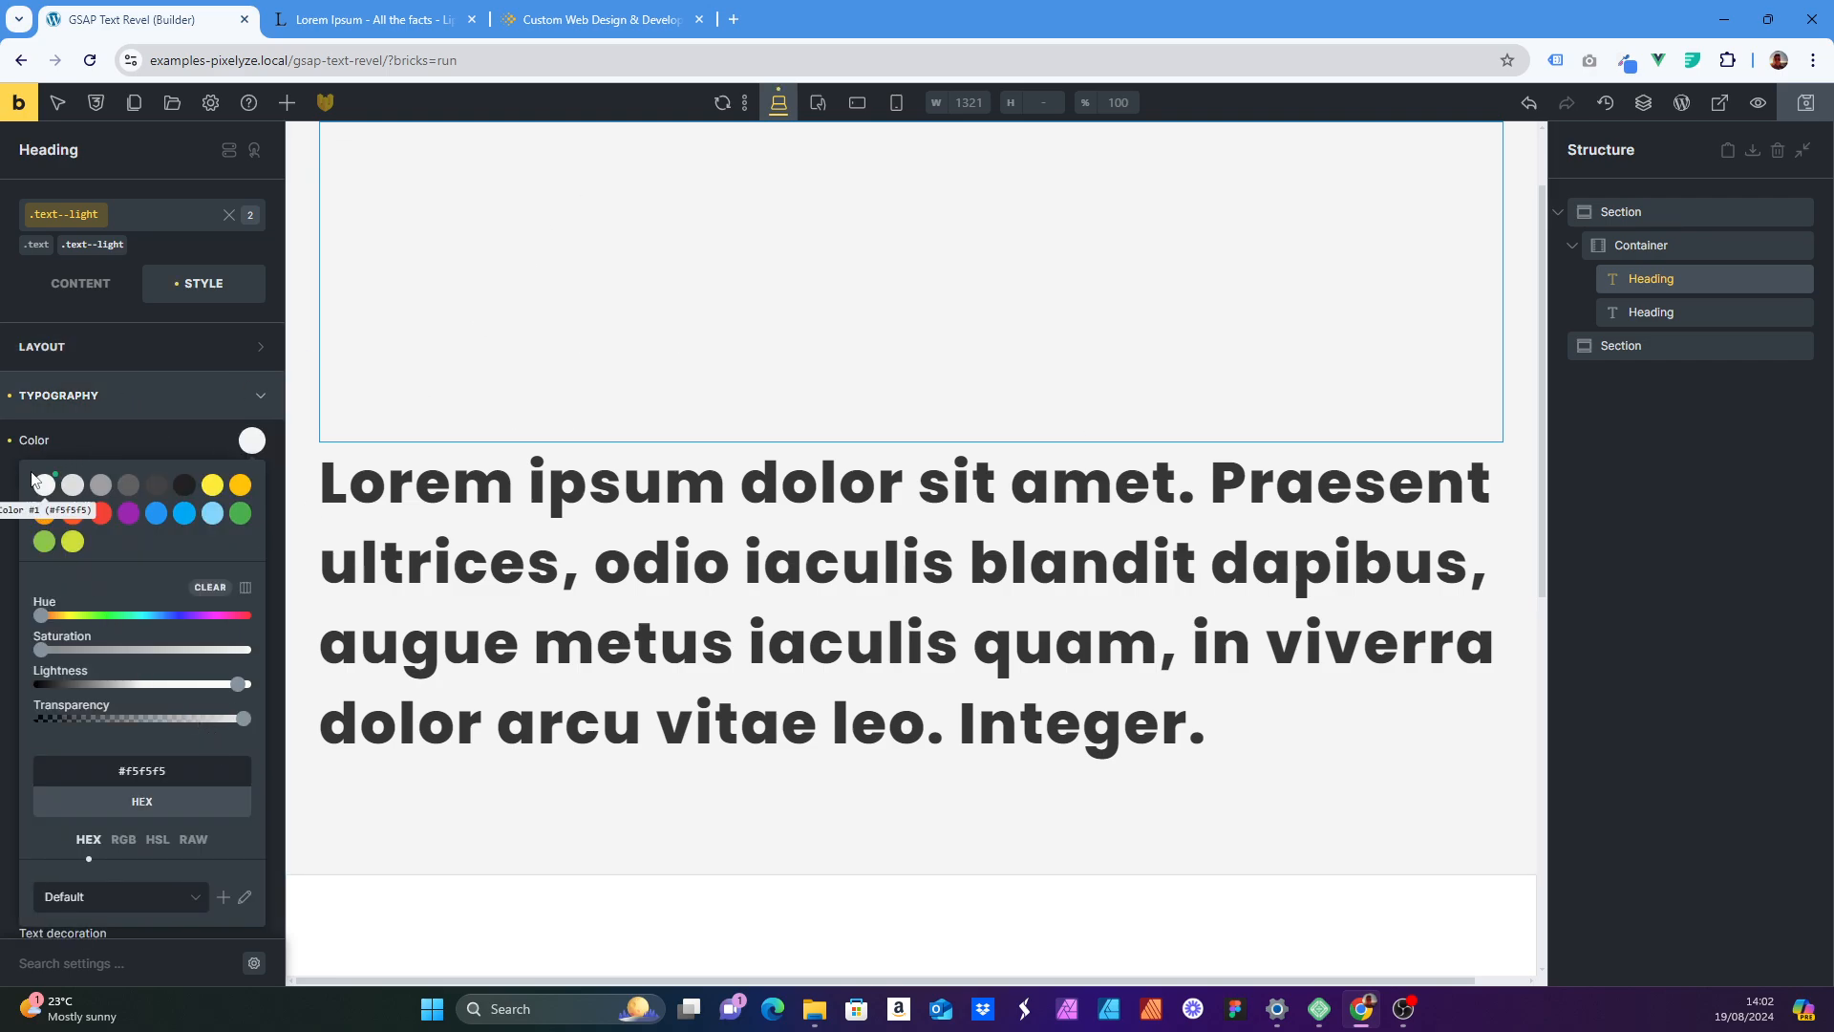
left_click(73, 494)
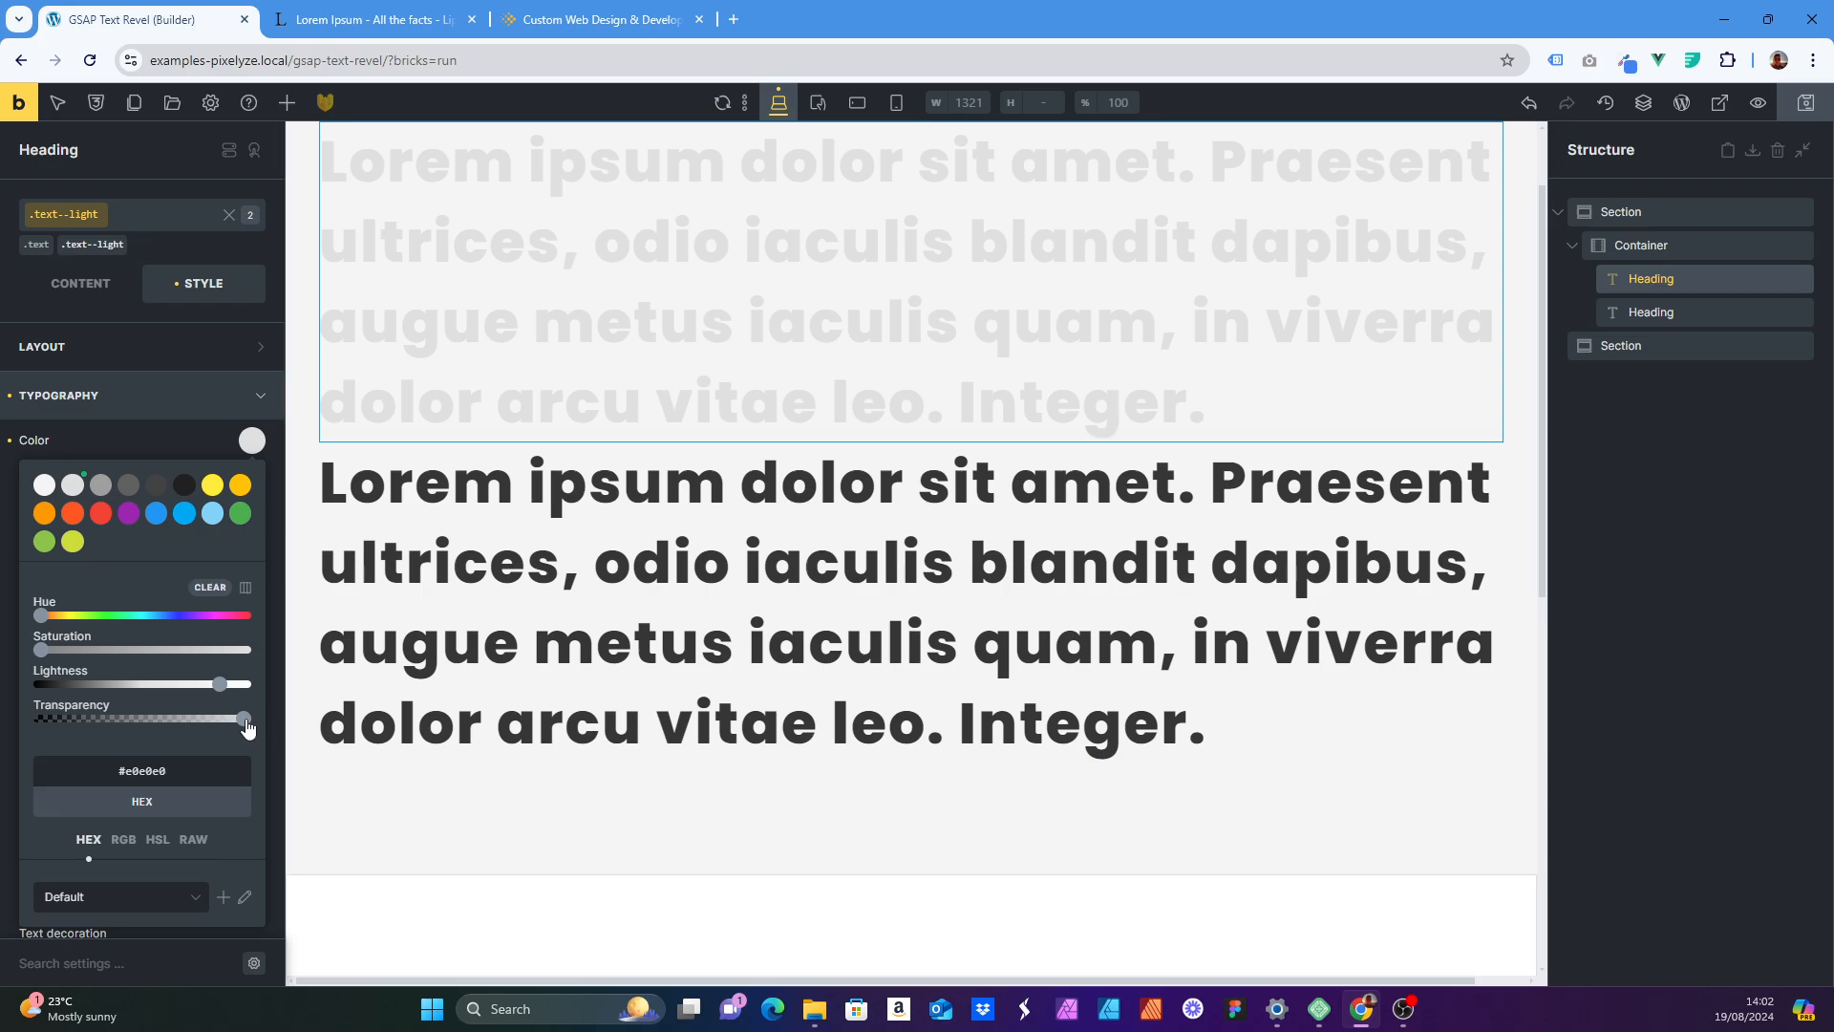
left_click_drag(234, 726, 86, 723)
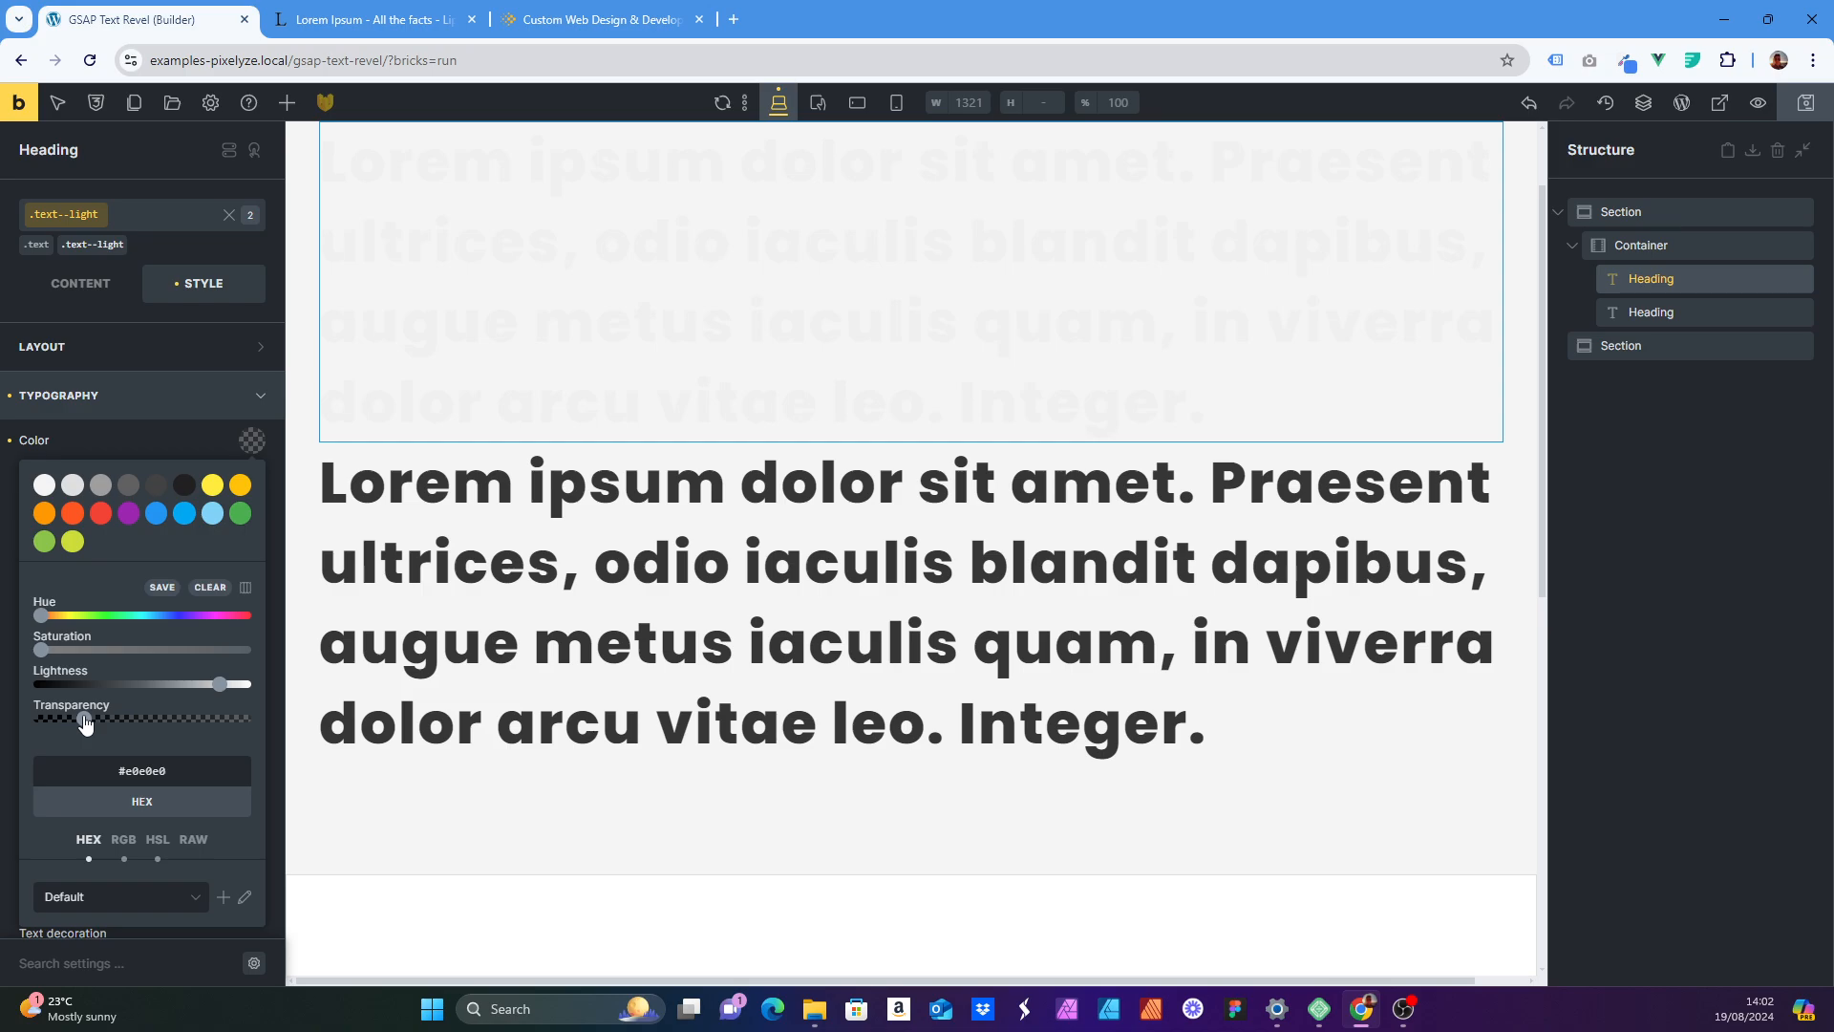
- Set the text color of the second heading's .text--dark class to #212121
left_click(1694, 305)
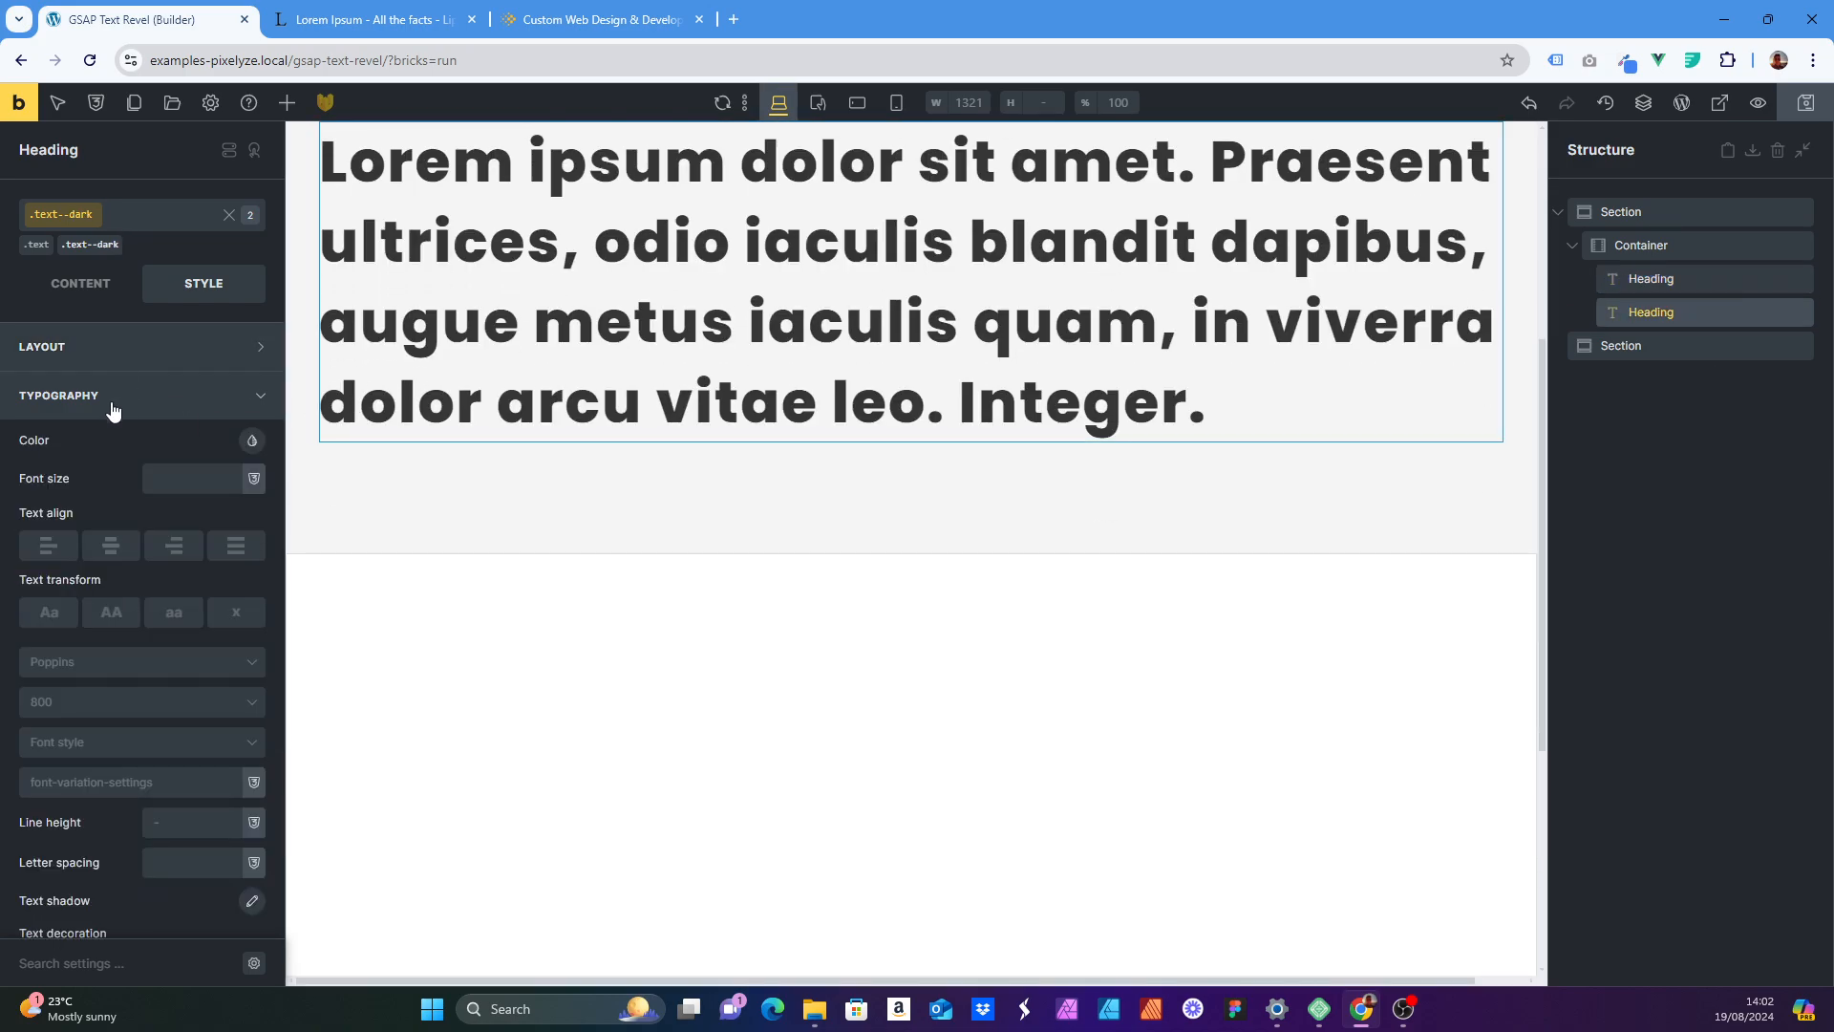
left_click(252, 439)
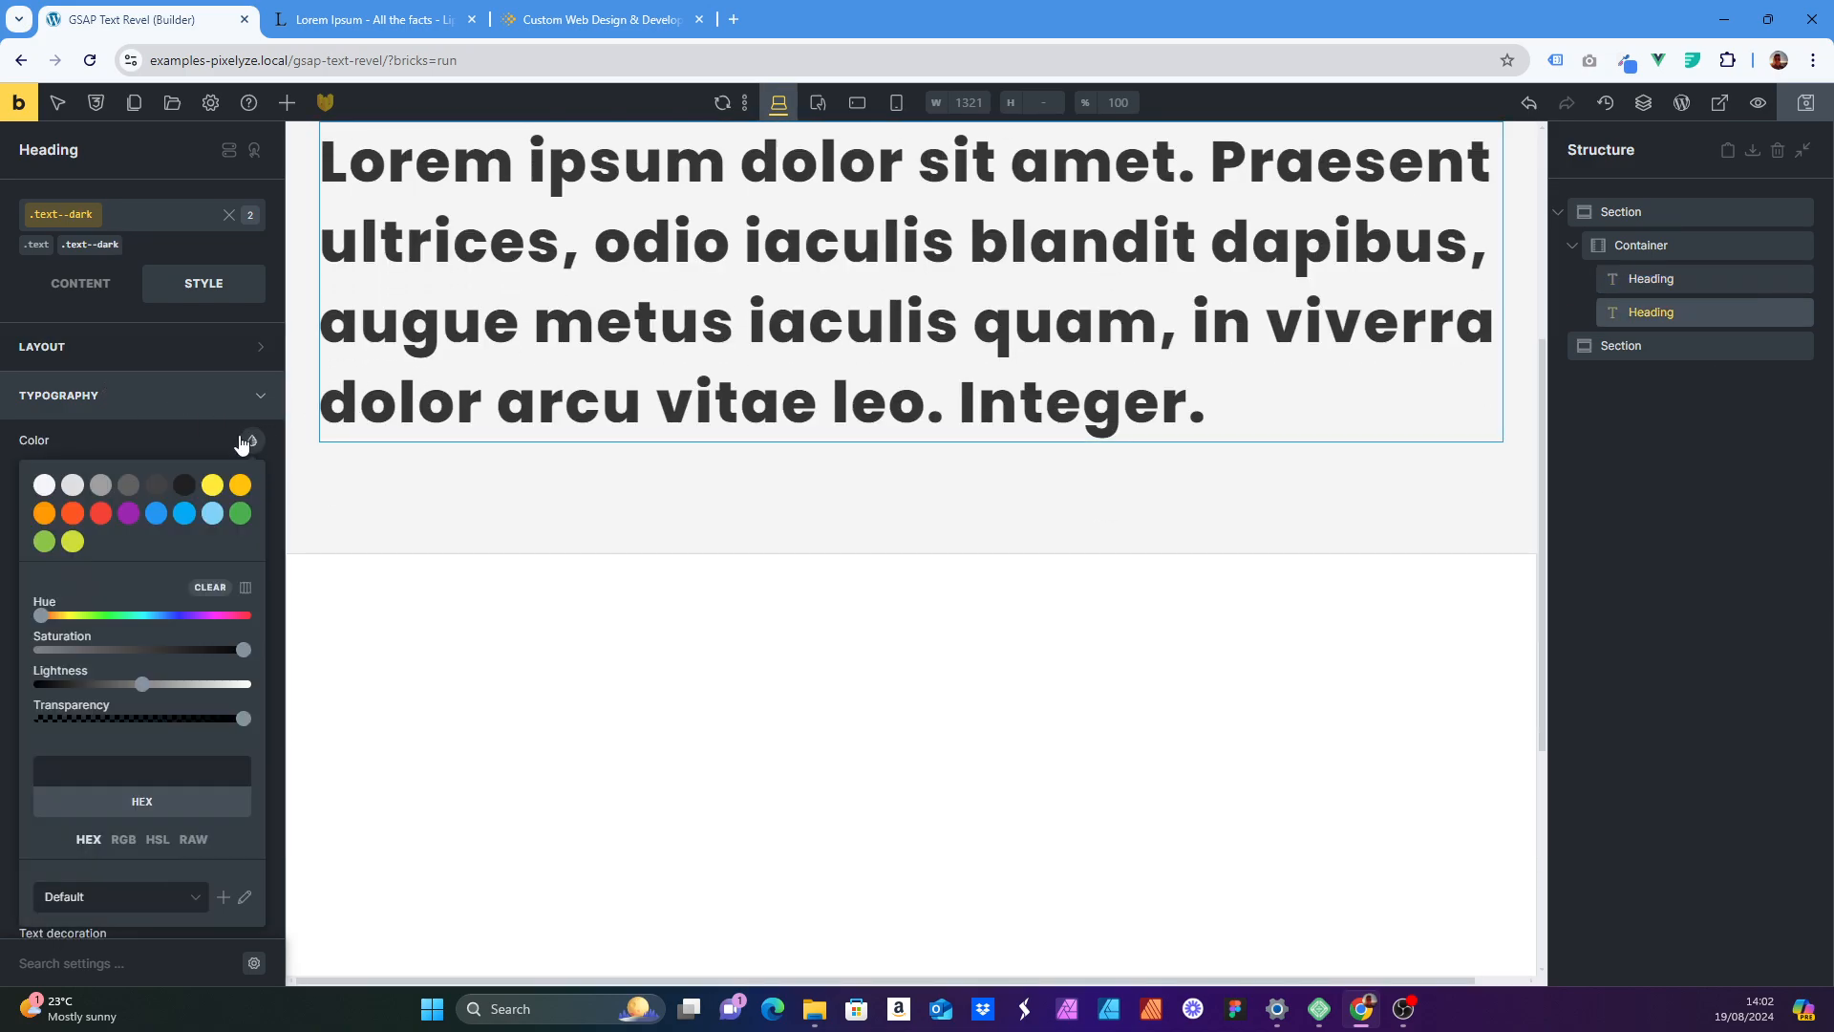
left_click(183, 486)
scroll(740, 490, "up", 4)
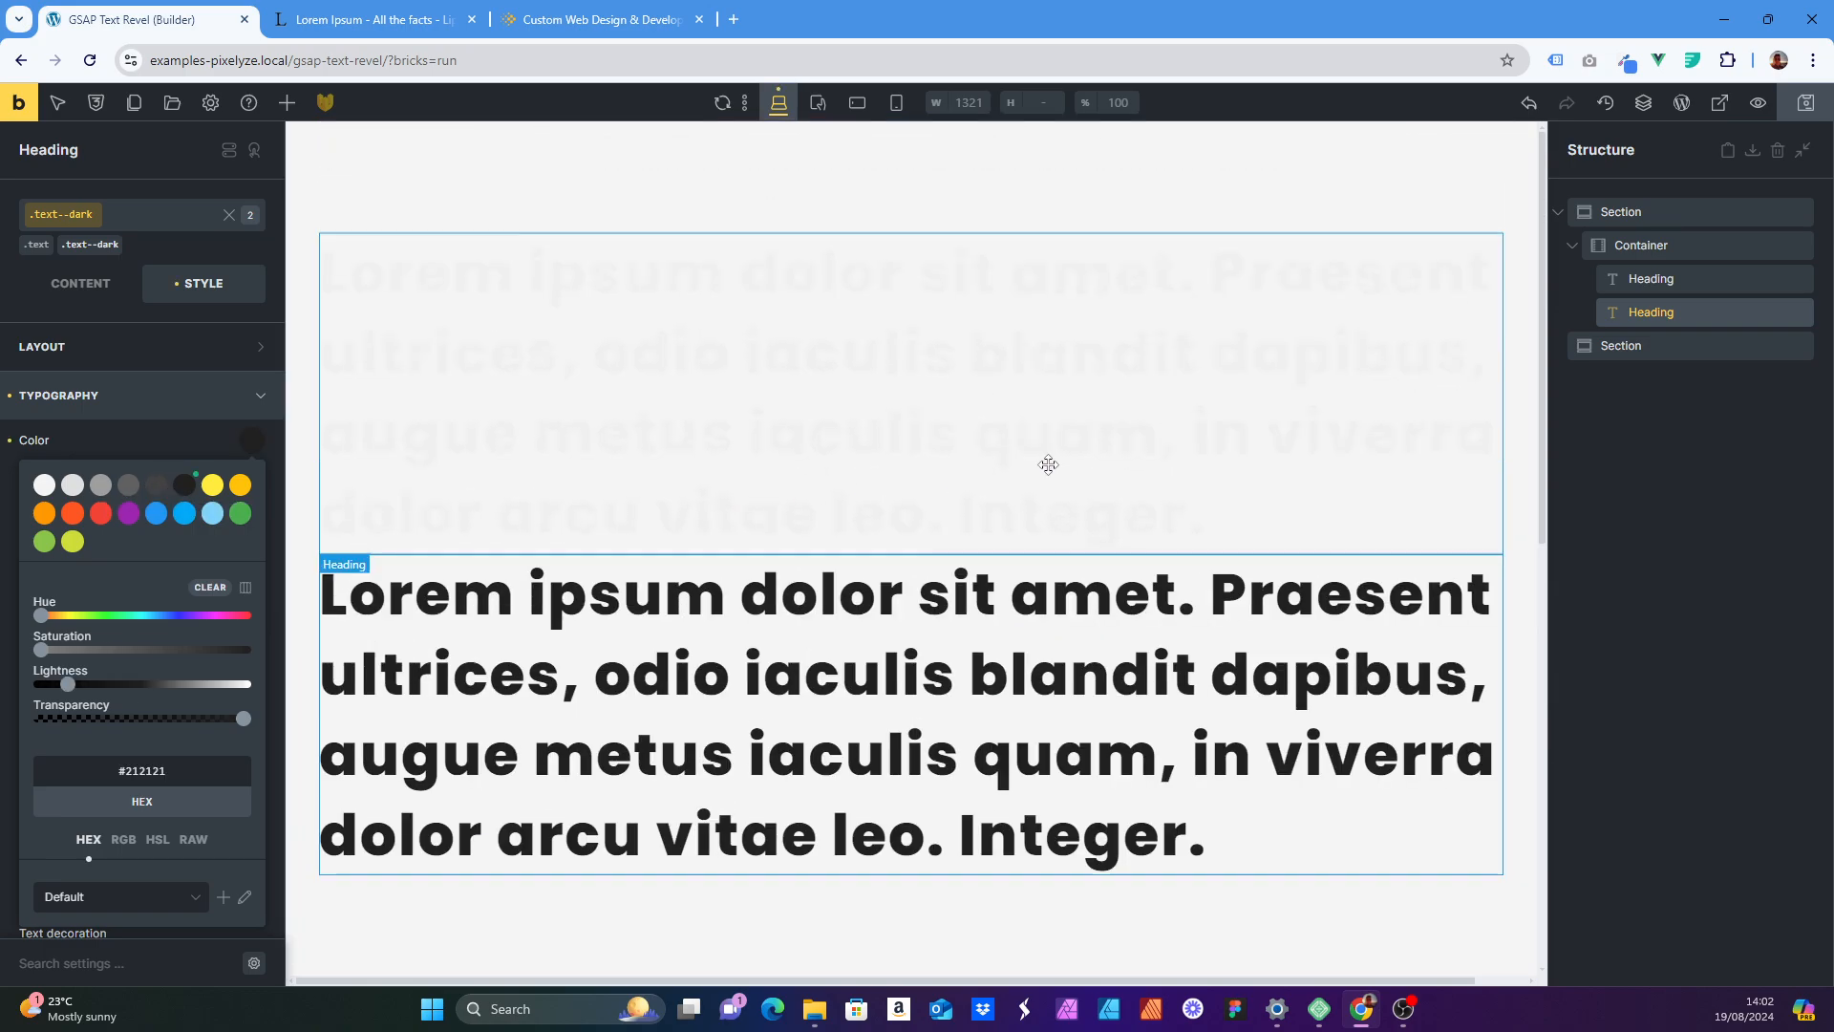
left_click(188, 406)
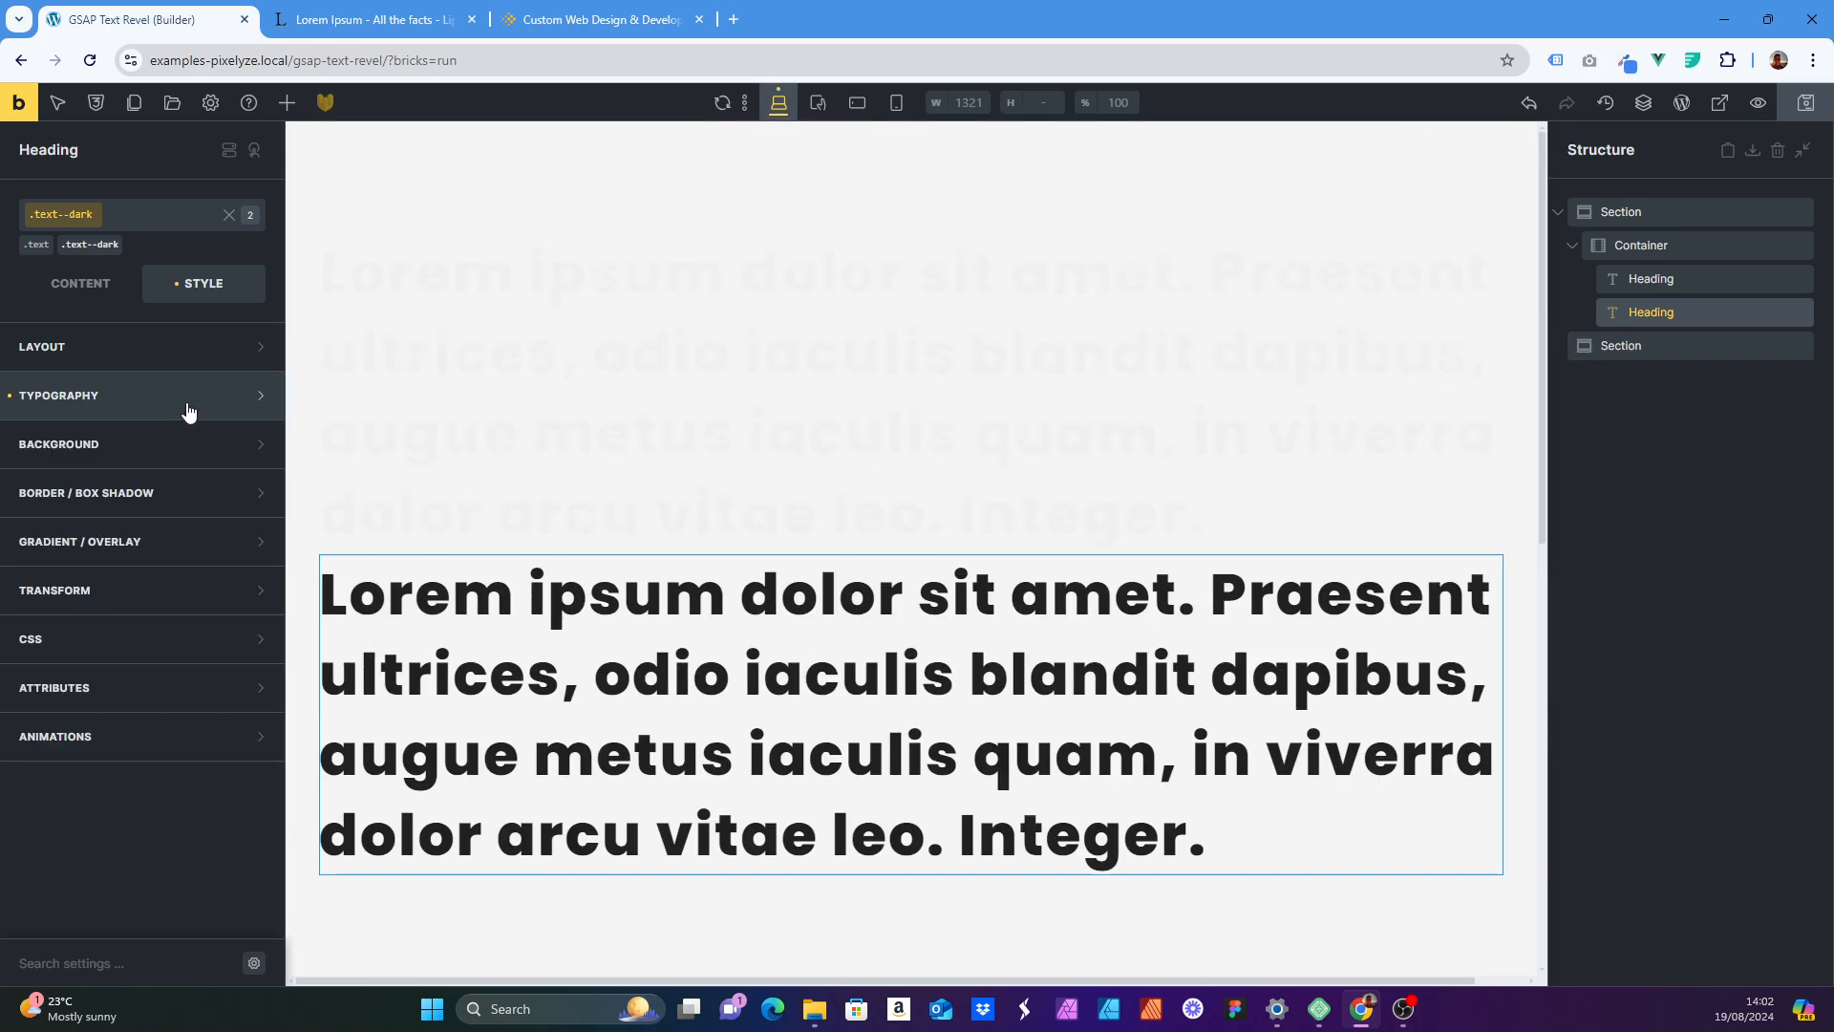
- Set the position of the second heading's .text--dark class to absolute in its layout settings
left_click(203, 355)
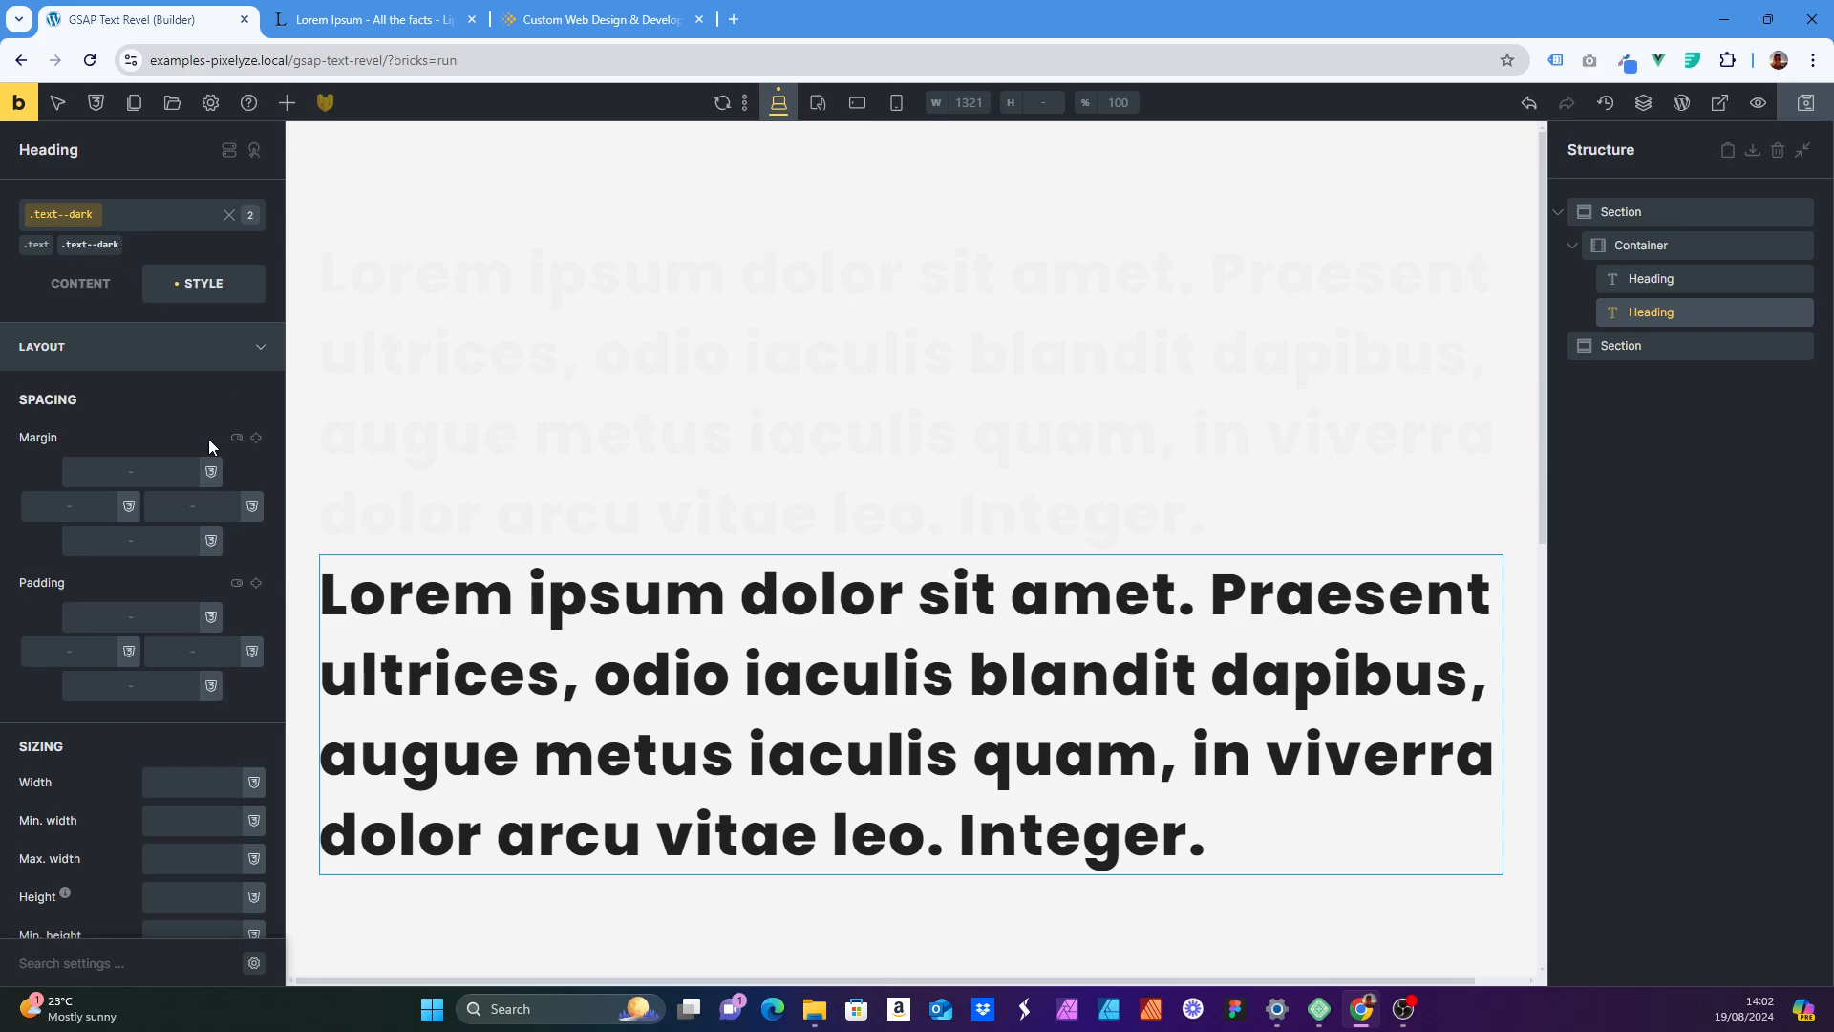
scroll(208, 445, "down", 2)
scroll(124, 358, "up", 2)
scroll(128, 475, "down", 1)
scroll(128, 475, "down", 1)
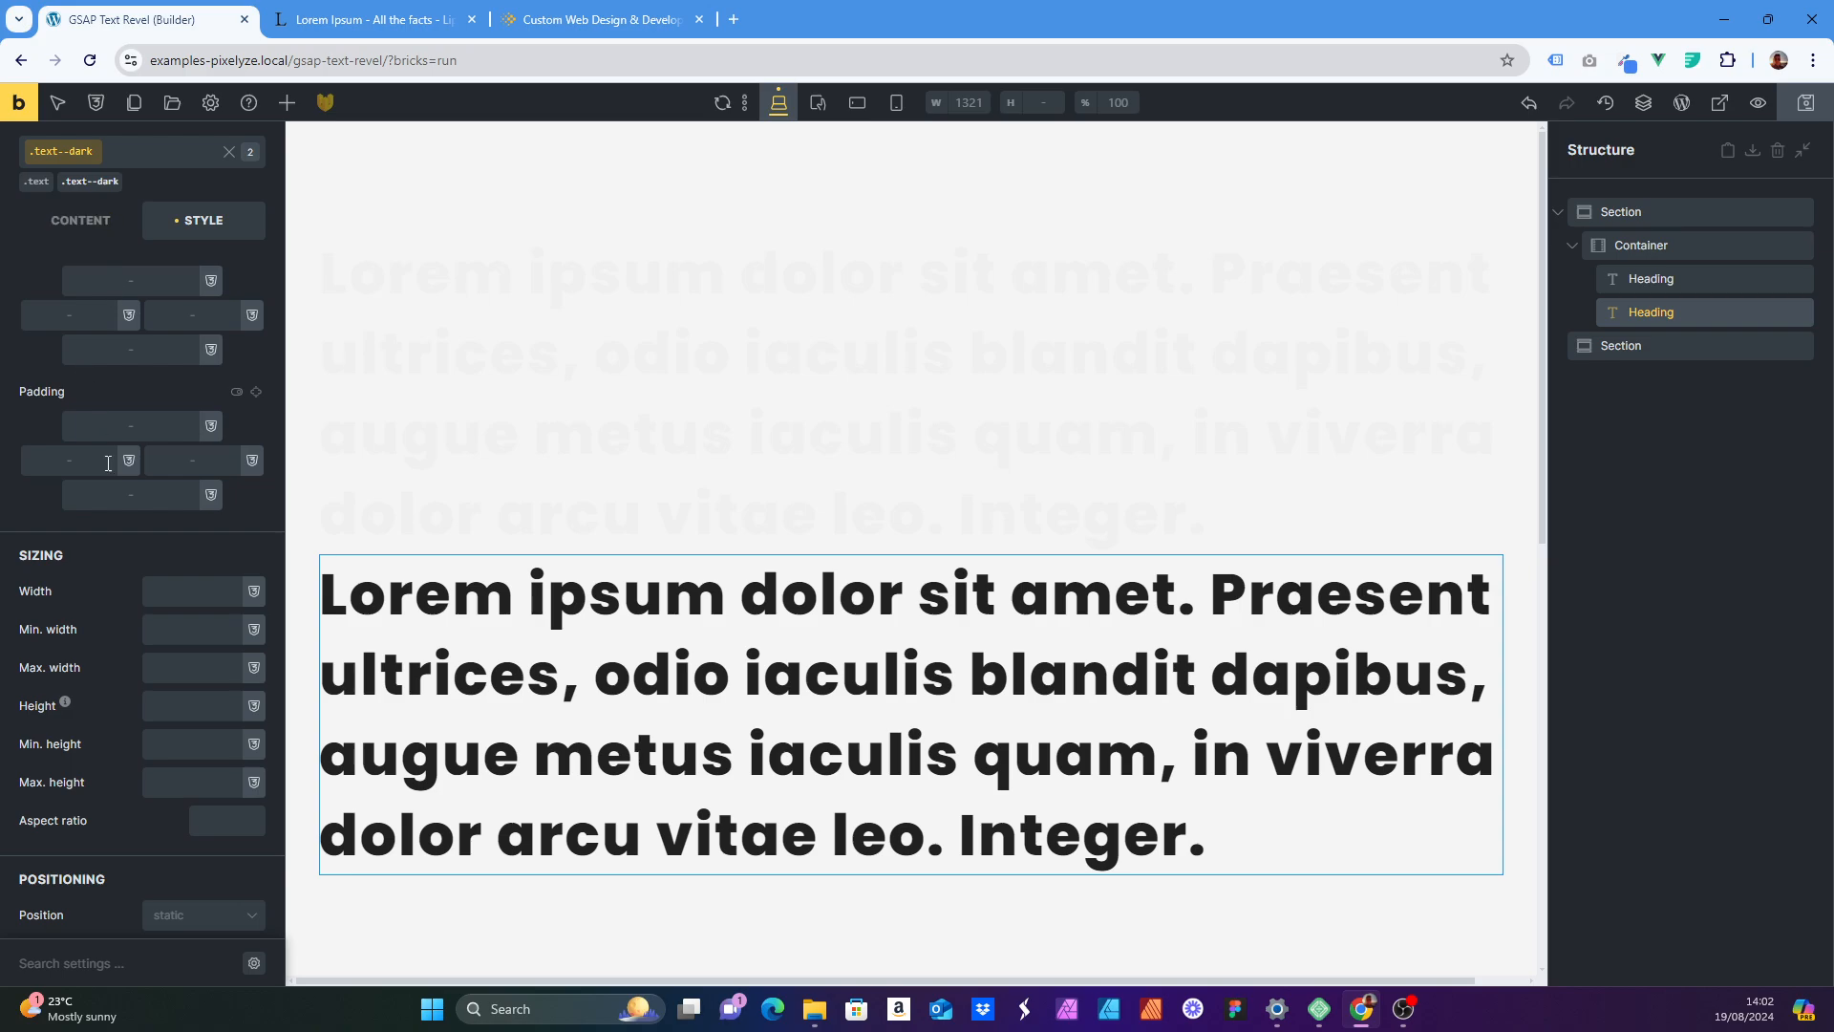
scroll(168, 592, "down", 4)
left_click(196, 628)
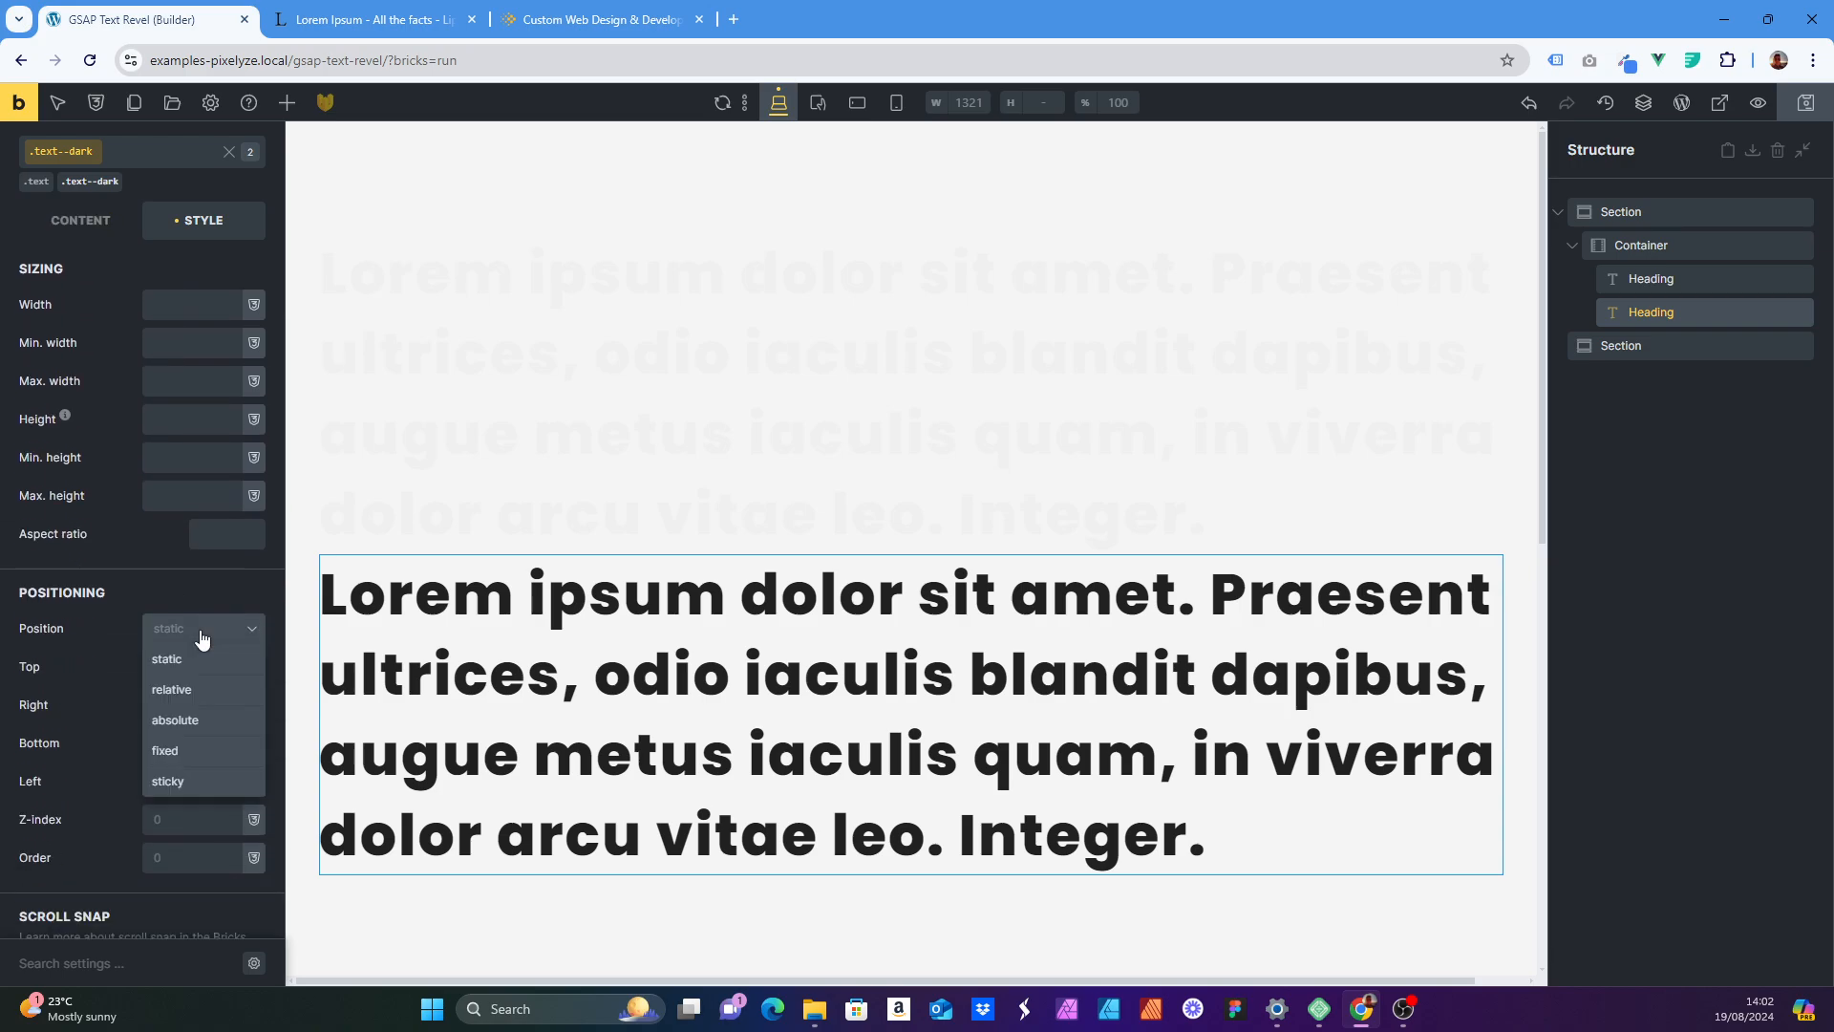
left_click(196, 721)
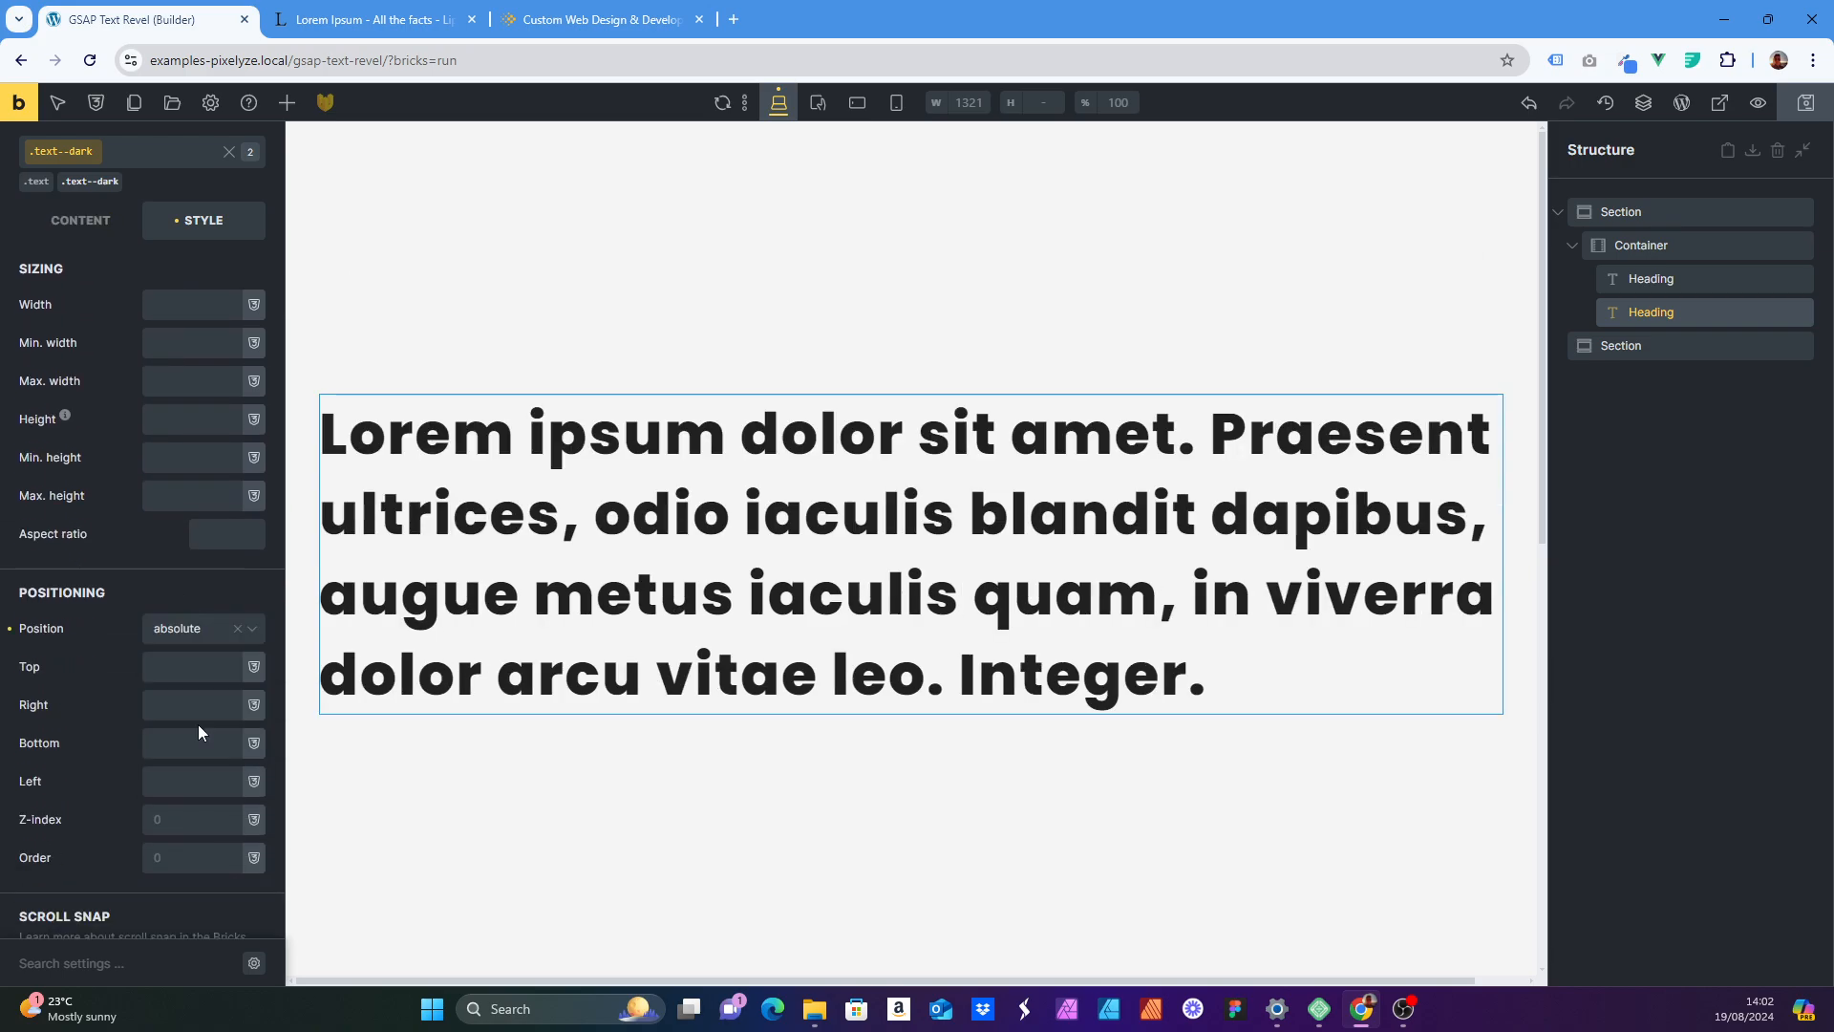
- Set the top and left offsets of the .text--dark class to 0
left_click(169, 678)
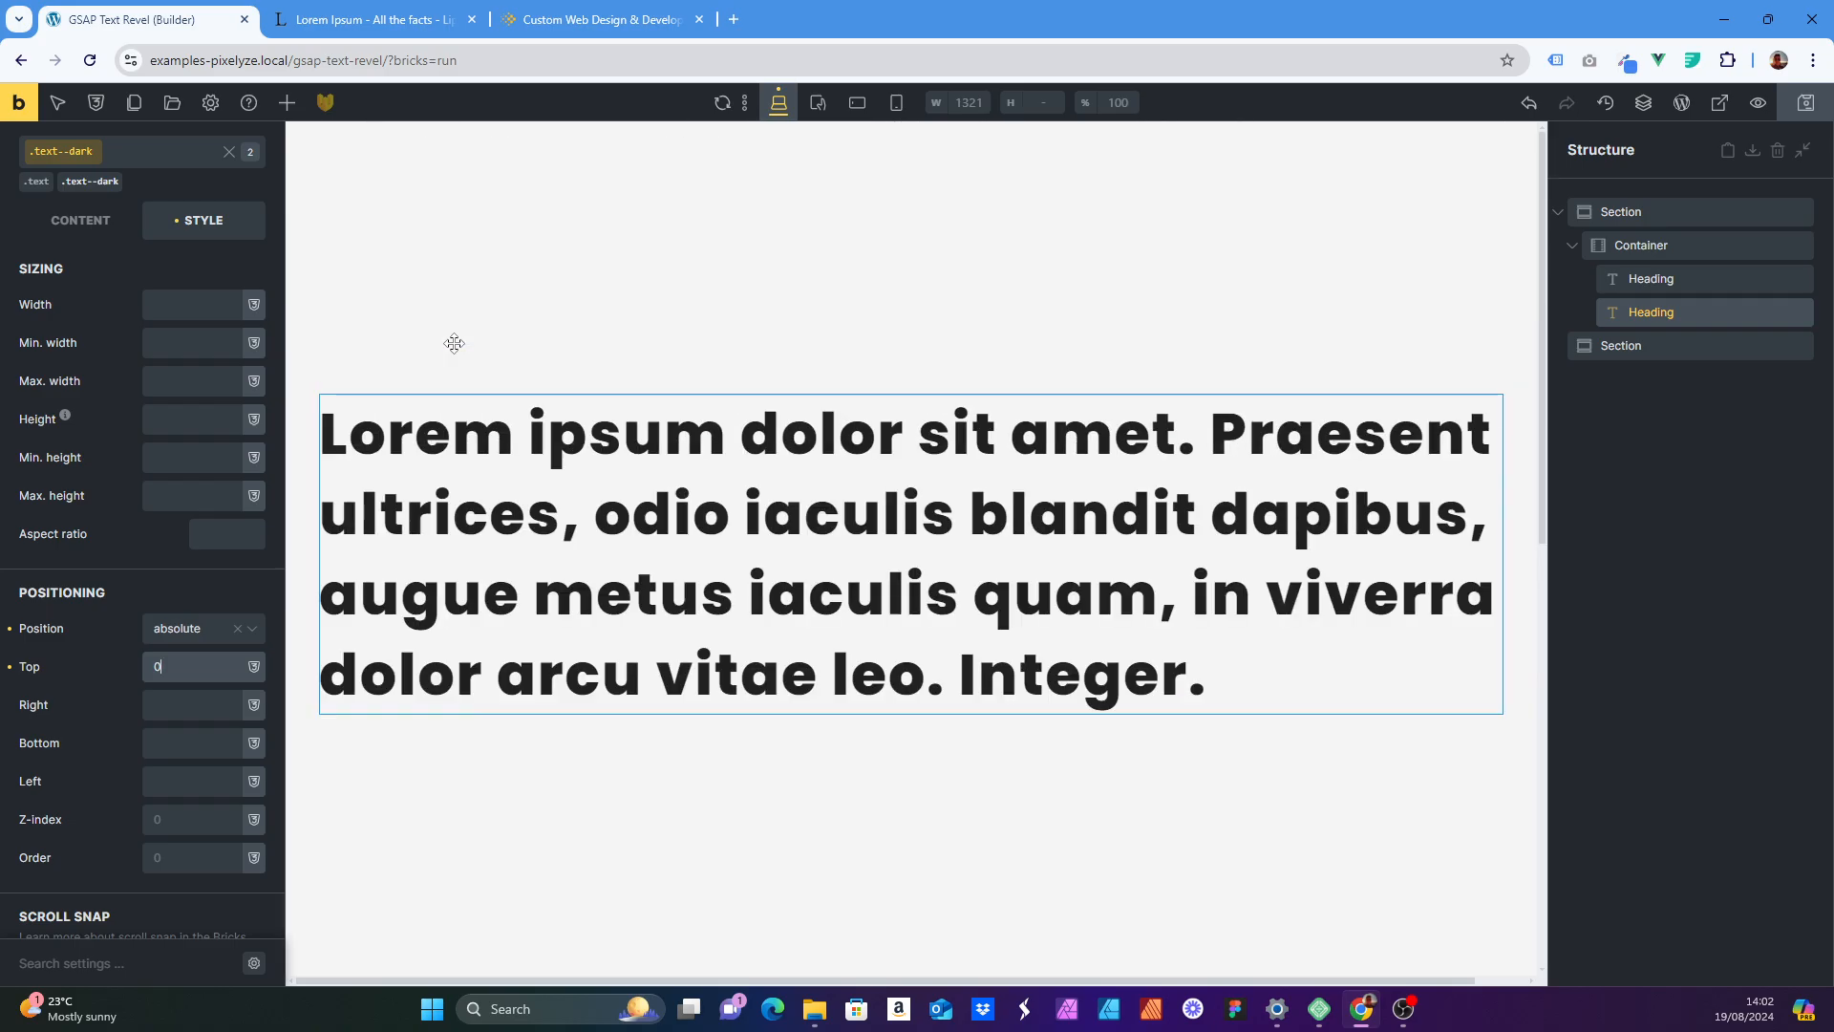
scroll(453, 343, "down", 1)
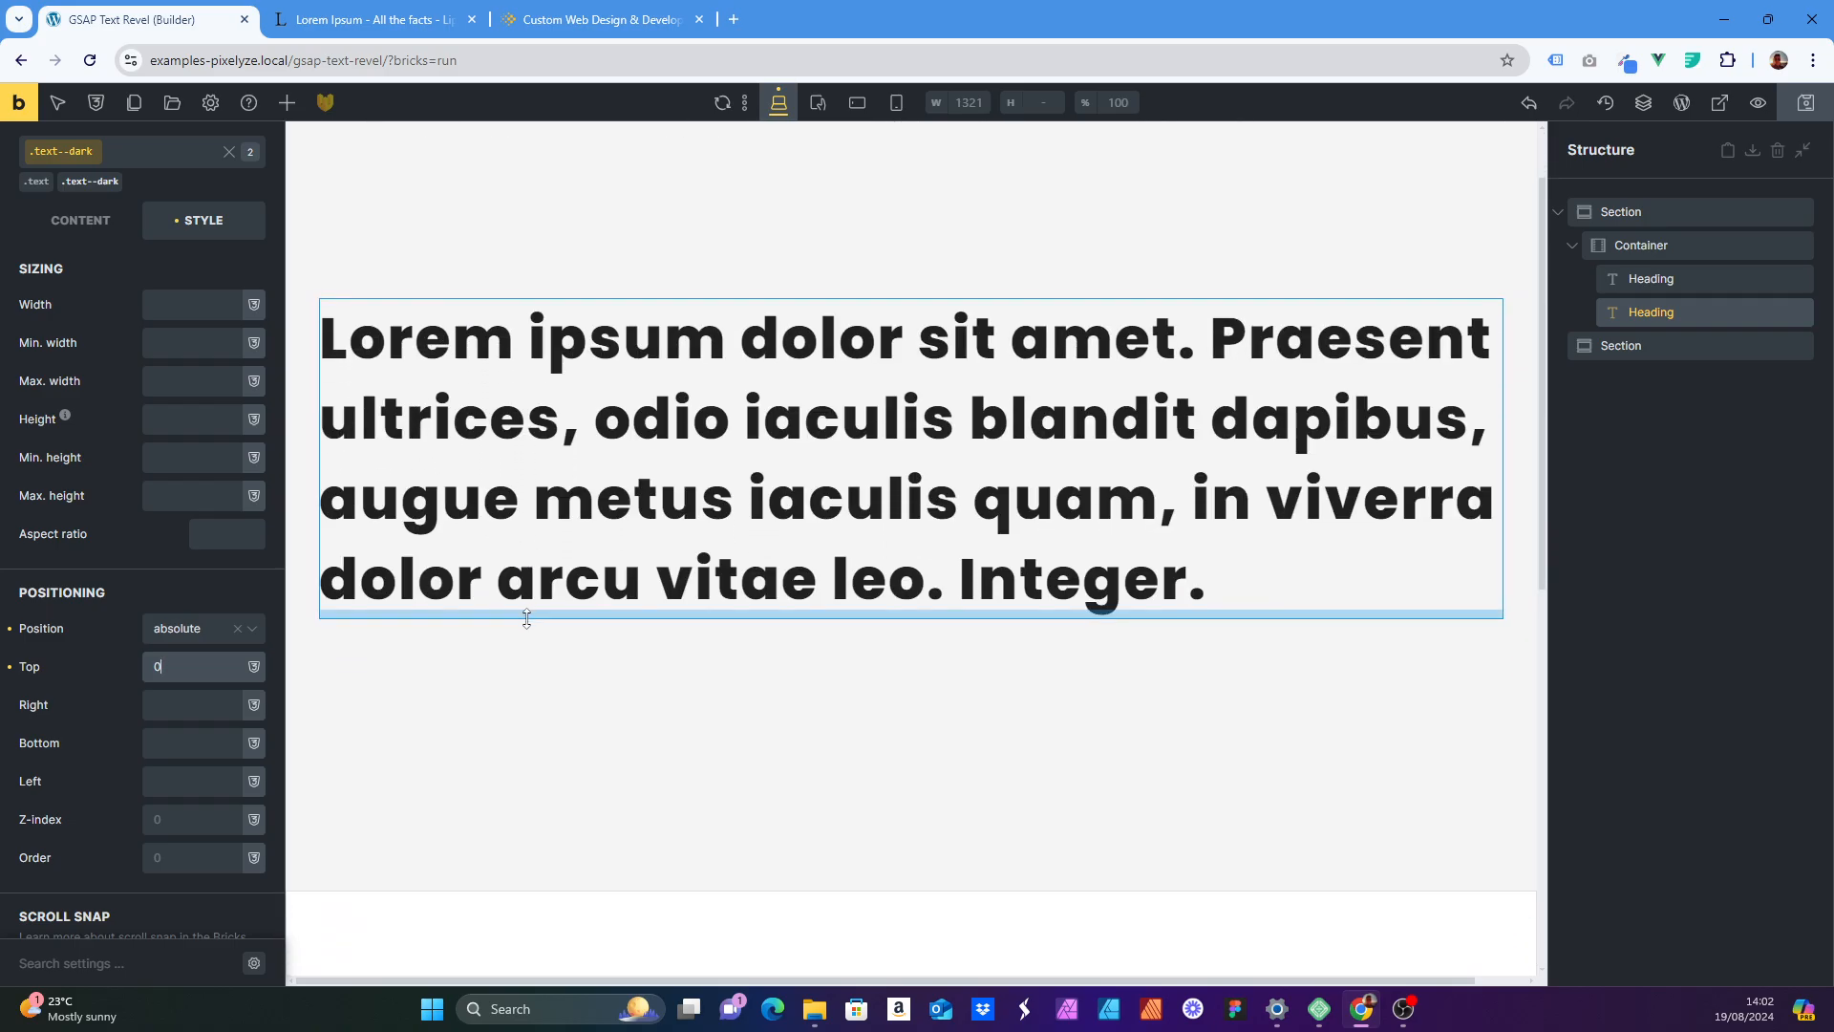
left_click(176, 780)
type("0")
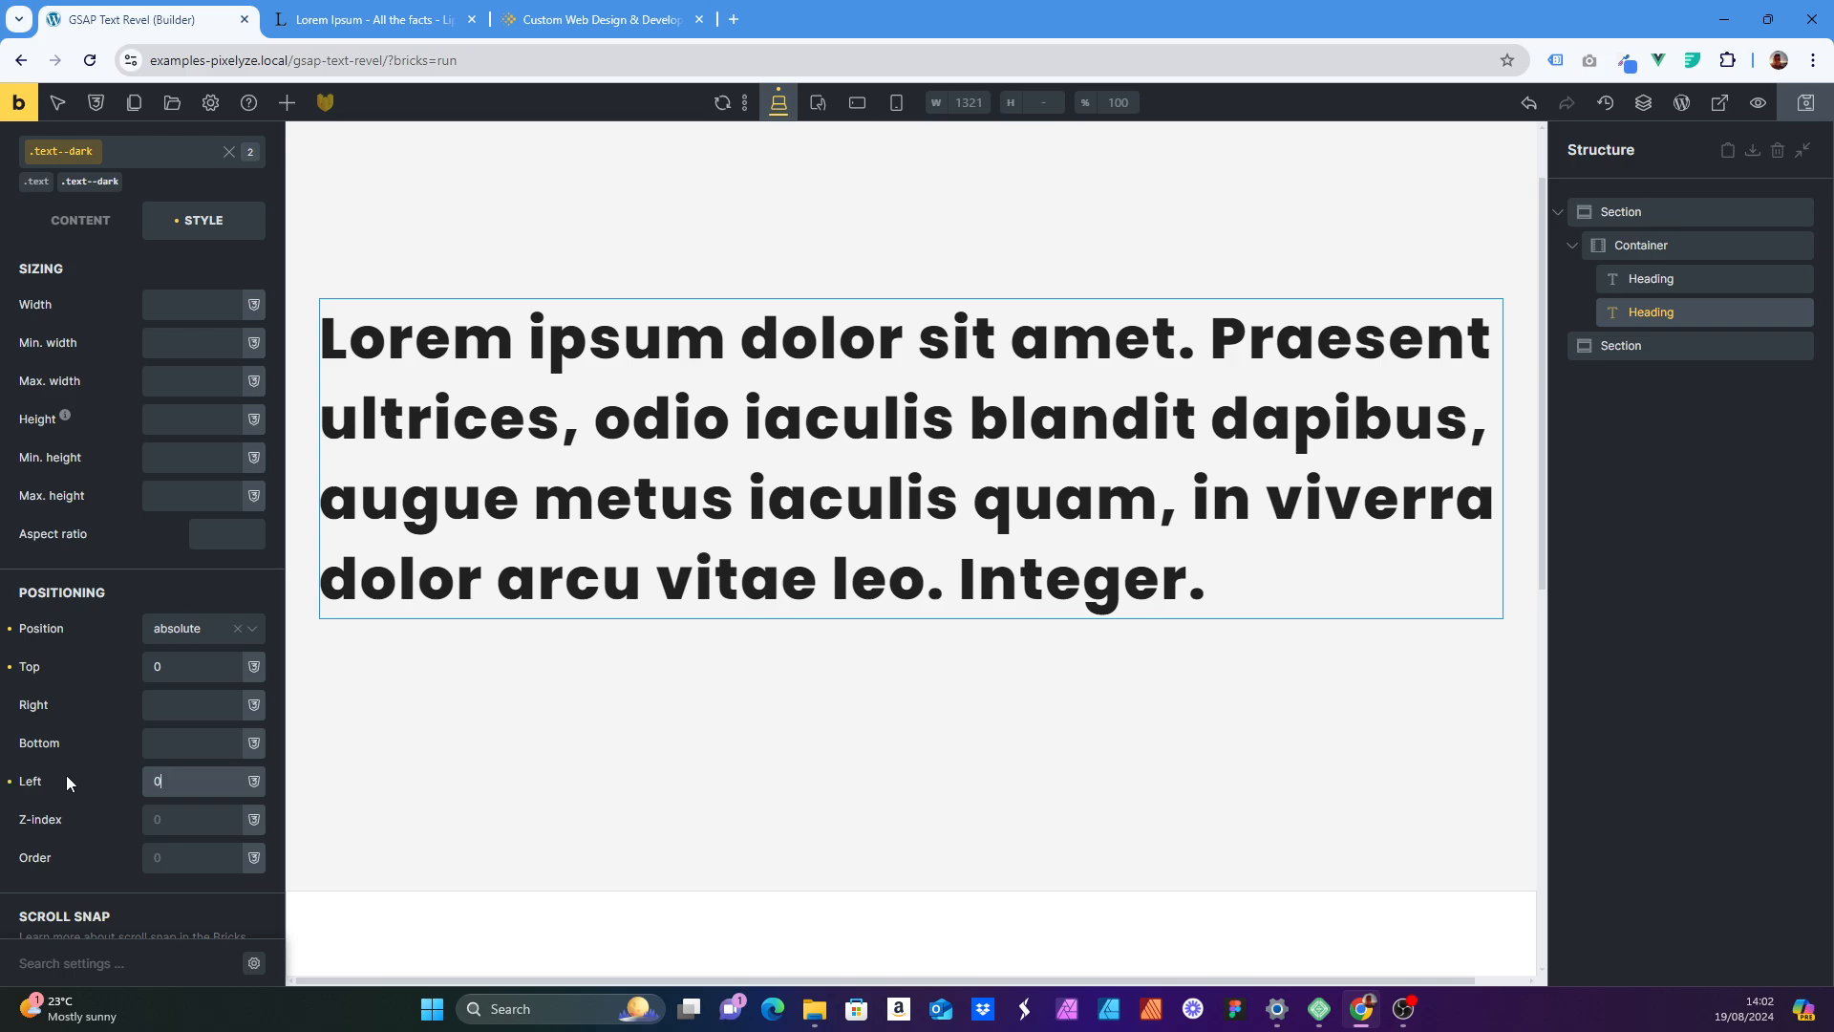
left_click(66, 777)
- Save the page and preview it on the front end, checking how the heading section scrolls
left_click(1819, 119)
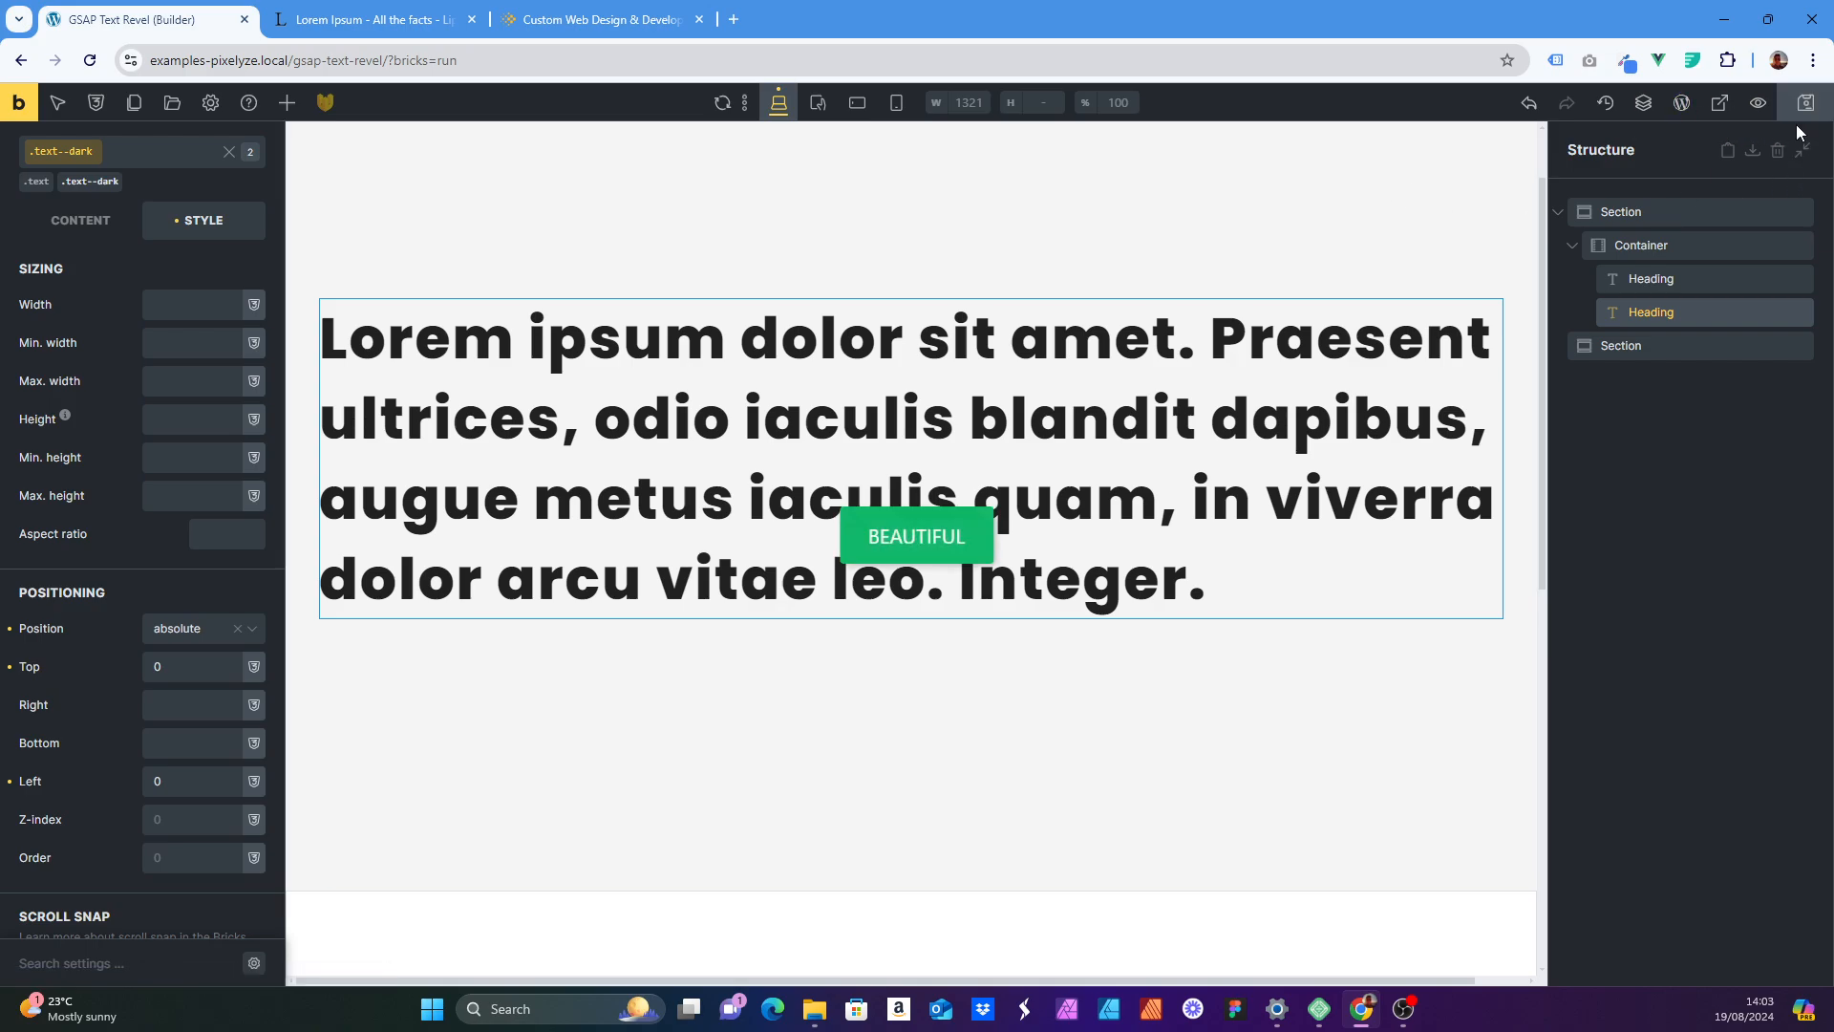
left_click(1723, 107)
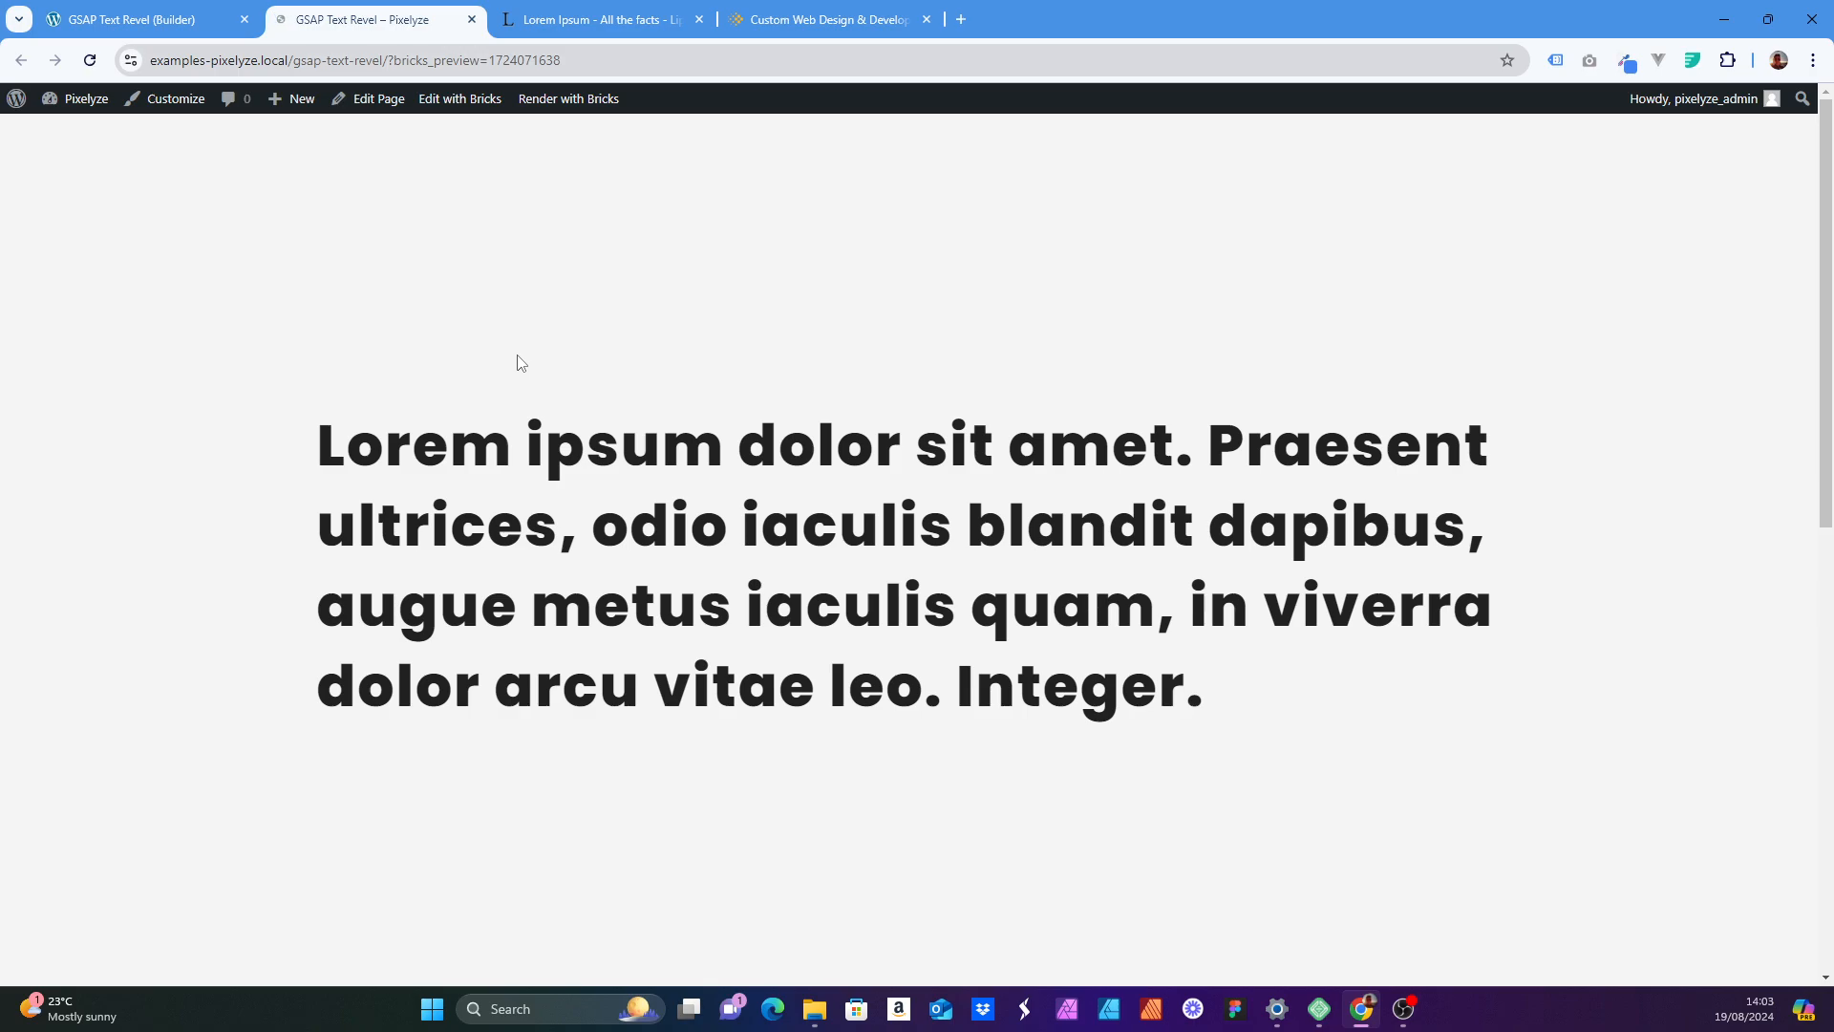
scroll(505, 306, "down", 2)
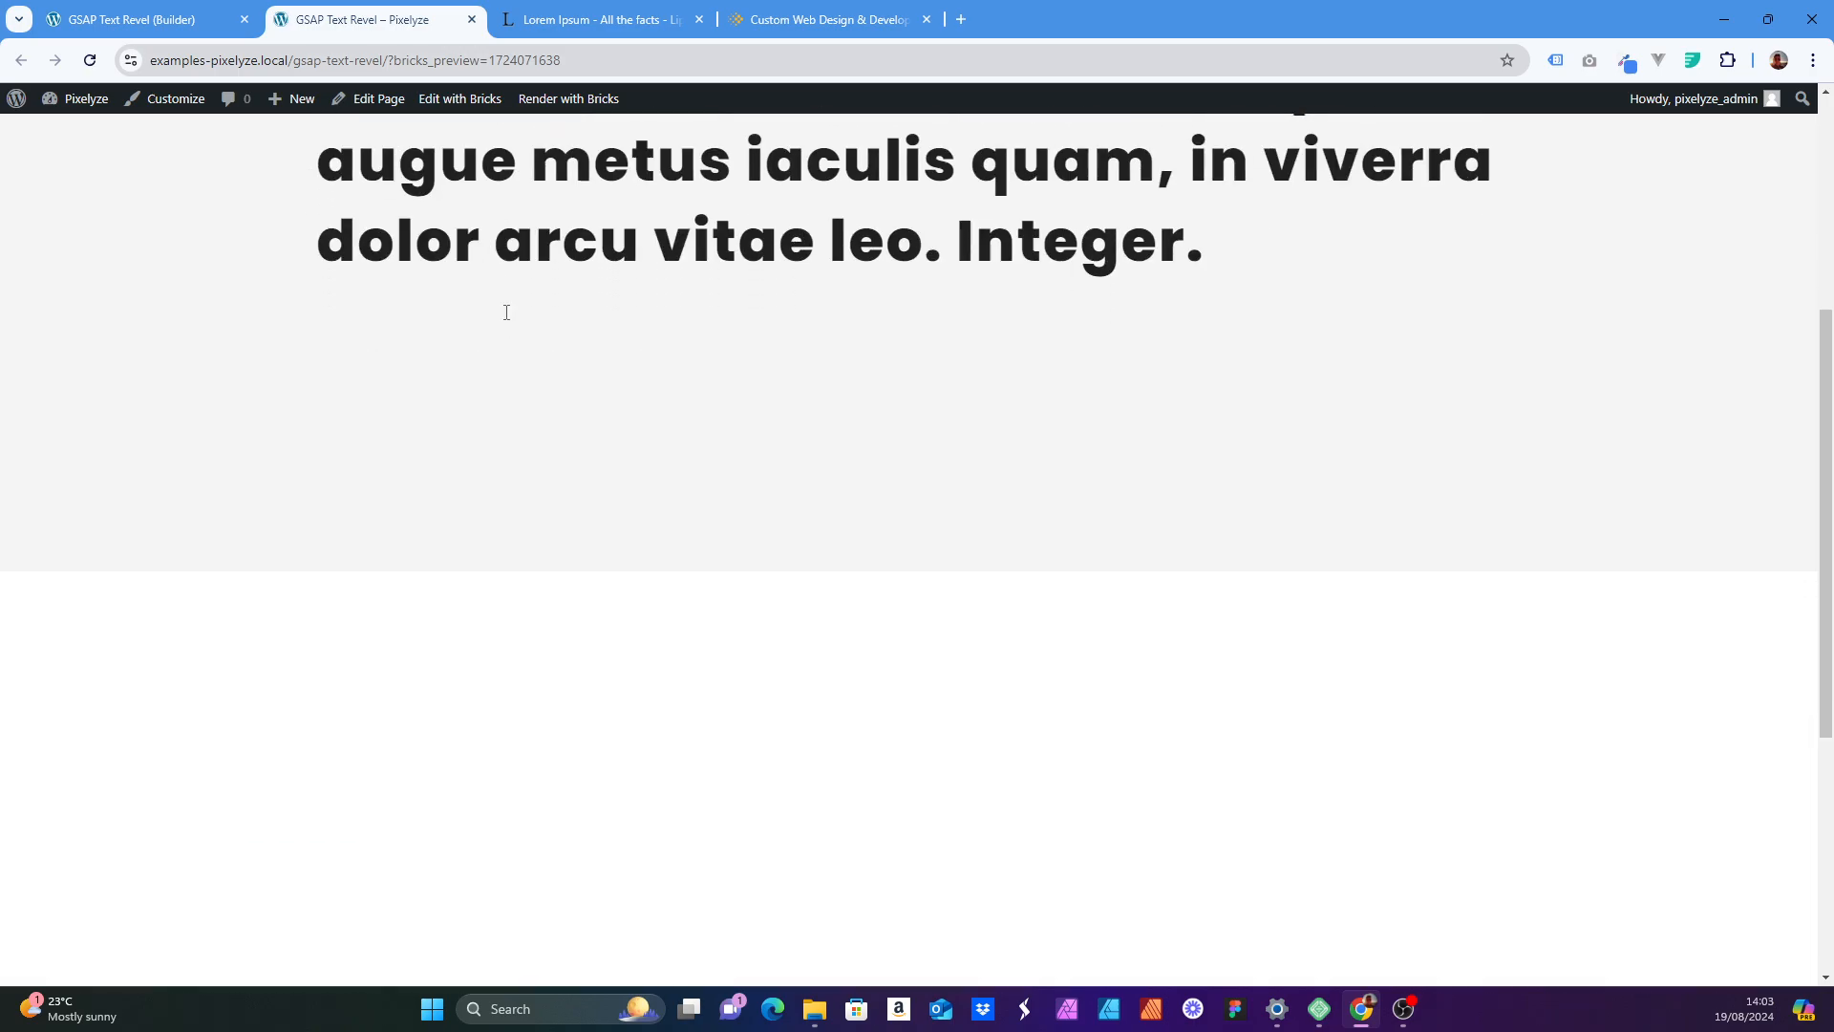
scroll(1093, 234, "up", 5)
scroll(831, 482, "down", 6)
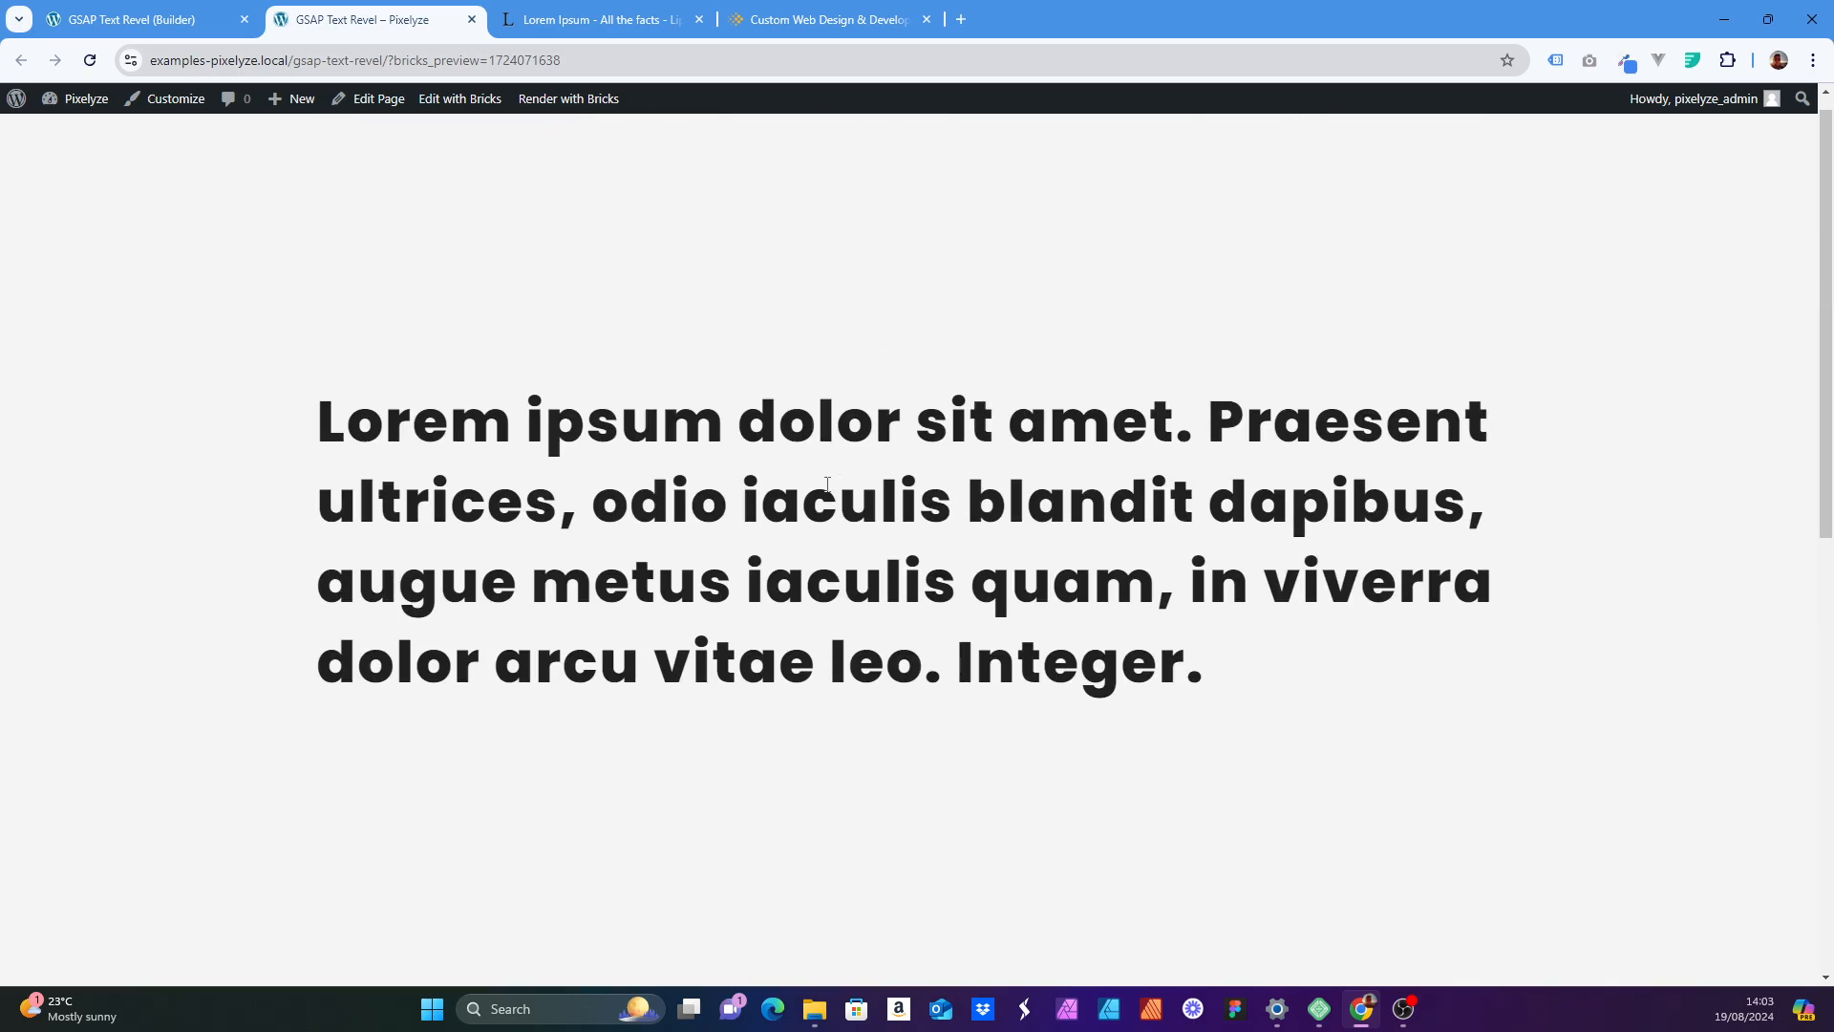
scroll(812, 501, "up", 5)
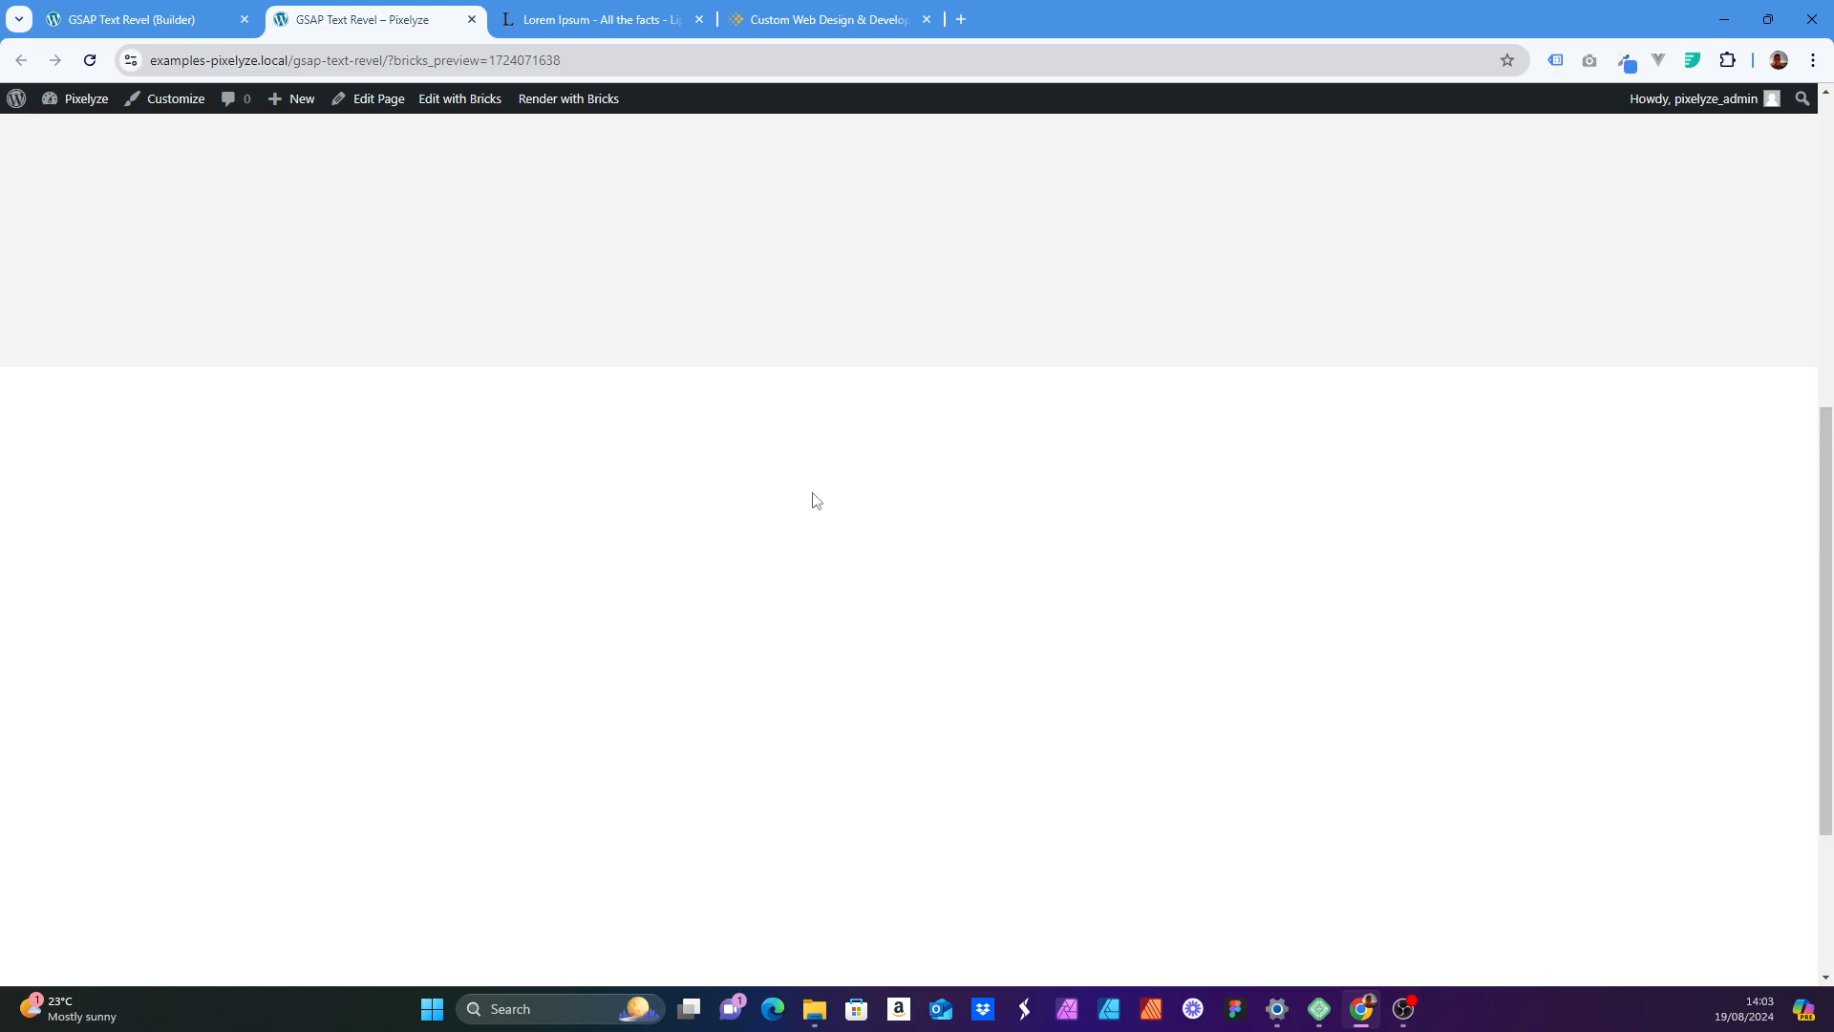
- Return to the builder and create a Bricksforge timeline folder named "Text Reveal"
left_click(132, 19)
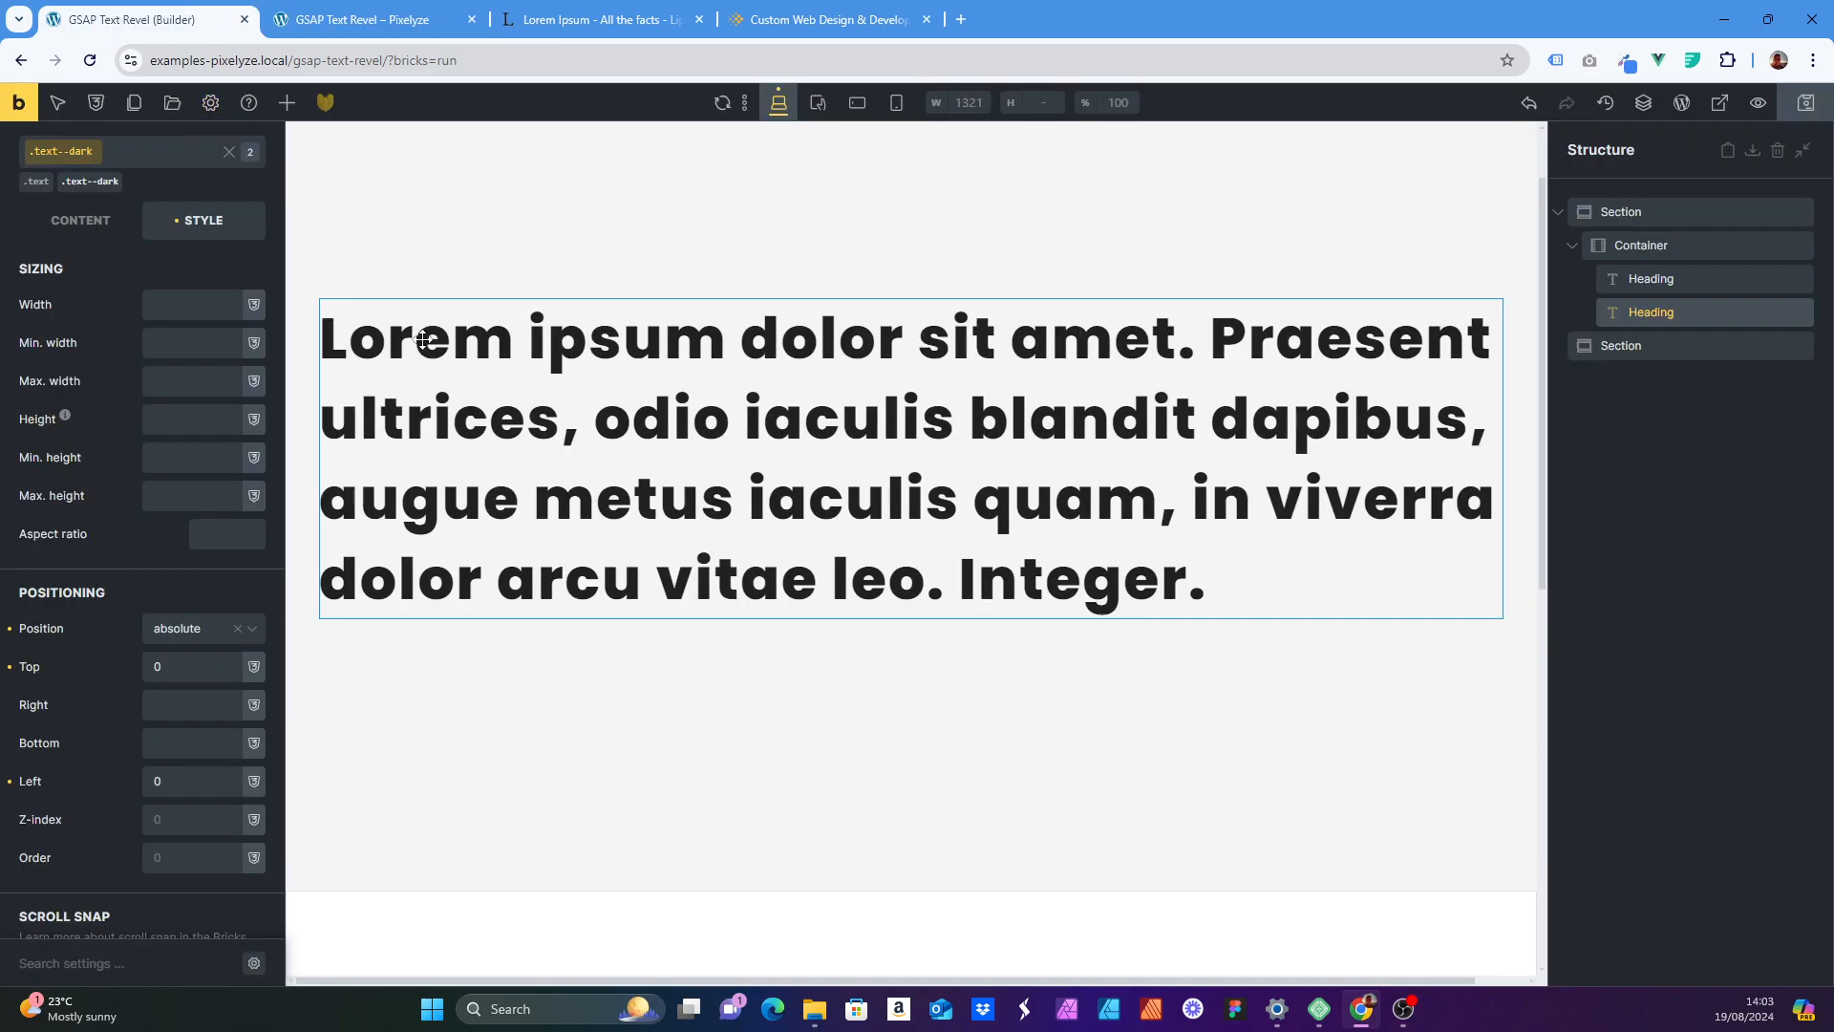
left_click(325, 105)
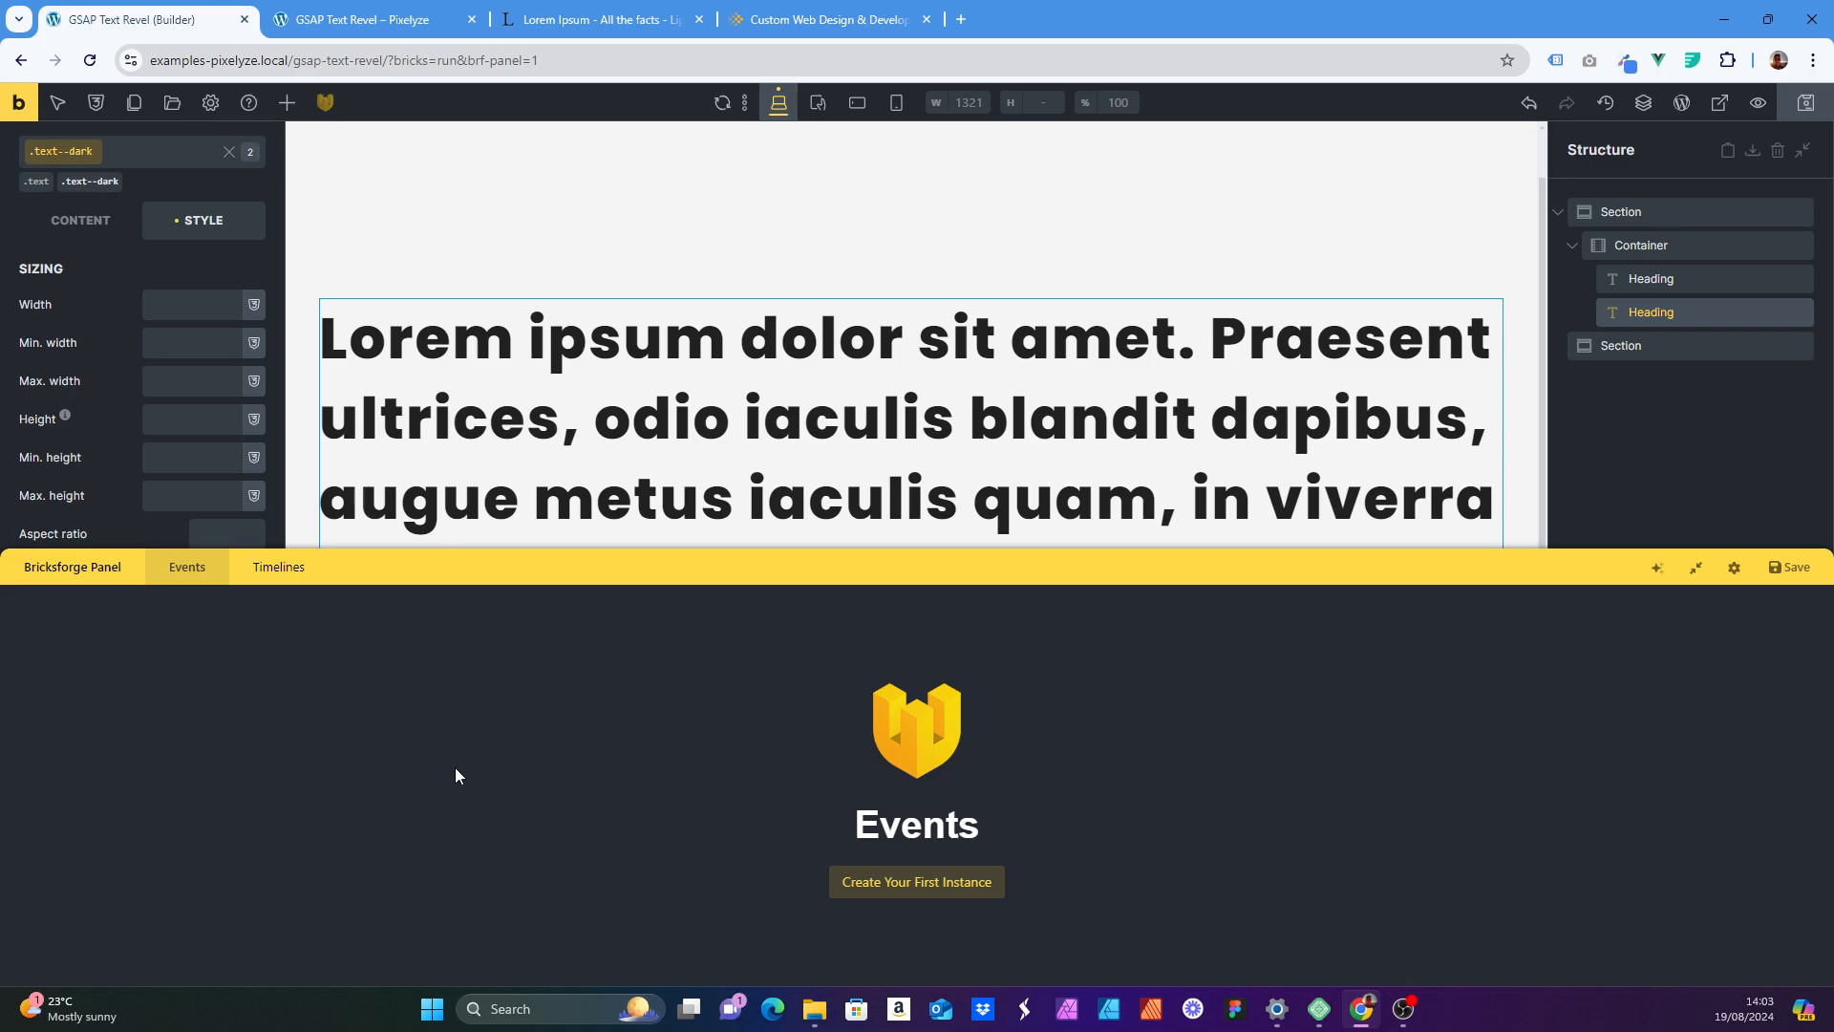
left_click(279, 568)
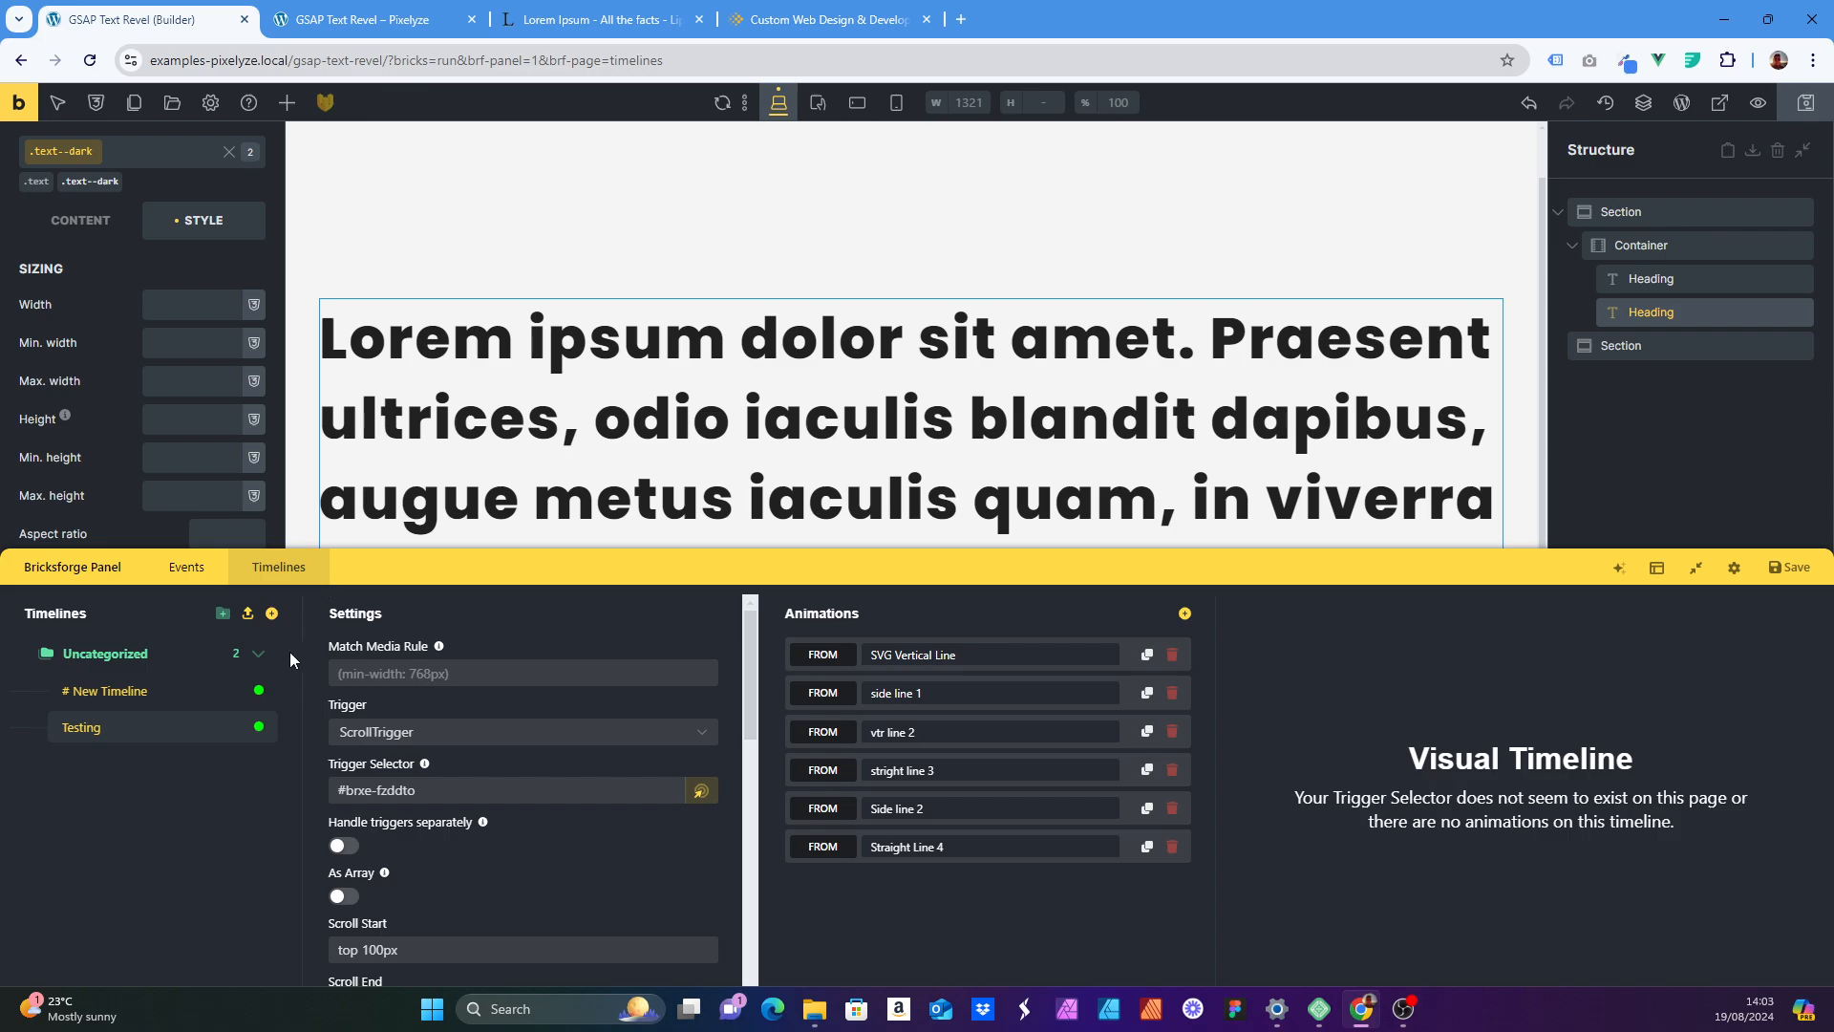
left_click(222, 613)
double_click(132, 771)
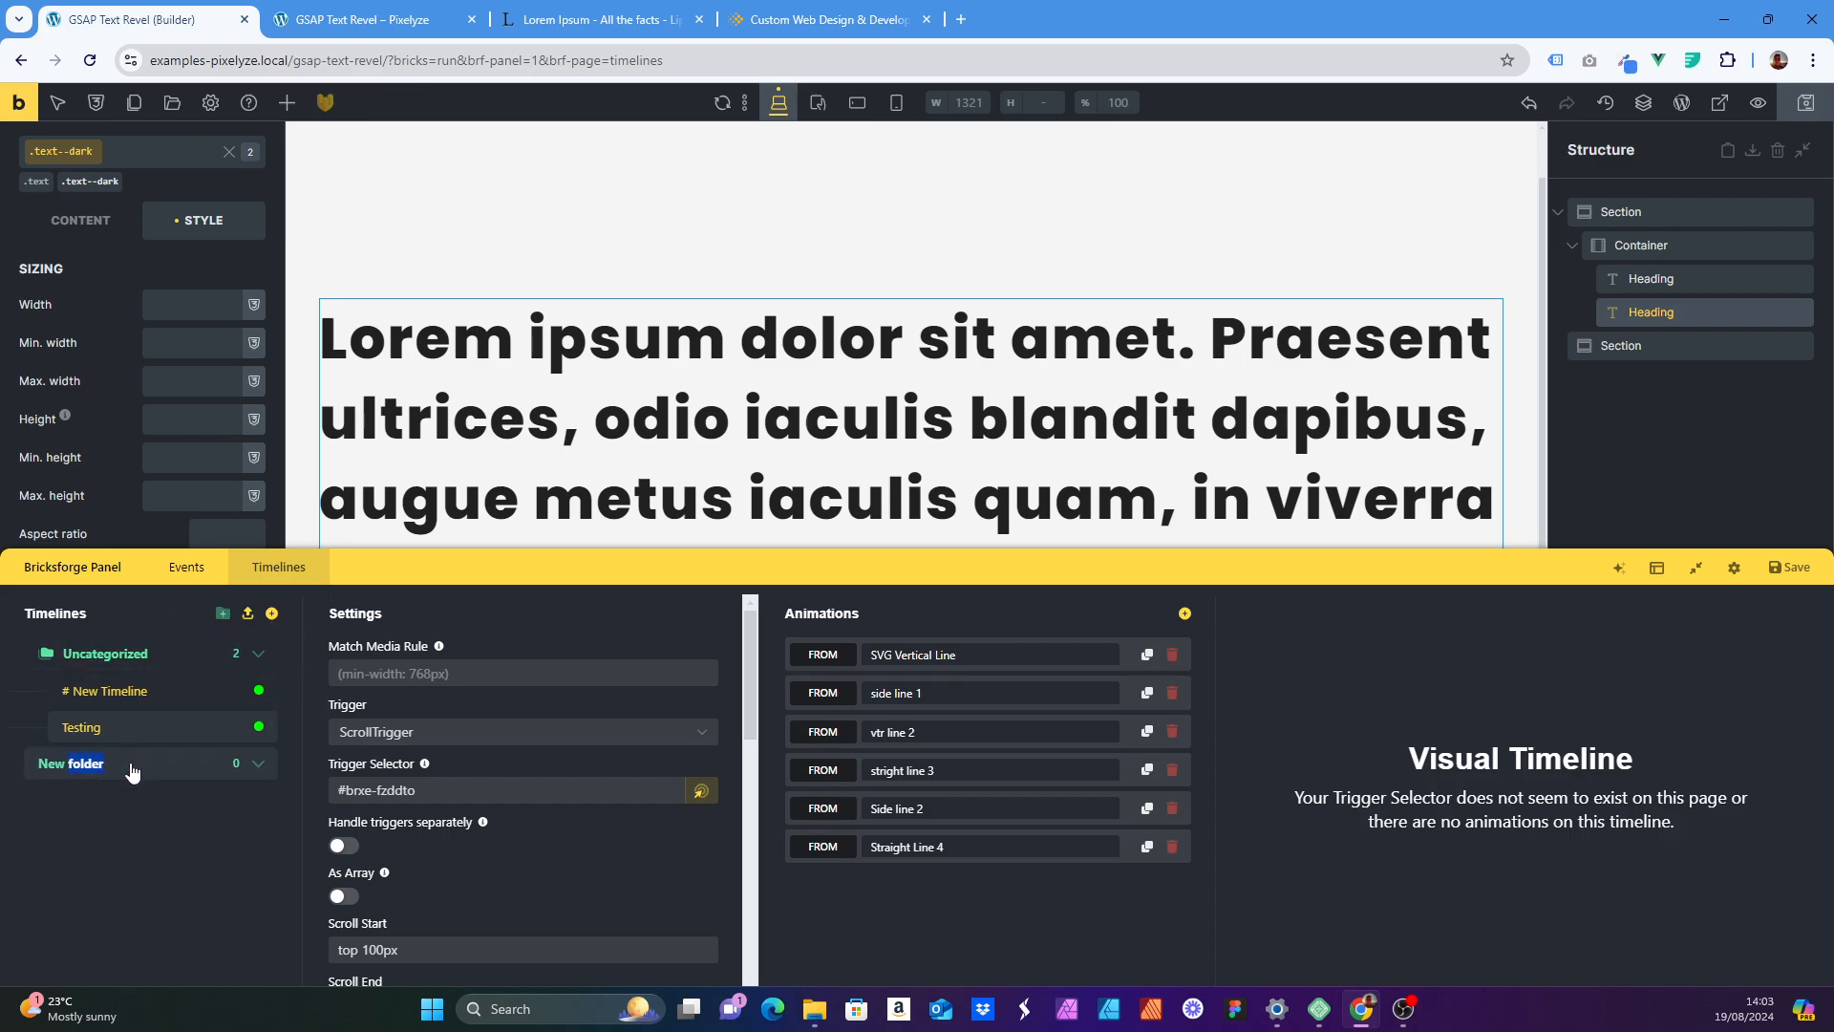
key("ctrl+a")
type("Tex")
key("Return")
- Add a timeline to the Text Reveal folder and name it "Dark-text"
left_click(271, 614)
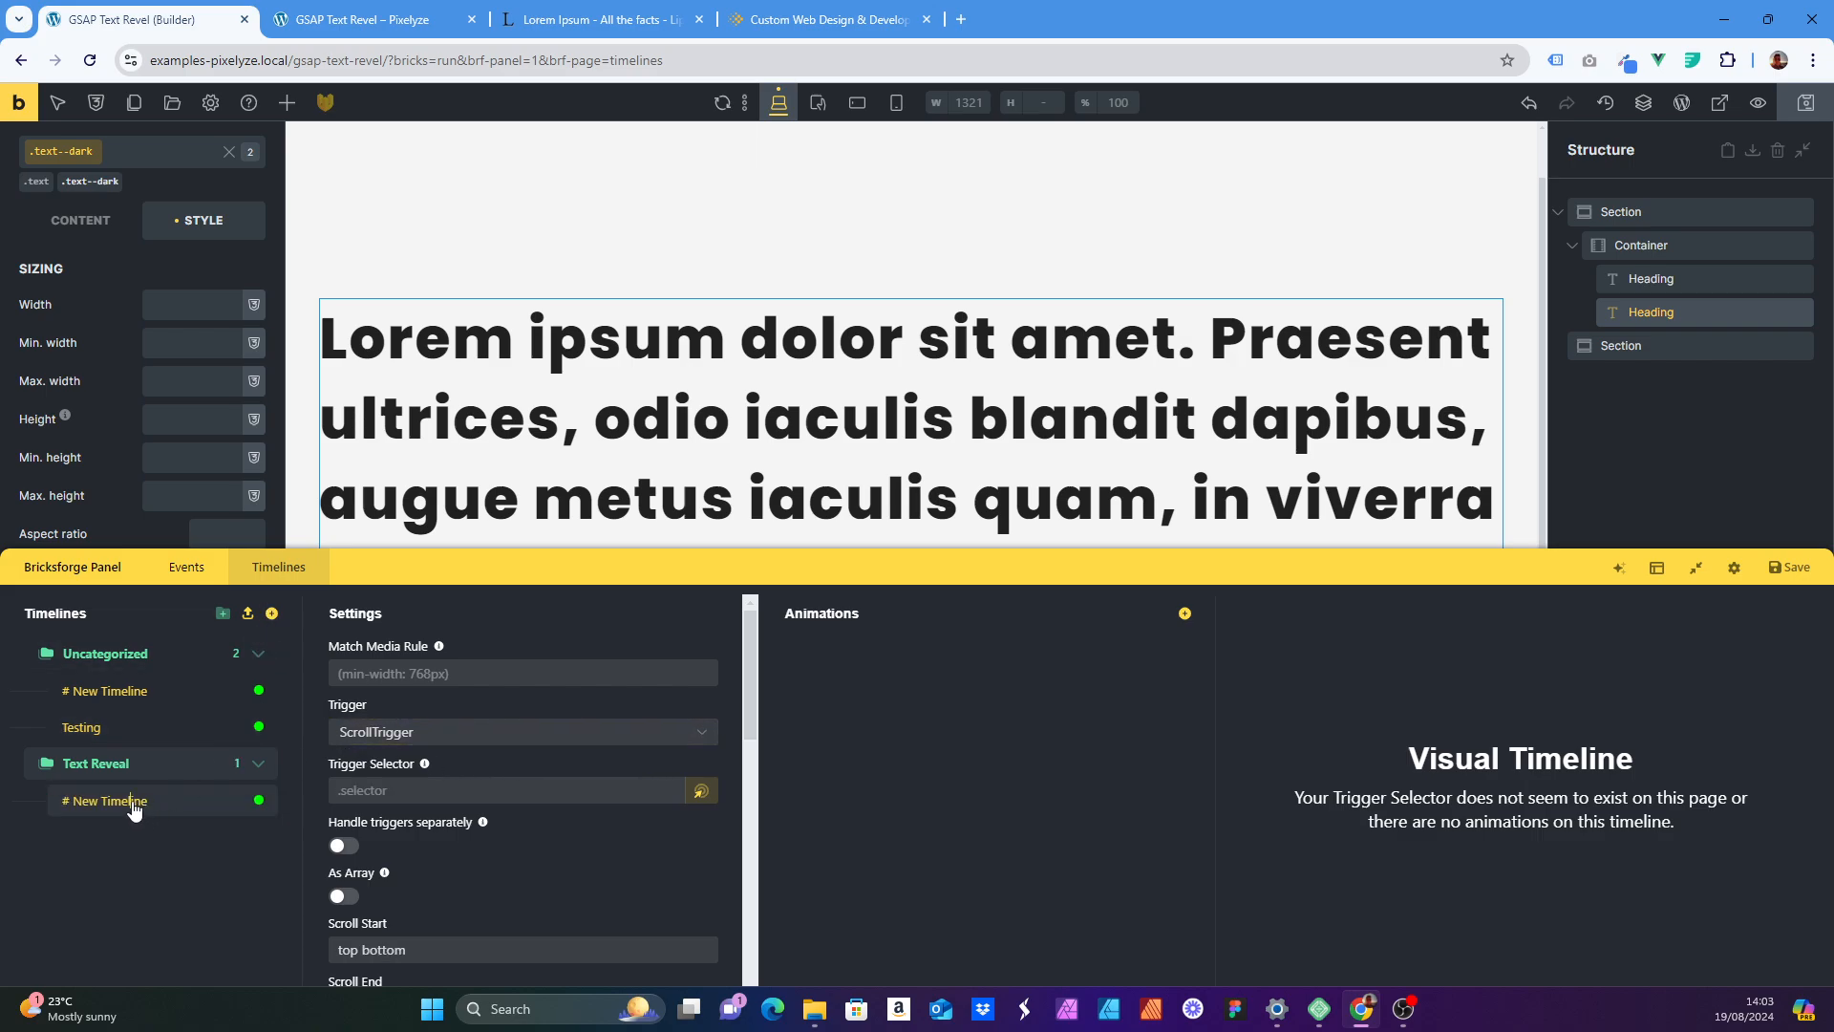
double_click(134, 807)
type("Dark-text")
- Keep ScrollTrigger as the Dark-text timeline's trigger and use the container's class, .pin-container, as its trigger selector
left_click(482, 735)
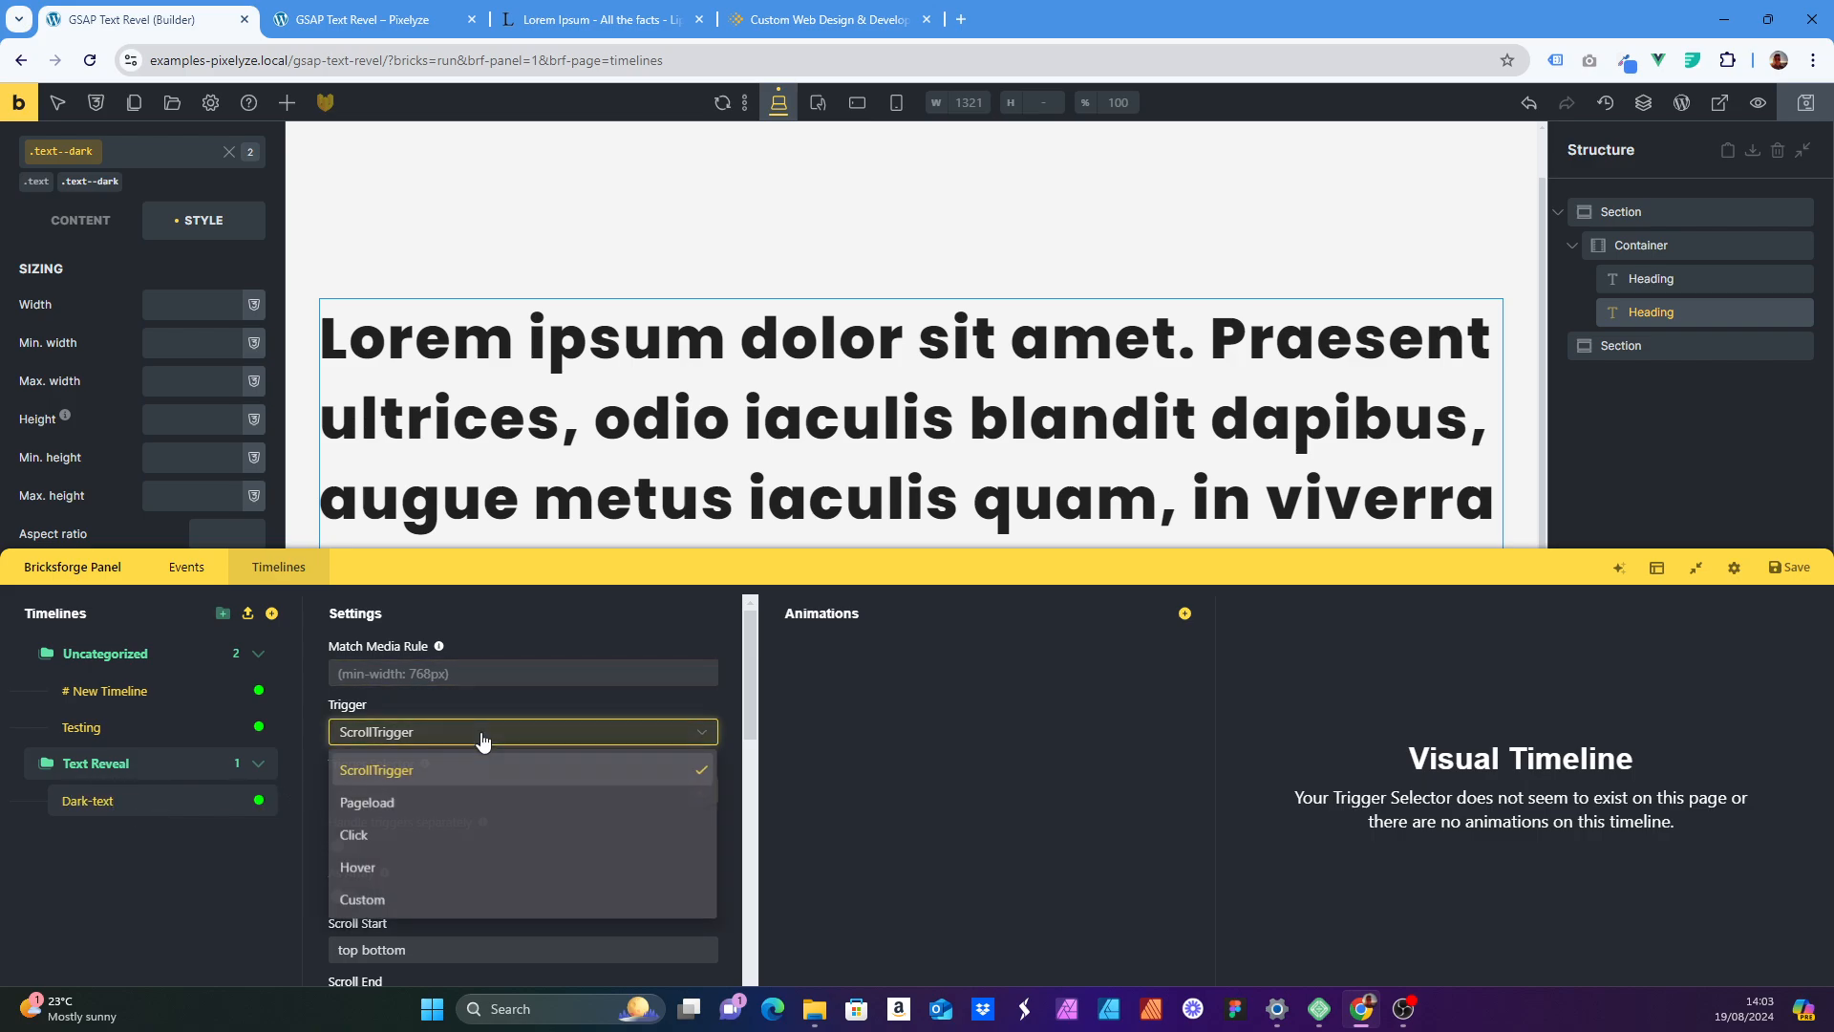
left_click(536, 702)
left_click(450, 800)
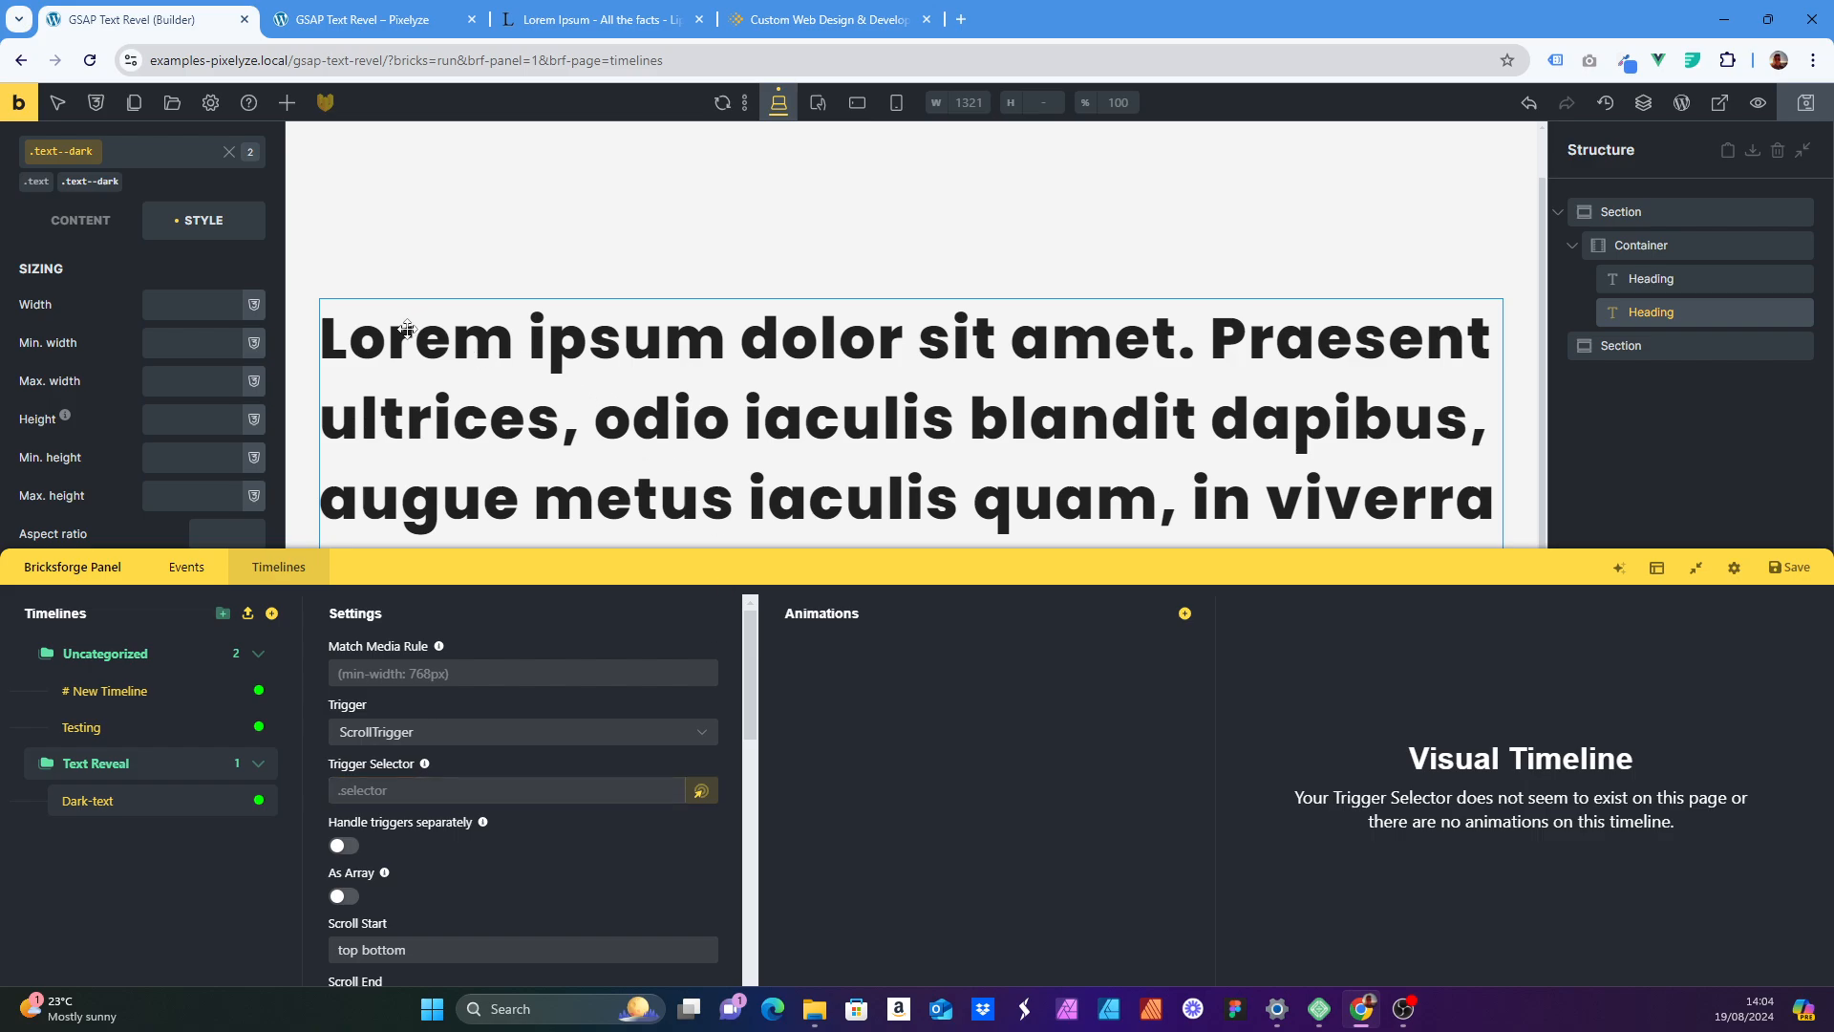
left_click(1666, 246)
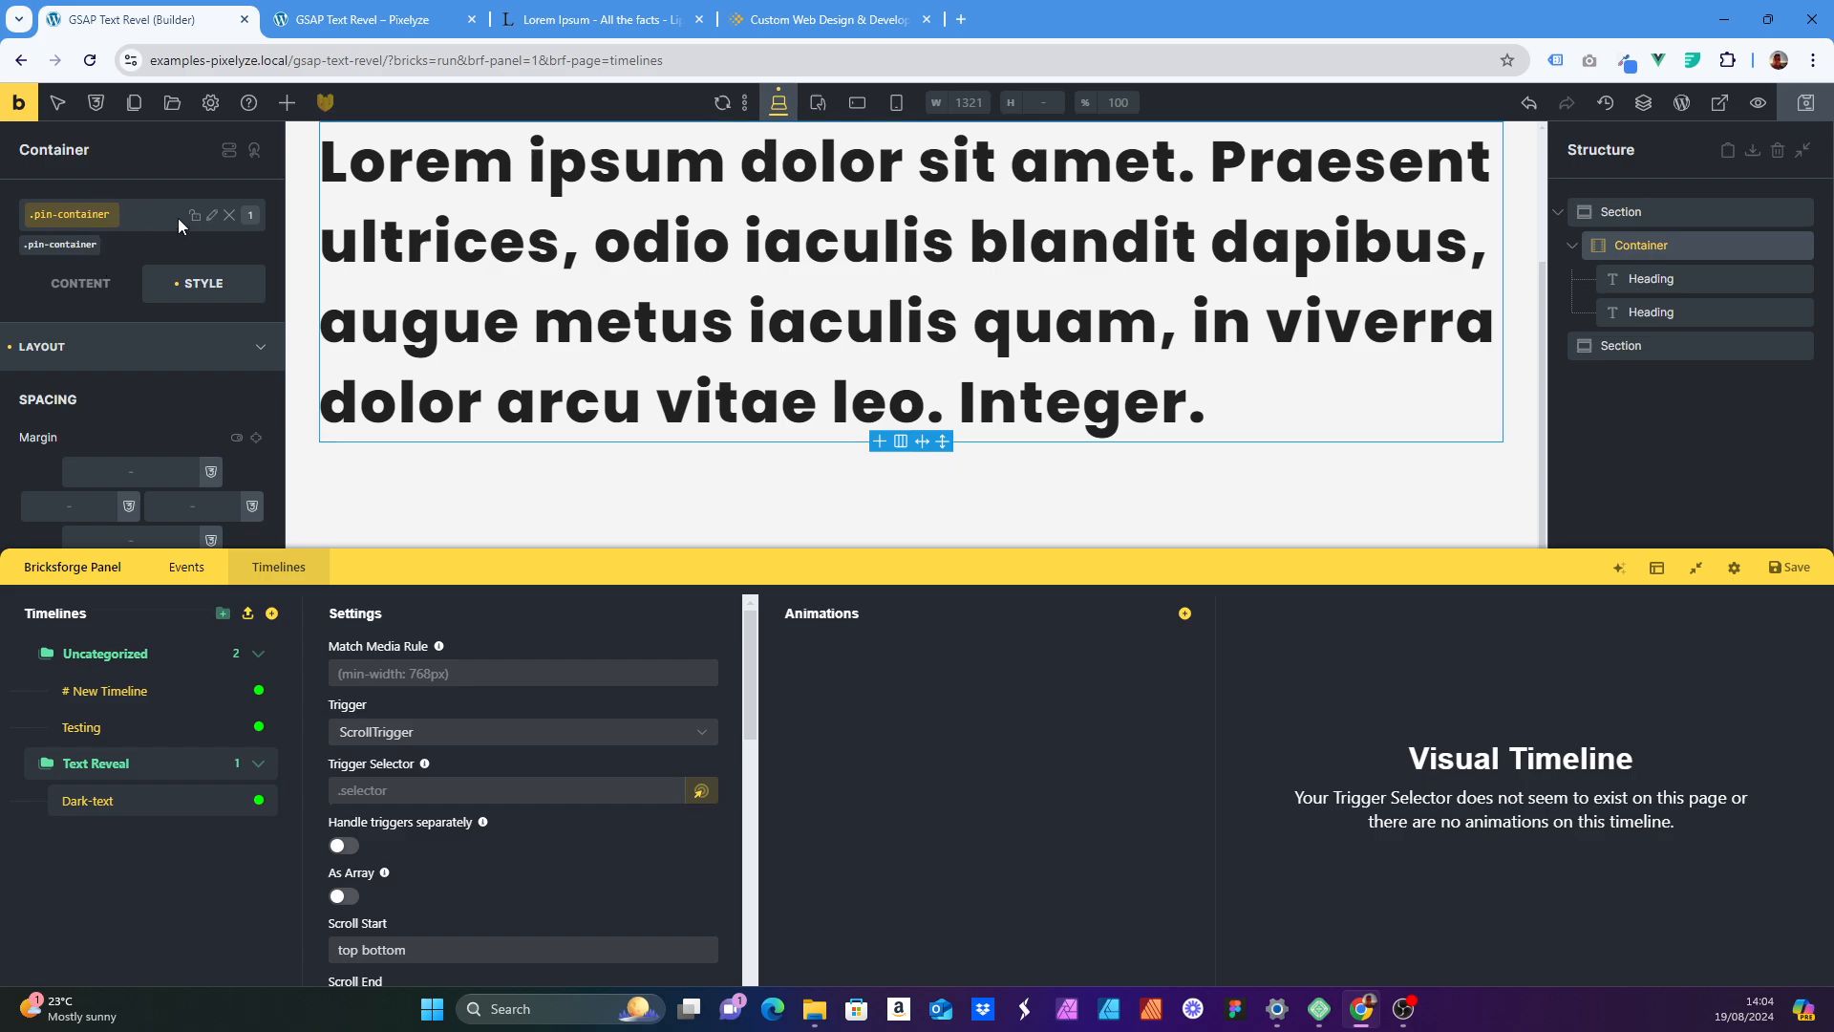
left_click(212, 215)
key("ctrl+a")
key("ctrl+c")
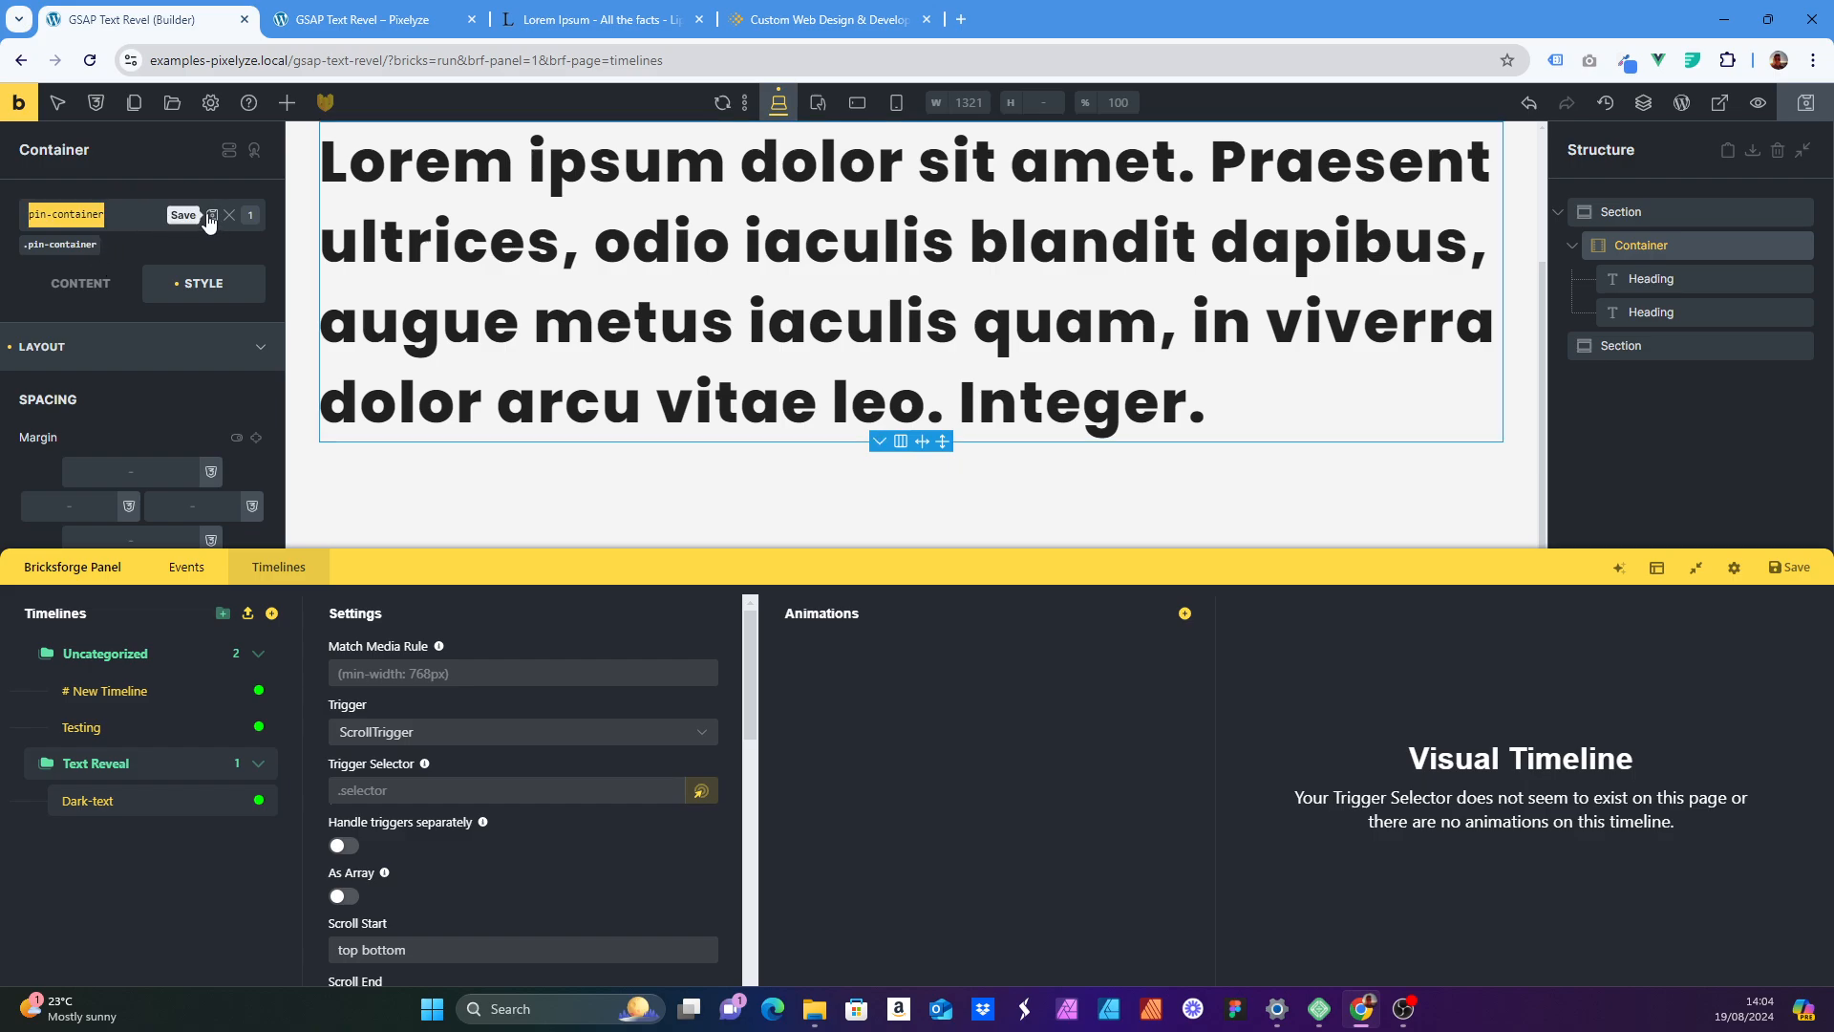
left_click(210, 218)
left_click(378, 792)
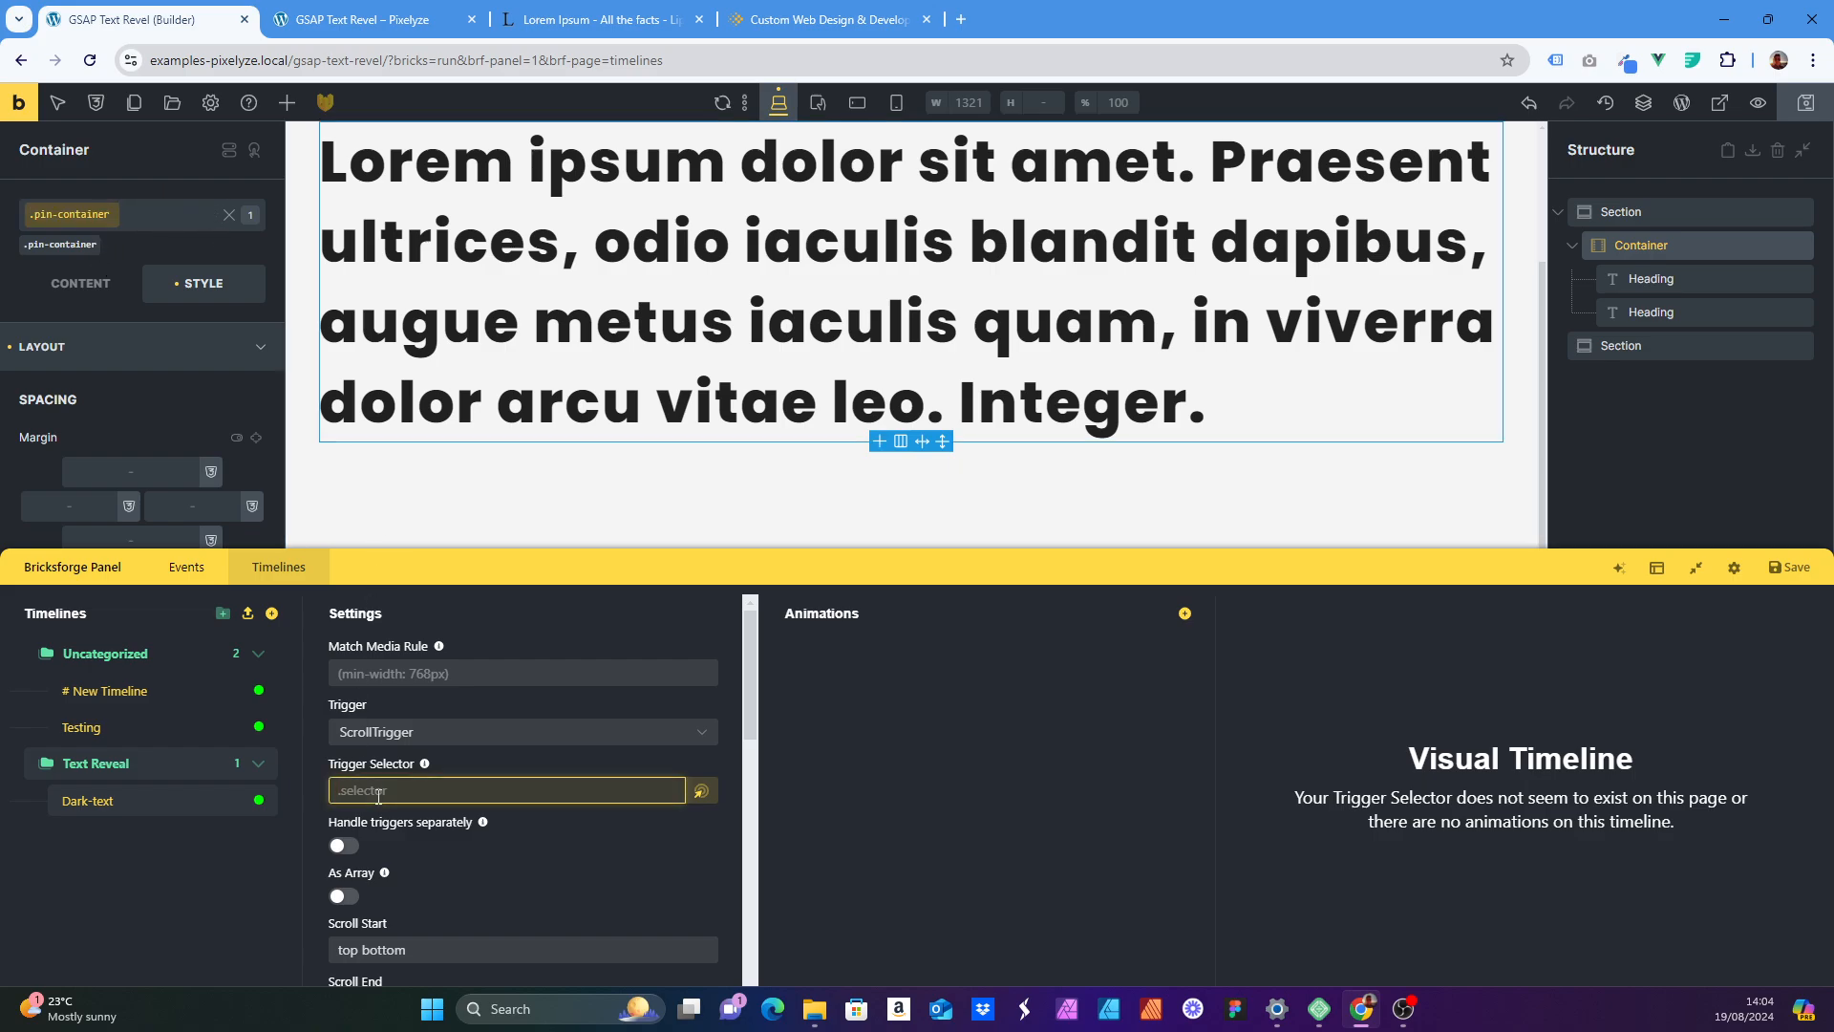
type(".")
key("ctrl+v")
- Turn on scroll markers for the Dark-text timeline and add an animation targeting .pin-container
scroll(456, 757, "down", 2)
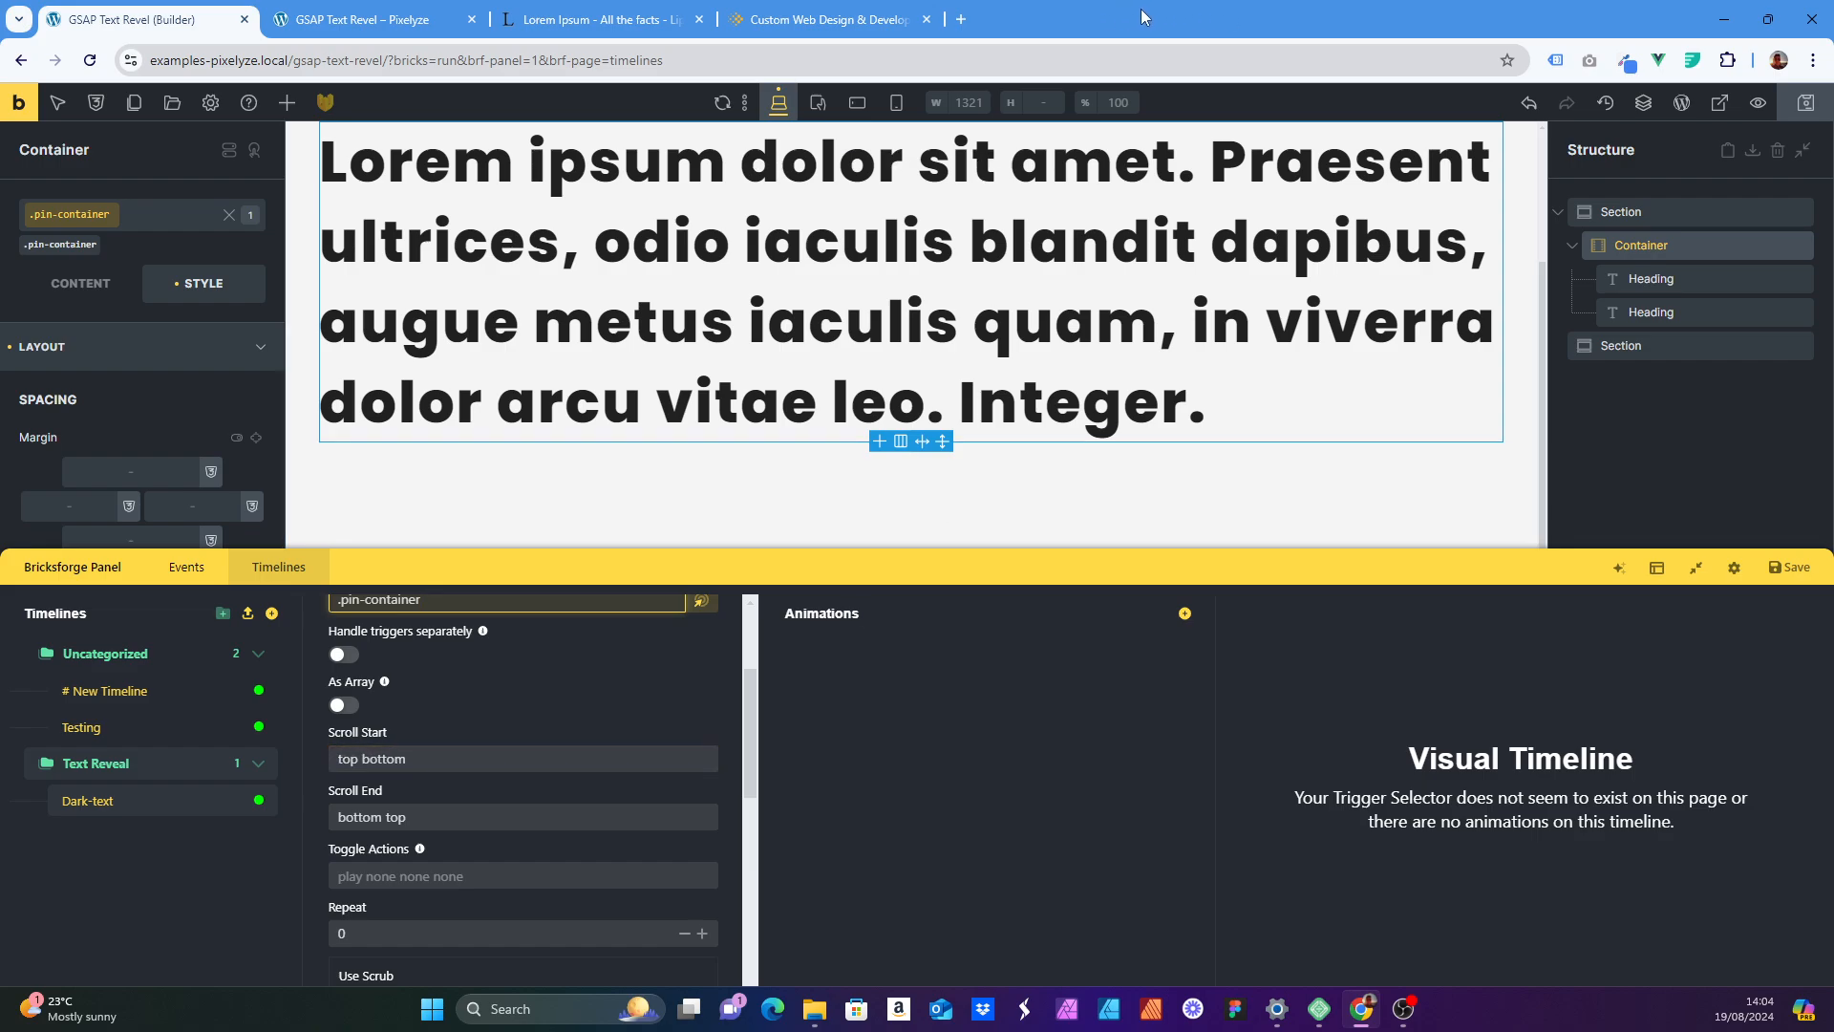
left_click(420, 761)
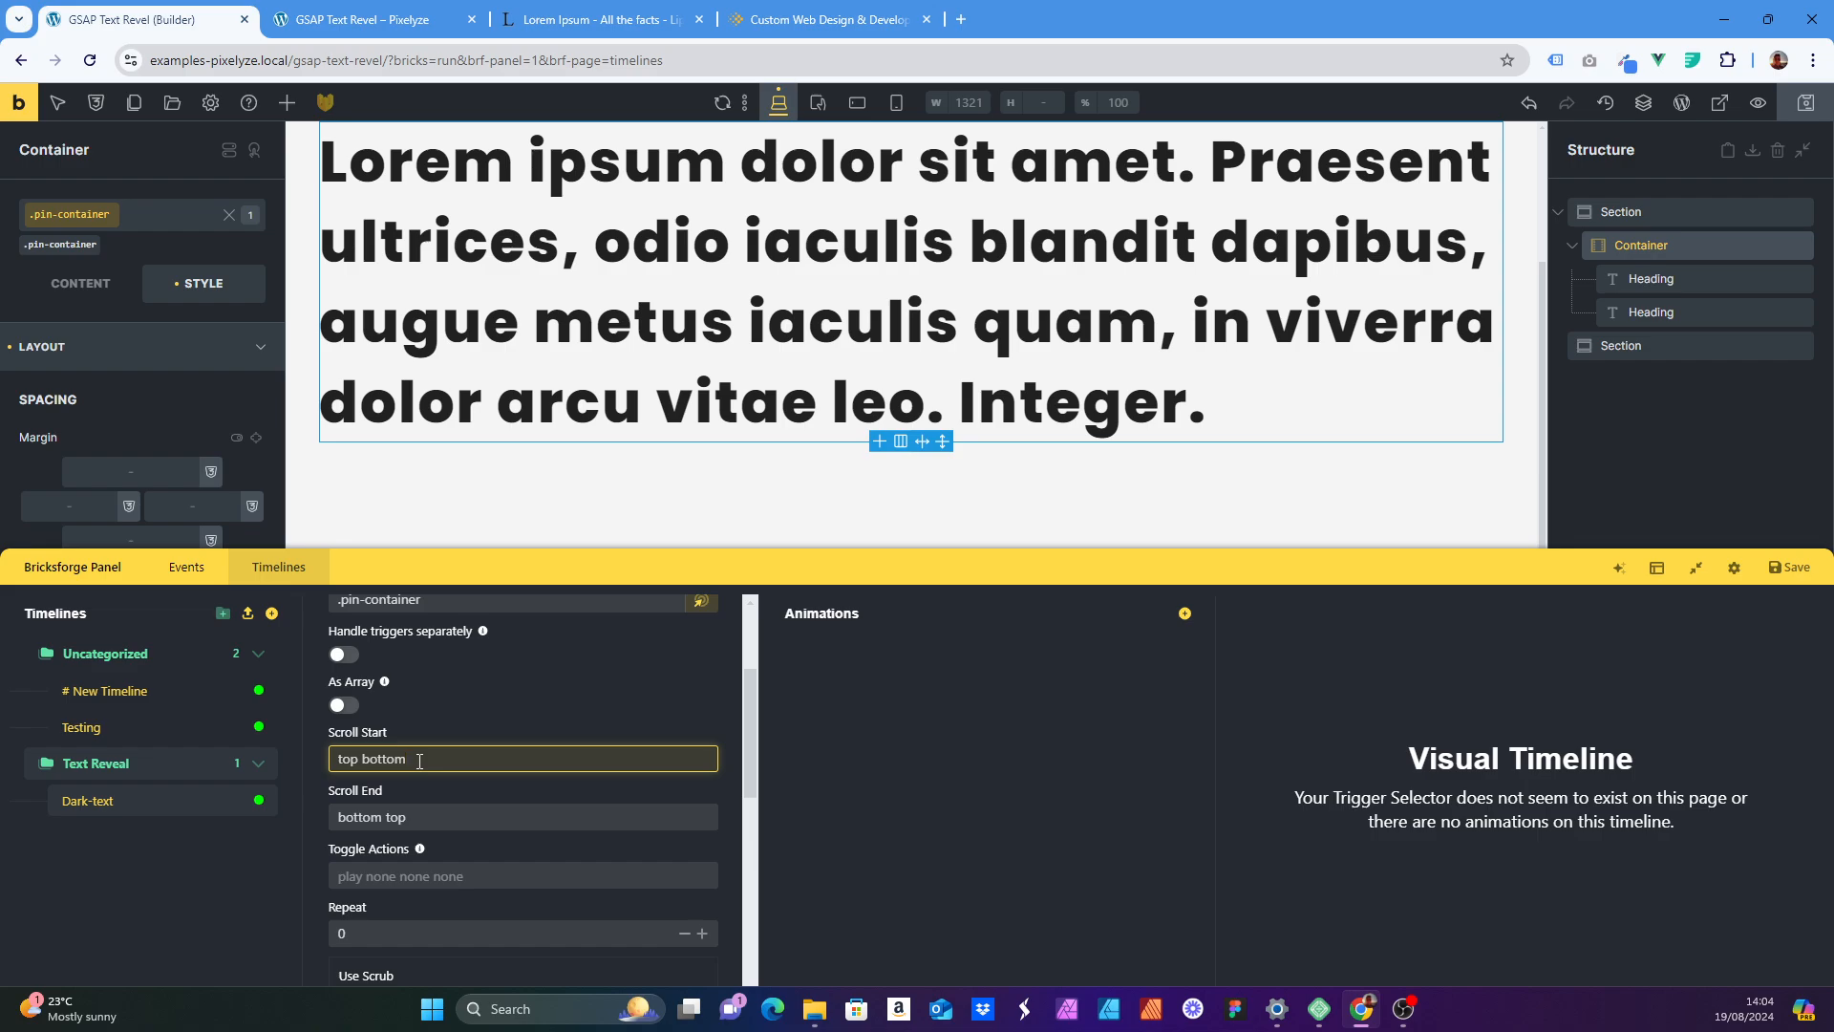
scroll(419, 761, "down", 5)
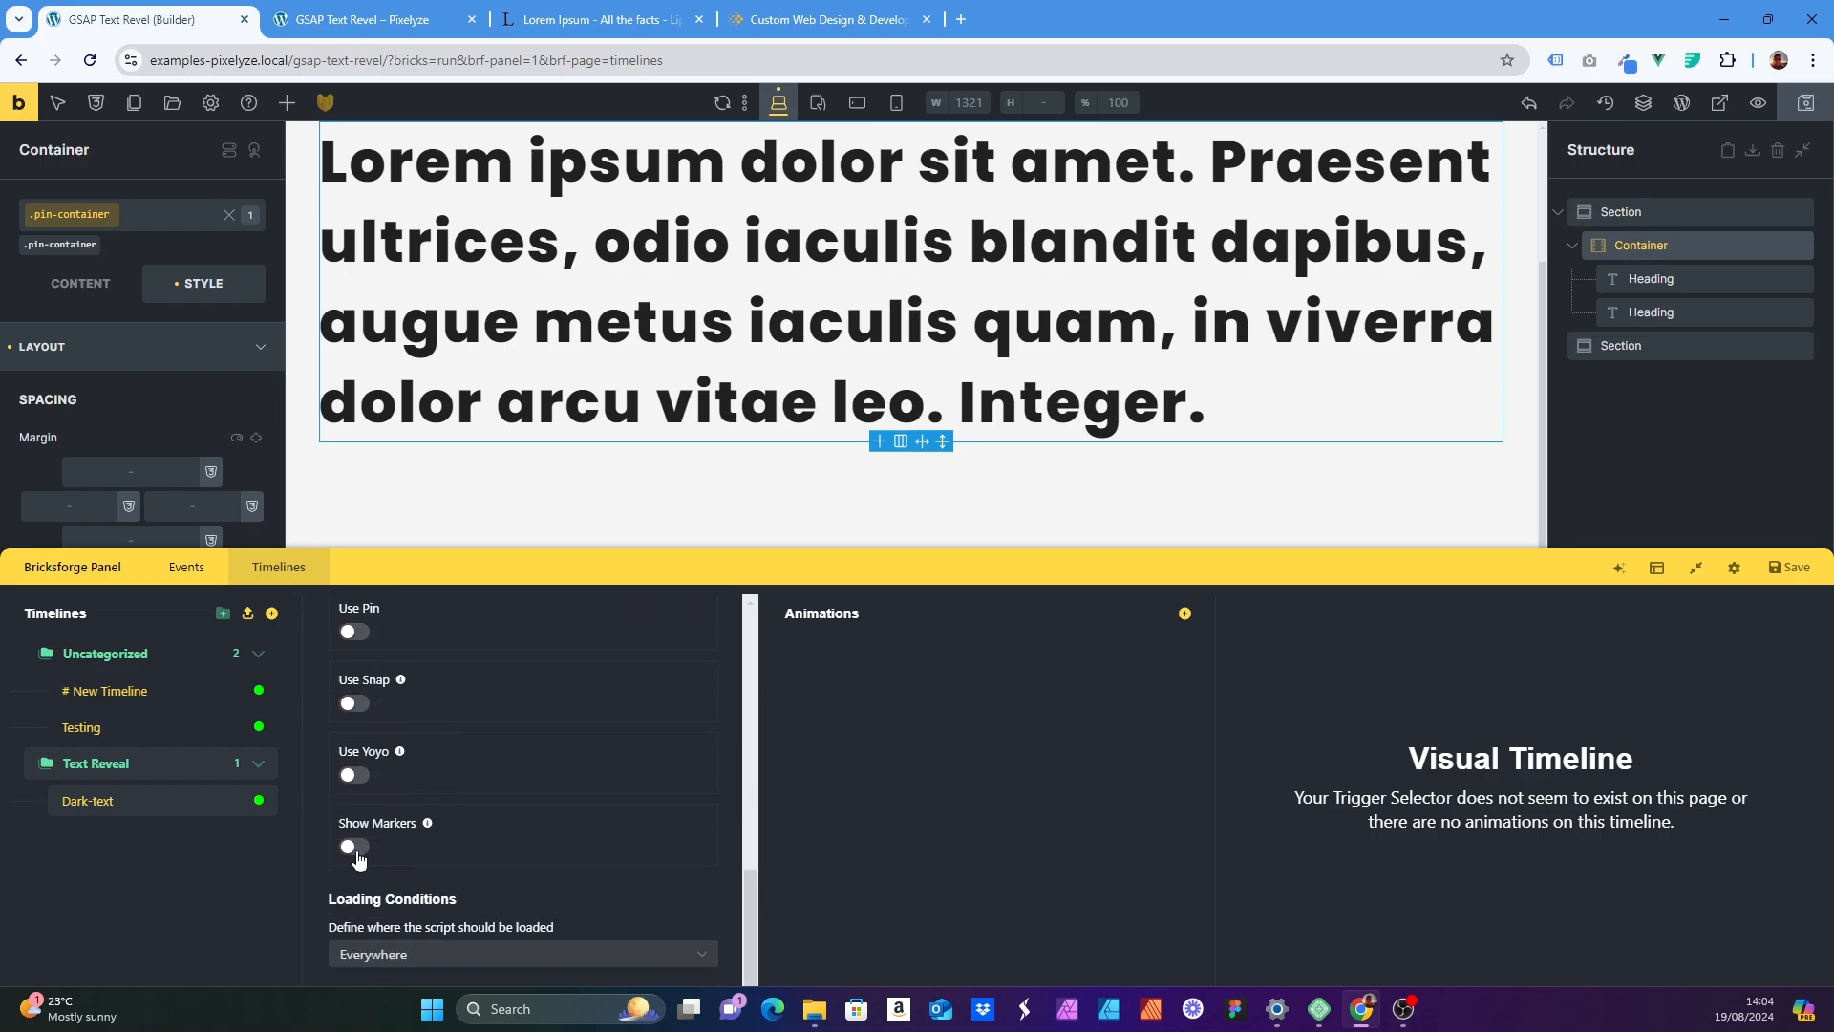
left_click(355, 849)
scroll(462, 859, "up", 5)
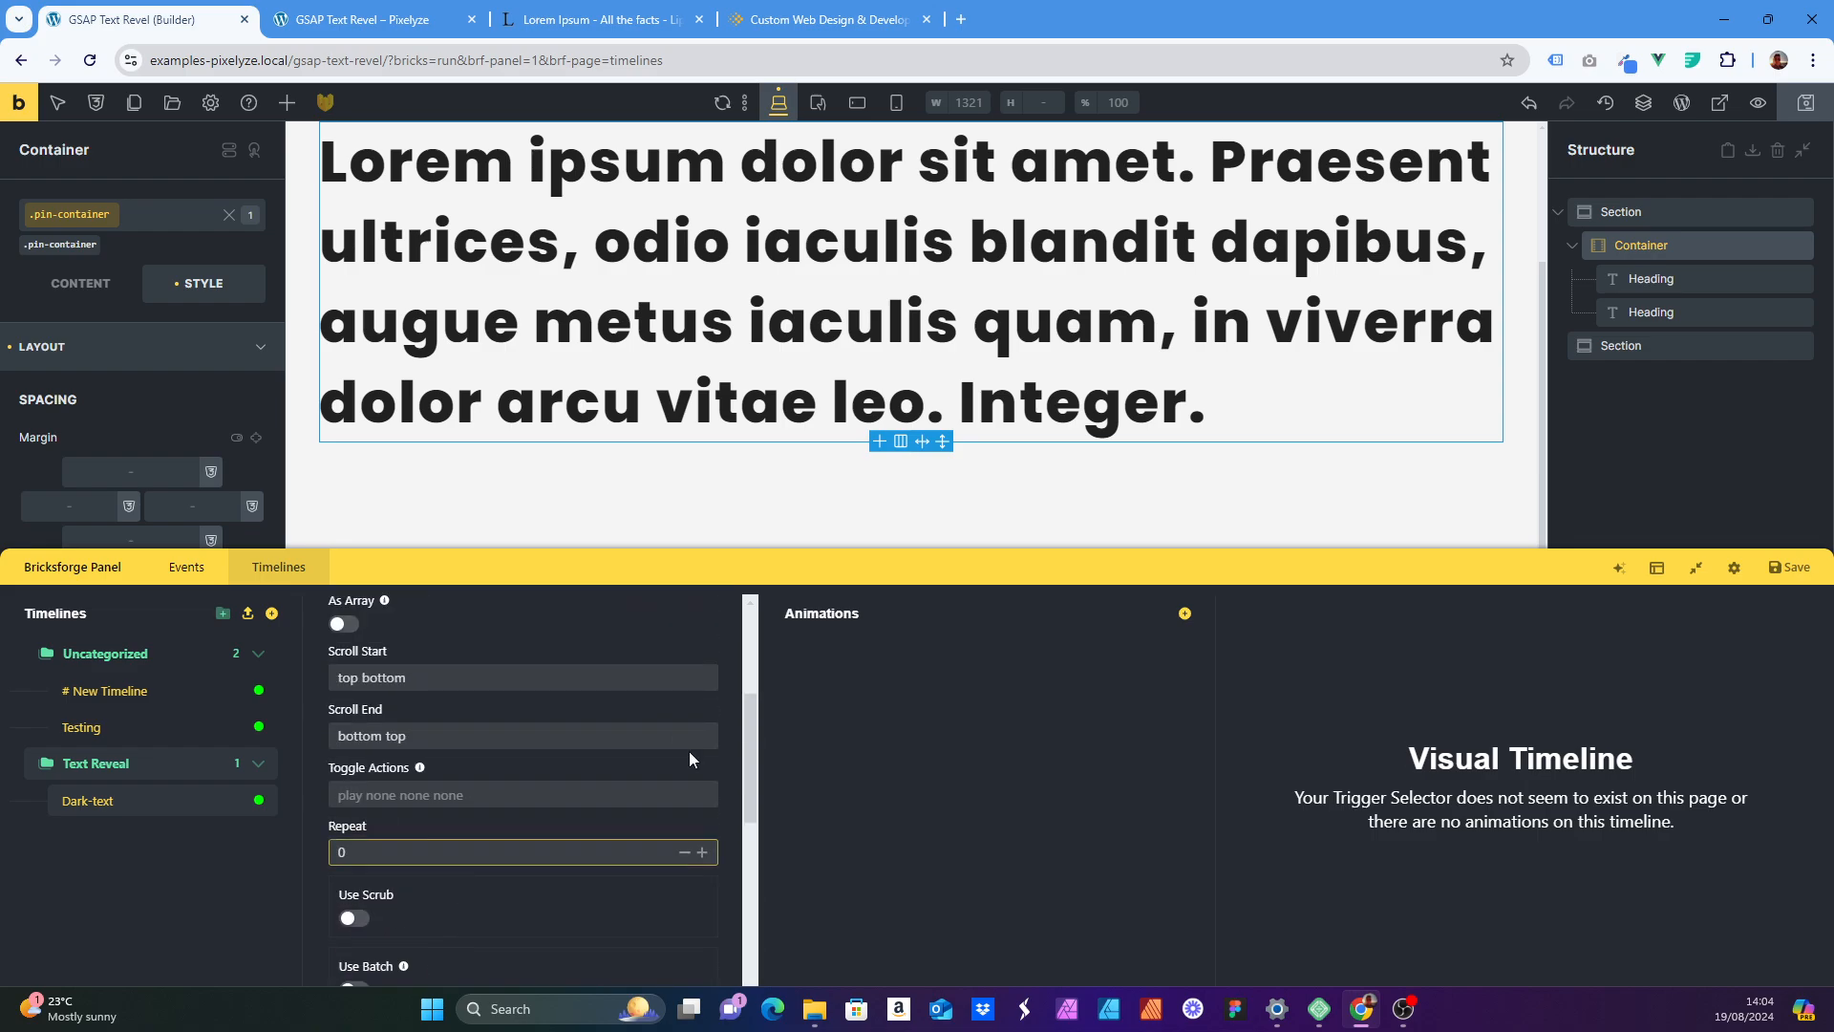
left_click(1184, 614)
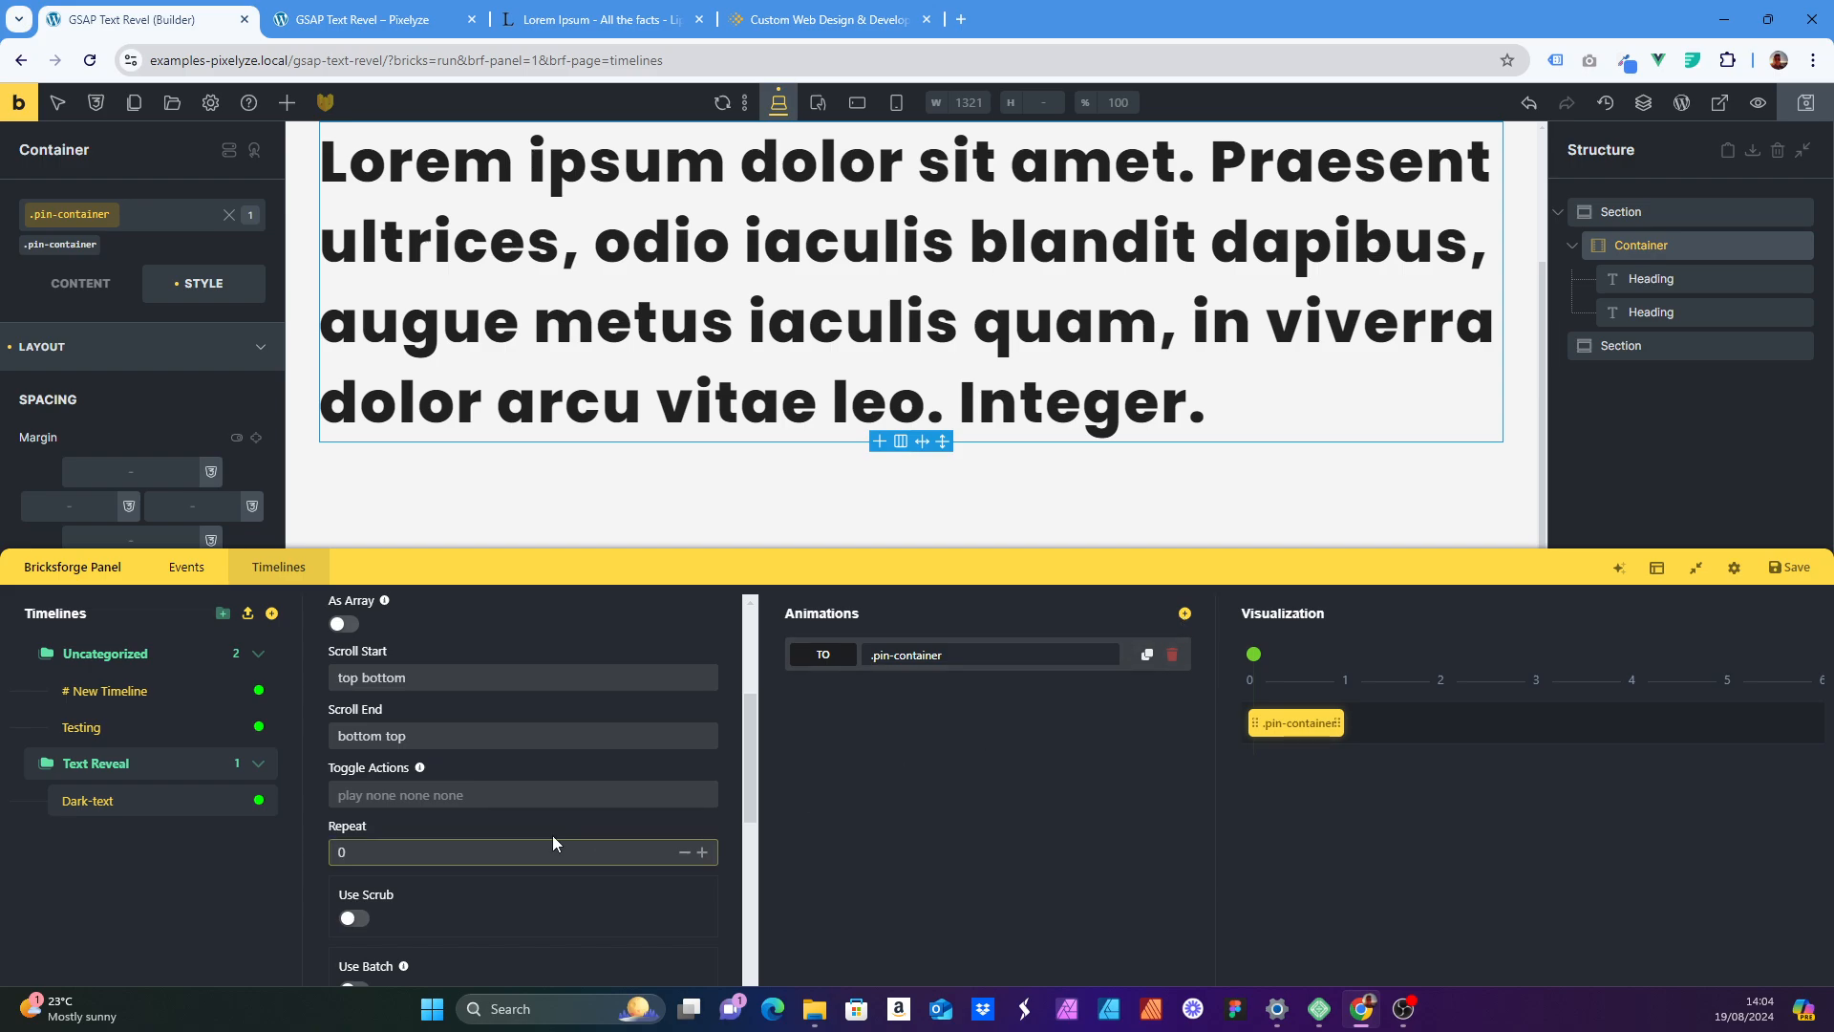
- Clear the timeline's scroll end value and set its scroll start to "top centre"
scroll(575, 811, "up", 1)
scroll(575, 820, "up", 1)
scroll(489, 837, "down", 1)
left_click(433, 835)
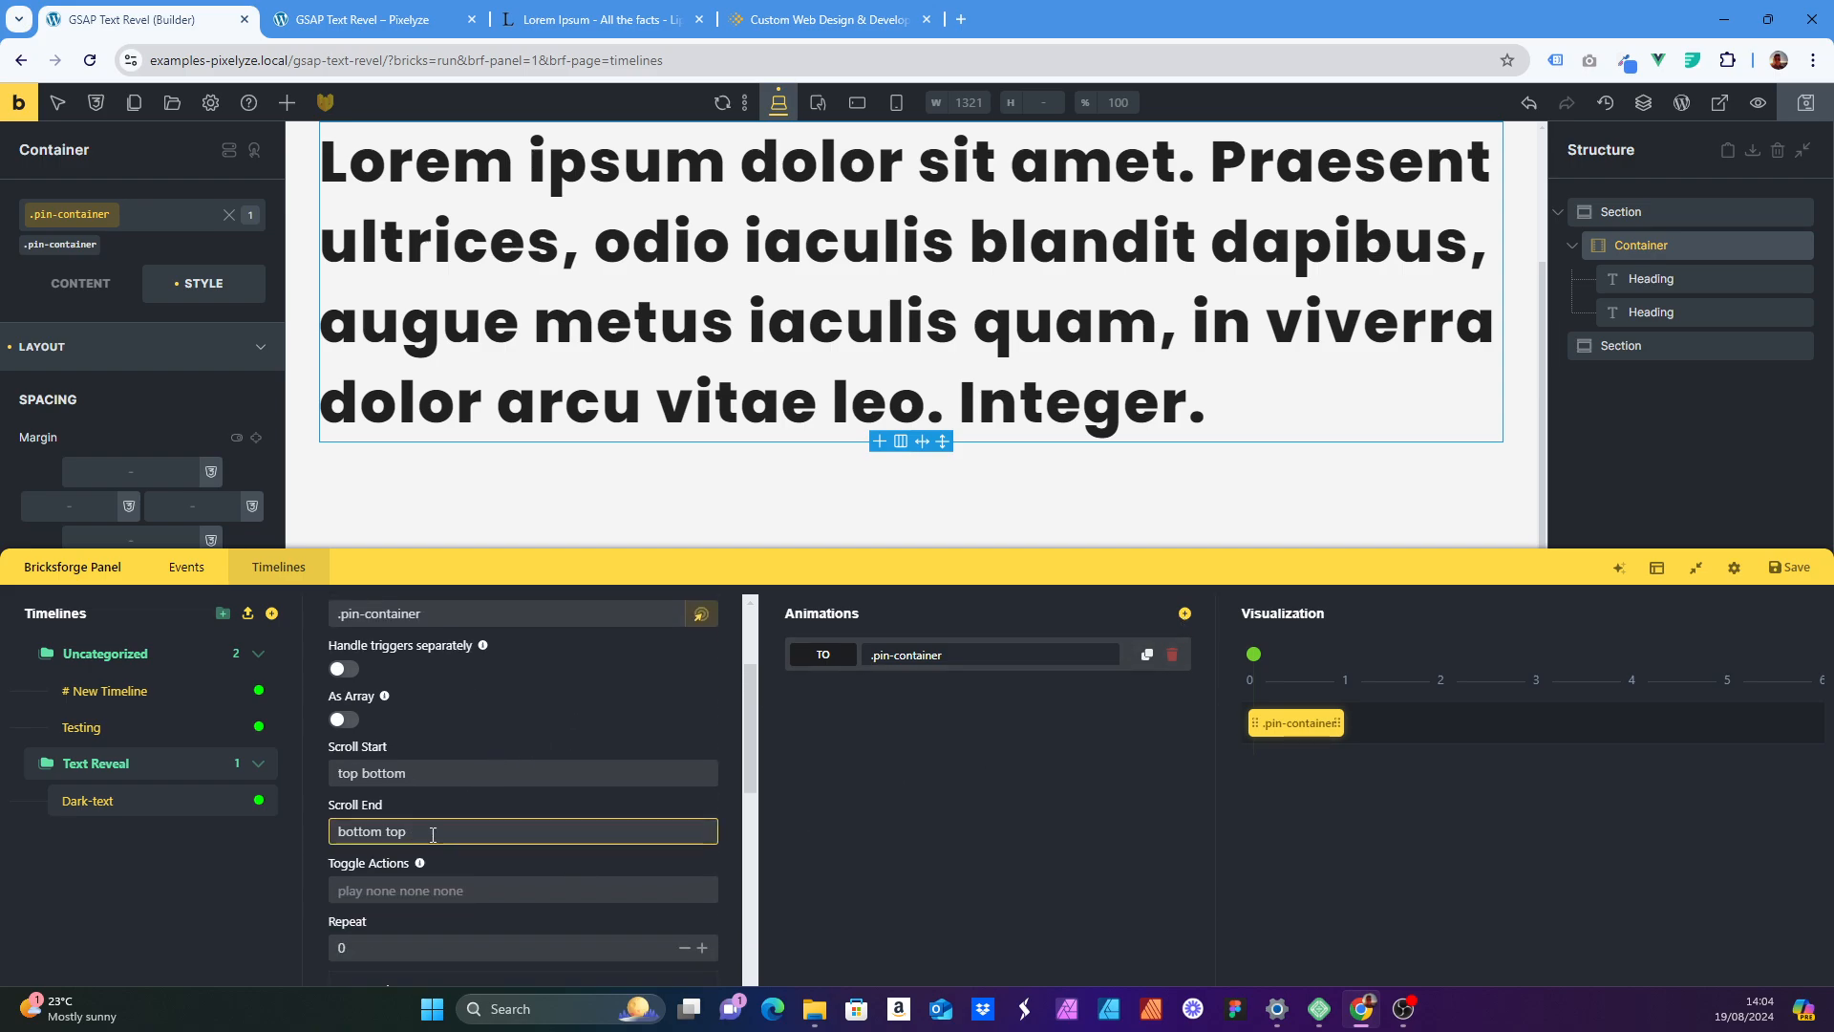
key("ctrl+a")
key("BackSpace")
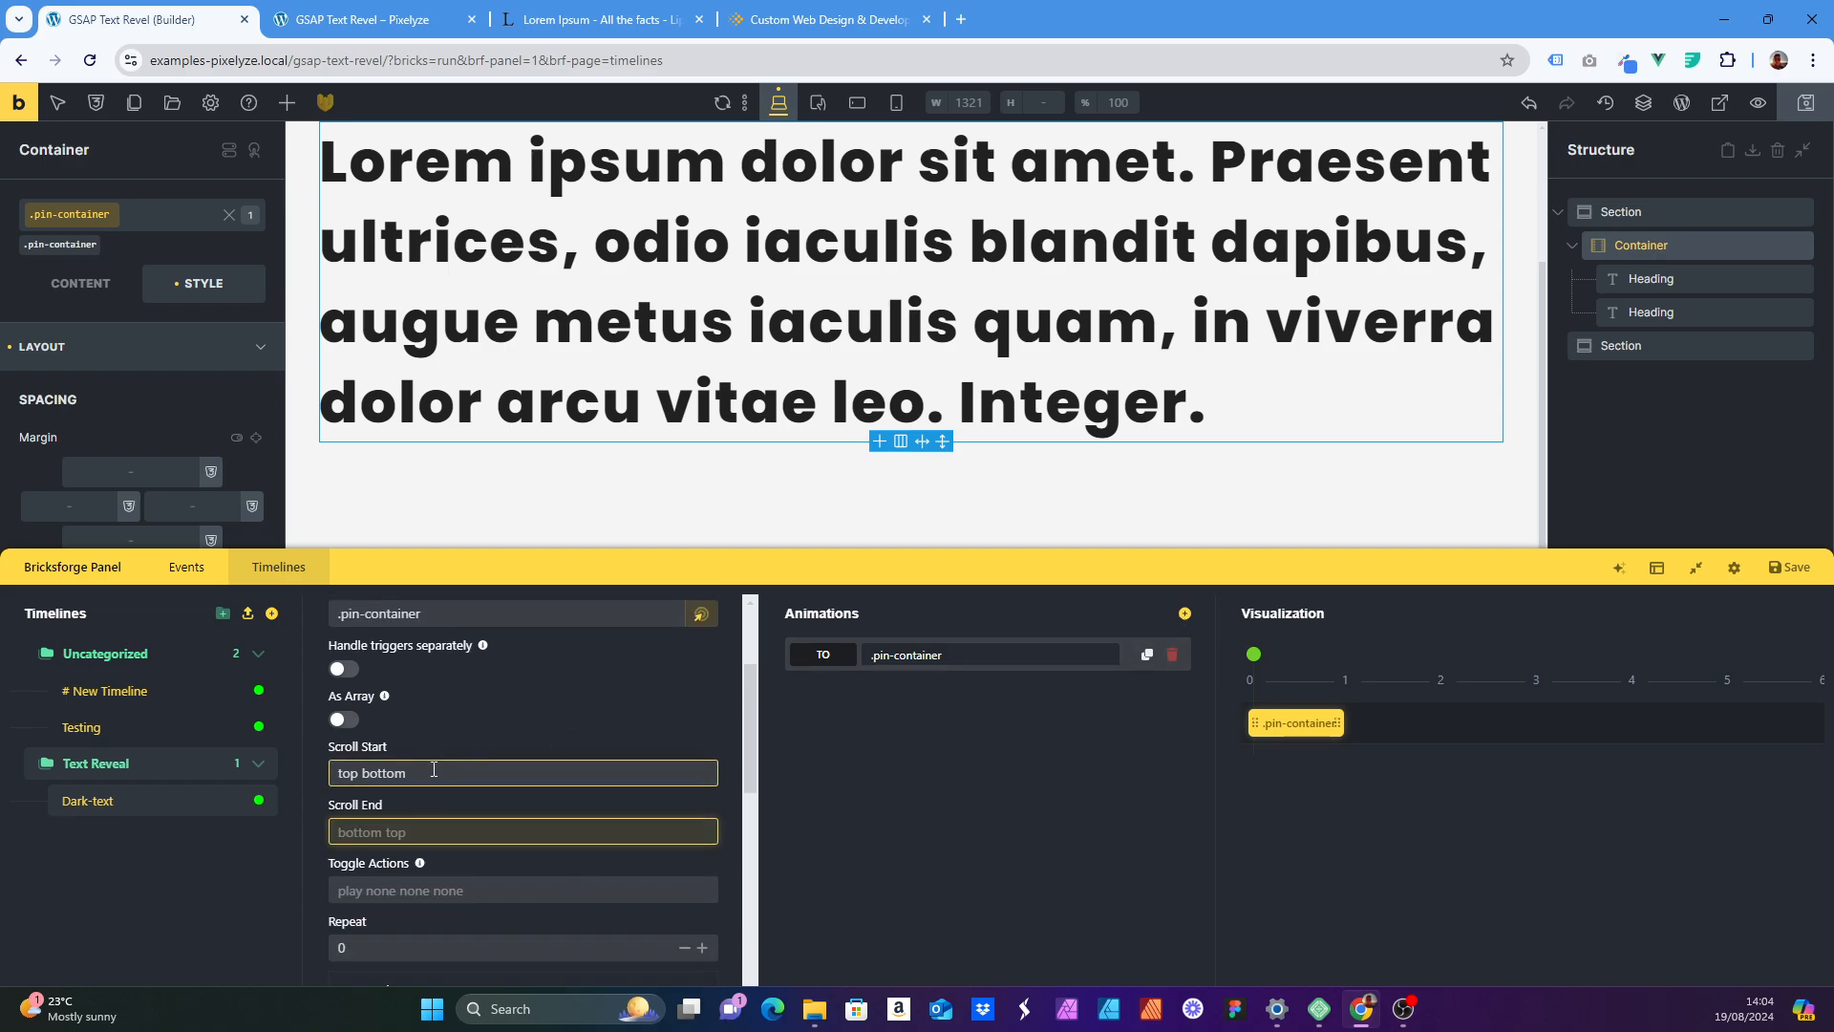
left_click(434, 772)
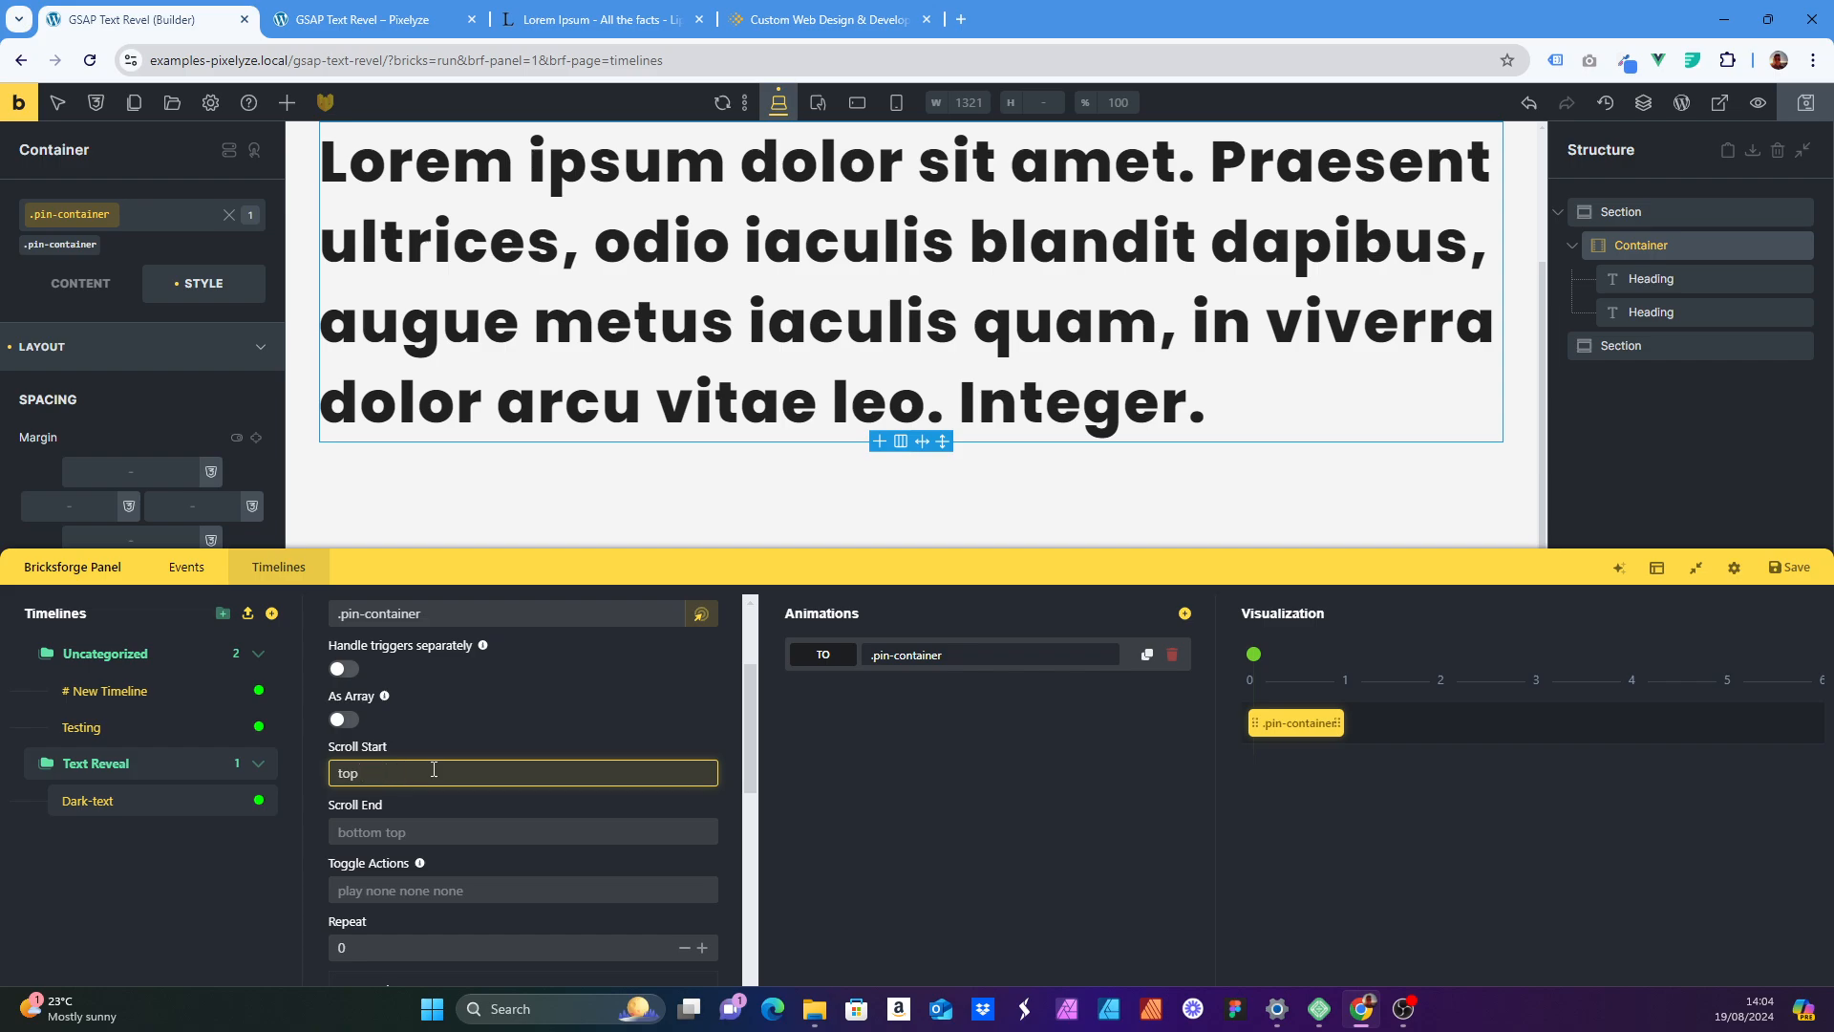
type("center")
right_click(362, 772)
left_click(466, 326)
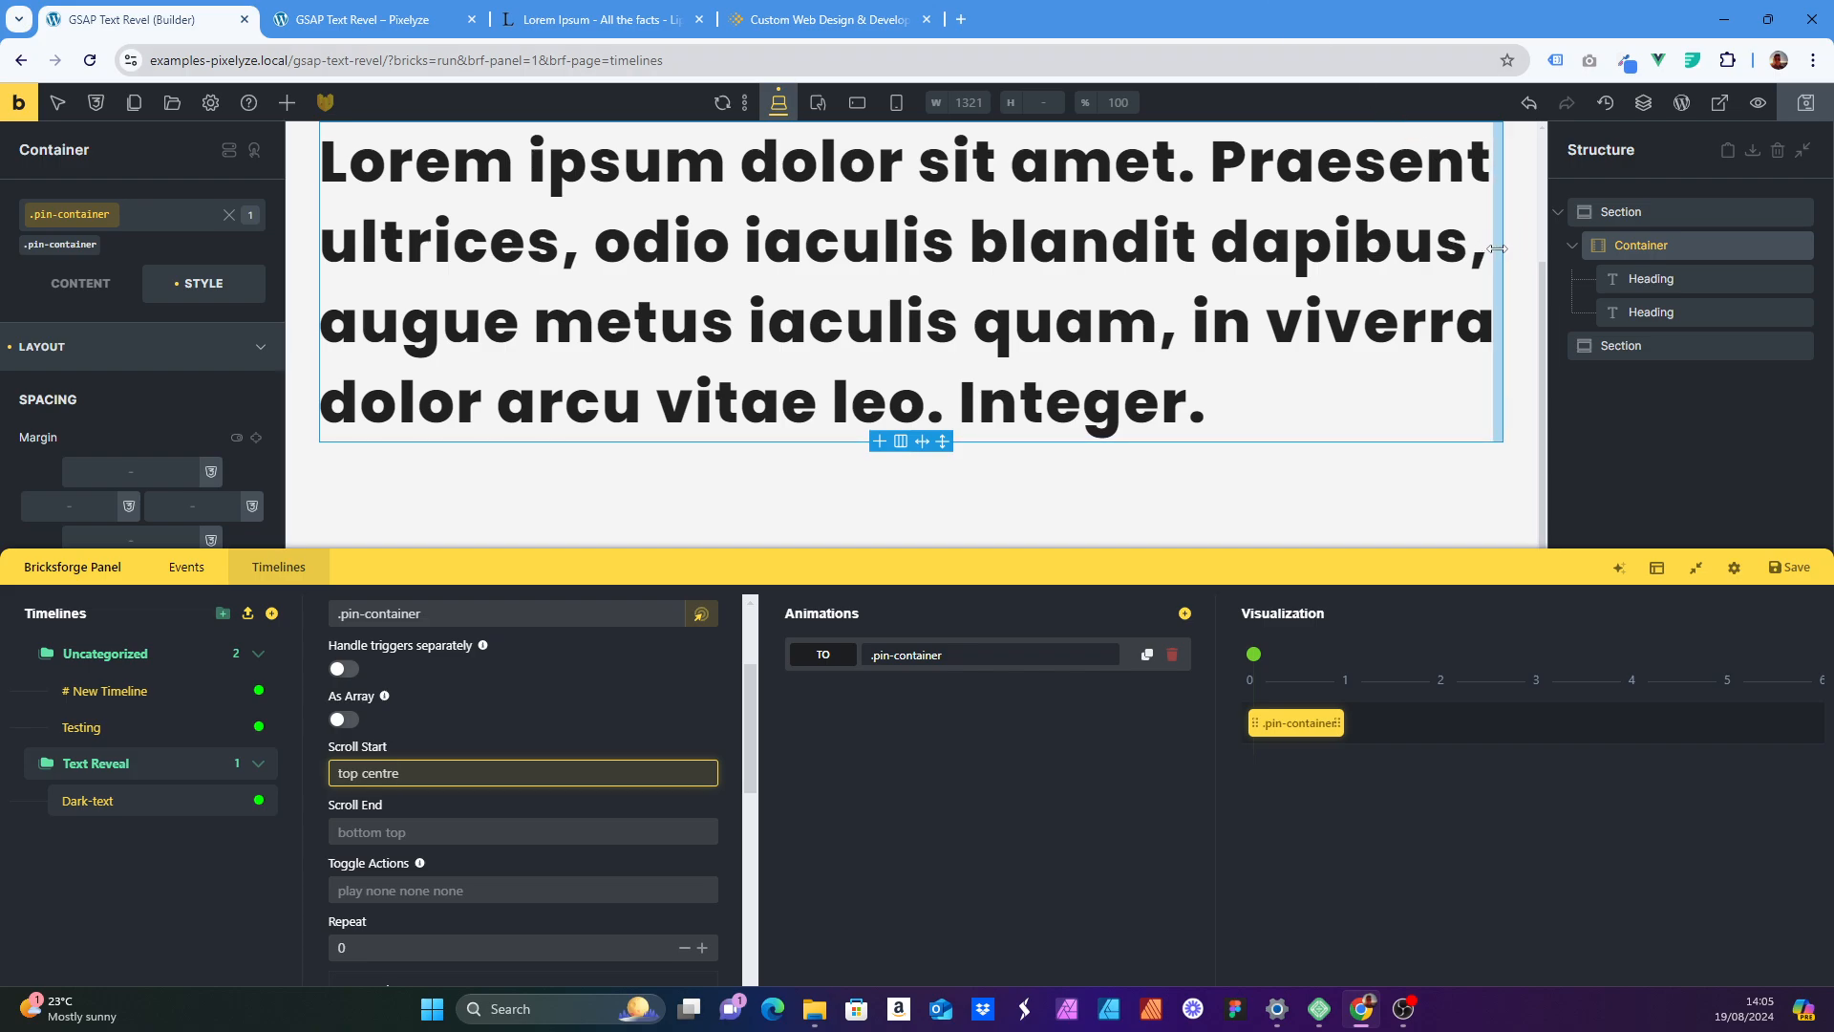
- Give the .pin-container TO animation the blue background color #2817E8FF
left_click(823, 656)
scroll(888, 764, "down", 5)
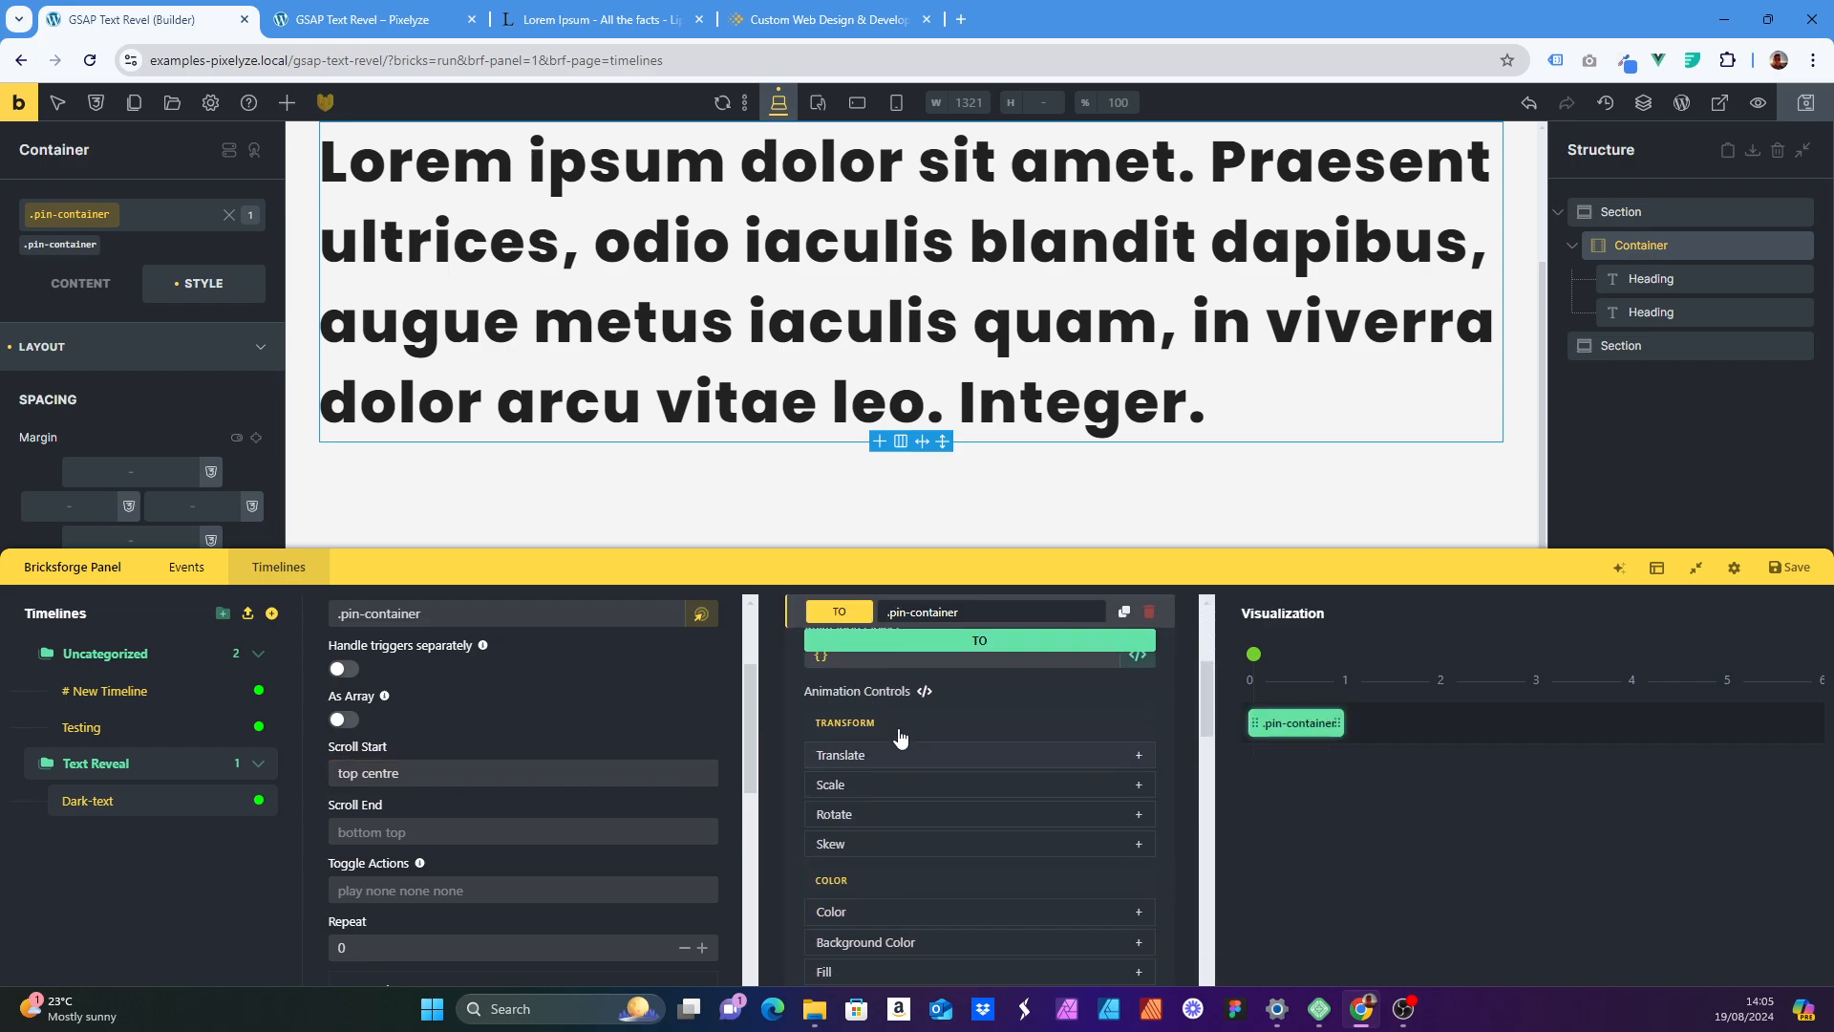
left_click(871, 942)
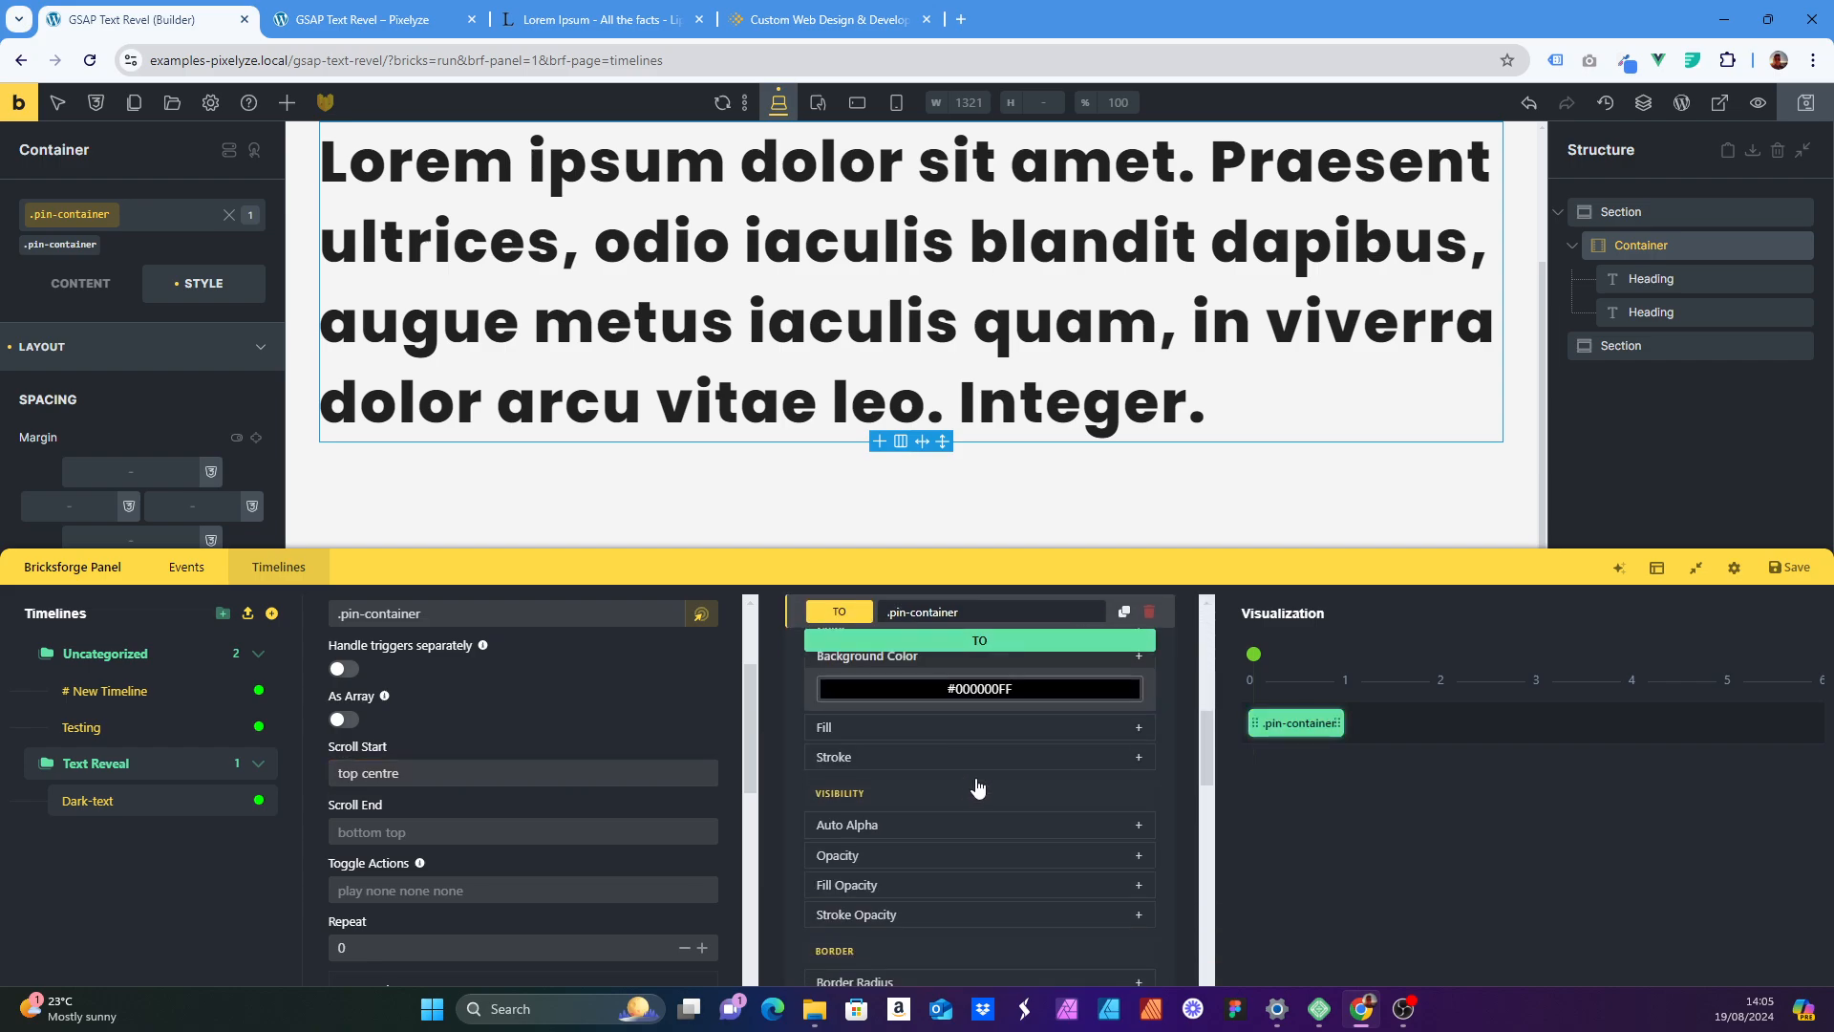
left_click(984, 690)
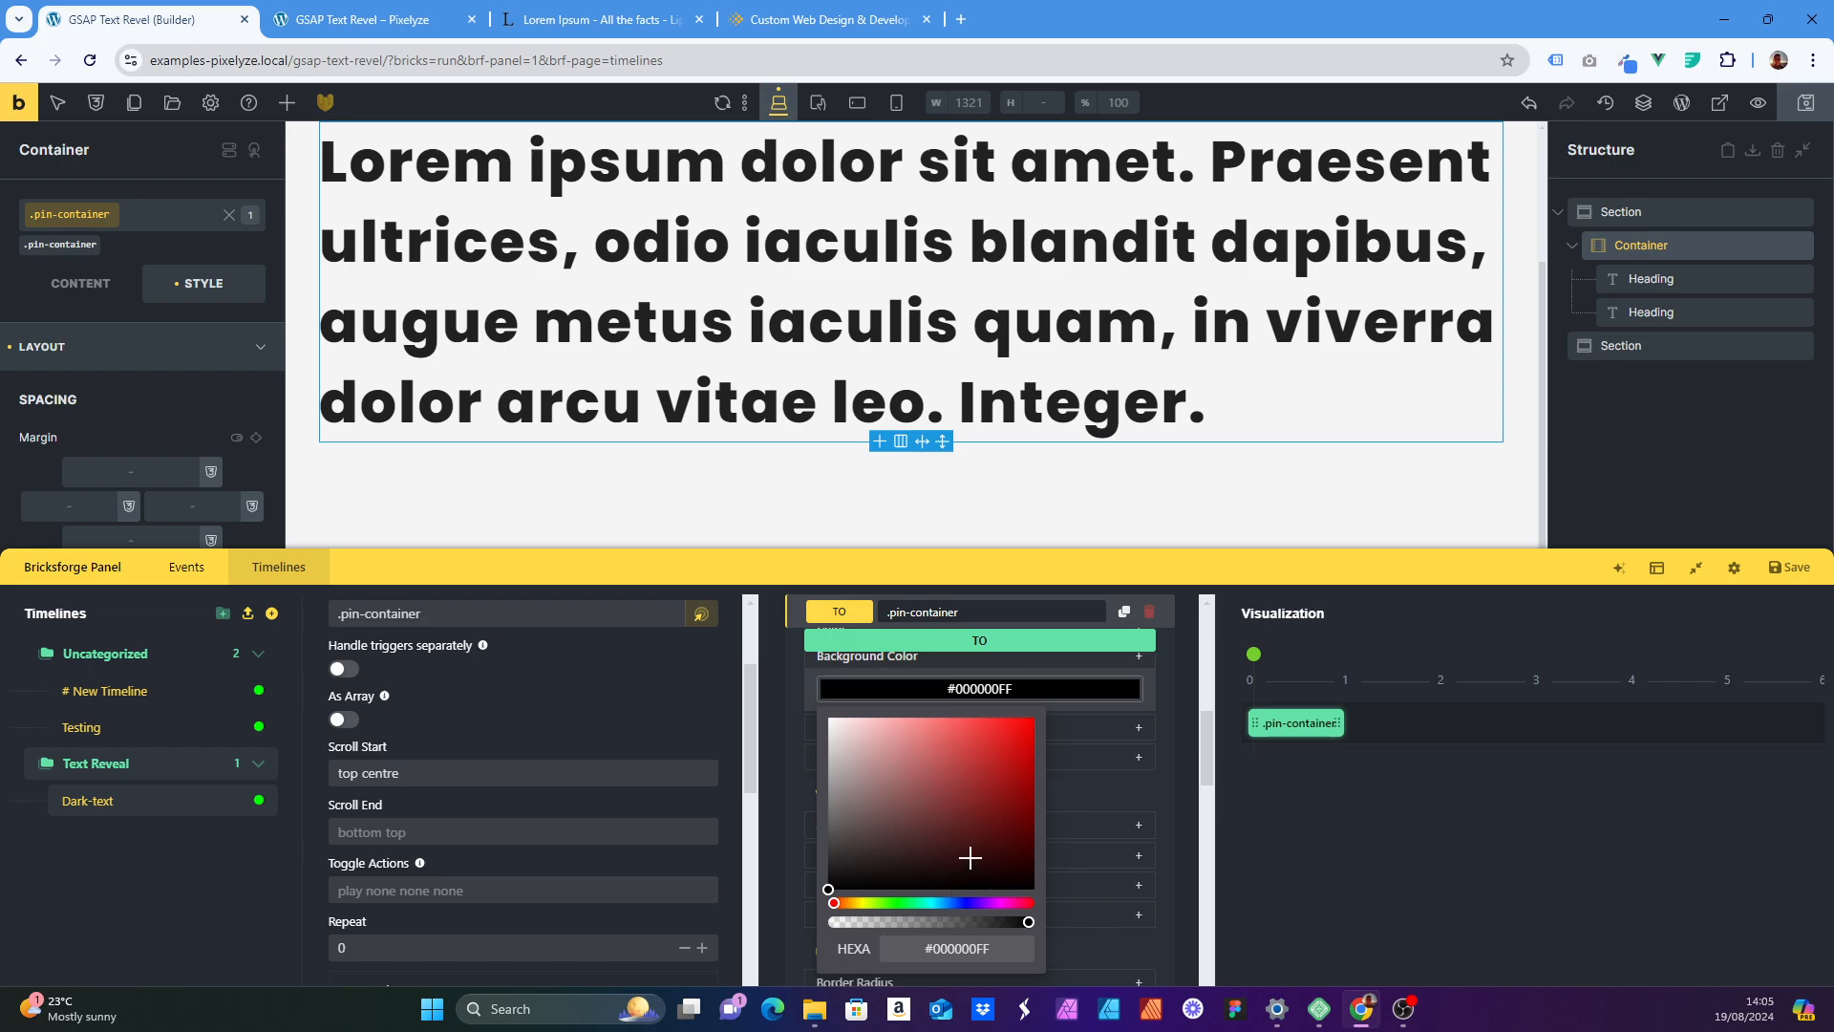
left_click(965, 902)
left_click(1015, 731)
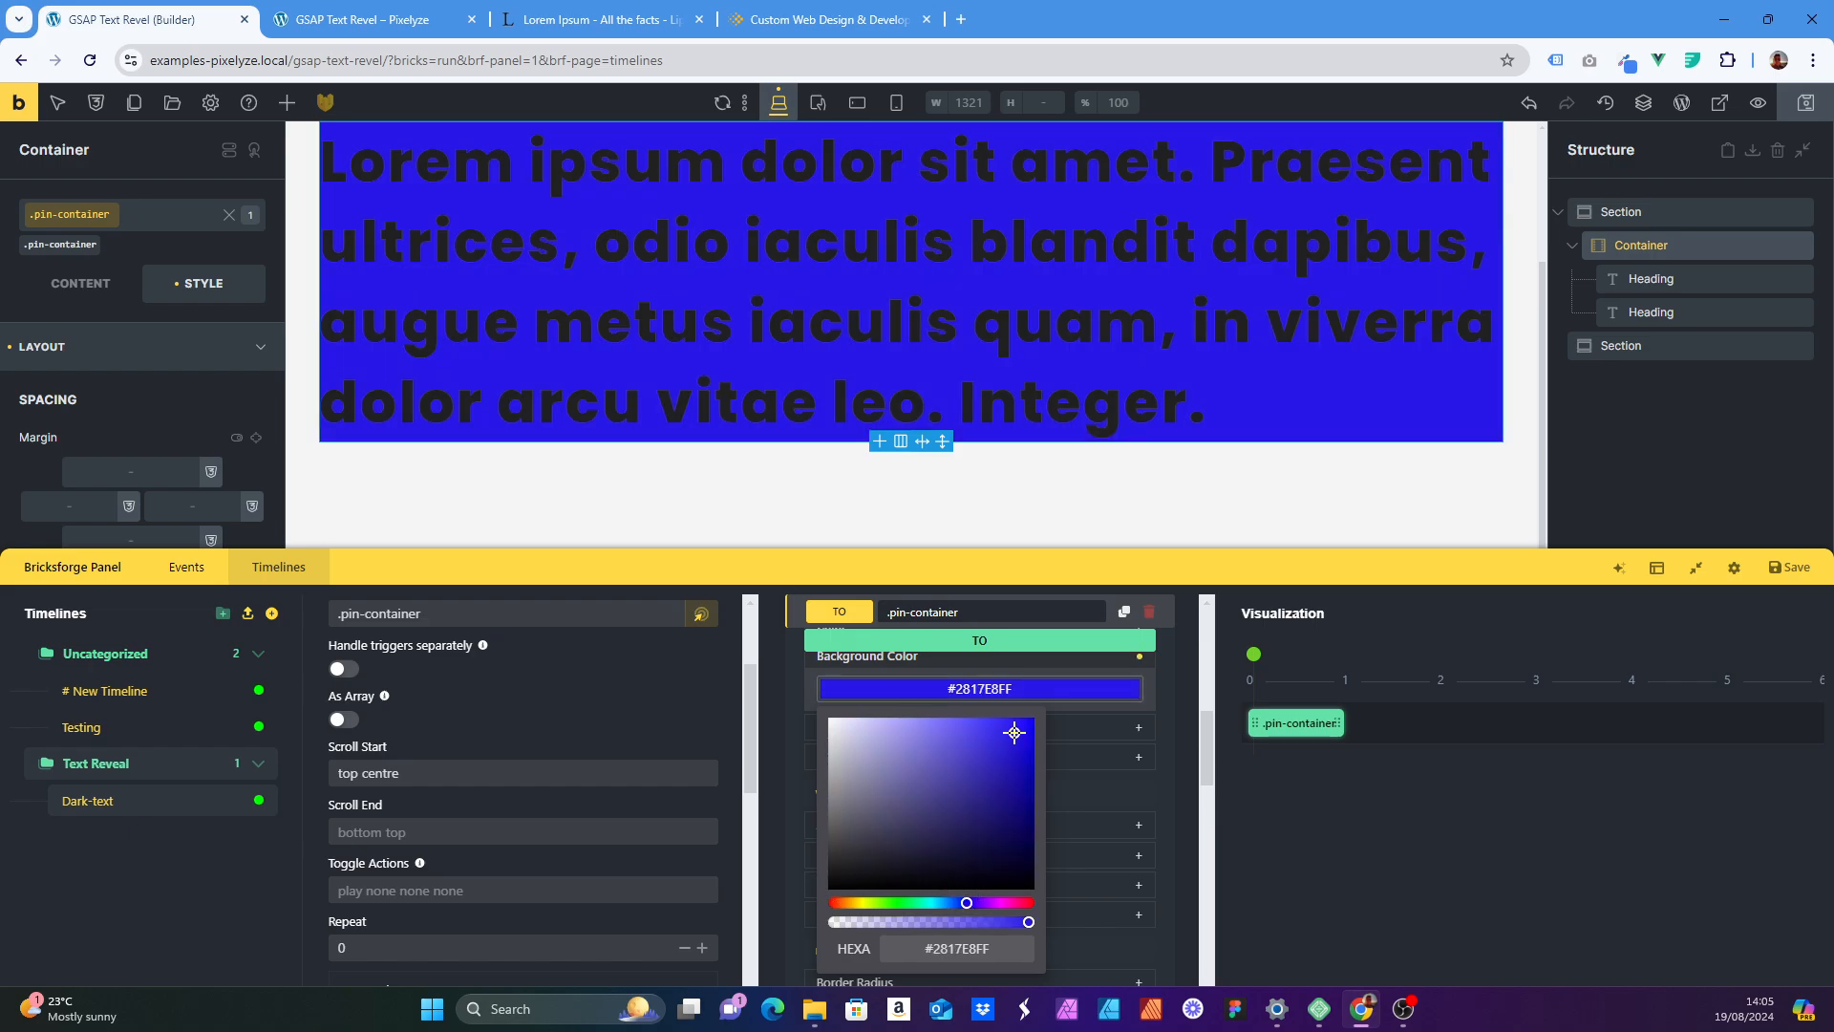
- Change the .pin-container animation's method to From
left_click(775, 743)
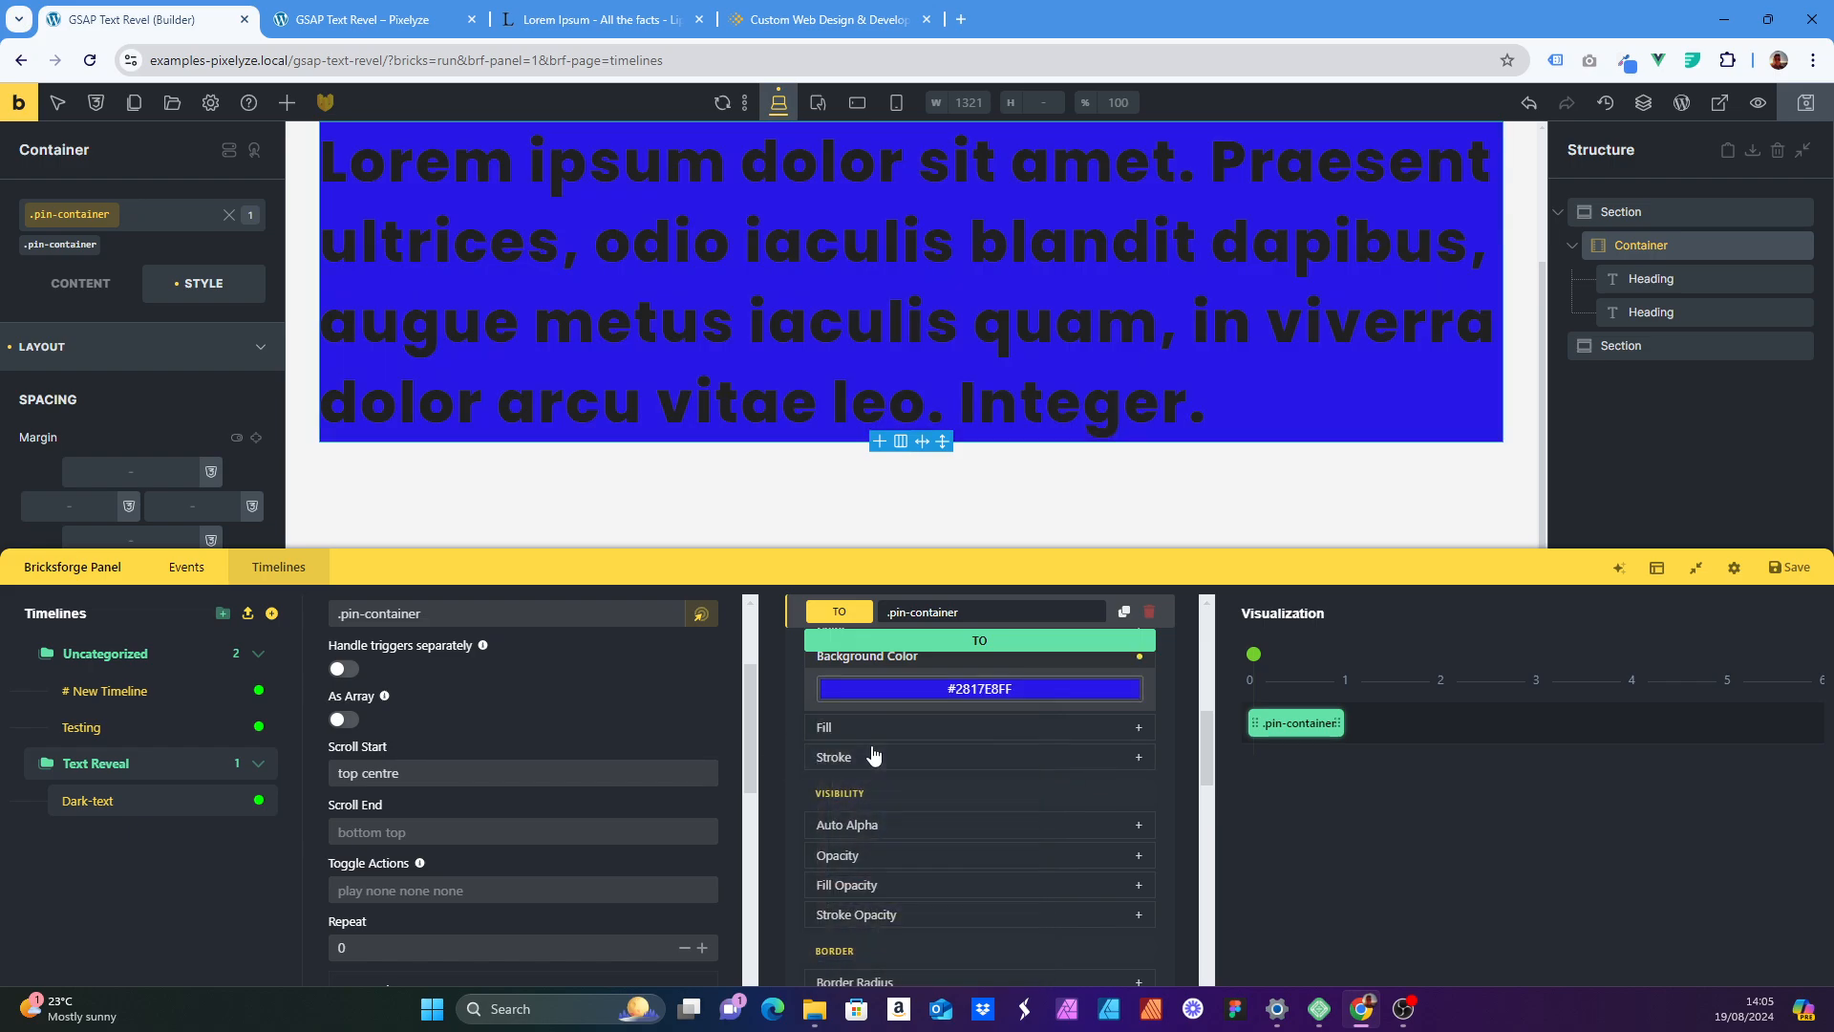
scroll(872, 751, "up", 6)
scroll(873, 835, "down", 1)
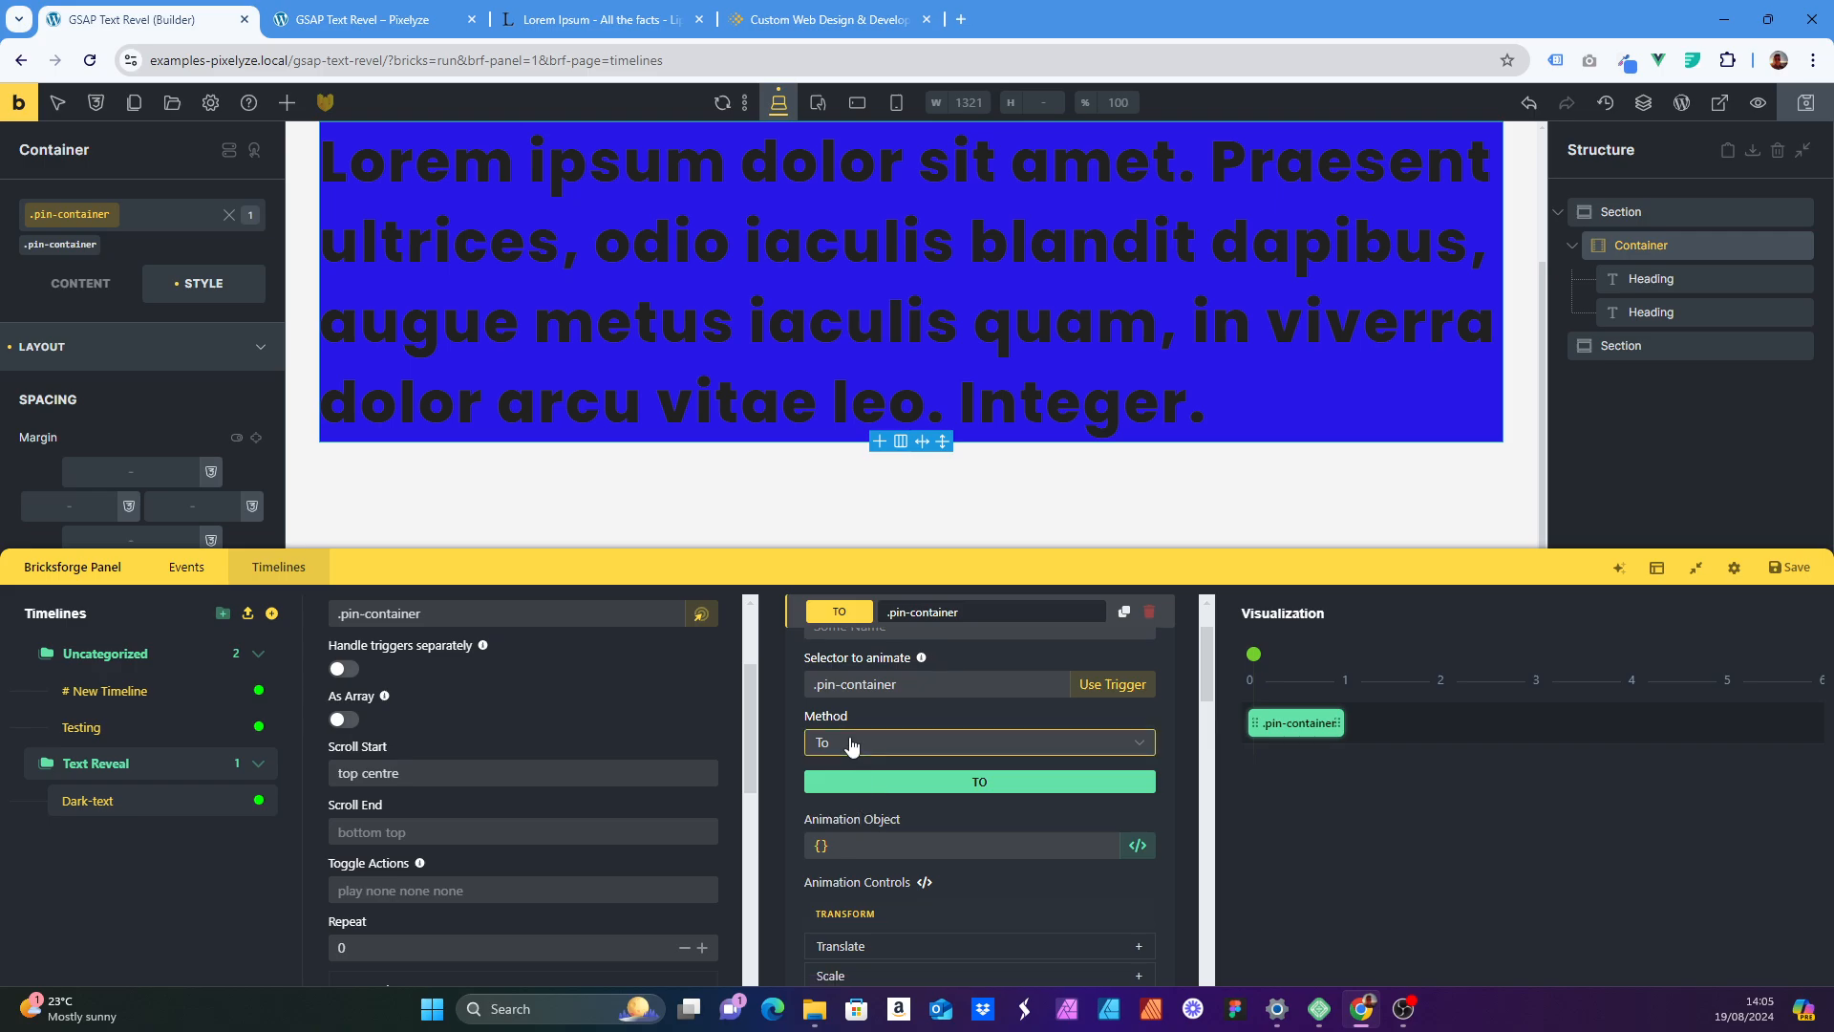
left_click(853, 743)
left_click(860, 782)
left_click(784, 743)
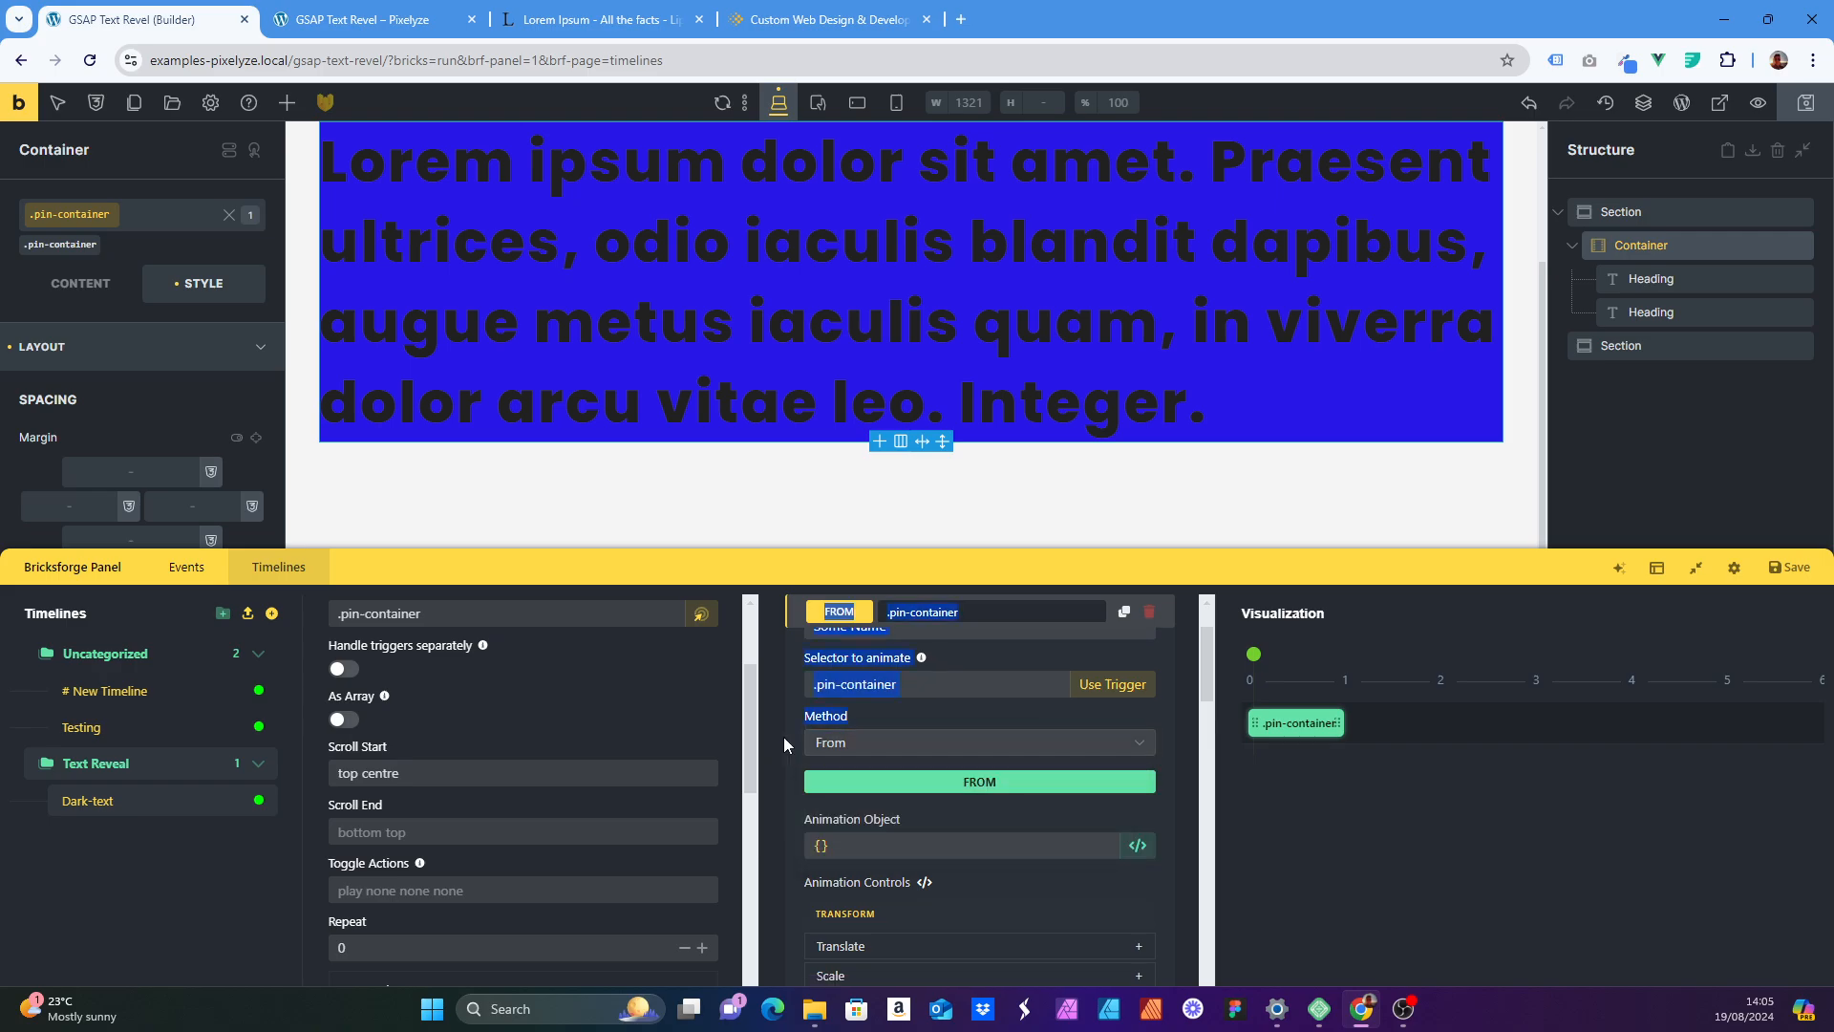
scroll(784, 743, "up", 1)
left_click(777, 768)
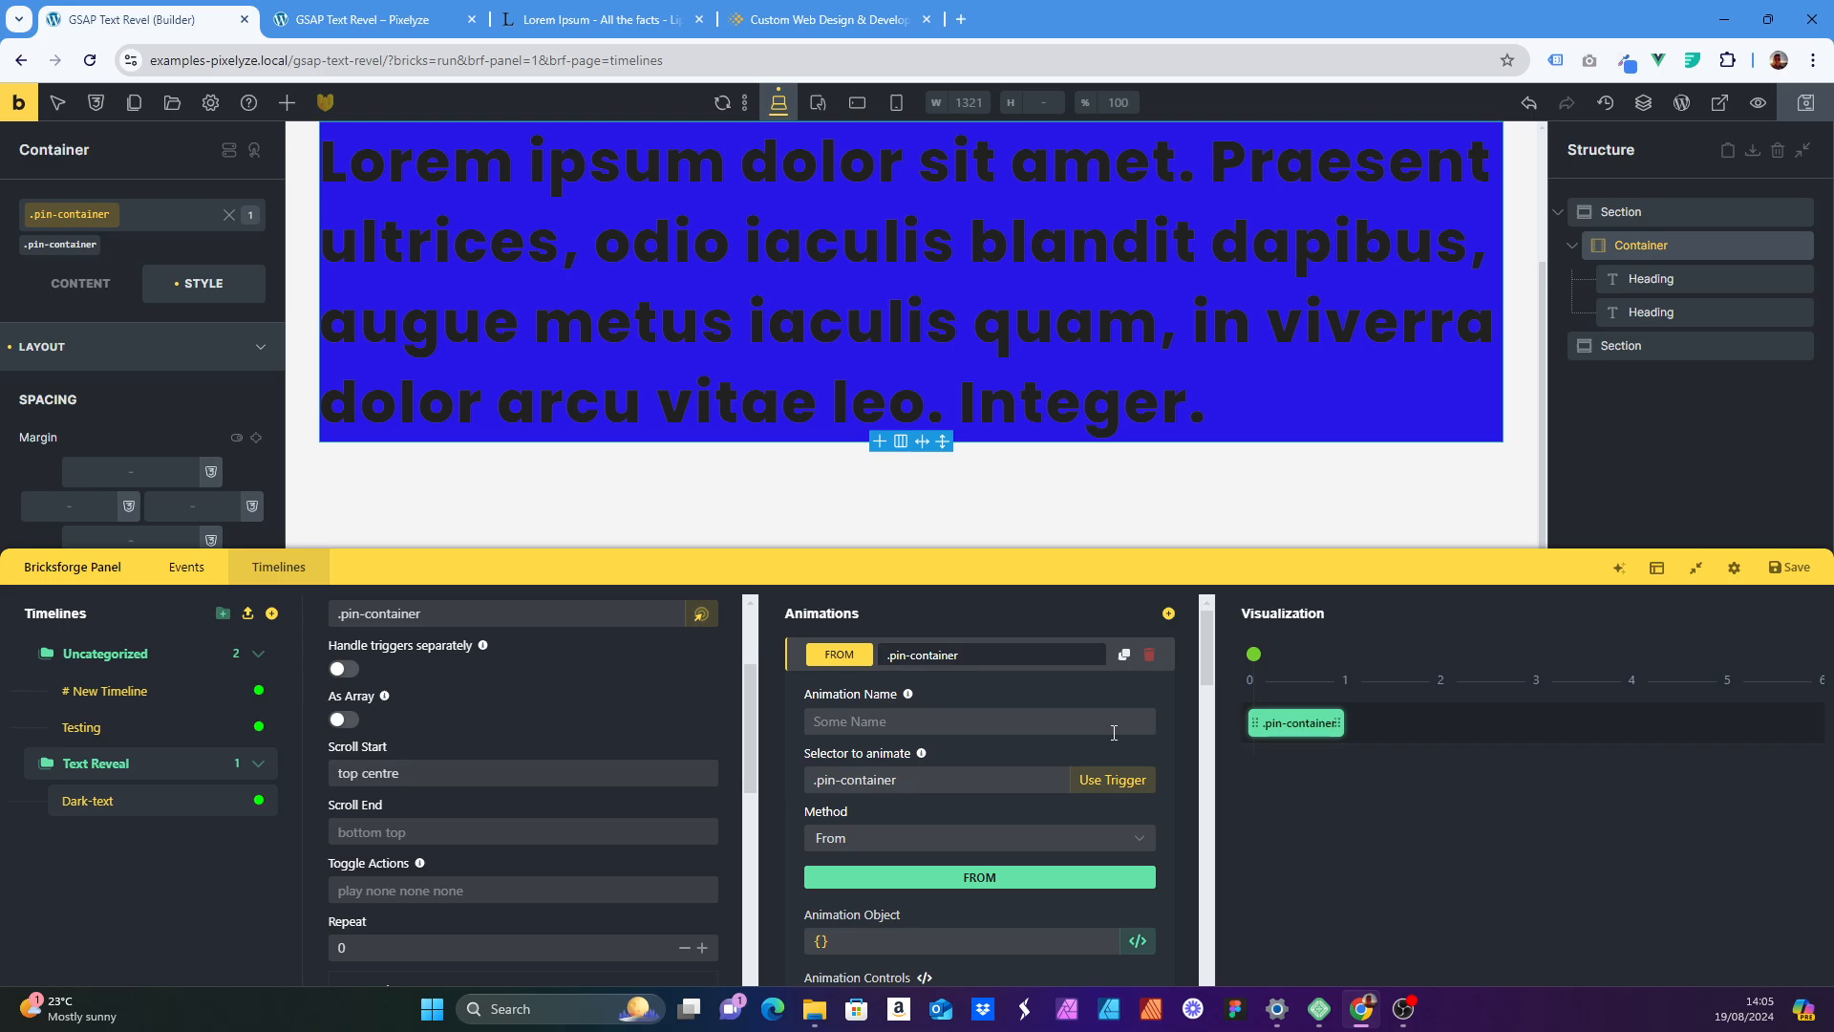
- Scrub the Dark-text timeline's playhead to preview the From version of the .pin-container background animation
mouse_move(1254, 654)
left_mouse_down()
mouse_move(1357, 653)
mouse_move(1254, 654)
left_mouse_up()
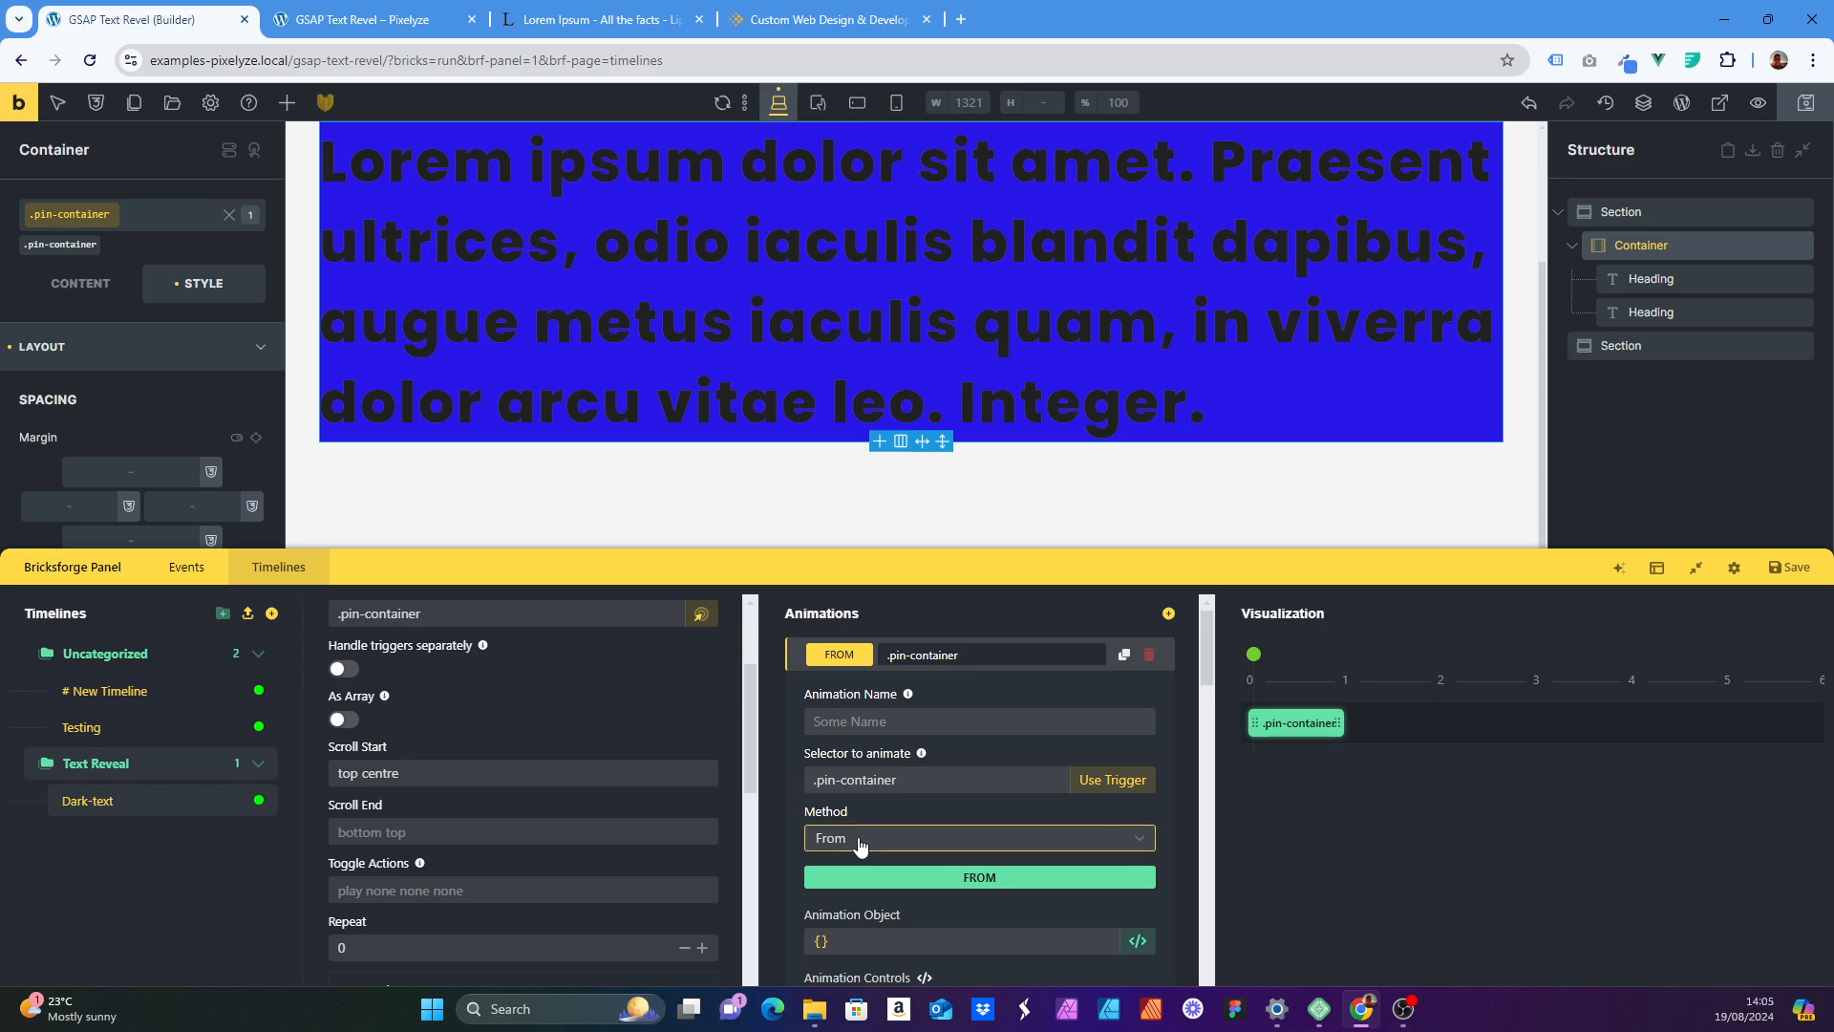
scroll(858, 859, "down", 3)
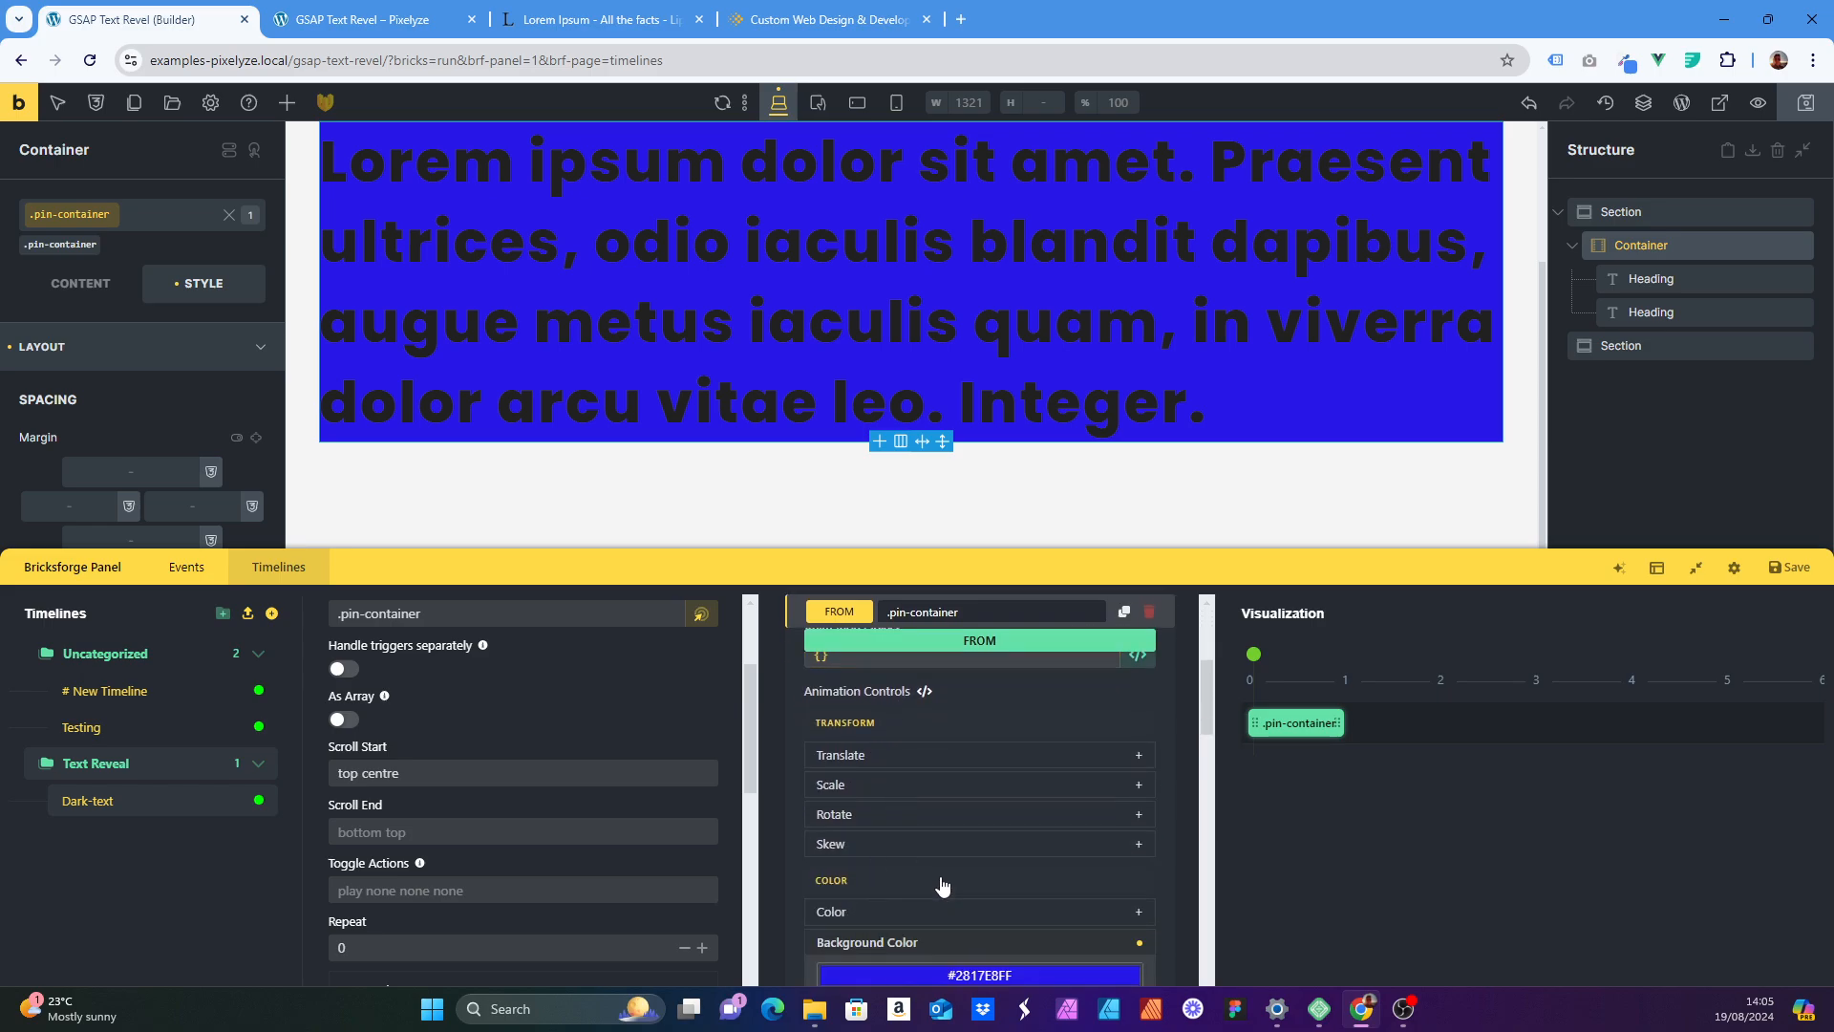
scroll(970, 946, "up", 2)
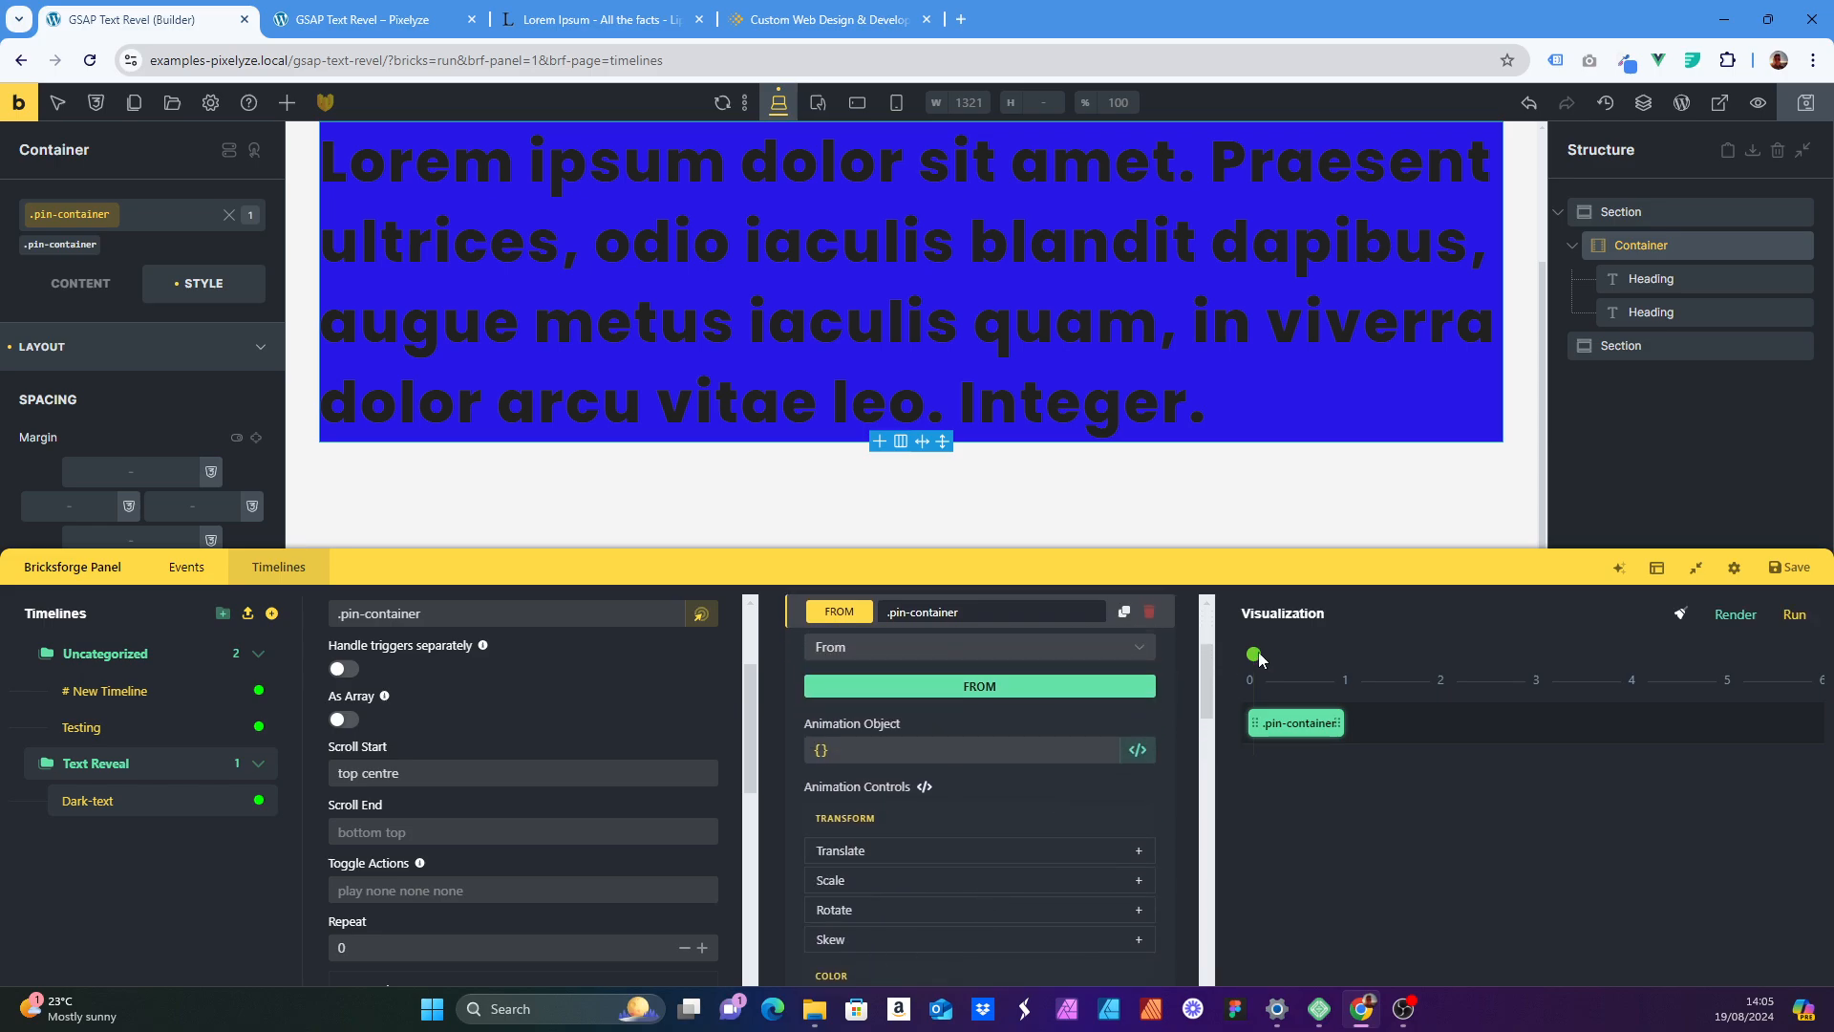
mouse_move(1255, 655)
left_mouse_down()
mouse_move(1348, 657)
mouse_move(1253, 668)
left_mouse_up()
- Set the .pin-container animation's method back to To, and save both the timeline and the page
scroll(849, 711, "up", 1)
left_click(853, 745)
left_click(850, 815)
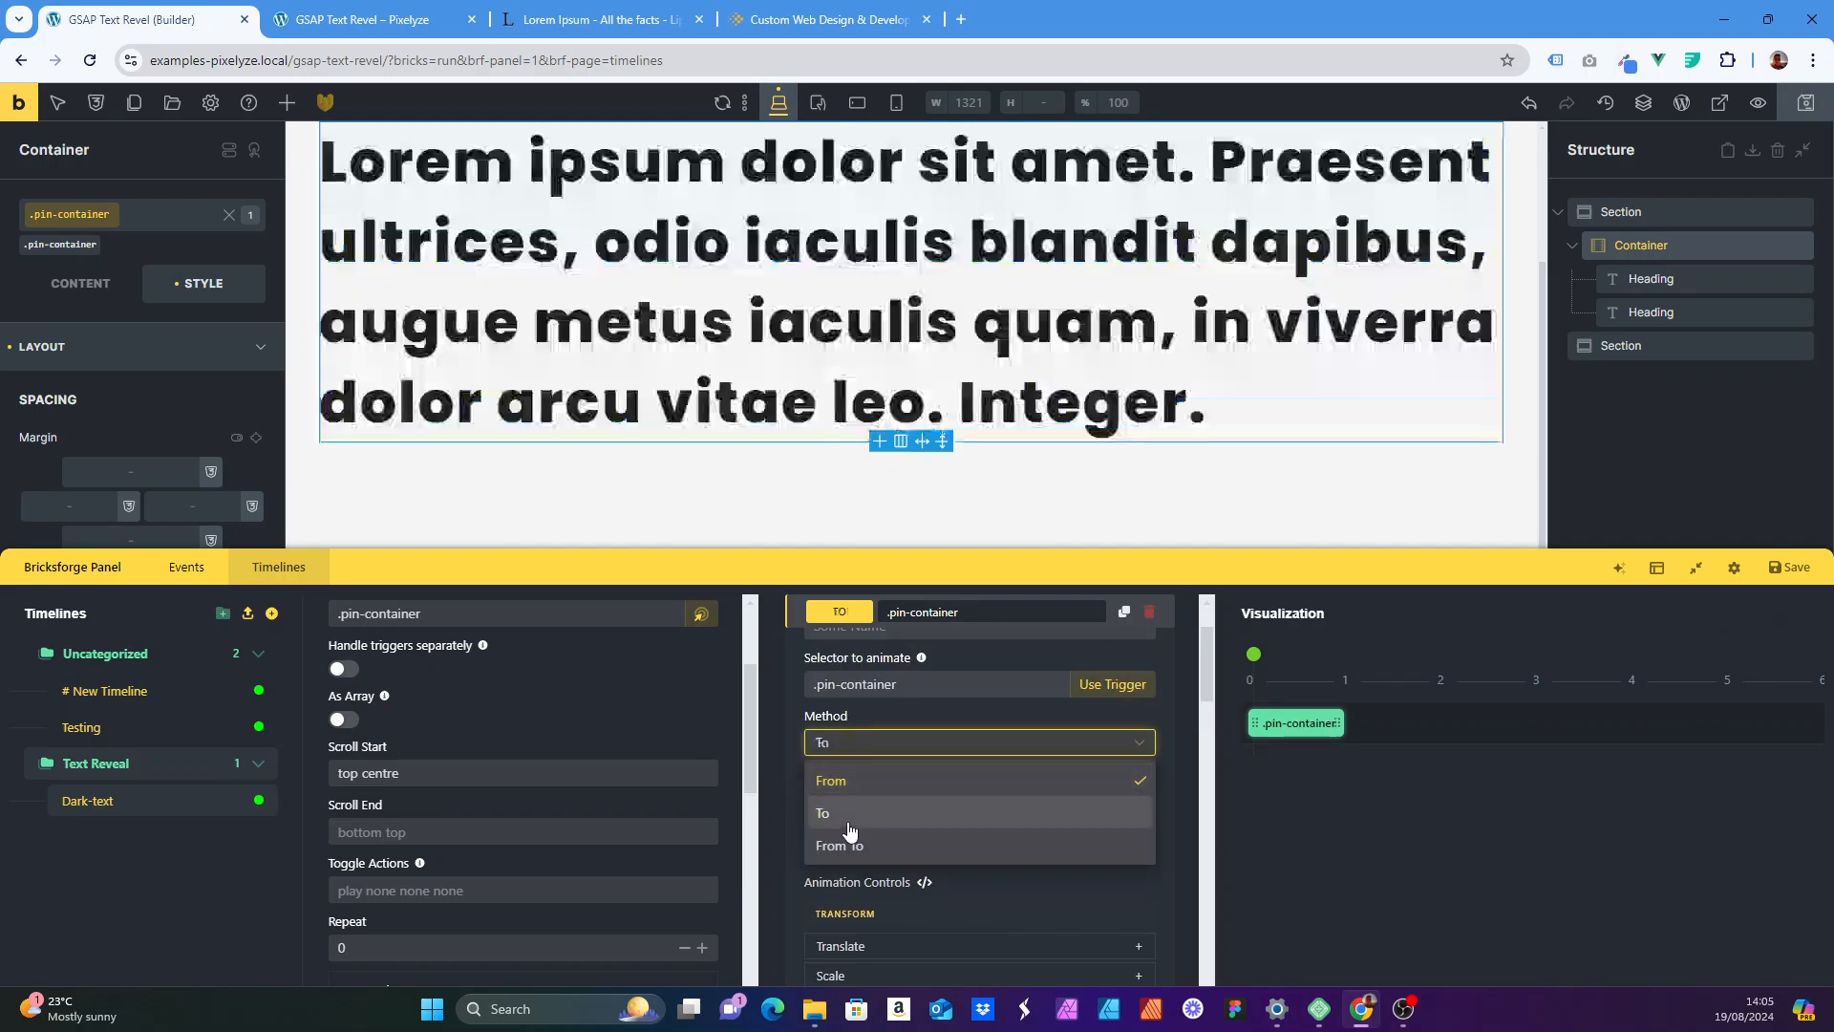
mouse_move(1254, 655)
left_mouse_down()
mouse_move(1337, 653)
mouse_move(1254, 654)
left_mouse_up()
left_click(1795, 571)
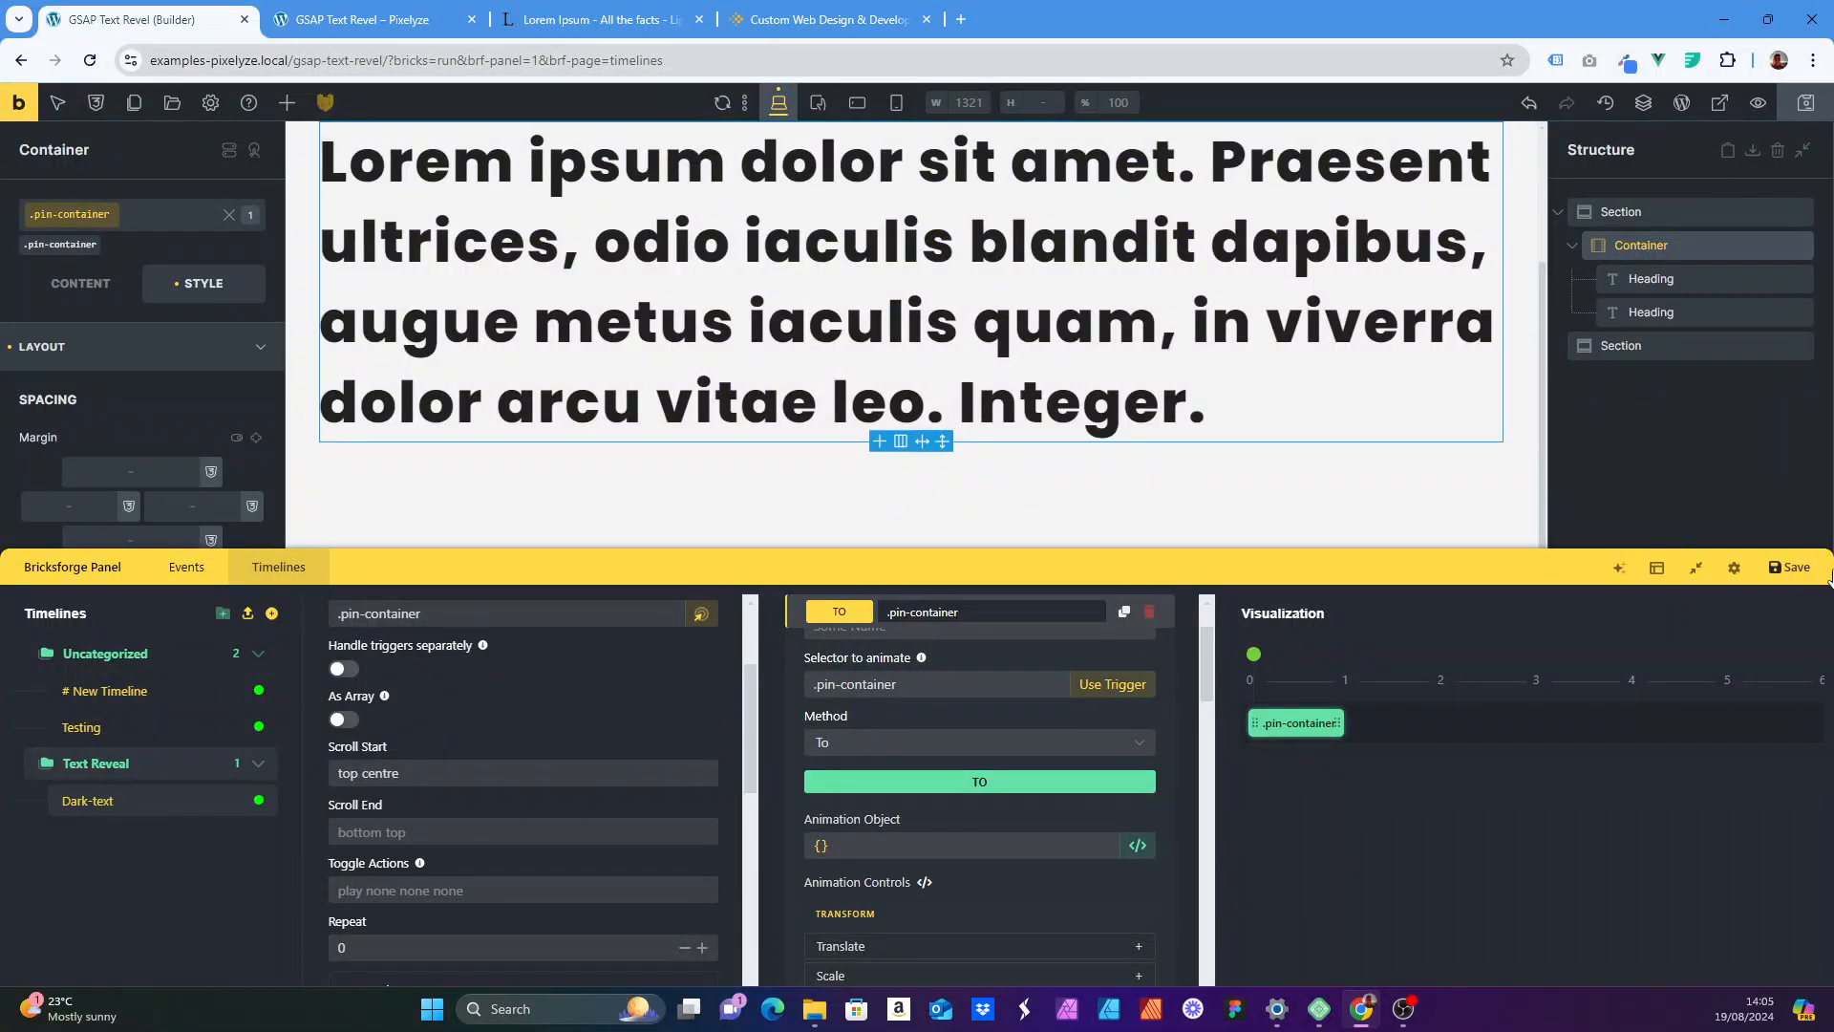
left_click(1806, 105)
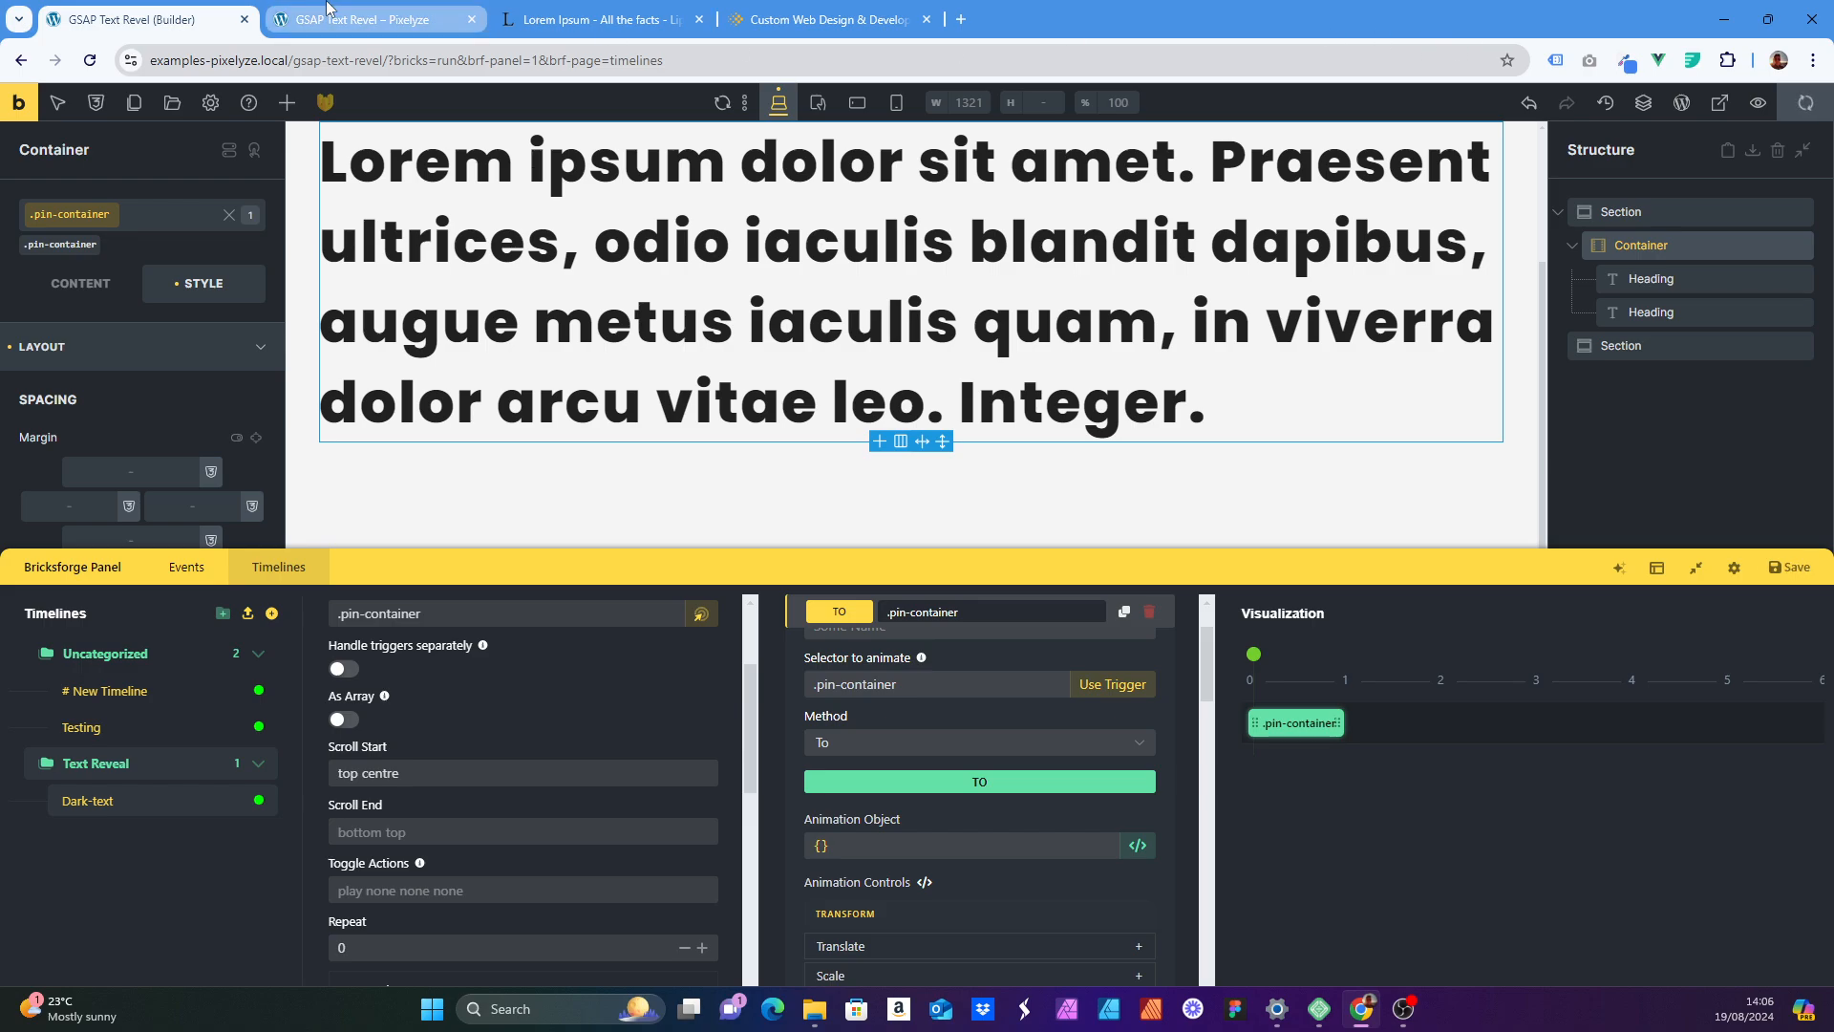
- Switch to the page preview and scroll through it to check the trigger markers and background animation
left_click(326, 8)
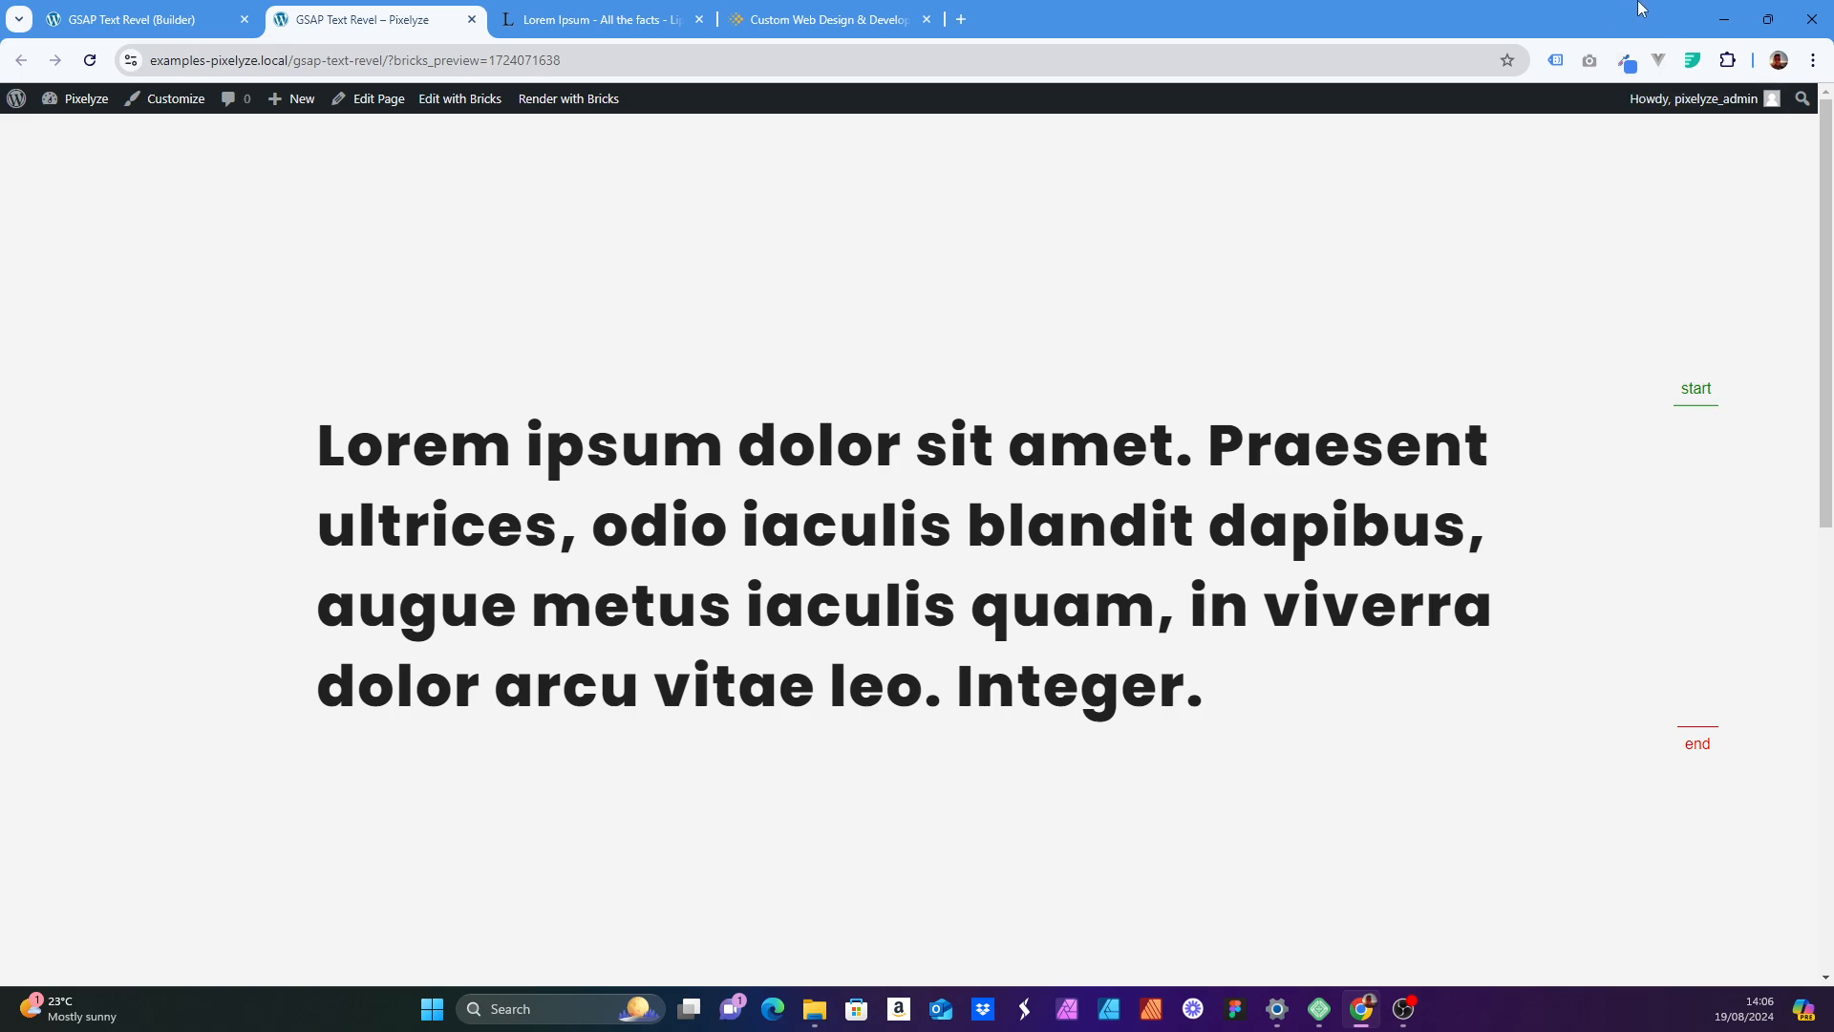
left_click_drag(1828, 166, 1832, 278)
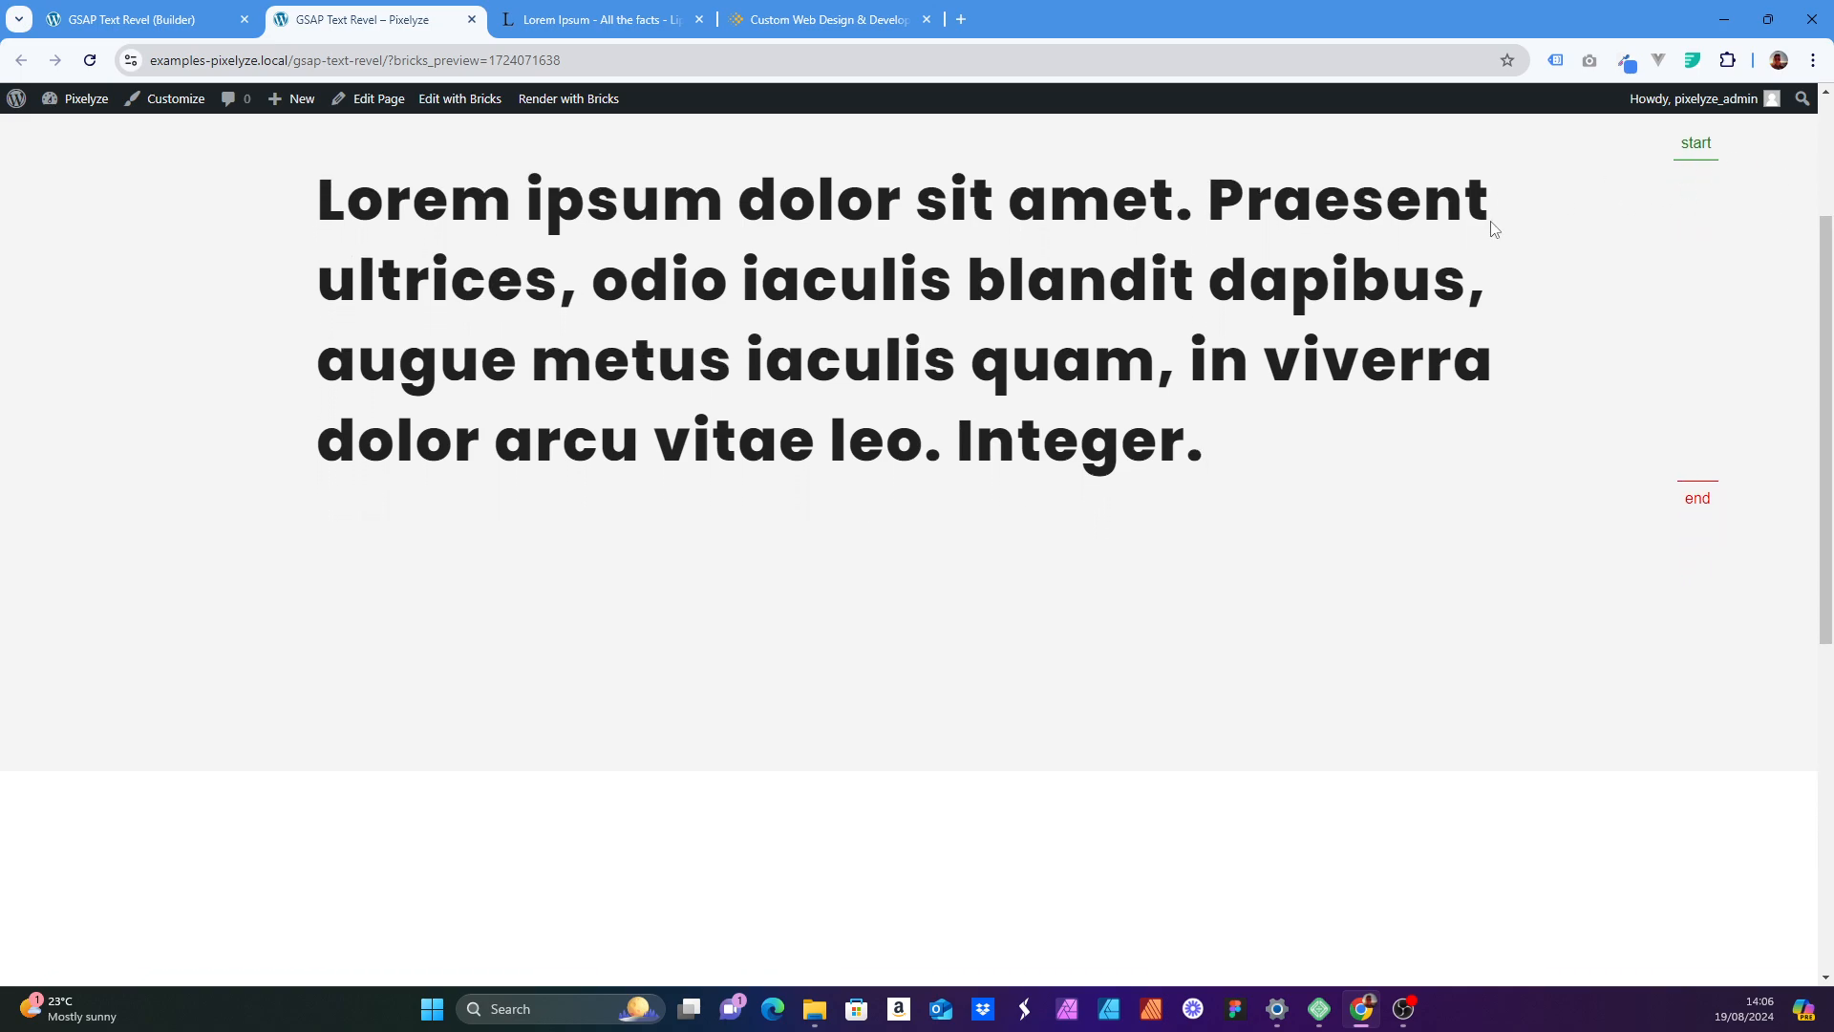
scroll(1794, 145, "up", 3)
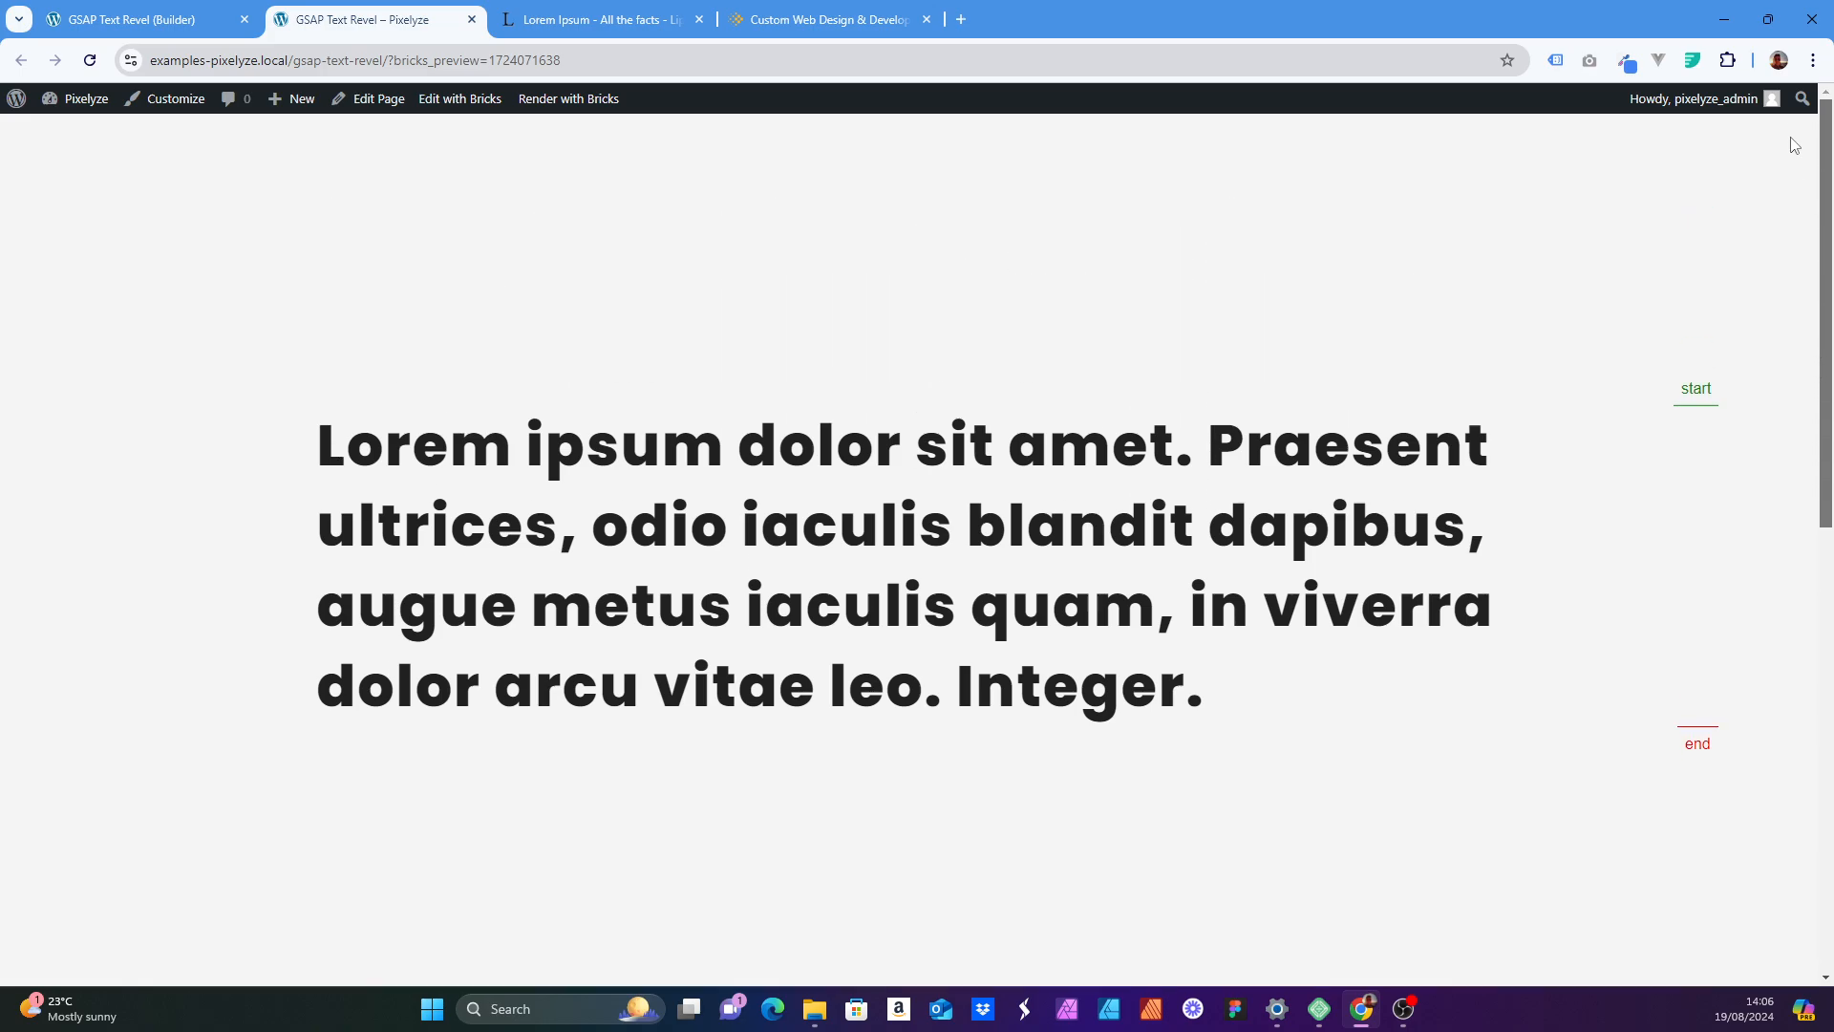
scroll(1830, 233, "down", 1)
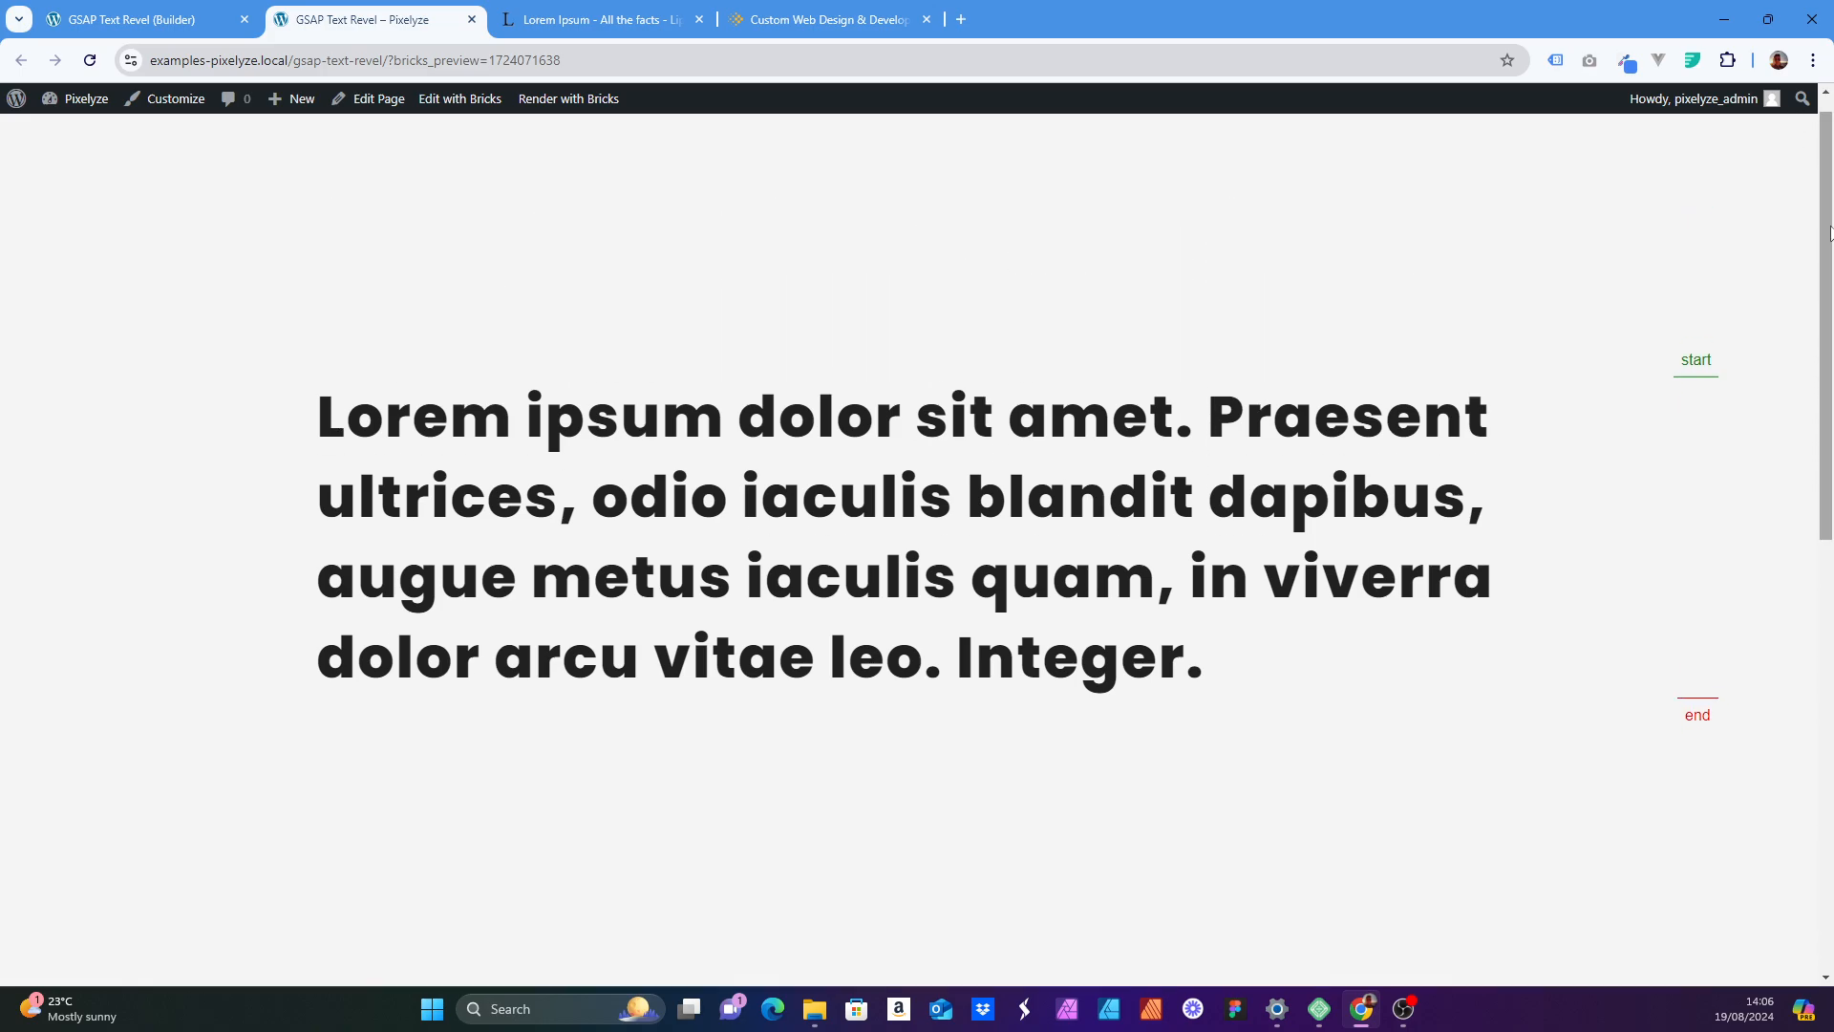
- Return to the builder, set the Dark-text timeline's scroll start to "top 30%", and save the timeline and page
left_click(133, 20)
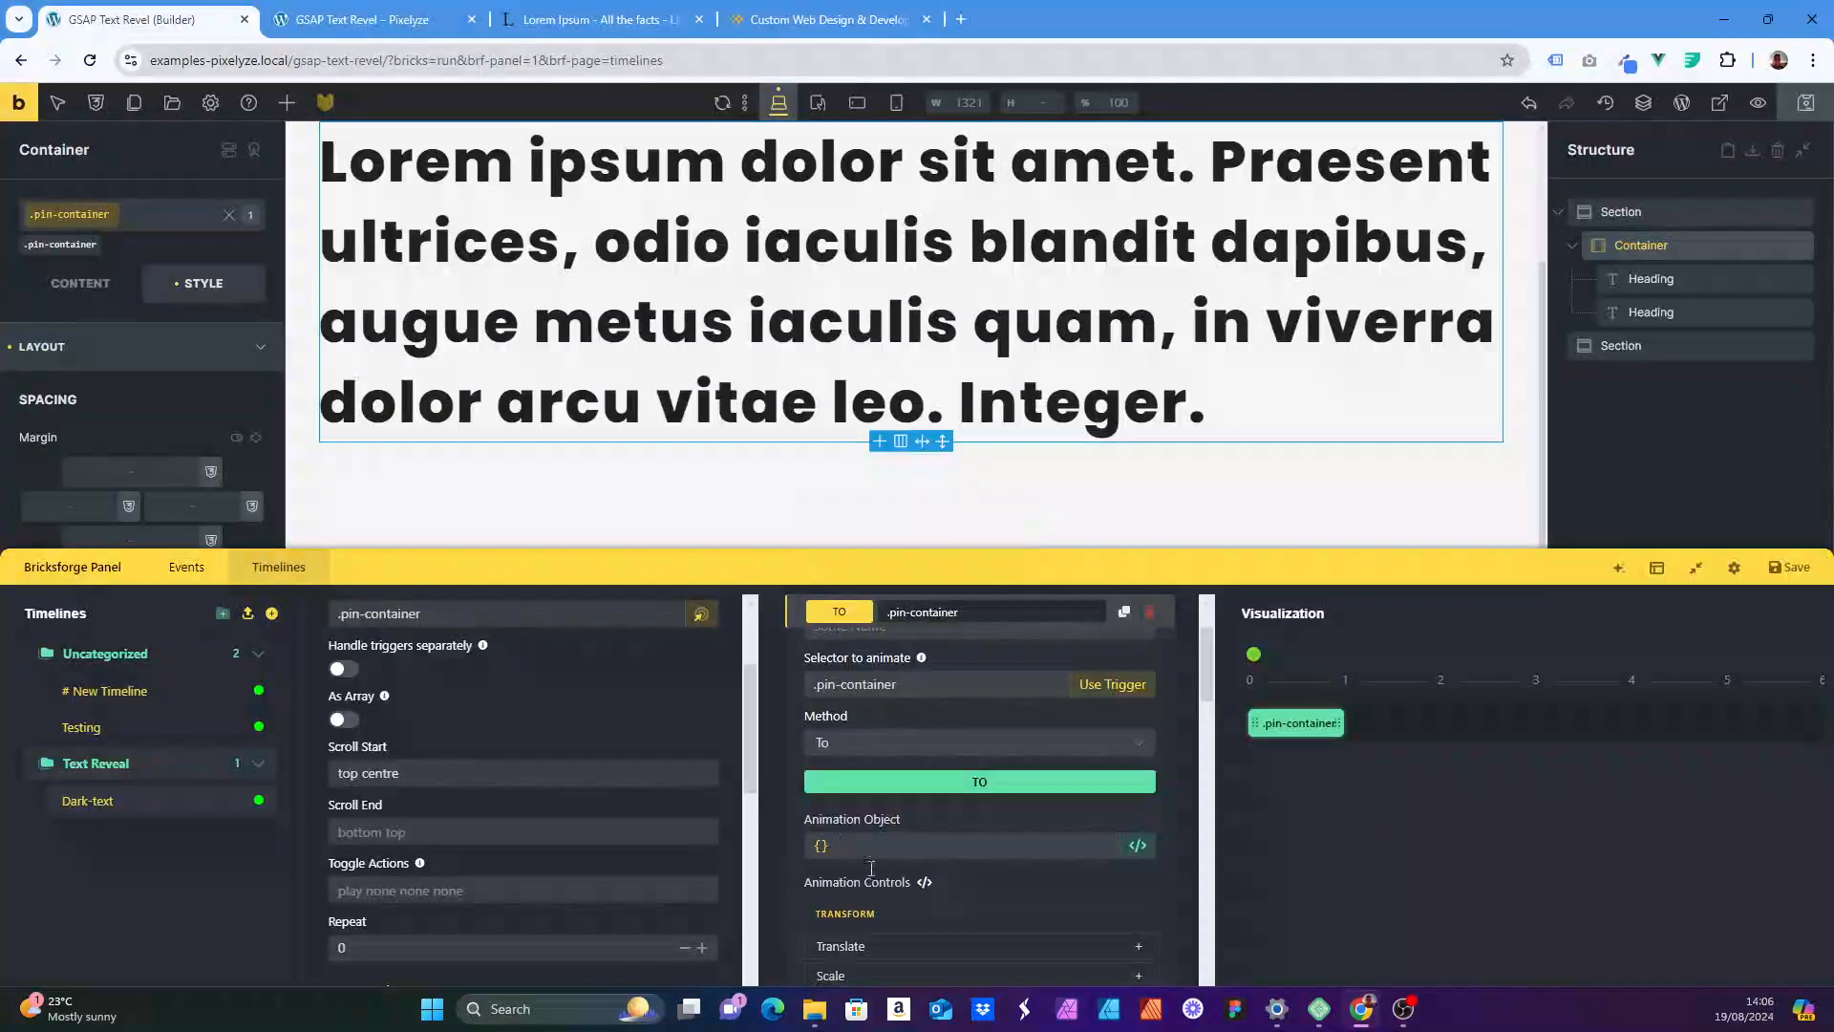
left_click(398, 773)
left_click_drag(398, 774, 363, 773)
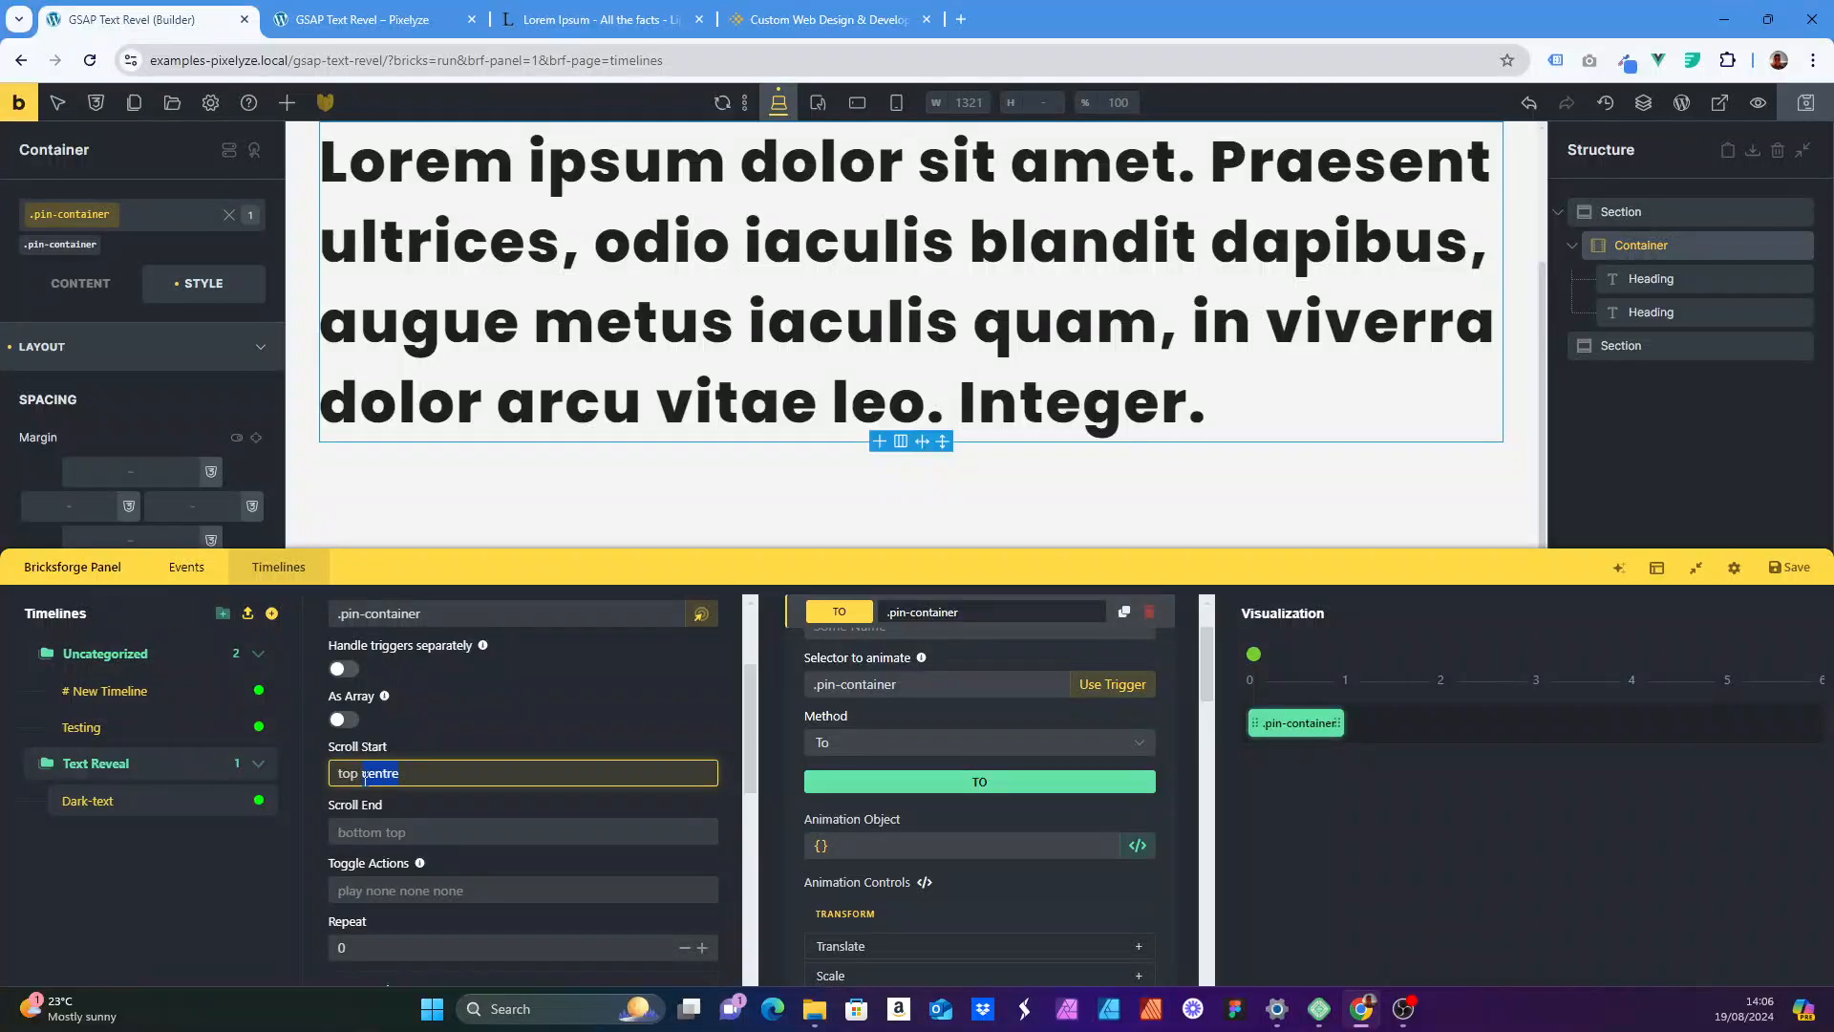
type("ce")
double_click(430, 781)
type("30")
left_click(1794, 568)
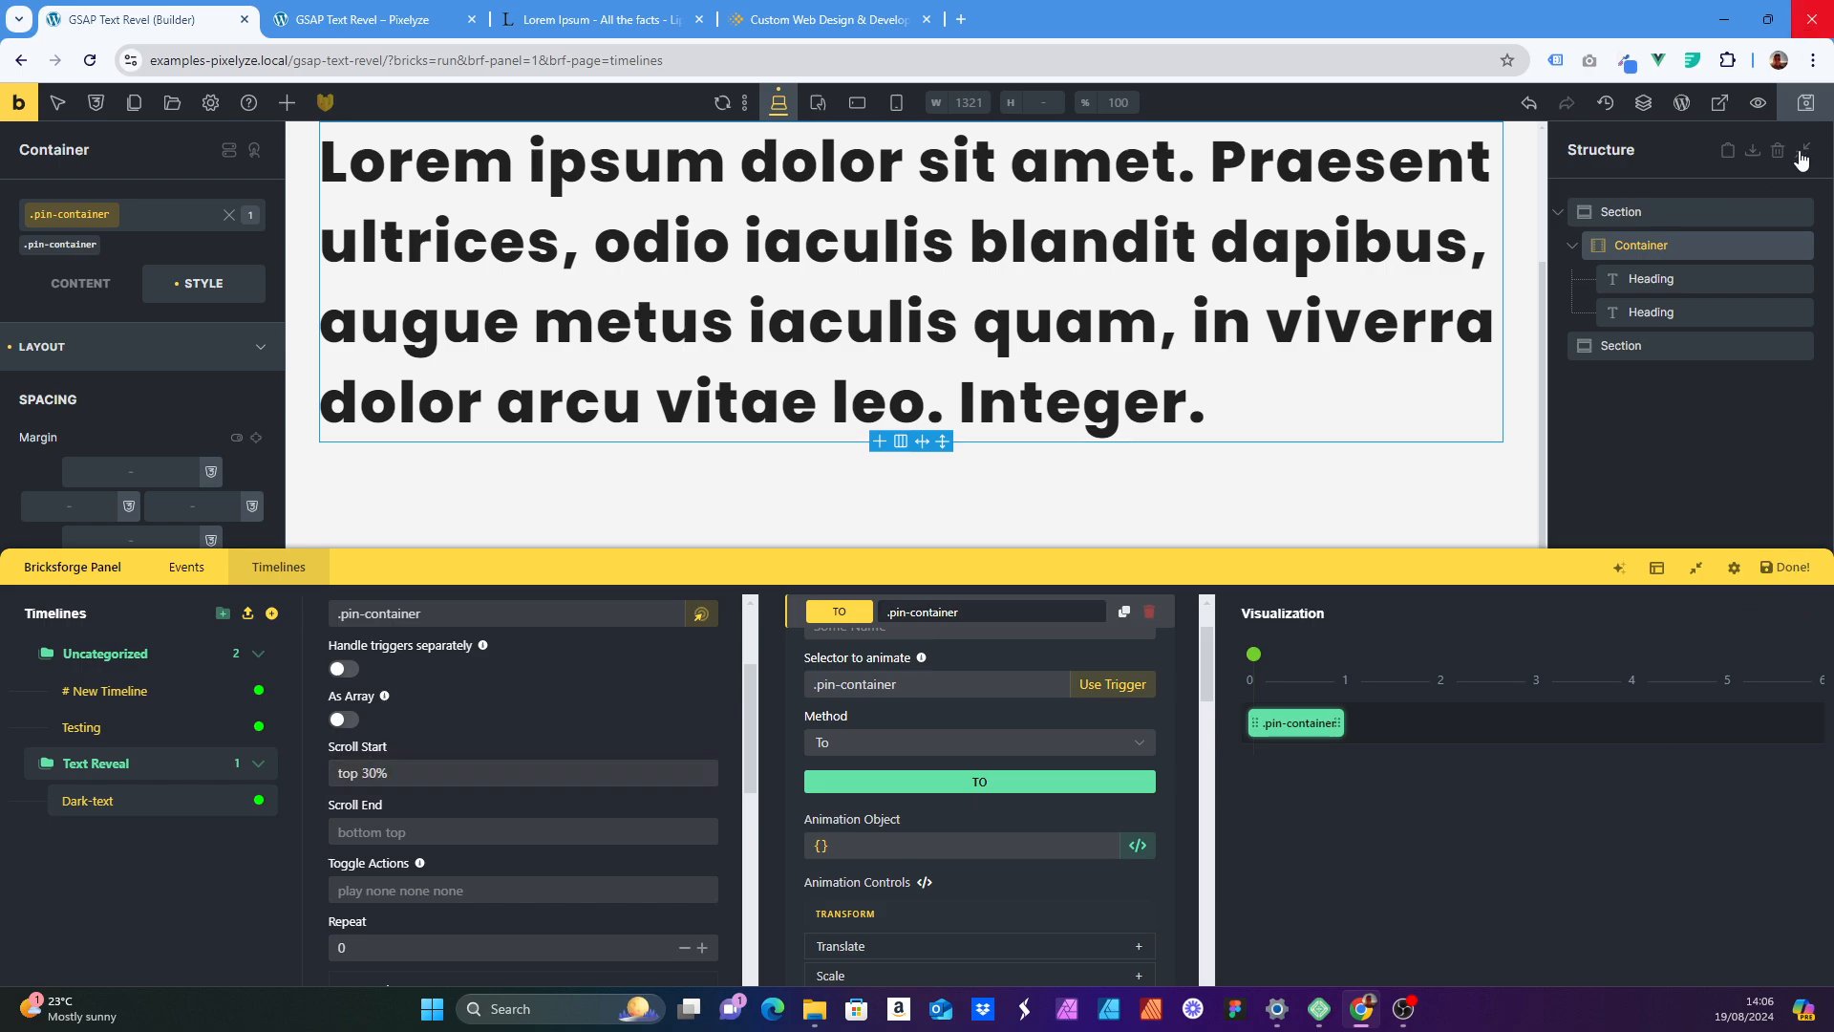
left_click(1803, 98)
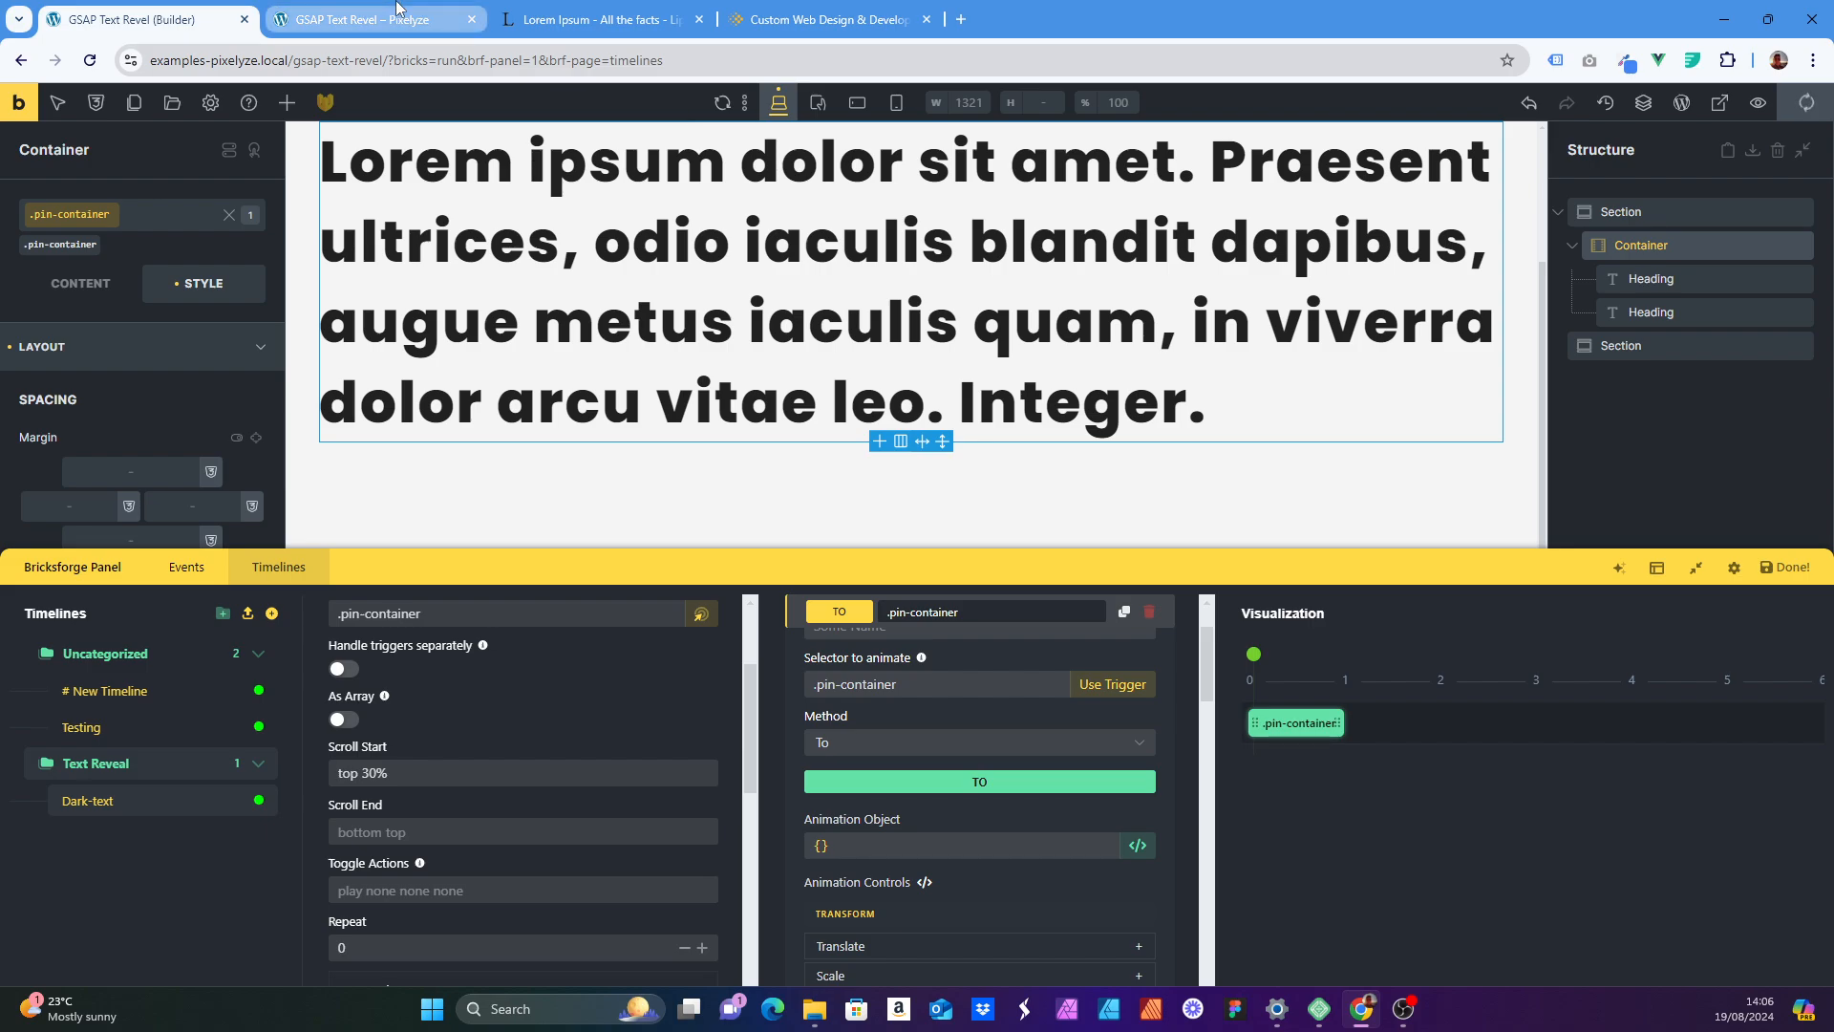
- Scroll the page preview to test where the "top 30%" start triggers the background animation
left_click(352, 21)
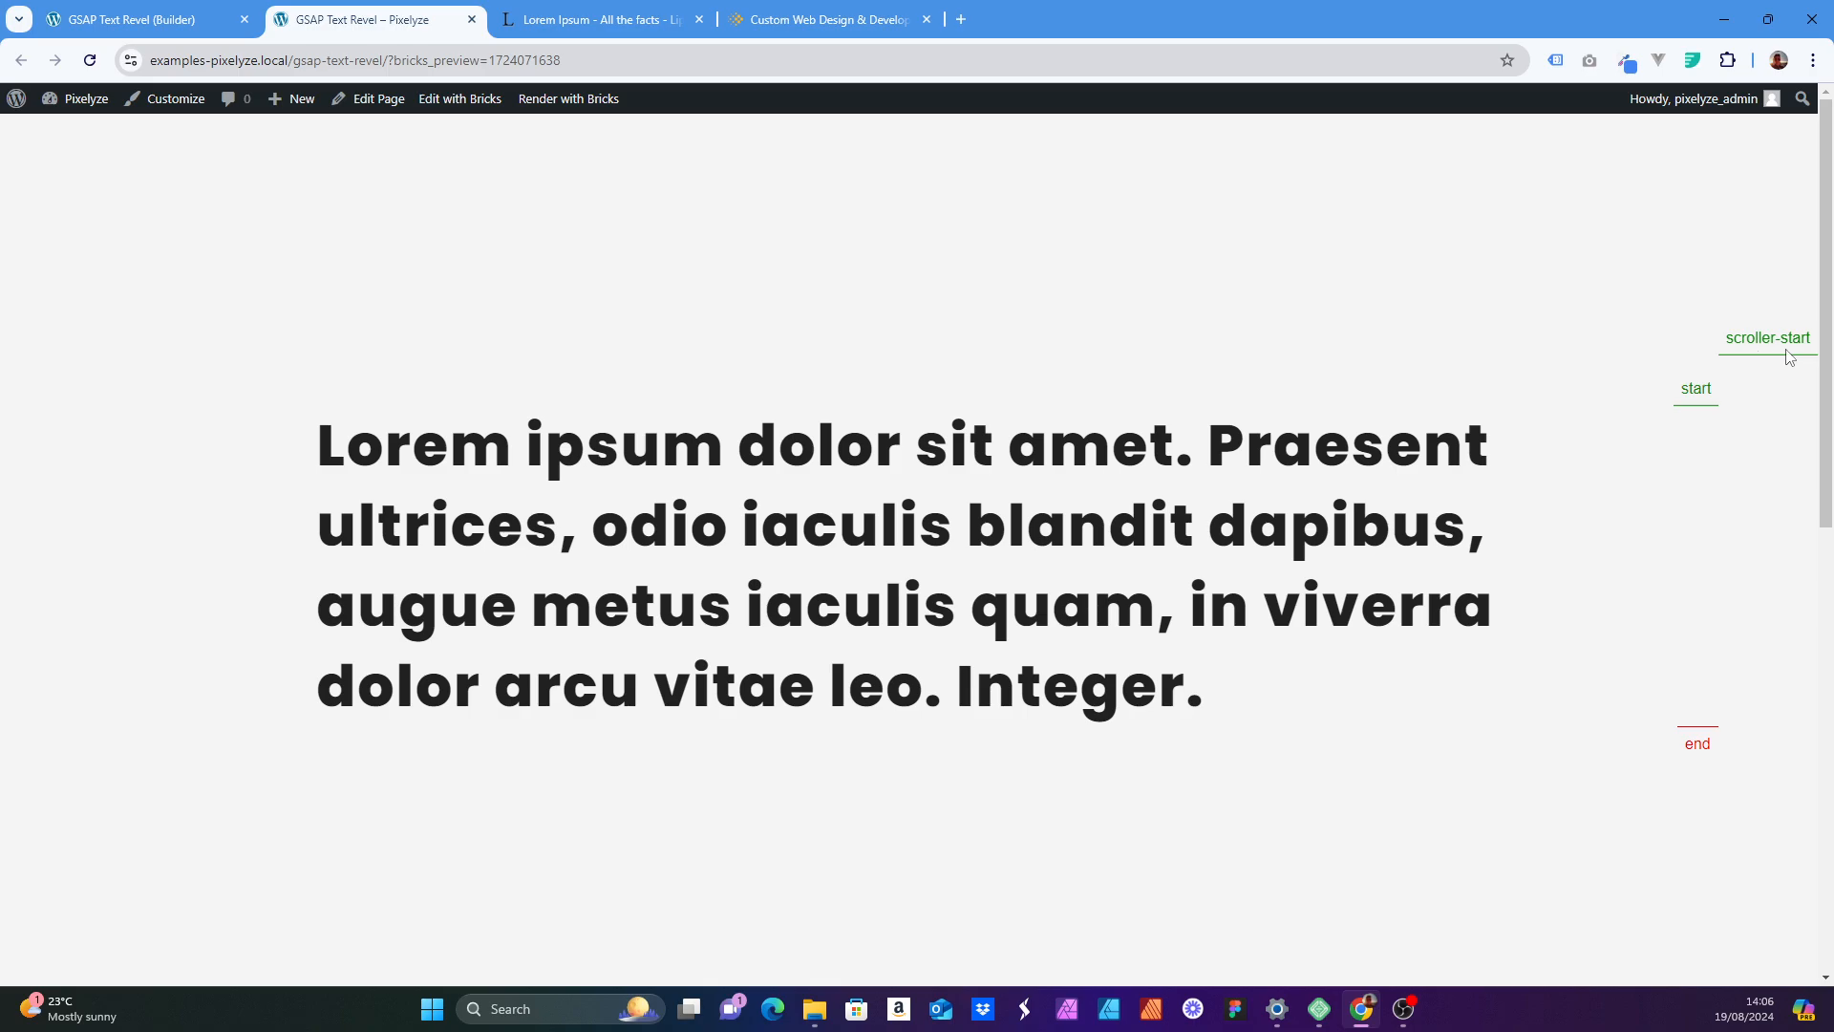
left_click_drag(1826, 155, 1818, 116)
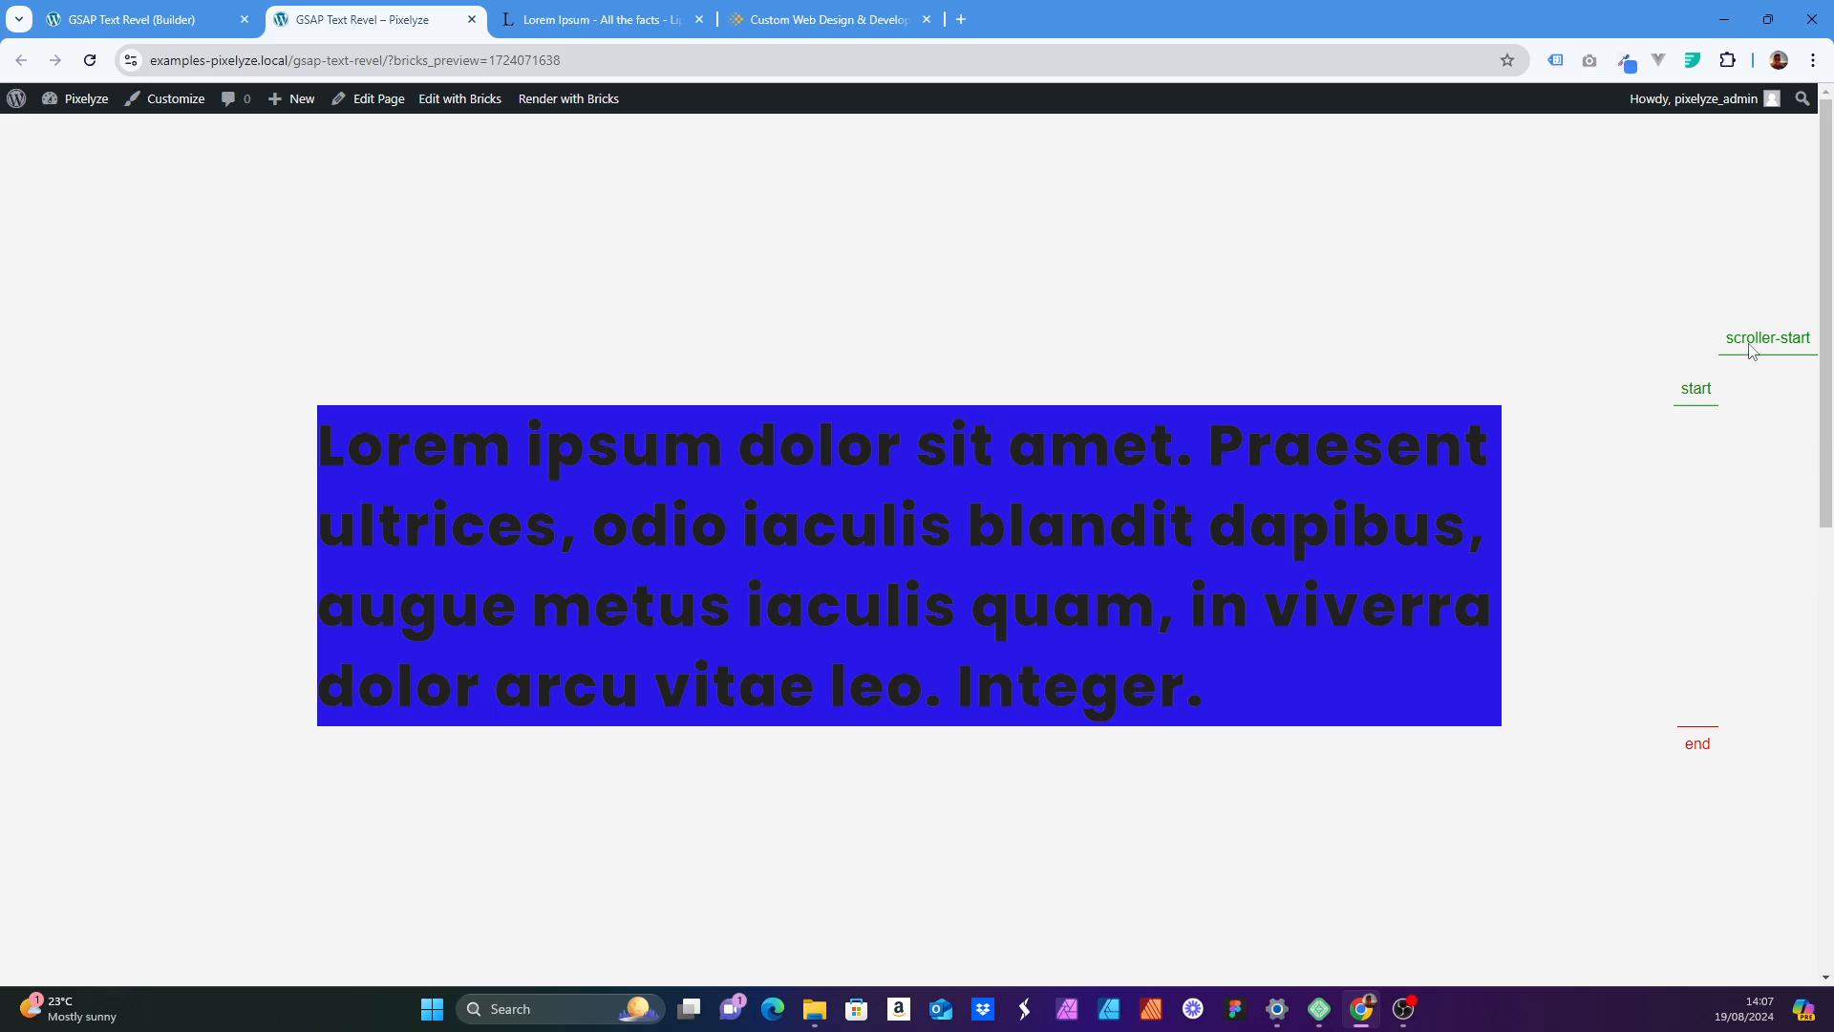
- Back in the builder, set the Dark-text timeline's scroll start to "top 40px" and save
left_click(191, 9)
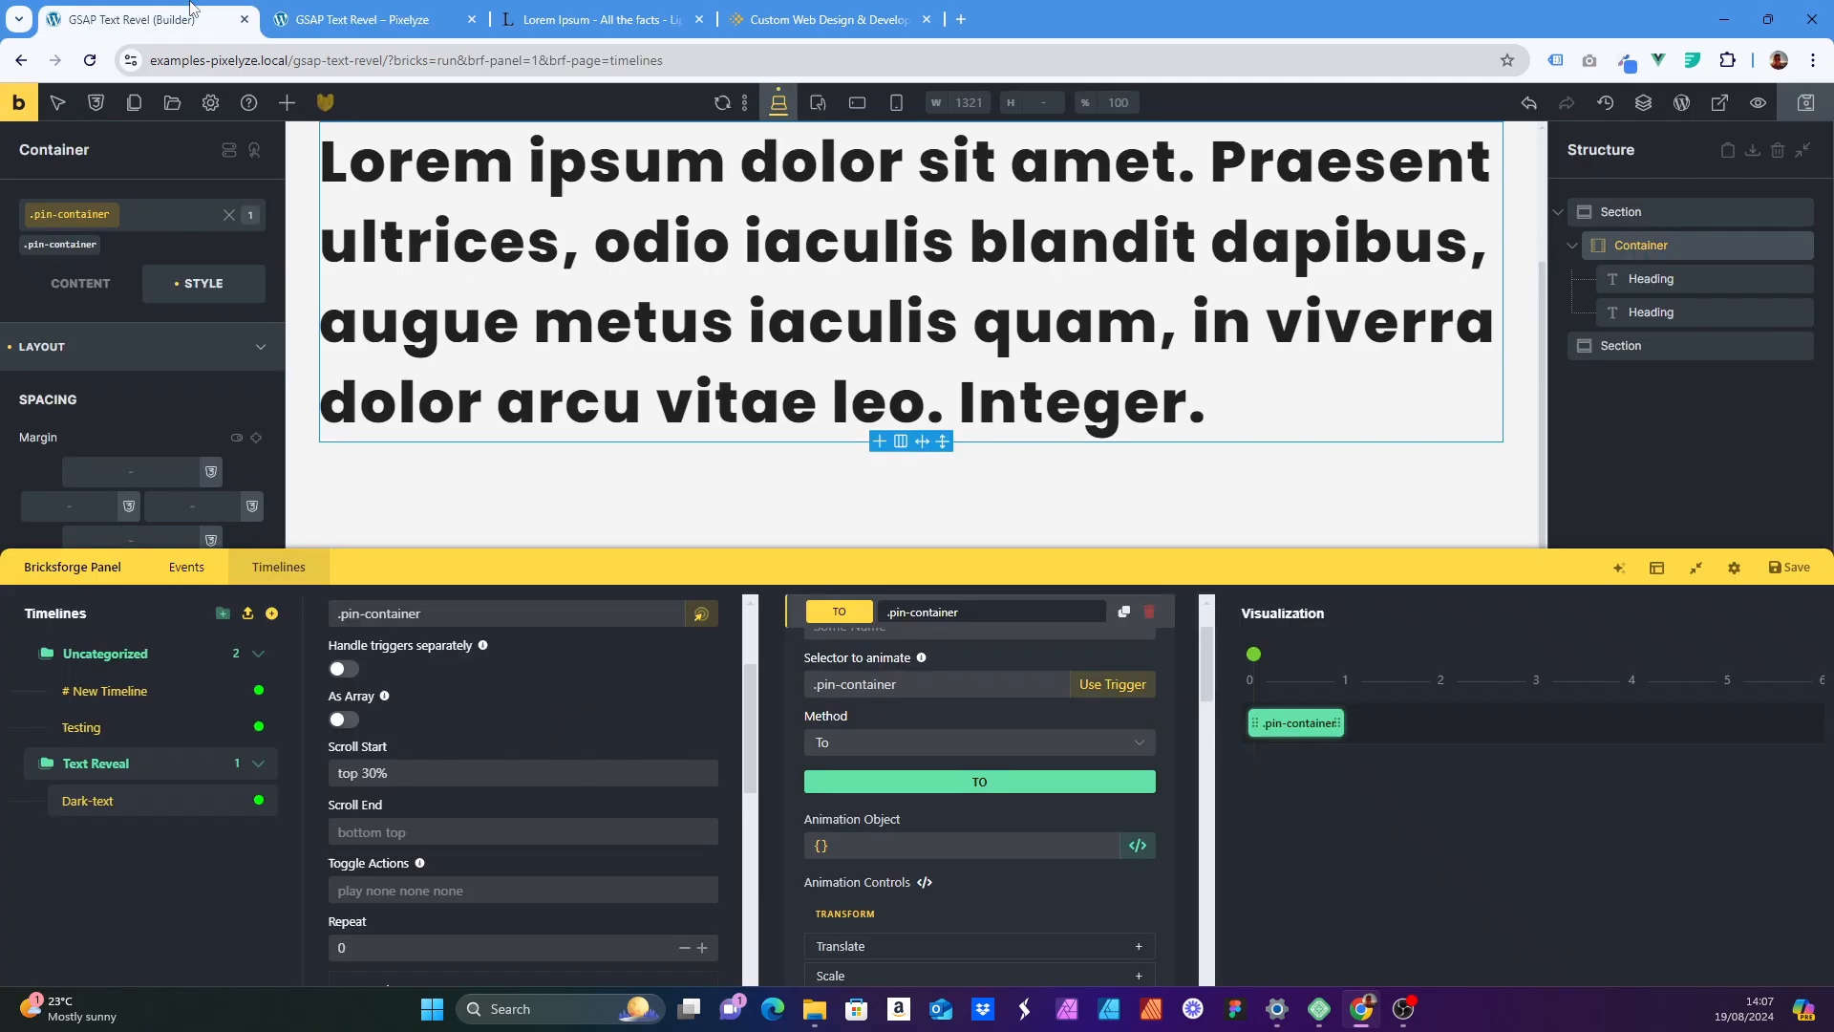
left_click(354, 781)
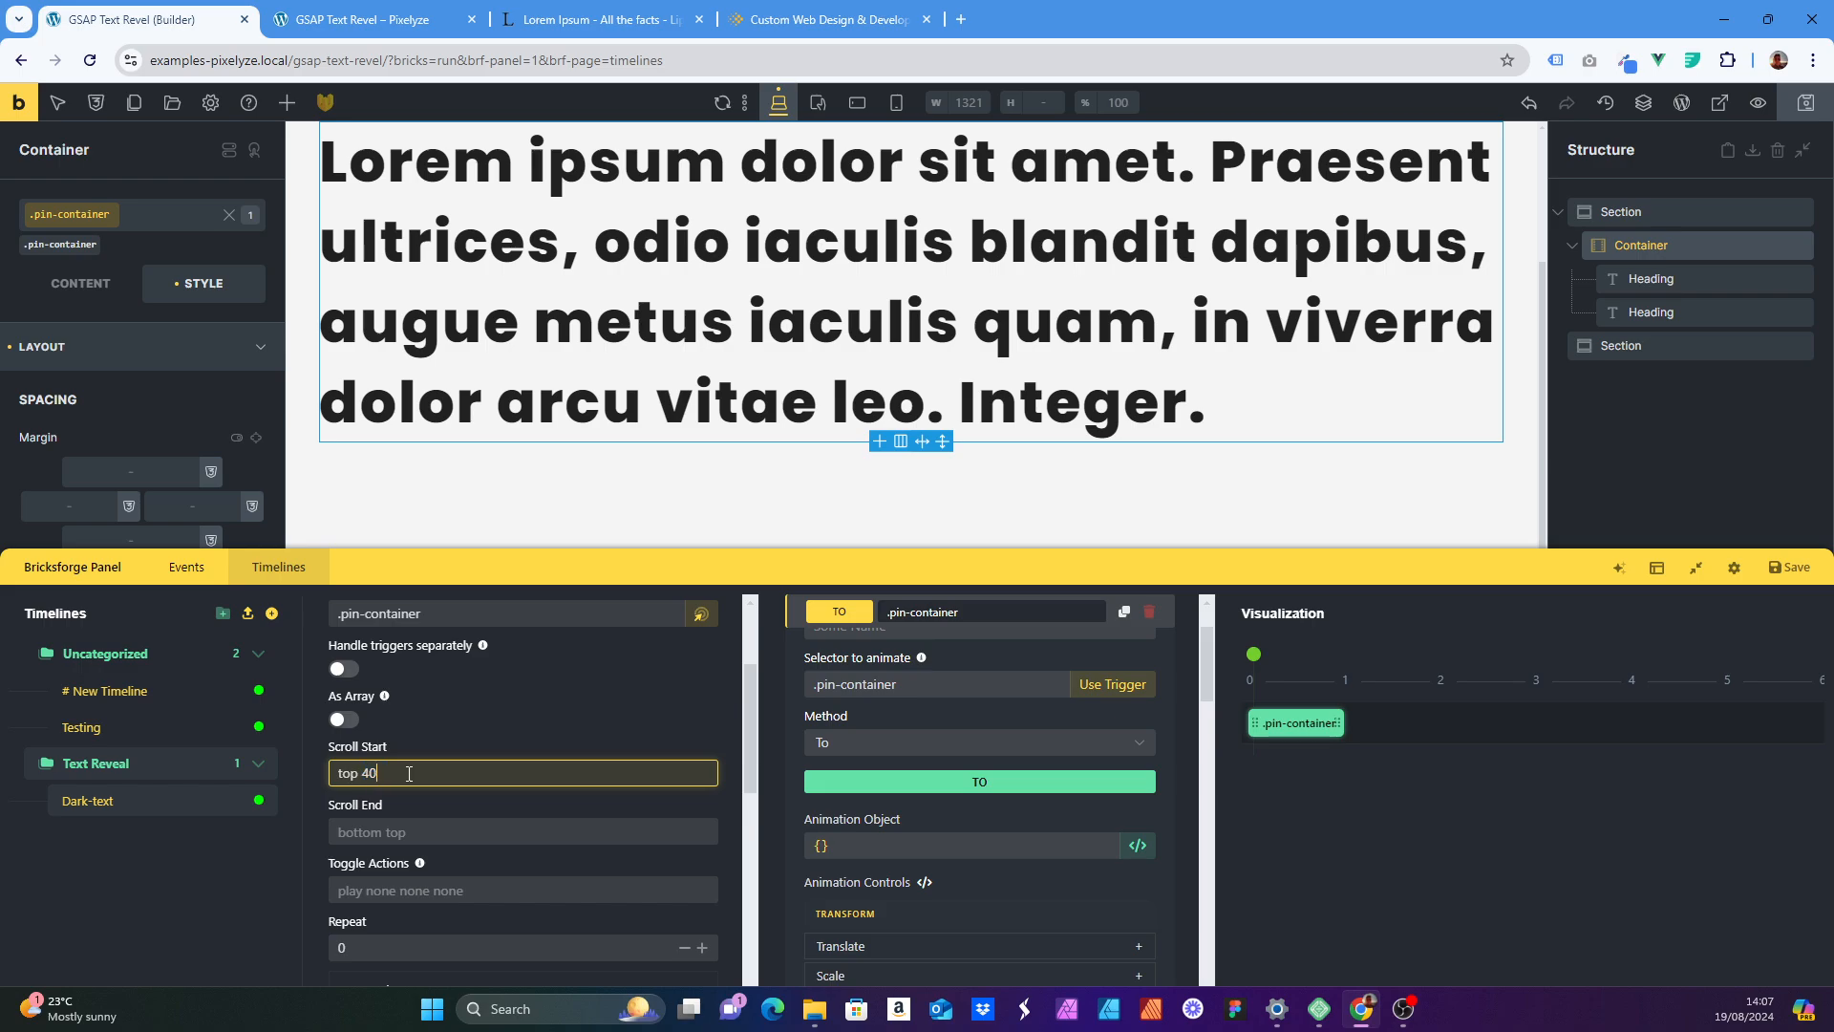
left_click(1812, 573)
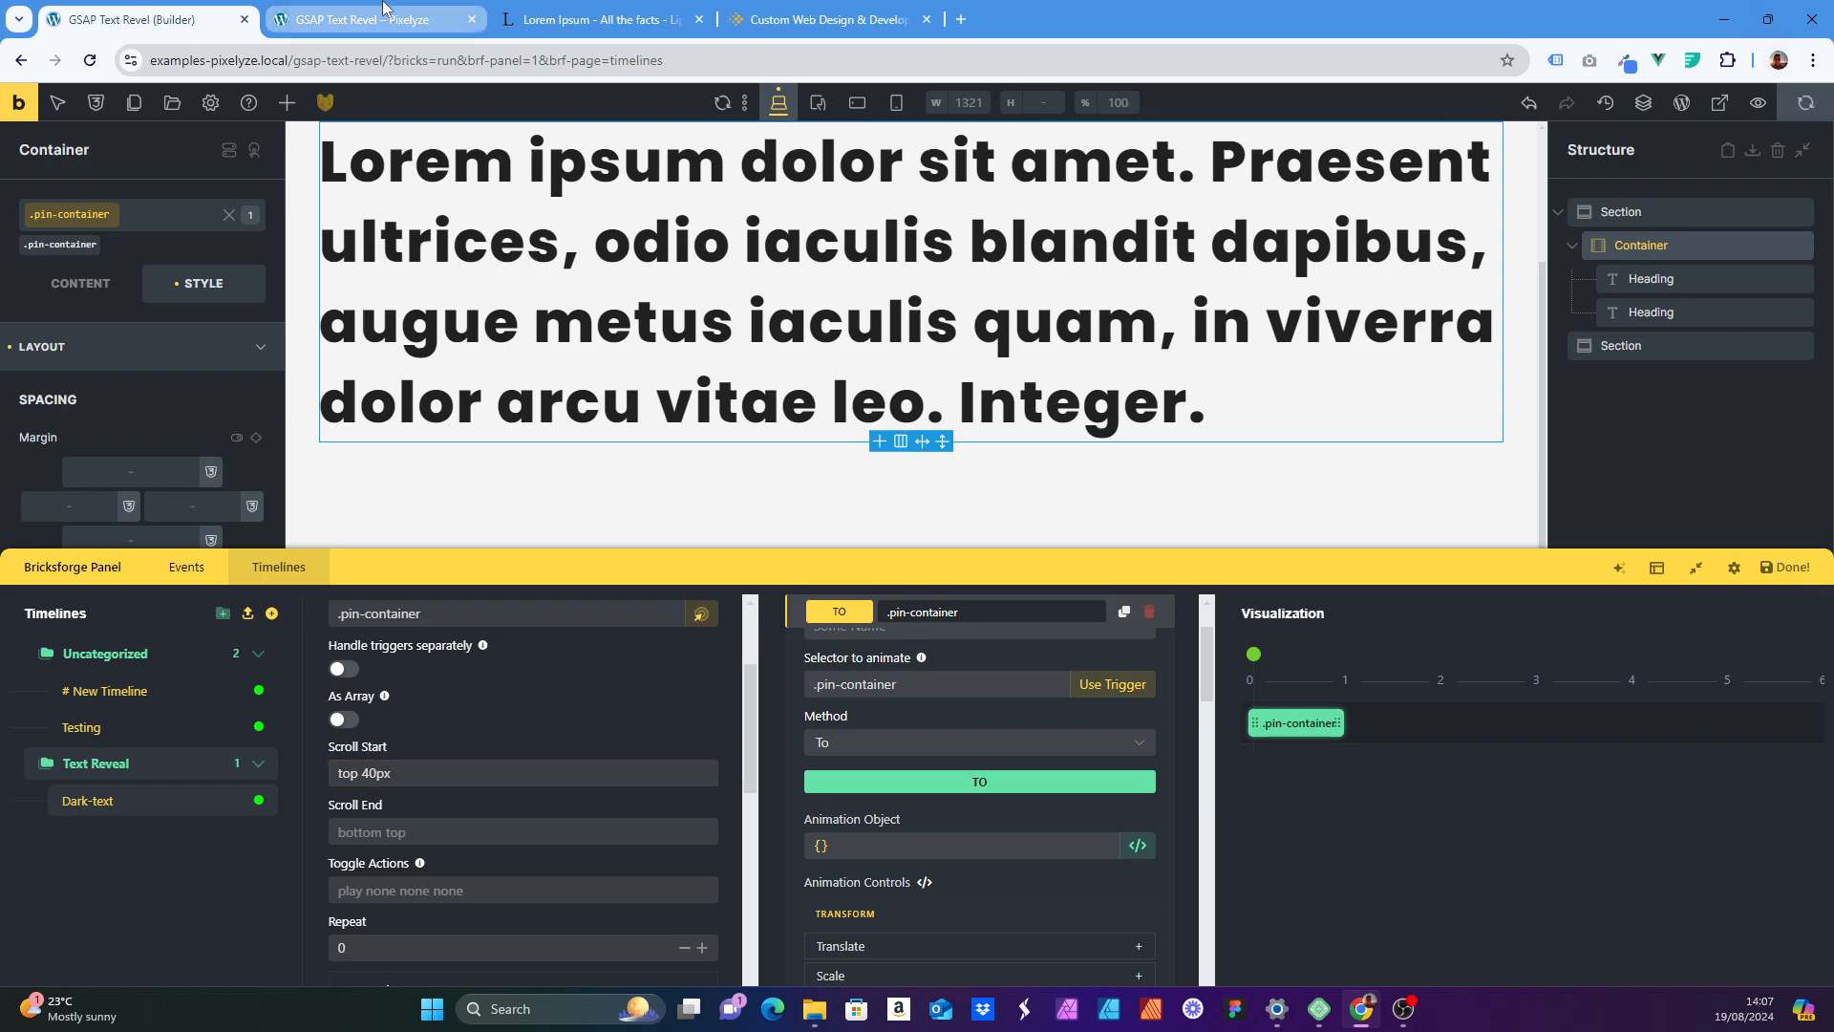
- Test the "top 40px" scroll start in the page preview, comparing its scroller line and start marker with the builder setting
mouse_move(386, 8)
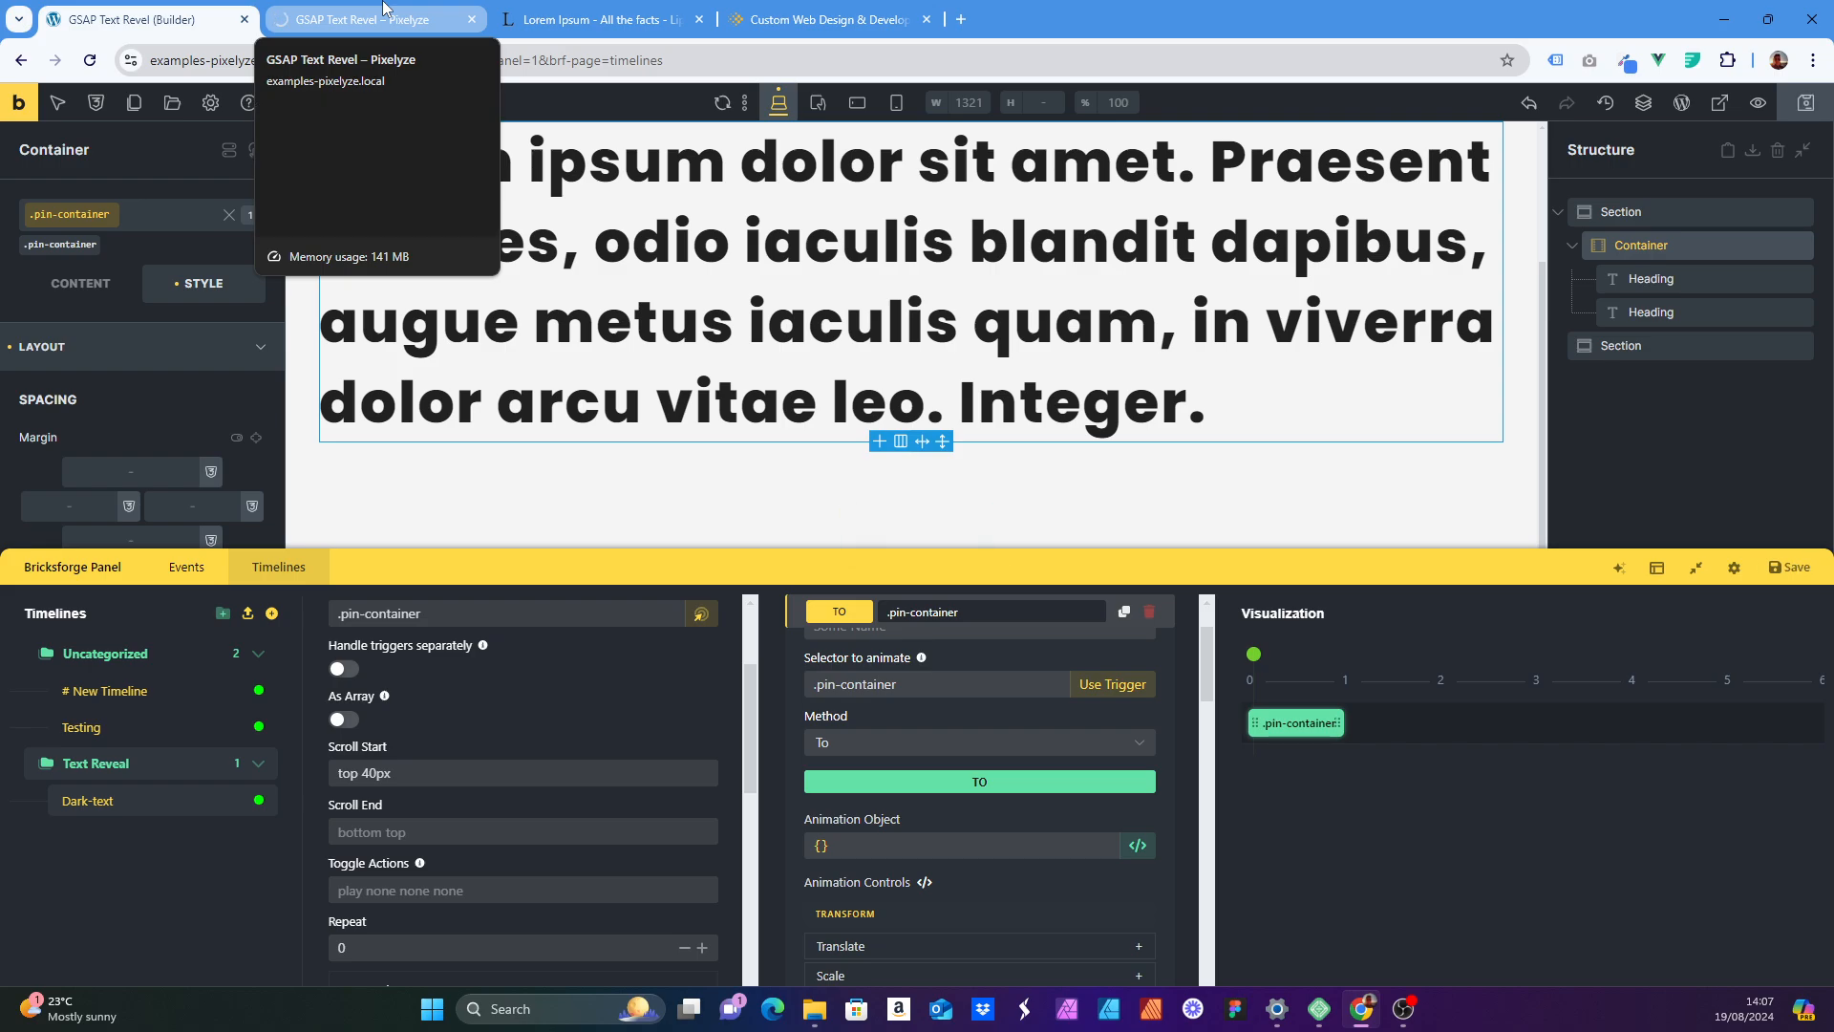
left_click(383, 9)
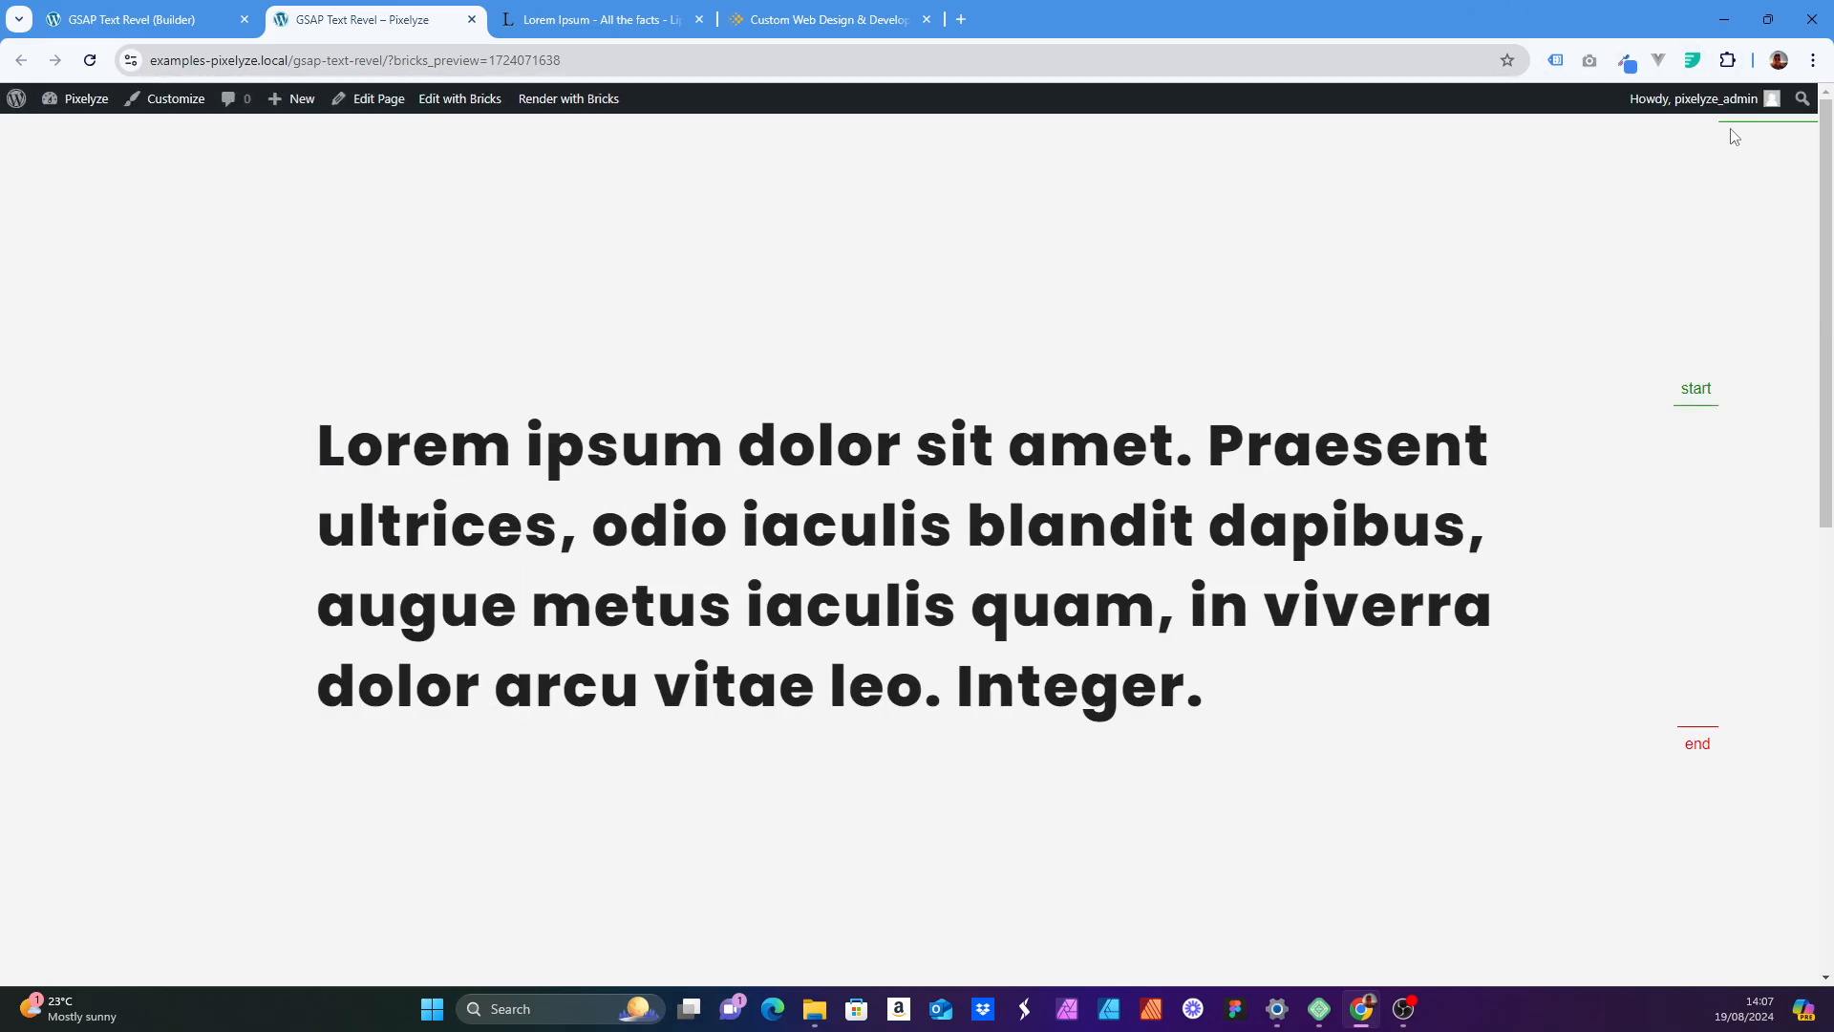
mouse_move(1681, 105)
left_click_drag(1828, 247, 1826, 315)
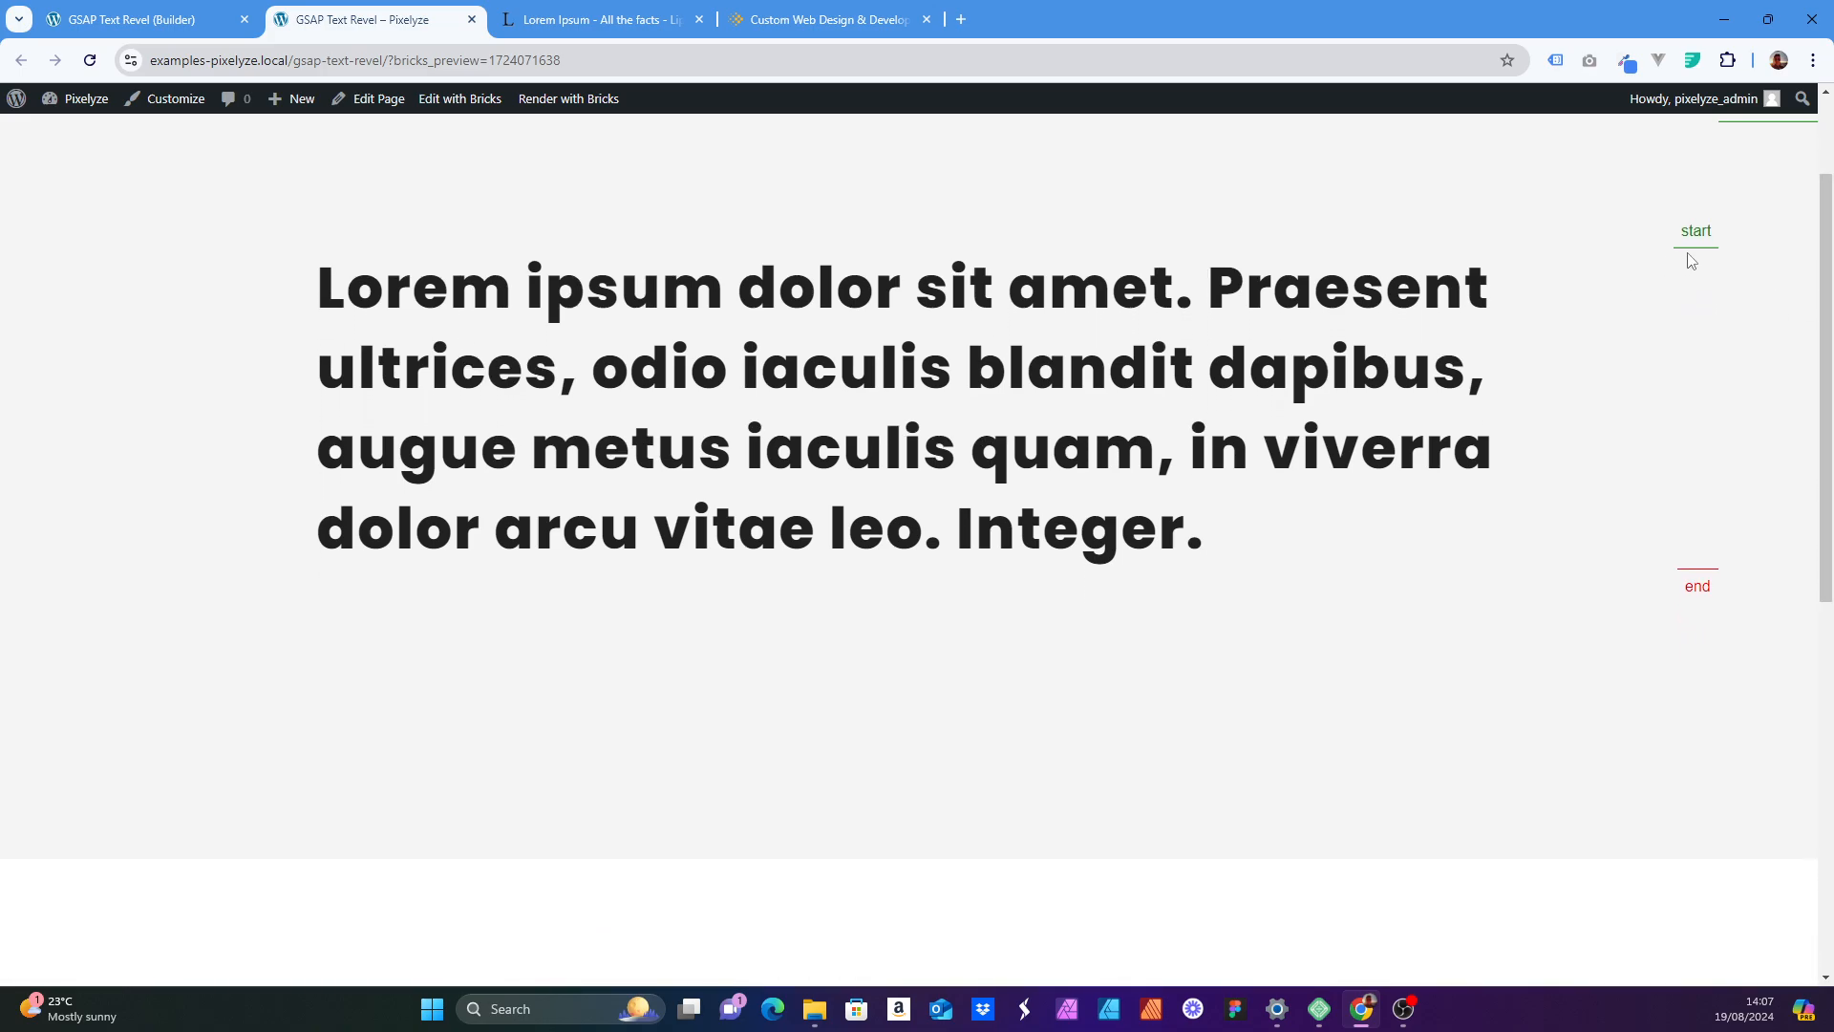
left_click(134, 19)
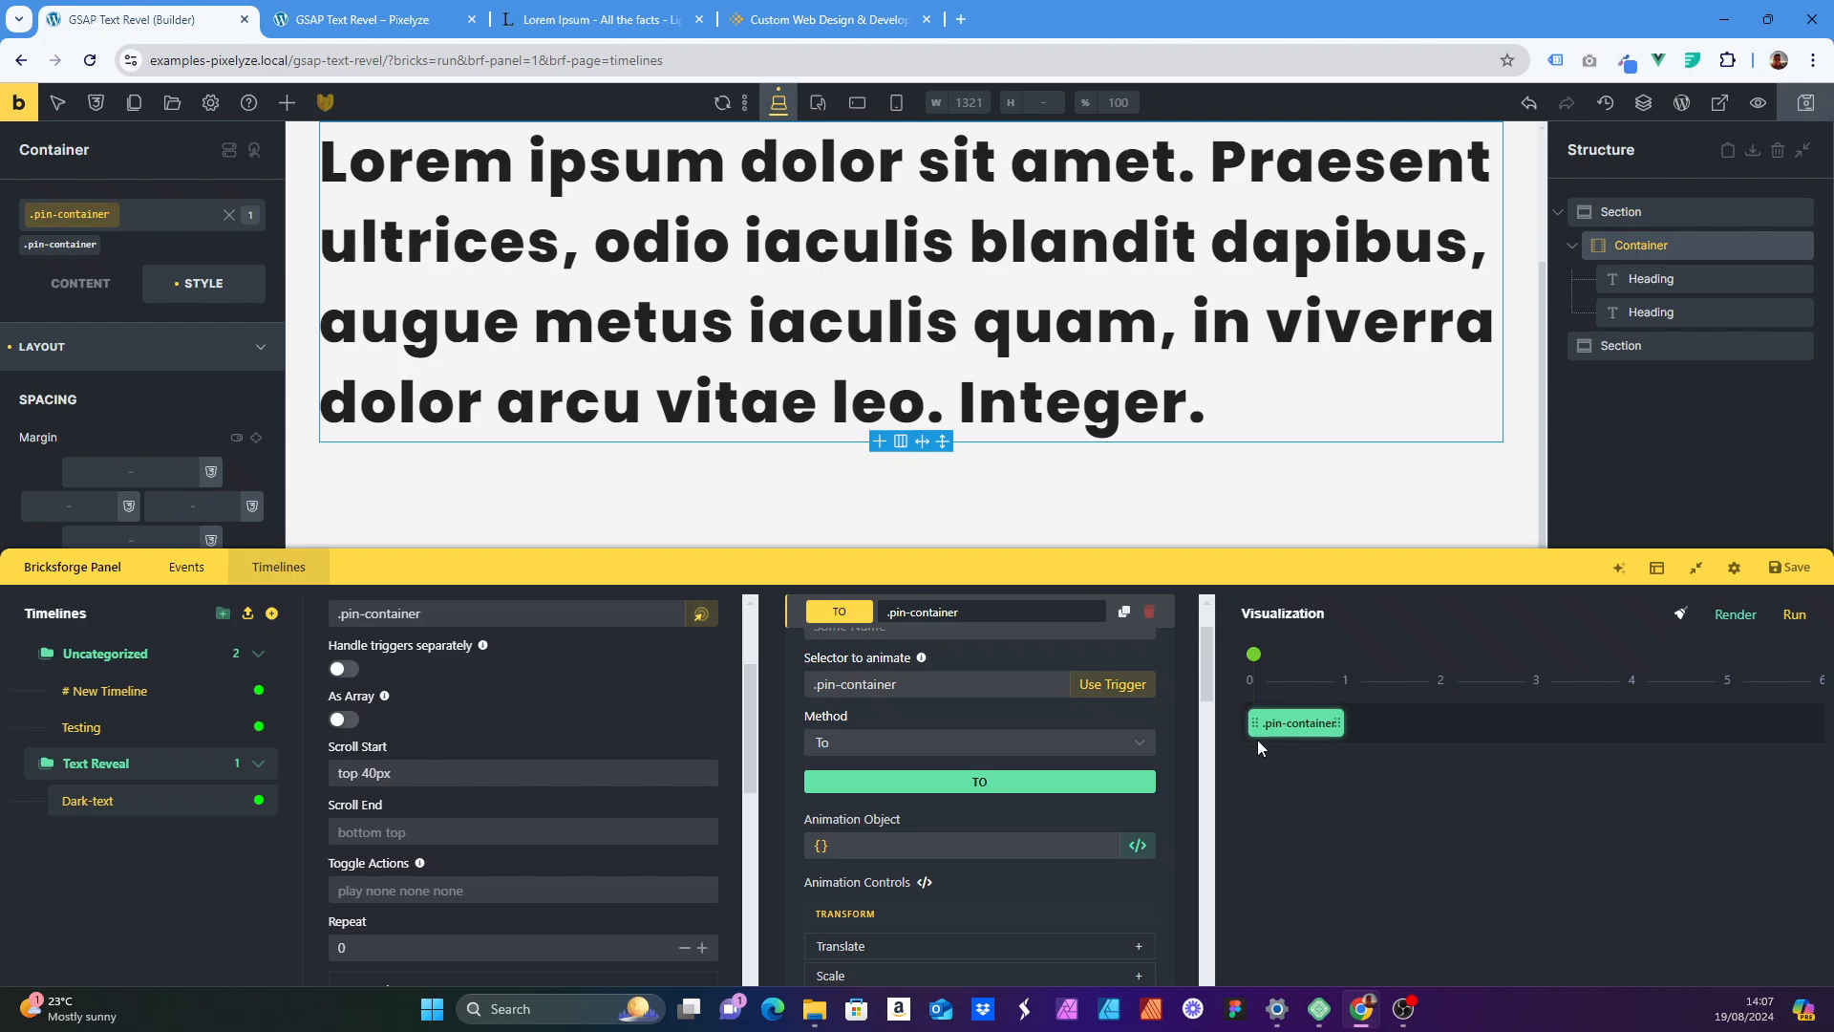
key("ctrl+Tab")
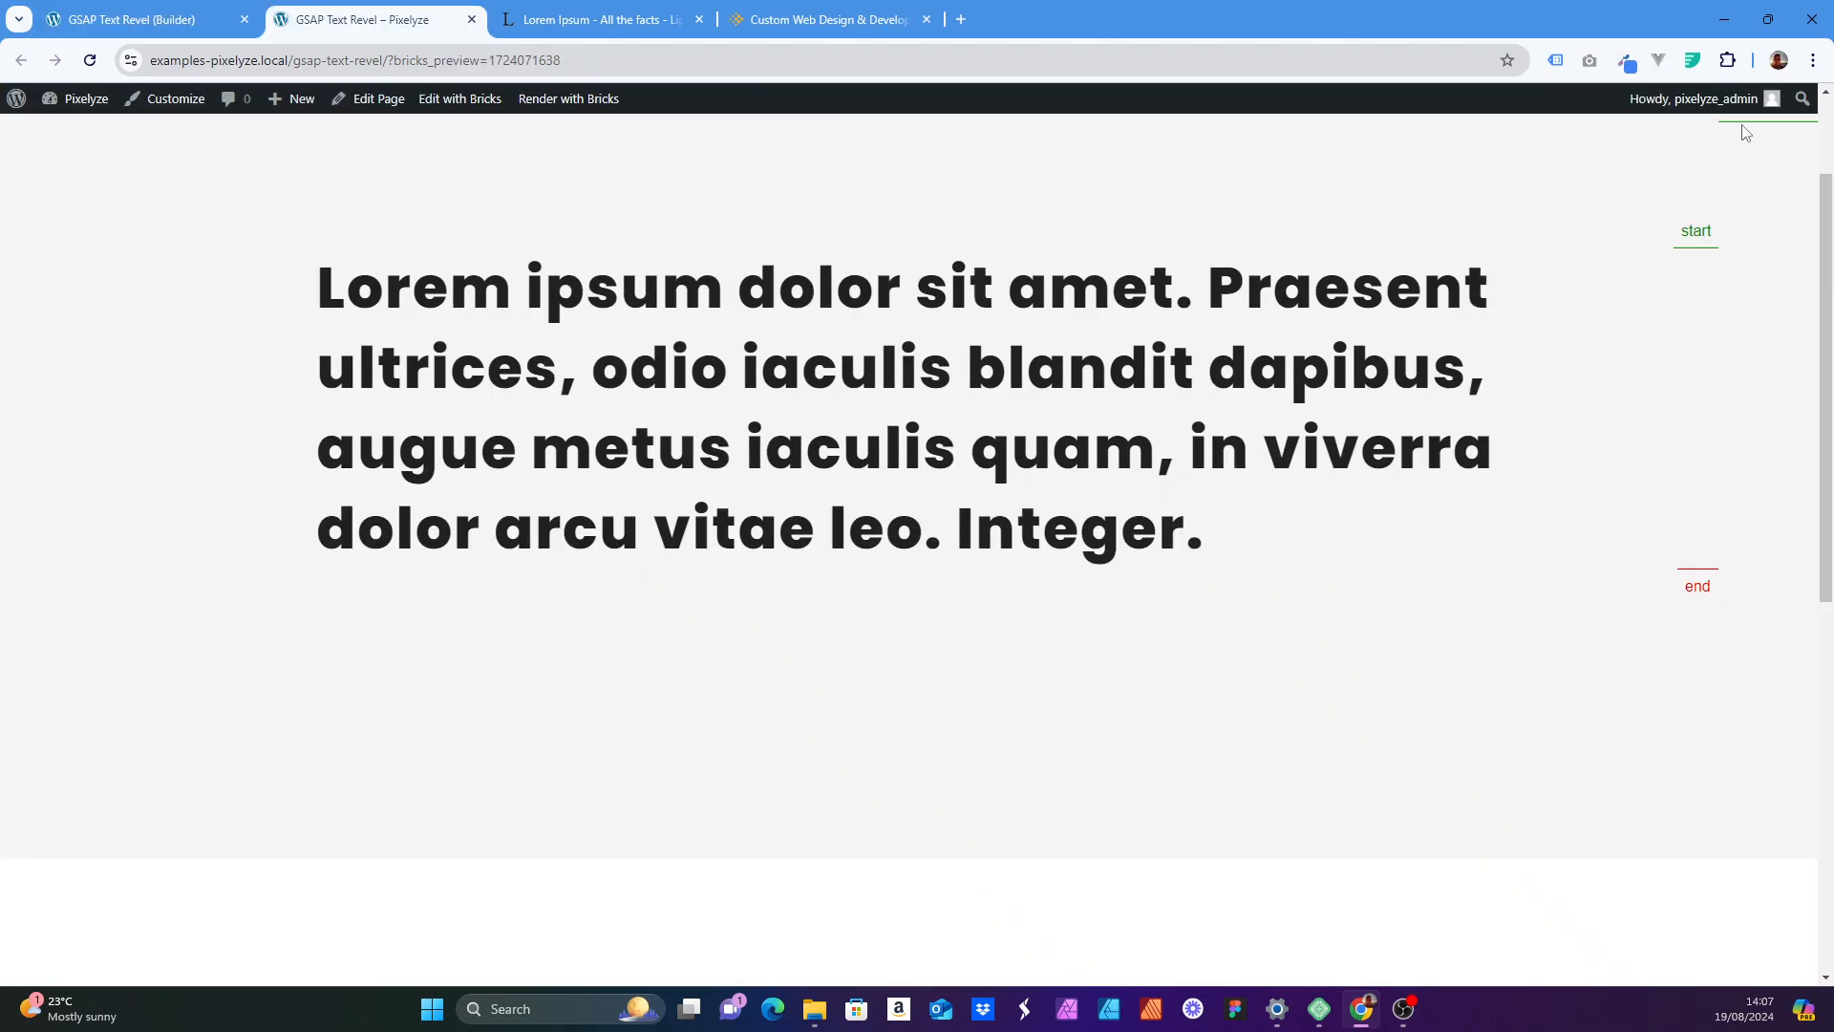
left_click(212, 12)
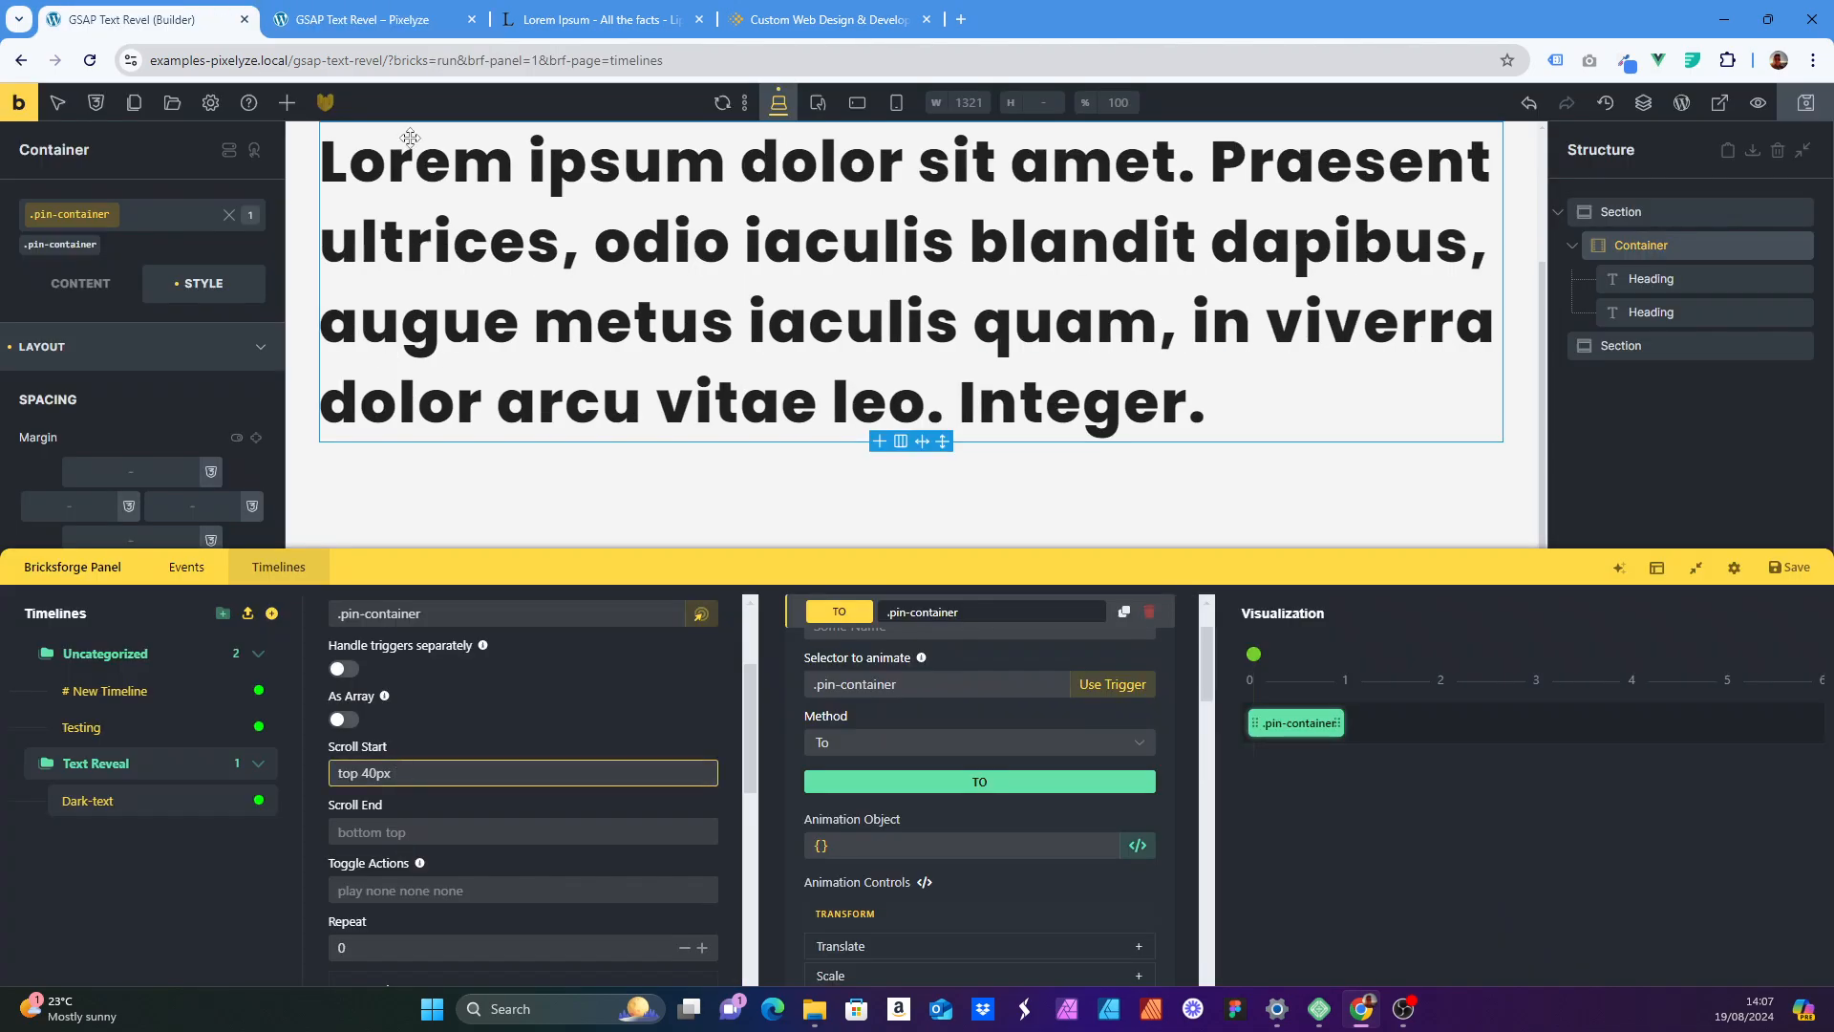
key("ctrl+Tab")
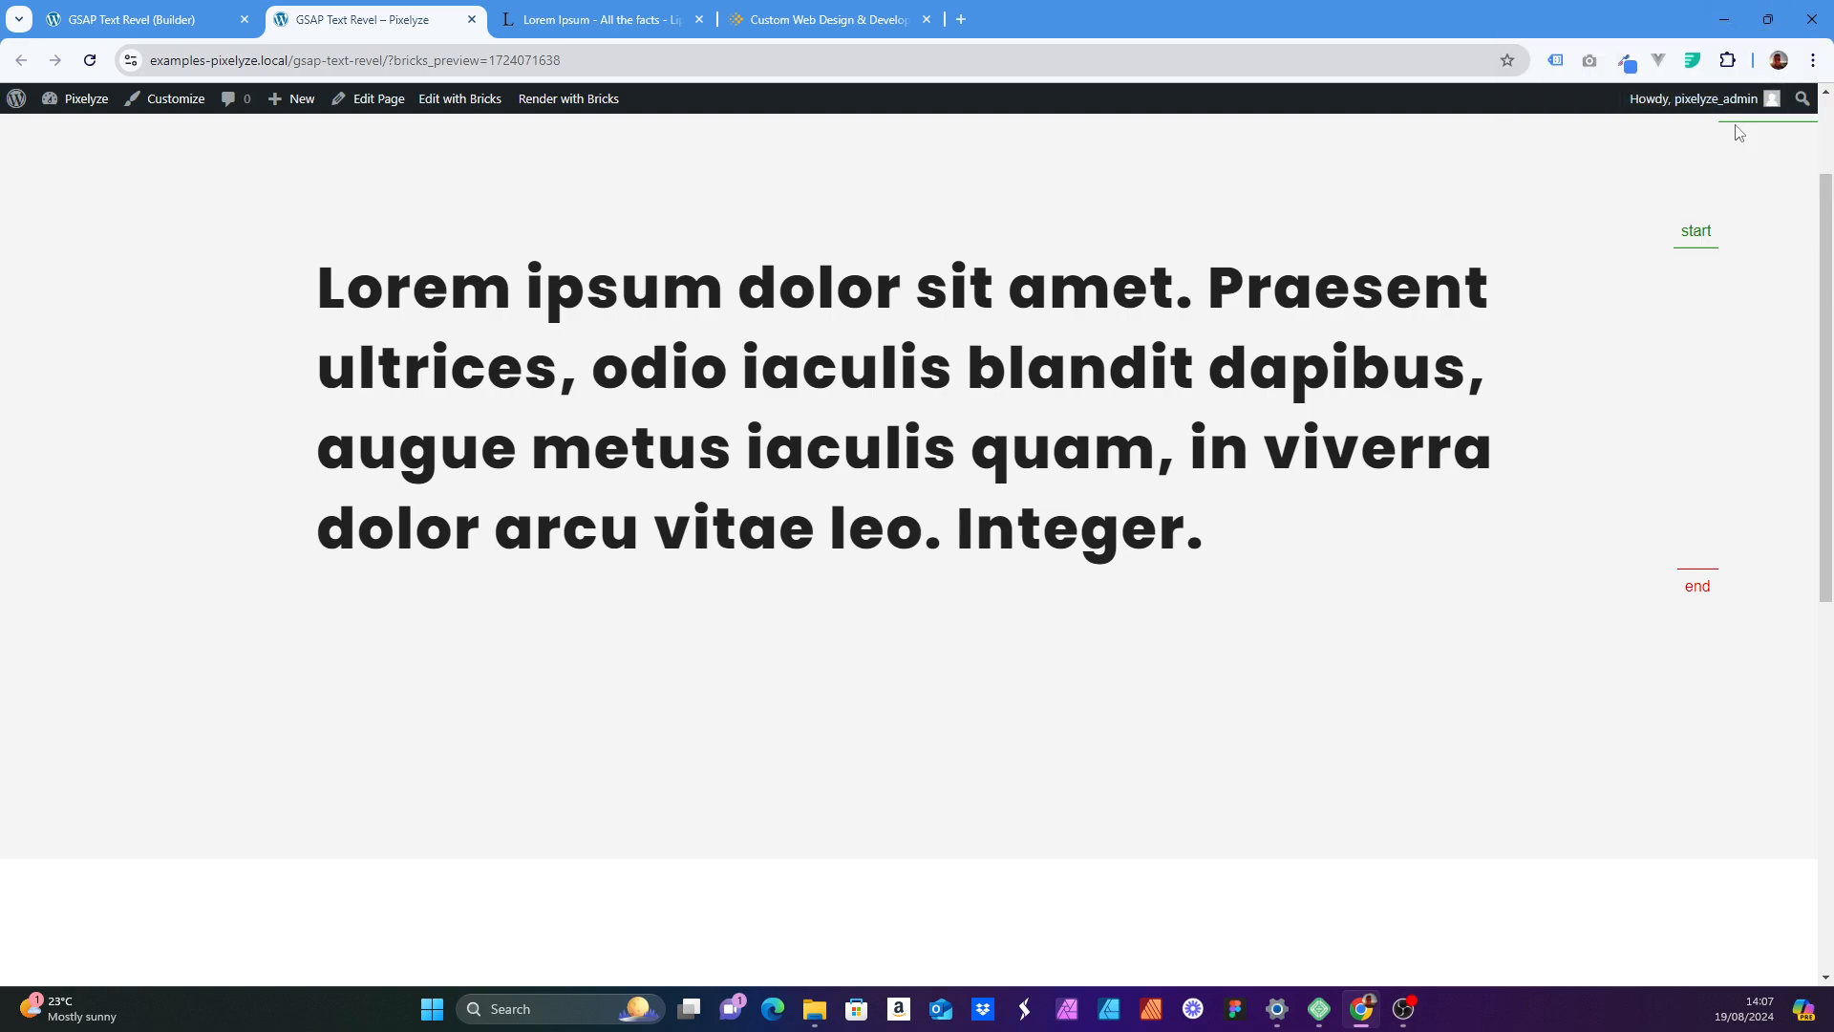
left_click_drag(1829, 239, 1805, 41)
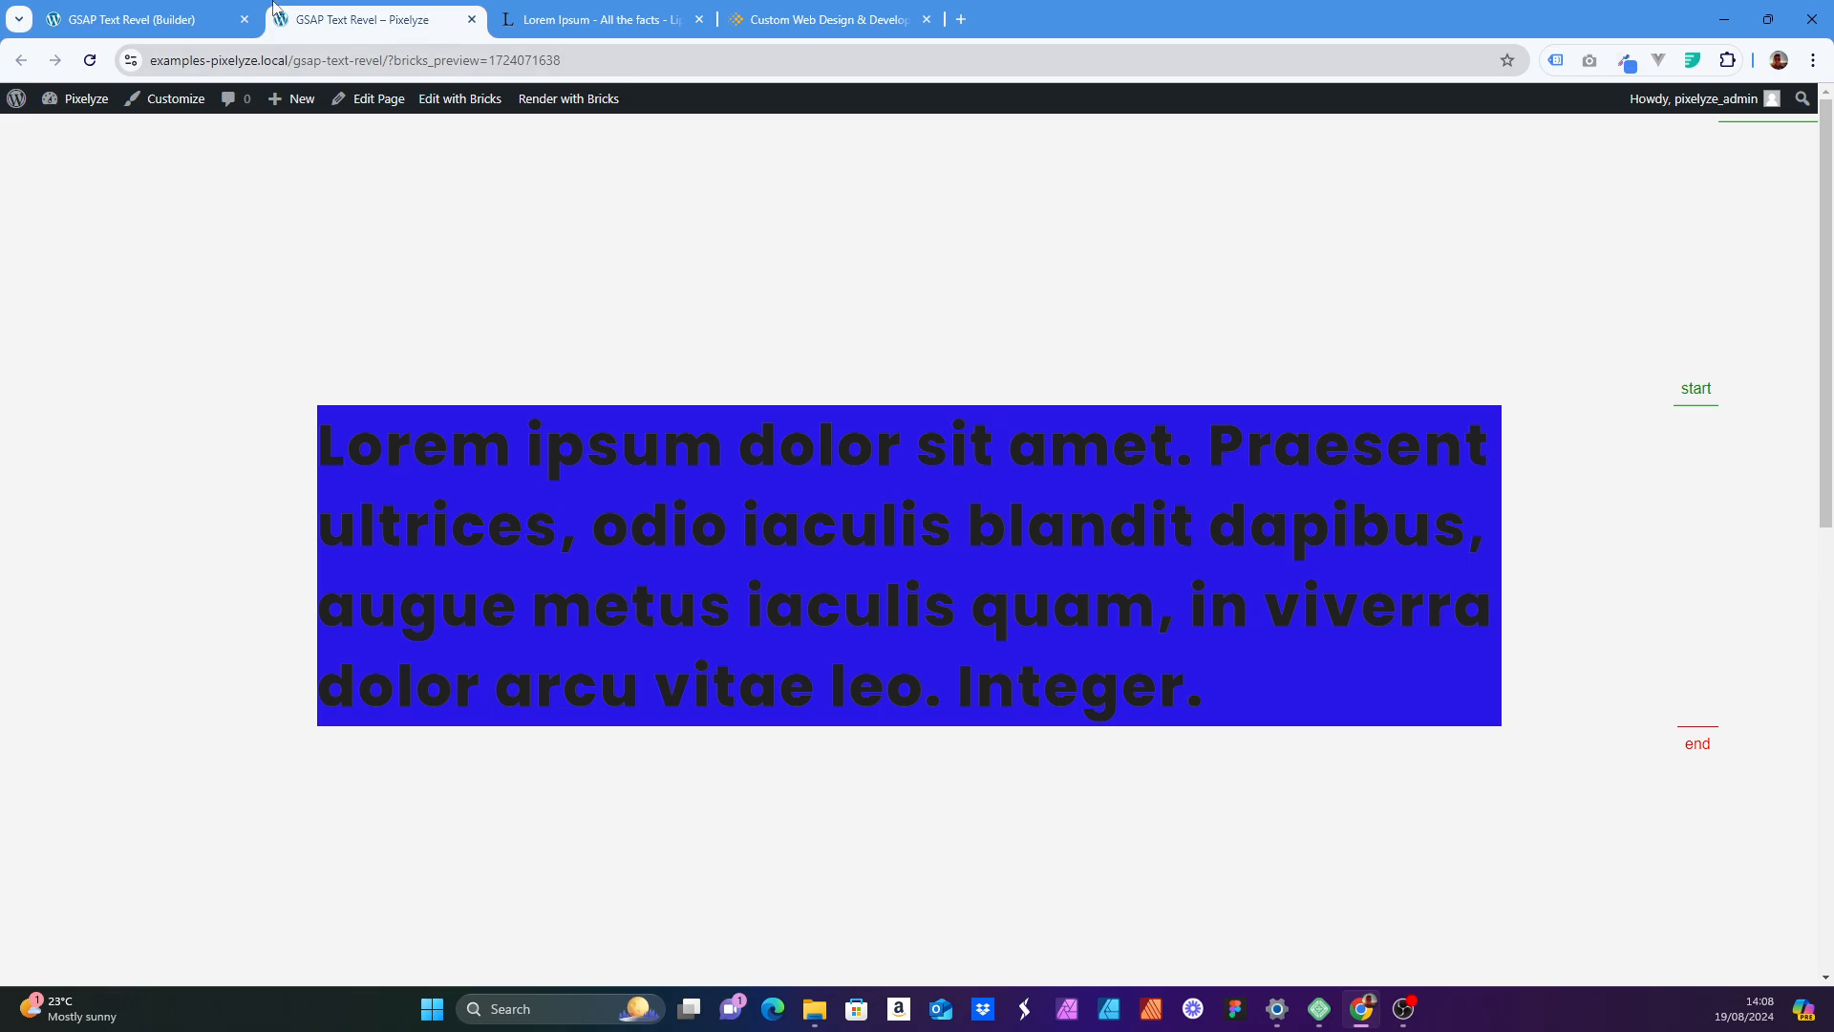
- In the builder, set the Dark-text scroll start to "top" and remove the .pin-container animation's background color
left_click(238, 19)
left_click(415, 770)
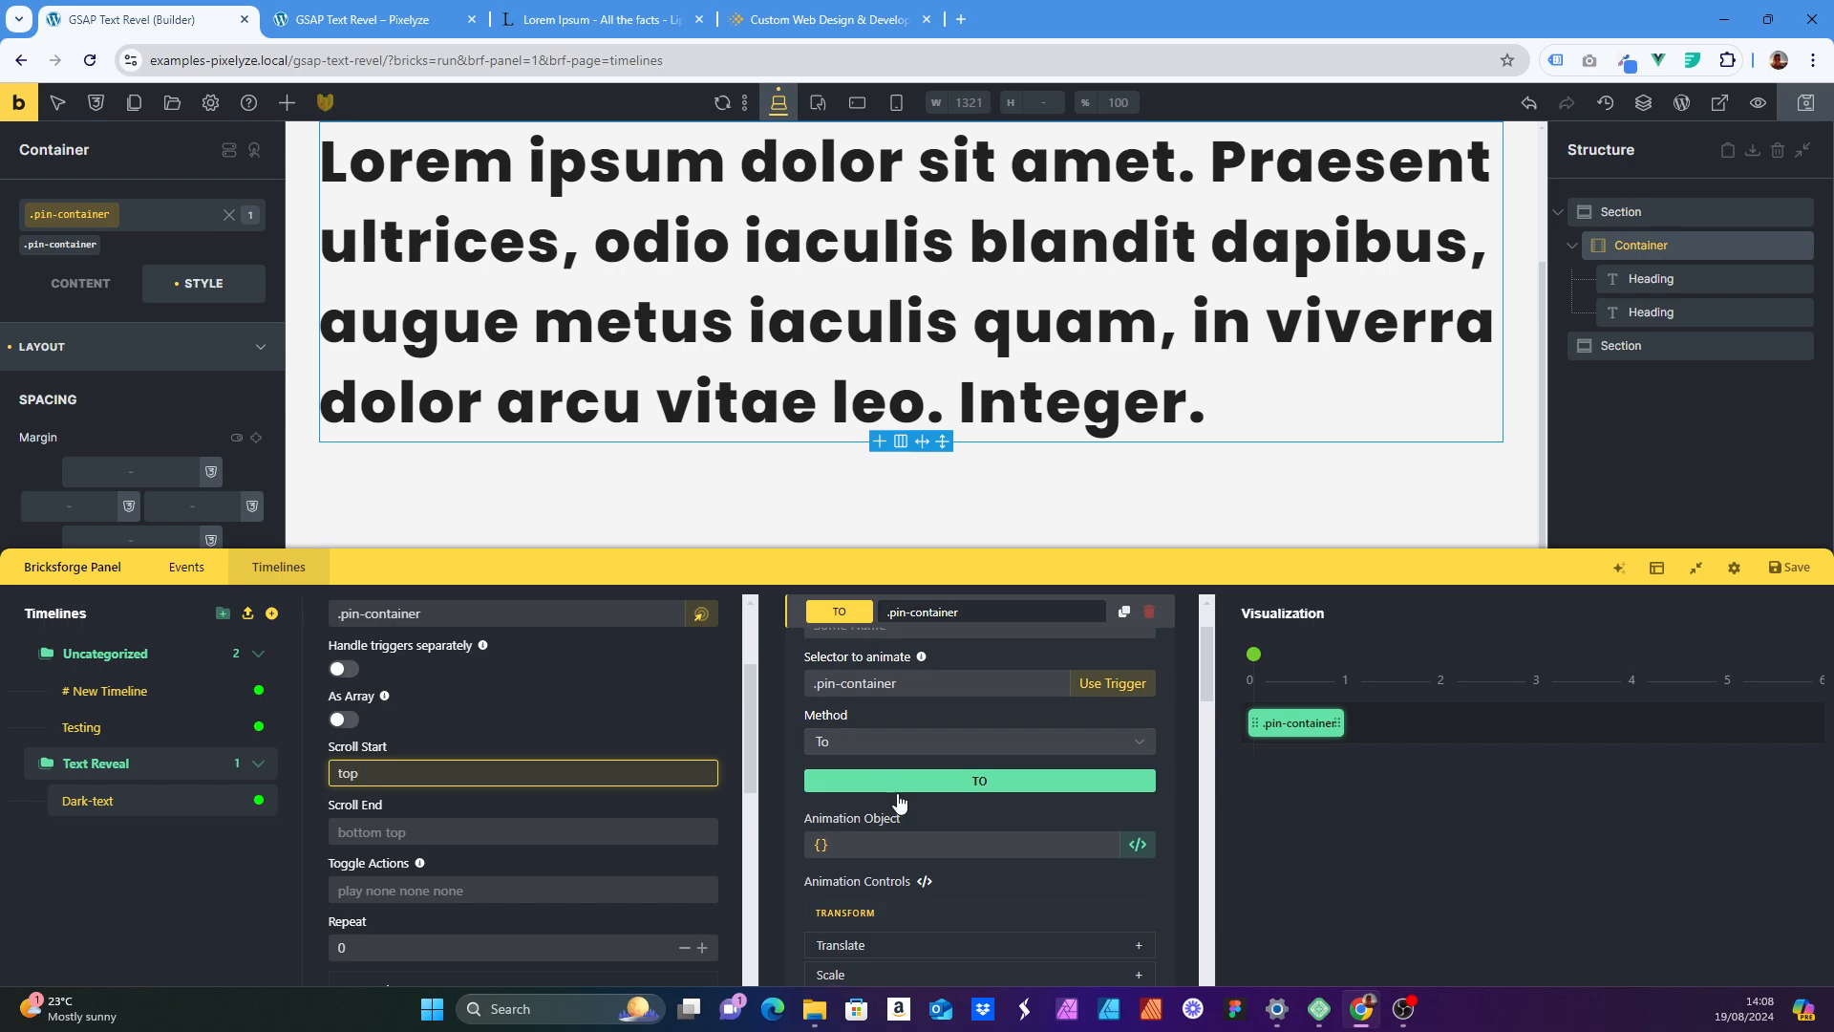
scroll(997, 812, "down", 3)
left_click(1139, 847)
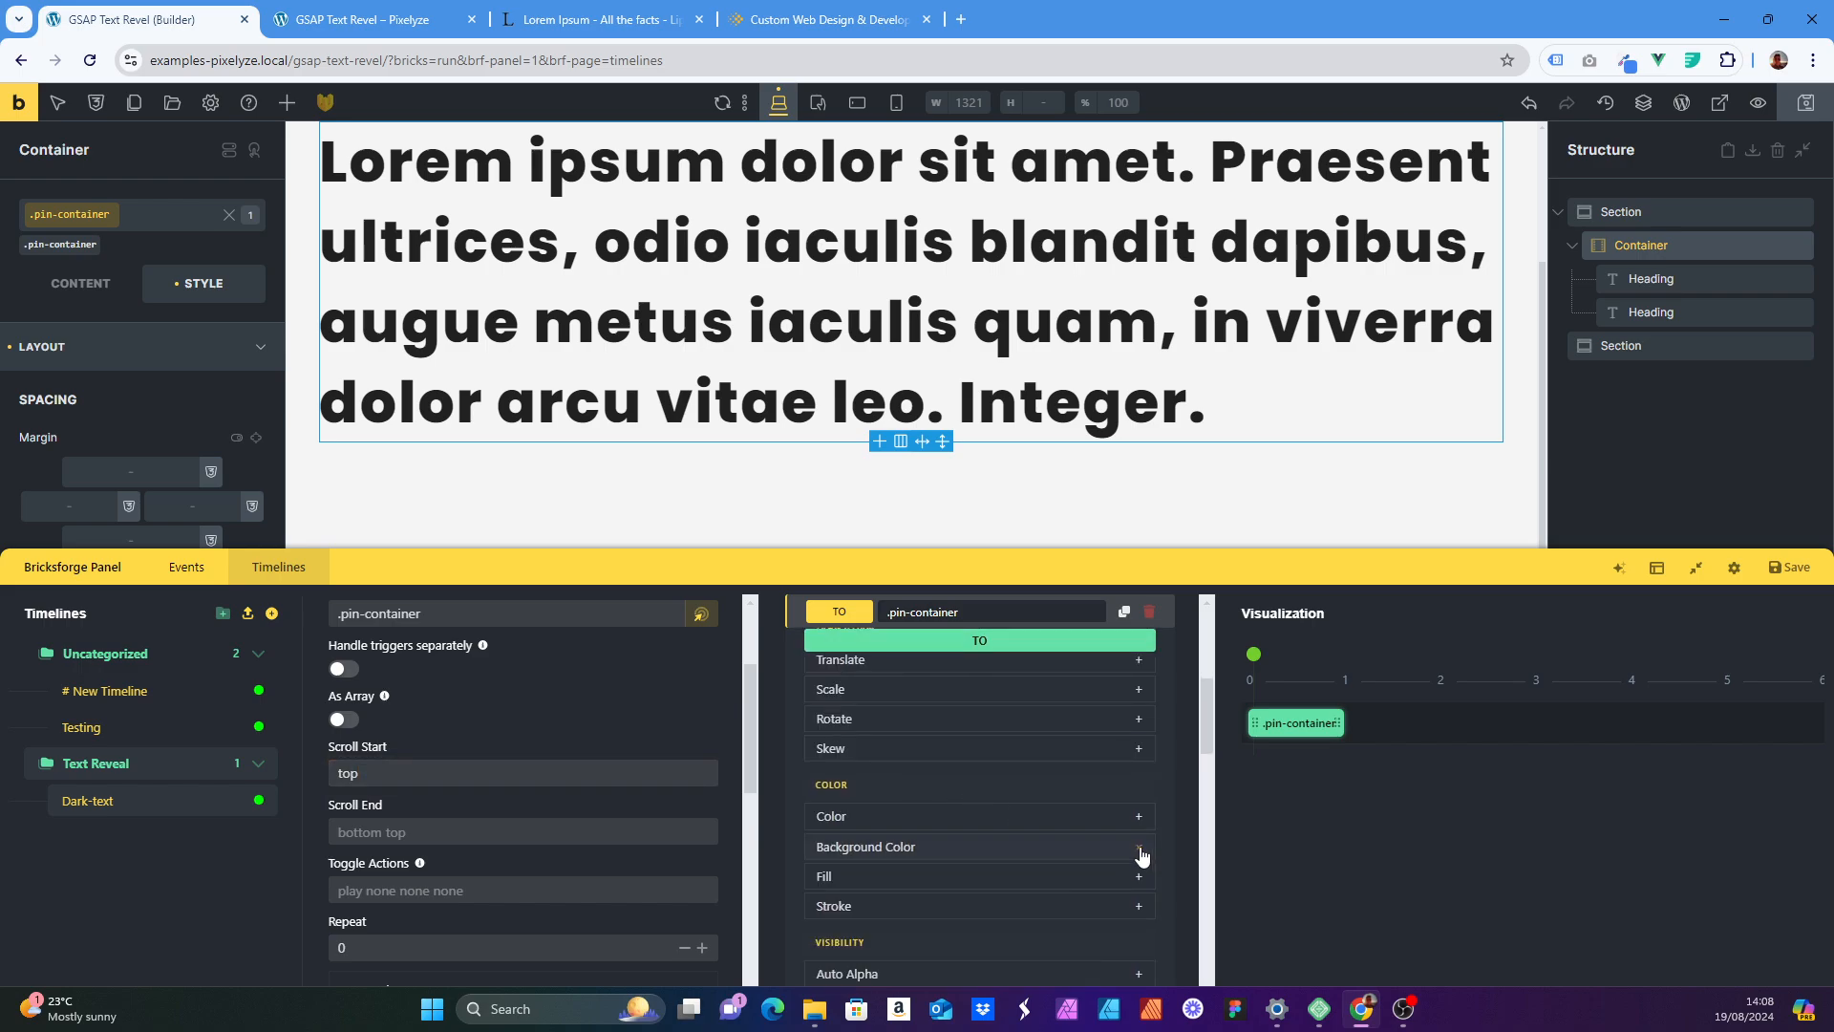
- Enable pinning in the Dark-text timeline's ScrollTrigger settings
left_click(592, 831)
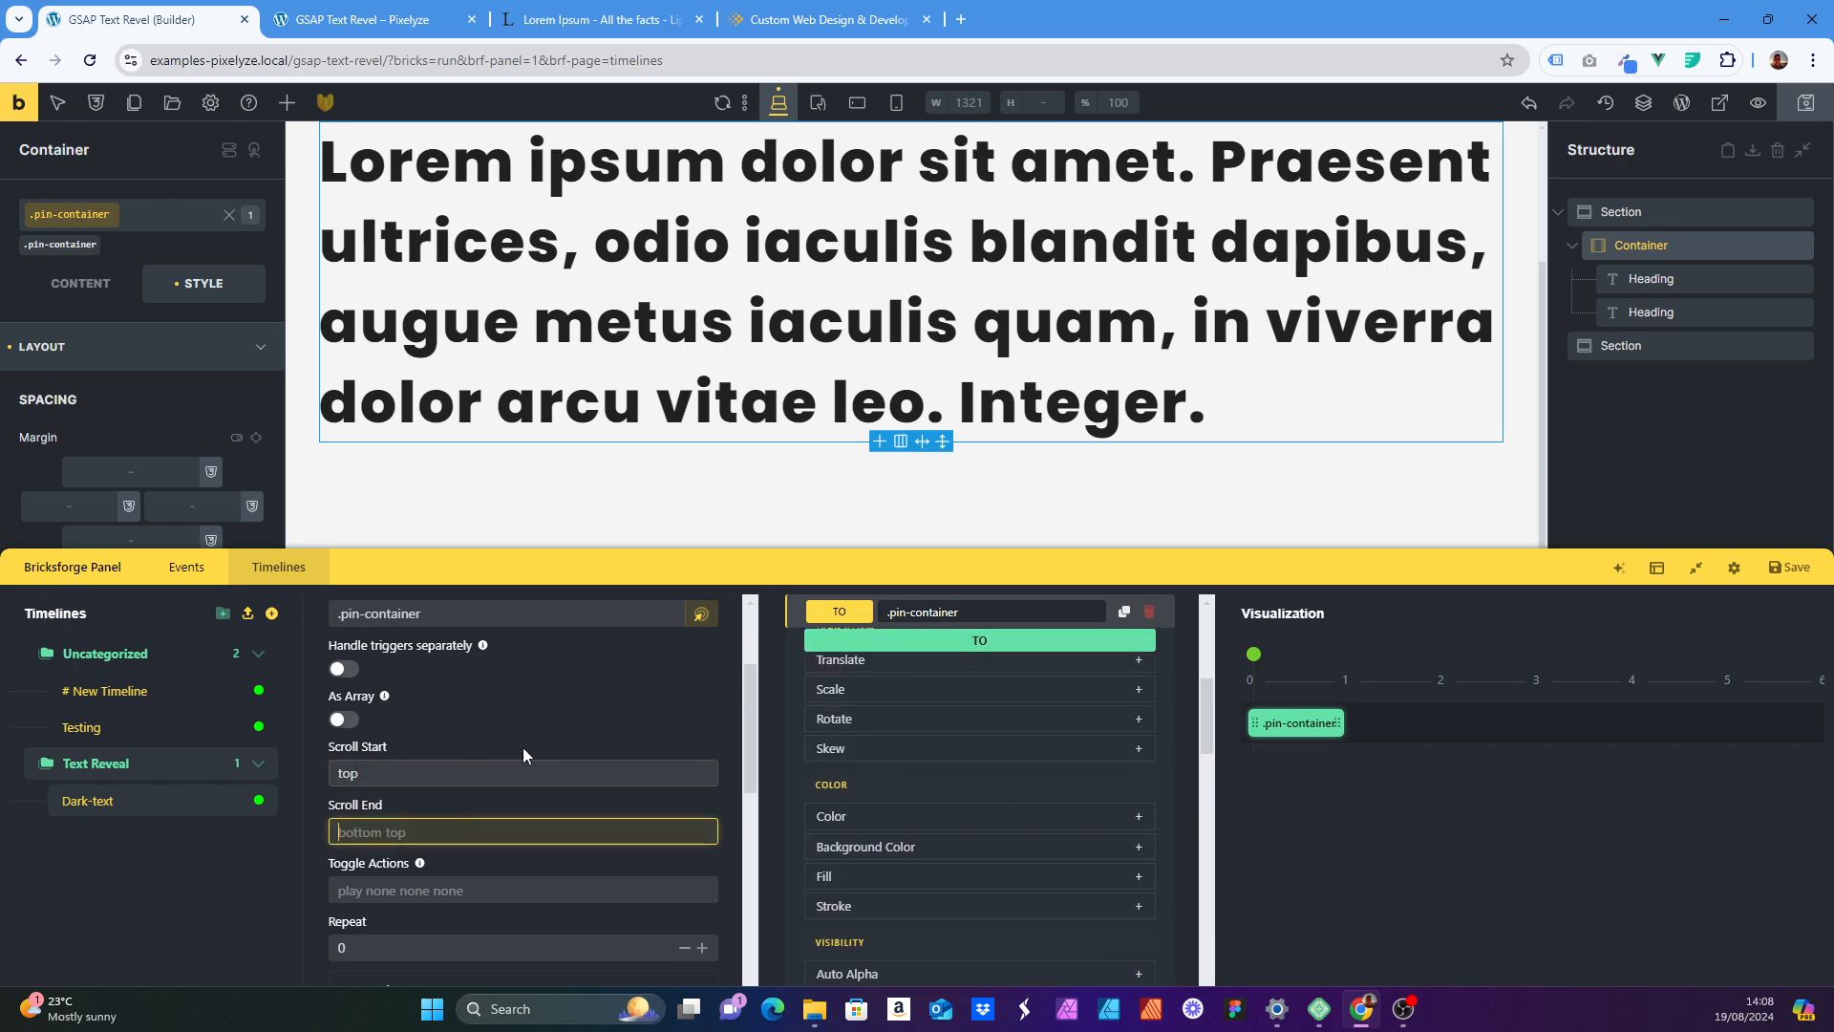
scroll(401, 696, "down", 1)
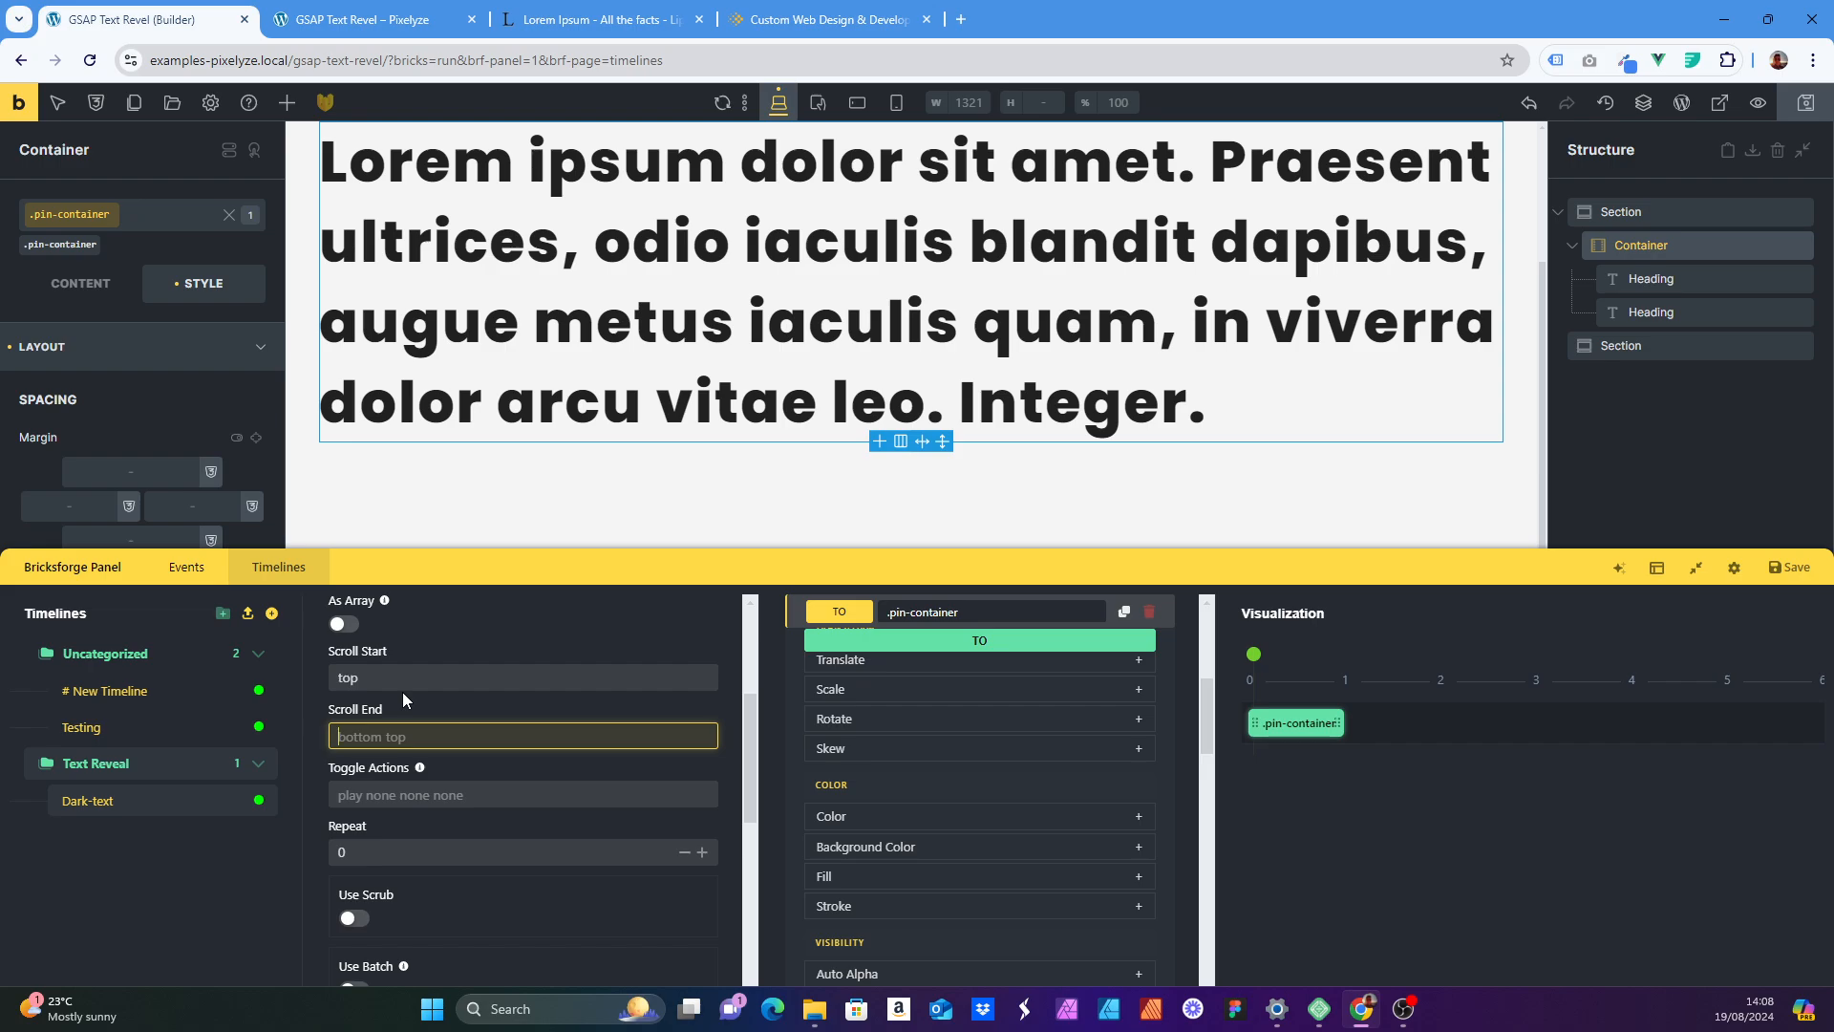
left_click(372, 795)
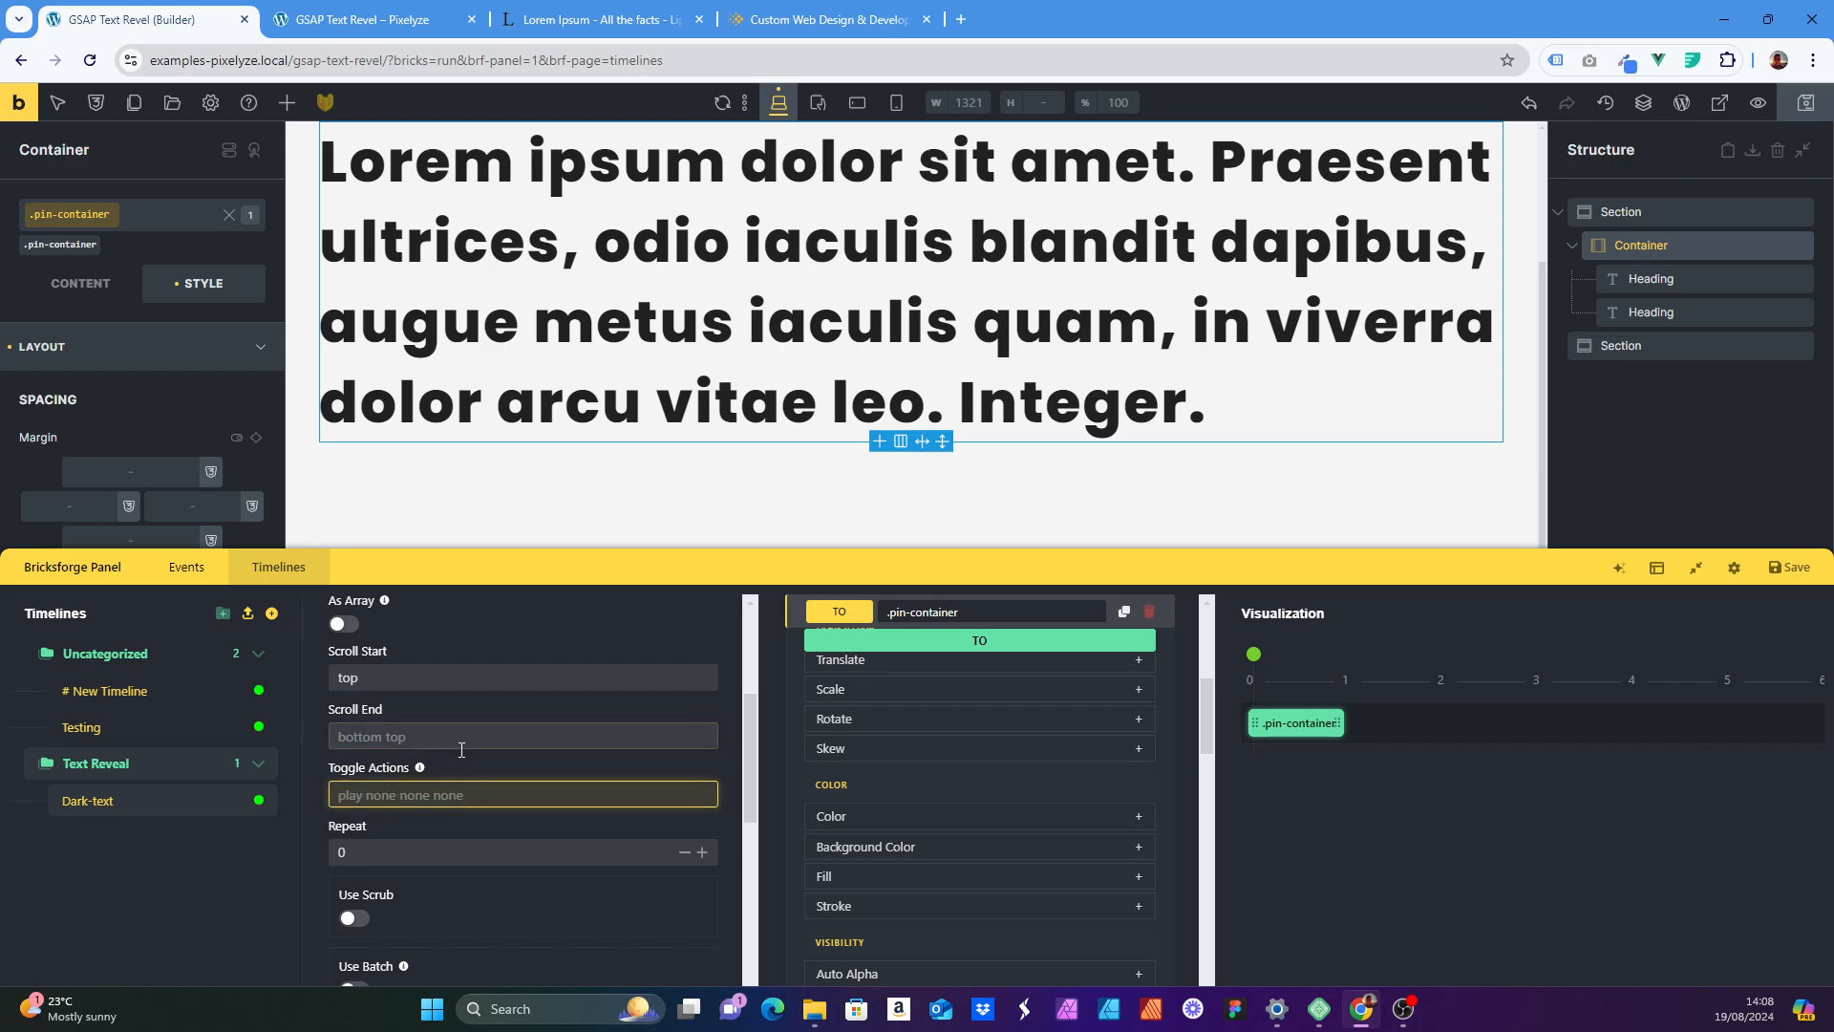
scroll(464, 750, "down", 1)
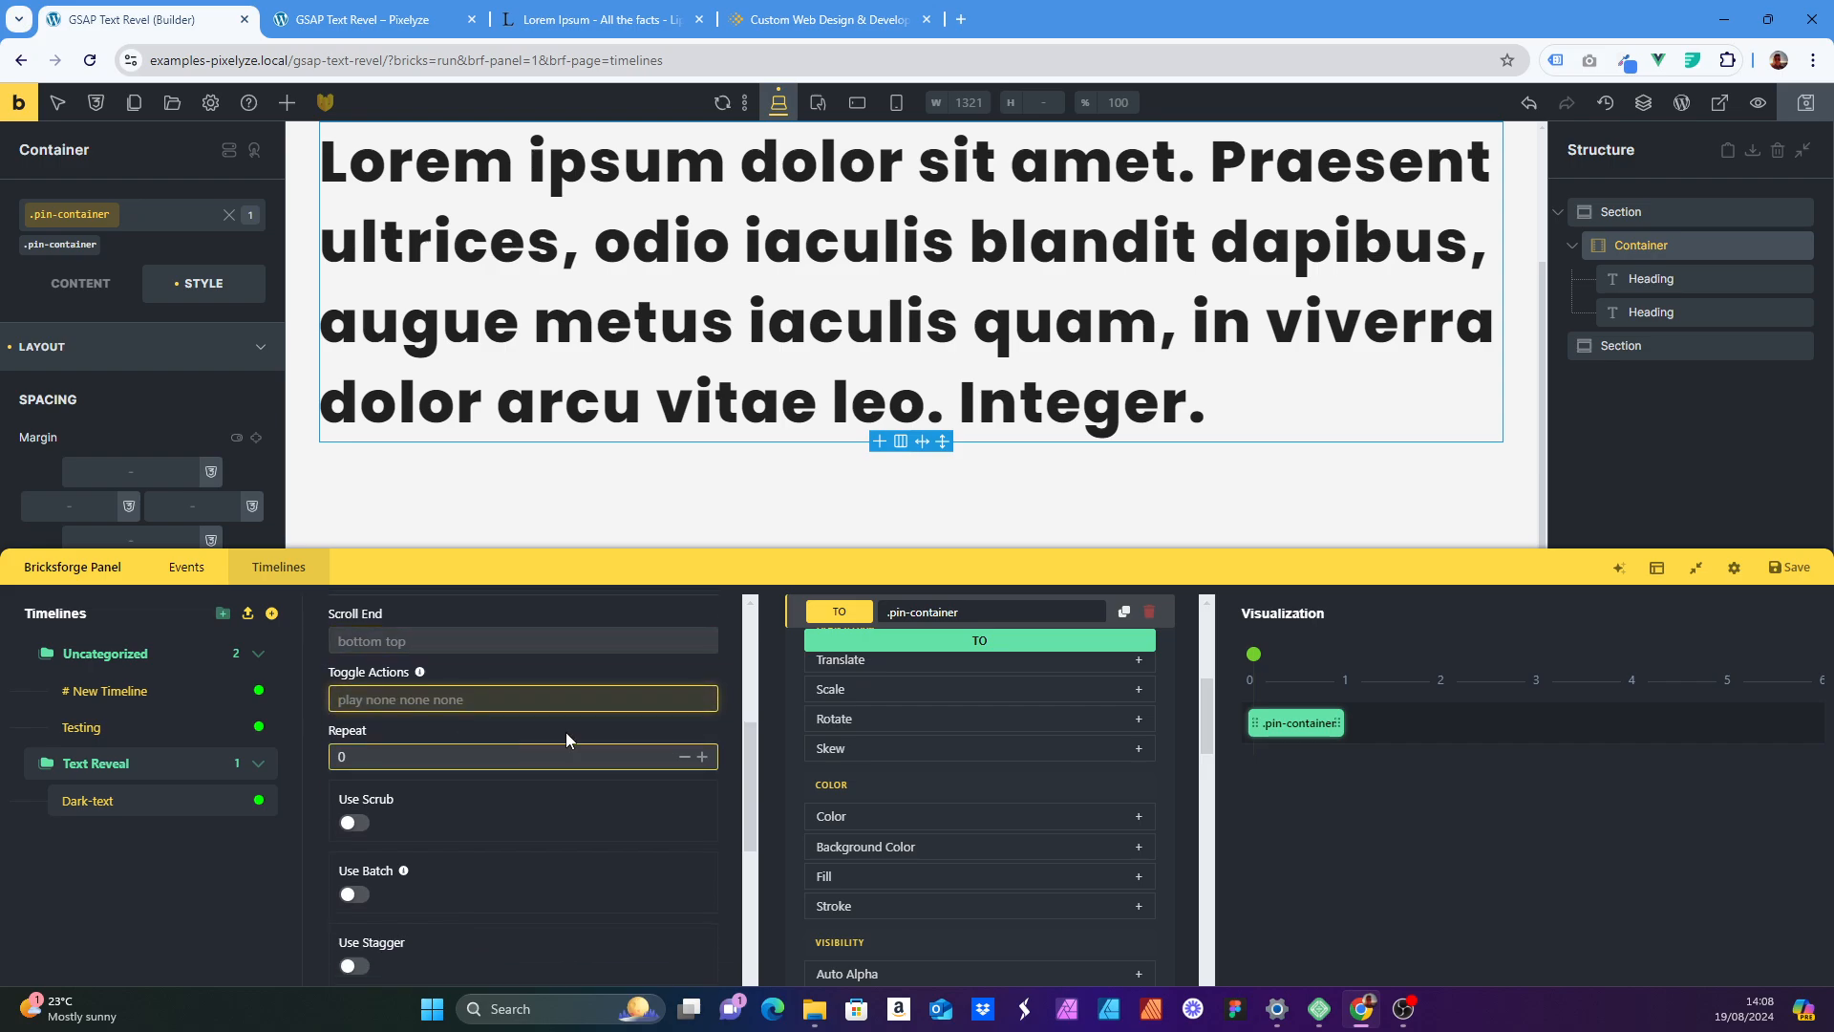
mouse_move(421, 672)
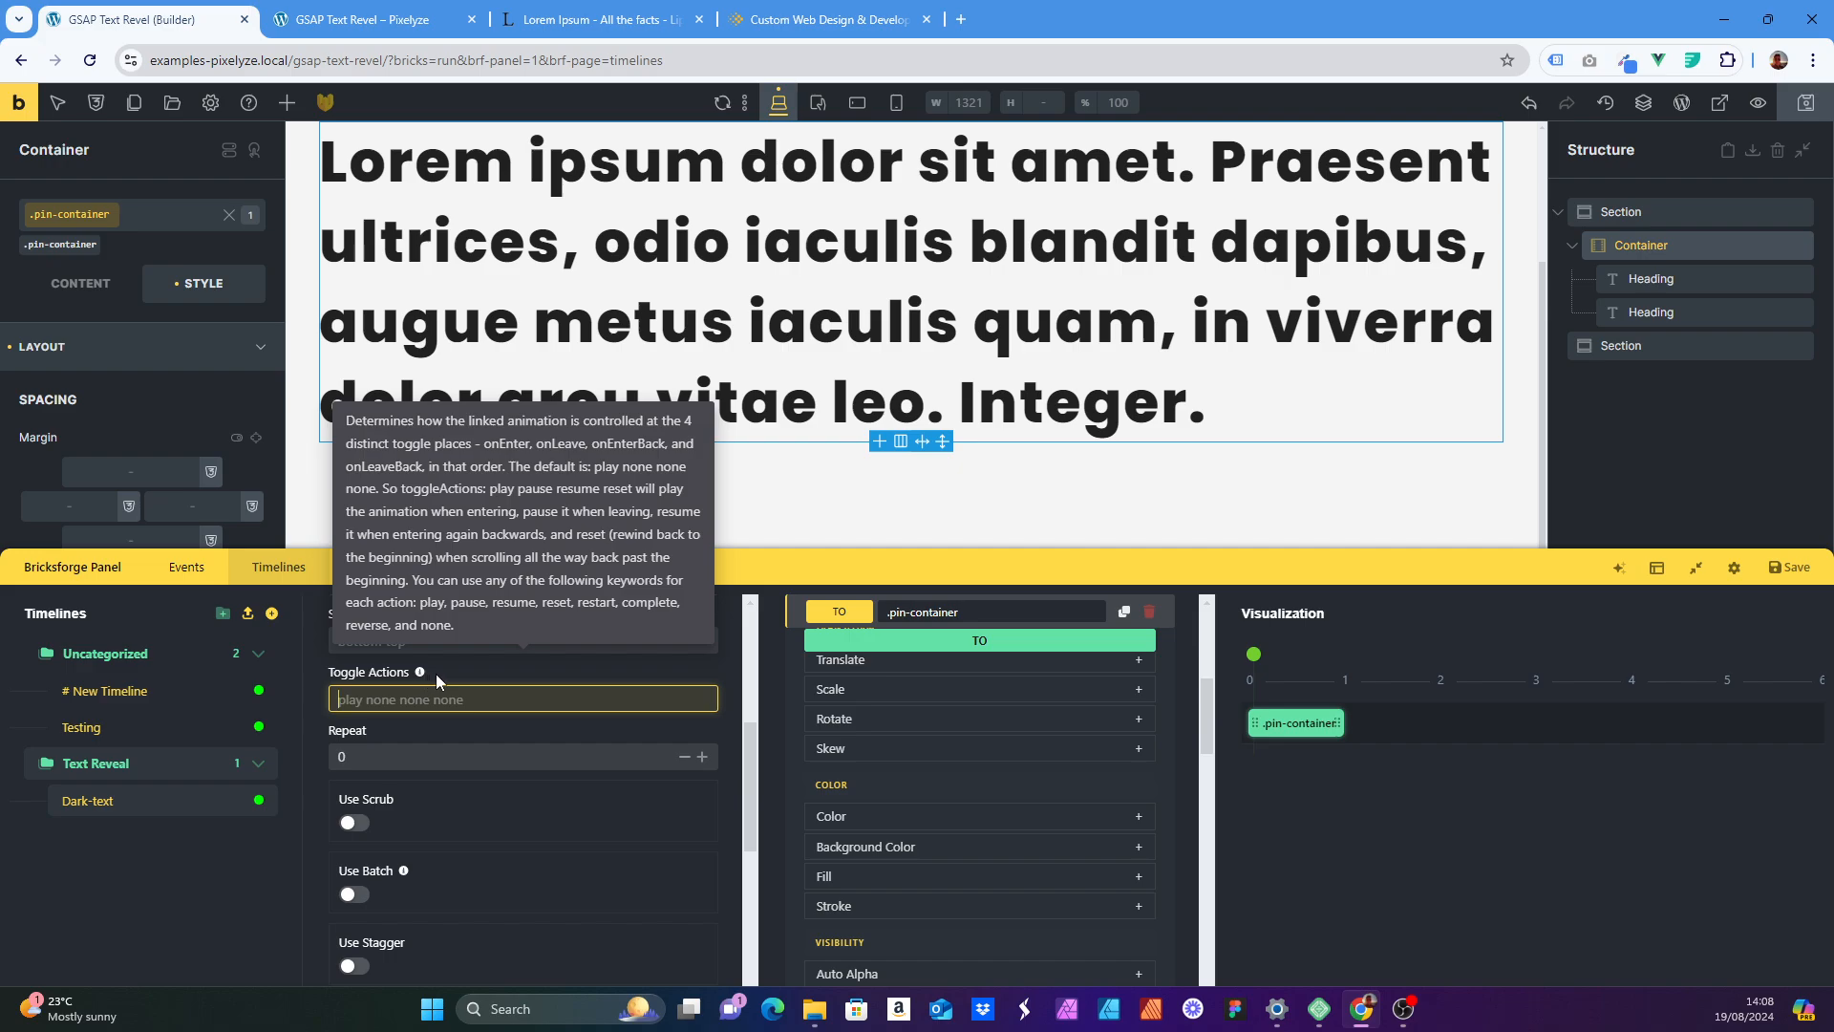
scroll(432, 727, "down", 1)
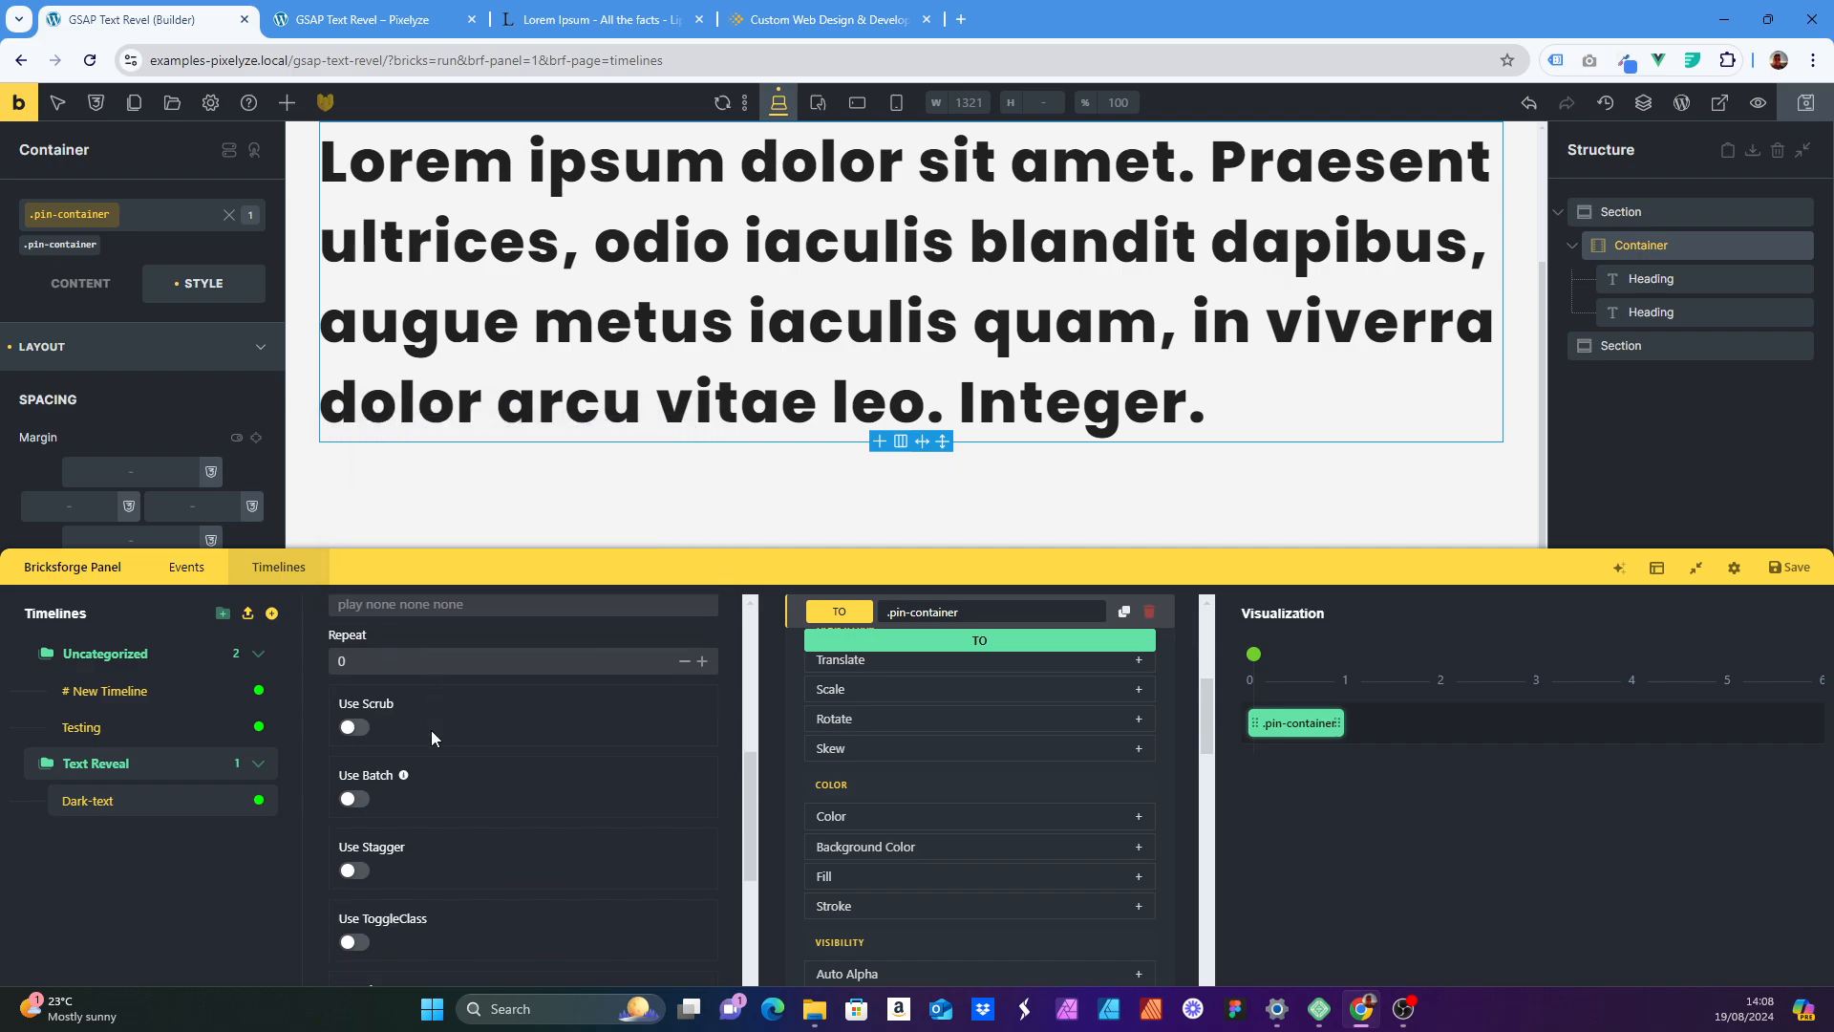
scroll(432, 730, "down", 2)
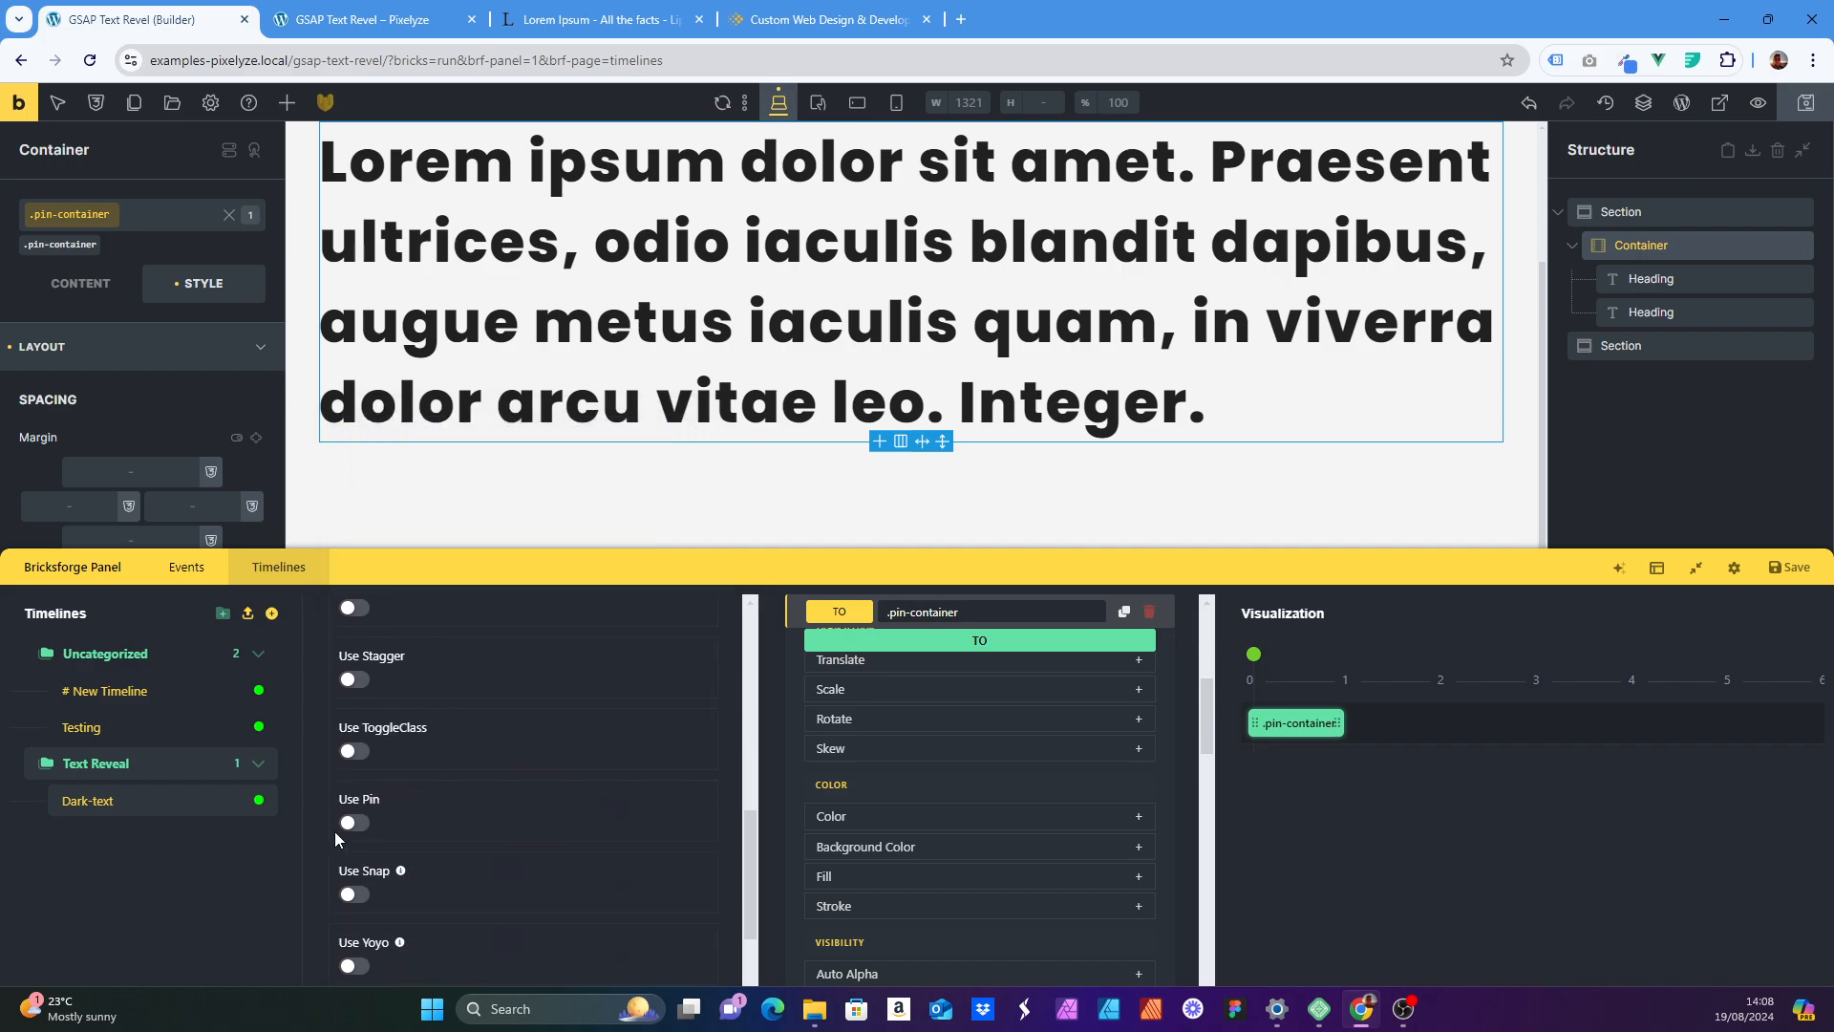
left_click(363, 822)
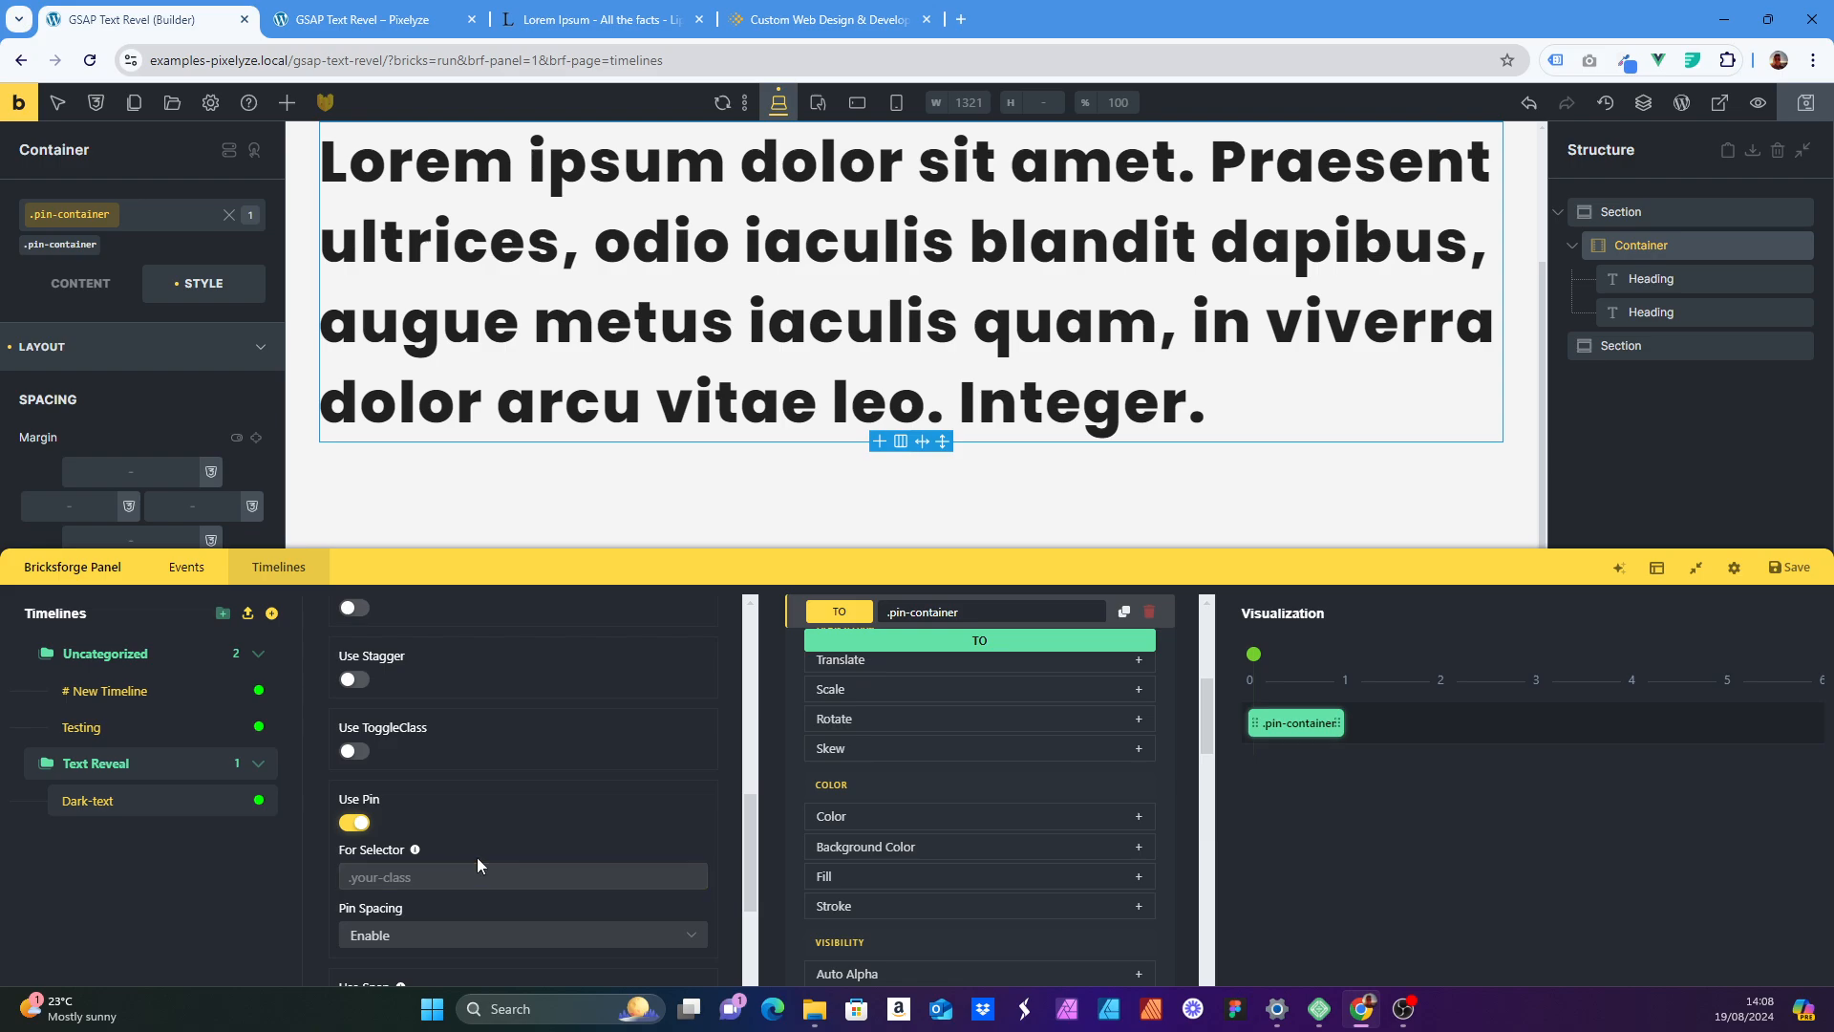
- Copy the trigger selector .pin-container into the pin's selector so the container is the pinned element
scroll(508, 852, "up", 6)
triple_click(432, 716)
key("ctrl+c")
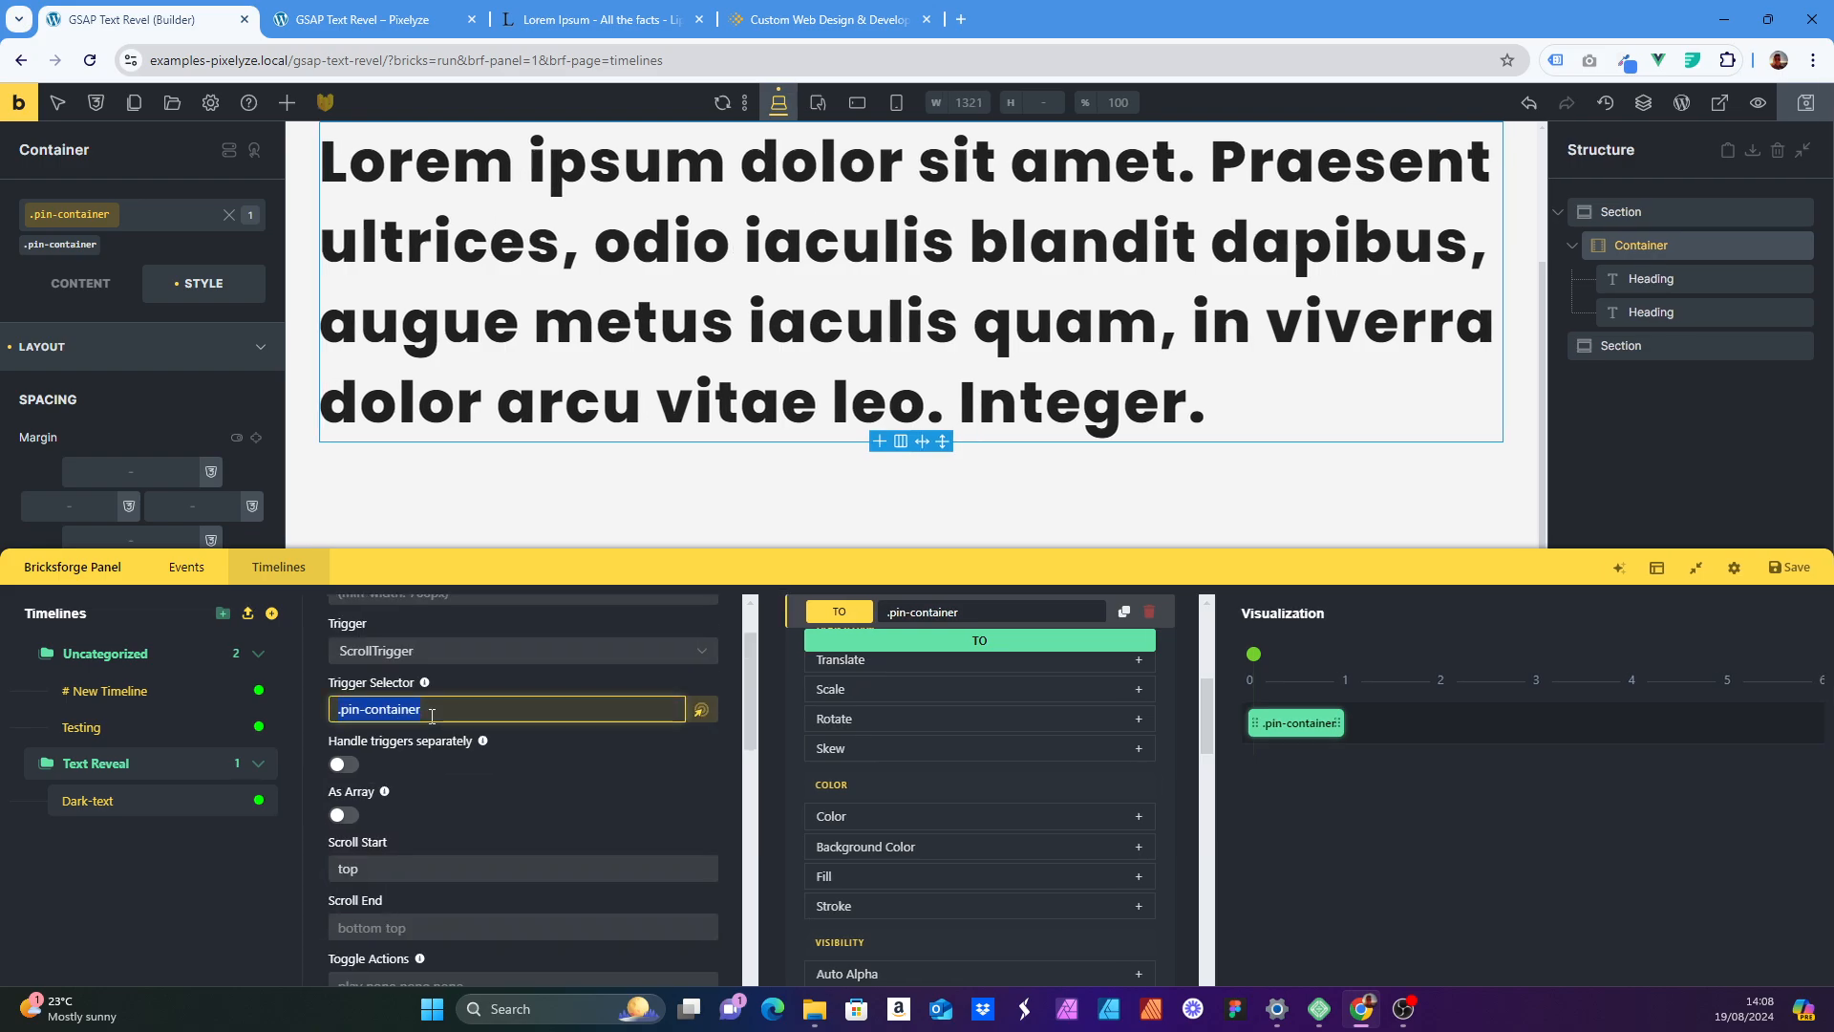
scroll(417, 740, "down", 5)
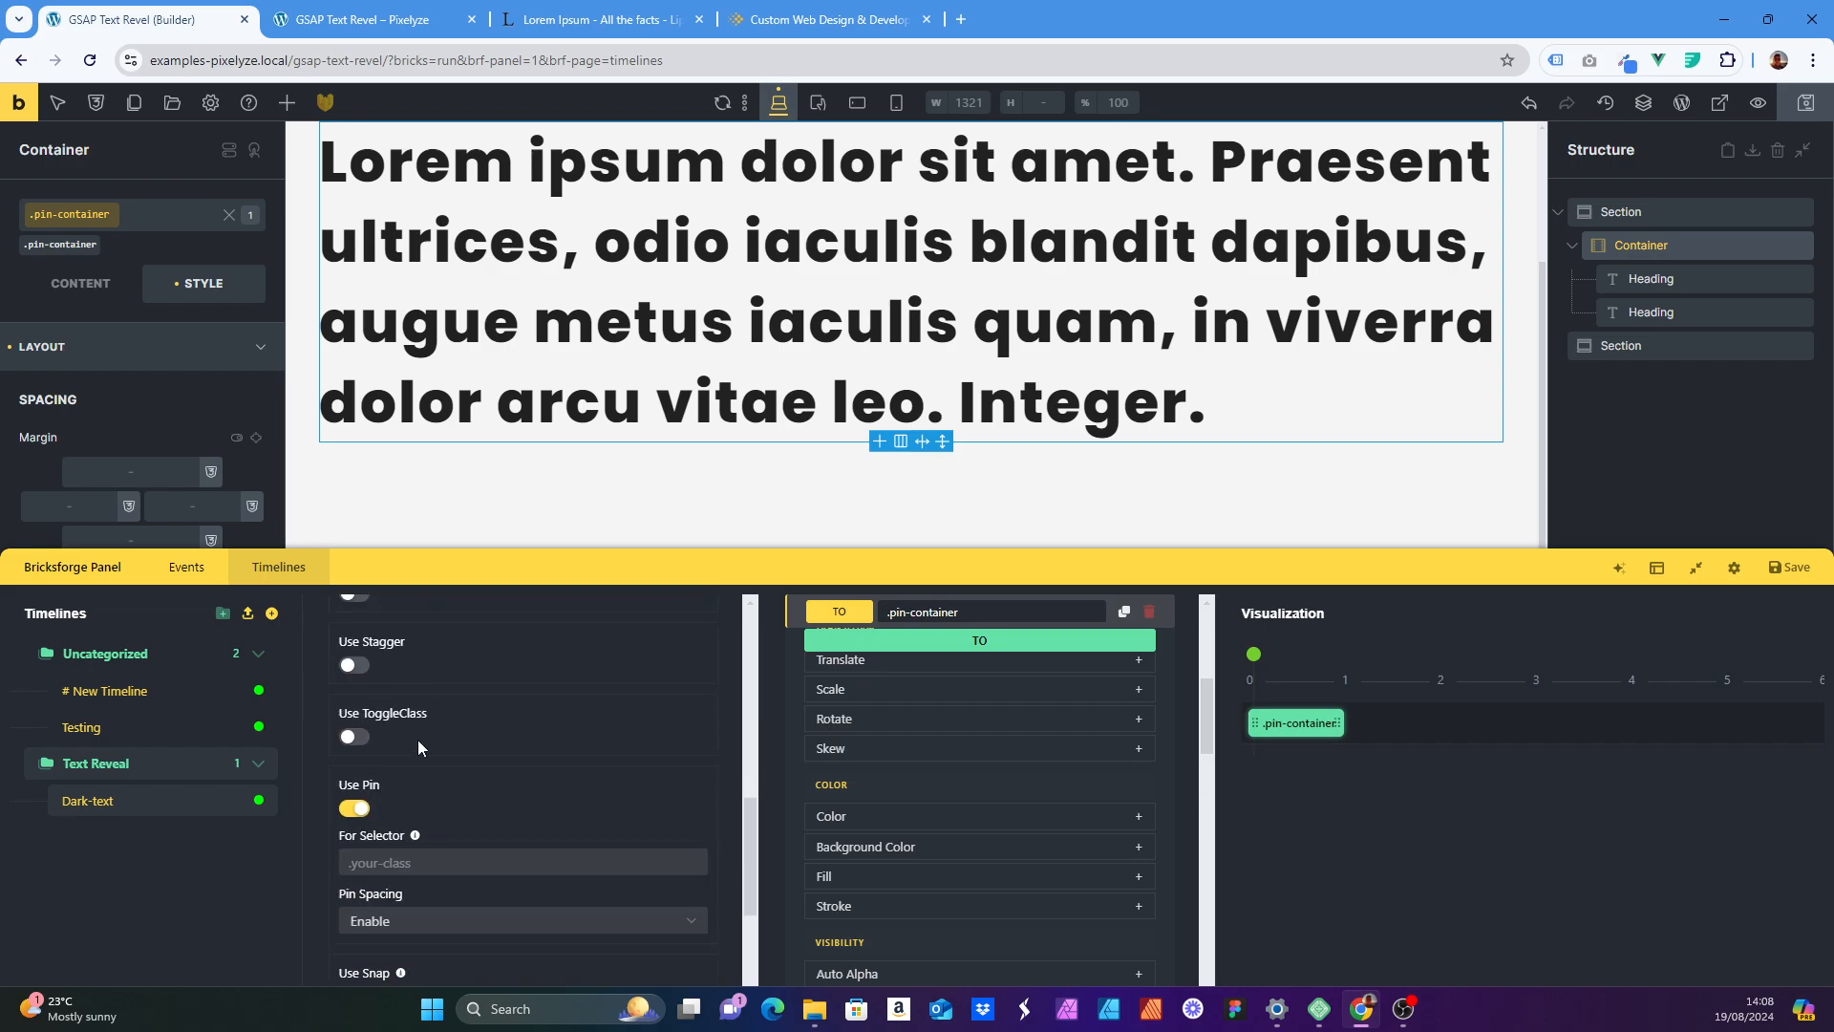
left_click(398, 862)
key("ctrl+v")
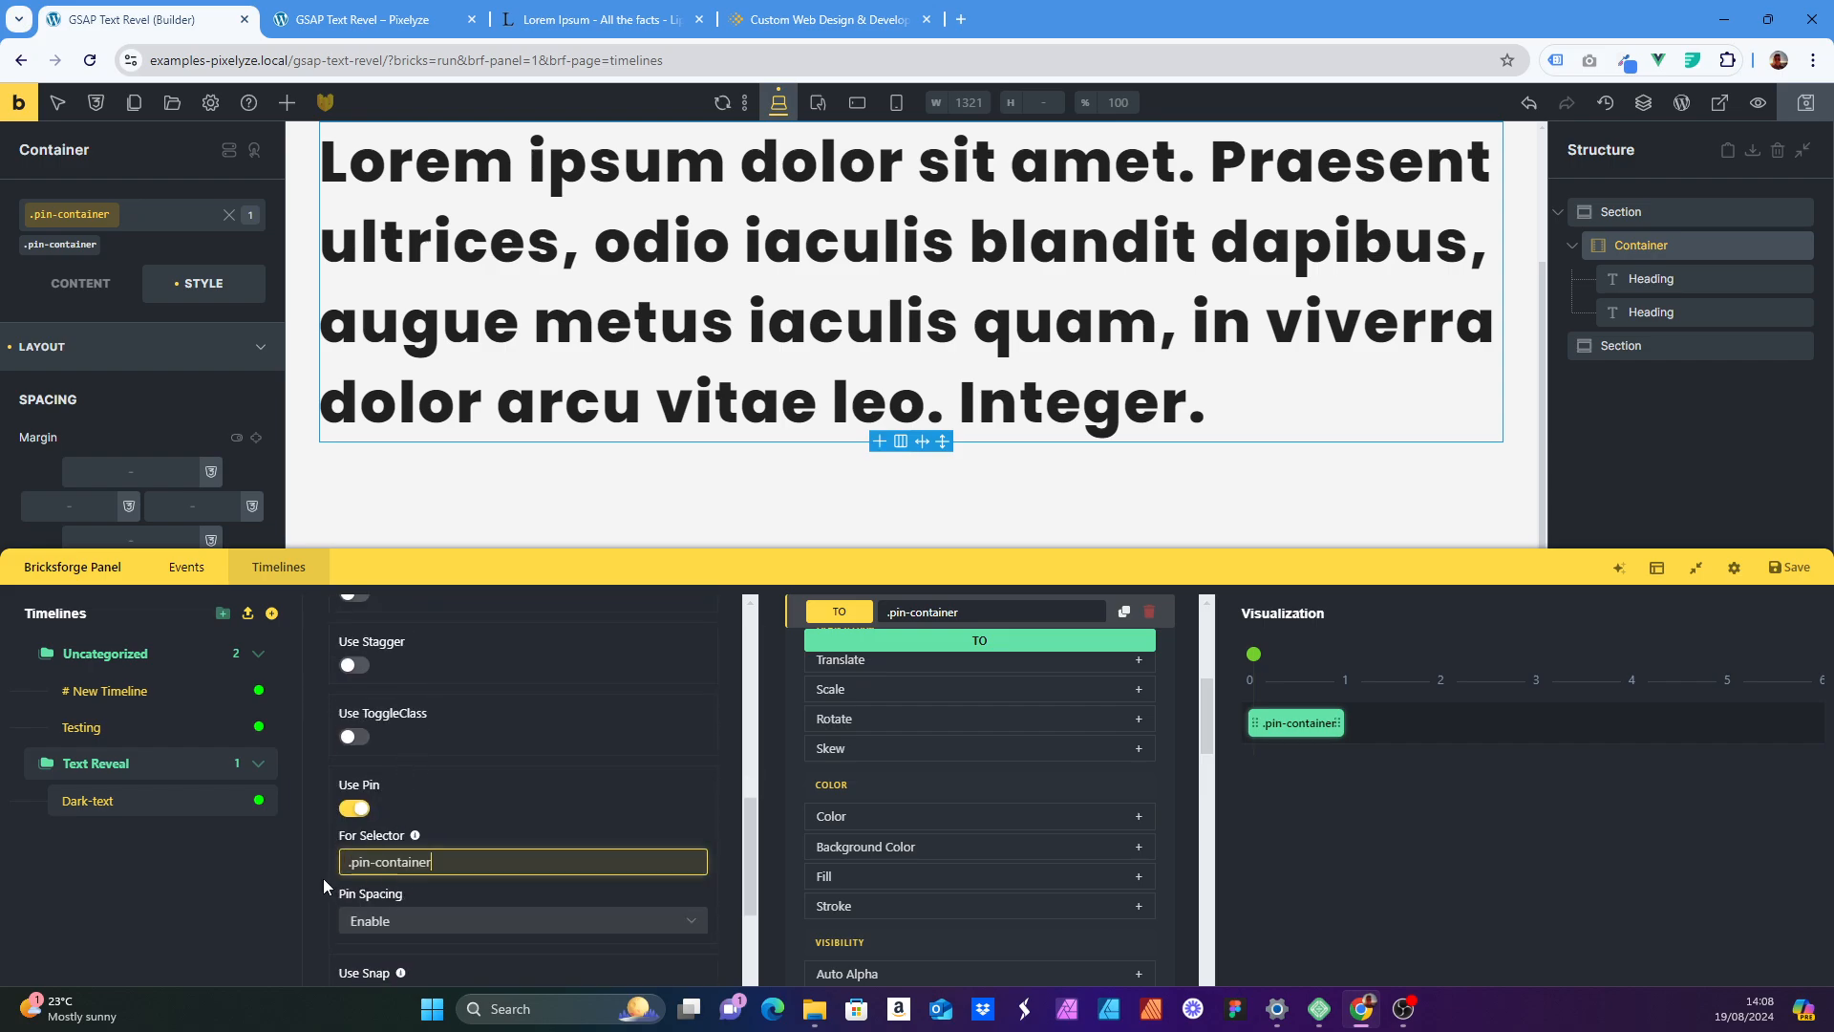
left_click(296, 883)
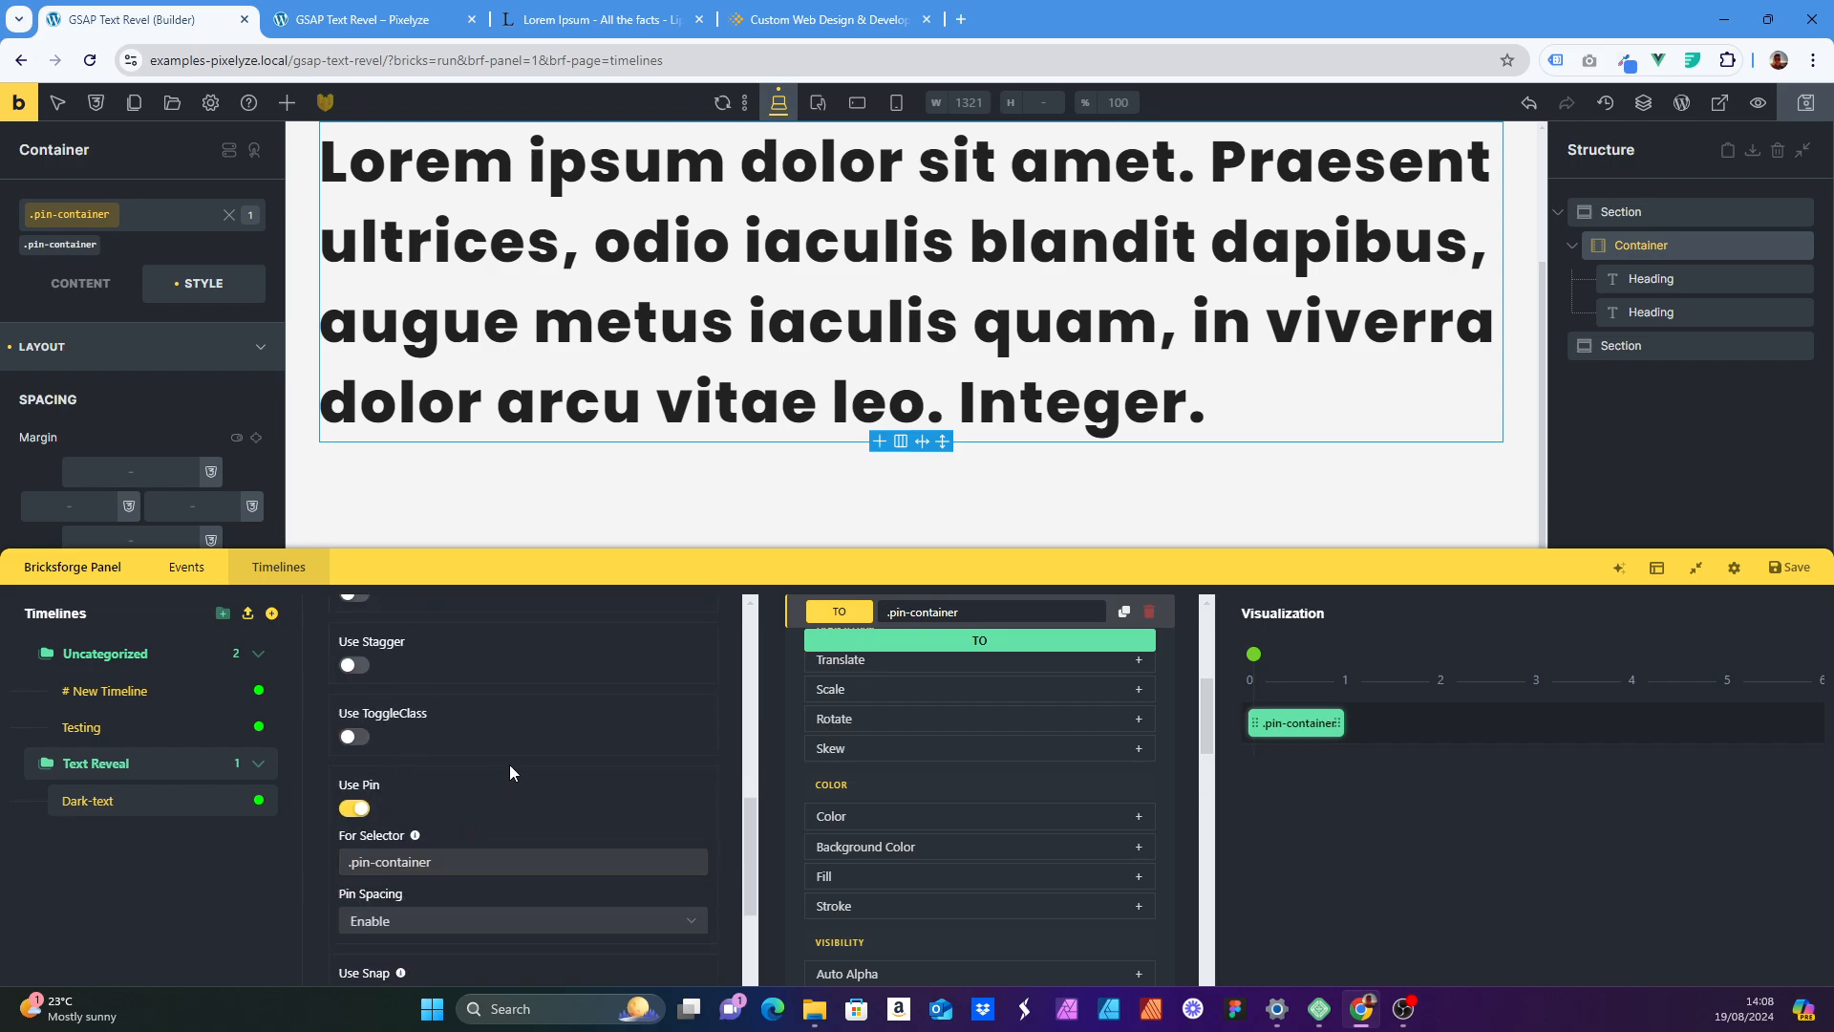
- Change the selector to animate in the Dark-text timeline from the container to .text--dark
scroll(506, 772, "up", 4)
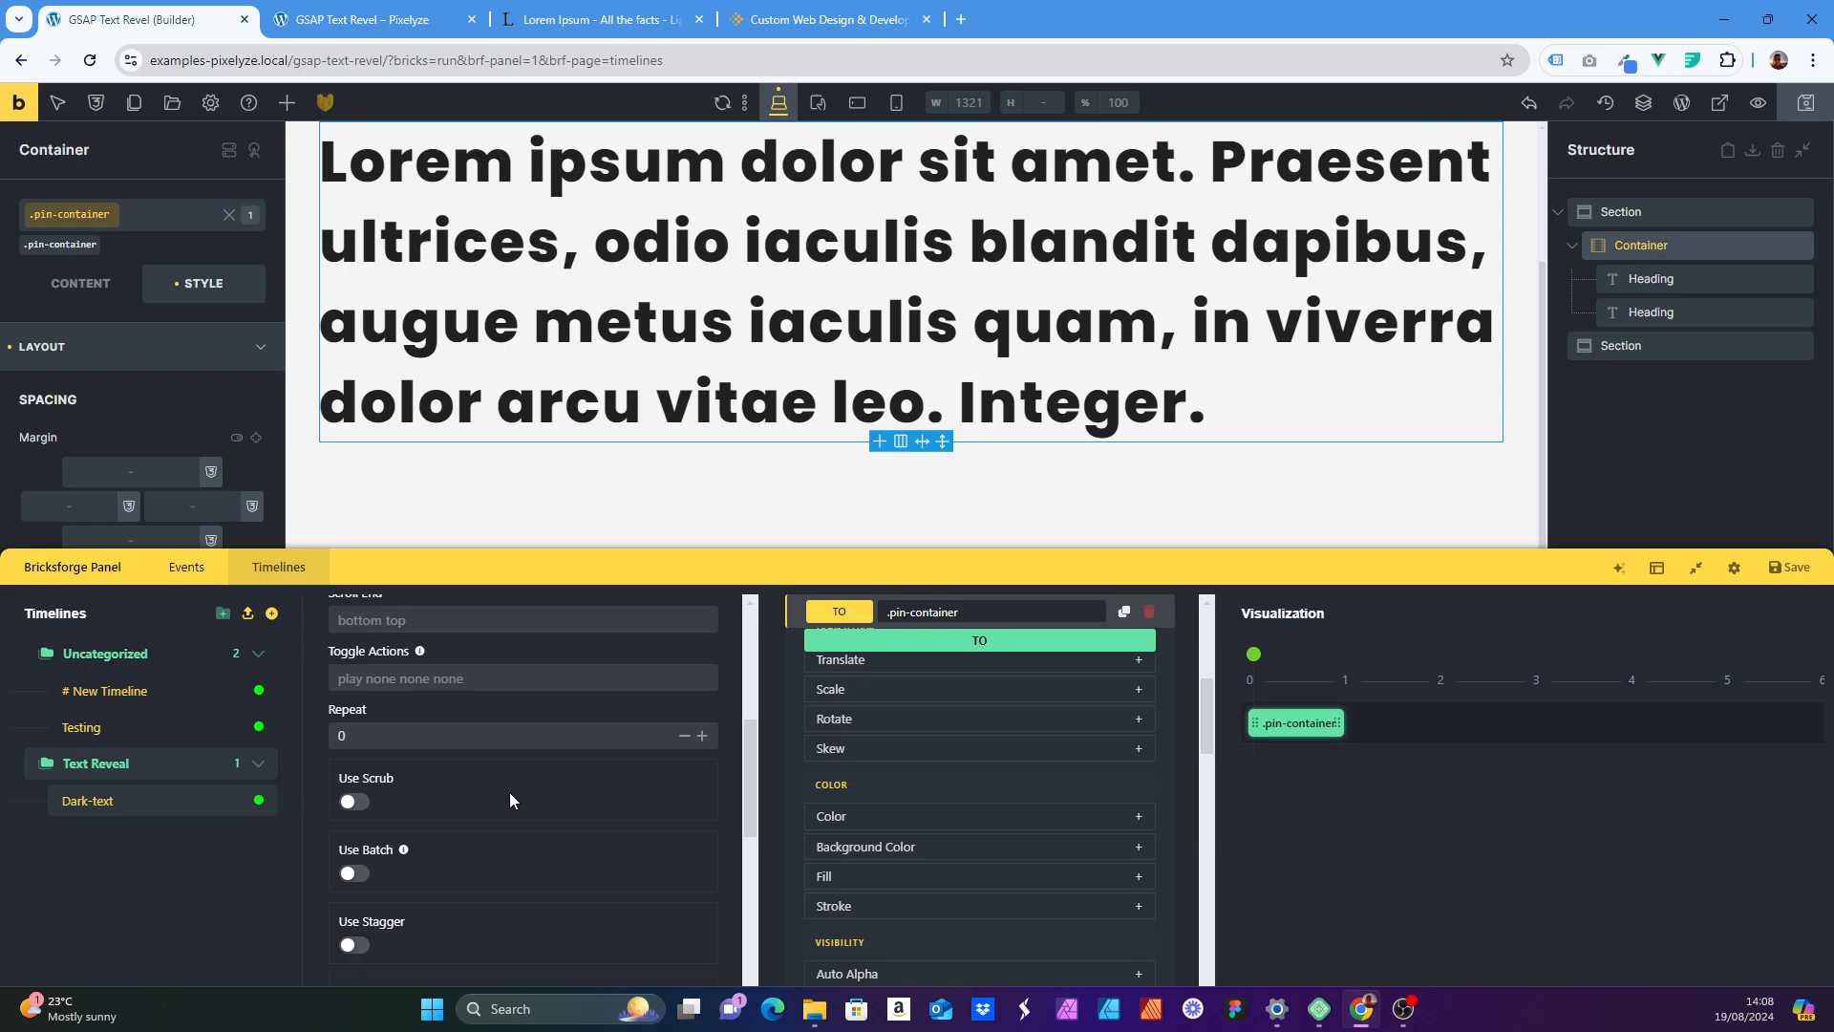
scroll(510, 798, "up", 5)
scroll(801, 782, "up", 3)
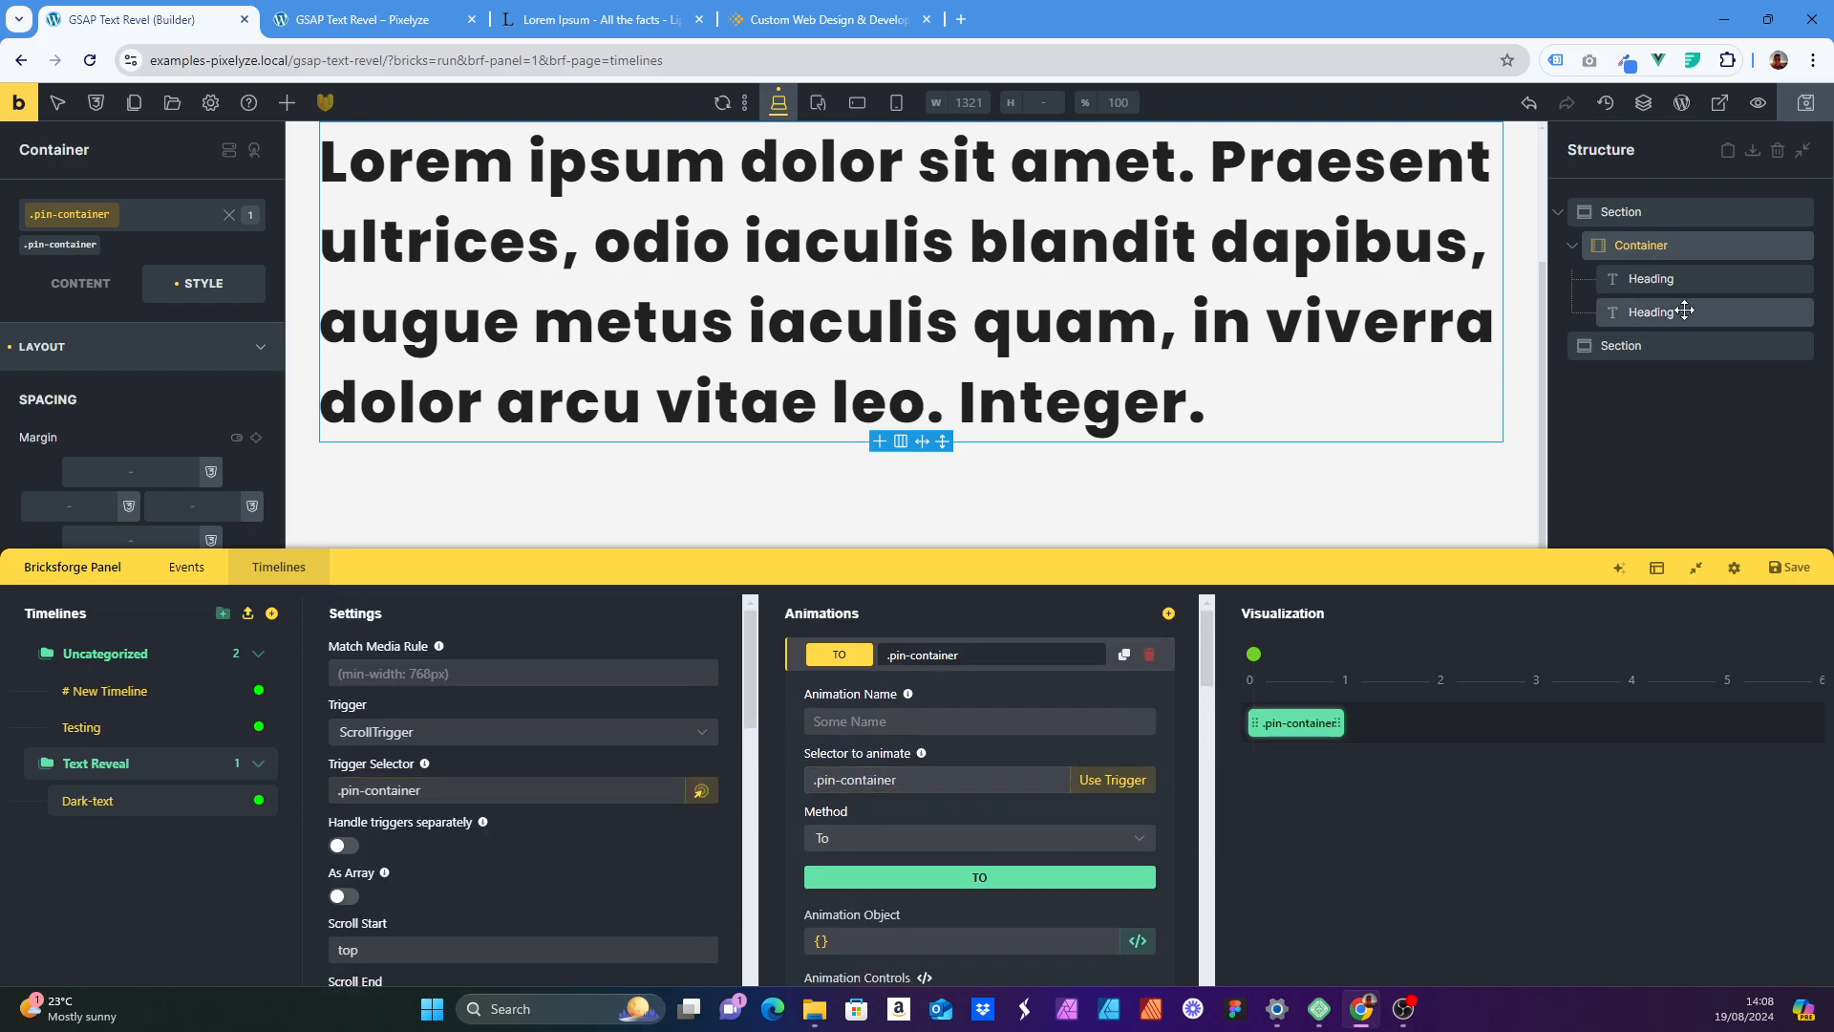
triple_click(924, 781)
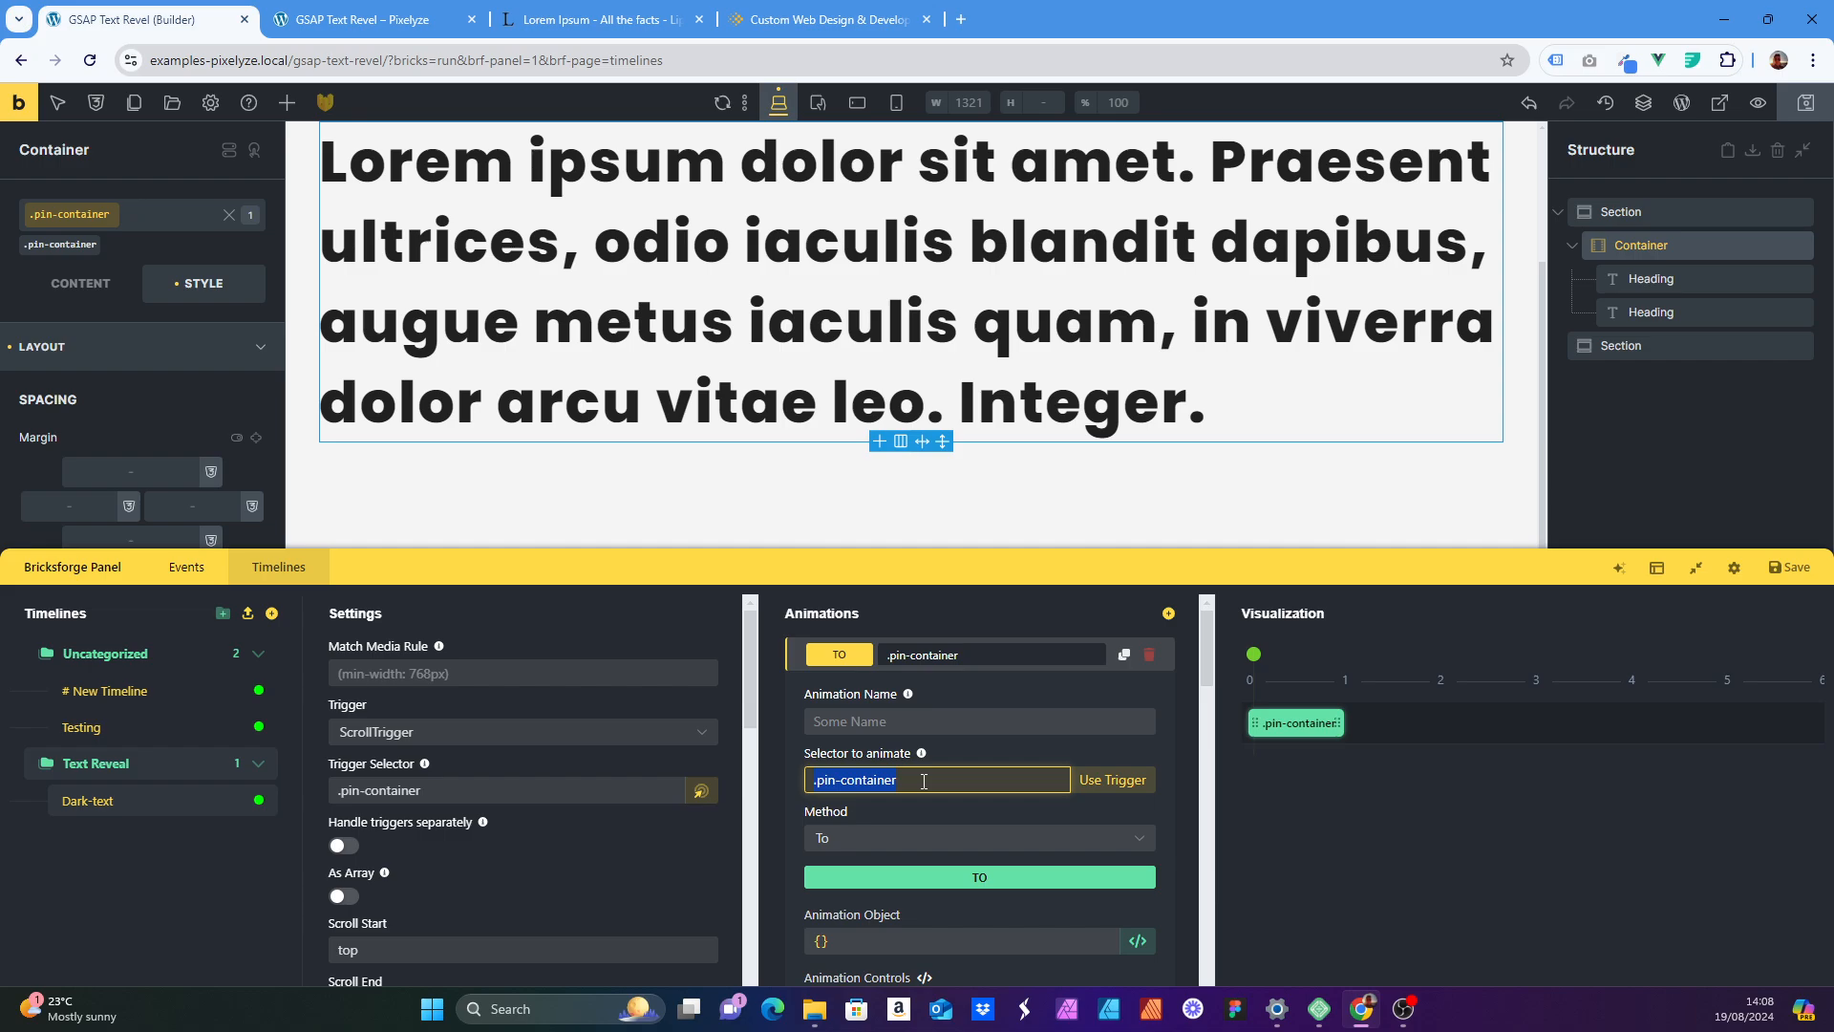
type(".tex")
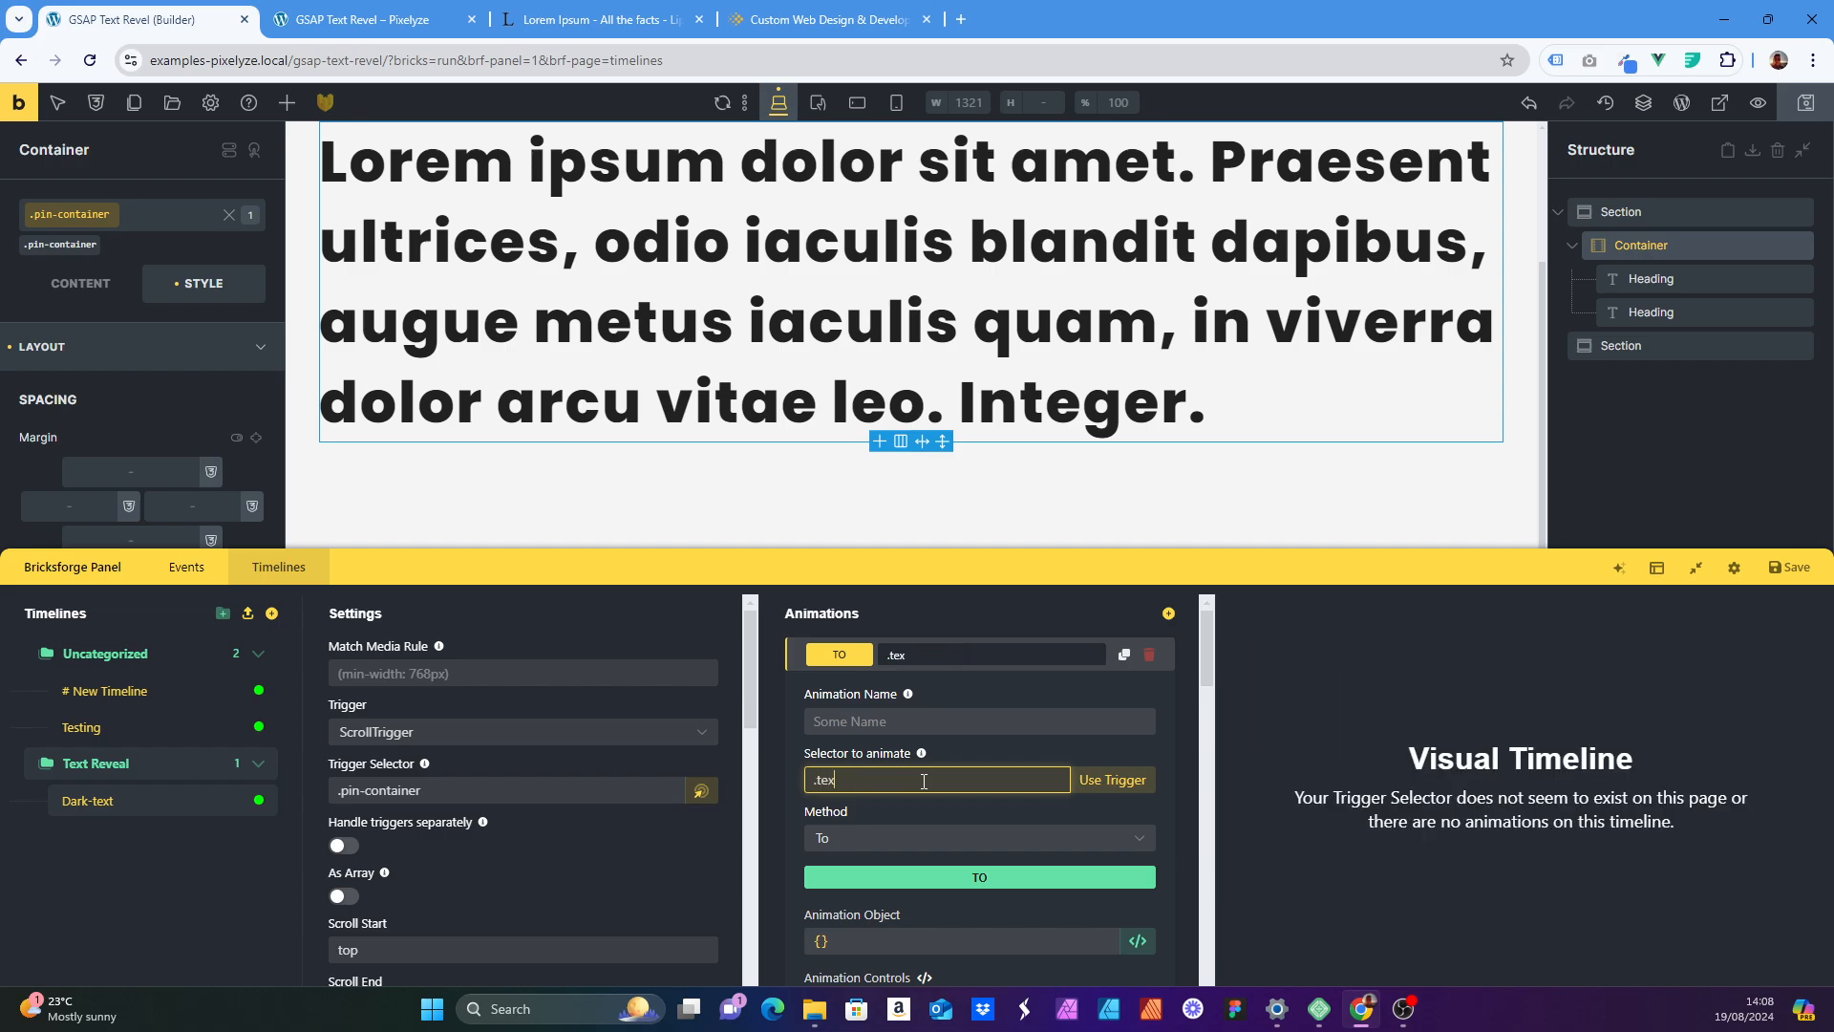
type("t-dark")
left_click(915, 810)
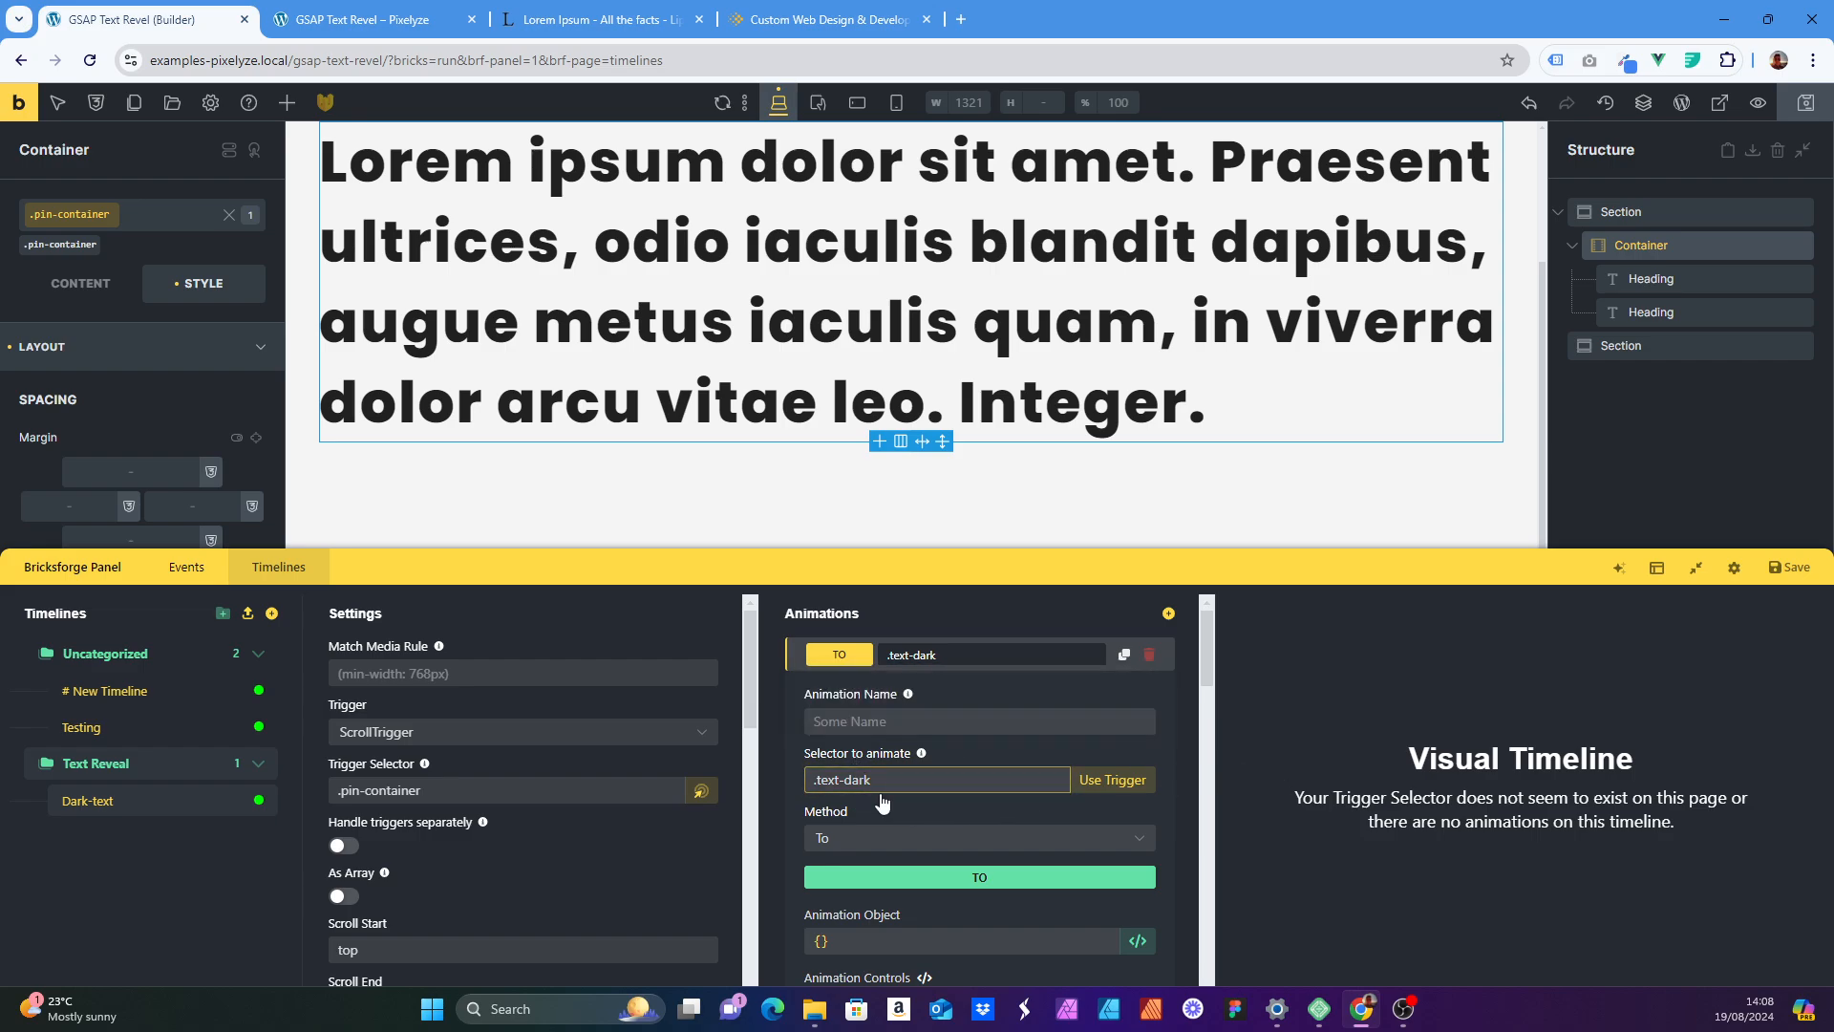
left_click(851, 780)
left_click(840, 781)
type("-")
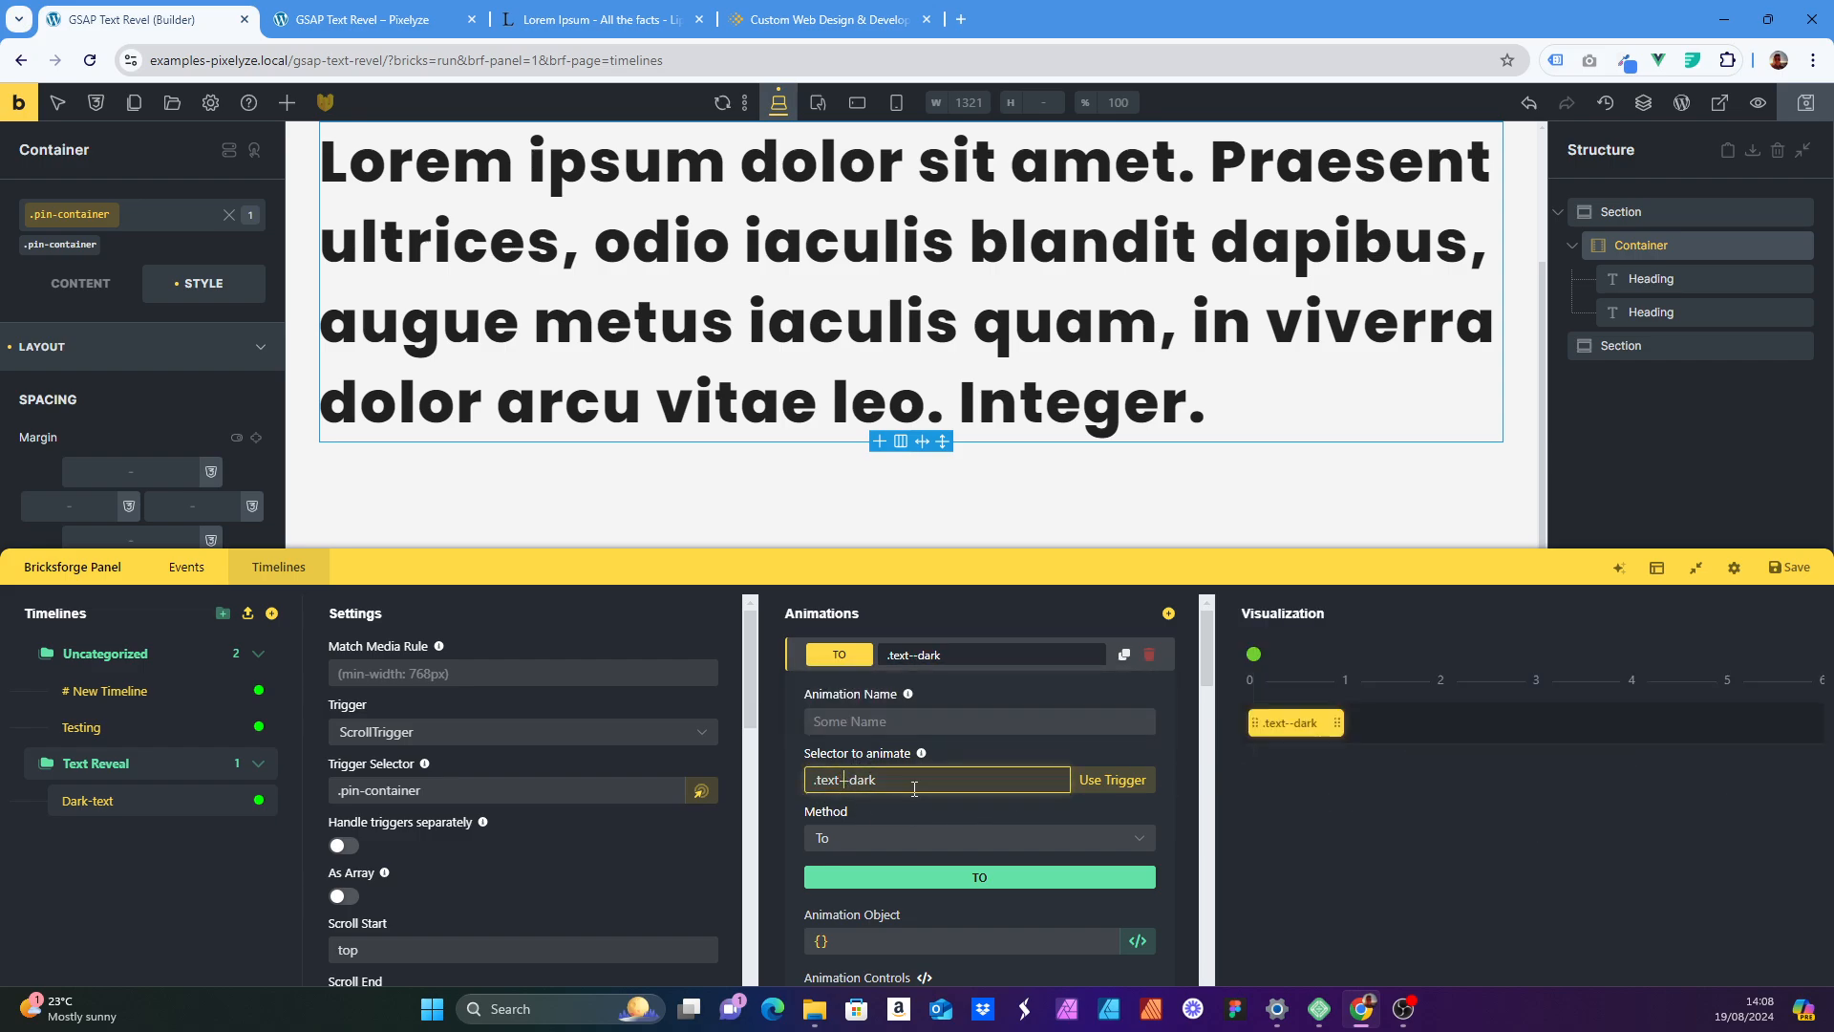
- Add an opacity of 0 to the .text--dark animation's visibility controls
scroll(984, 818, "down", 3)
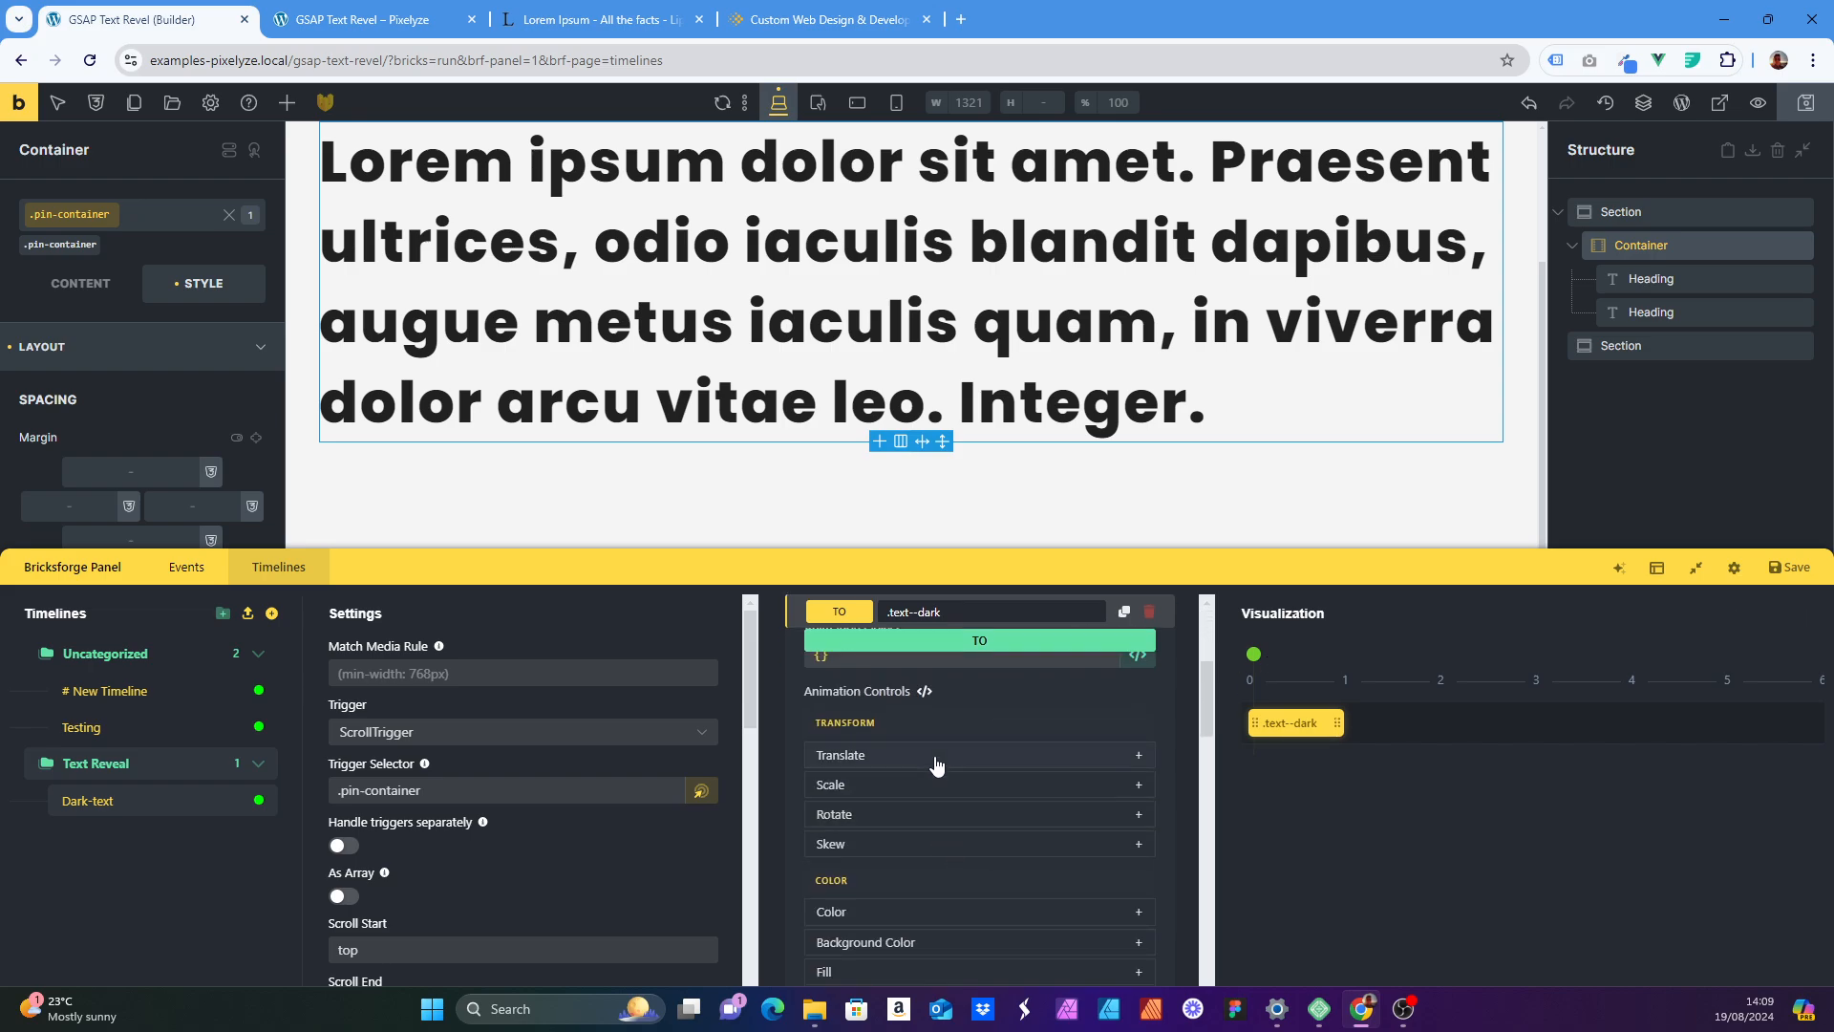
scroll(936, 764, "down", 1)
scroll(936, 764, "down", 1)
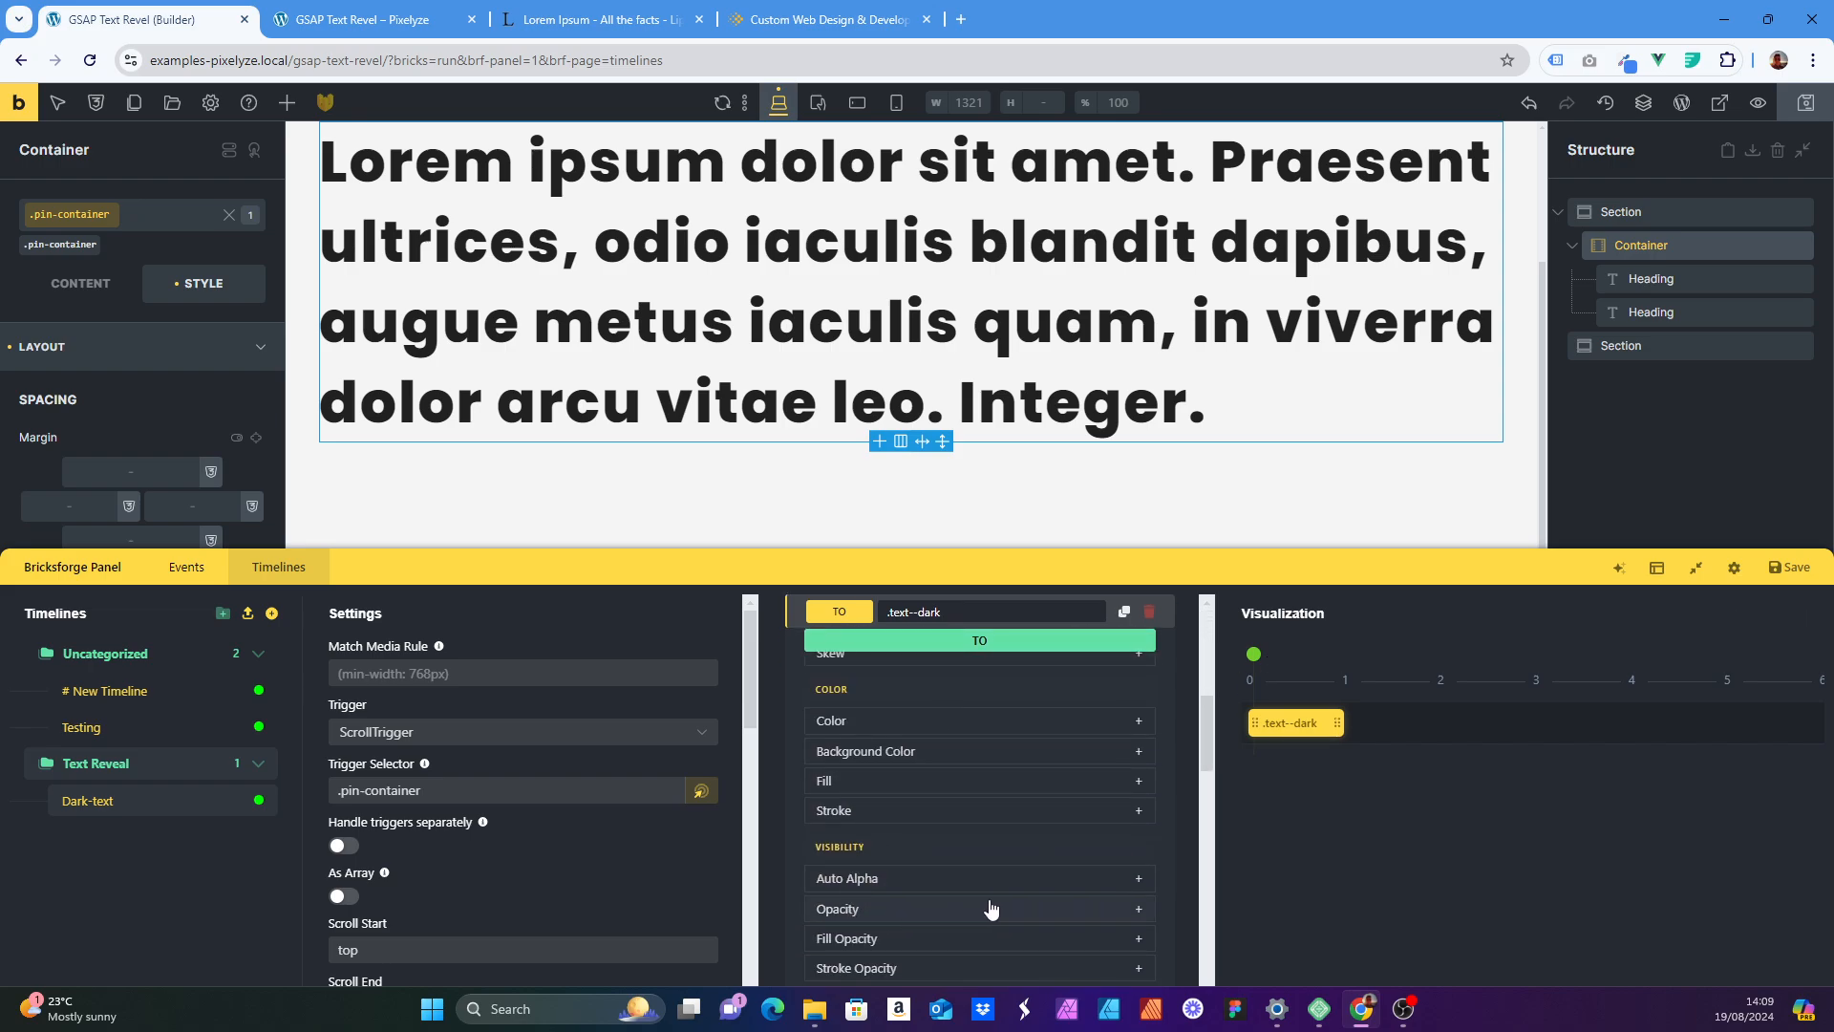
left_click(990, 906)
scroll(990, 898, "down", 1)
left_click(1103, 846)
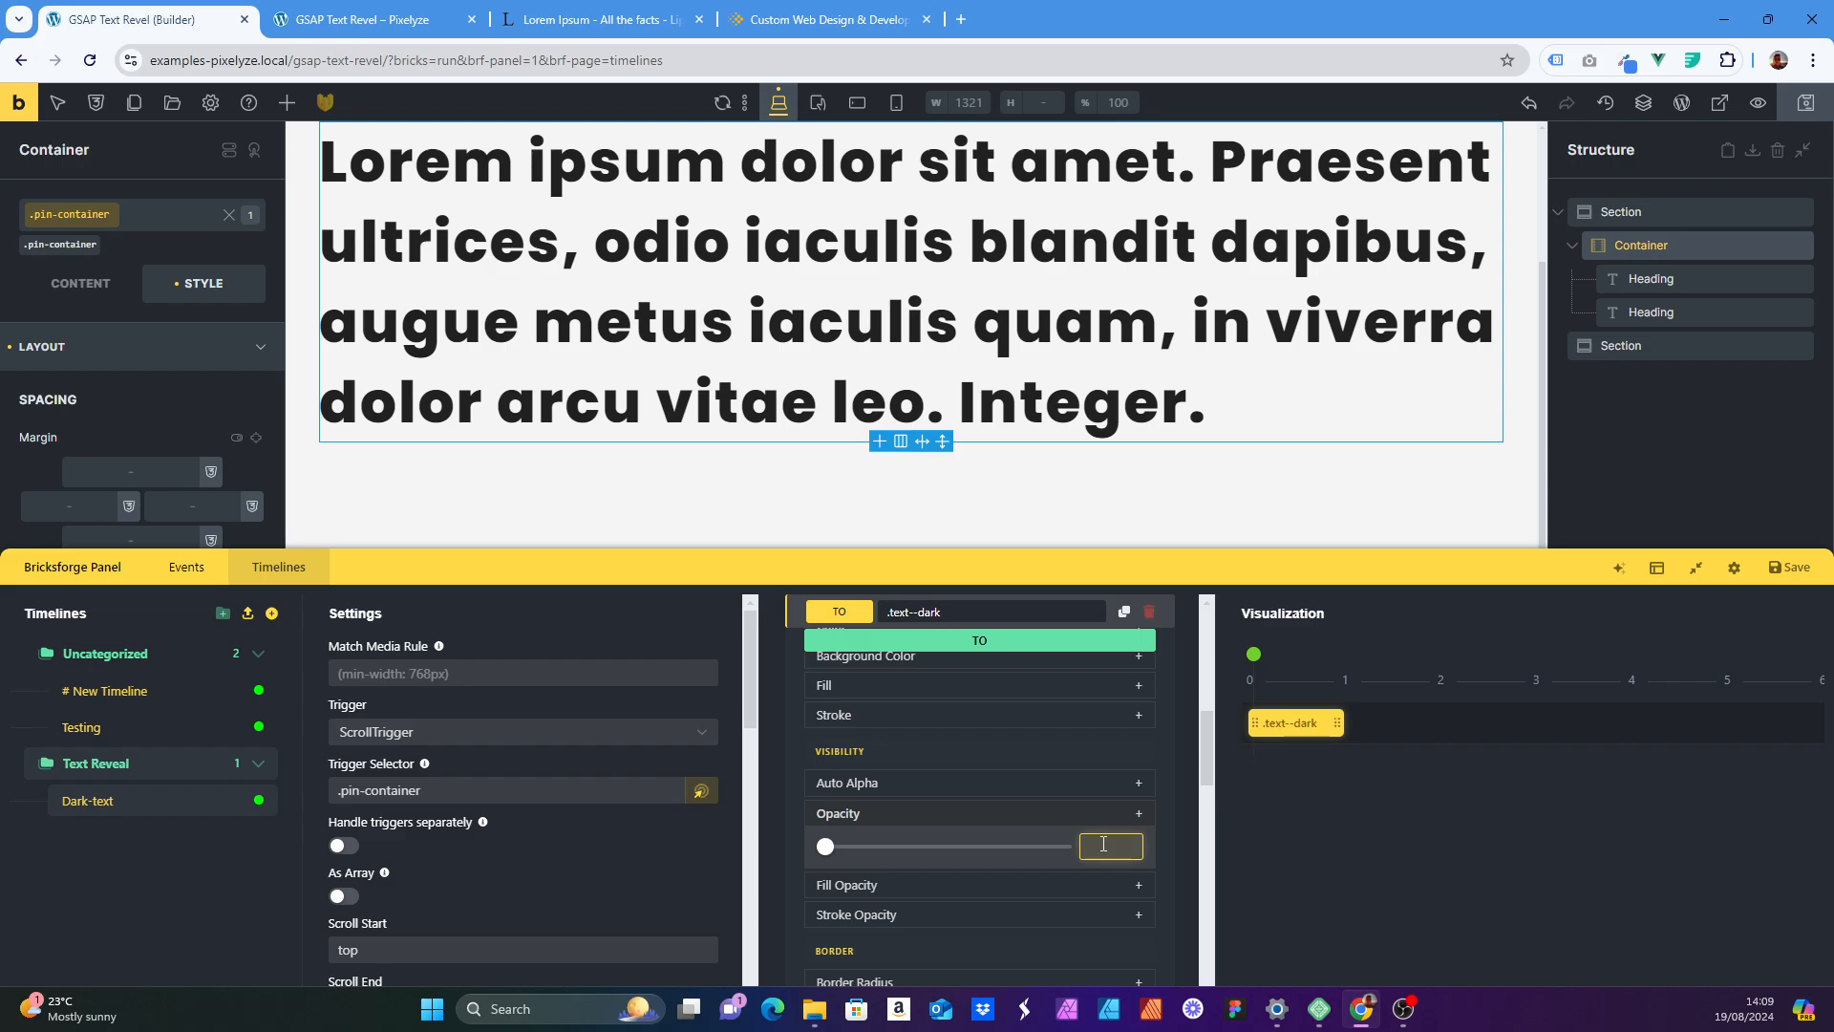
left_click(766, 837)
- Switch the .text--dark animation's method to From and save the timeline
scroll(922, 850, "up", 6)
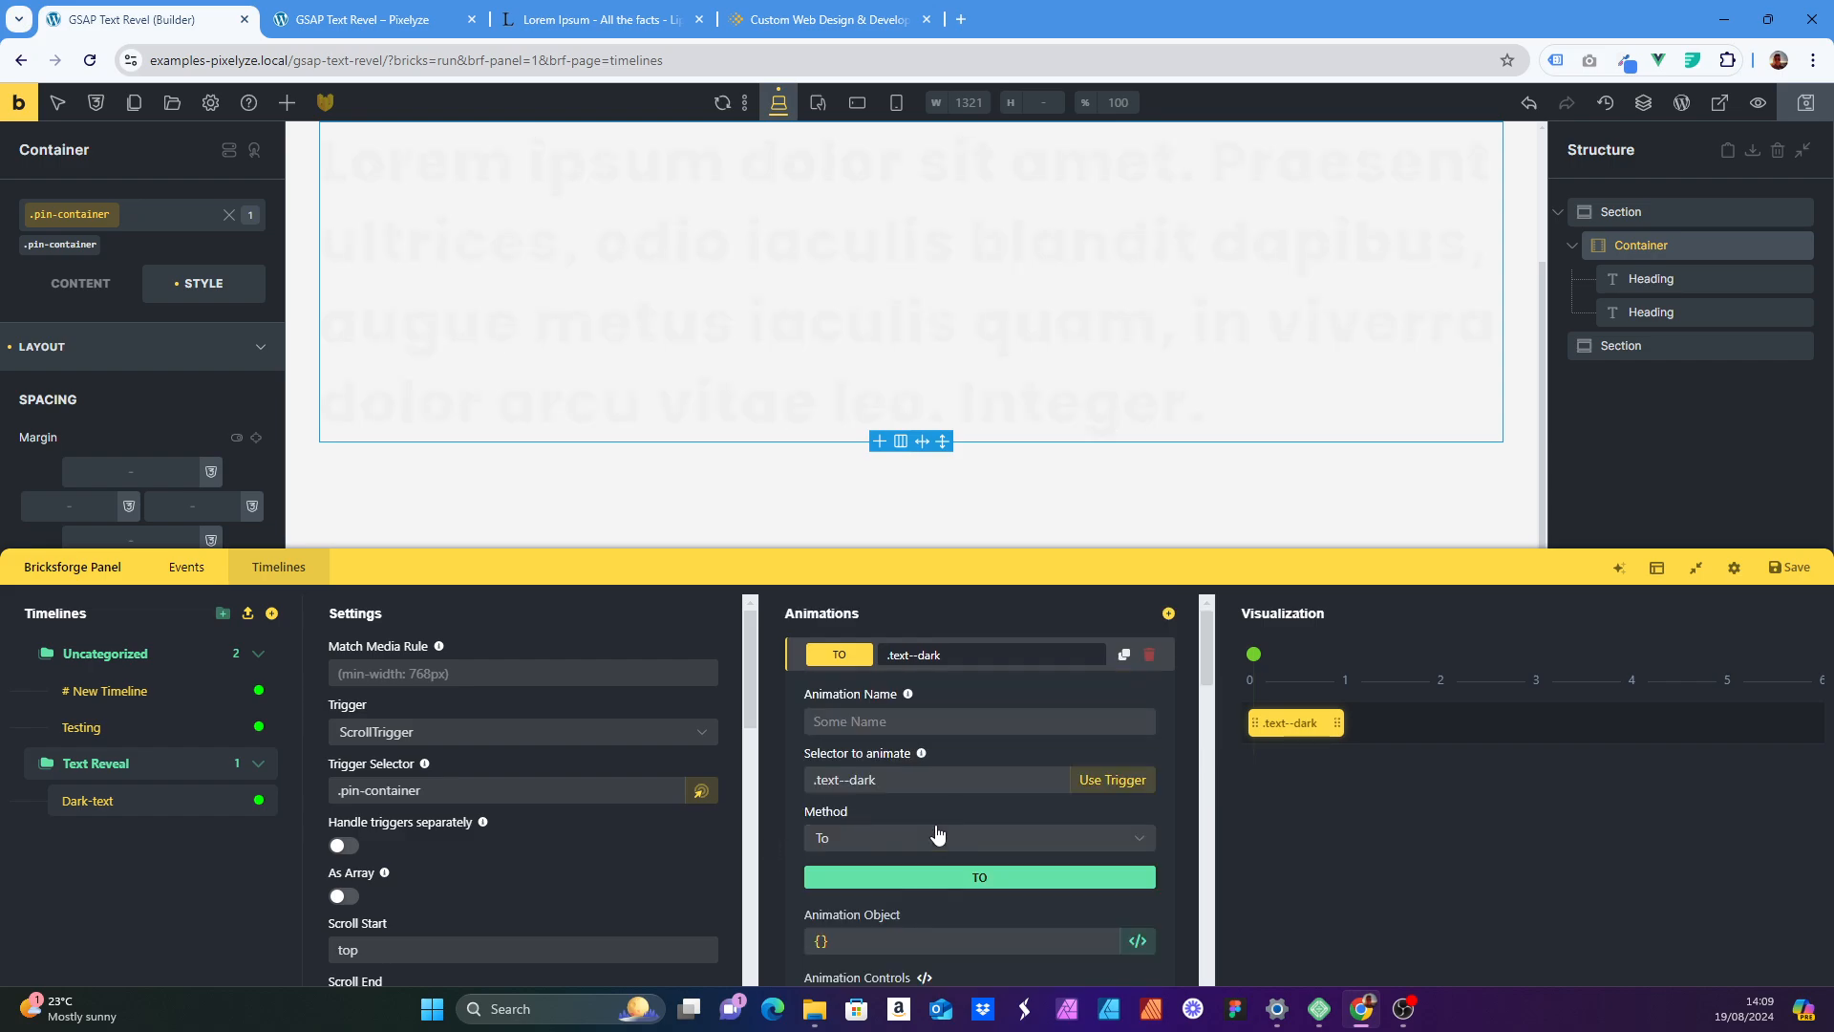
left_click(917, 838)
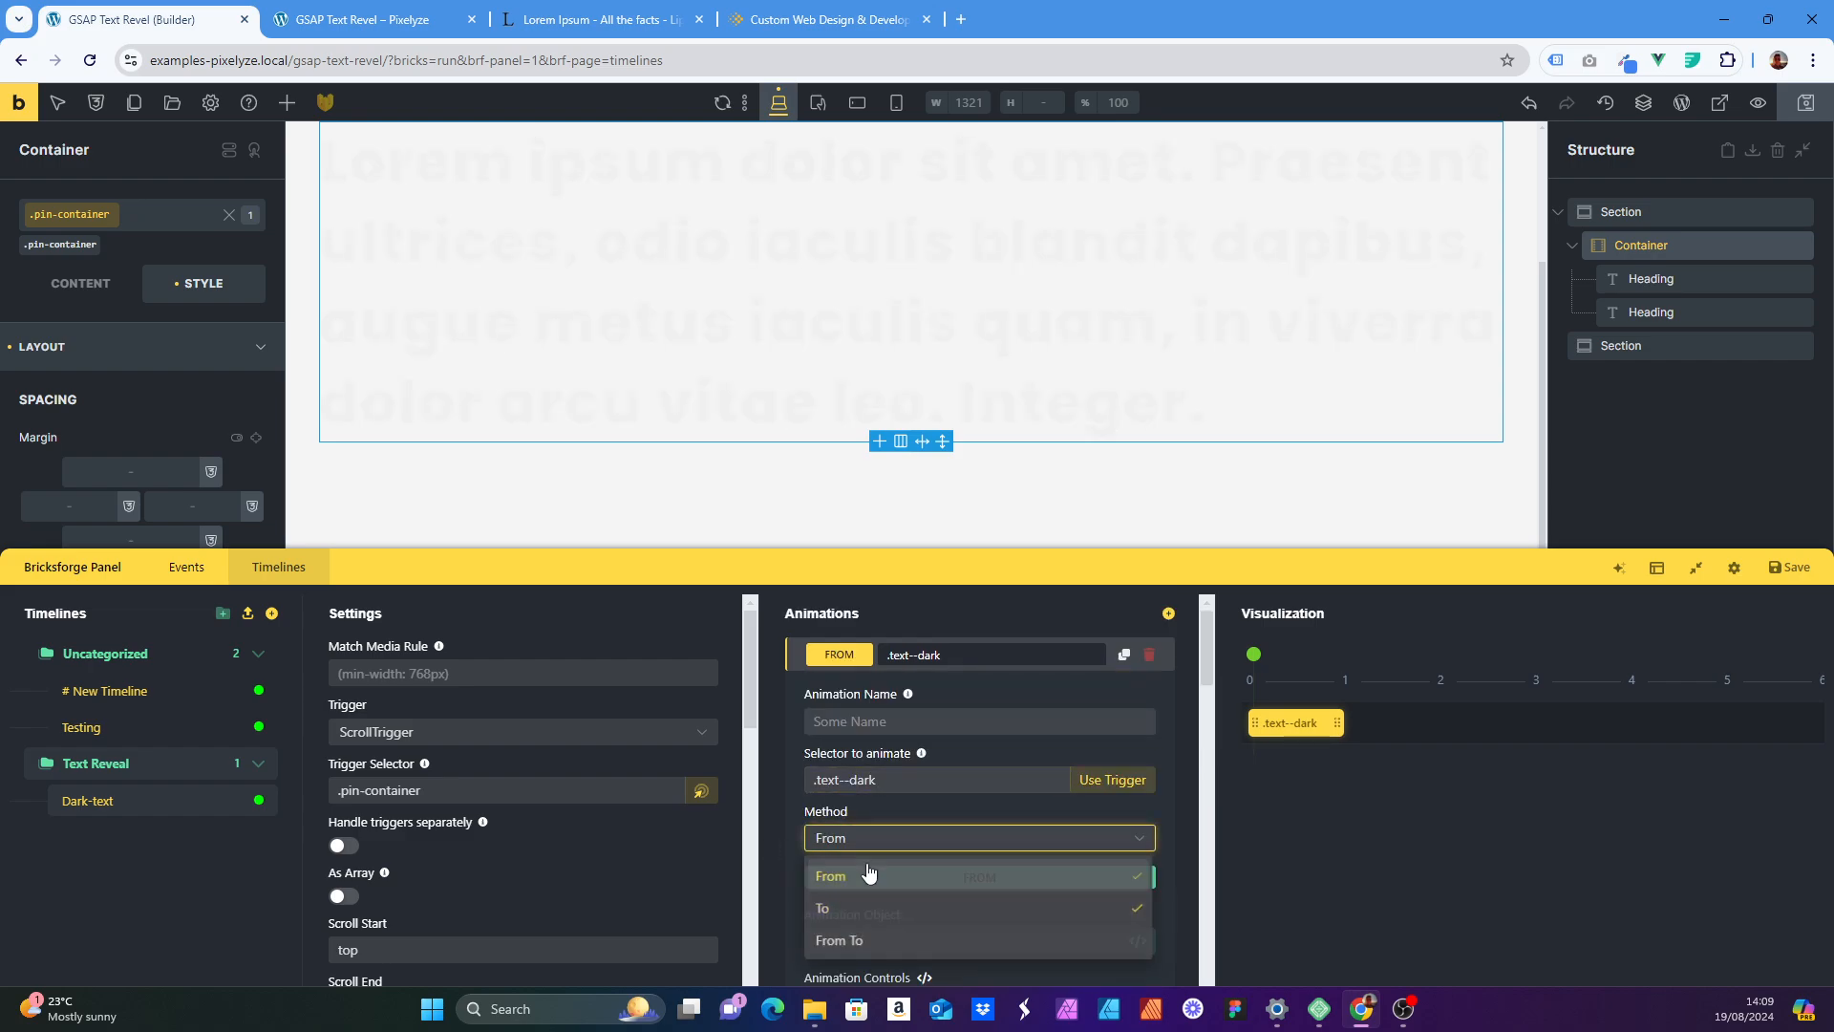
left_click(841, 872)
left_click(779, 837)
mouse_move(1253, 655)
left_mouse_down()
mouse_move(1348, 659)
mouse_move(1241, 660)
left_mouse_up()
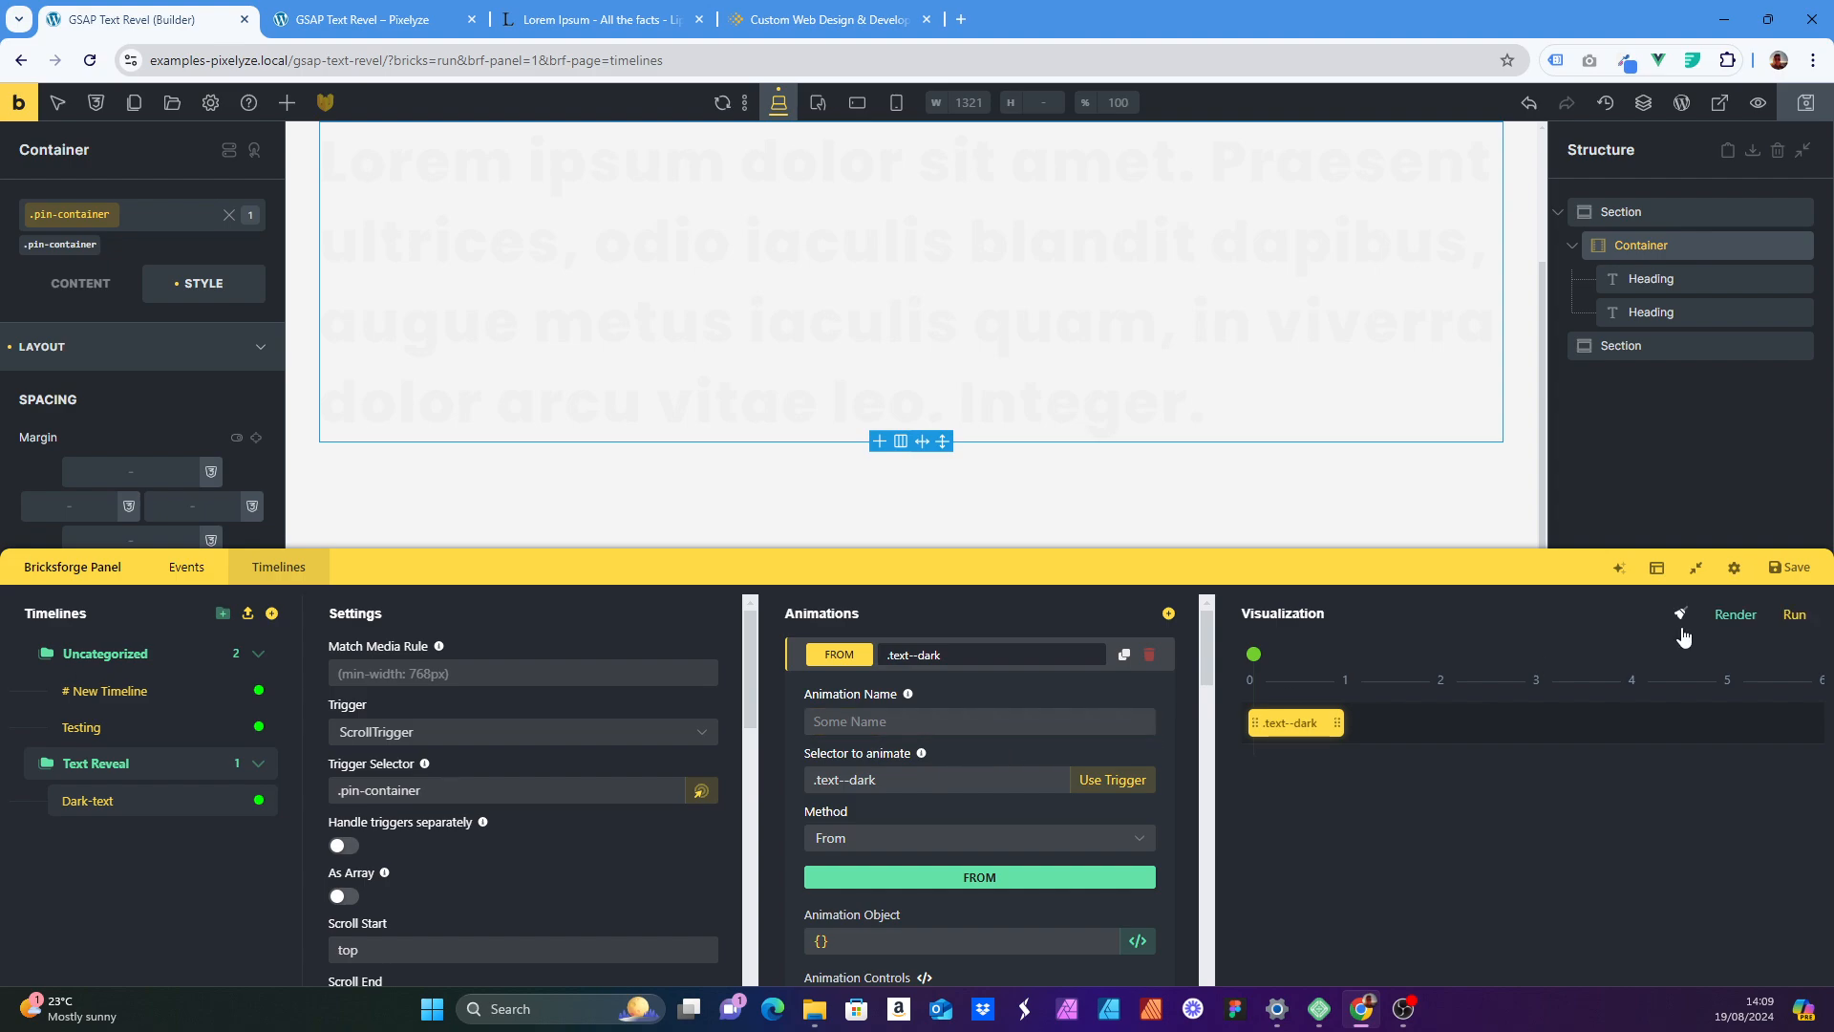
left_click(1789, 580)
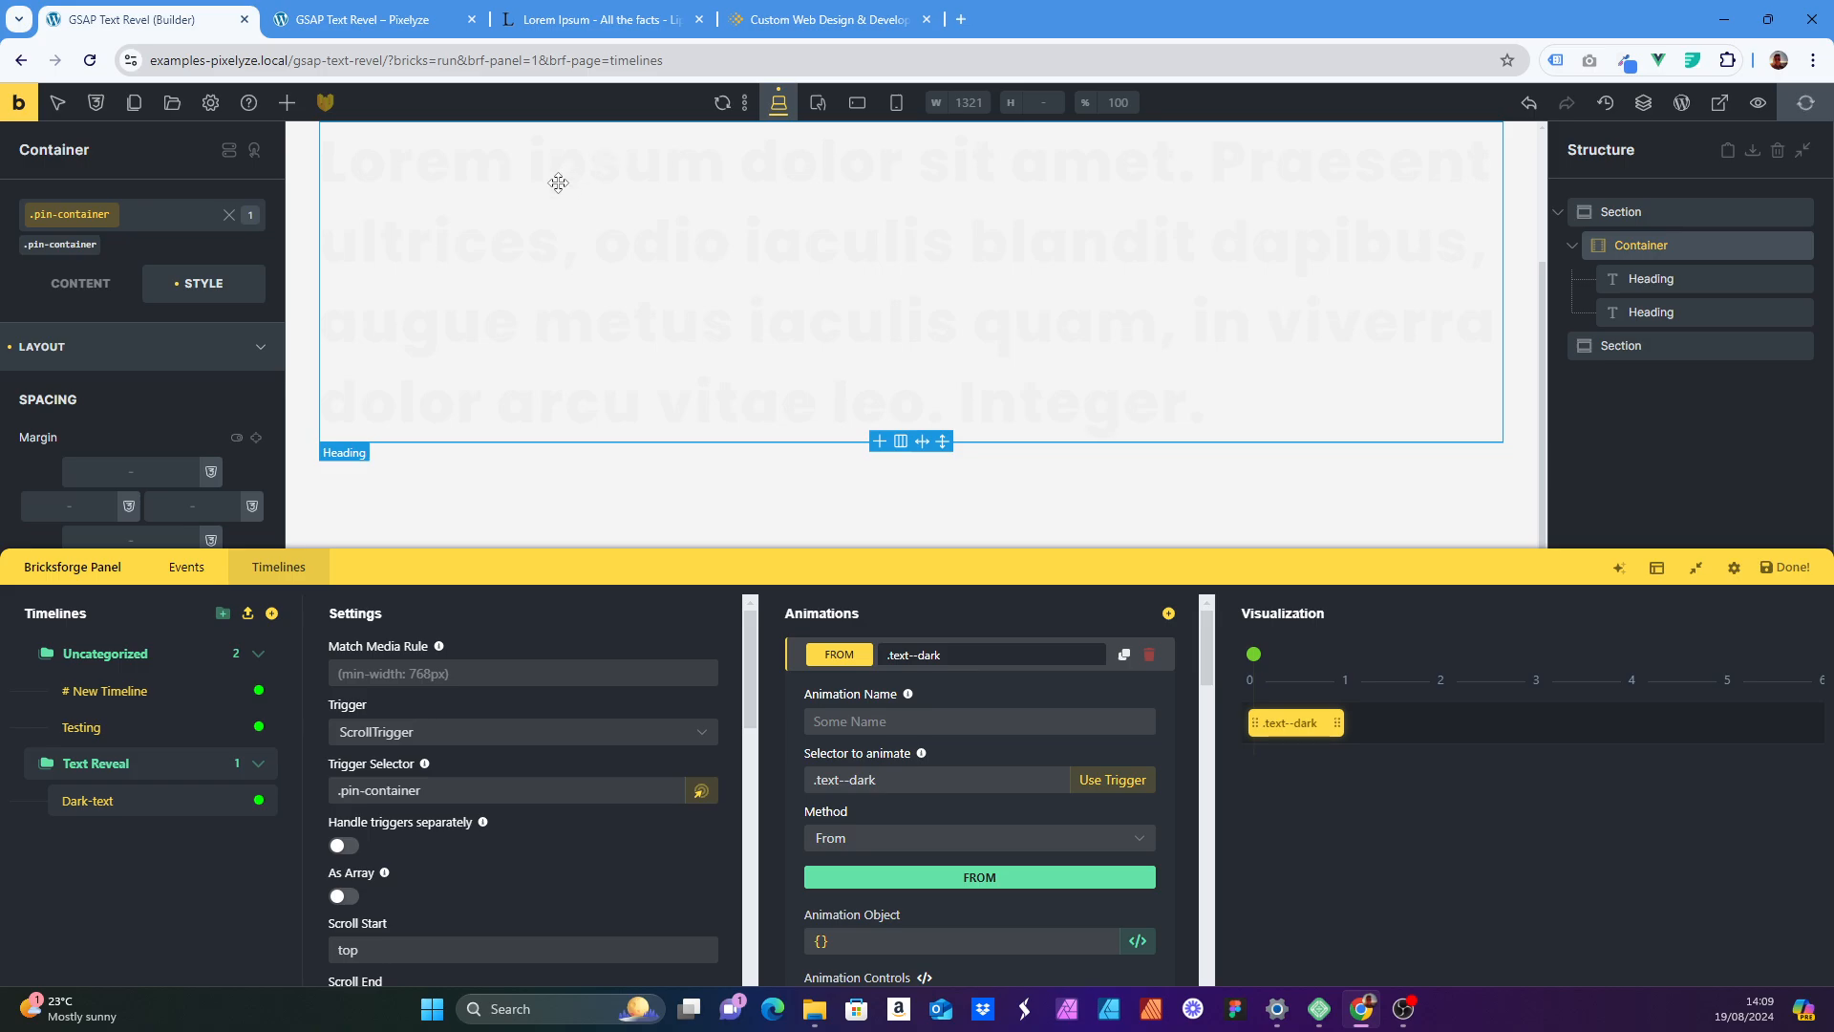
- Switch to the page preview and scroll it down and back up to test the pinned container and dark text fade-in
left_click(373, 11)
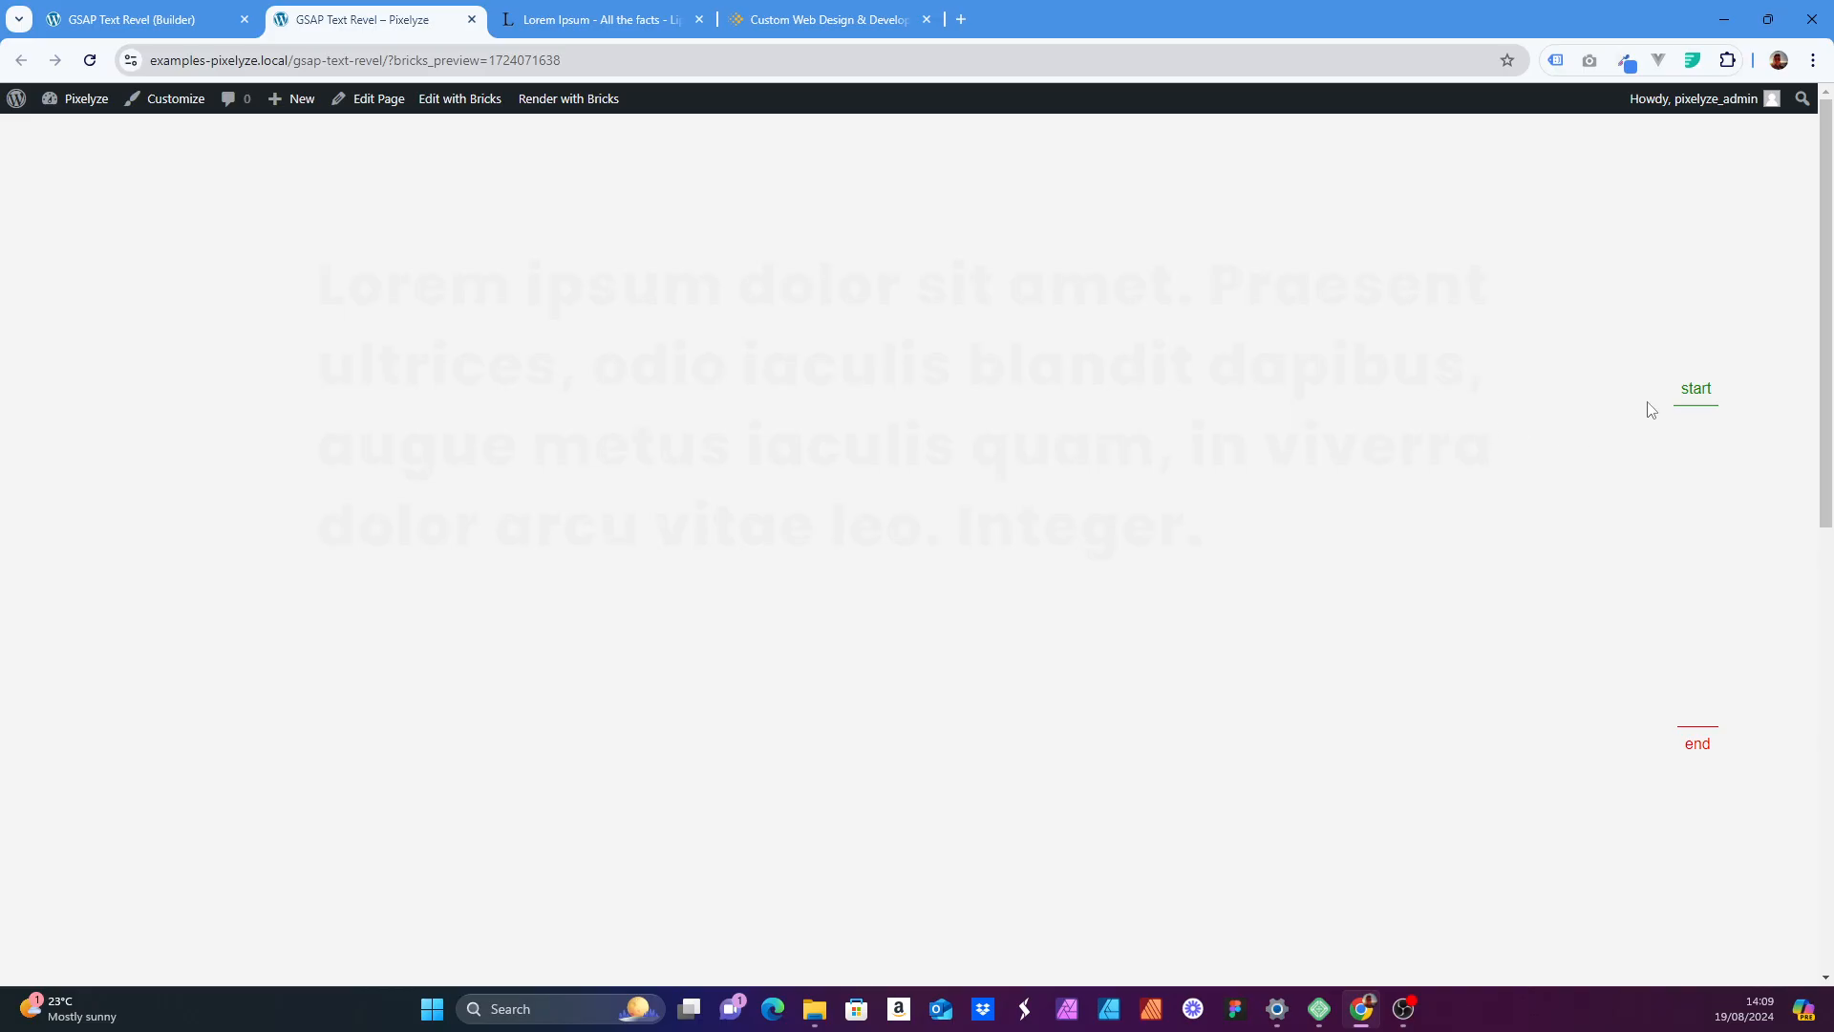
left_click_drag(1831, 132, 1825, 446)
left_click_drag(1832, 297, 1826, 107)
- Back in the builder, enable SplitText on the .text--dark animation with the type Chars
key("ctrl+Page_Up")
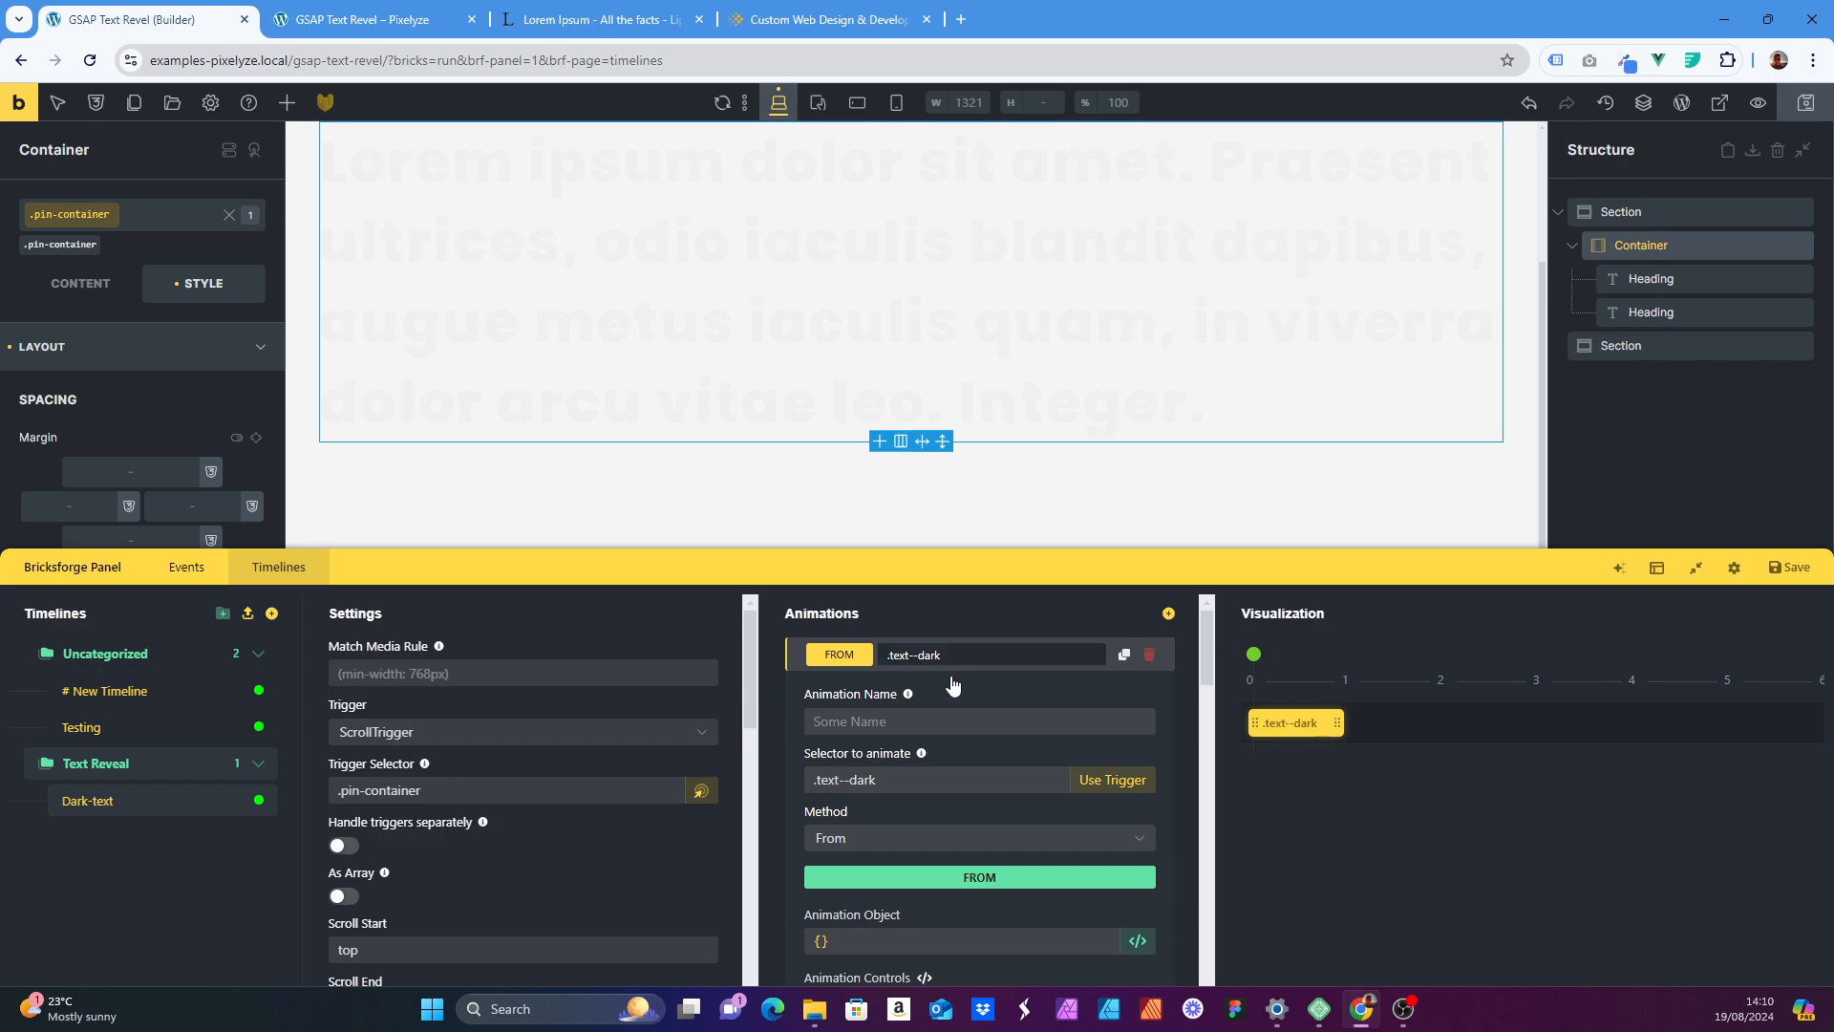
scroll(952, 684, "down", 10)
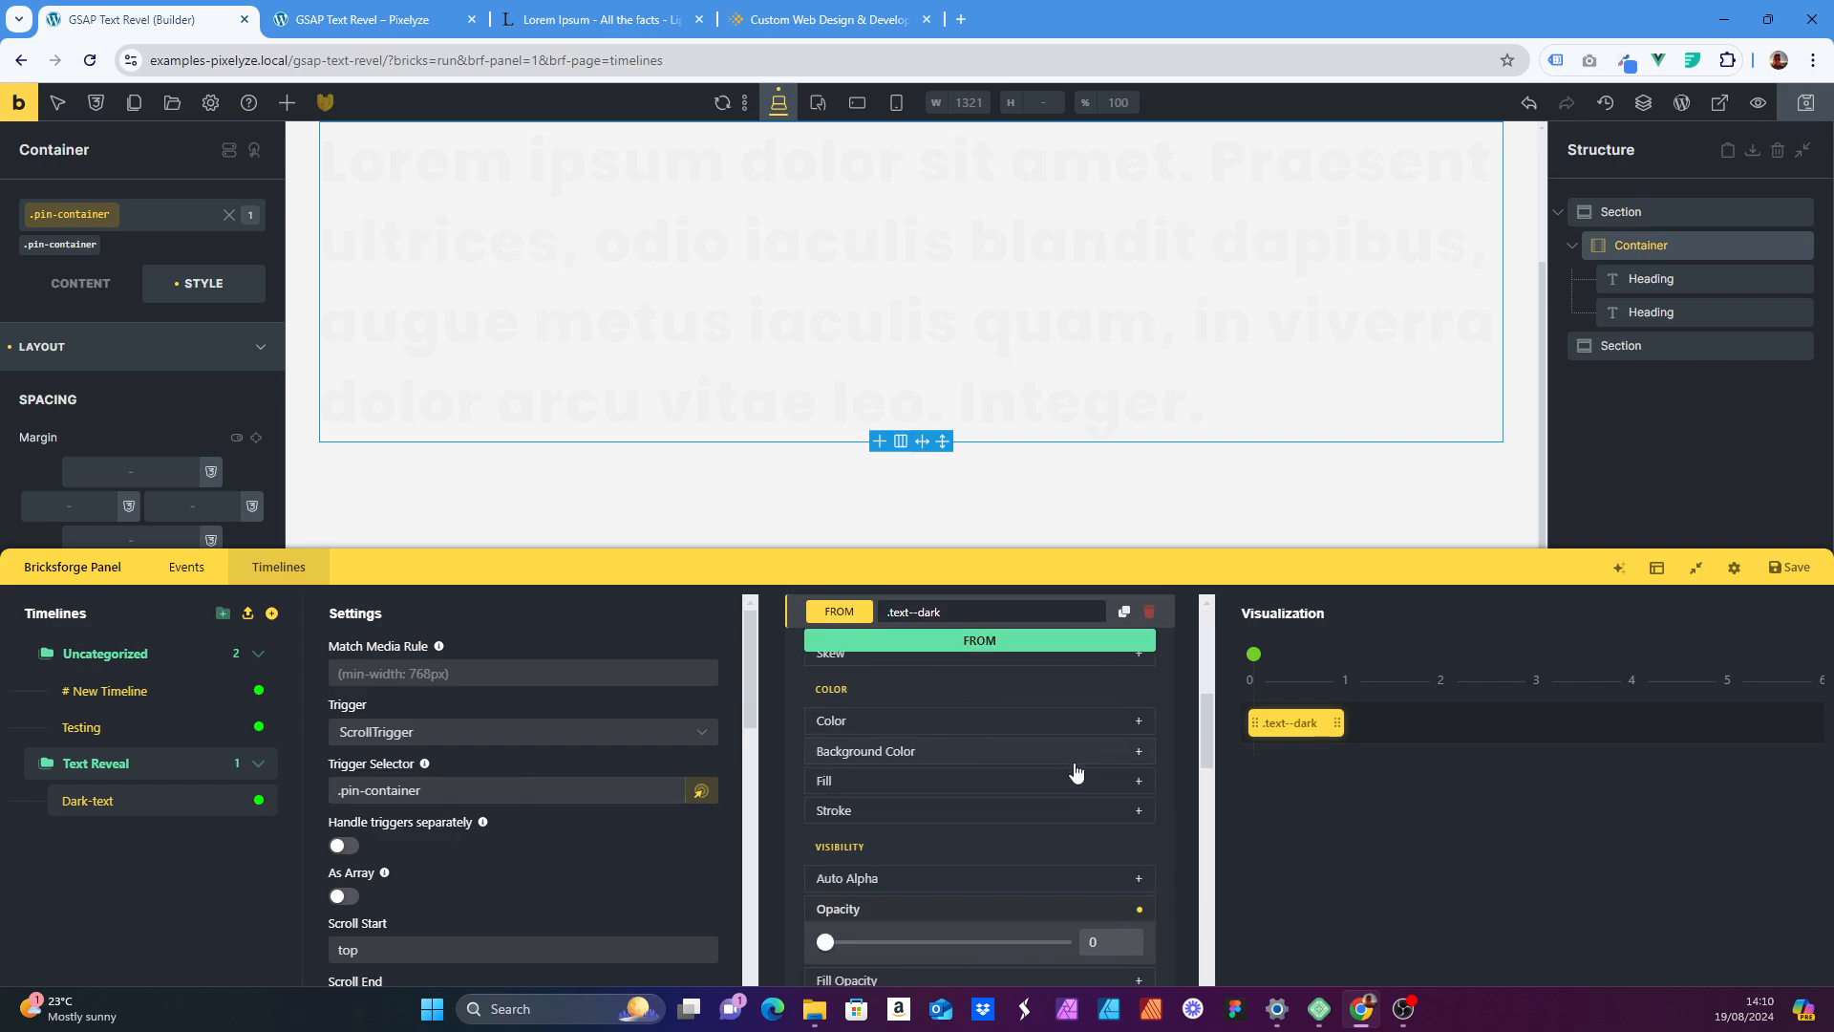
scroll(1076, 772, "down", 2)
scroll(1073, 781, "down", 1)
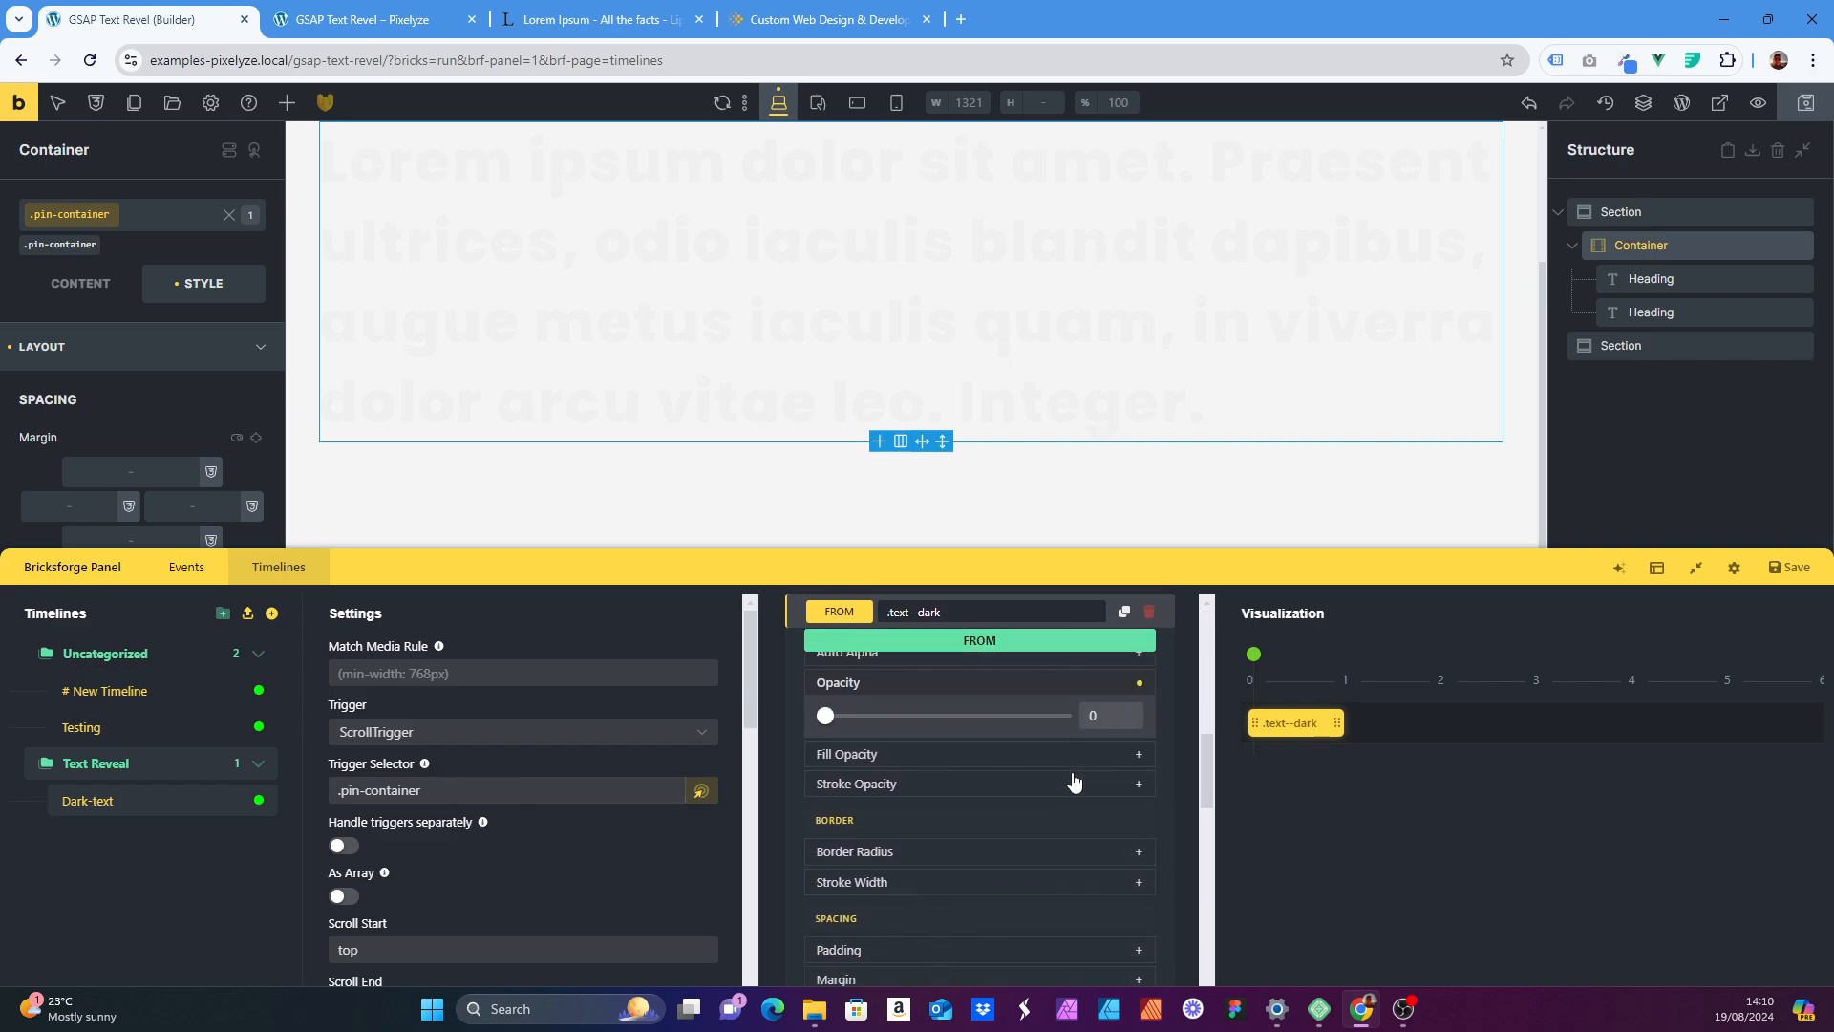
scroll(1024, 769, "down", 8)
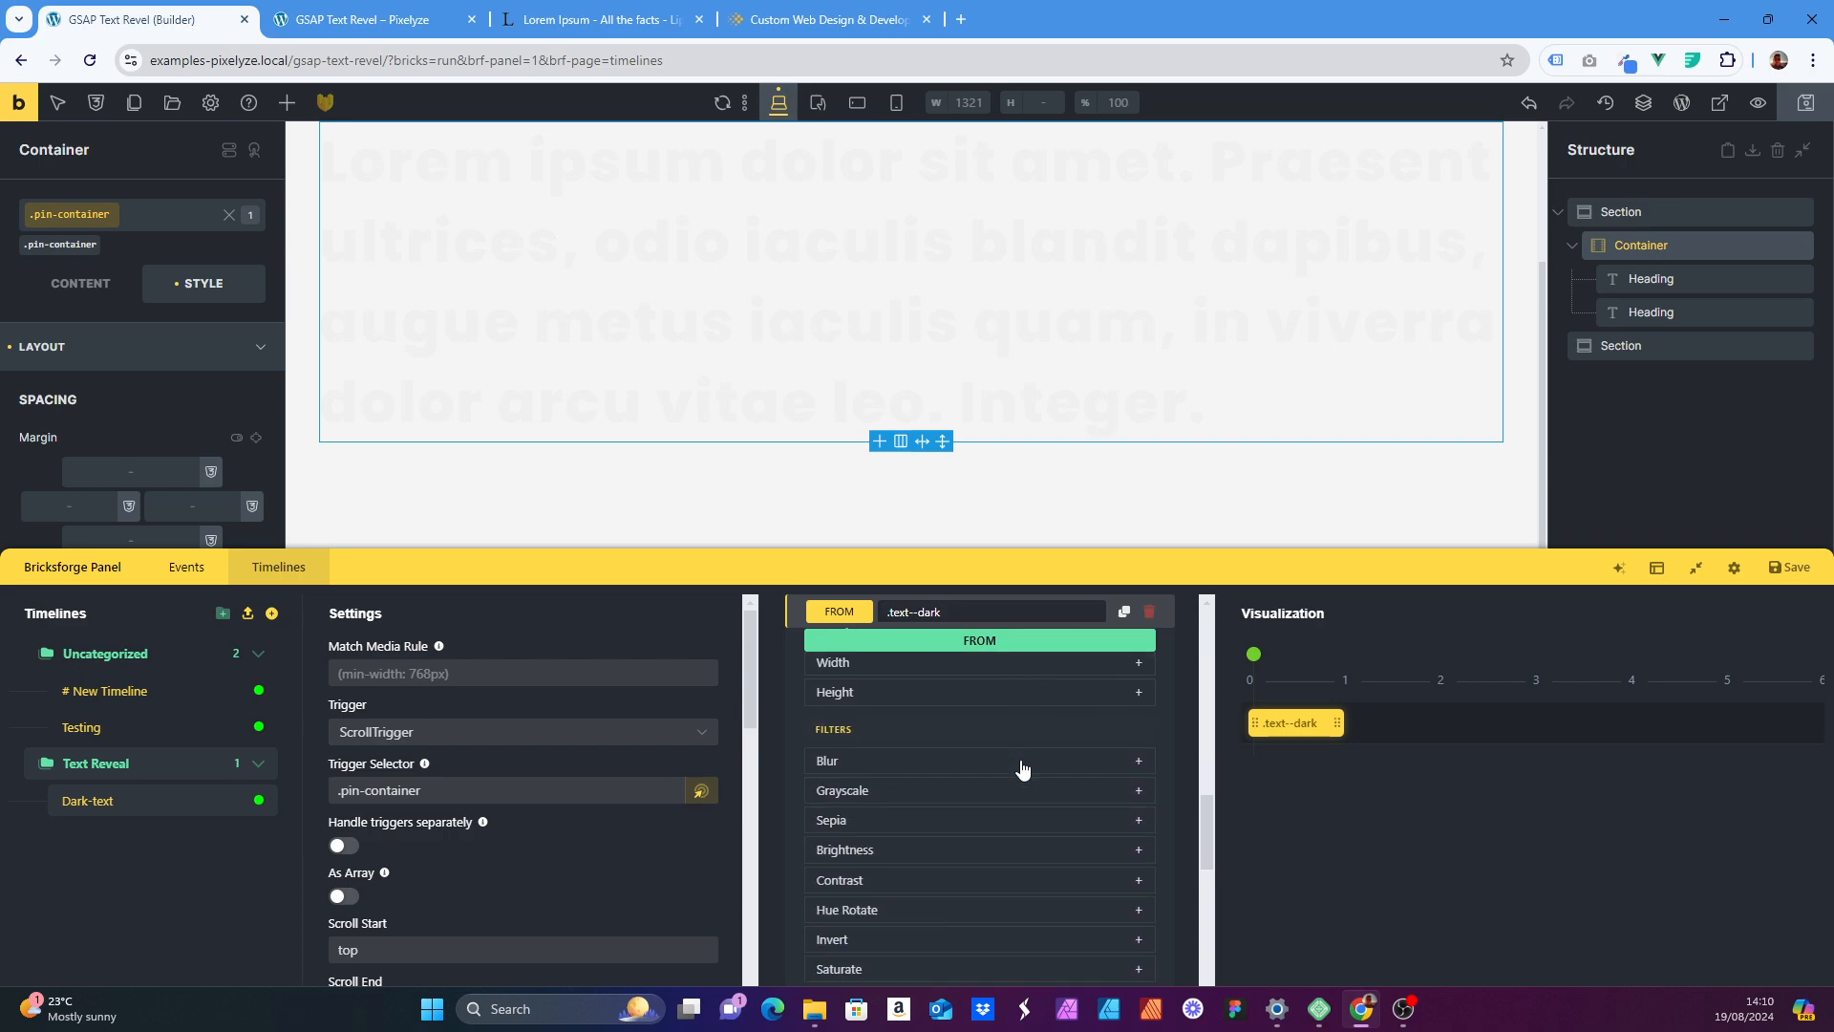
scroll(1023, 773, "down", 5)
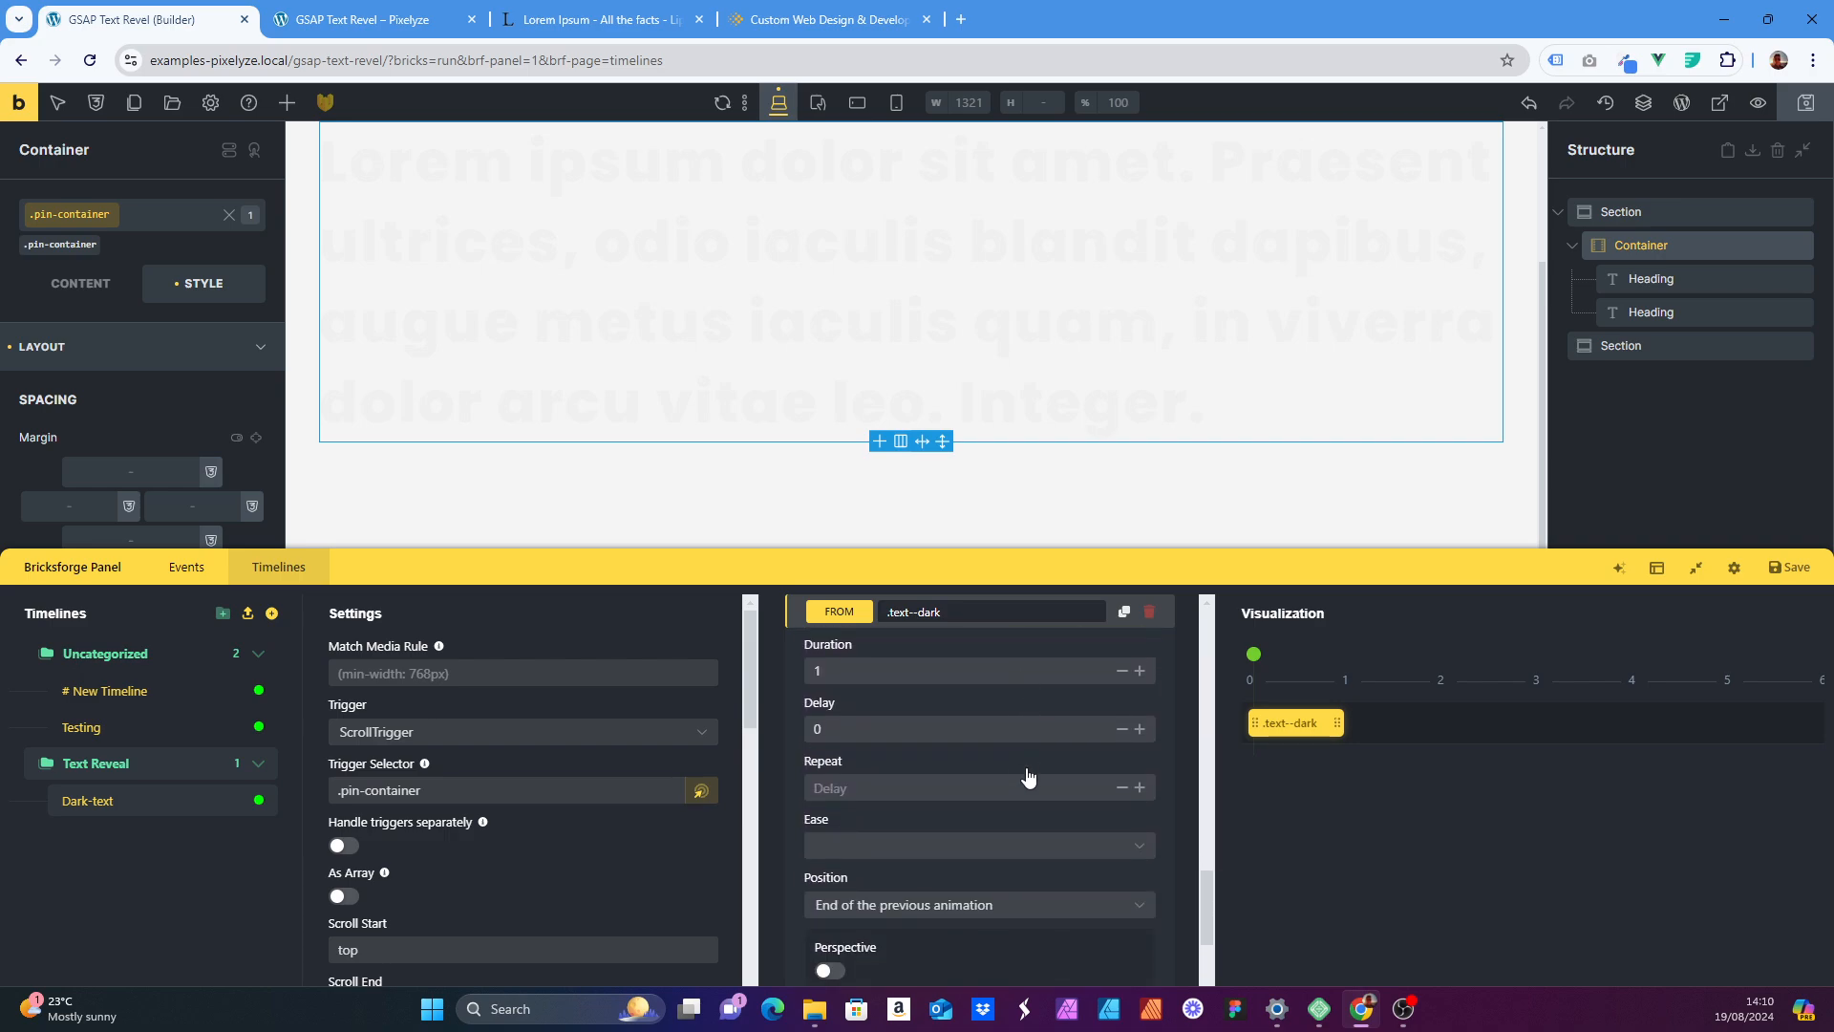
scroll(1028, 777, "down", 1)
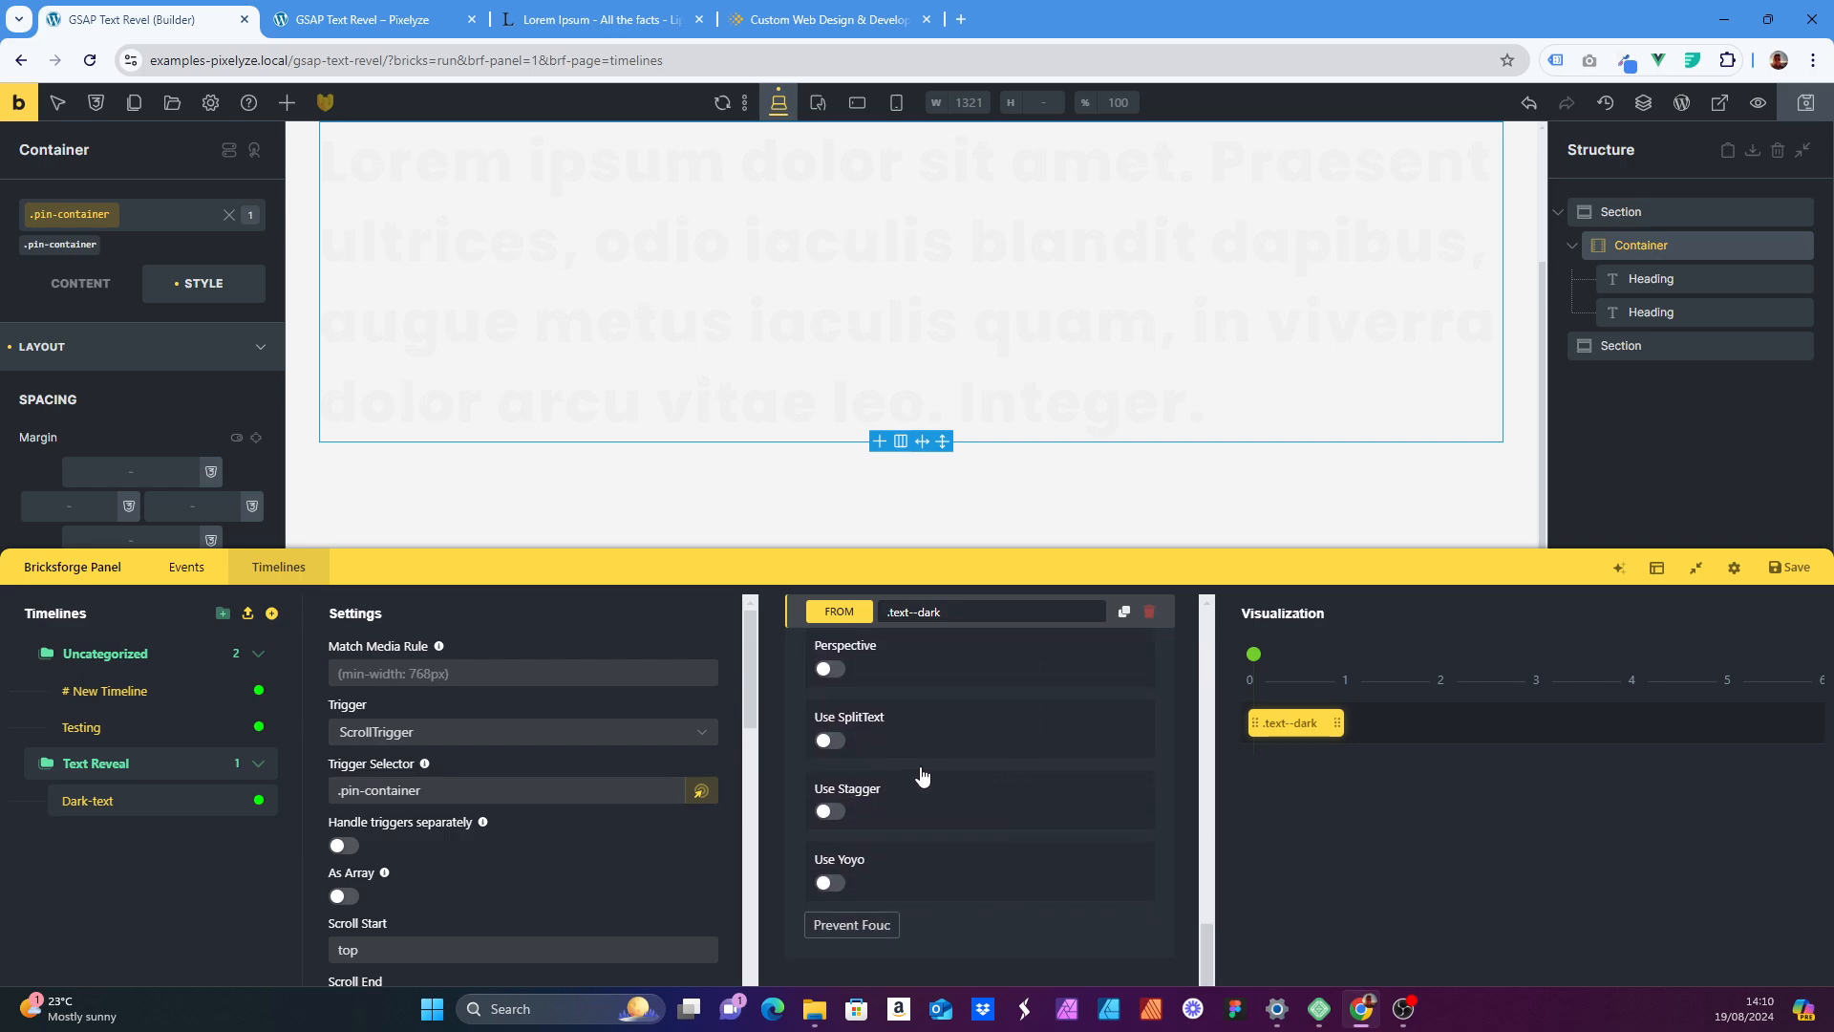
left_click(829, 742)
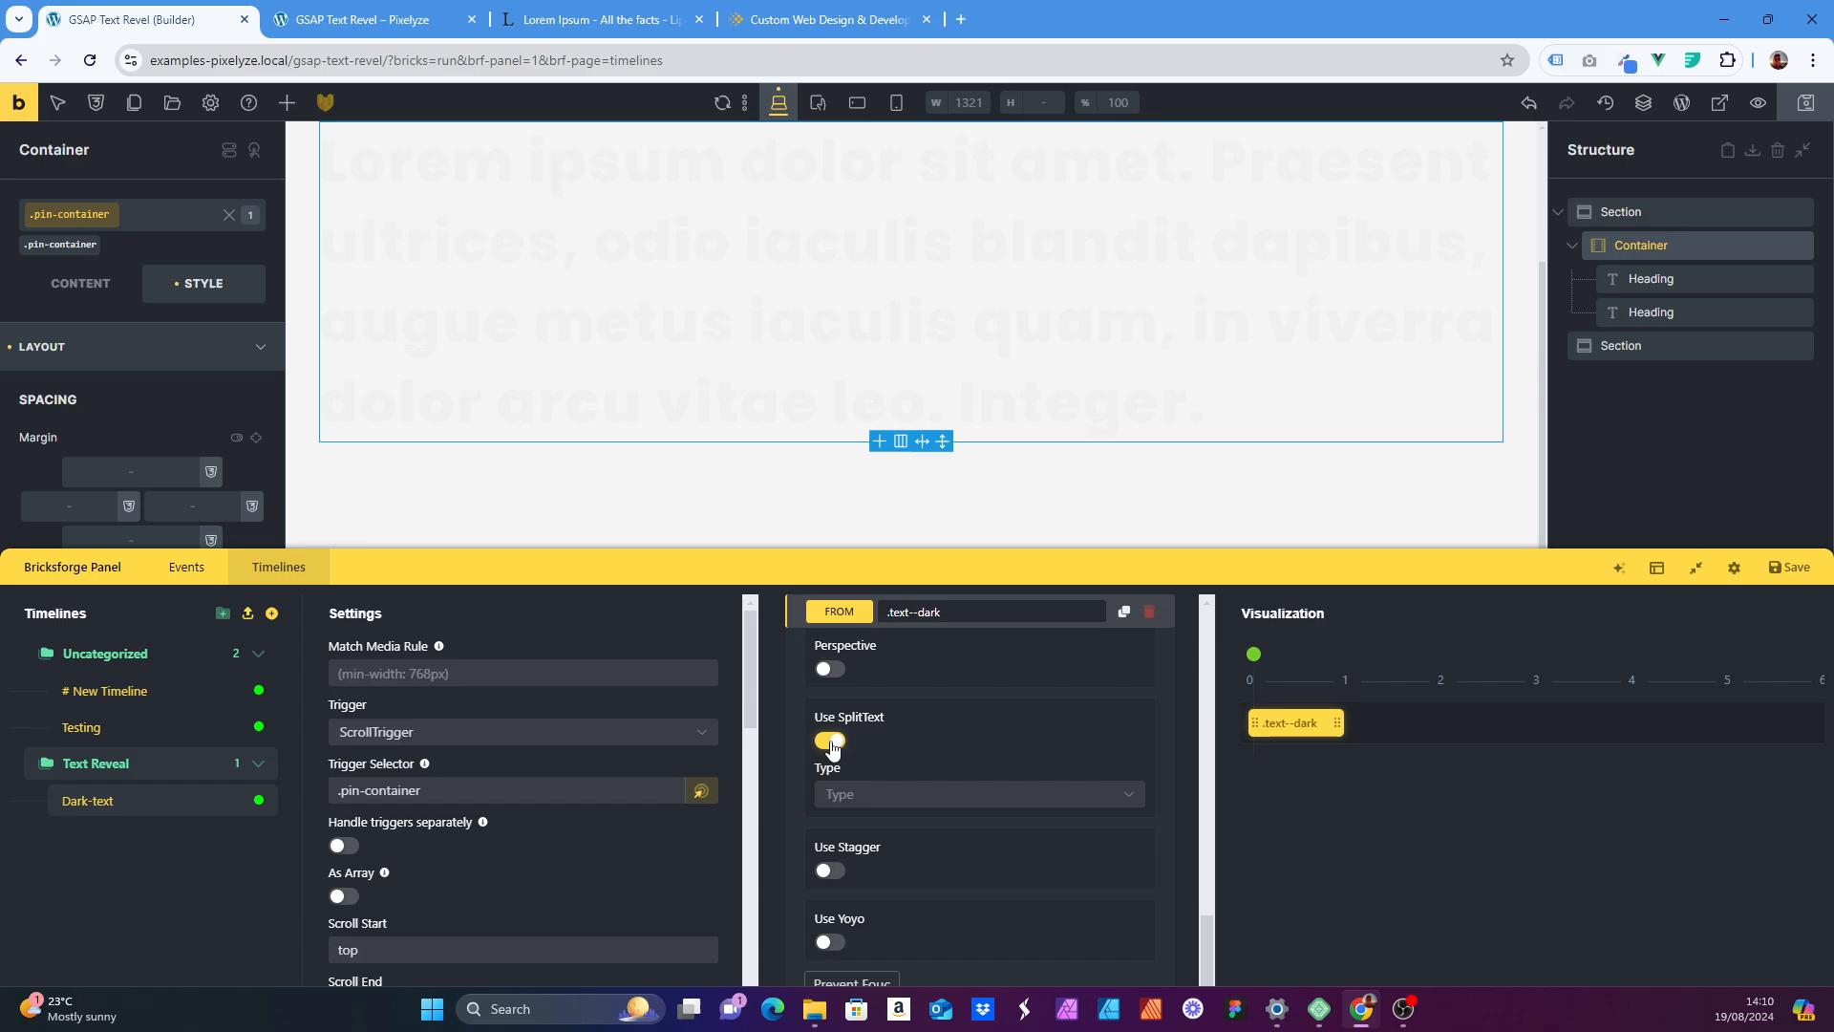
left_click(904, 797)
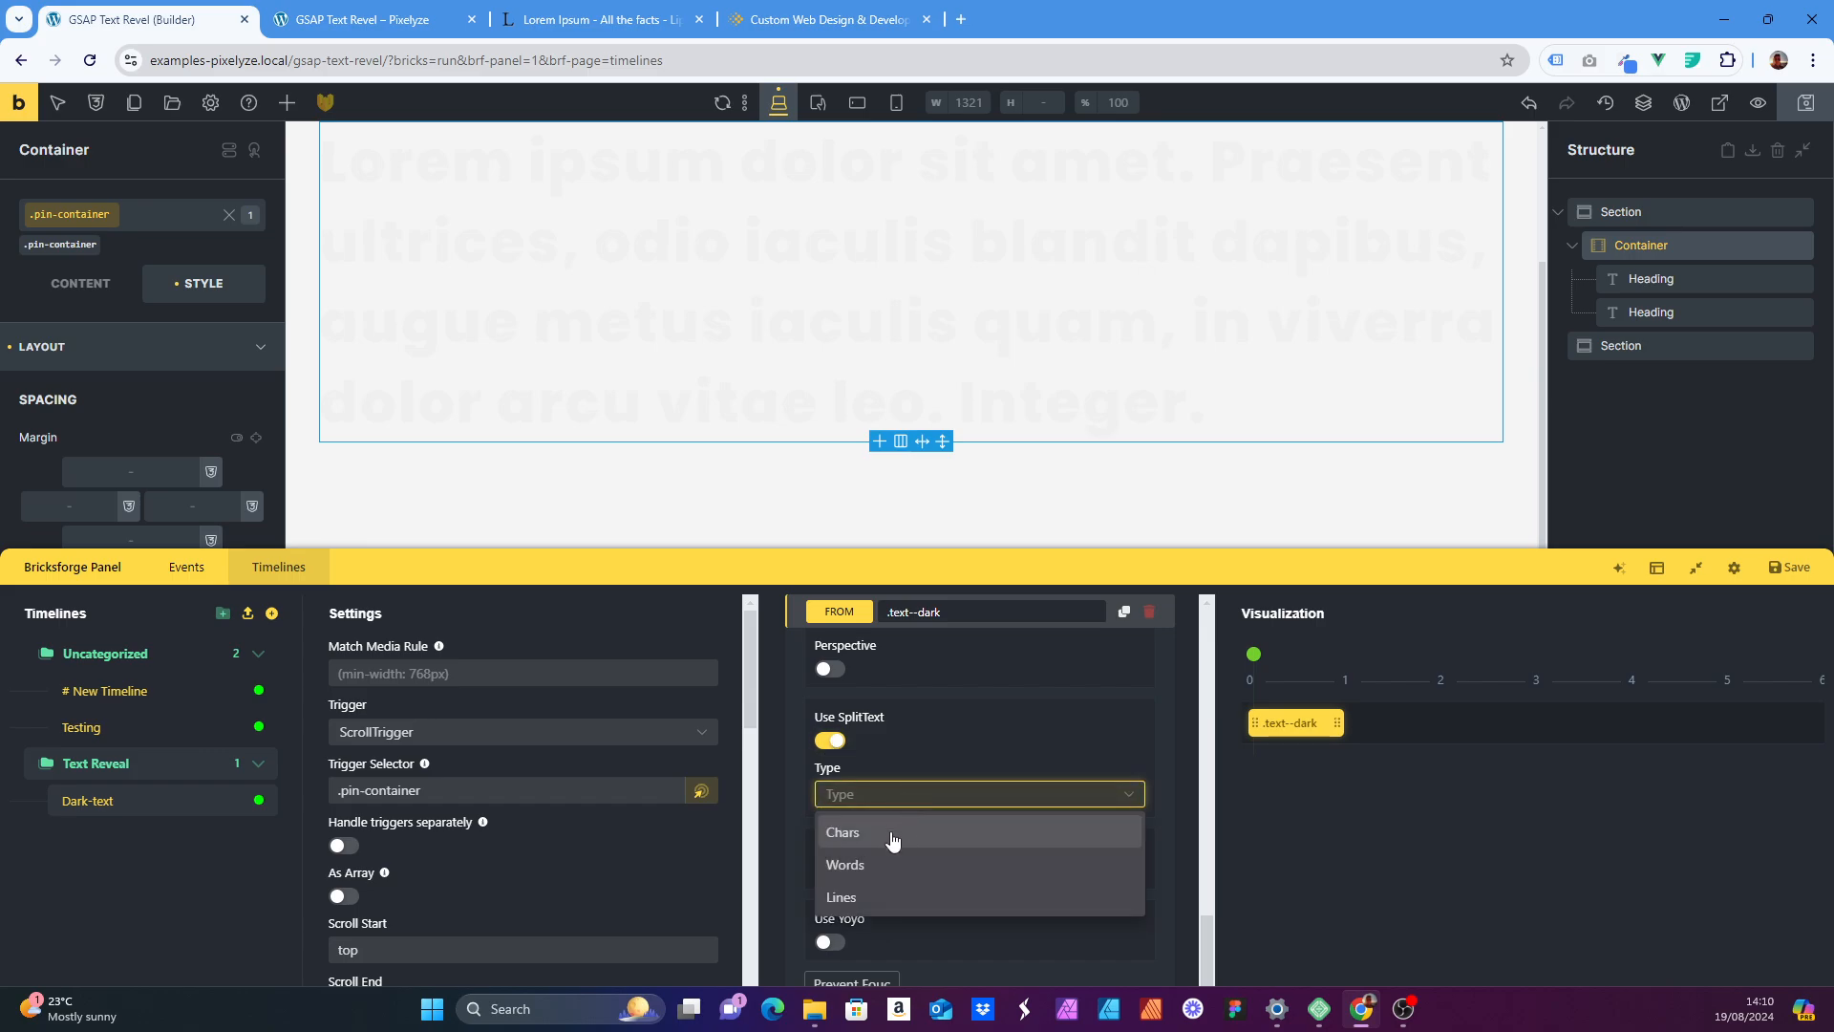
left_click(840, 837)
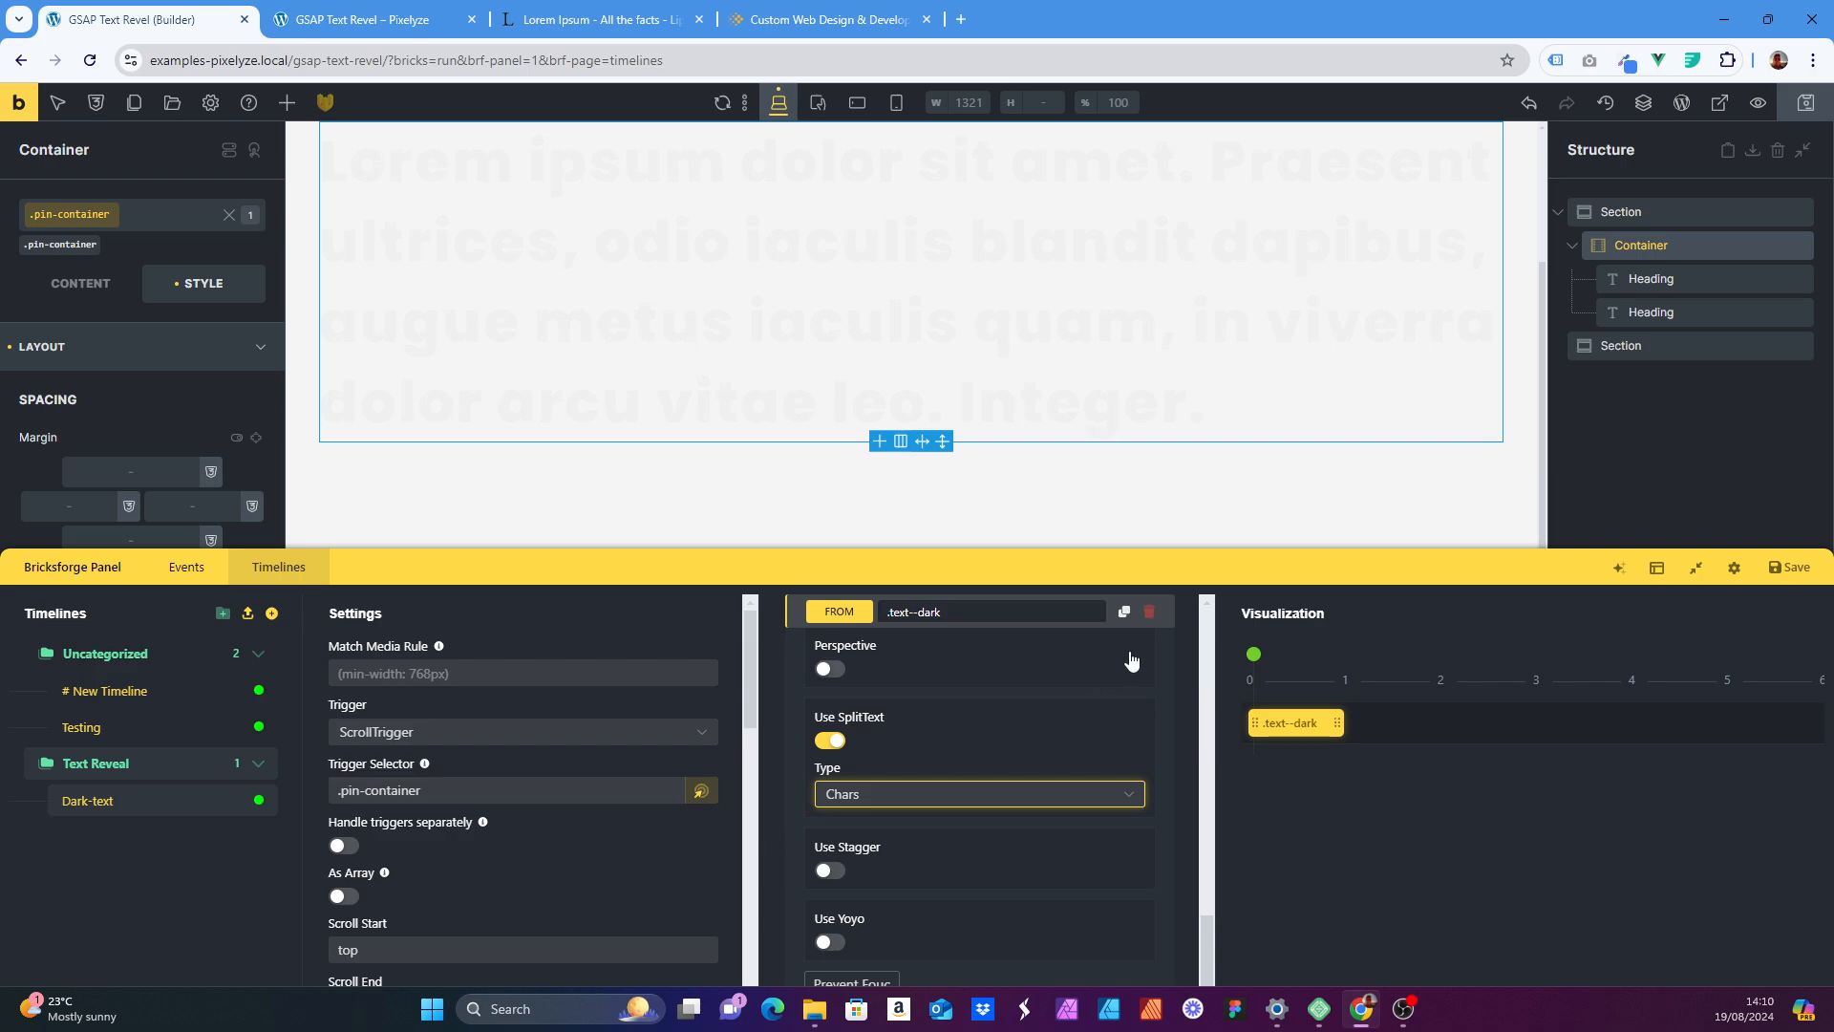
- Enable Stagger on the .text--dark animation with a value of 0.2, and save the timeline and page
left_click(841, 872)
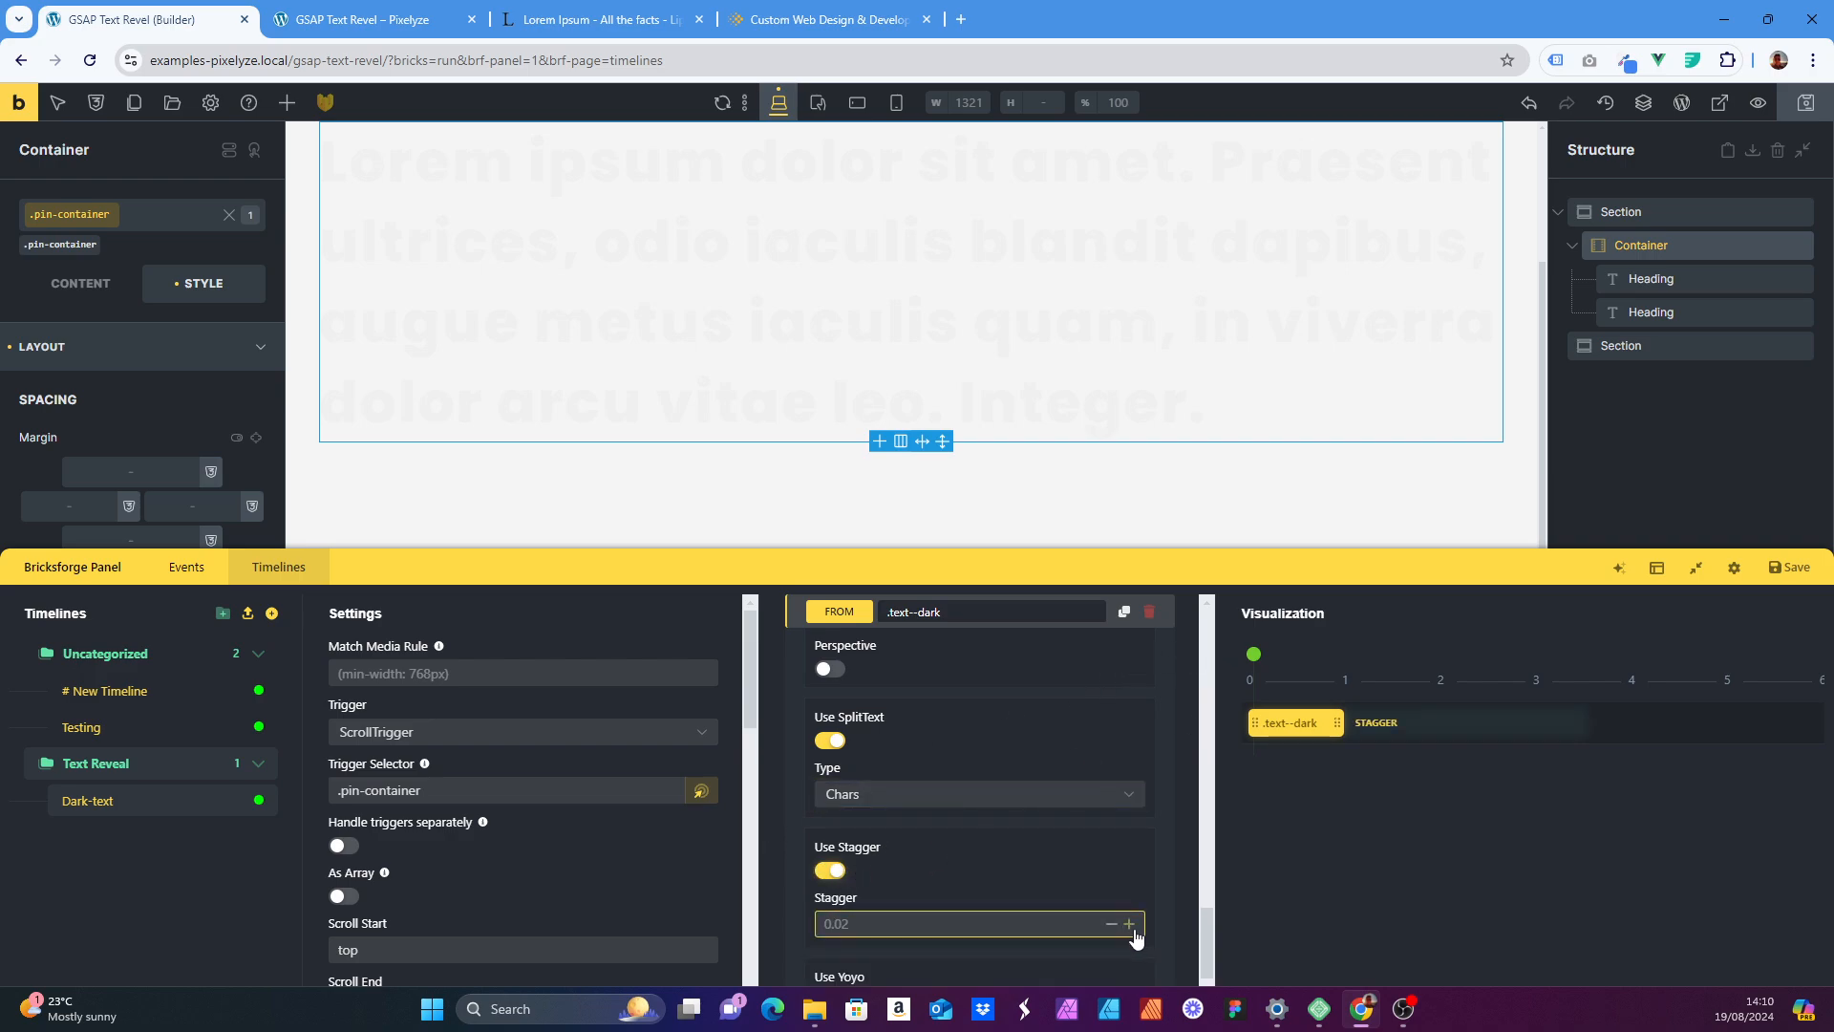
type(".05")
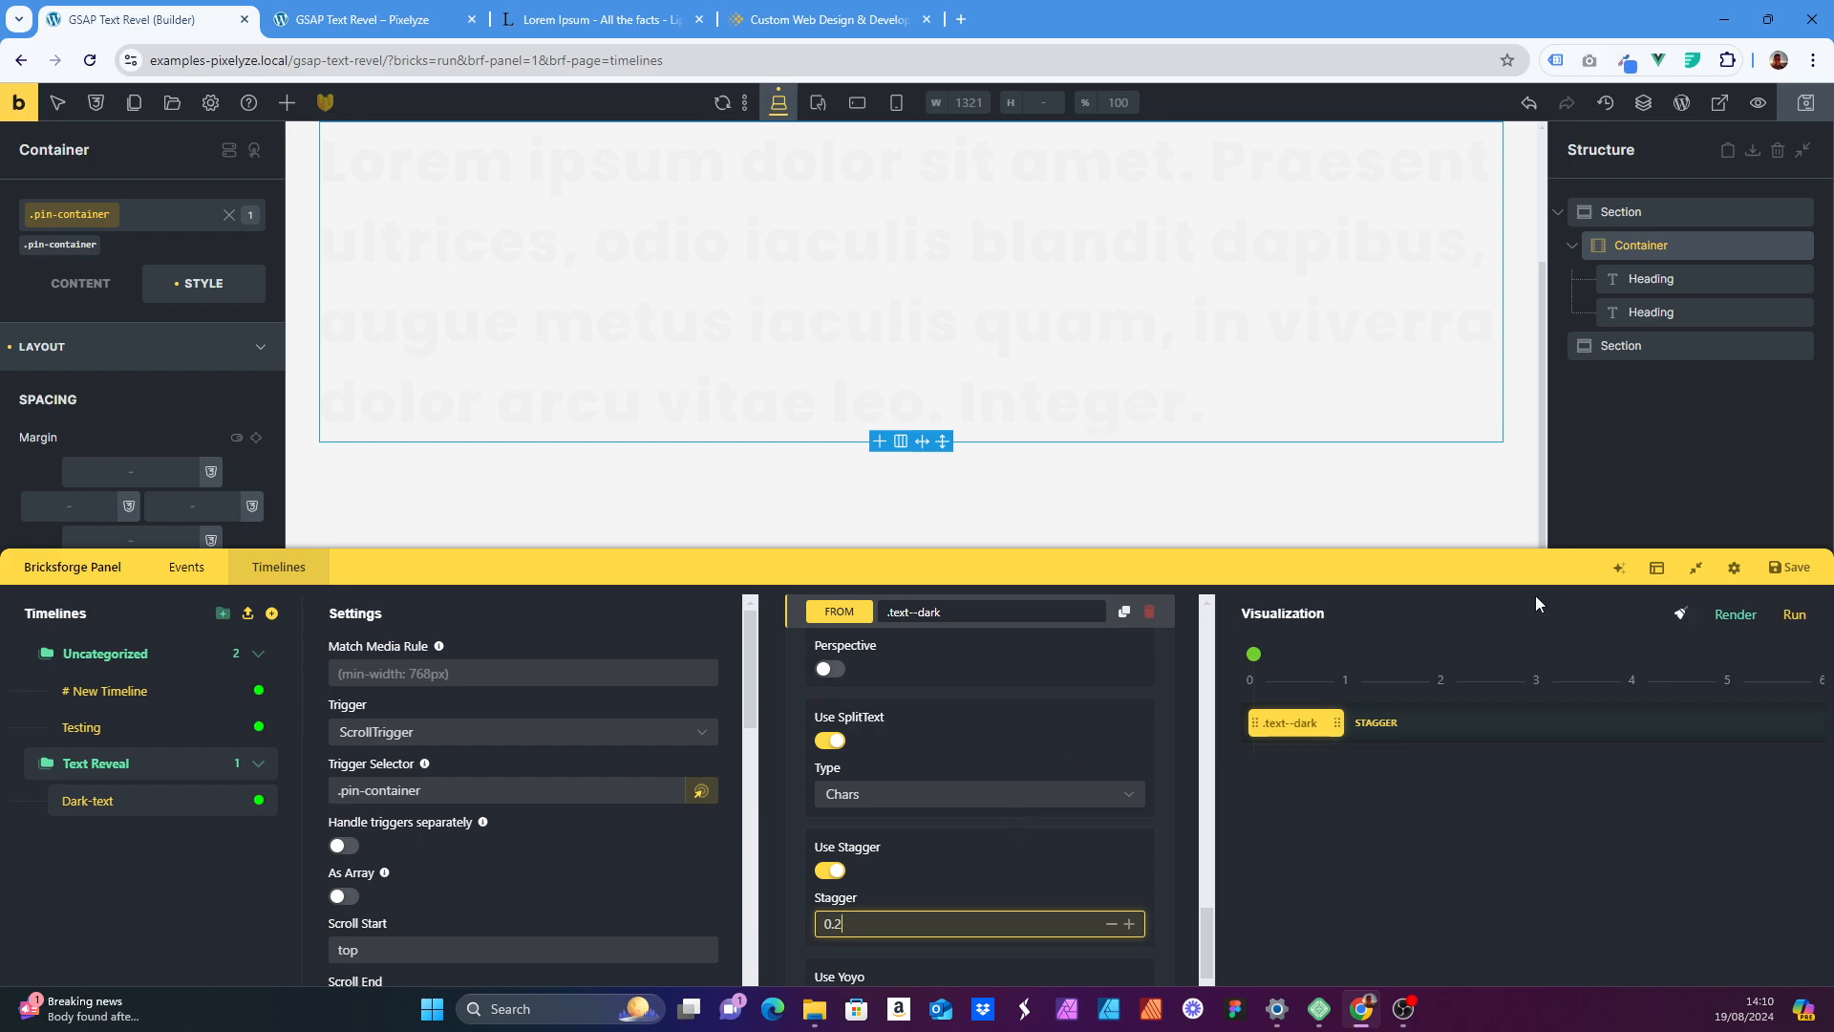
left_click(1789, 567)
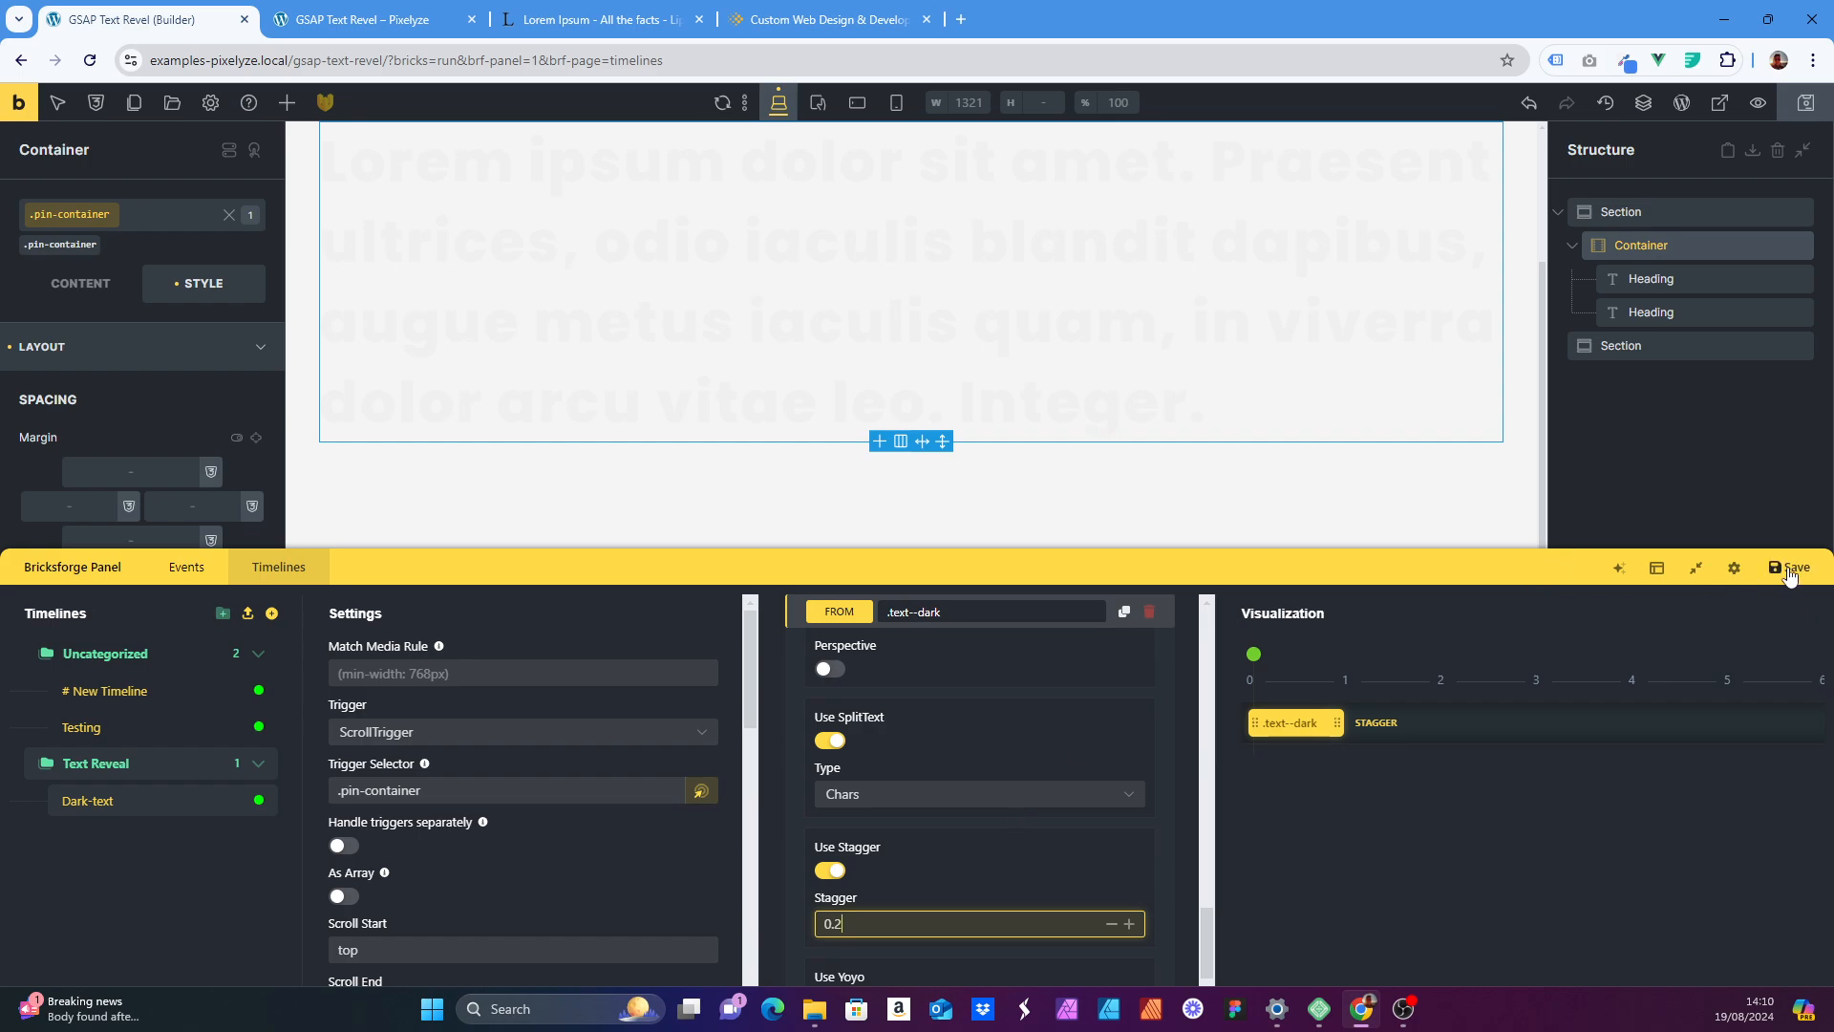
left_click(1805, 102)
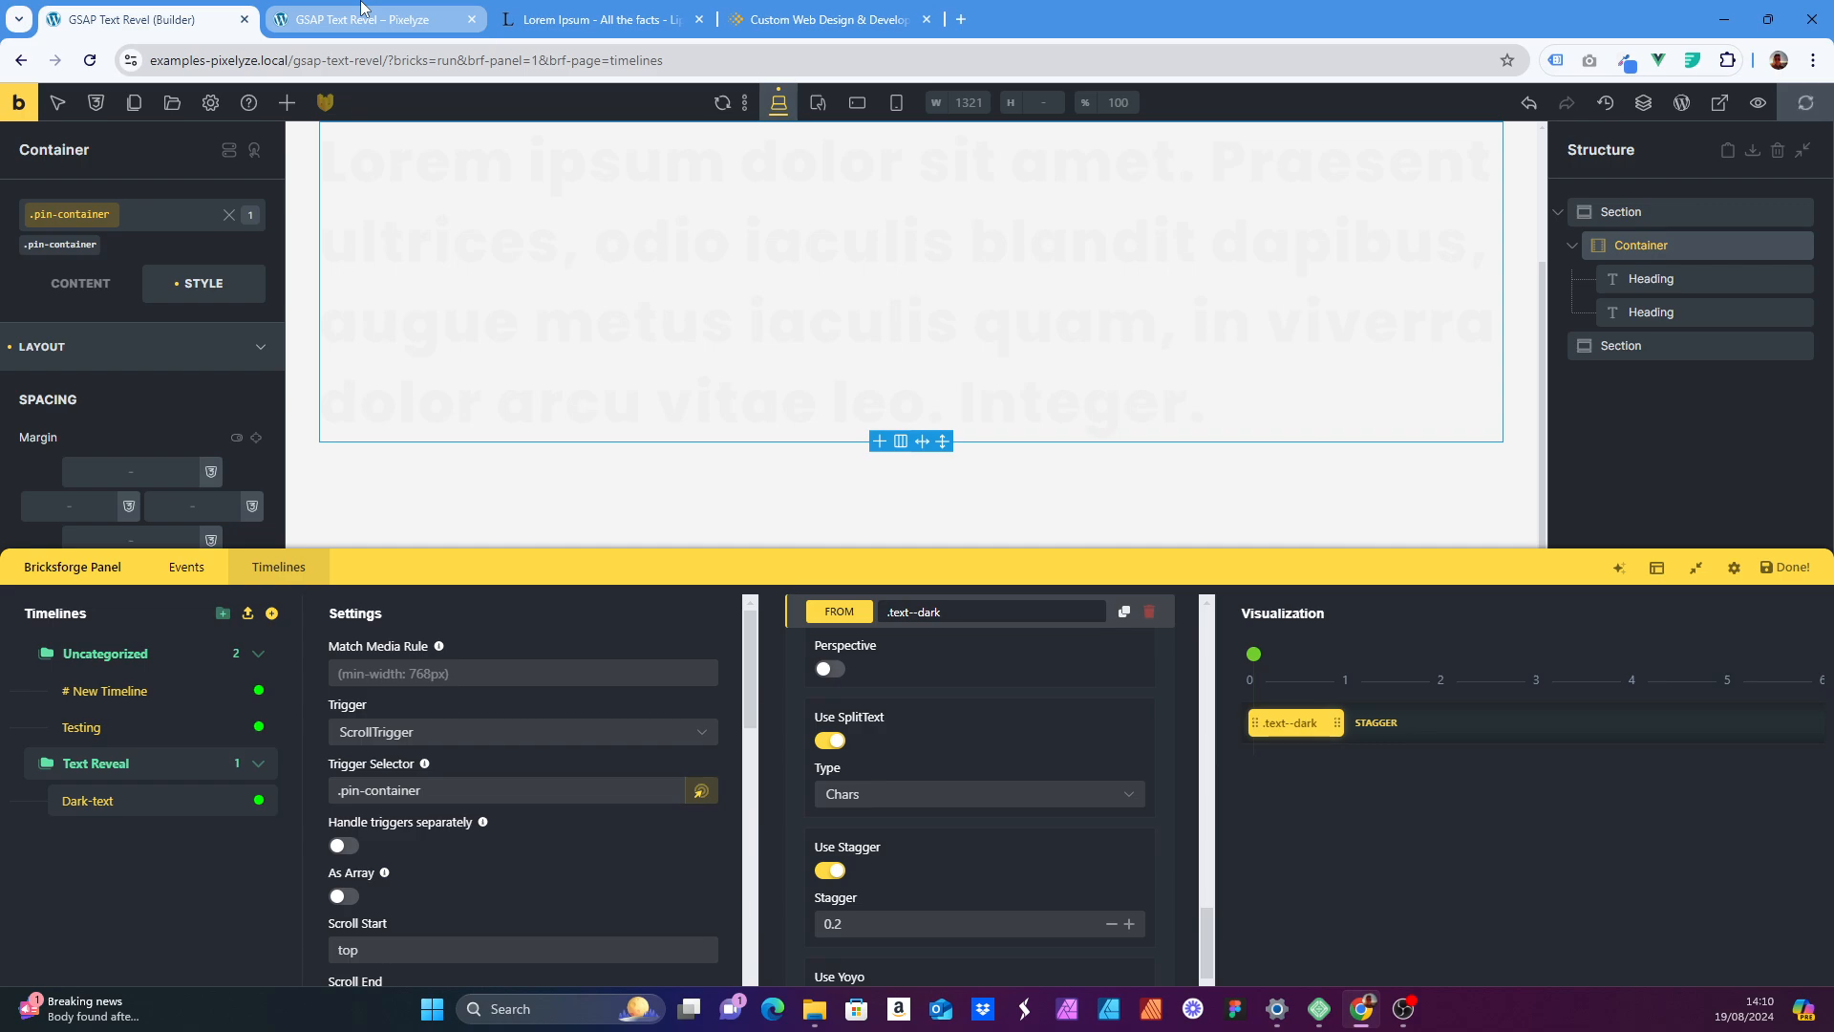
- Switch to the page preview and scroll it down and back up to test the staggered character fade-in
mouse_move(362, 8)
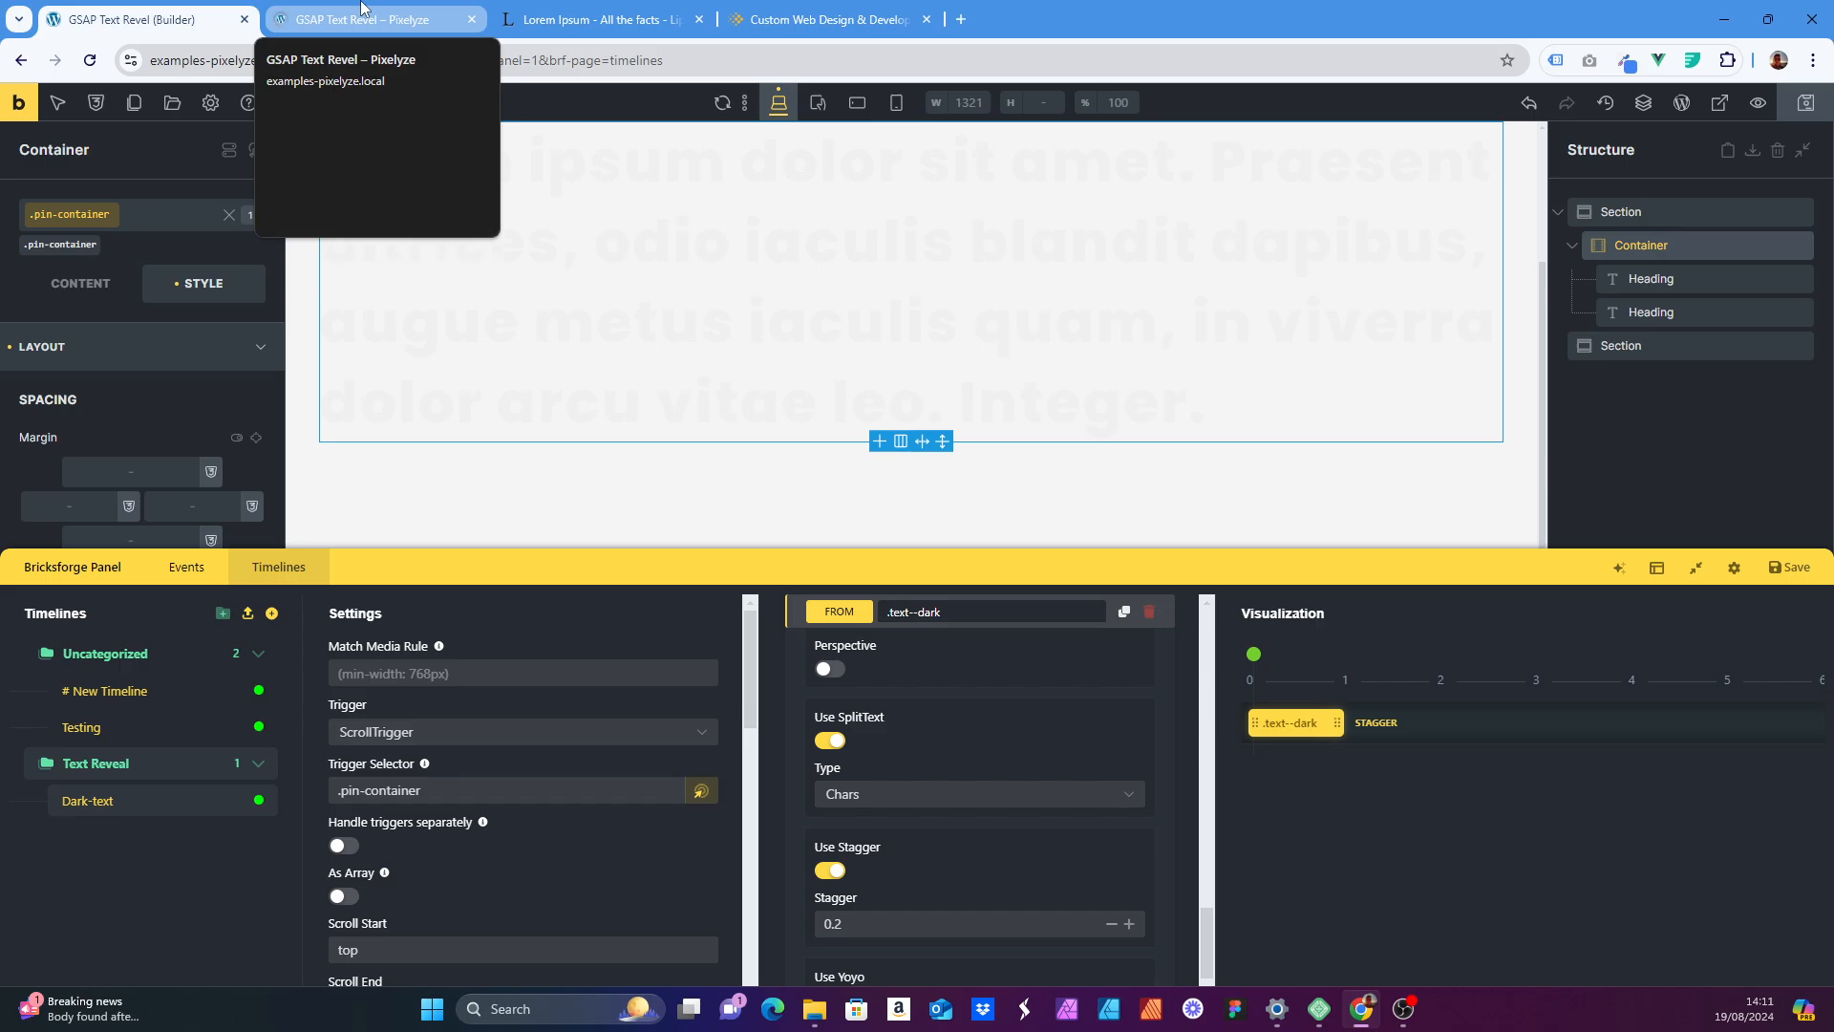
left_click(363, 10)
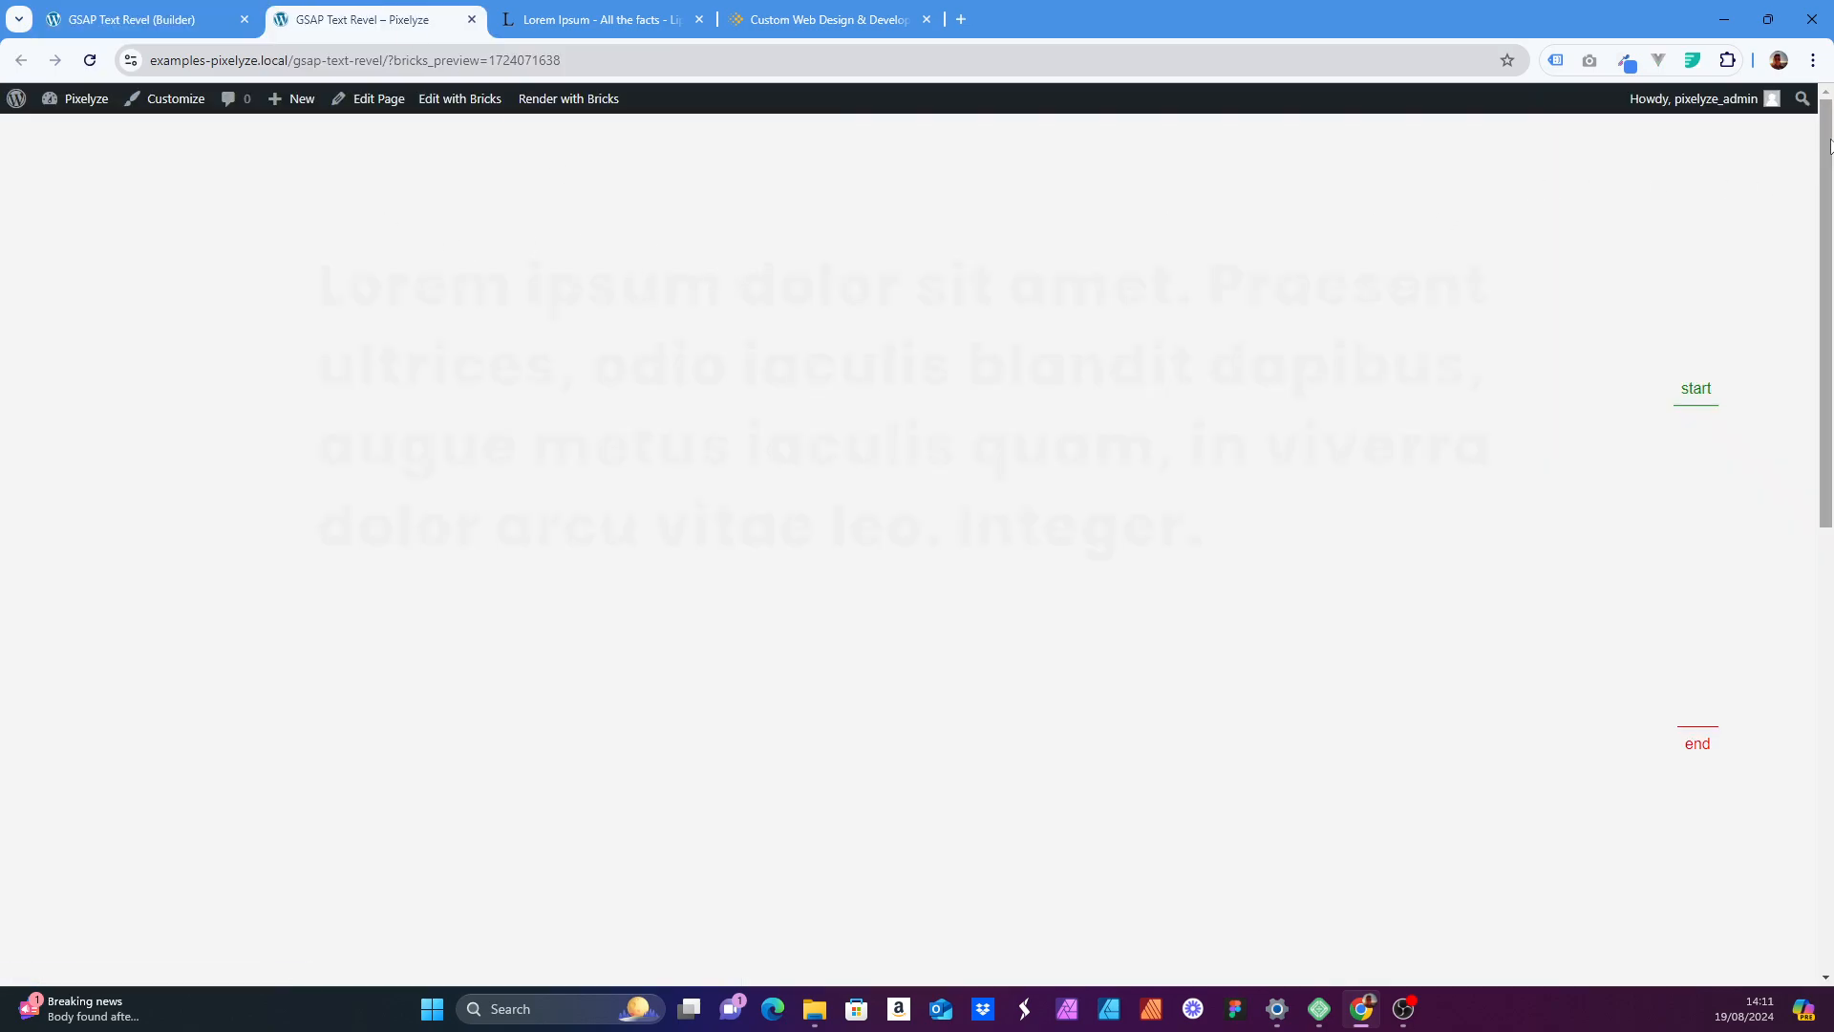
left_click_drag(1831, 143, 1828, 361)
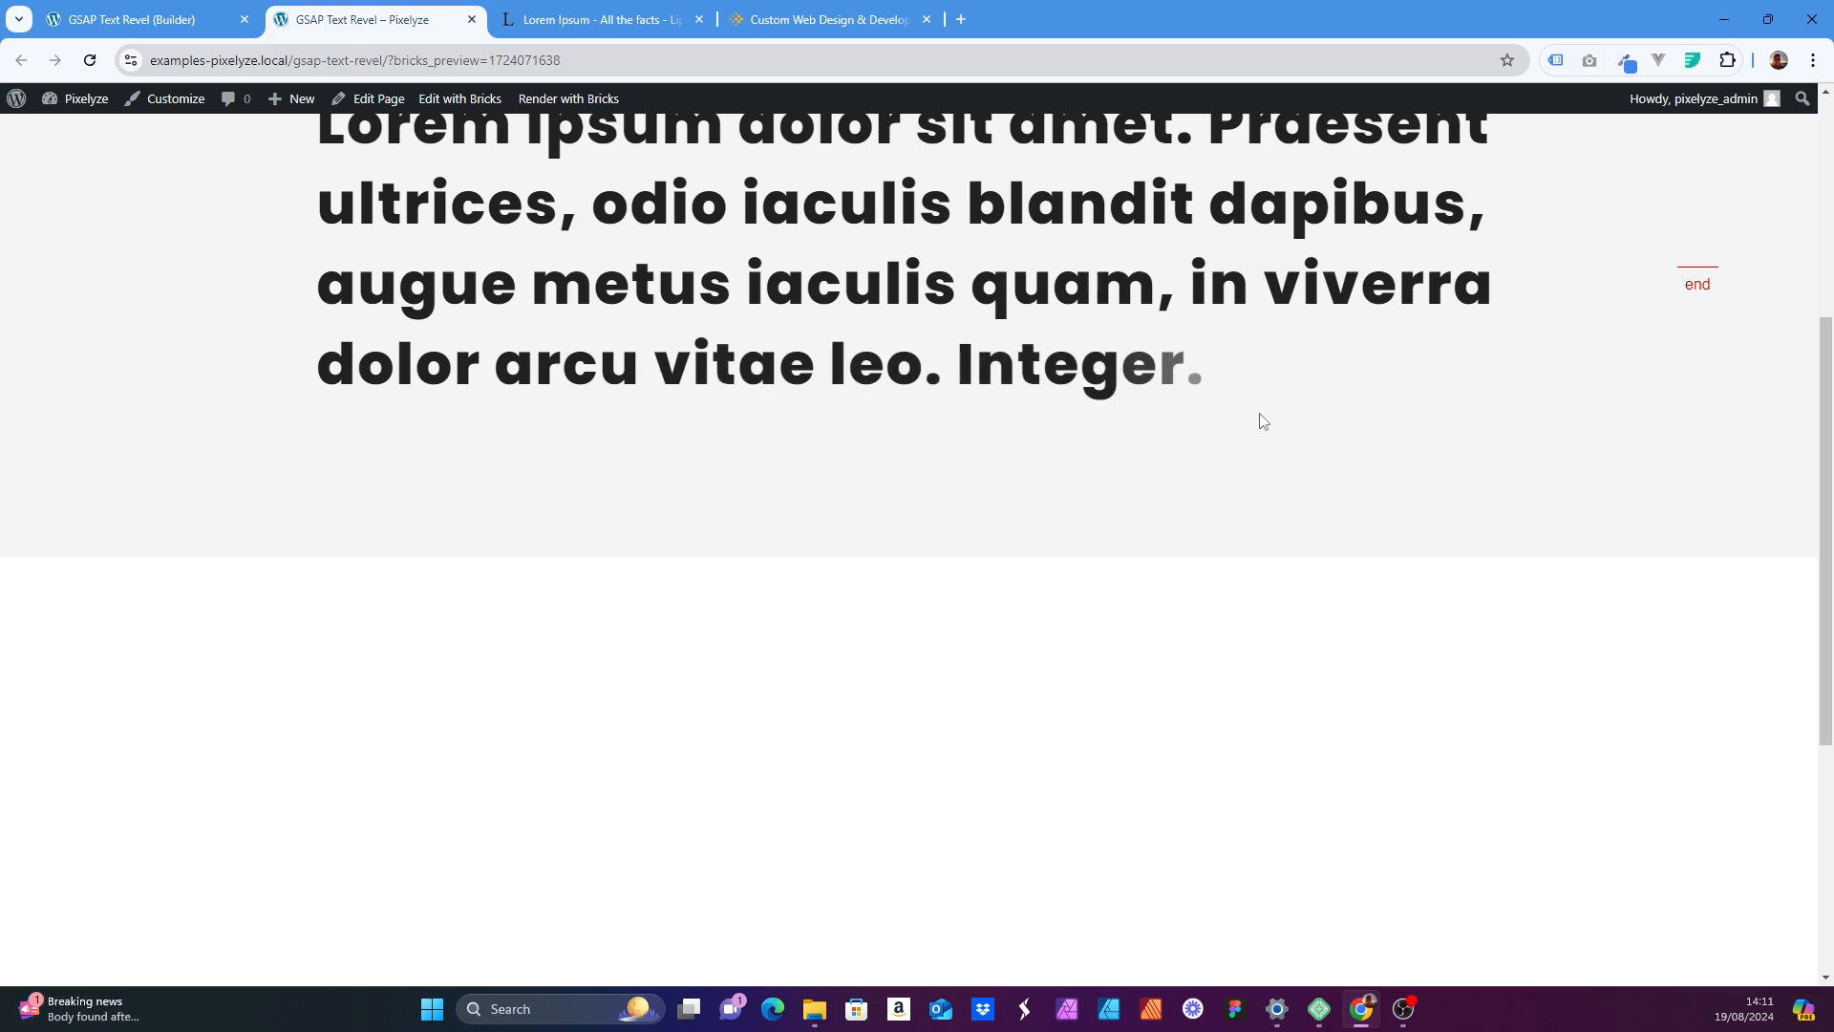
scroll(1258, 420, "down", 4)
scroll(1260, 415, "up", 4)
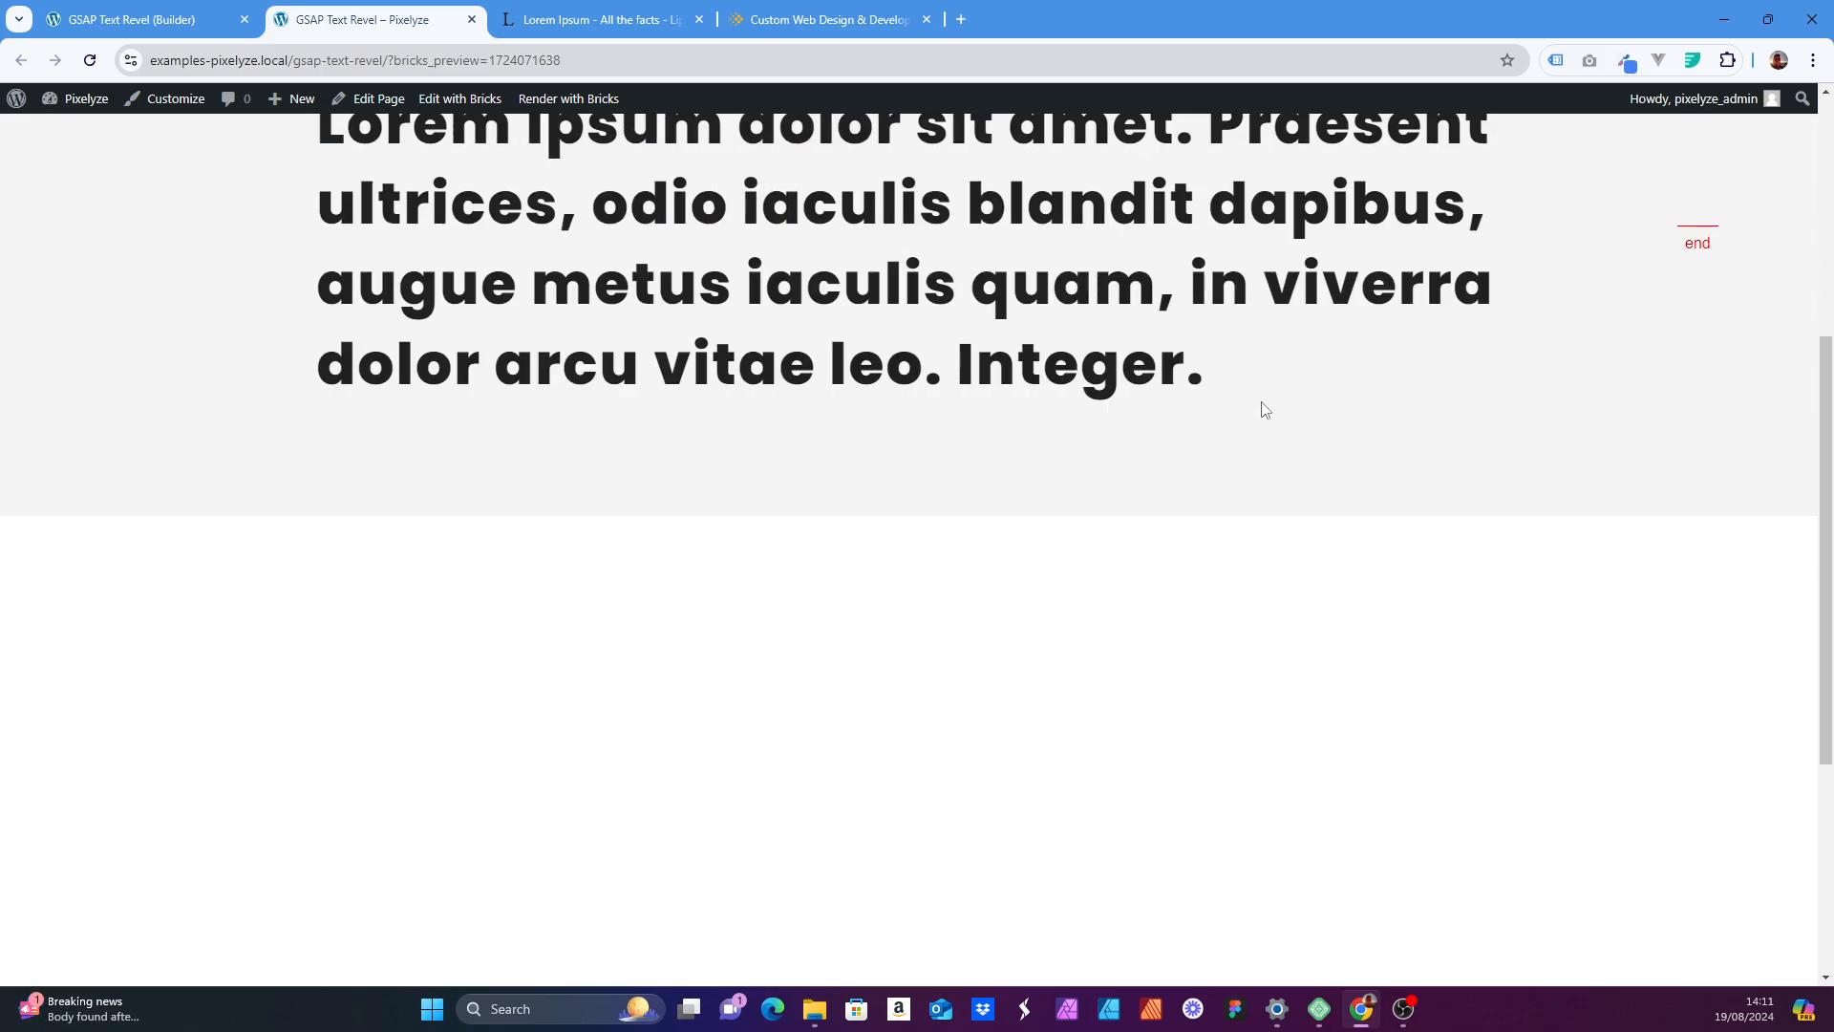
- Back in the builder, set the Dark-text timeline's Scroll End to bottom
left_click(110, 5)
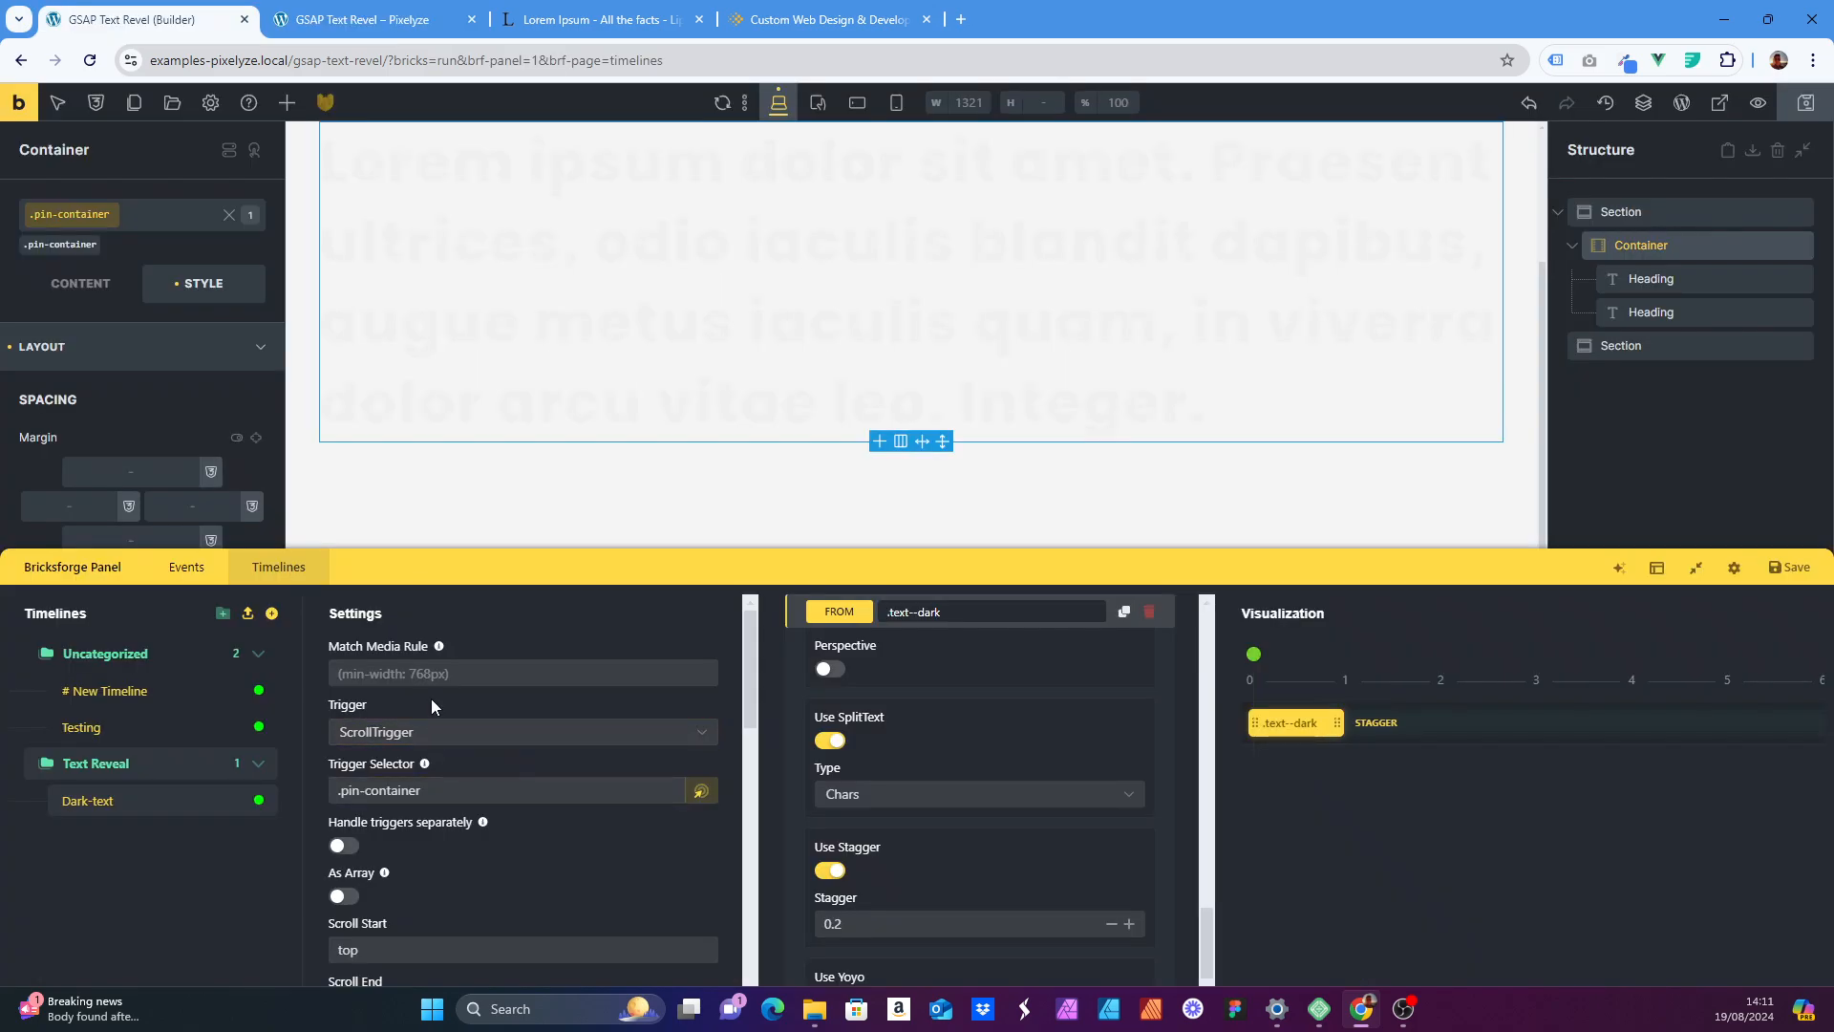
scroll(432, 701, "down", 2)
left_click(388, 819)
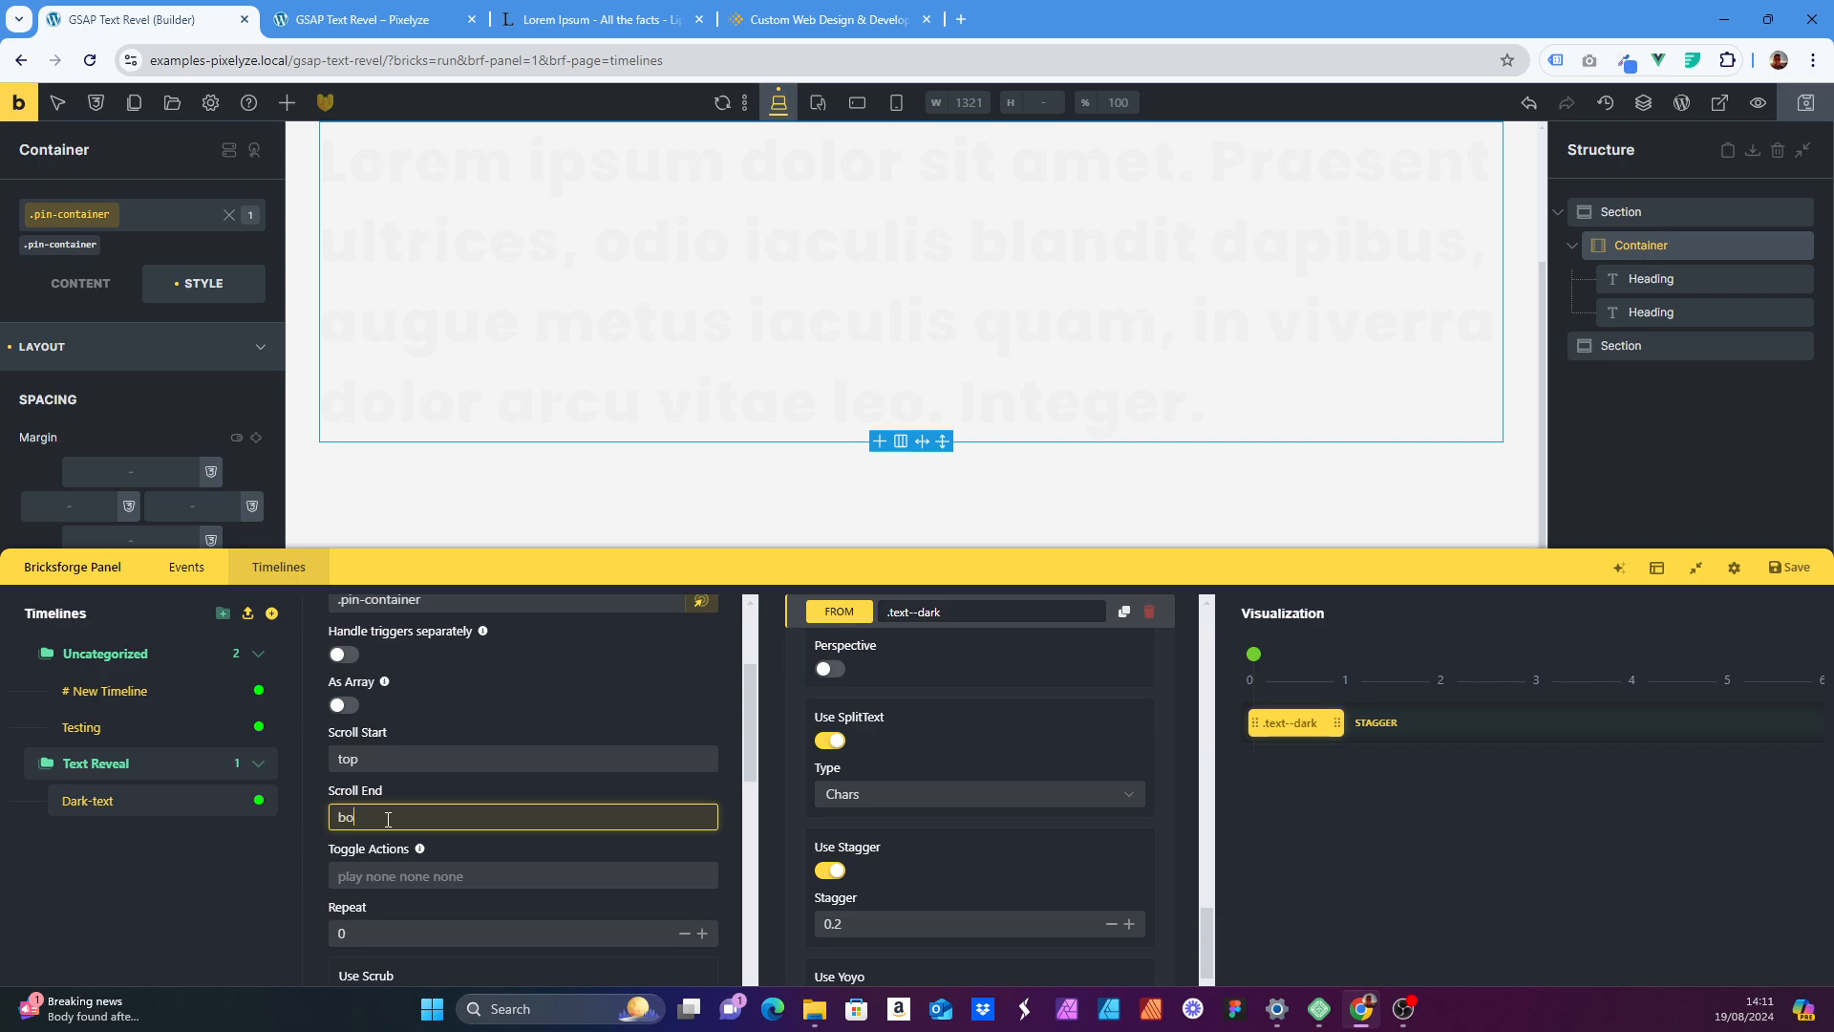
- Give the .pin-container class of the Container a top padding of 8rem
left_click(1657, 251)
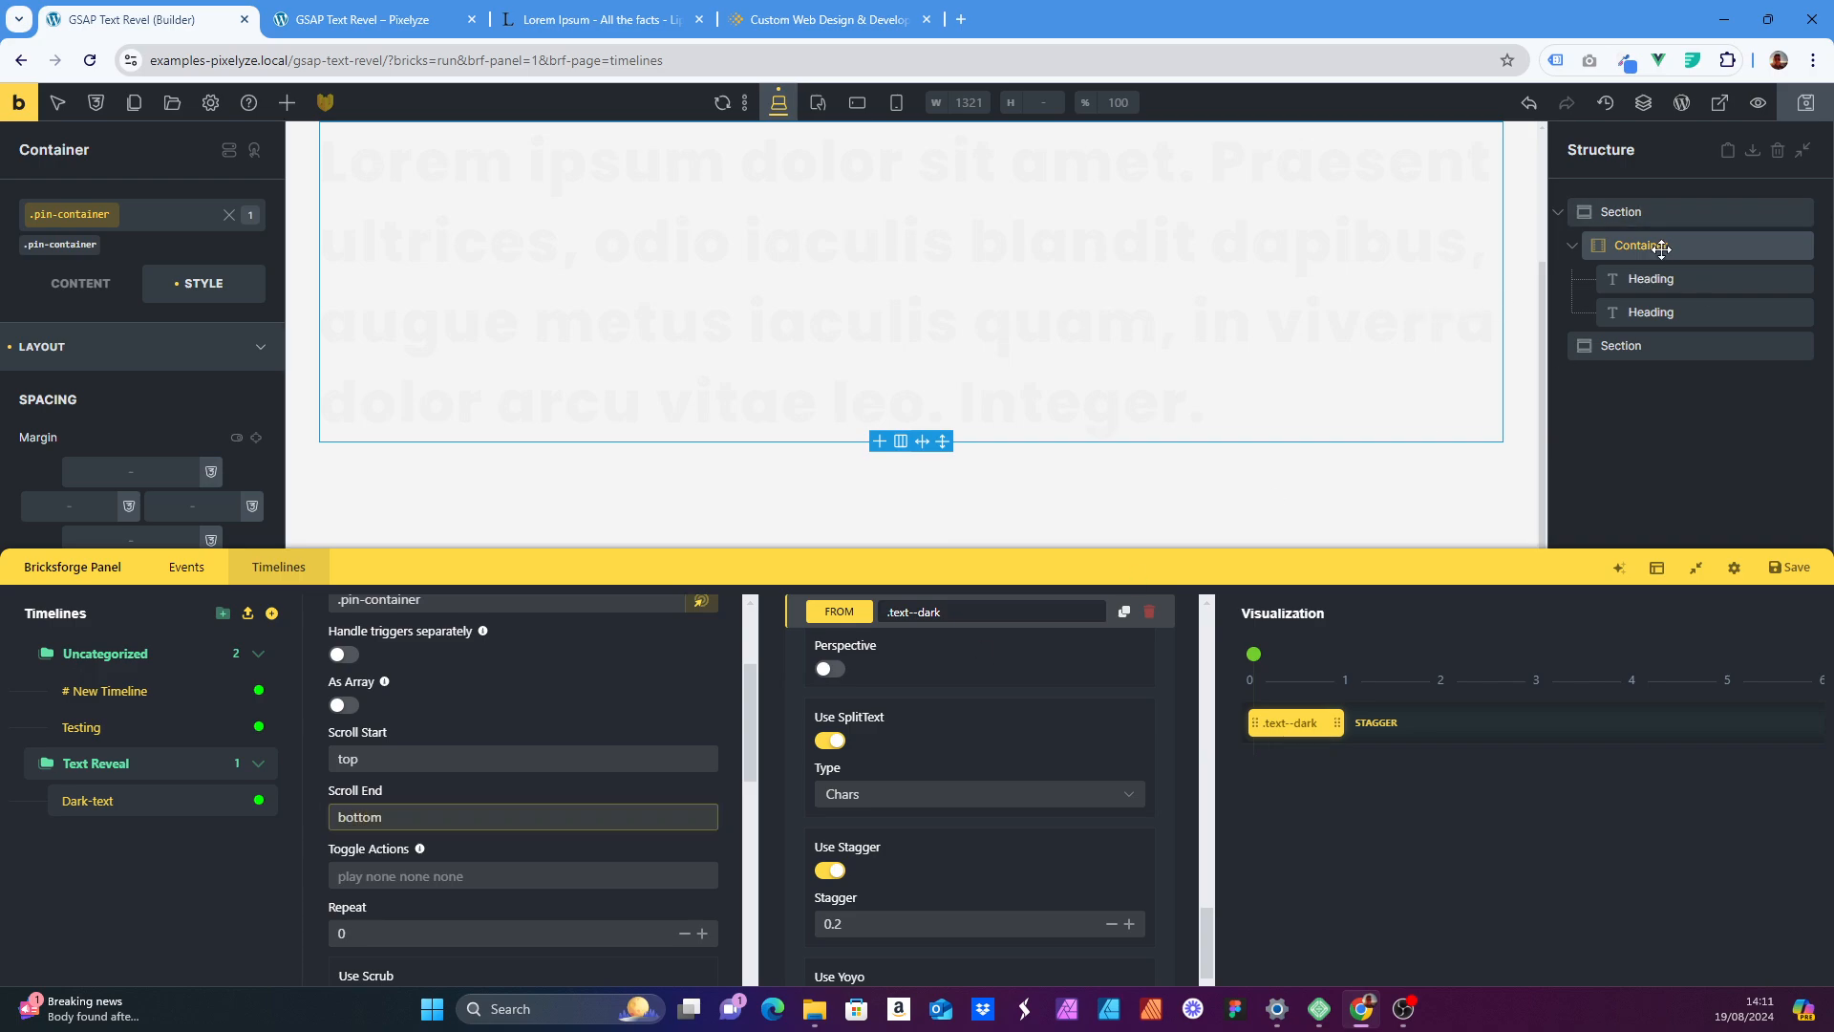
scroll(145, 346, "down", 3)
left_click(145, 326)
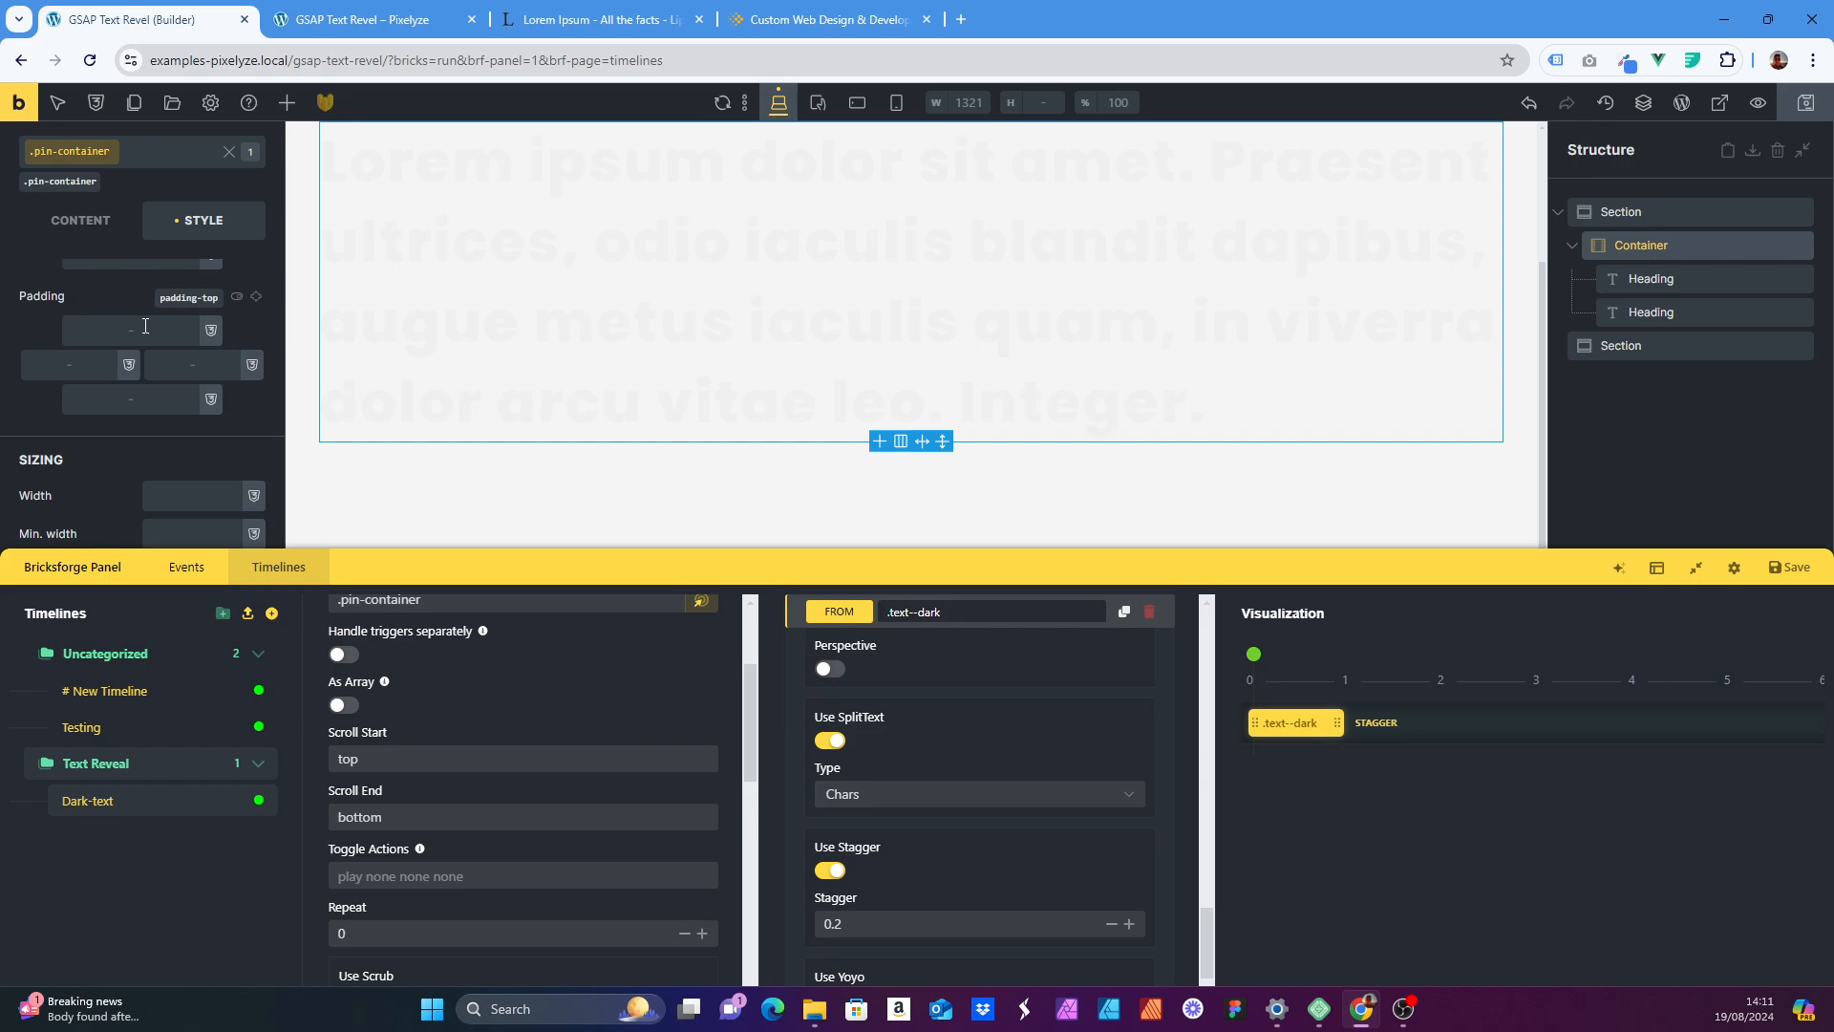
type("8rem")
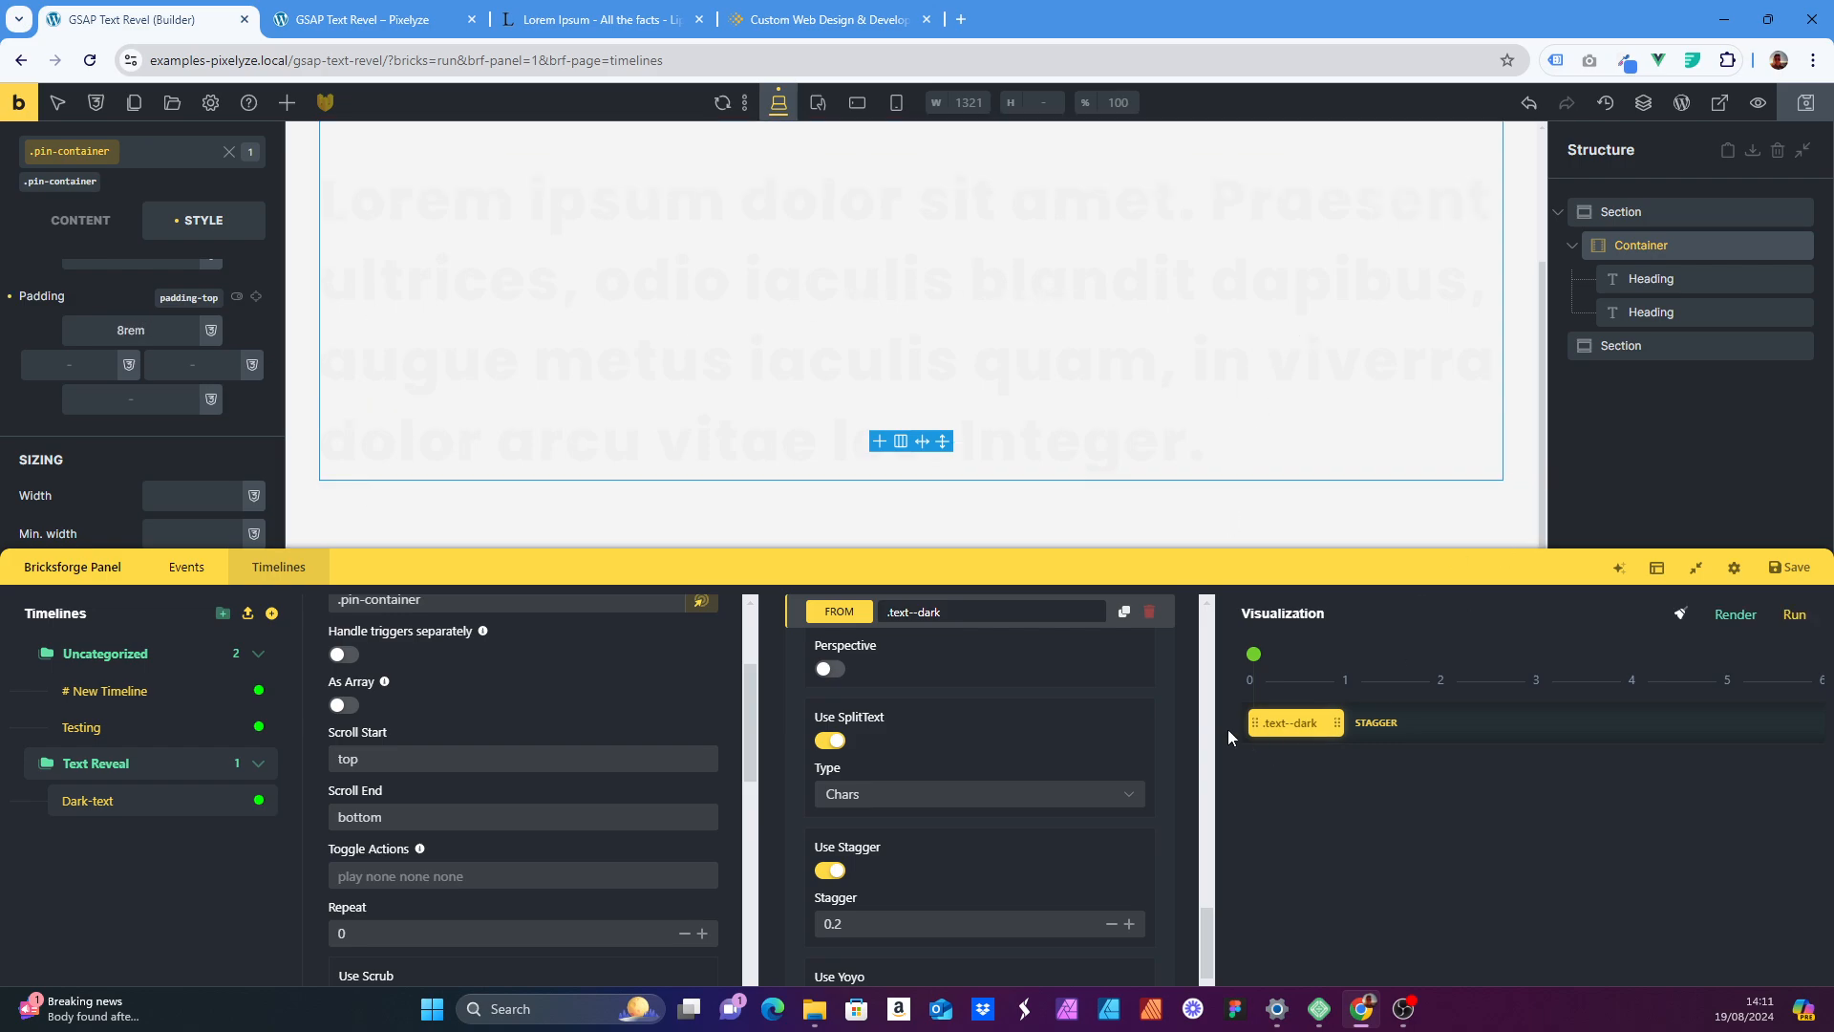
- Enable scrub on the Dark-text timeline with a smooth scrub value of 1, and save the timeline and page
scroll(985, 741, "down", 1)
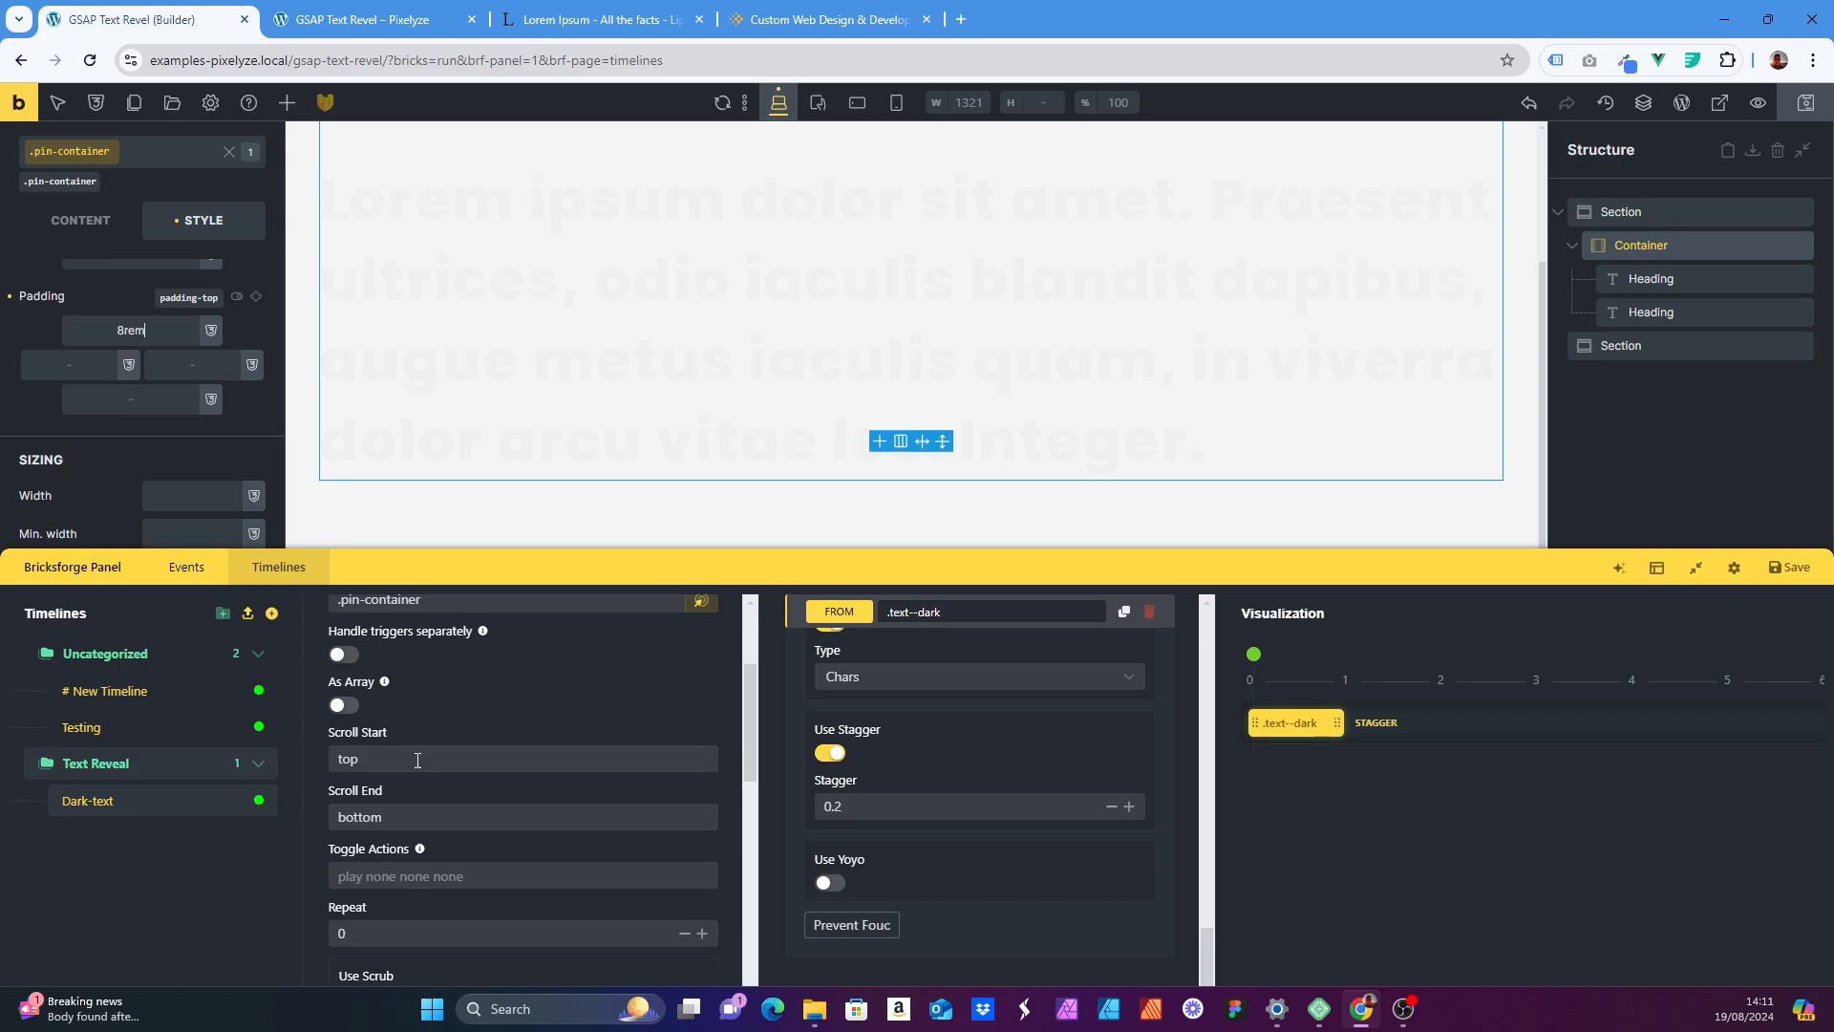
scroll(432, 741, "down", 1)
mouse_move(455, 737)
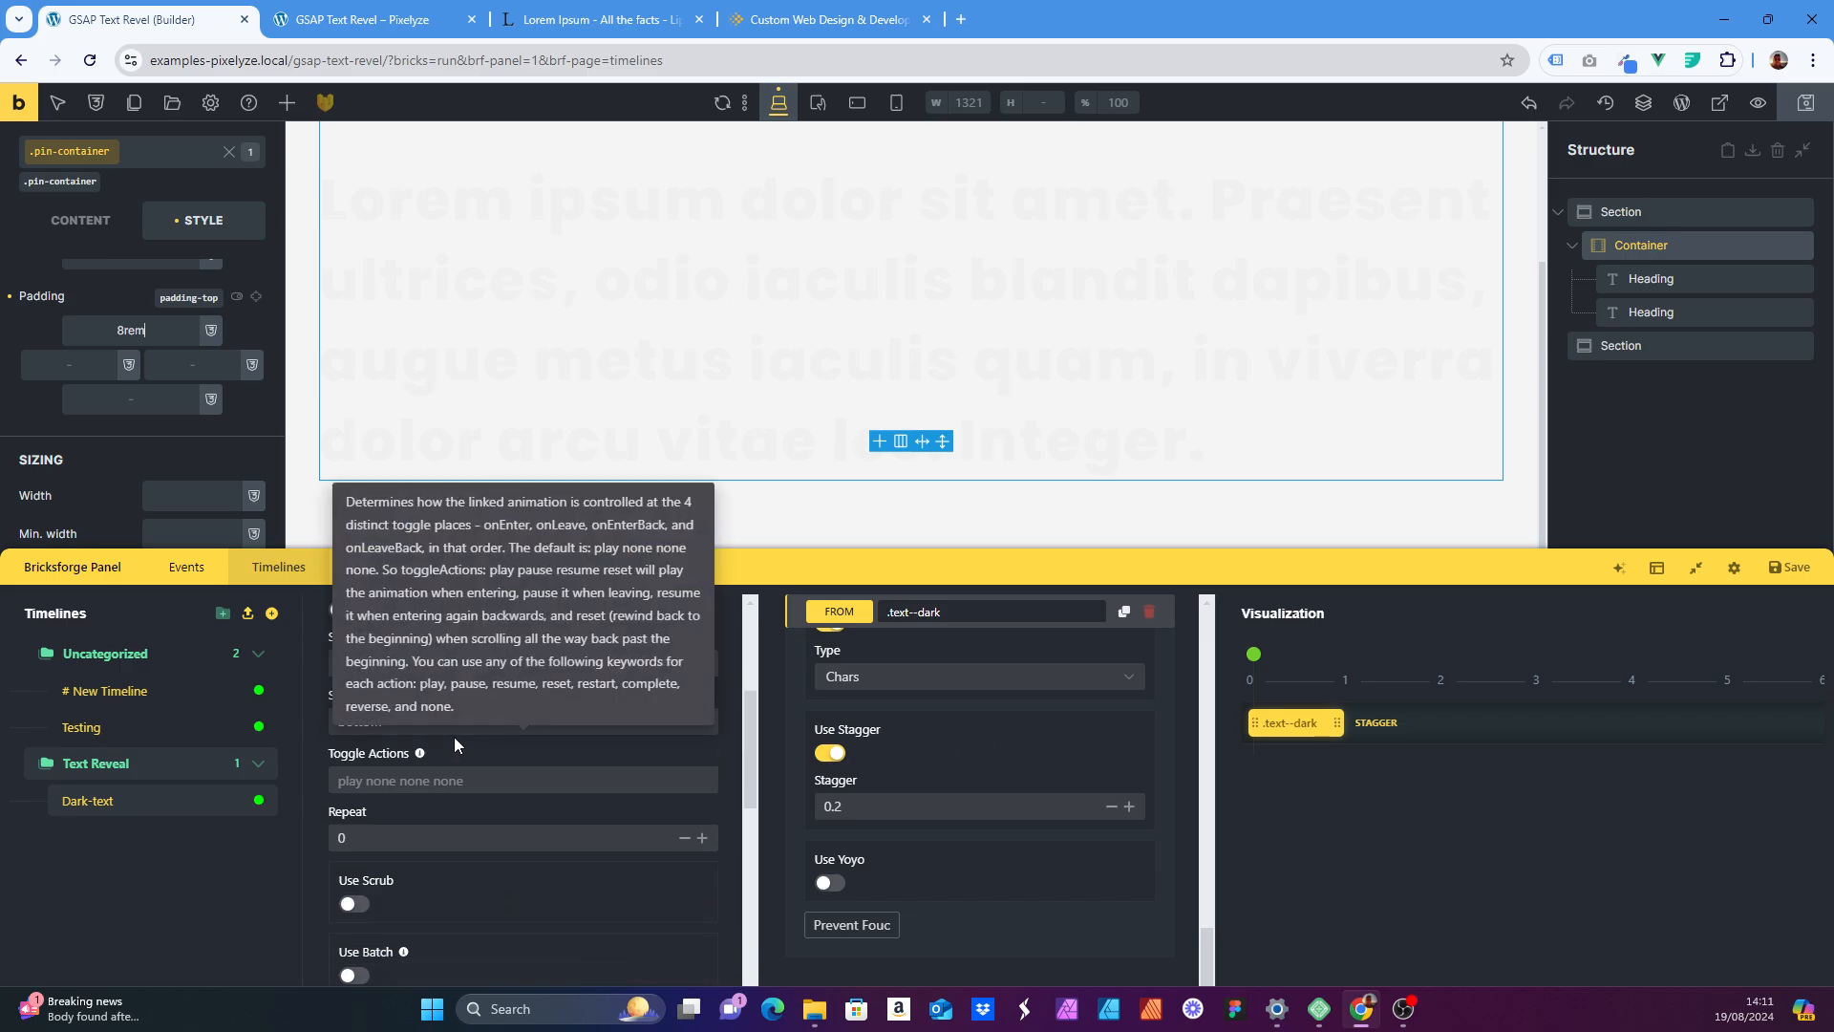
left_click(353, 904)
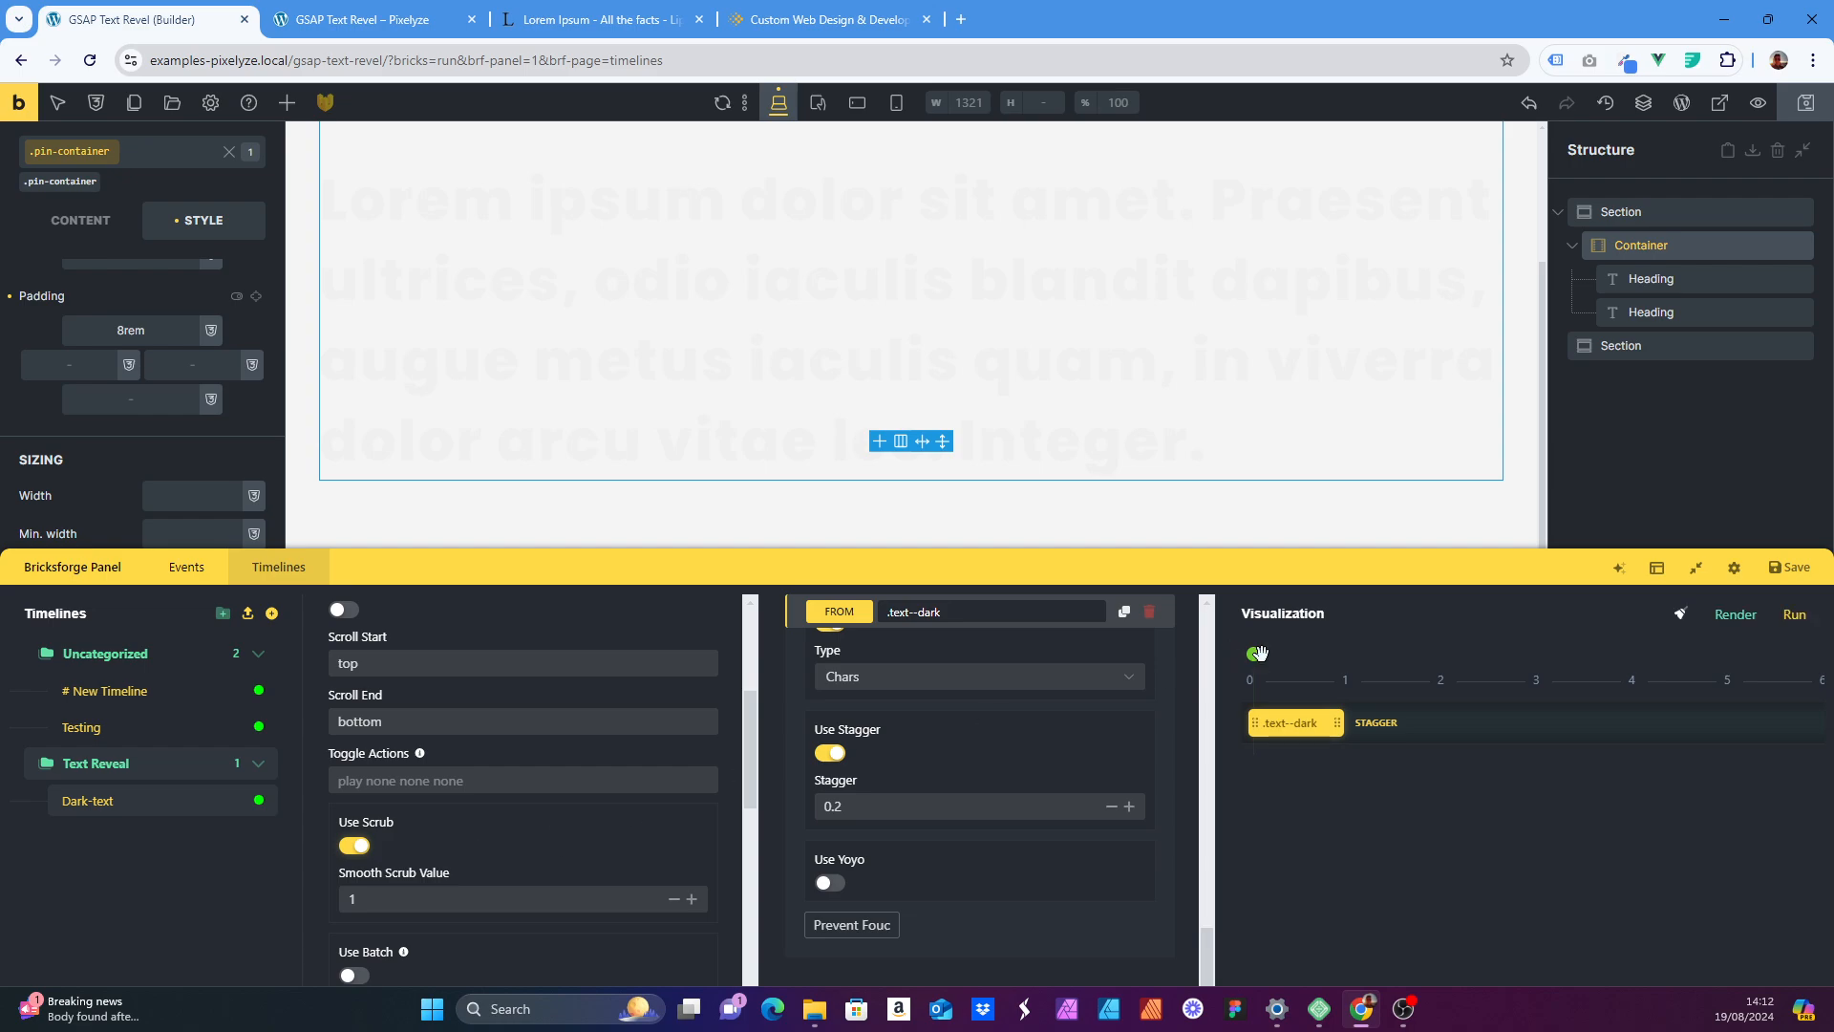
left_click(1788, 567)
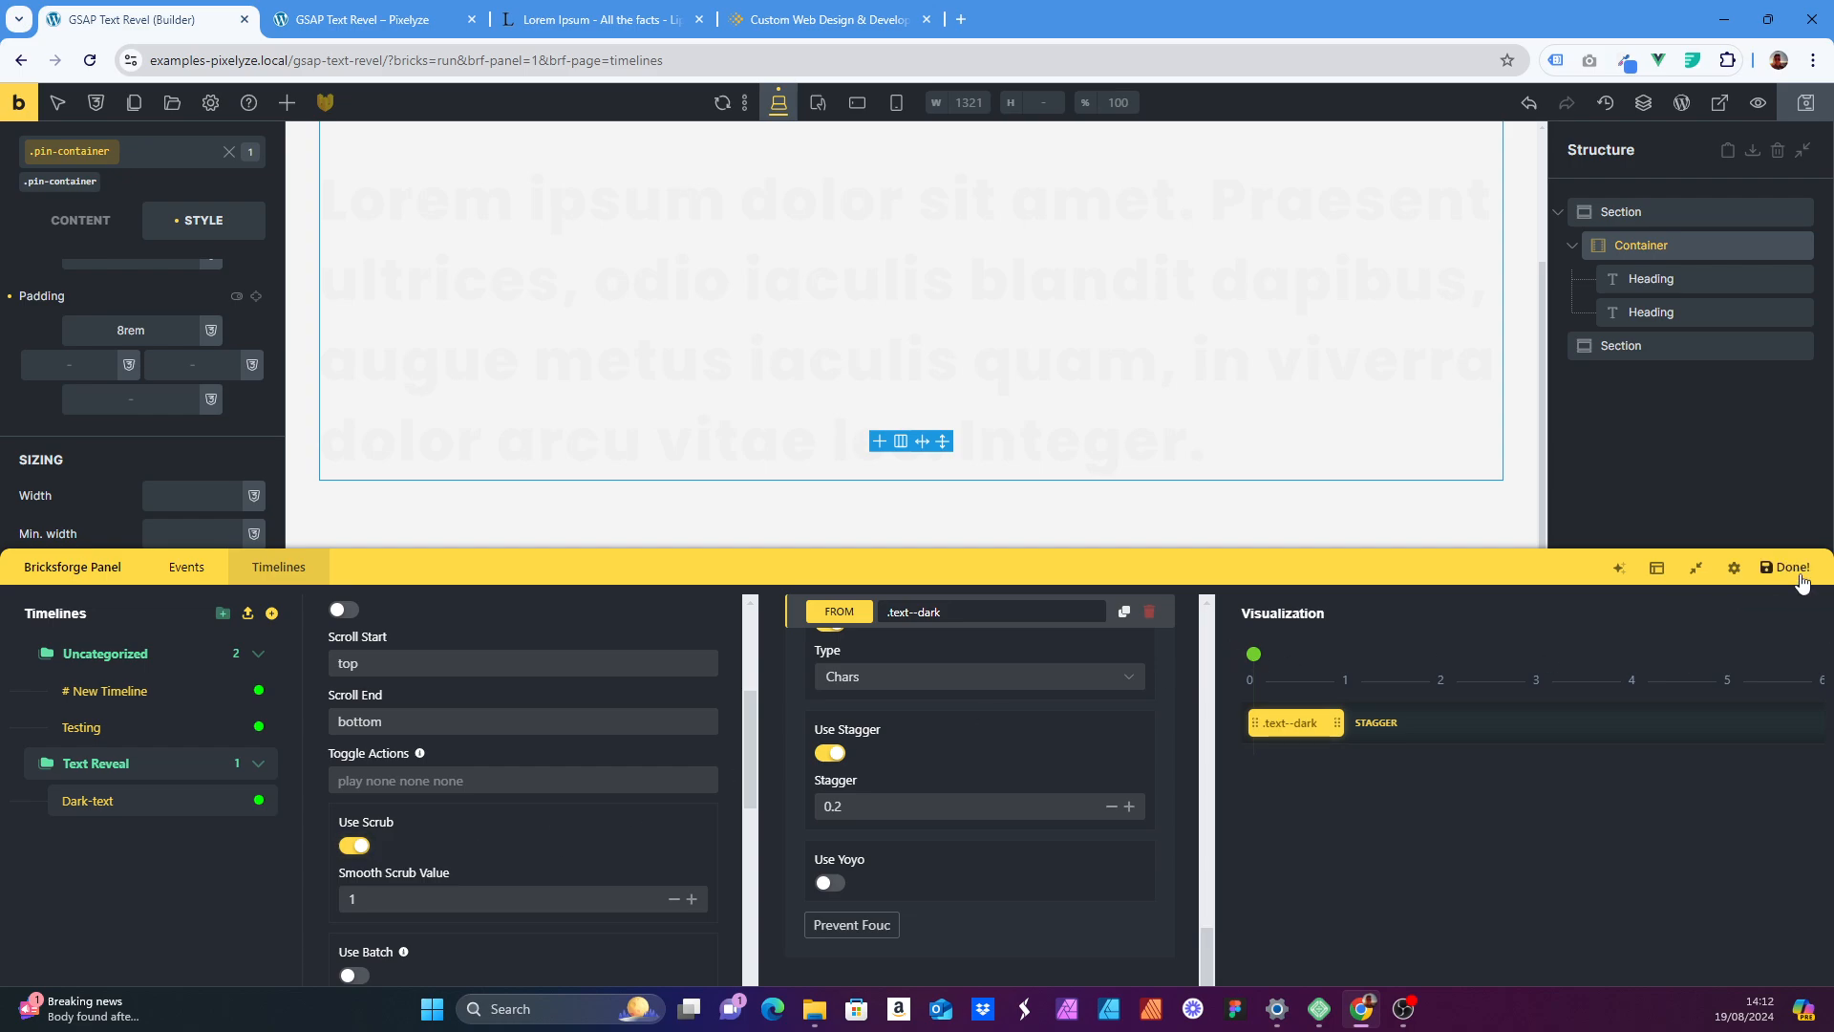
left_click(1806, 107)
scroll(549, 707, "down", 3)
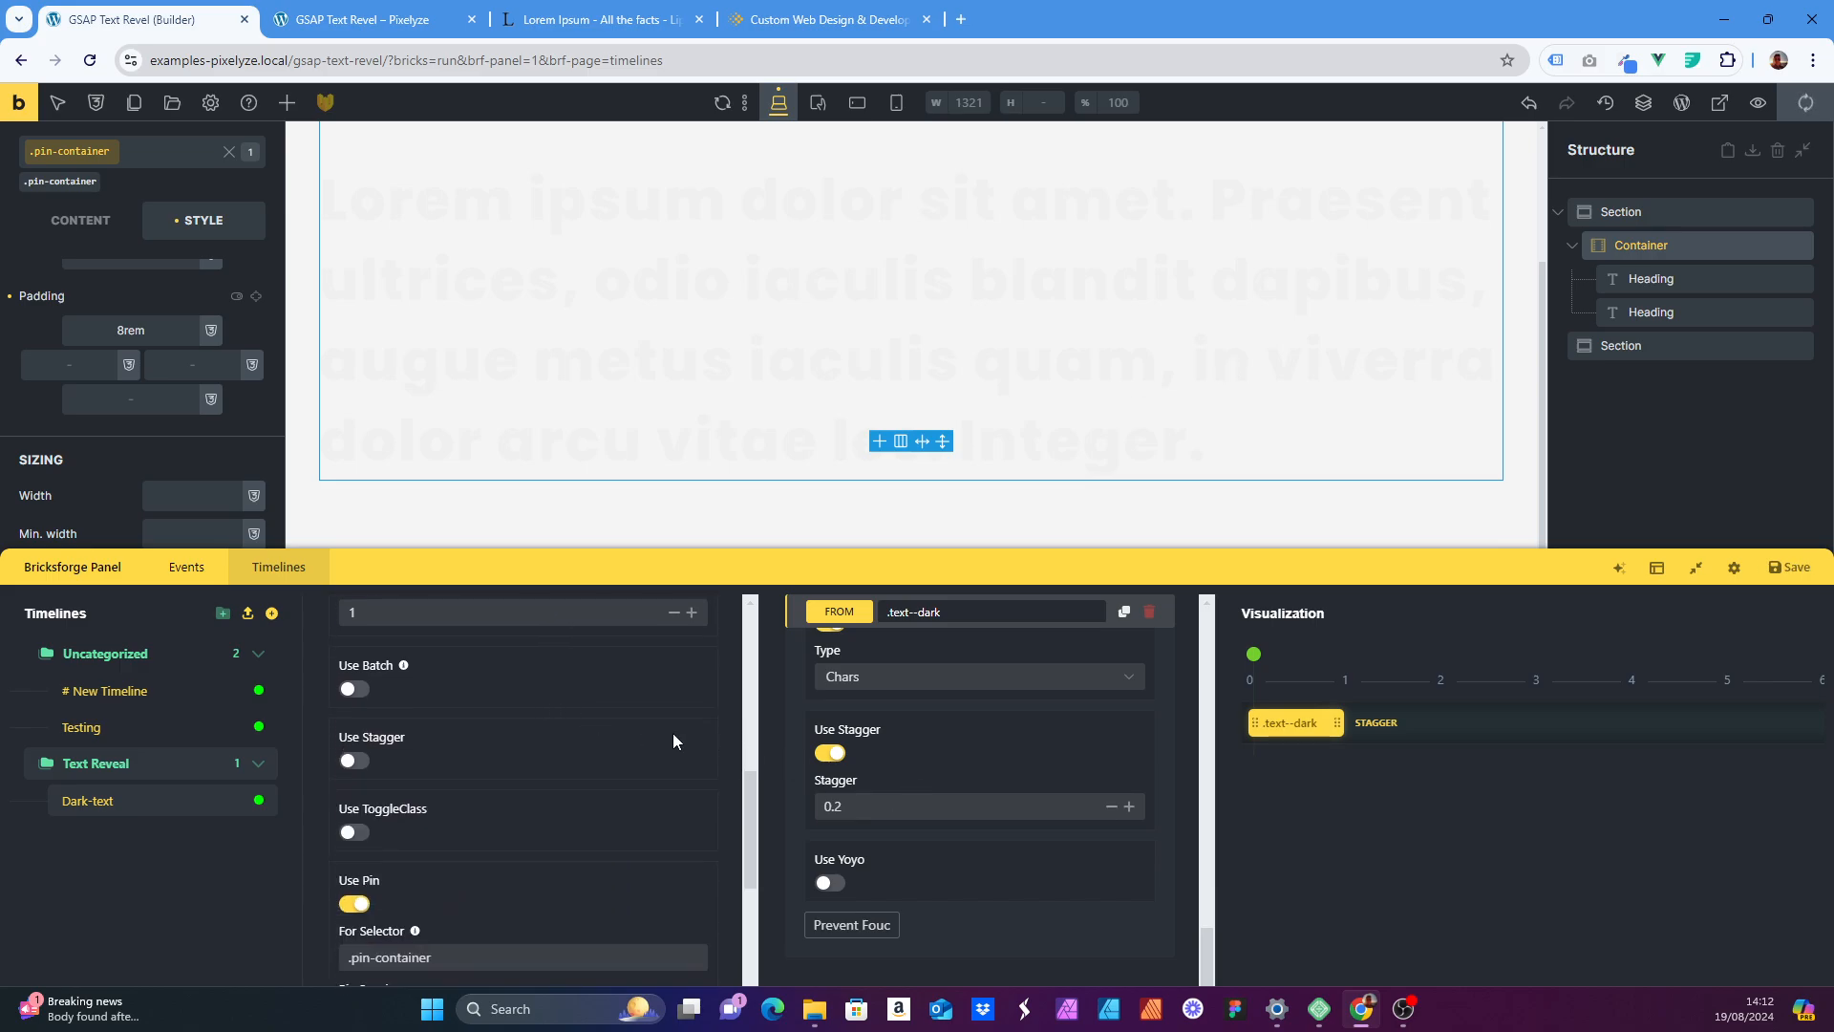
- Open the page preview and scroll through it to test the scrubbed text reveal with the new top padding
left_click(299, 11)
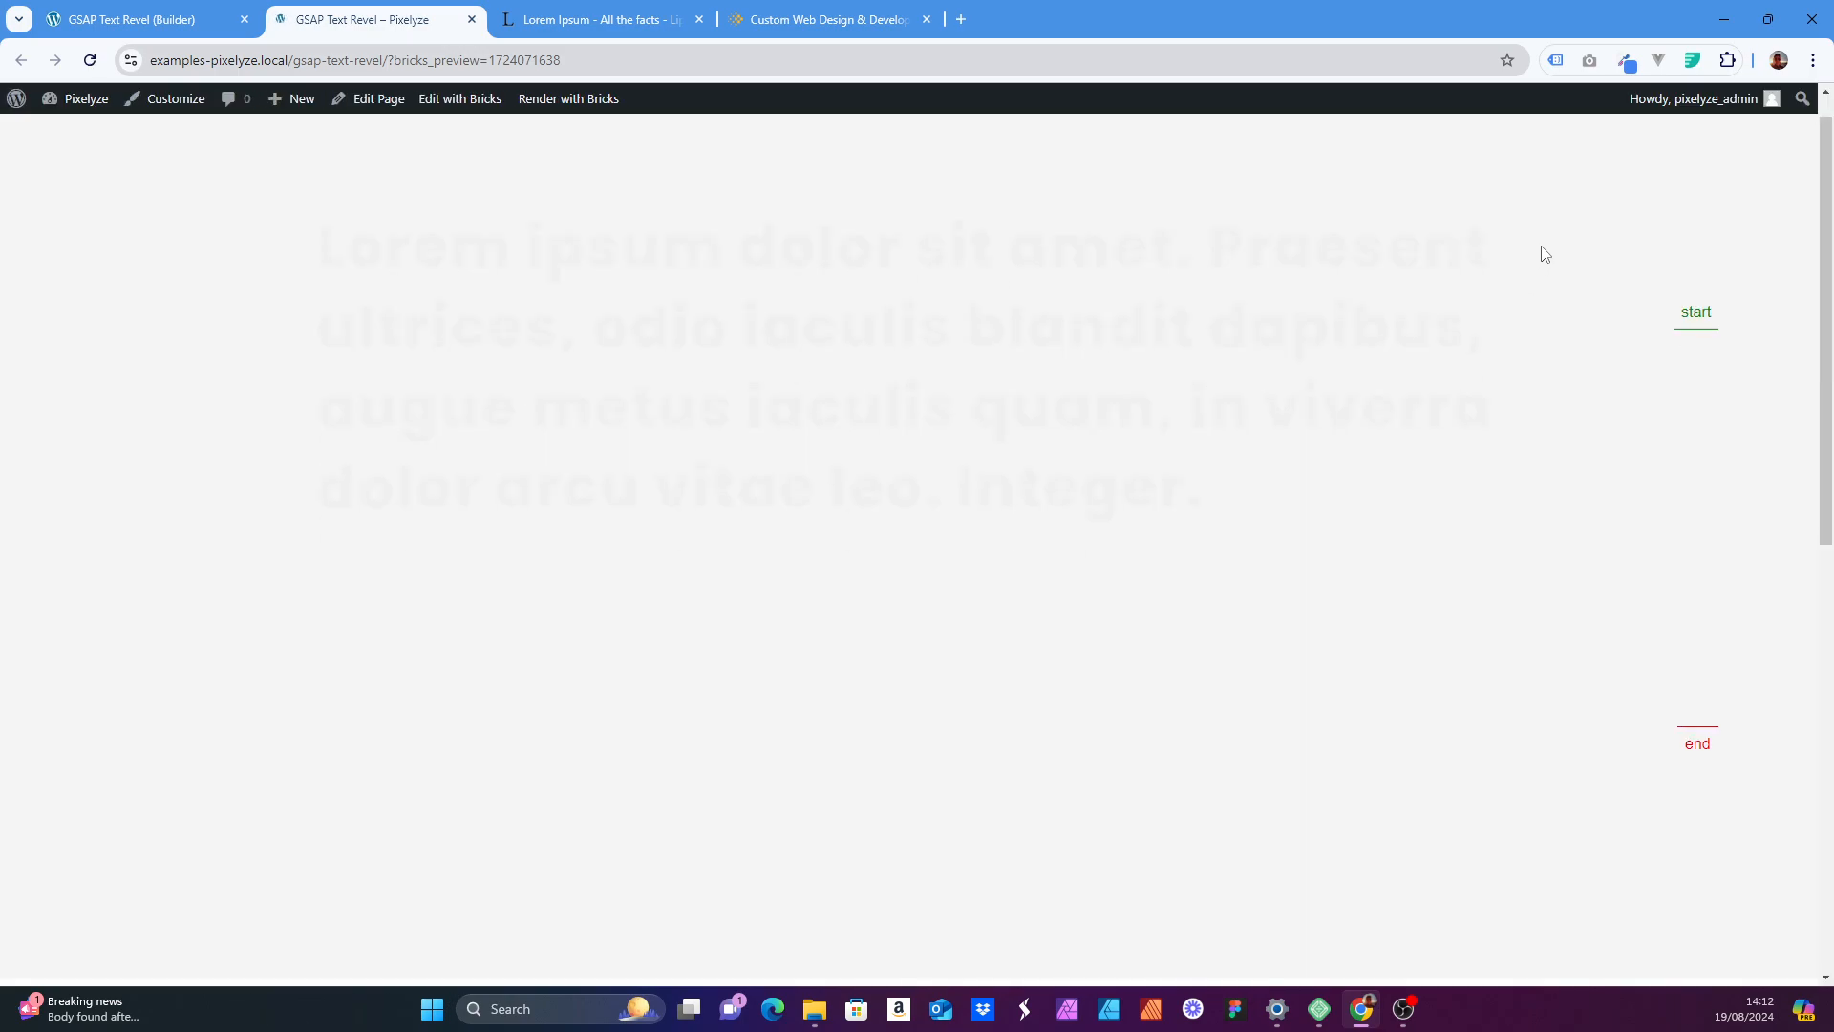
scroll(1549, 253, "down", 2)
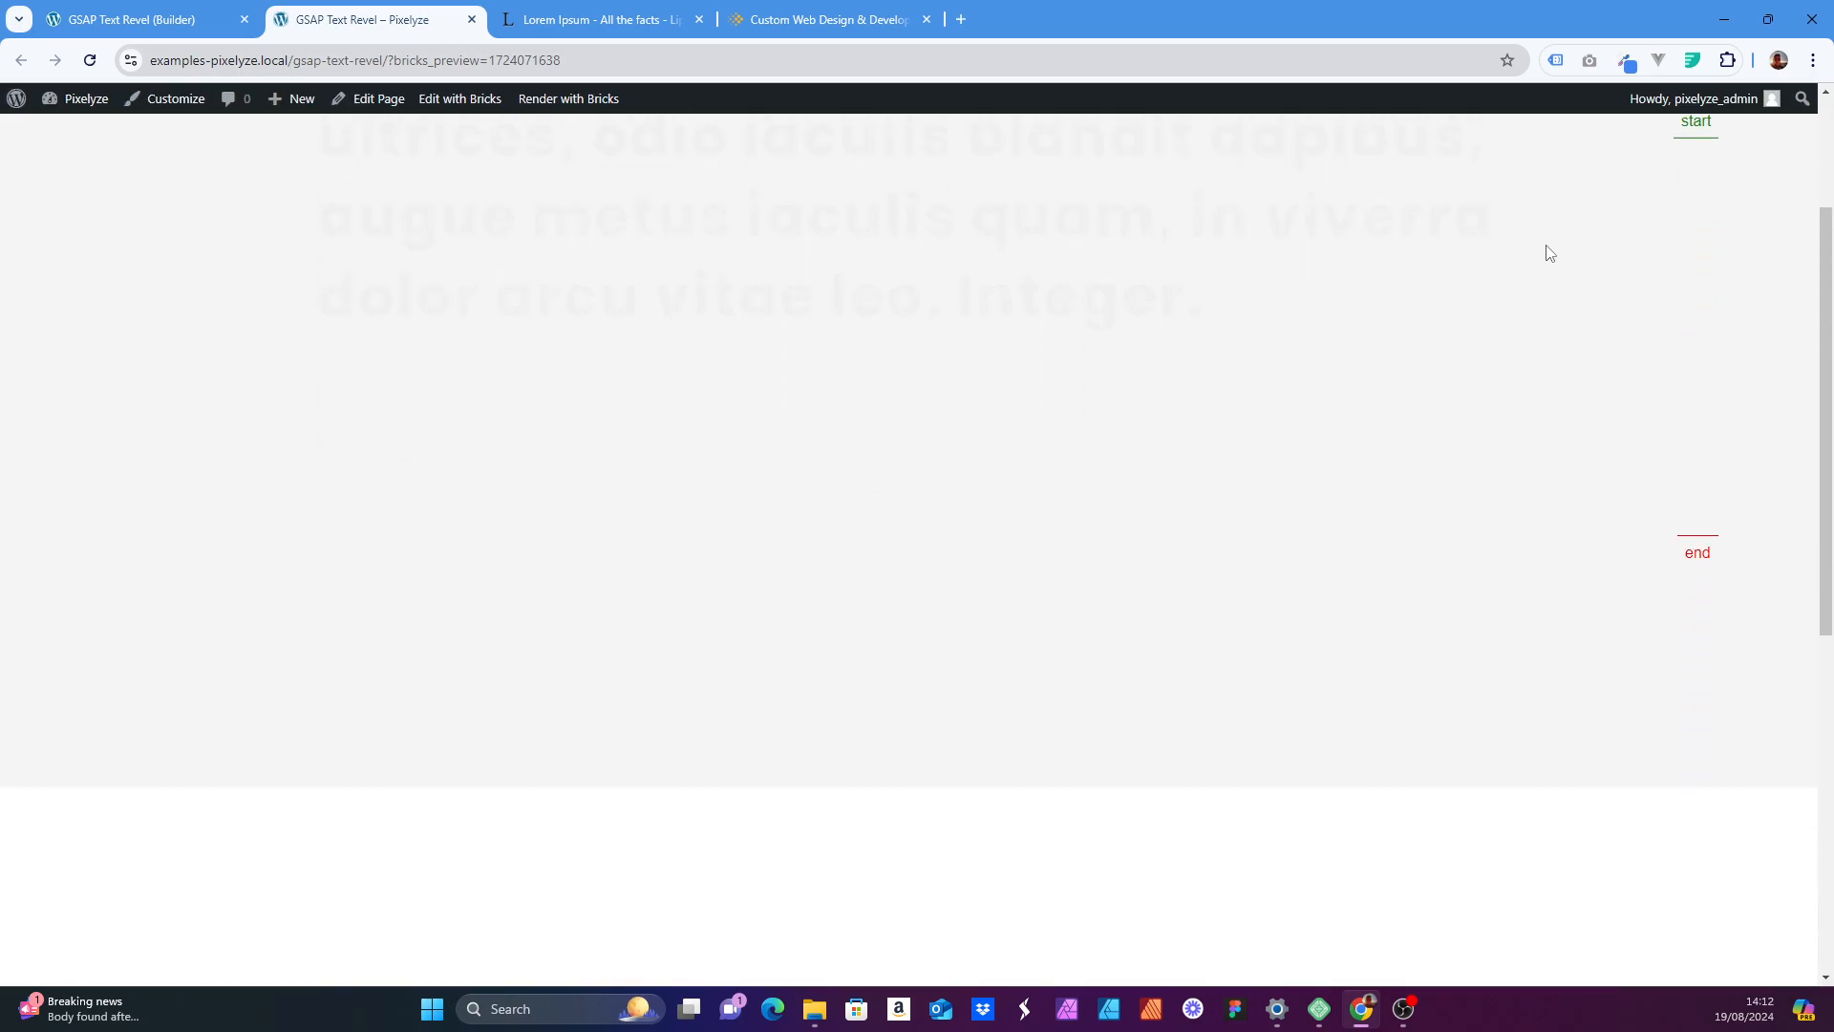
scroll(1548, 253, "up", 2)
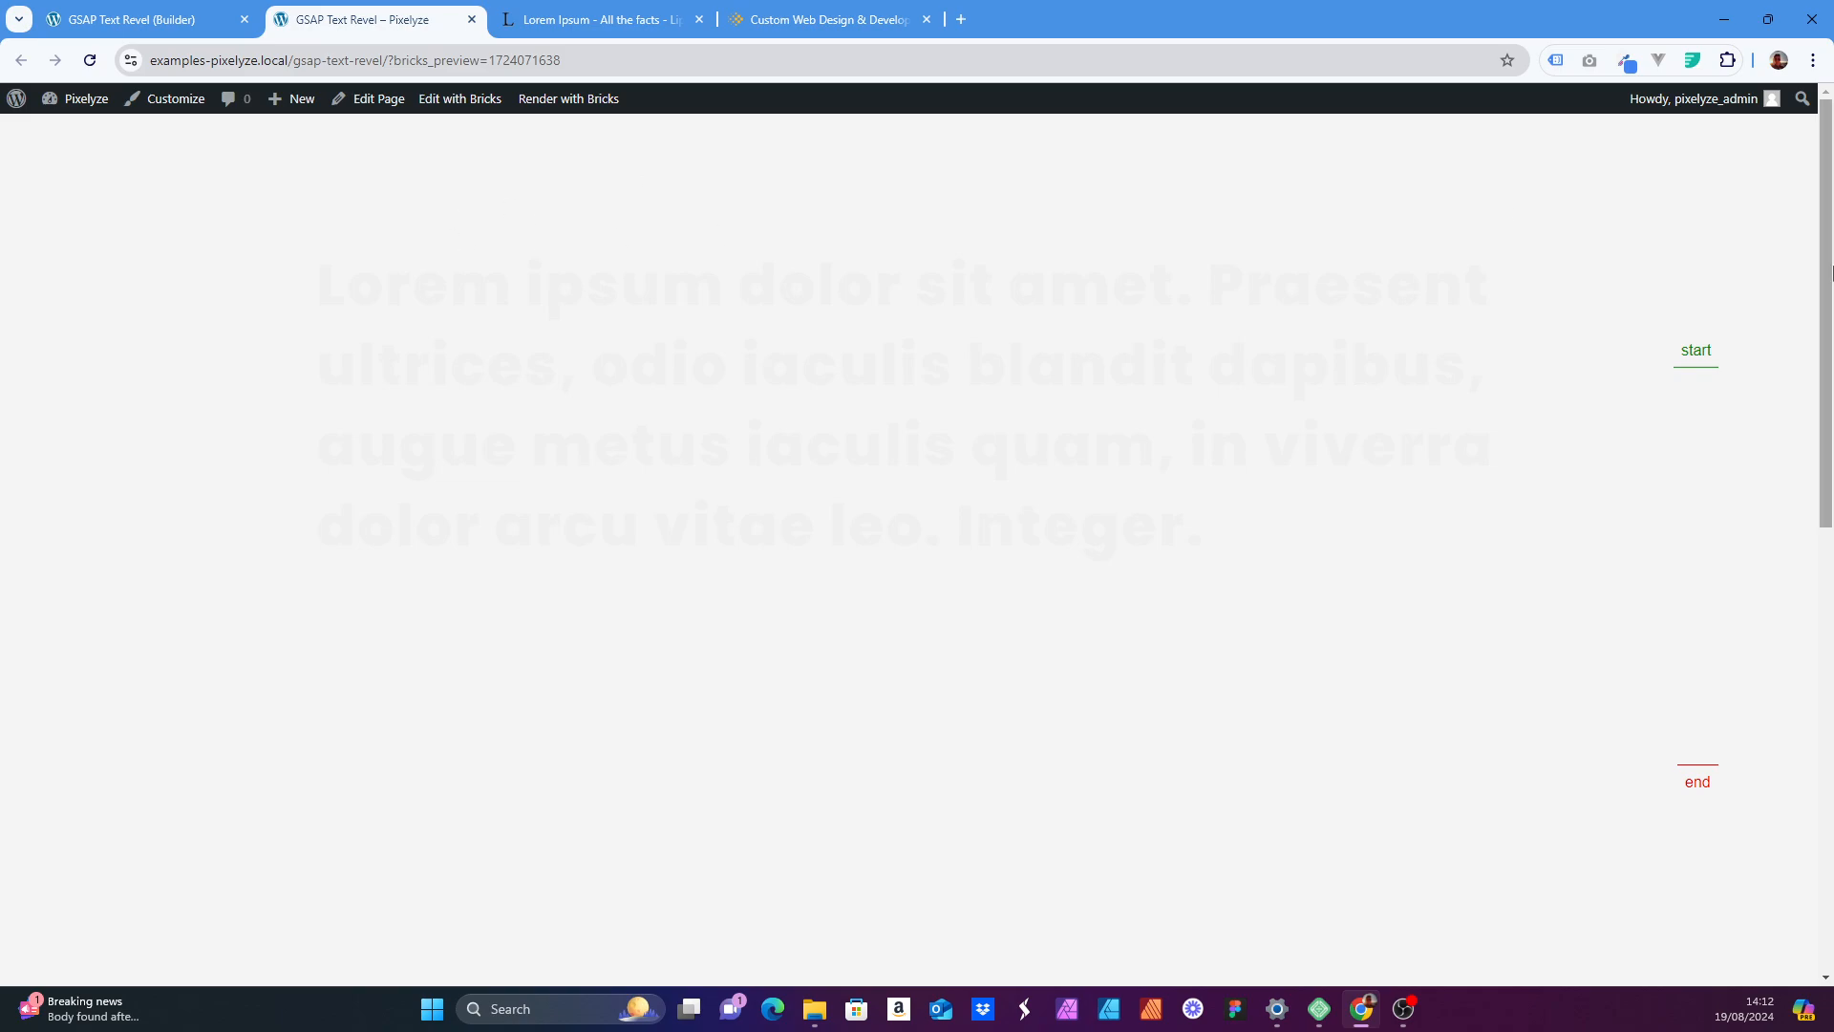
mouse_move(1826, 241)
left_mouse_down()
mouse_move(1792, 414)
mouse_move(1785, 335)
mouse_move(1808, 577)
mouse_move(1775, 124)
left_mouse_up()
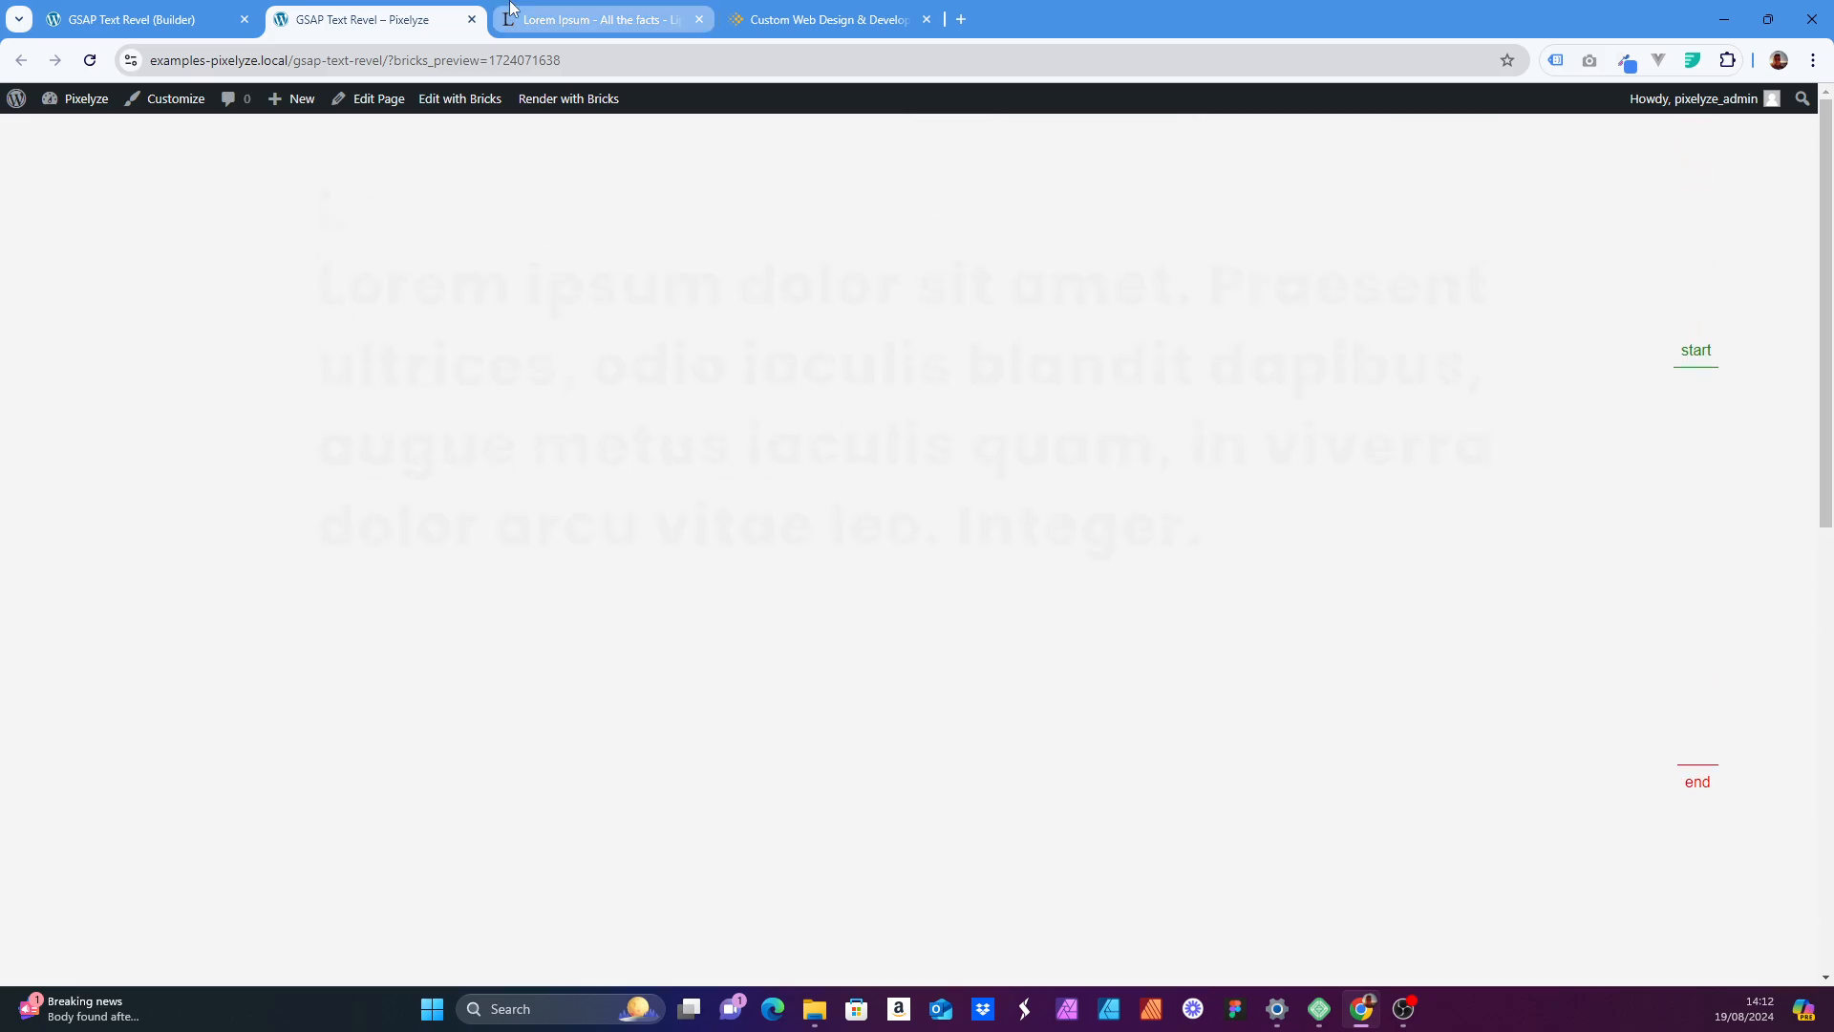
- Back in the builder, collapse the Bricksforge panel and check the first section's sizing settings
left_click(107, 12)
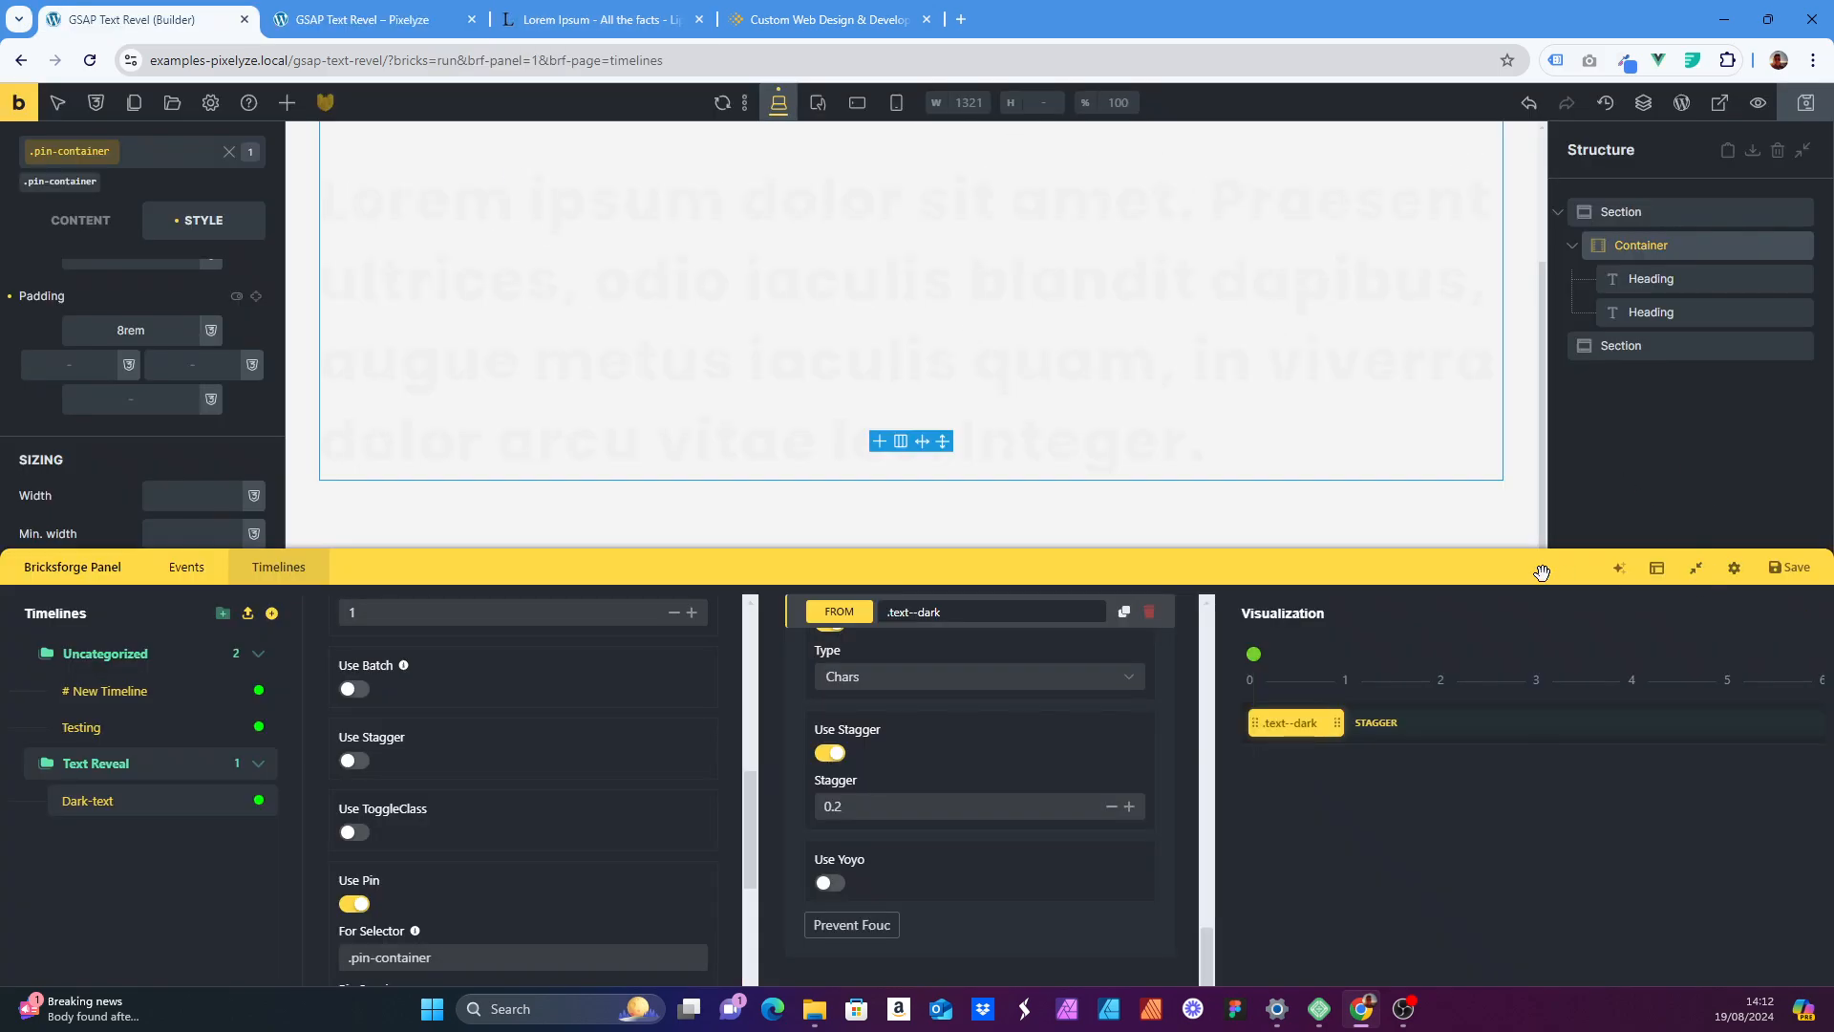
left_click(1693, 572)
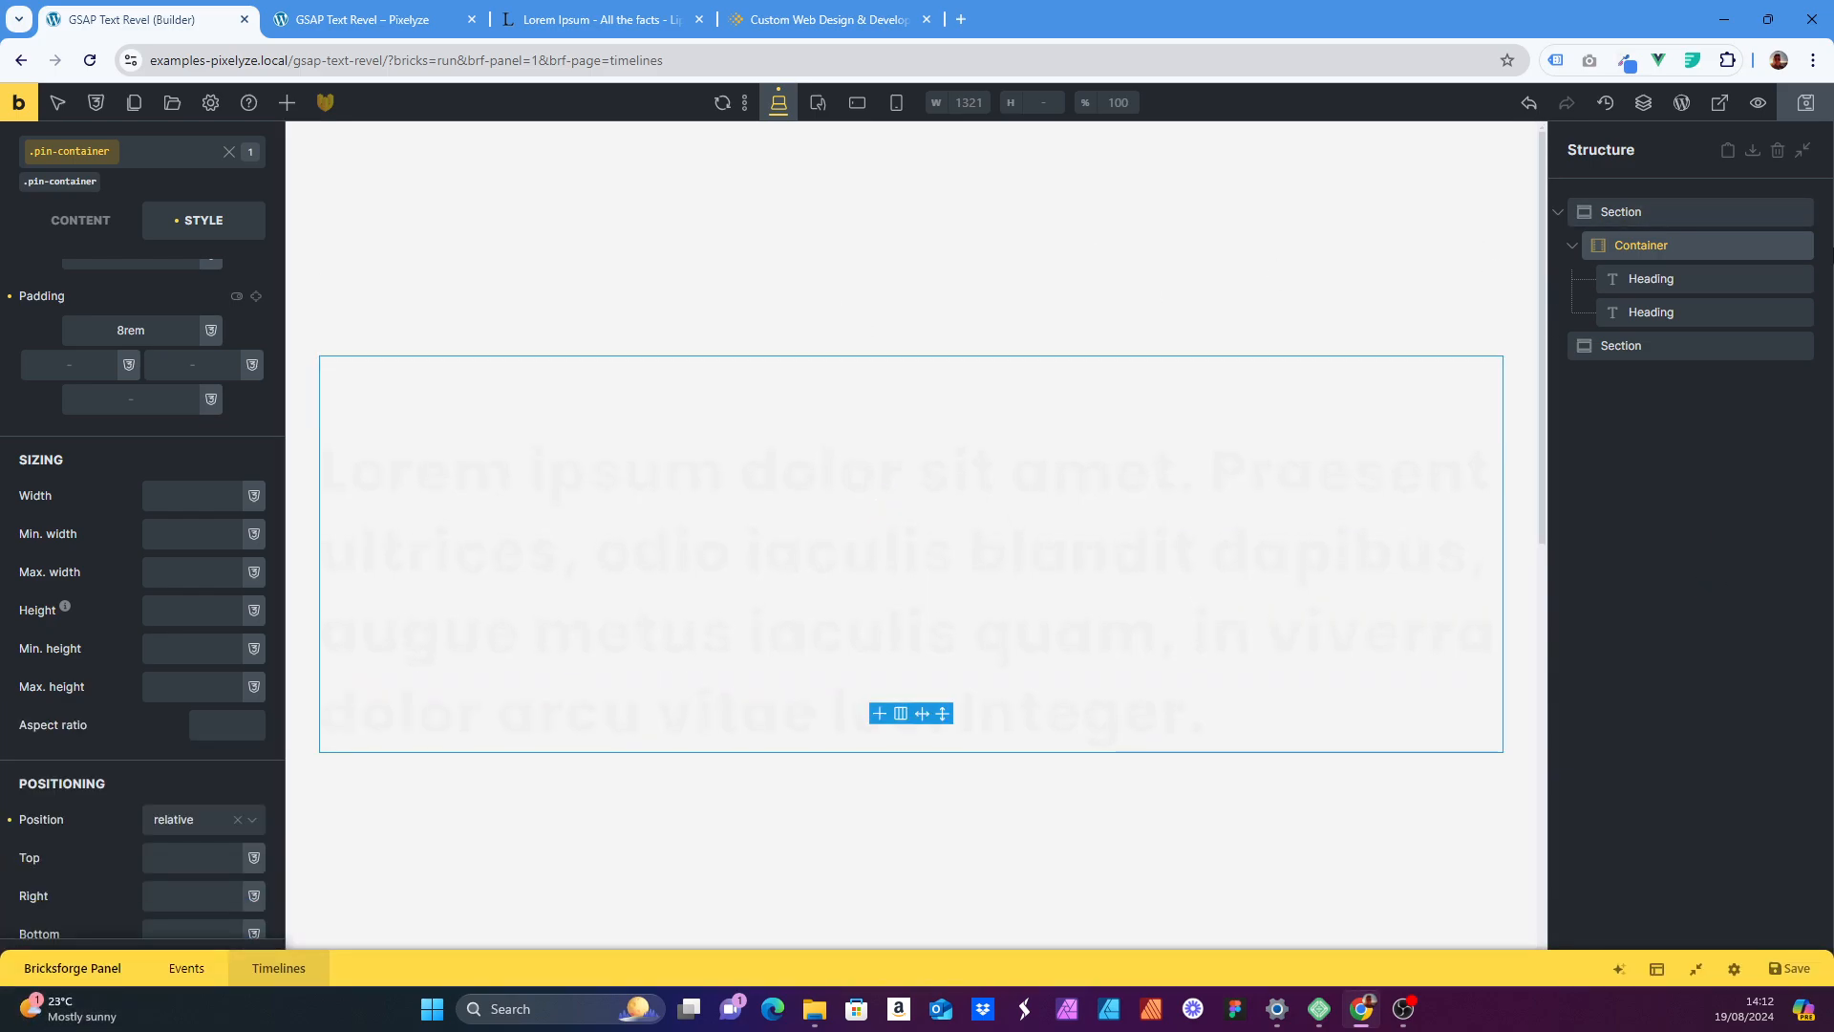
left_click(1610, 211)
scroll(207, 510, "down", 2)
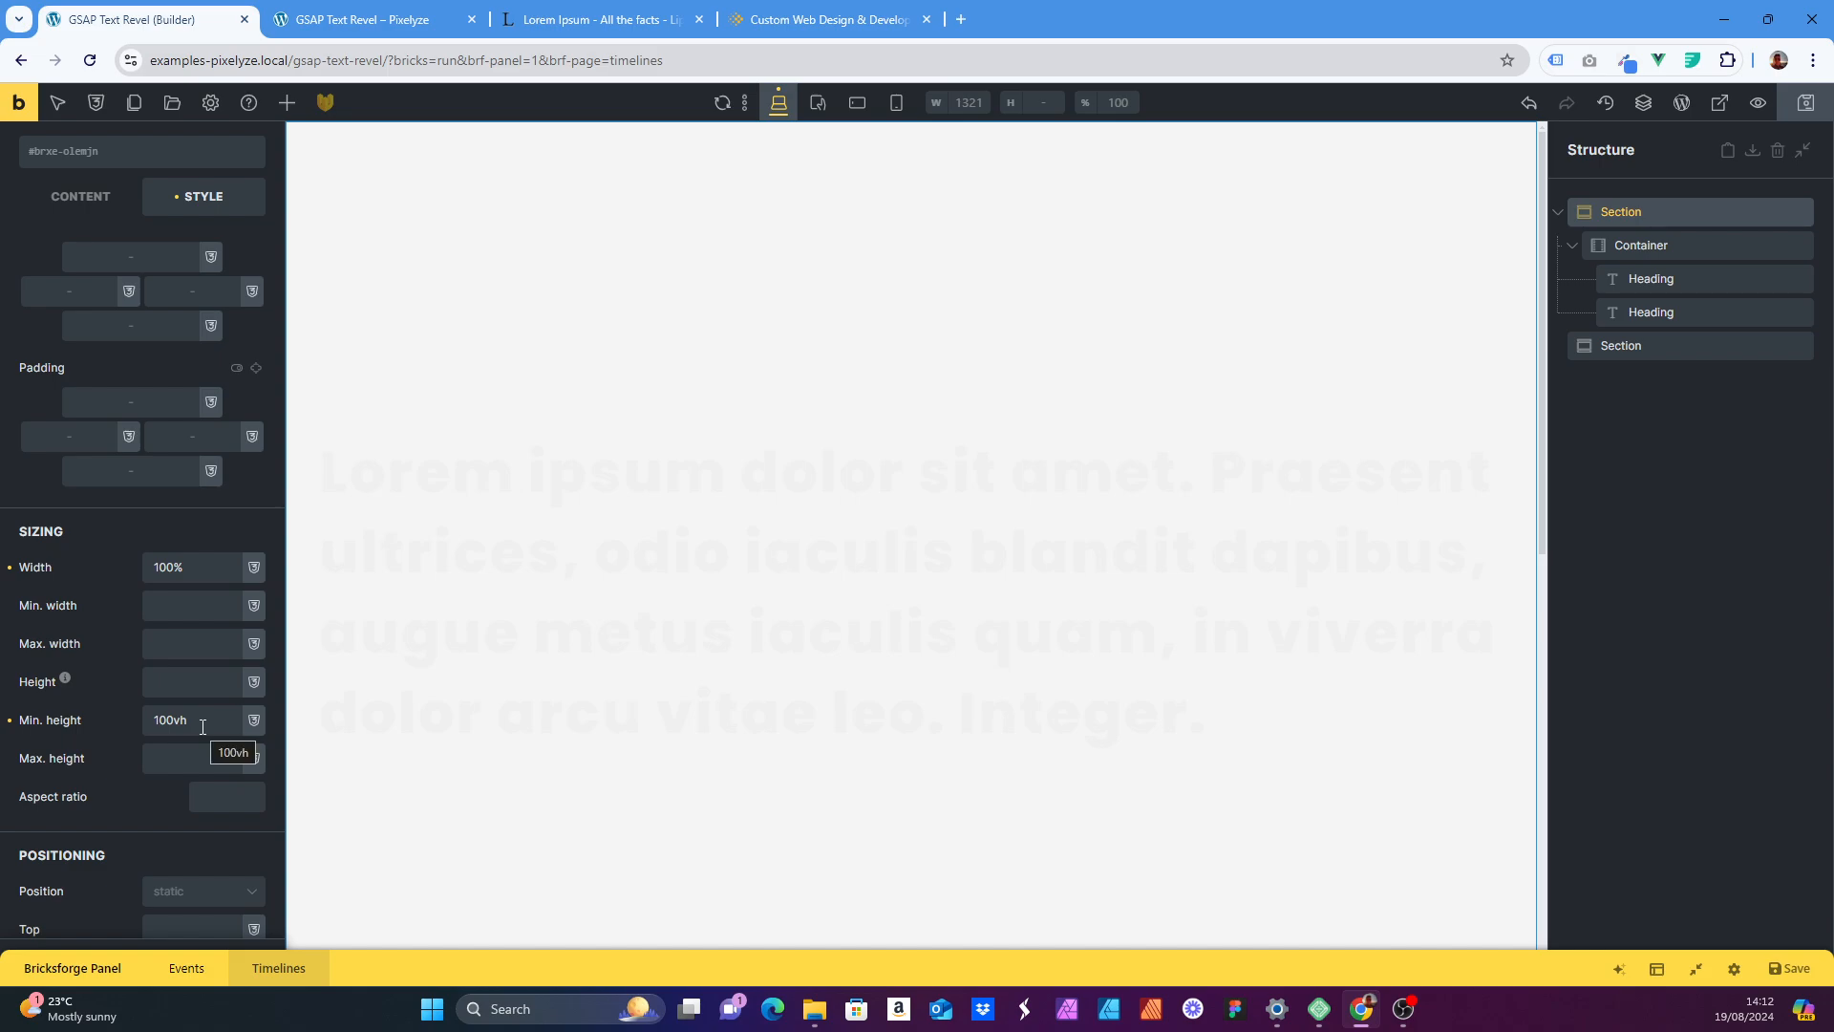
scroll(202, 496, "down", 1)
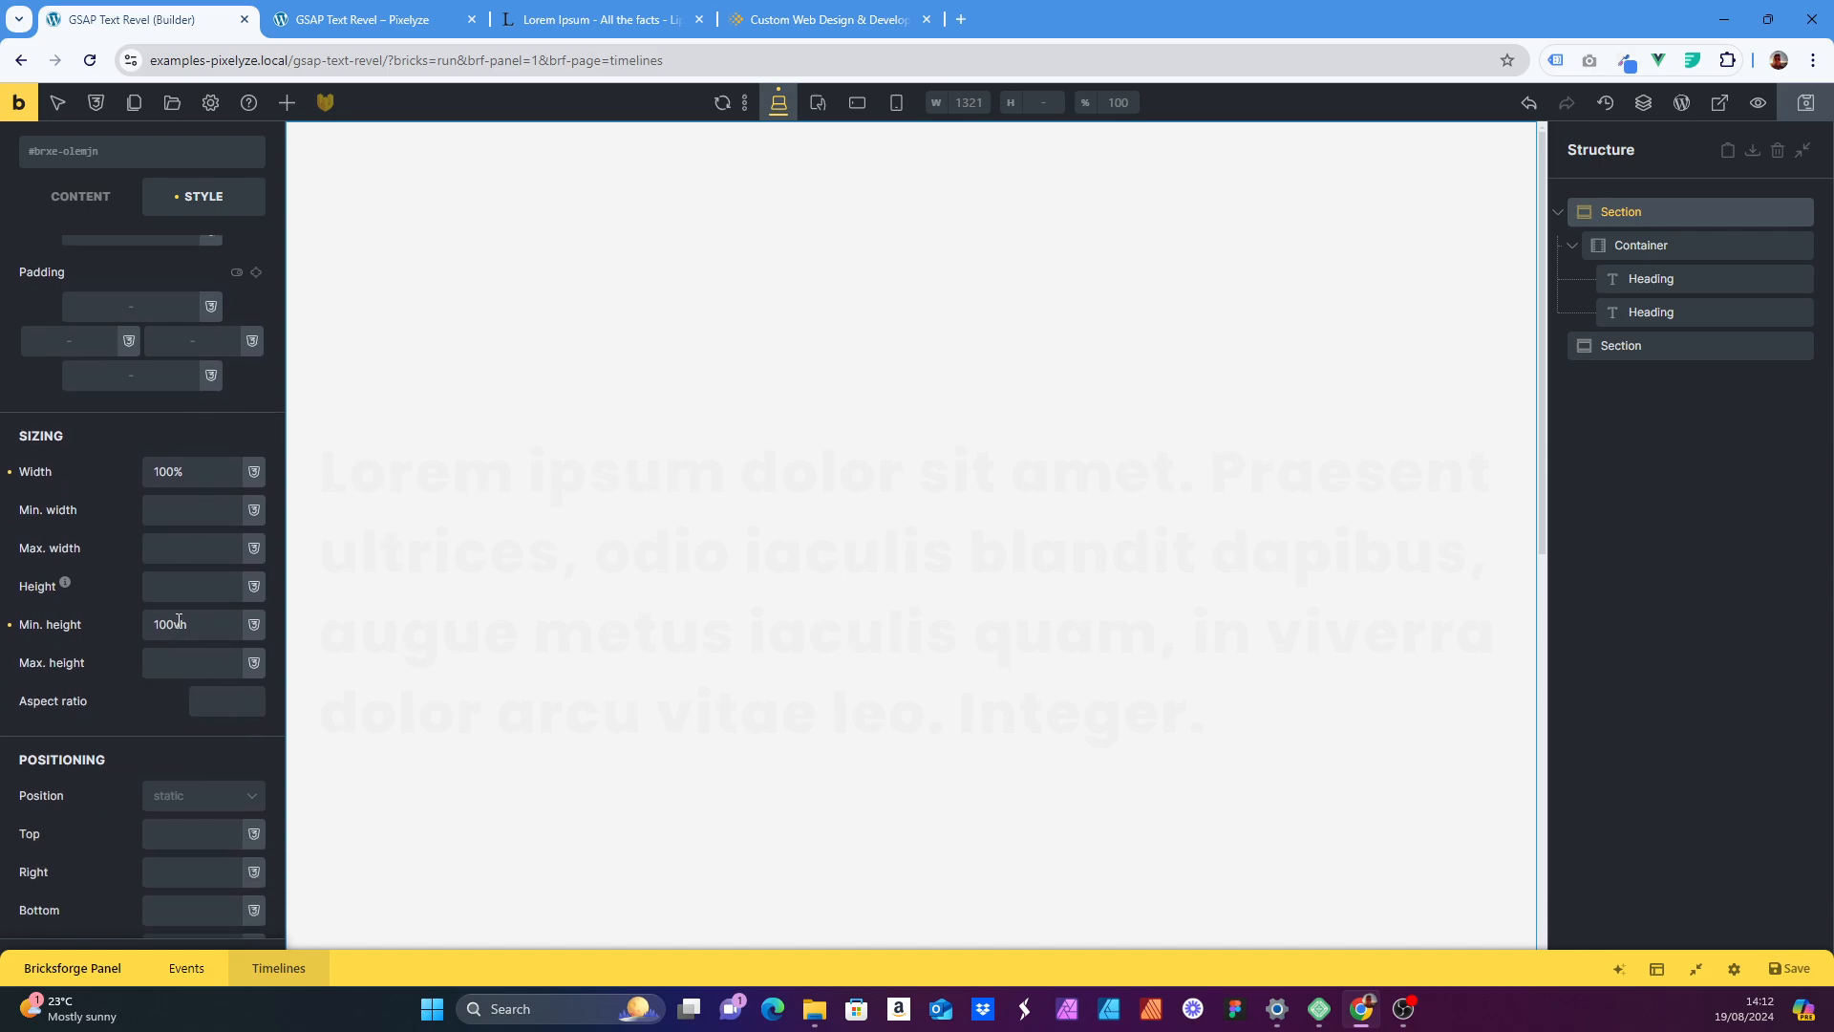
- Set the font size of the headings' shared .text class to 4rem
left_click(1639, 278)
left_click(233, 347)
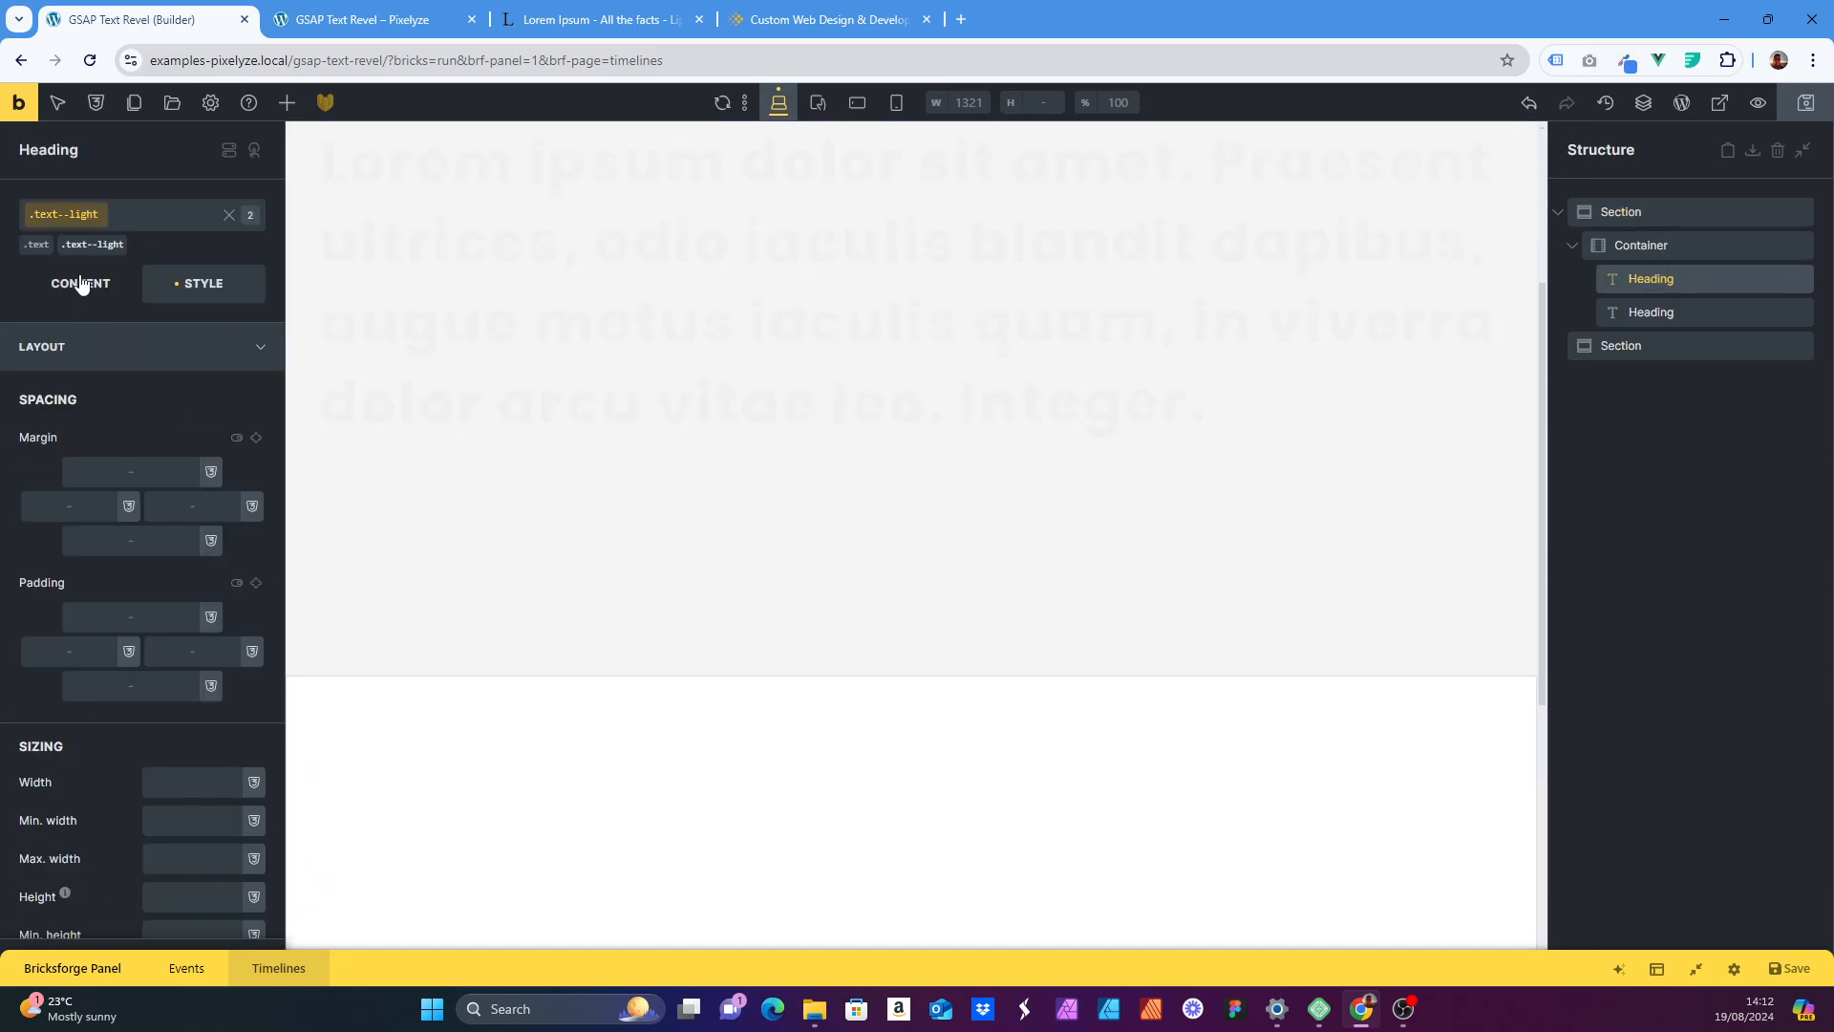
left_click(80, 283)
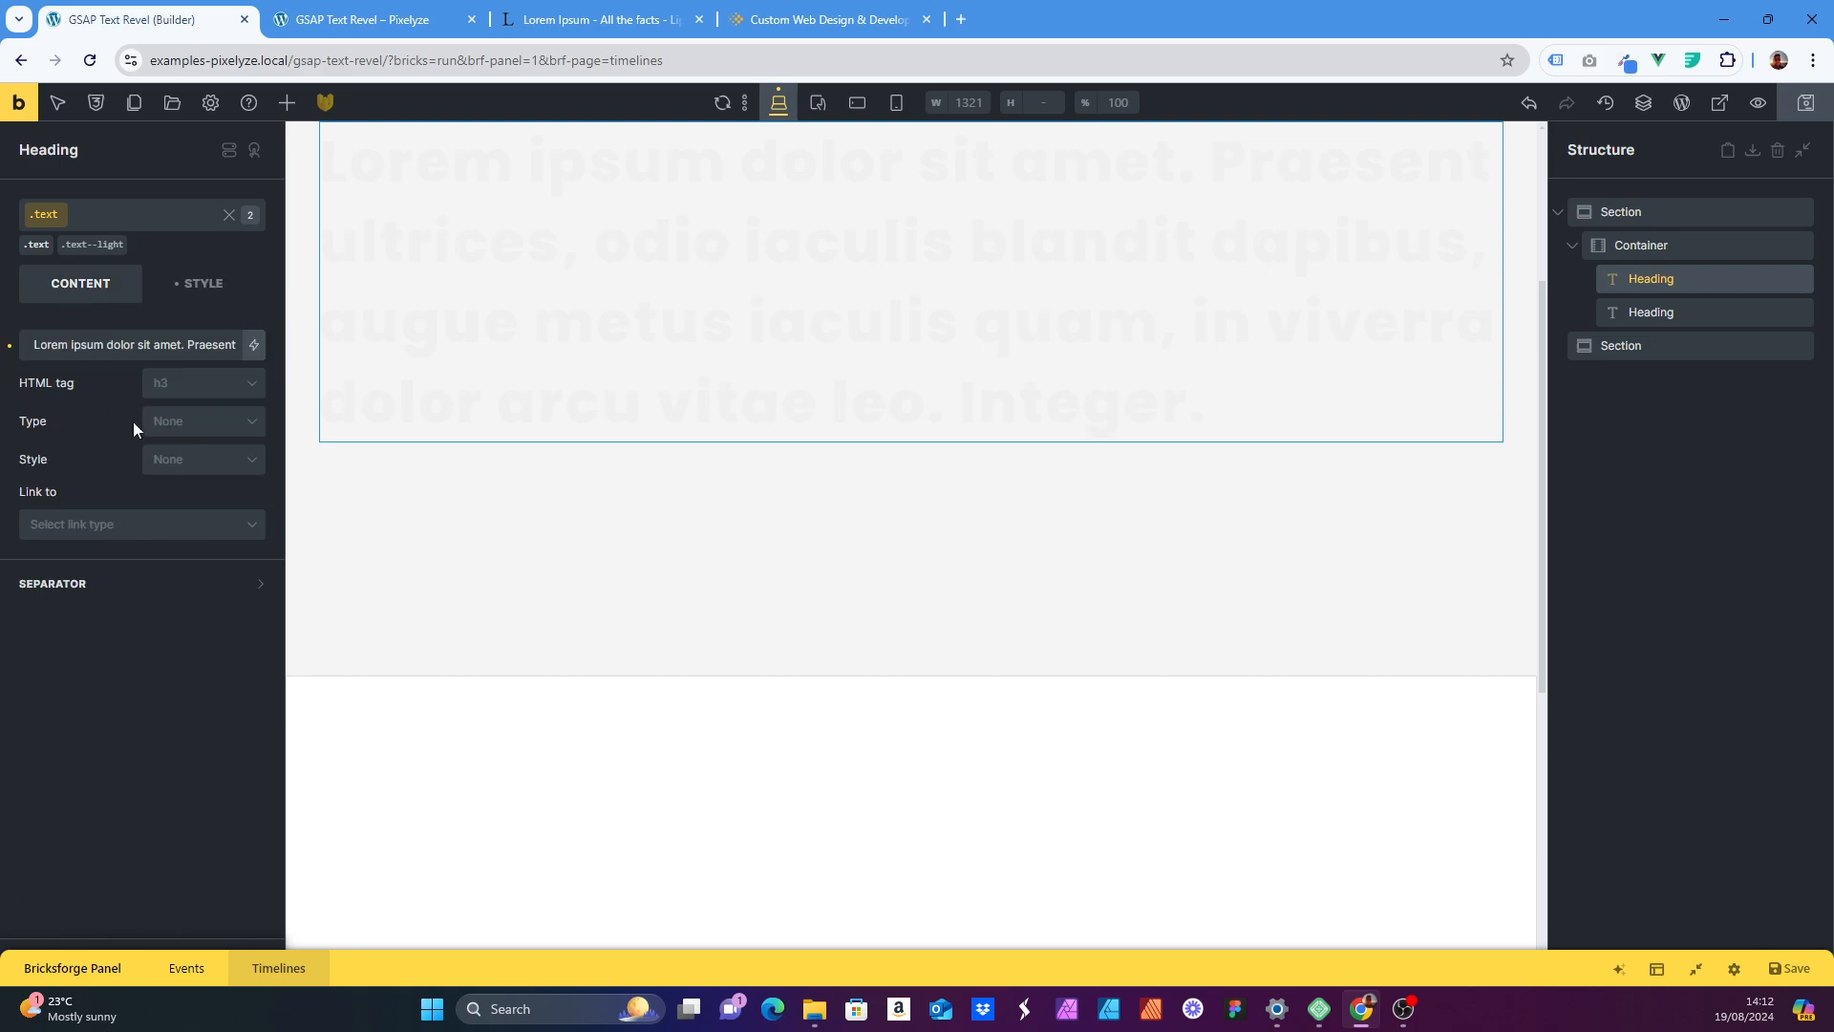
left_click(178, 287)
left_click(181, 359)
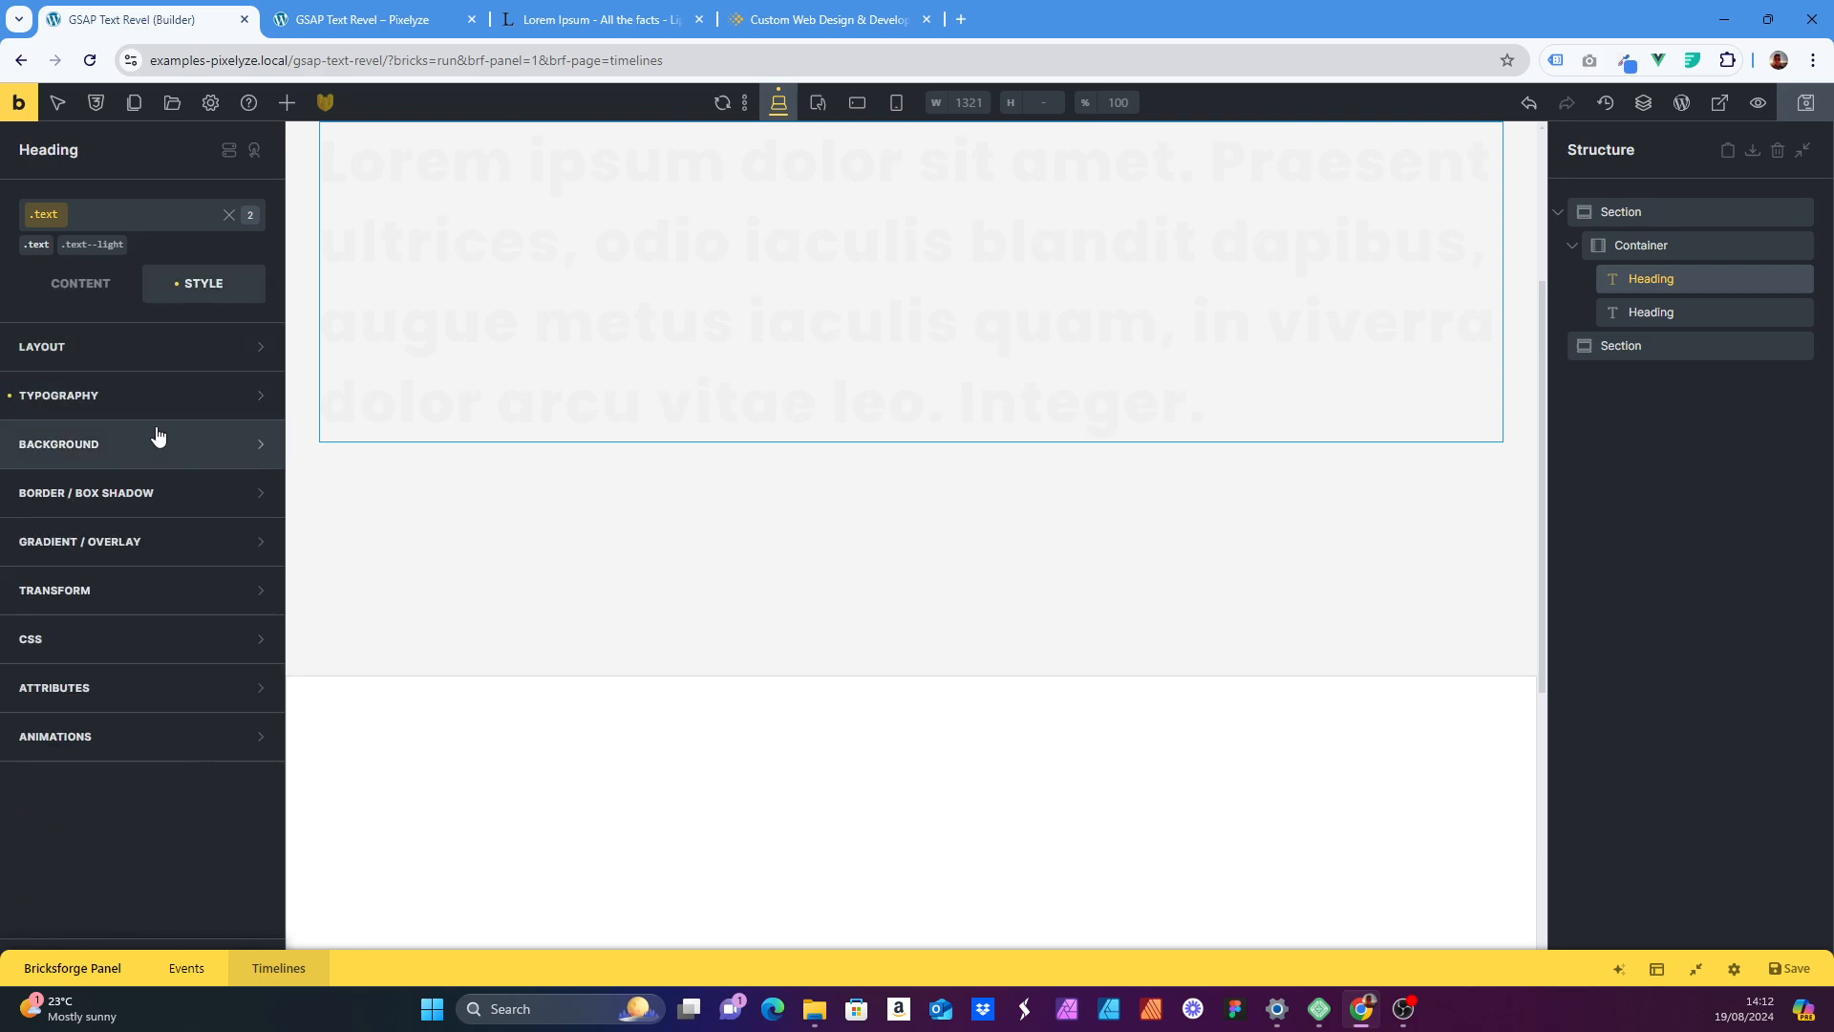
left_click(155, 434)
left_click(172, 400)
left_click(160, 477)
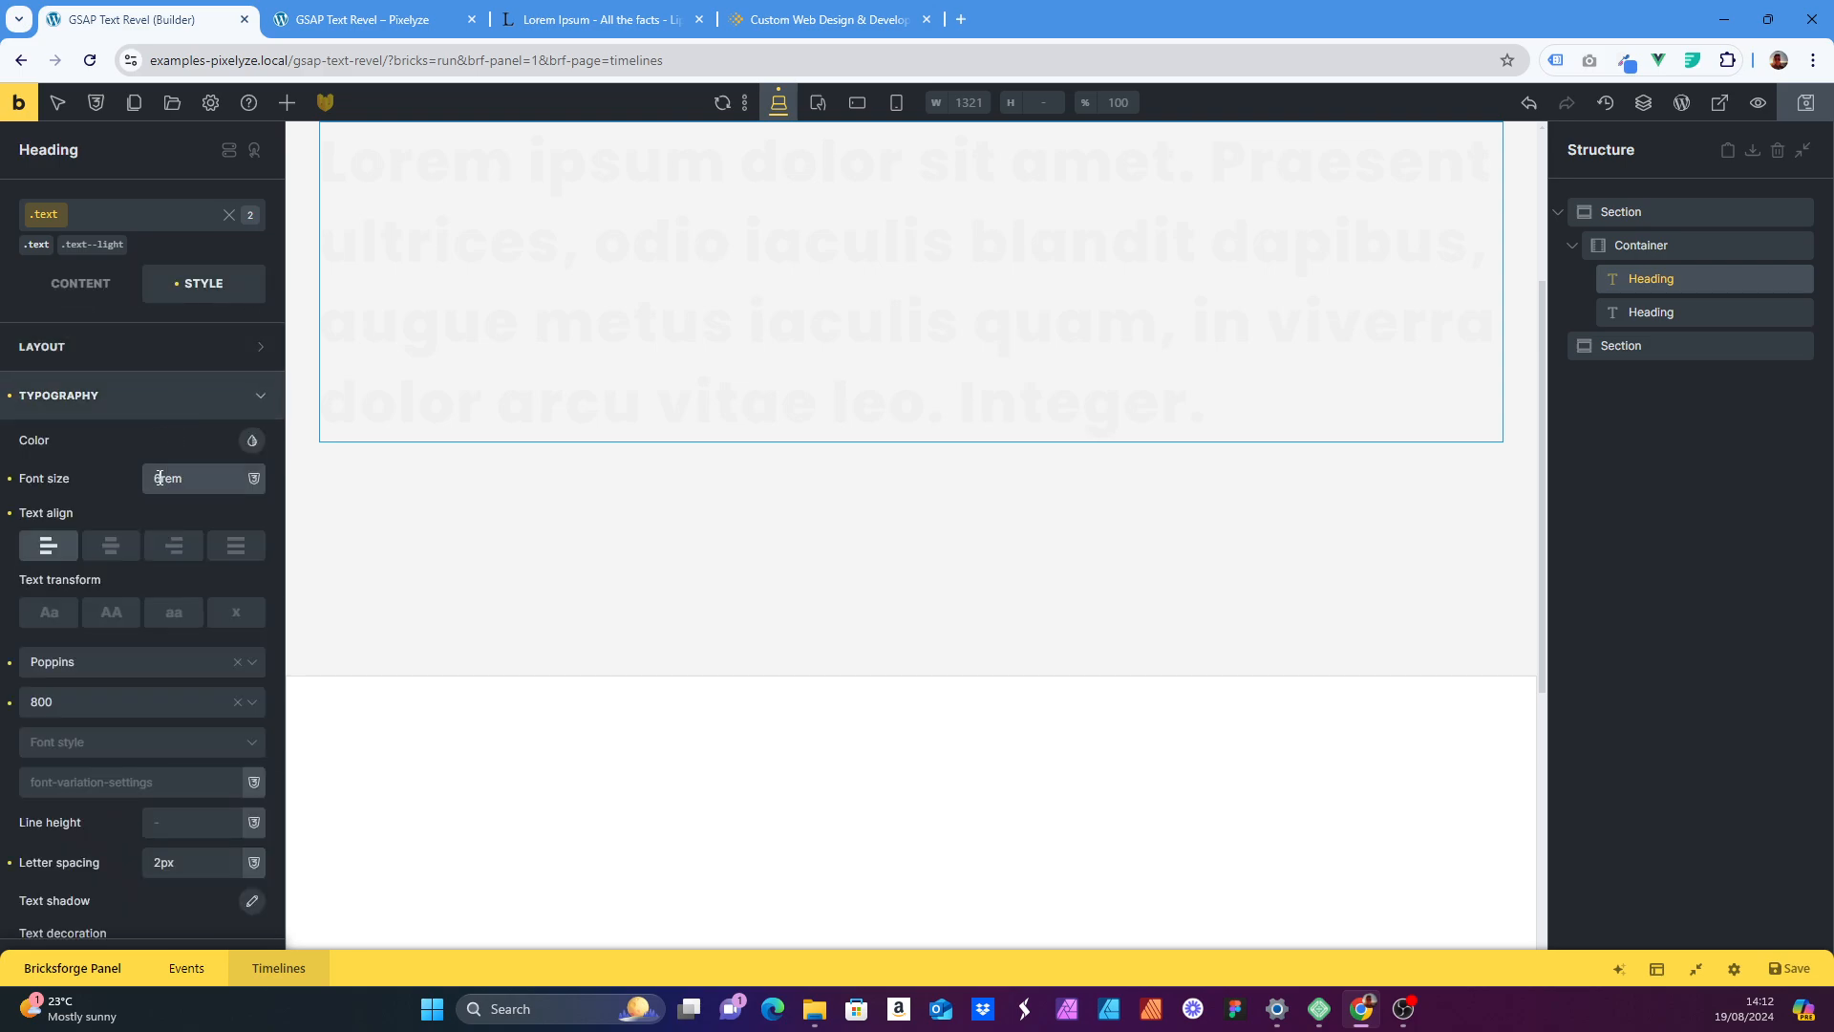
type("4")
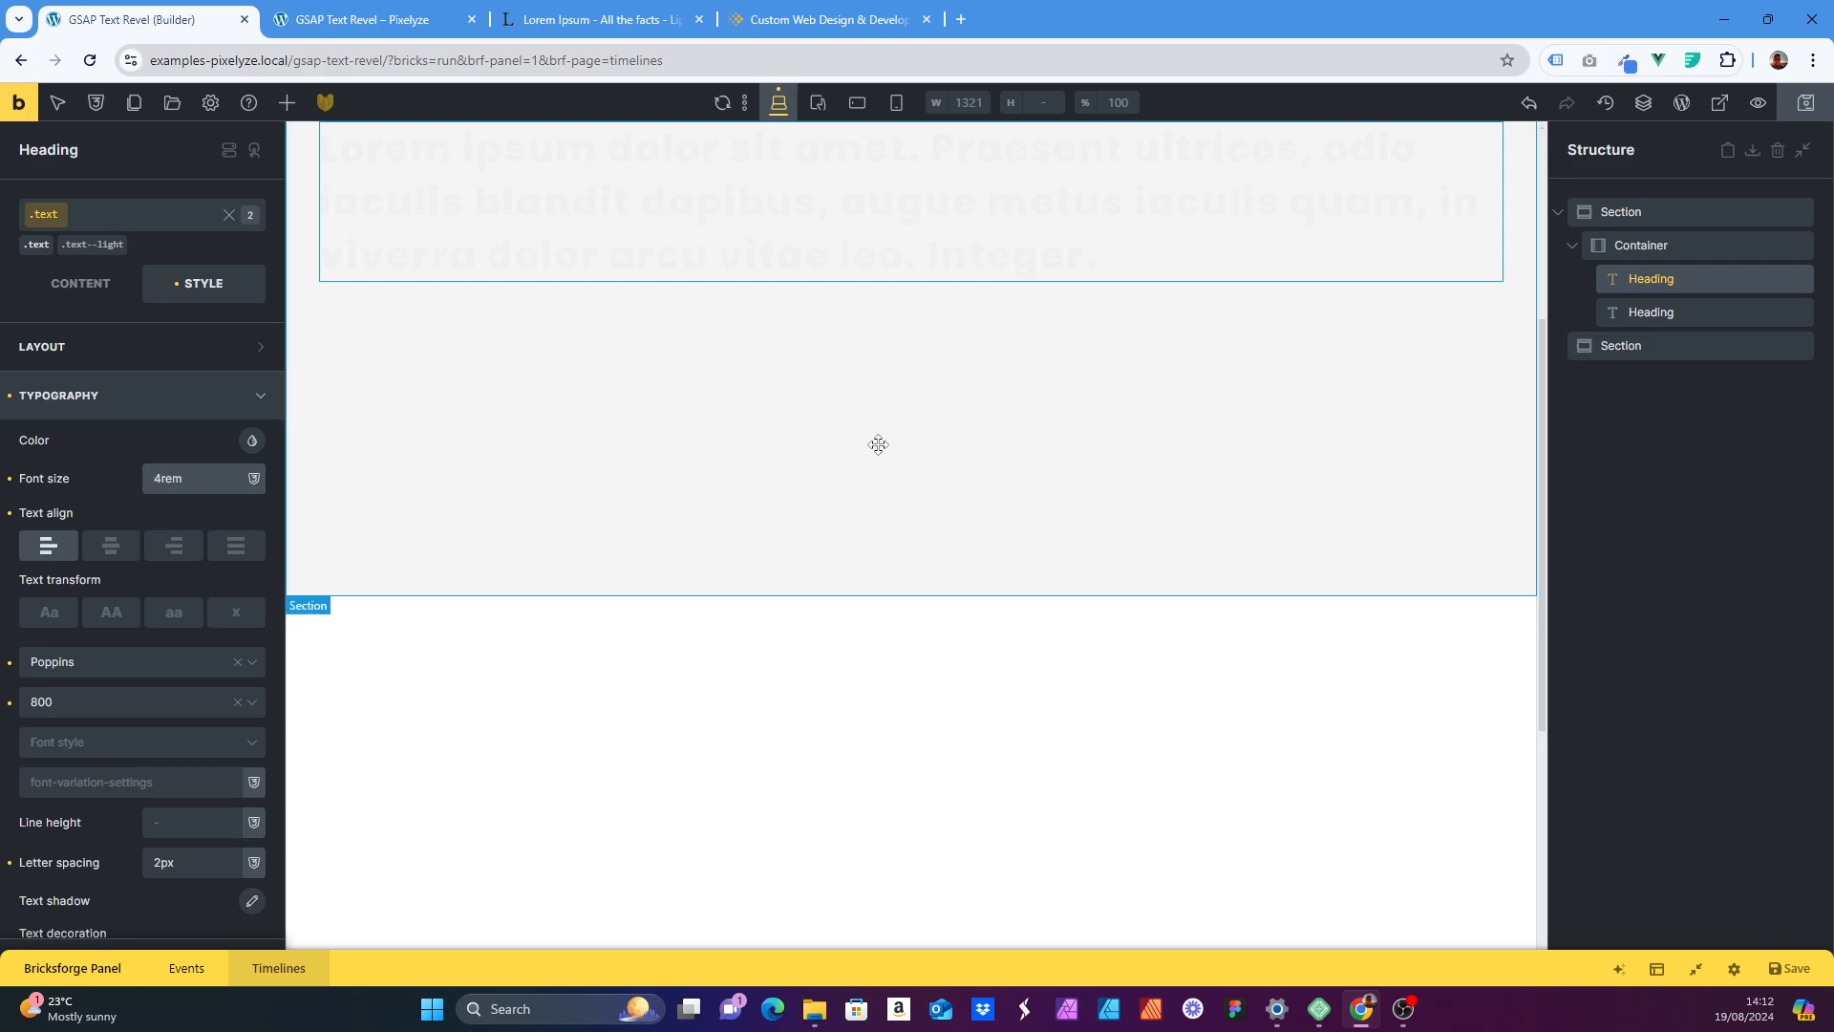
- Check the first section's content settings and scroll through the reloaded page preview to test the text reveal at the new heading size
left_click(1621, 212)
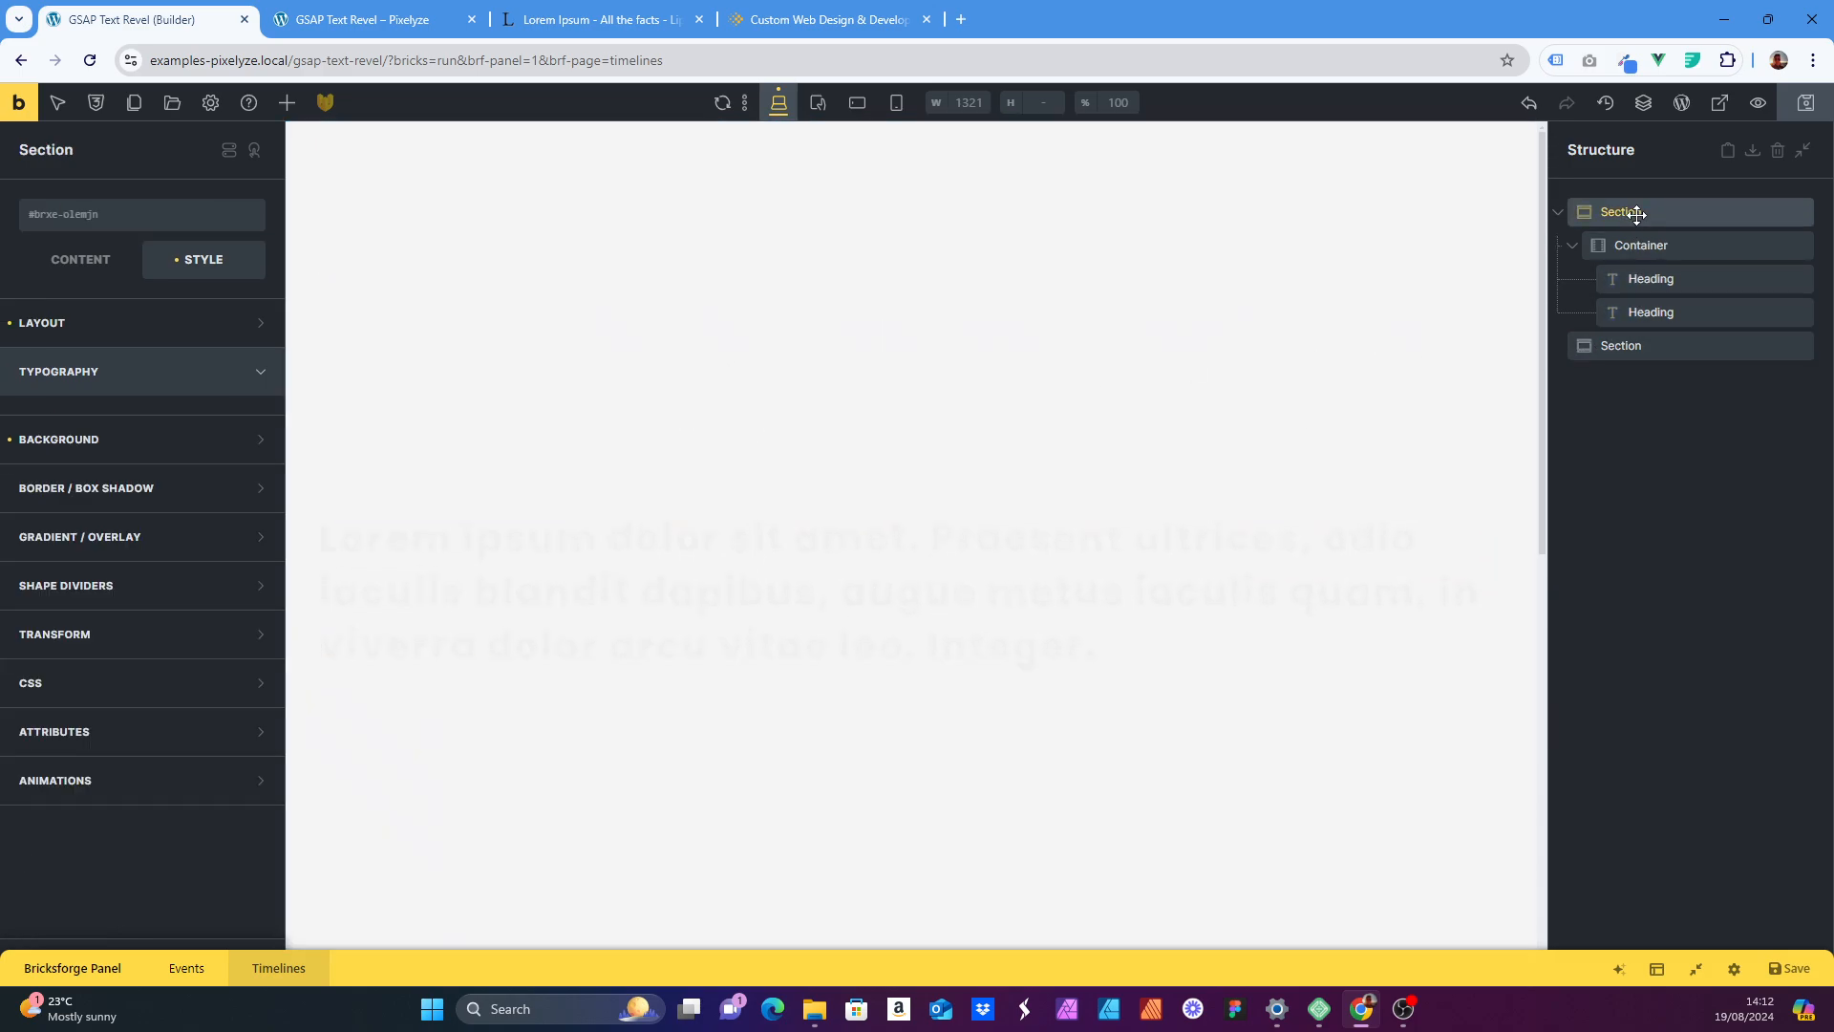
left_click(65, 263)
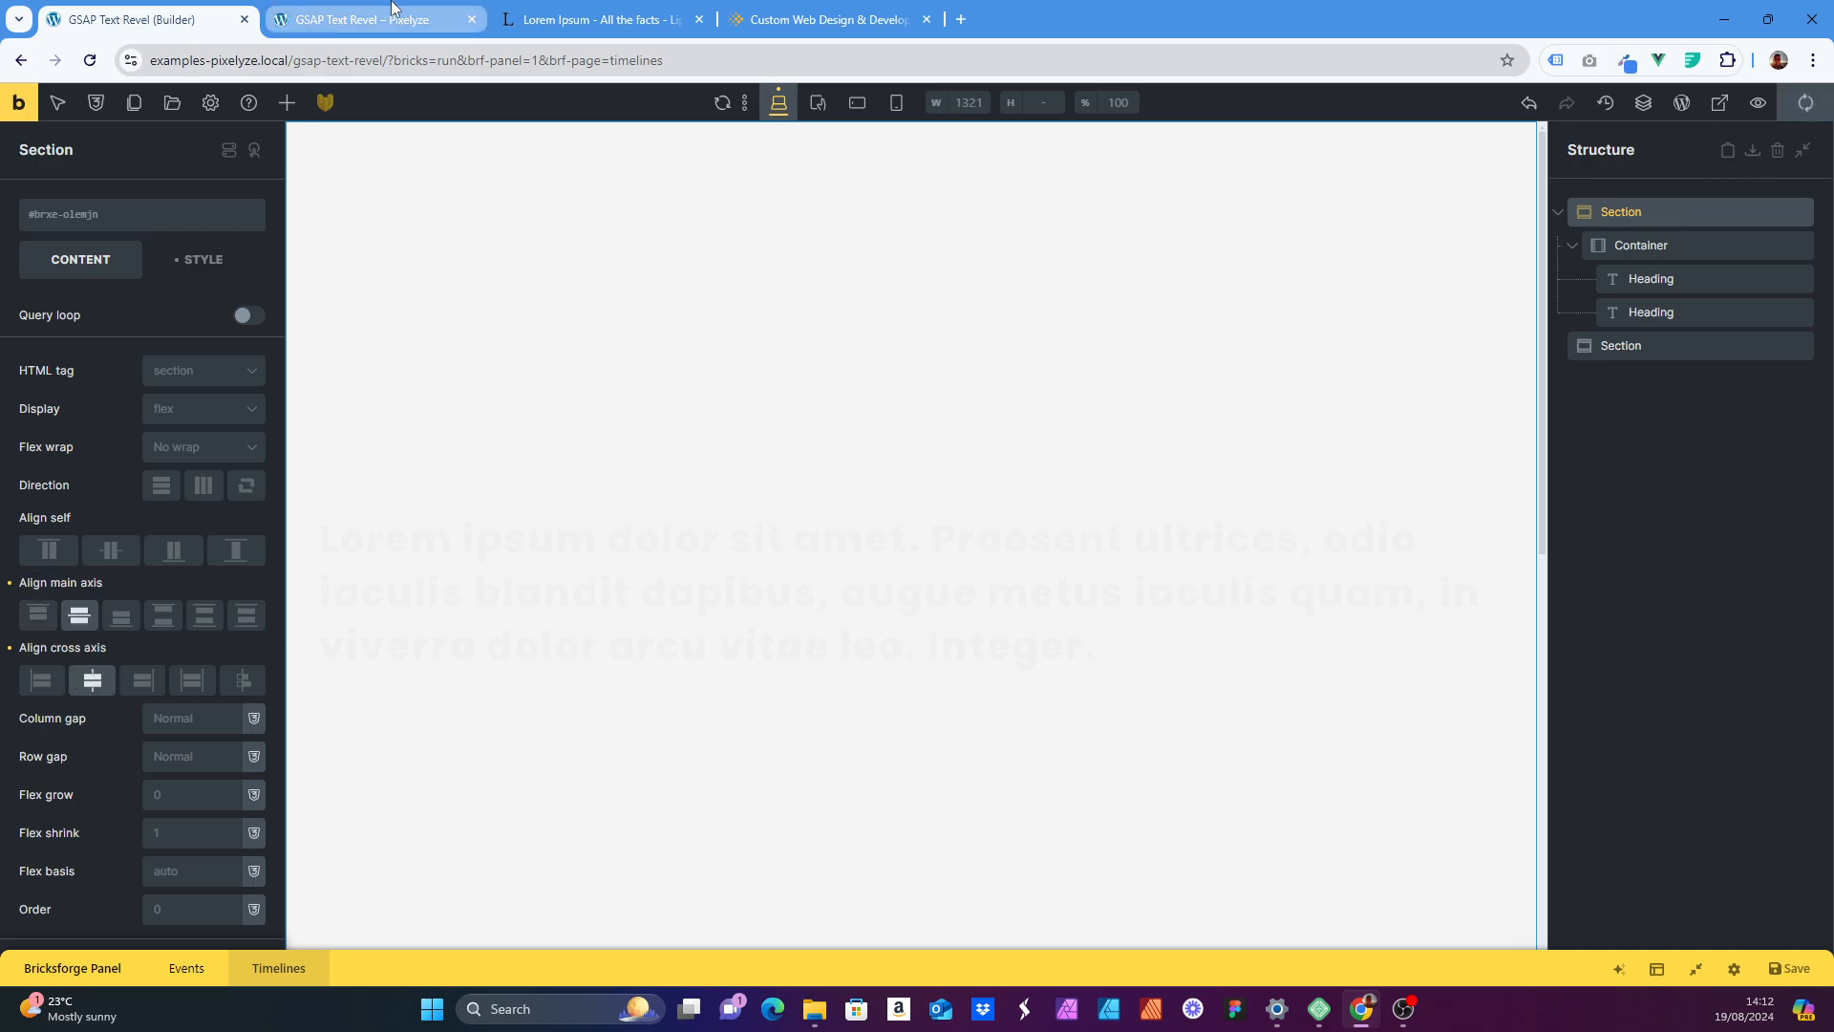
mouse_move(393, 9)
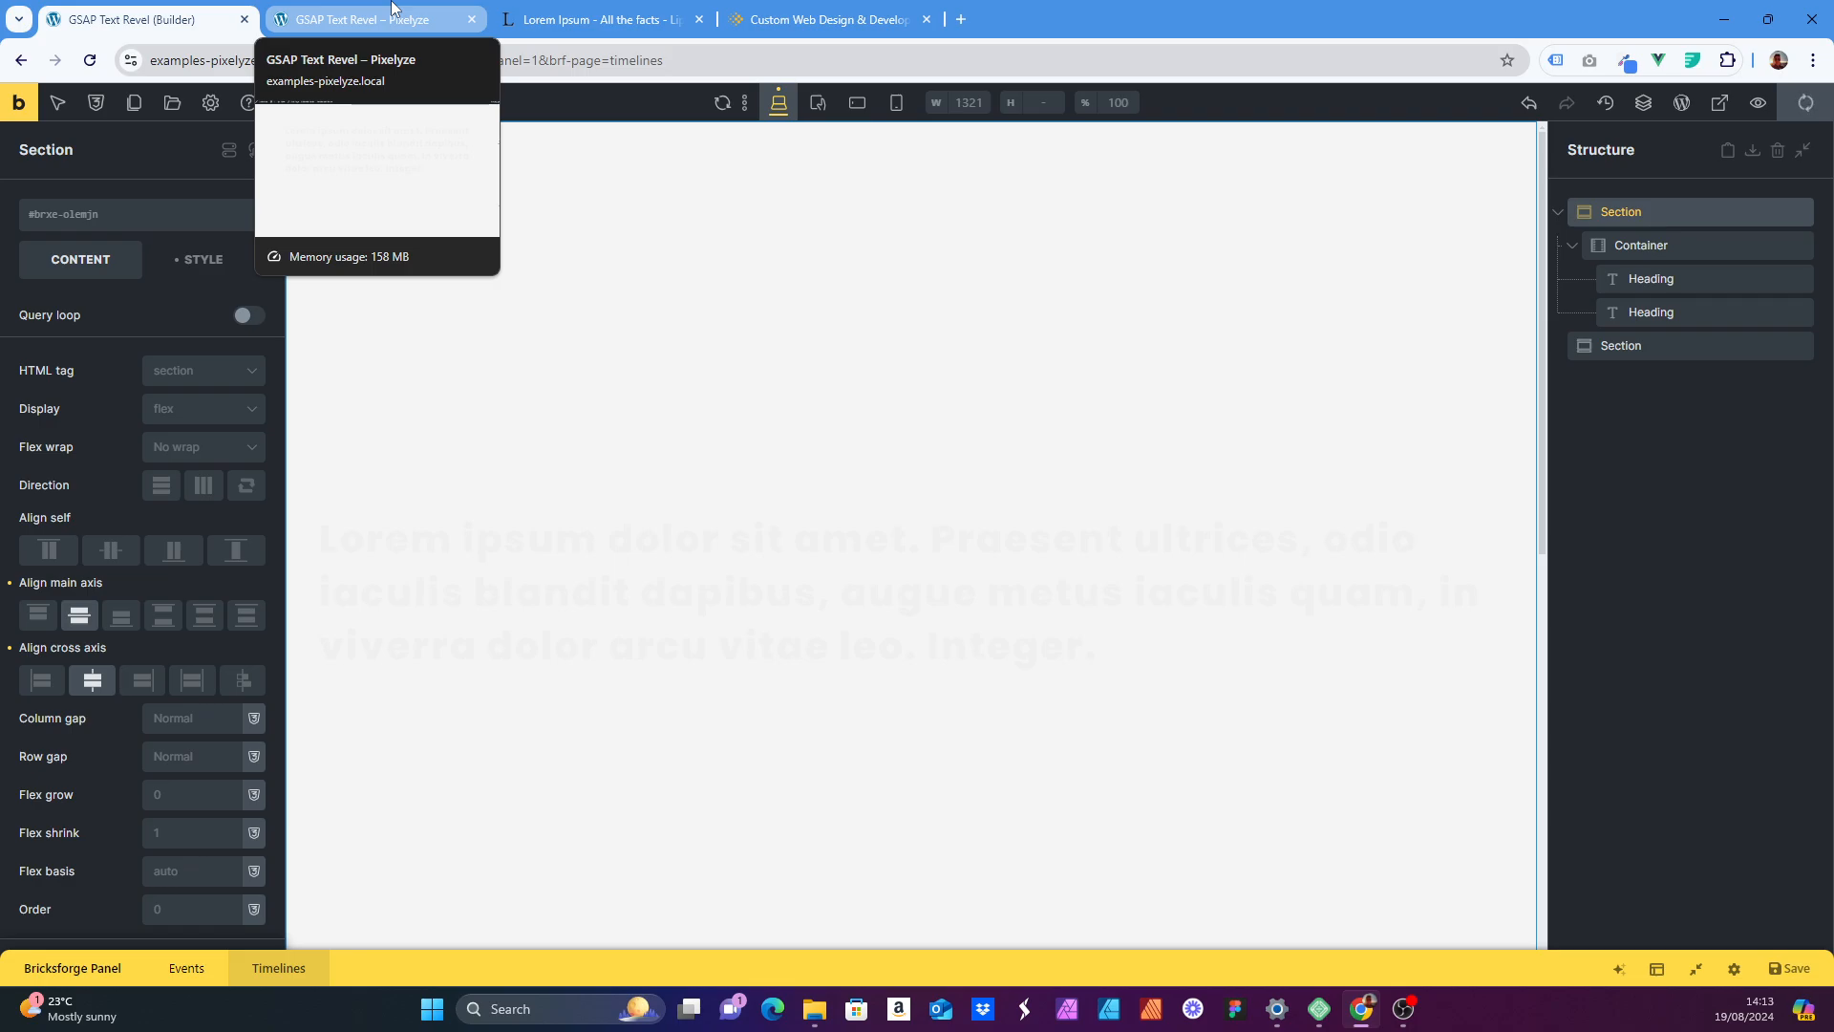
left_click(393, 12)
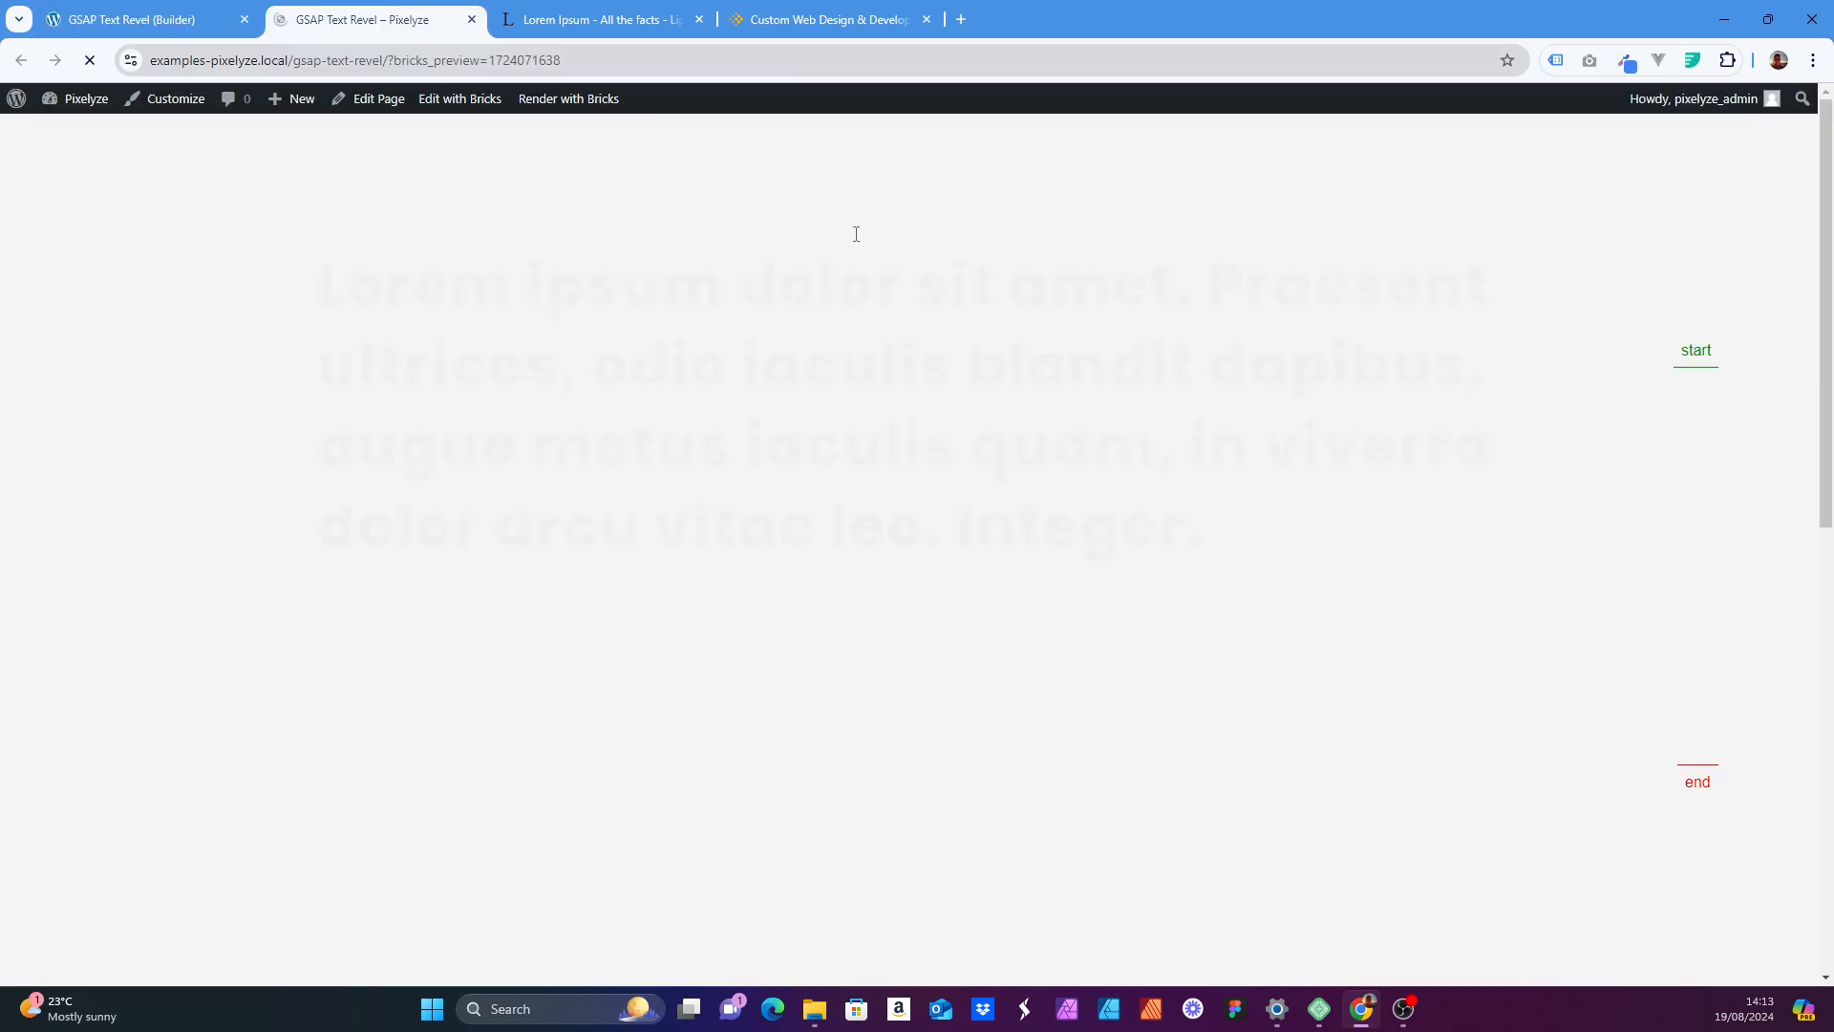
scroll(868, 150, "down", 2)
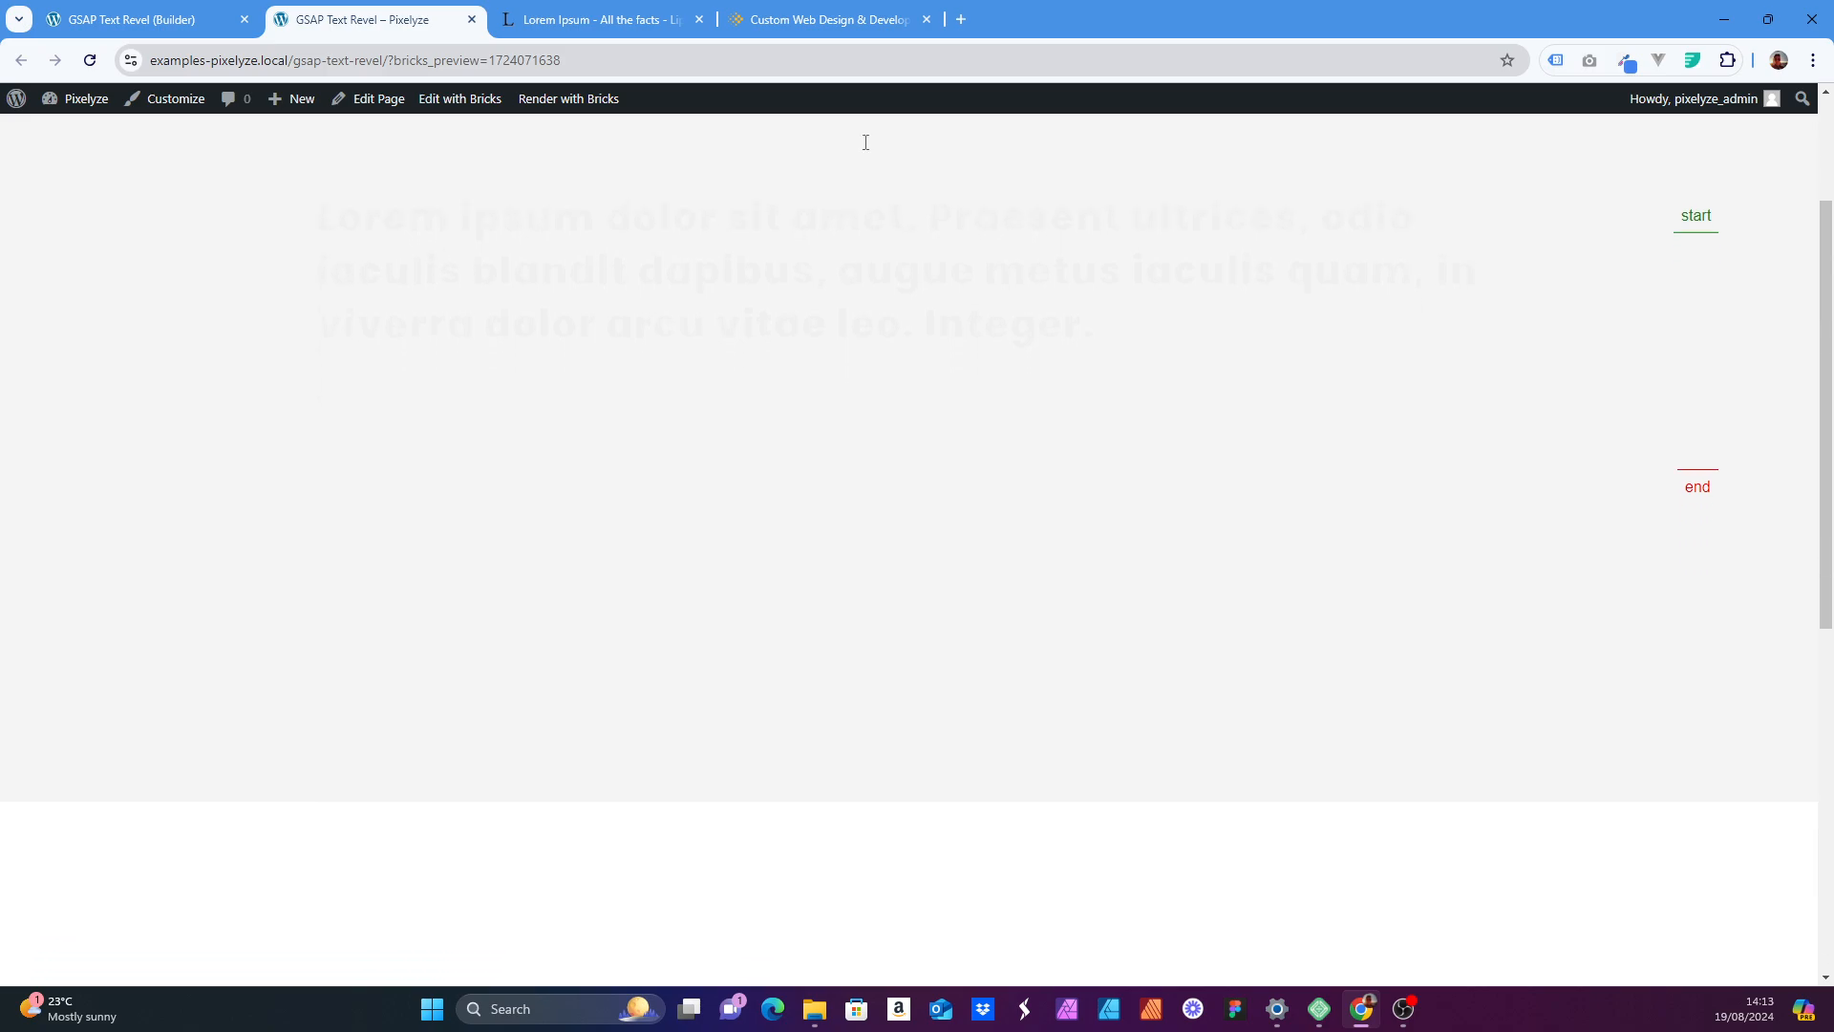
scroll(865, 143, "up", 3)
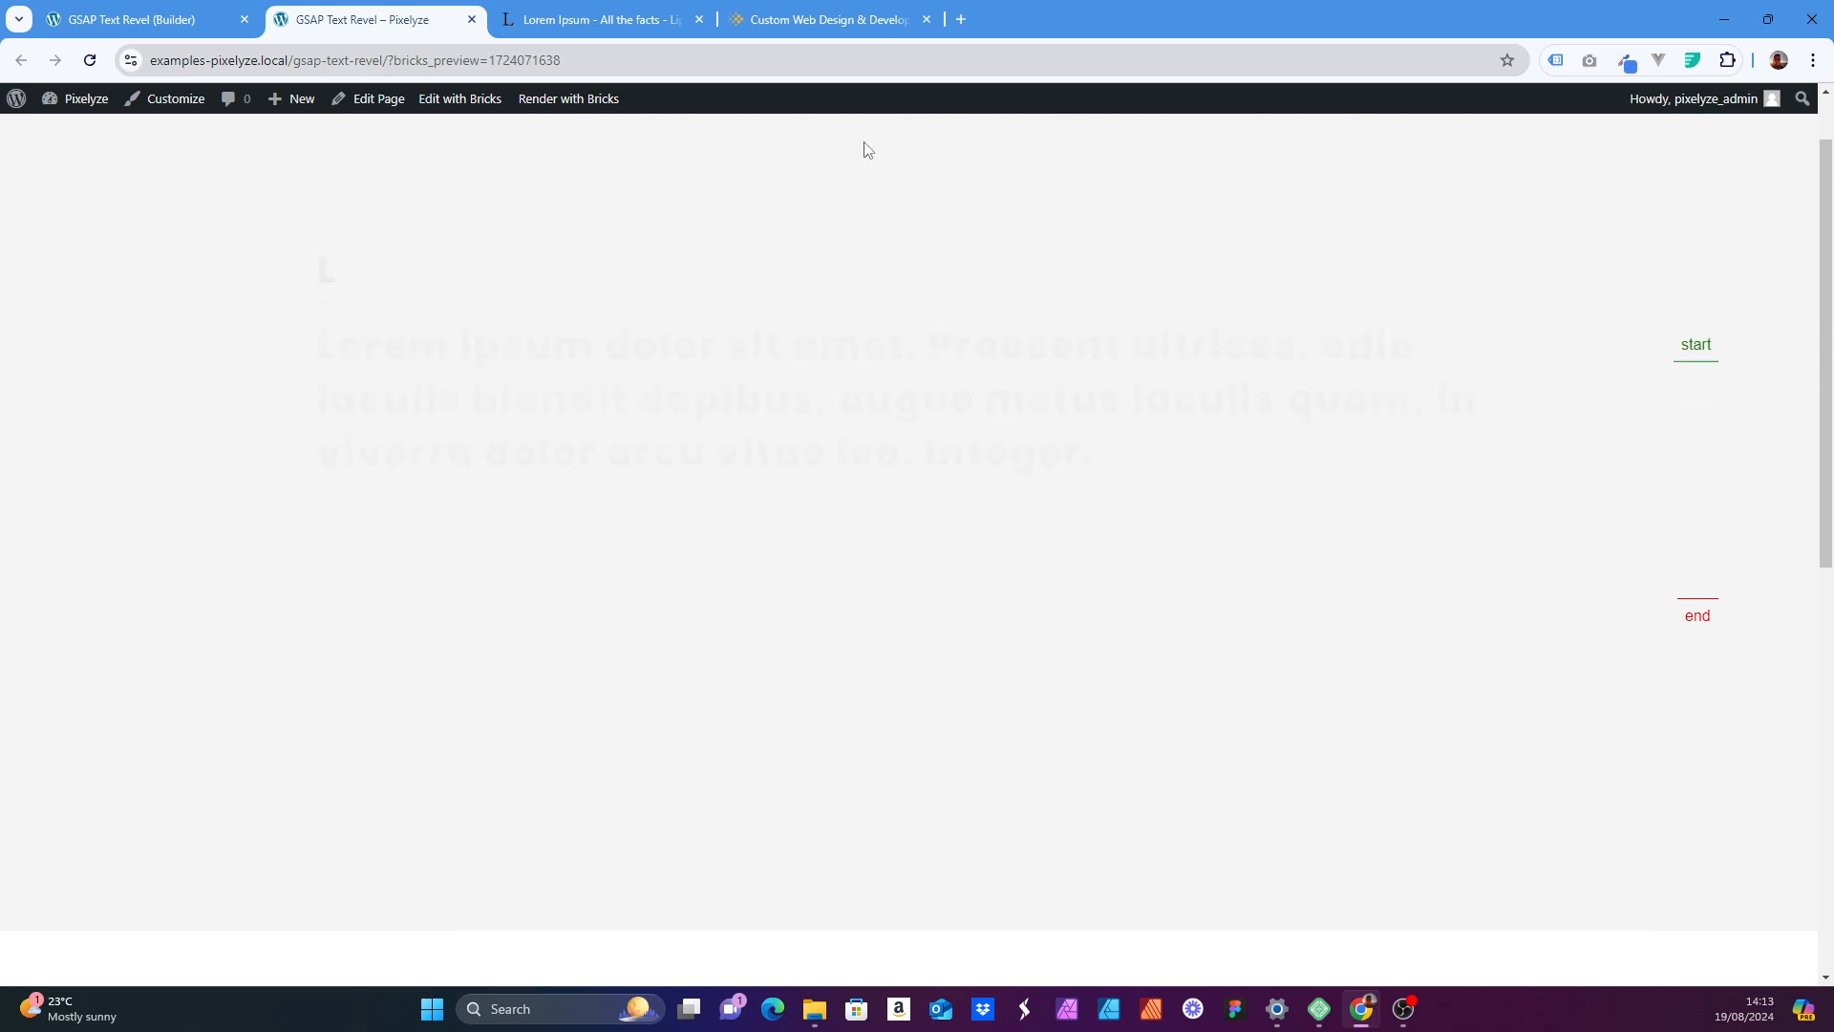
scroll(866, 143, "down", 4)
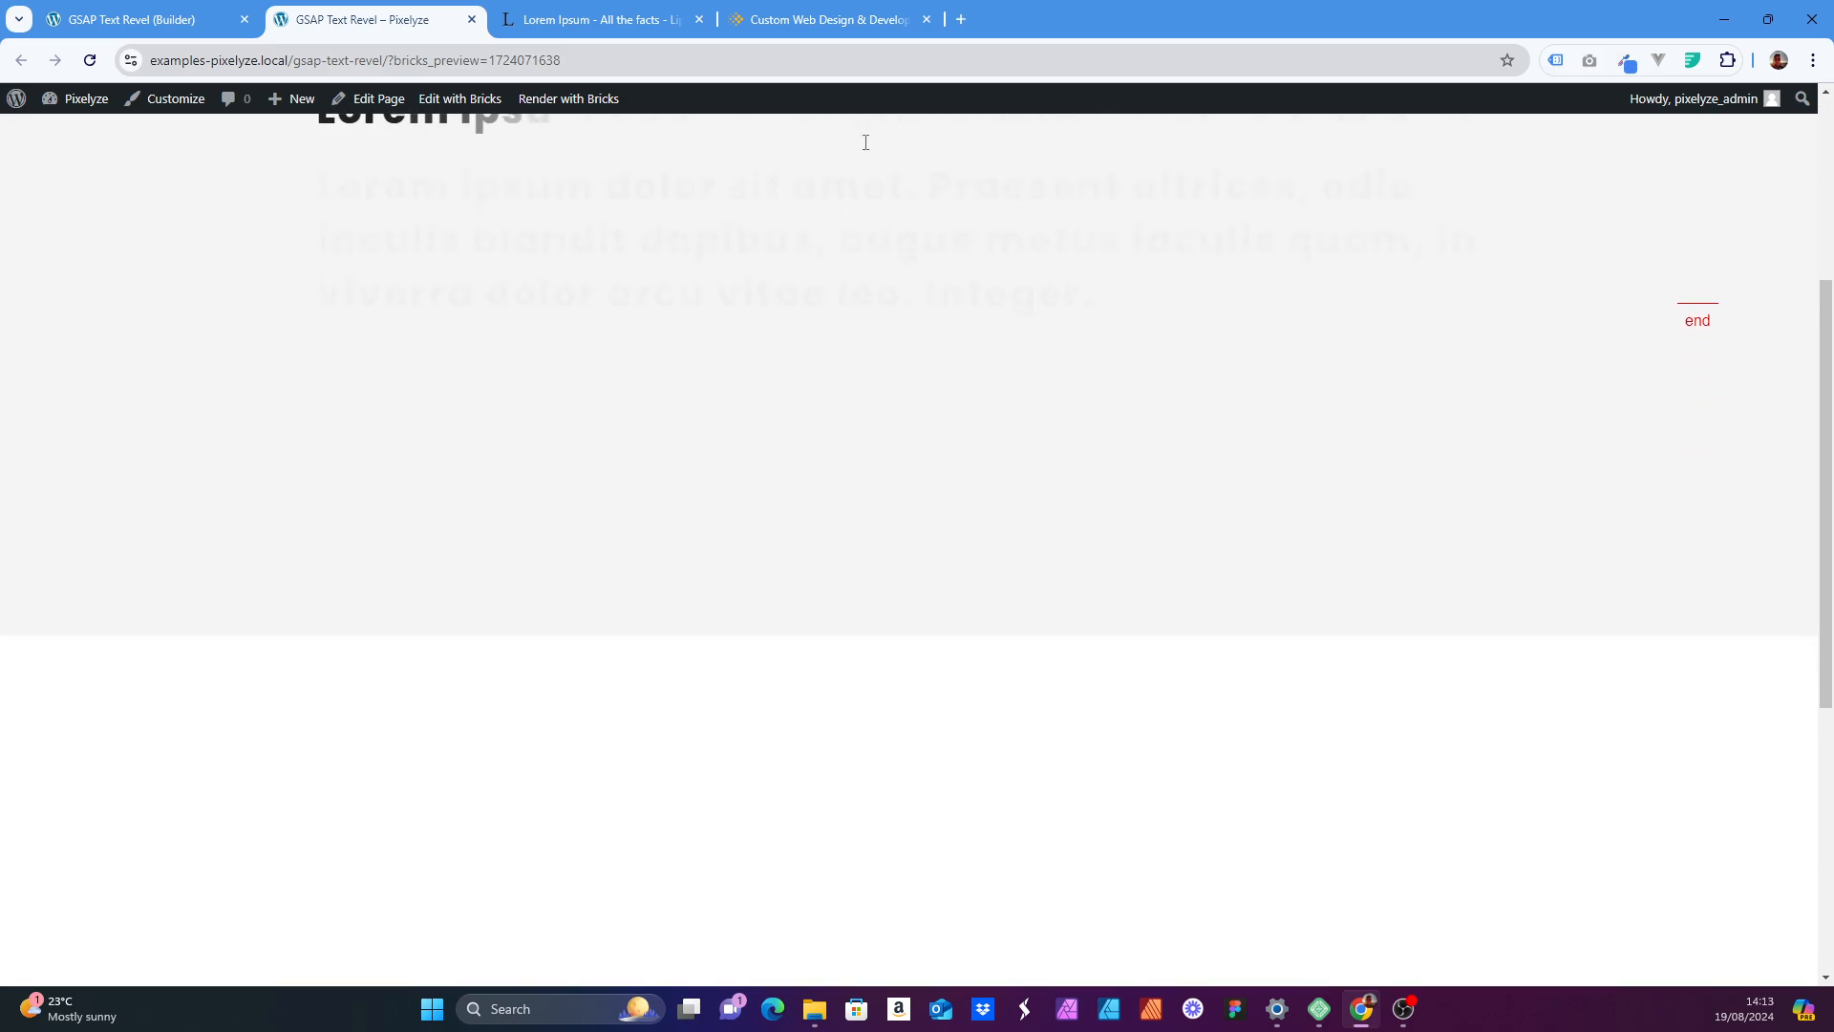
scroll(866, 143, "down", 2)
scroll(865, 142, "down", 1)
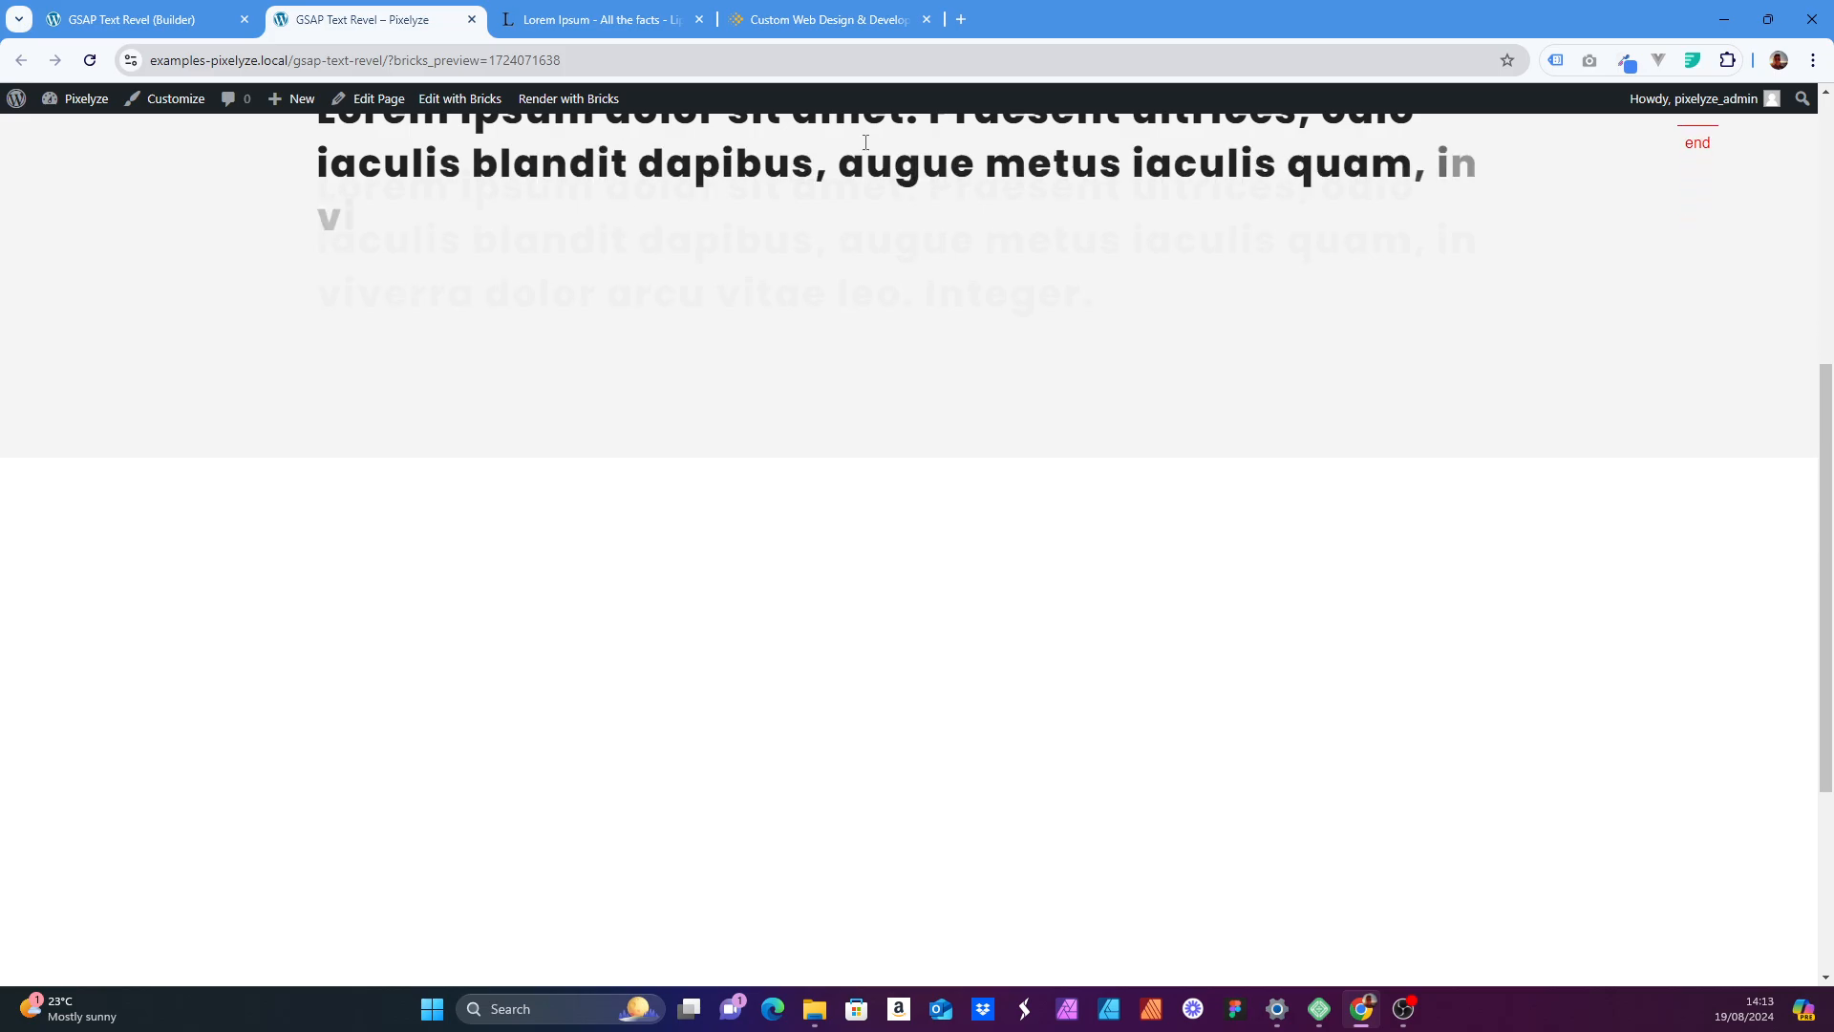
scroll(769, 291, "down", 1)
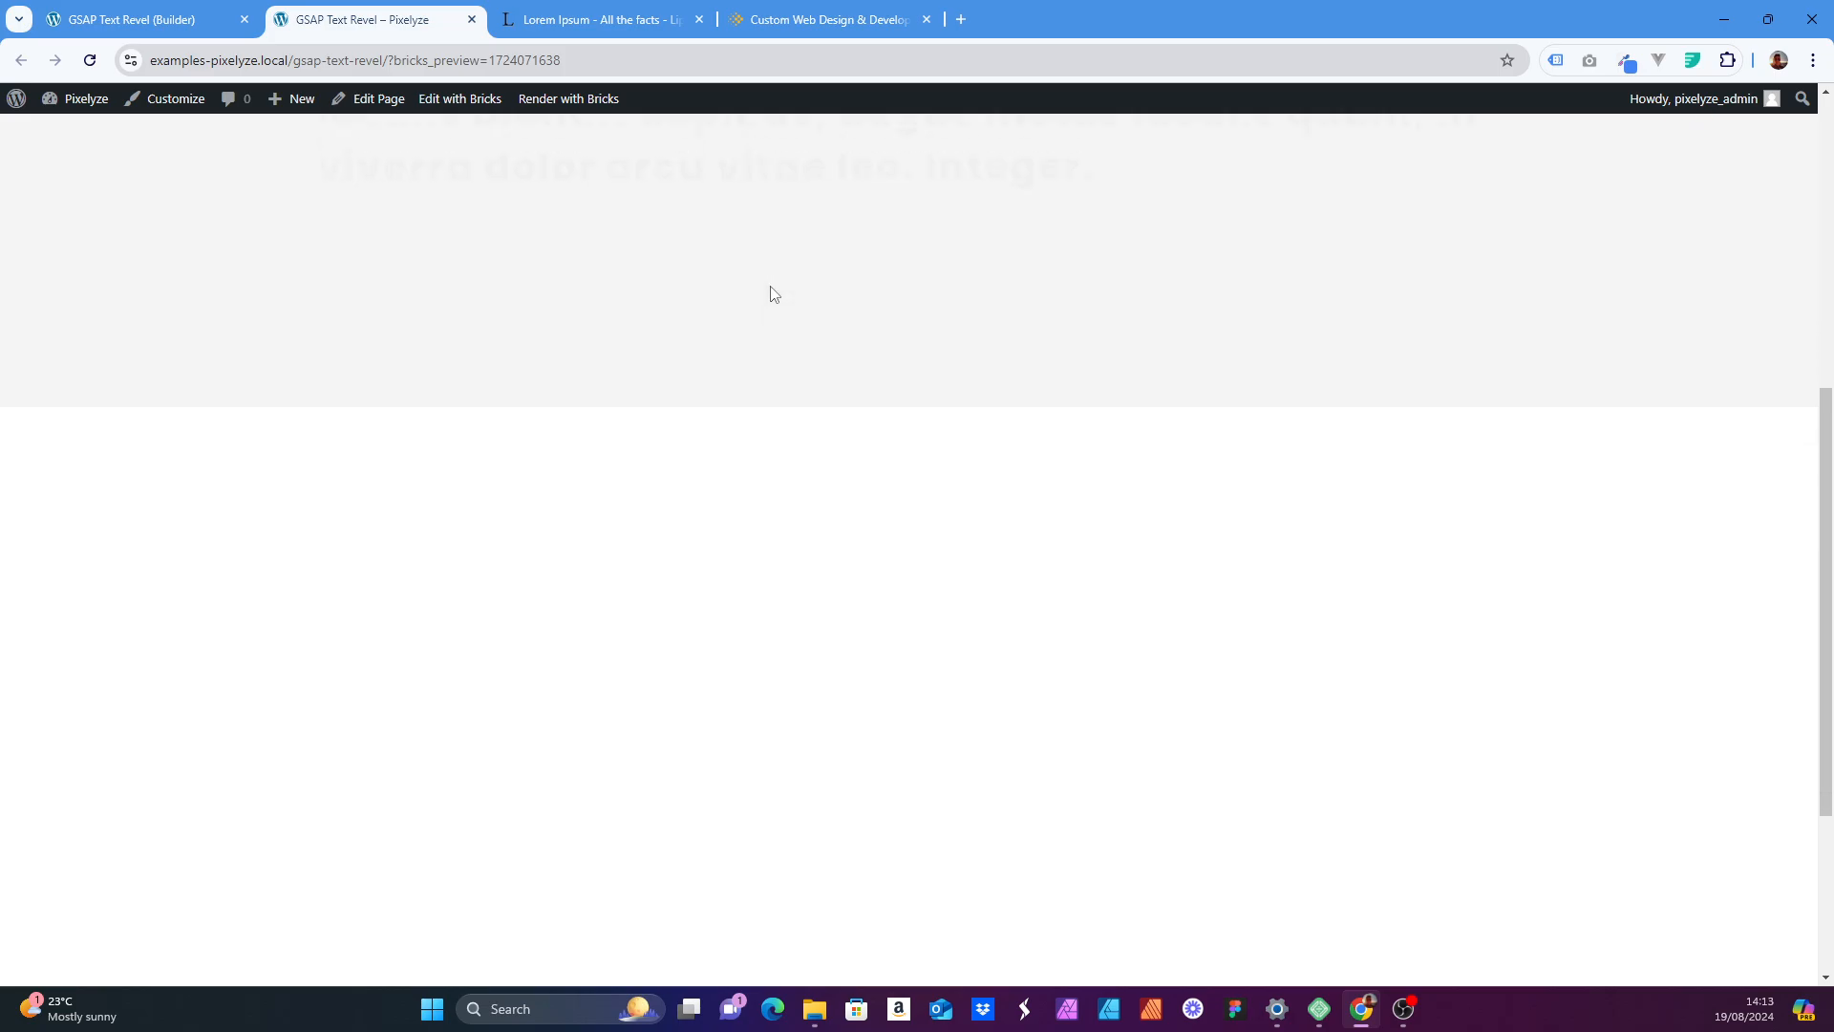
scroll(769, 291, "up", 6)
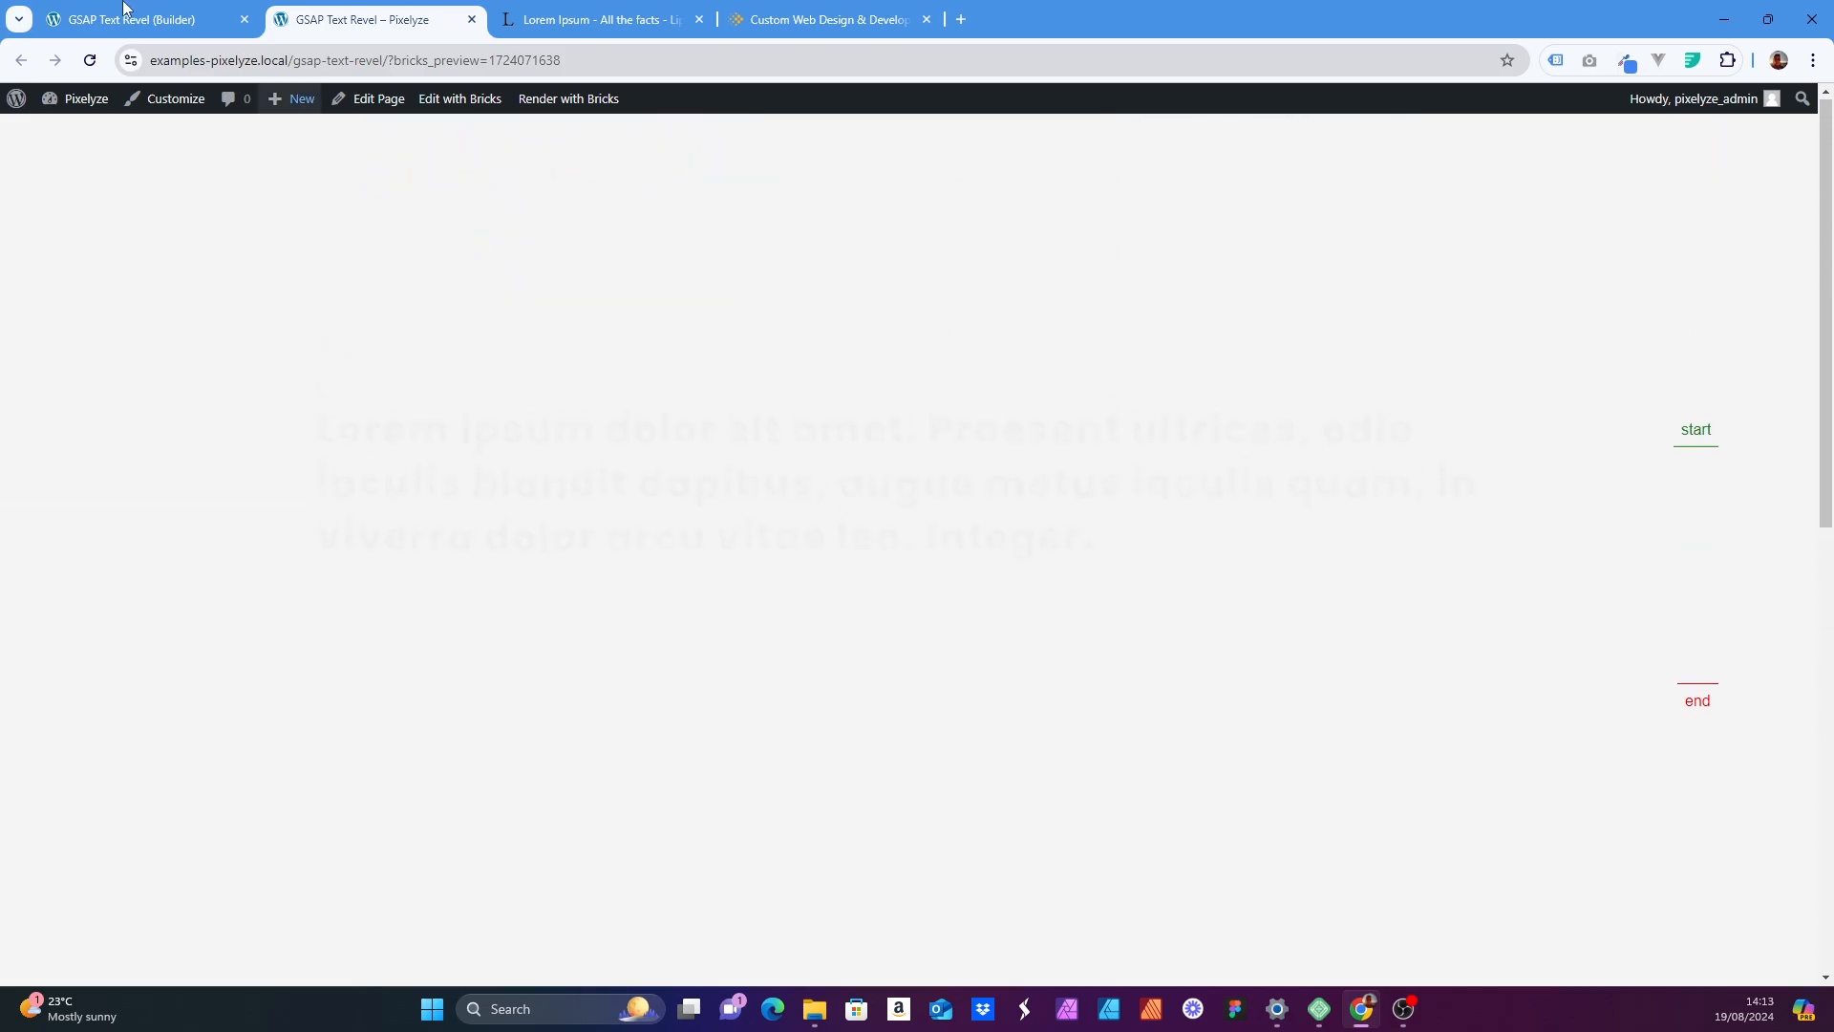
- Back in the builder, add a Block to the pinned container and nest both headings inside it
left_click(124, 19)
left_click(1318, 596)
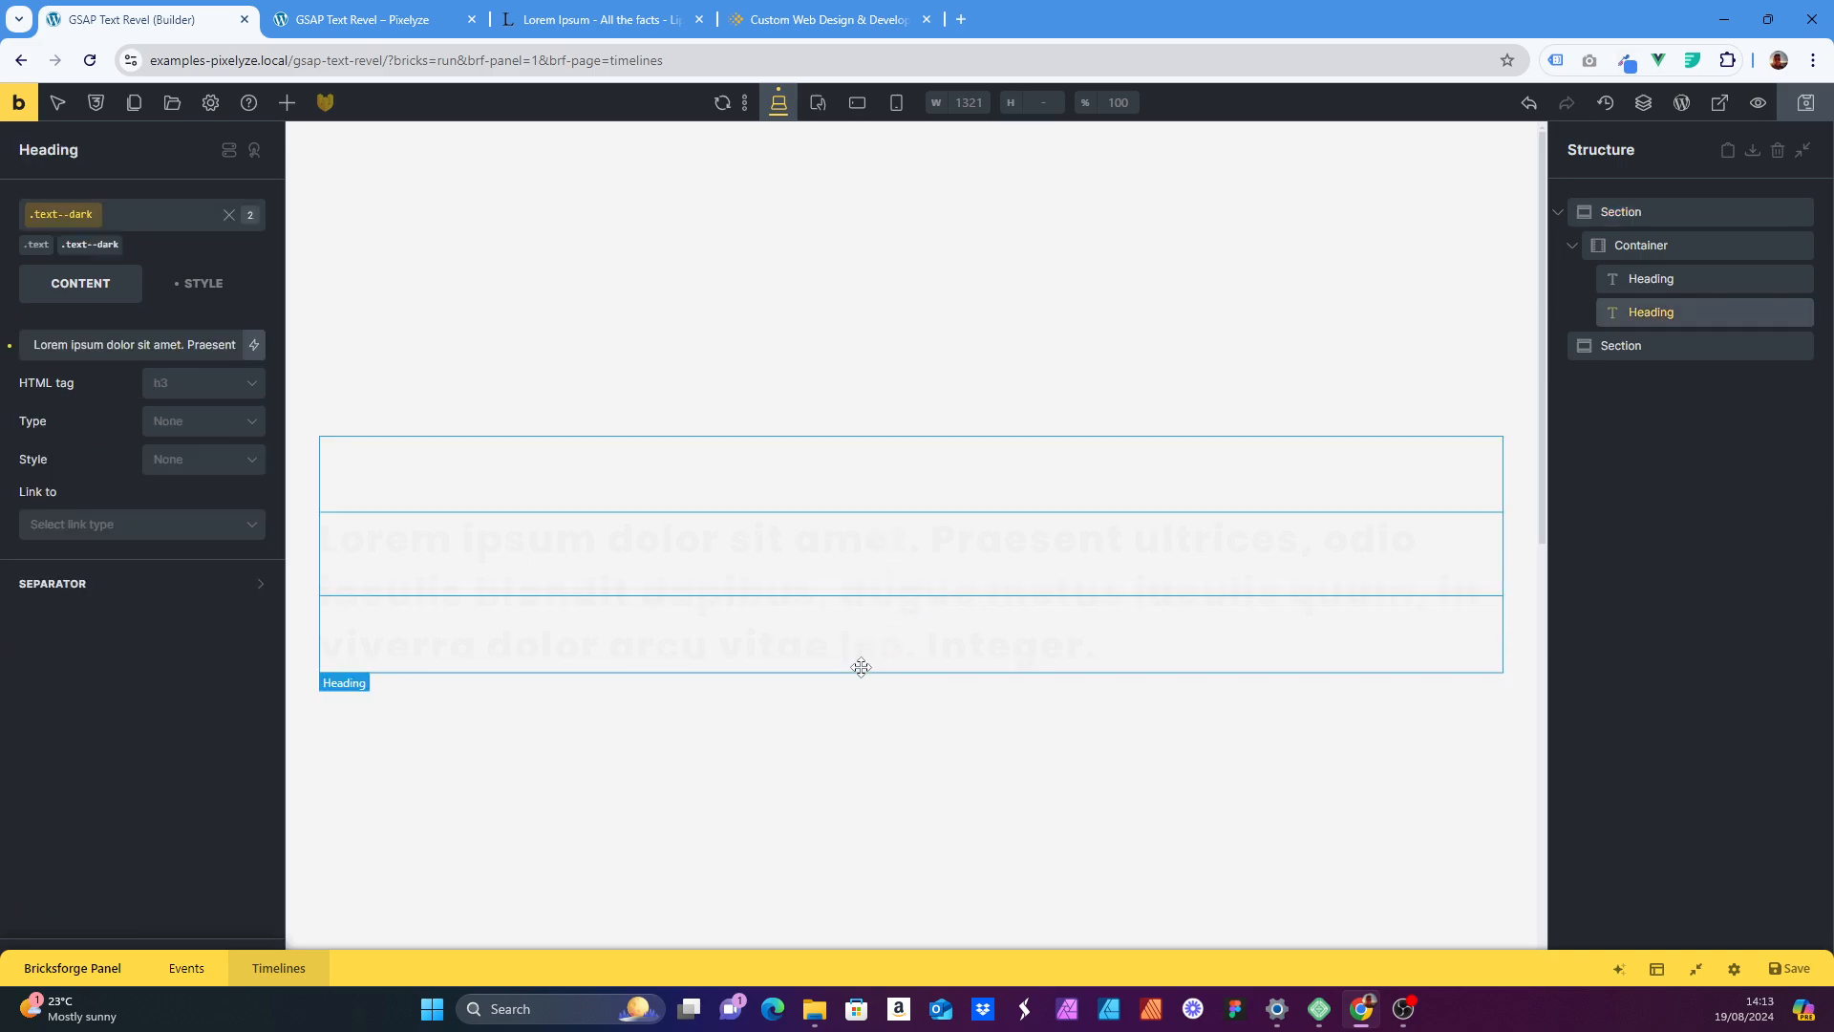
left_click(860, 668)
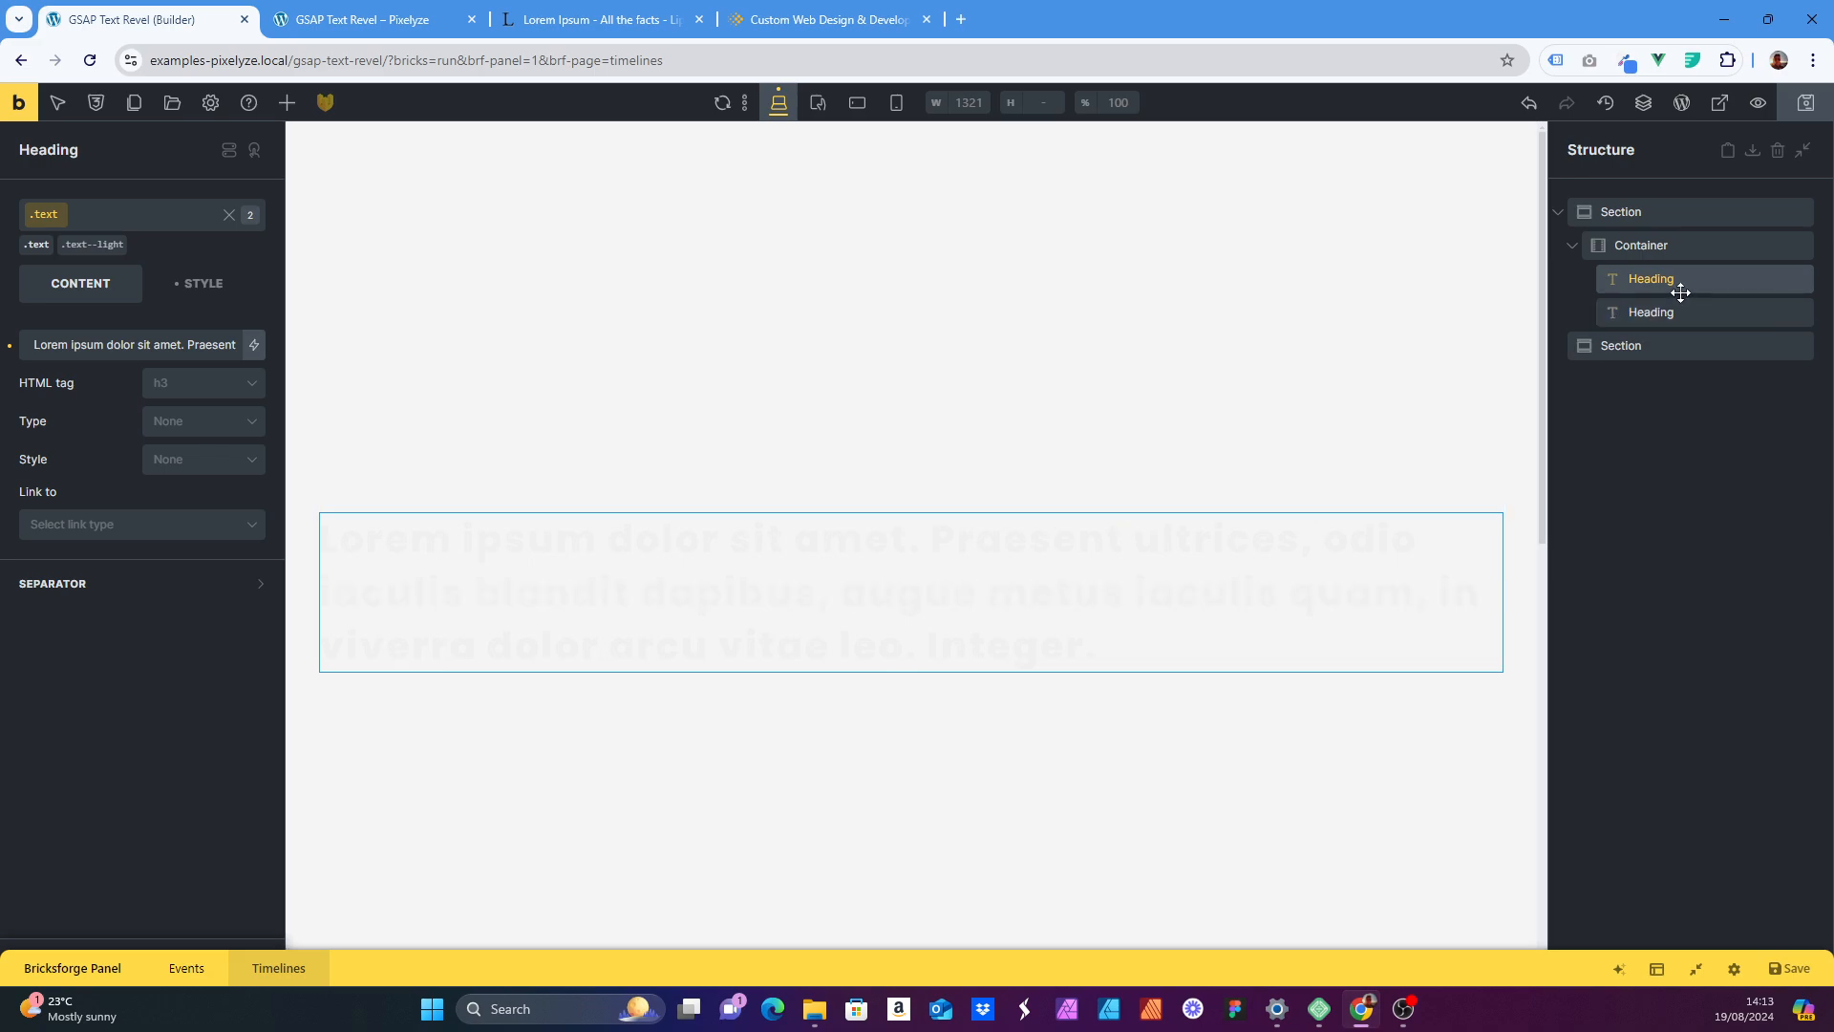
left_click(1662, 260)
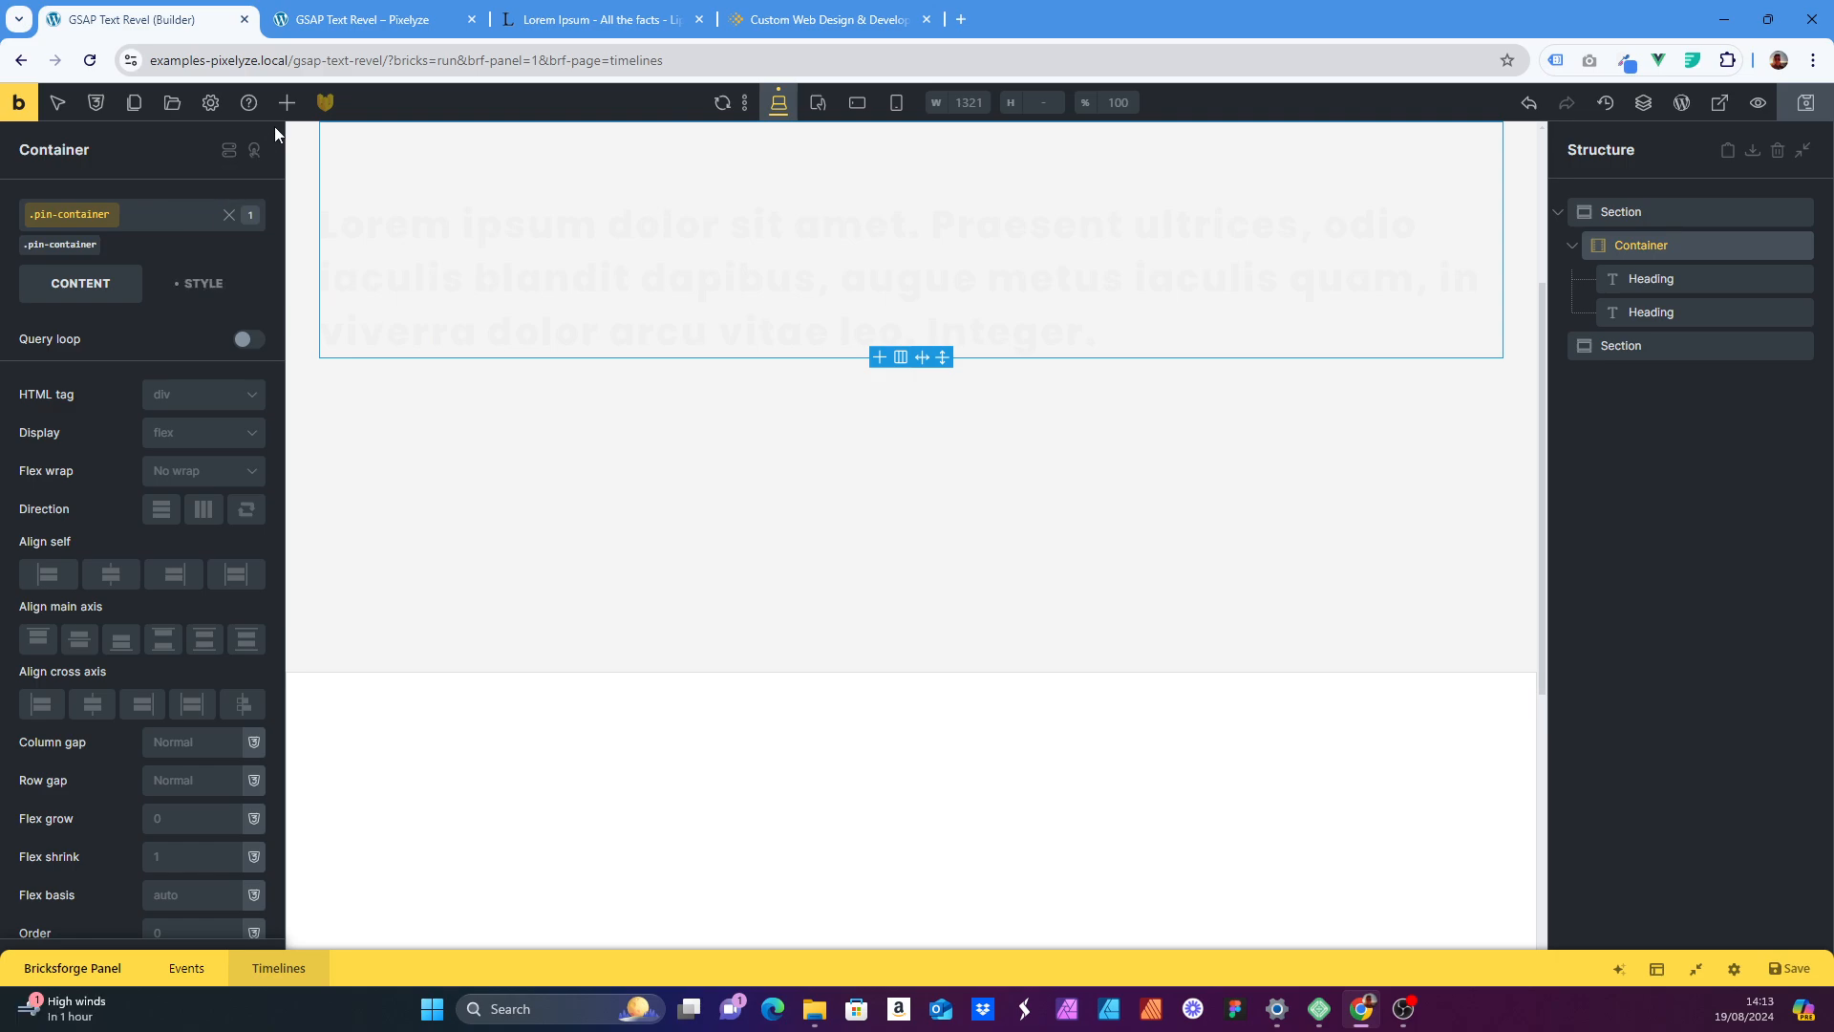
left_click(285, 103)
left_click(111, 330)
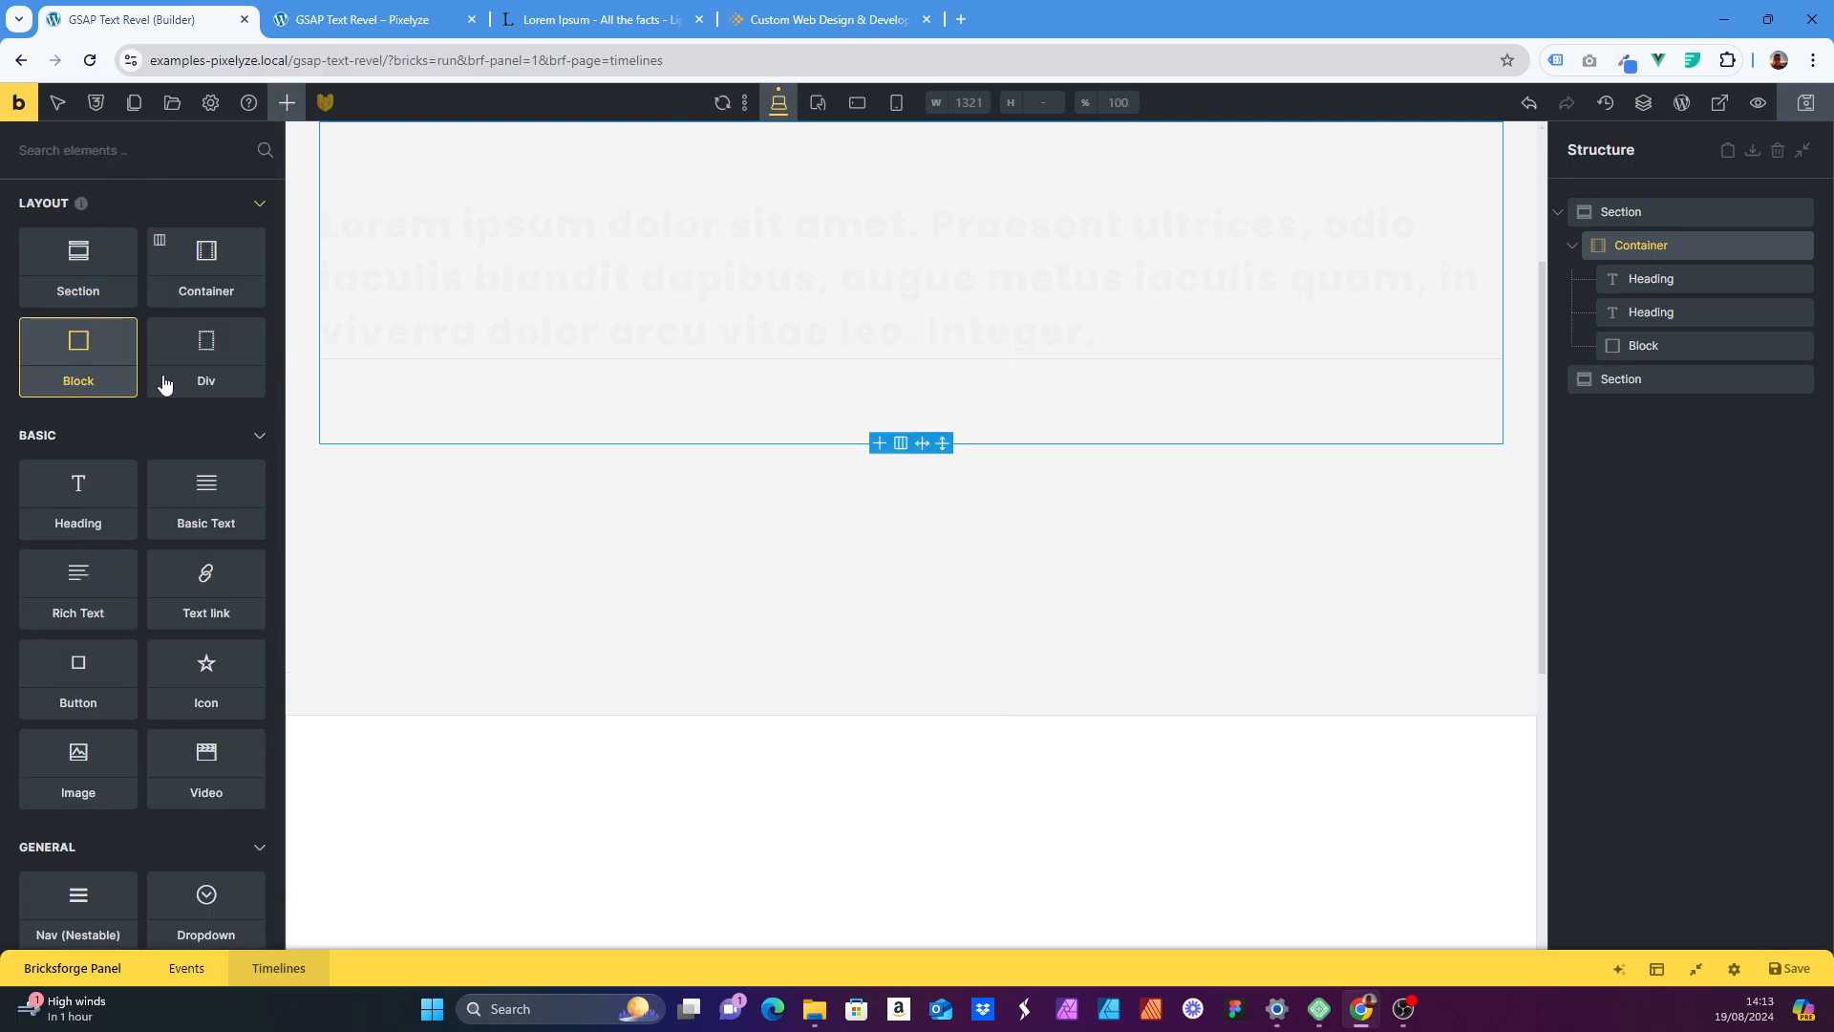
left_click_drag(1658, 273, 1671, 324)
left_click(1644, 278)
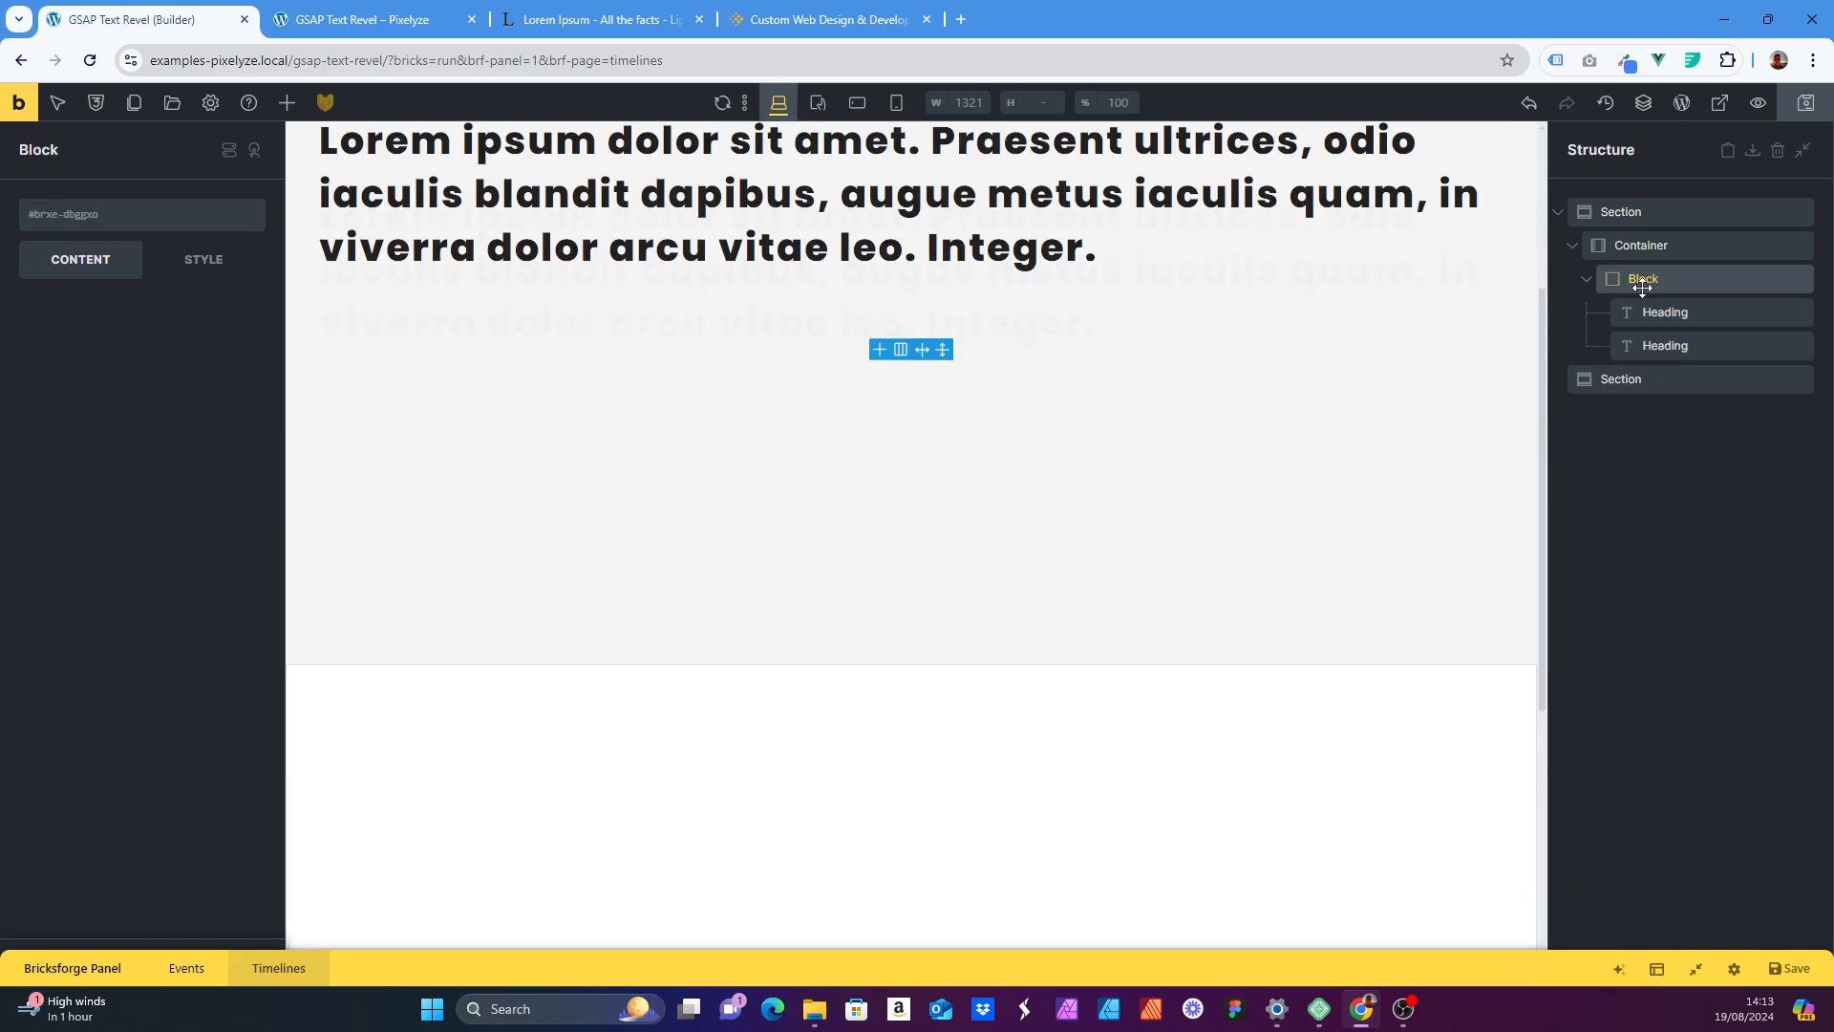
- Set the position of the Block wrapping the headings to relative and save the page
scroll(598, 376, "down", 1)
left_click(202, 263)
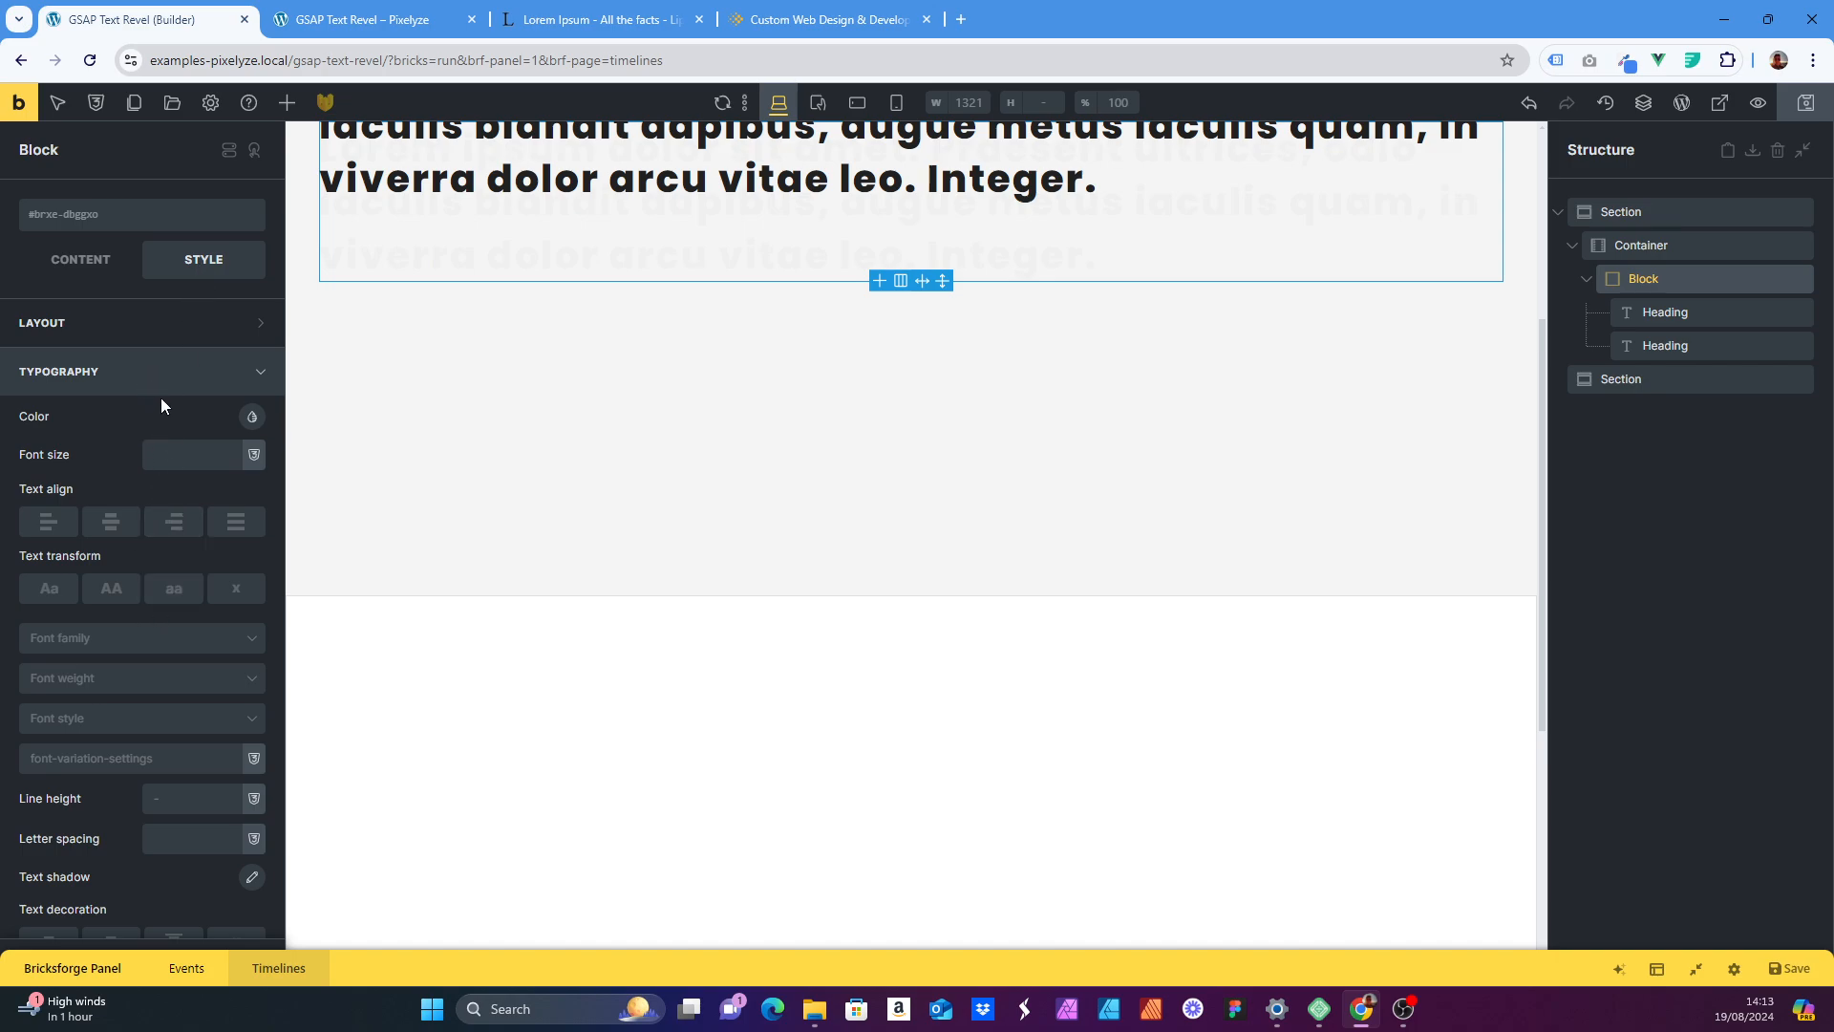
scroll(160, 397, "down", 2)
scroll(142, 570, "up", 2)
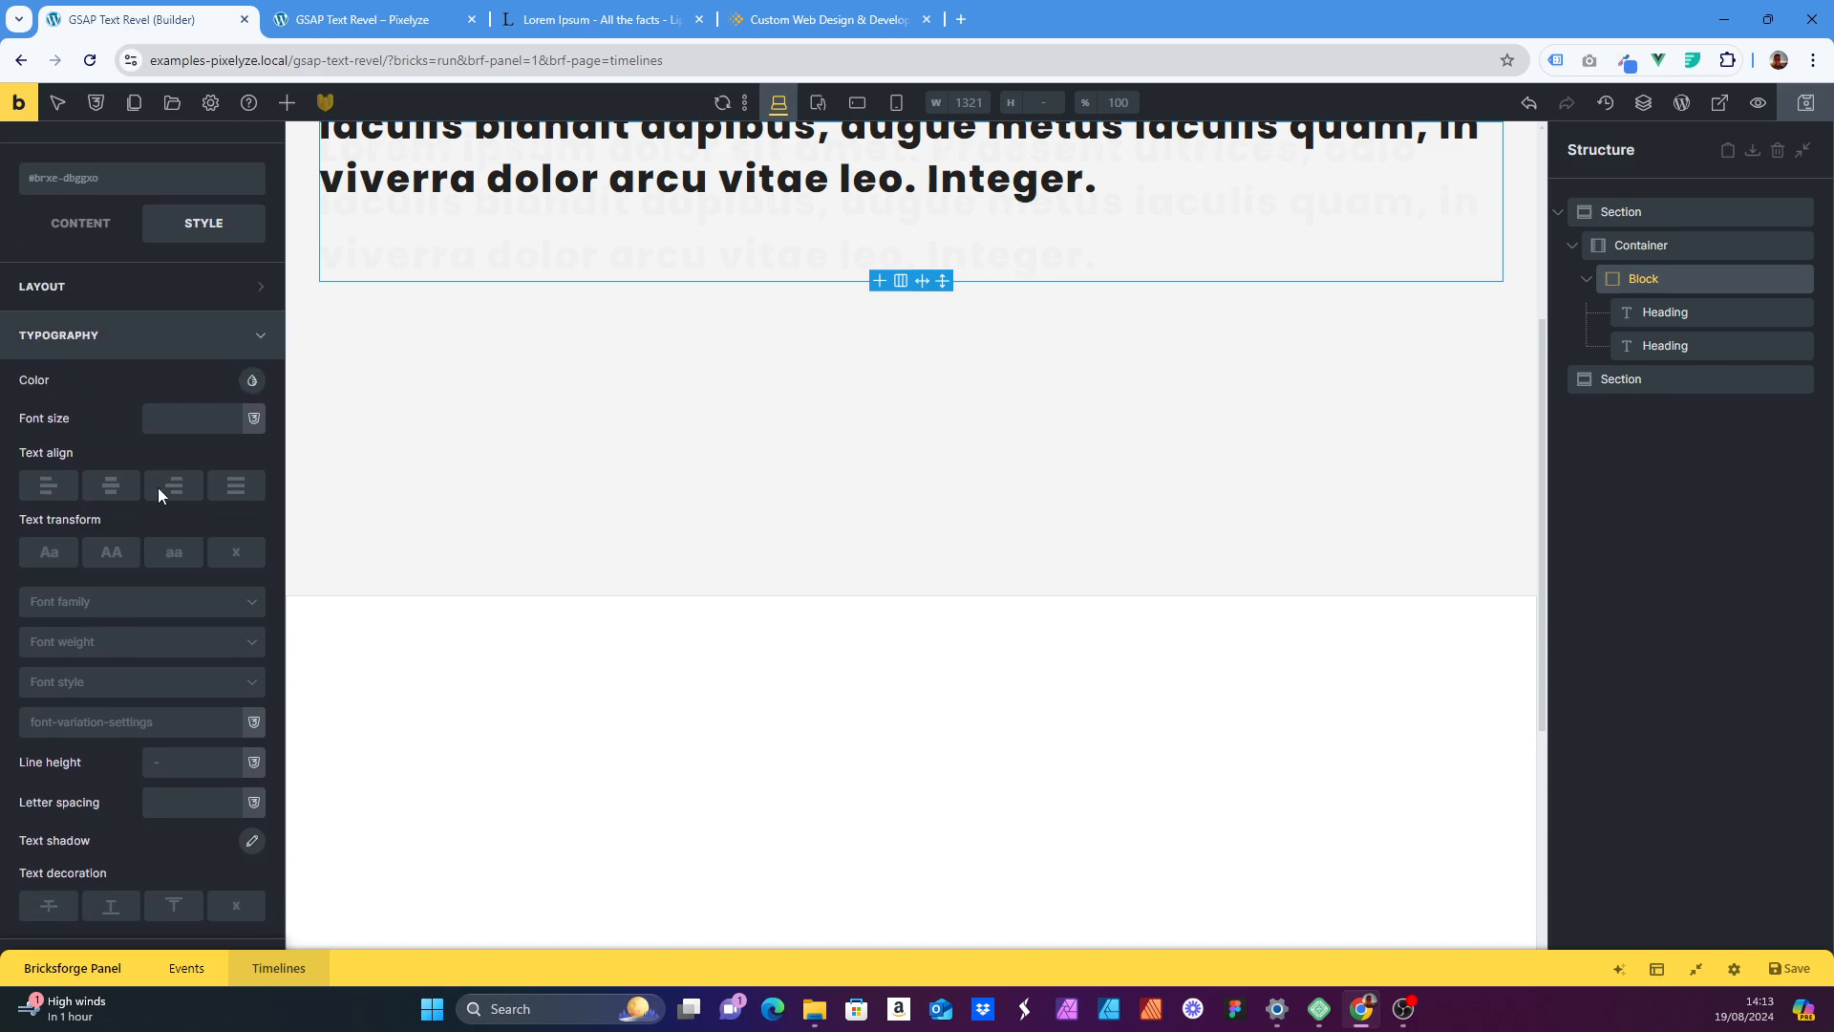
left_click(172, 325)
scroll(185, 534, "down", 4)
scroll(186, 597, "down", 2)
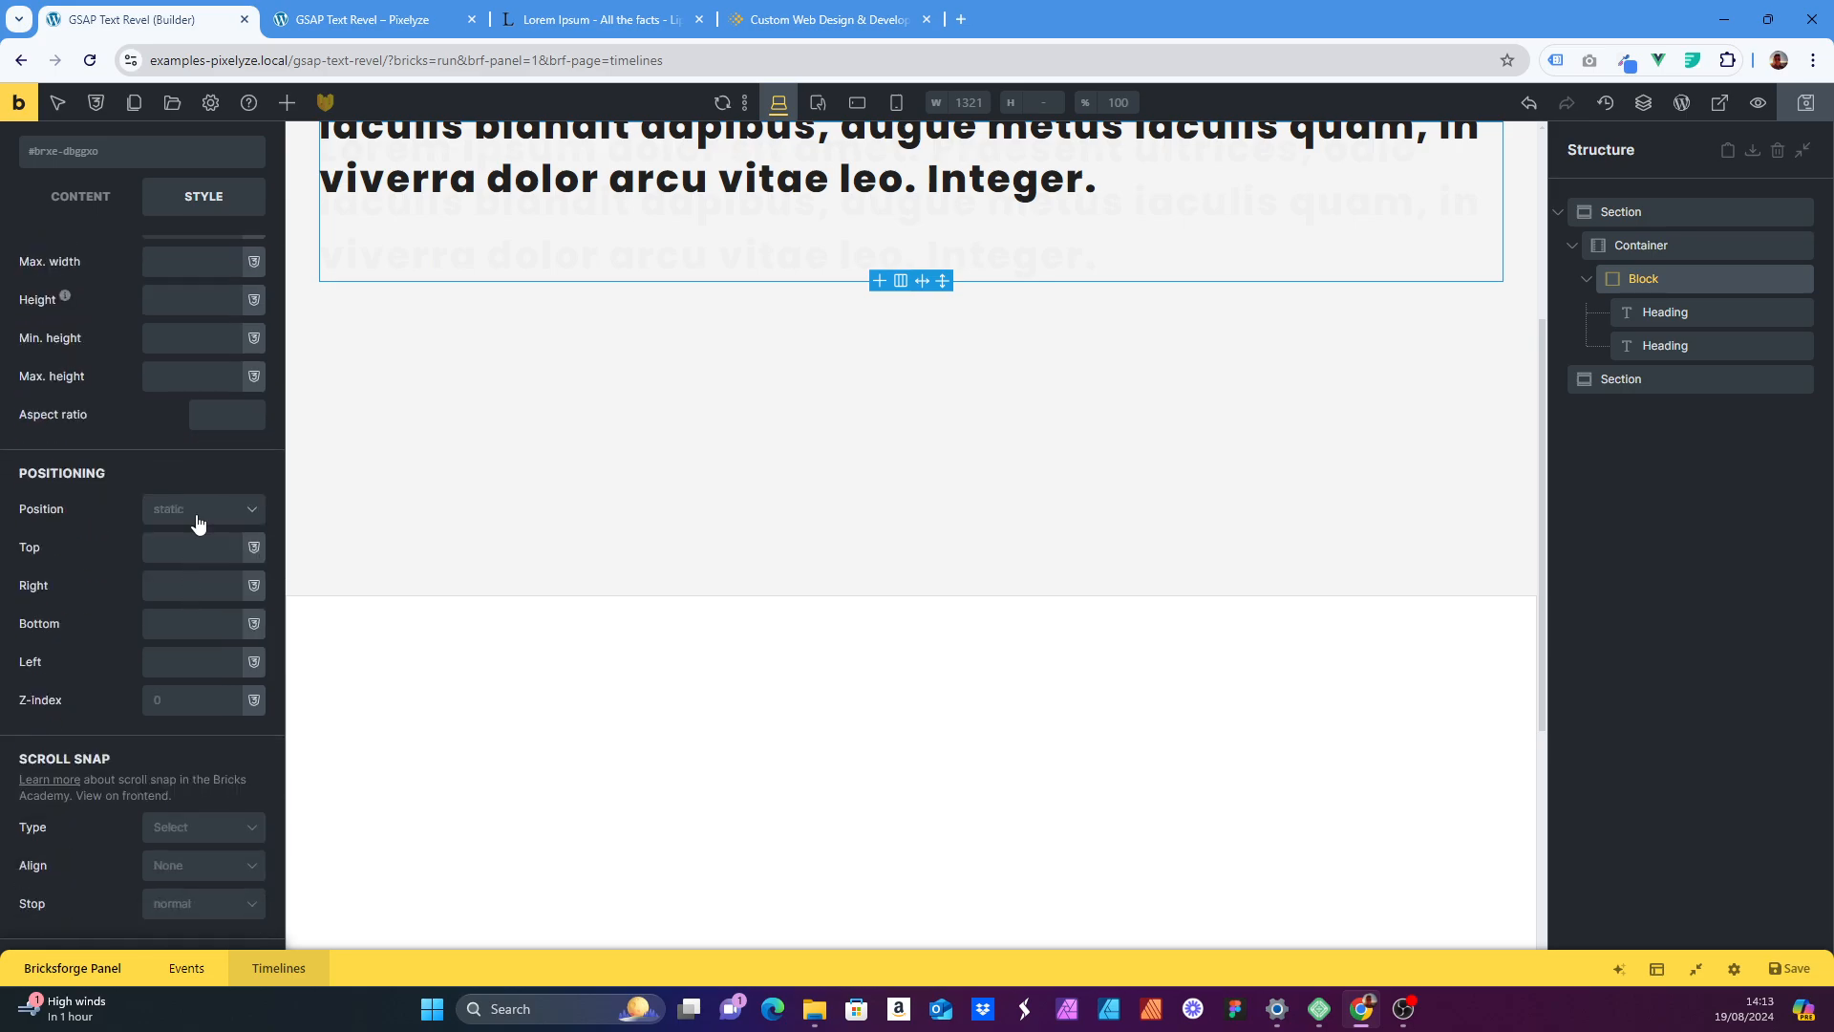
left_click(196, 514)
left_click(200, 565)
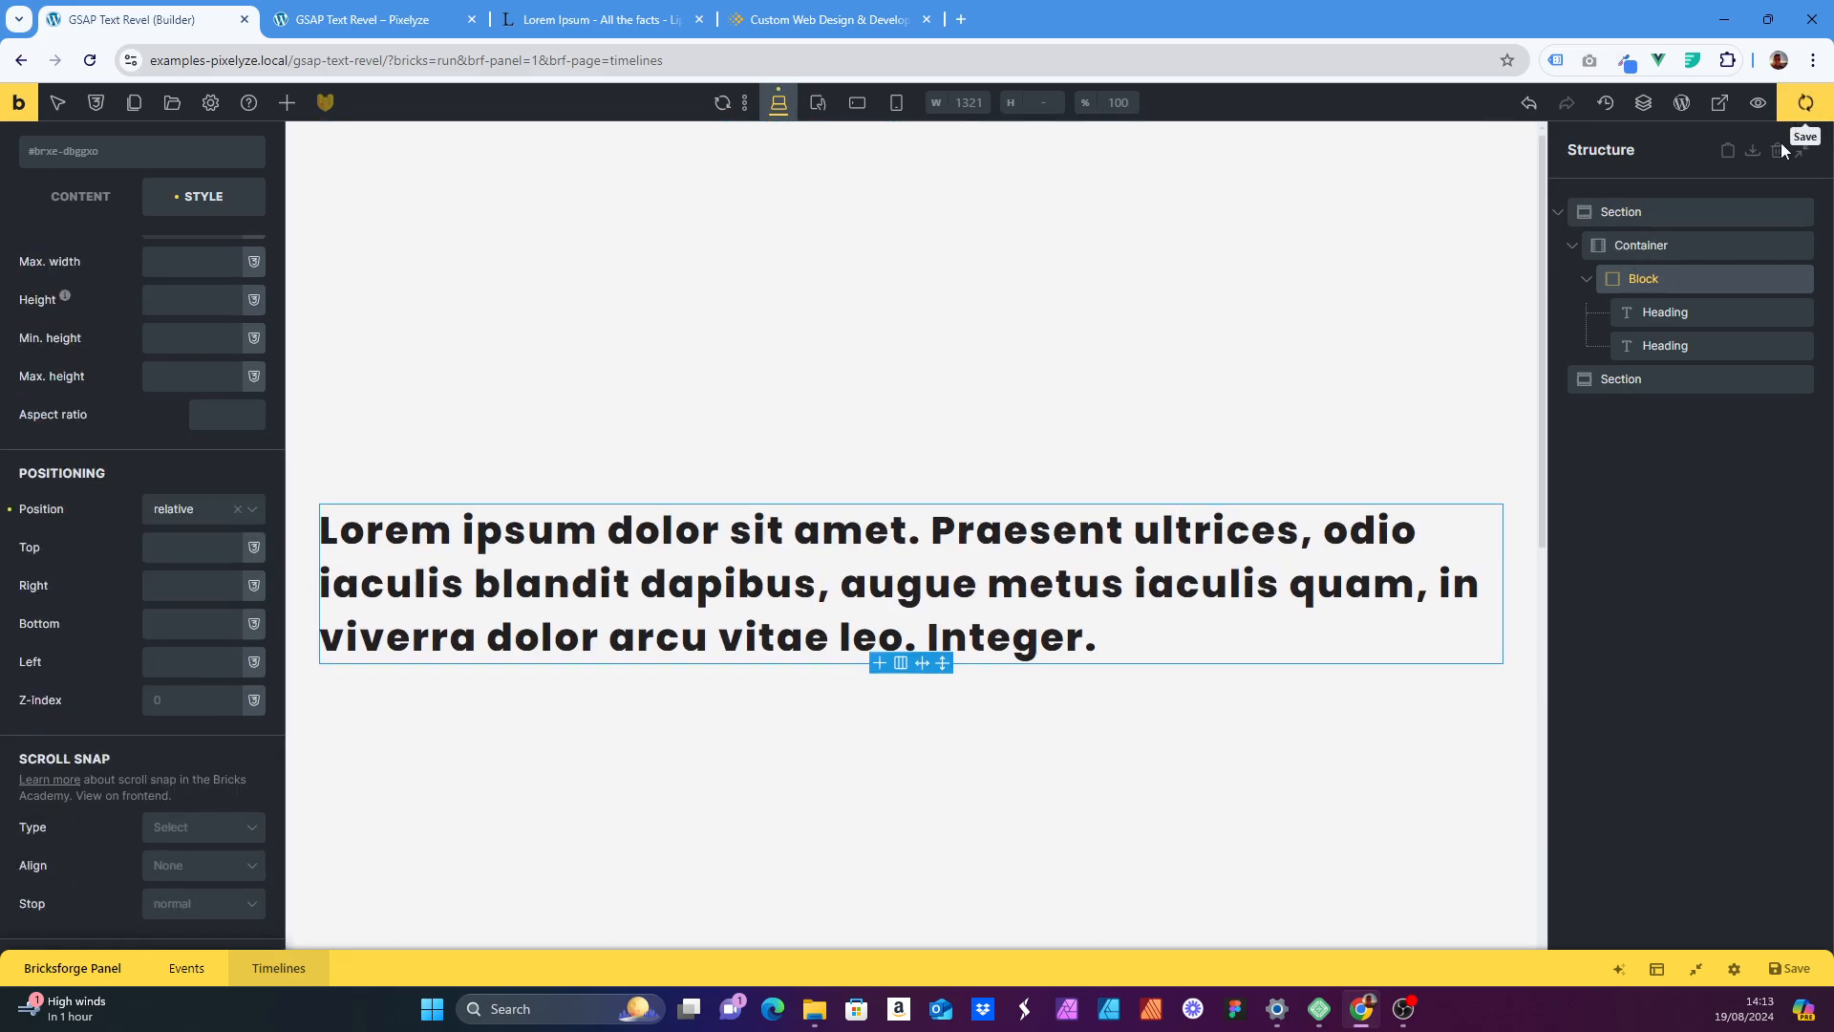
- Scroll up and down through the page preview to test how the dark heading overlays the light one during the reveal
left_click(374, 11)
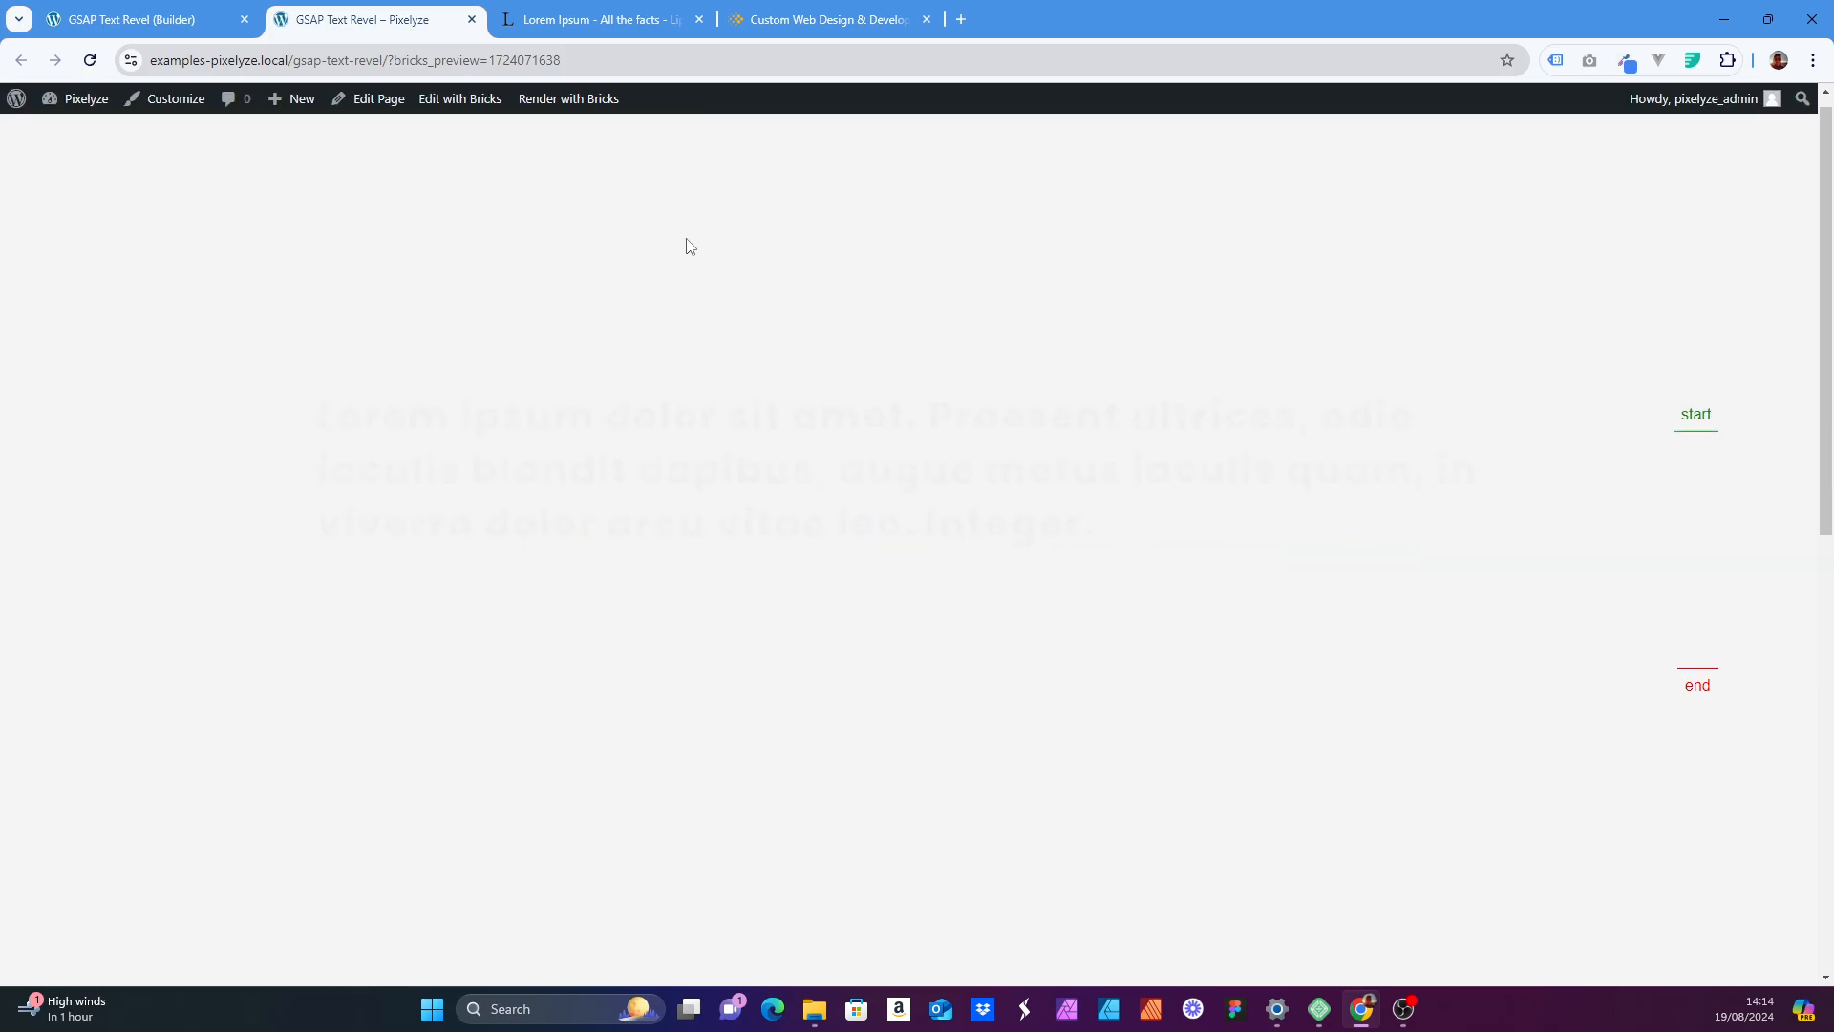
scroll(688, 239, "down", 2)
scroll(688, 239, "down", 2)
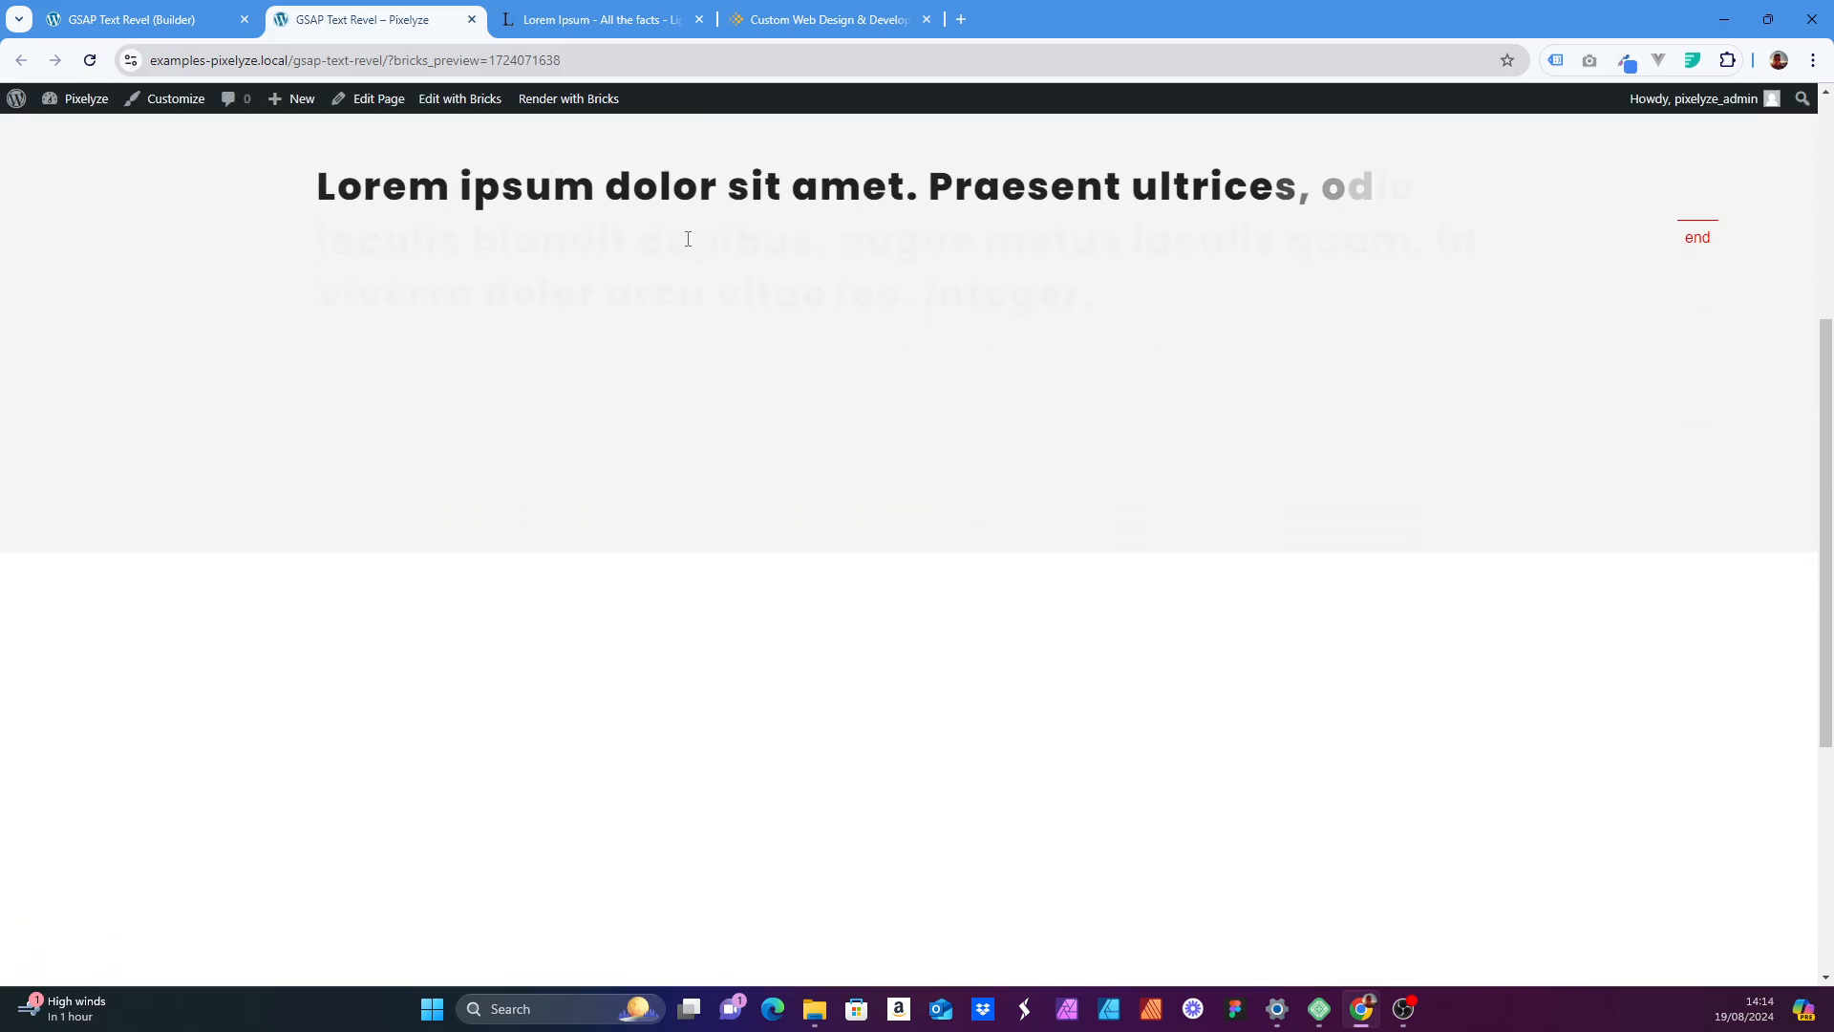
scroll(688, 239, "up", 4)
scroll(688, 239, "down", 3)
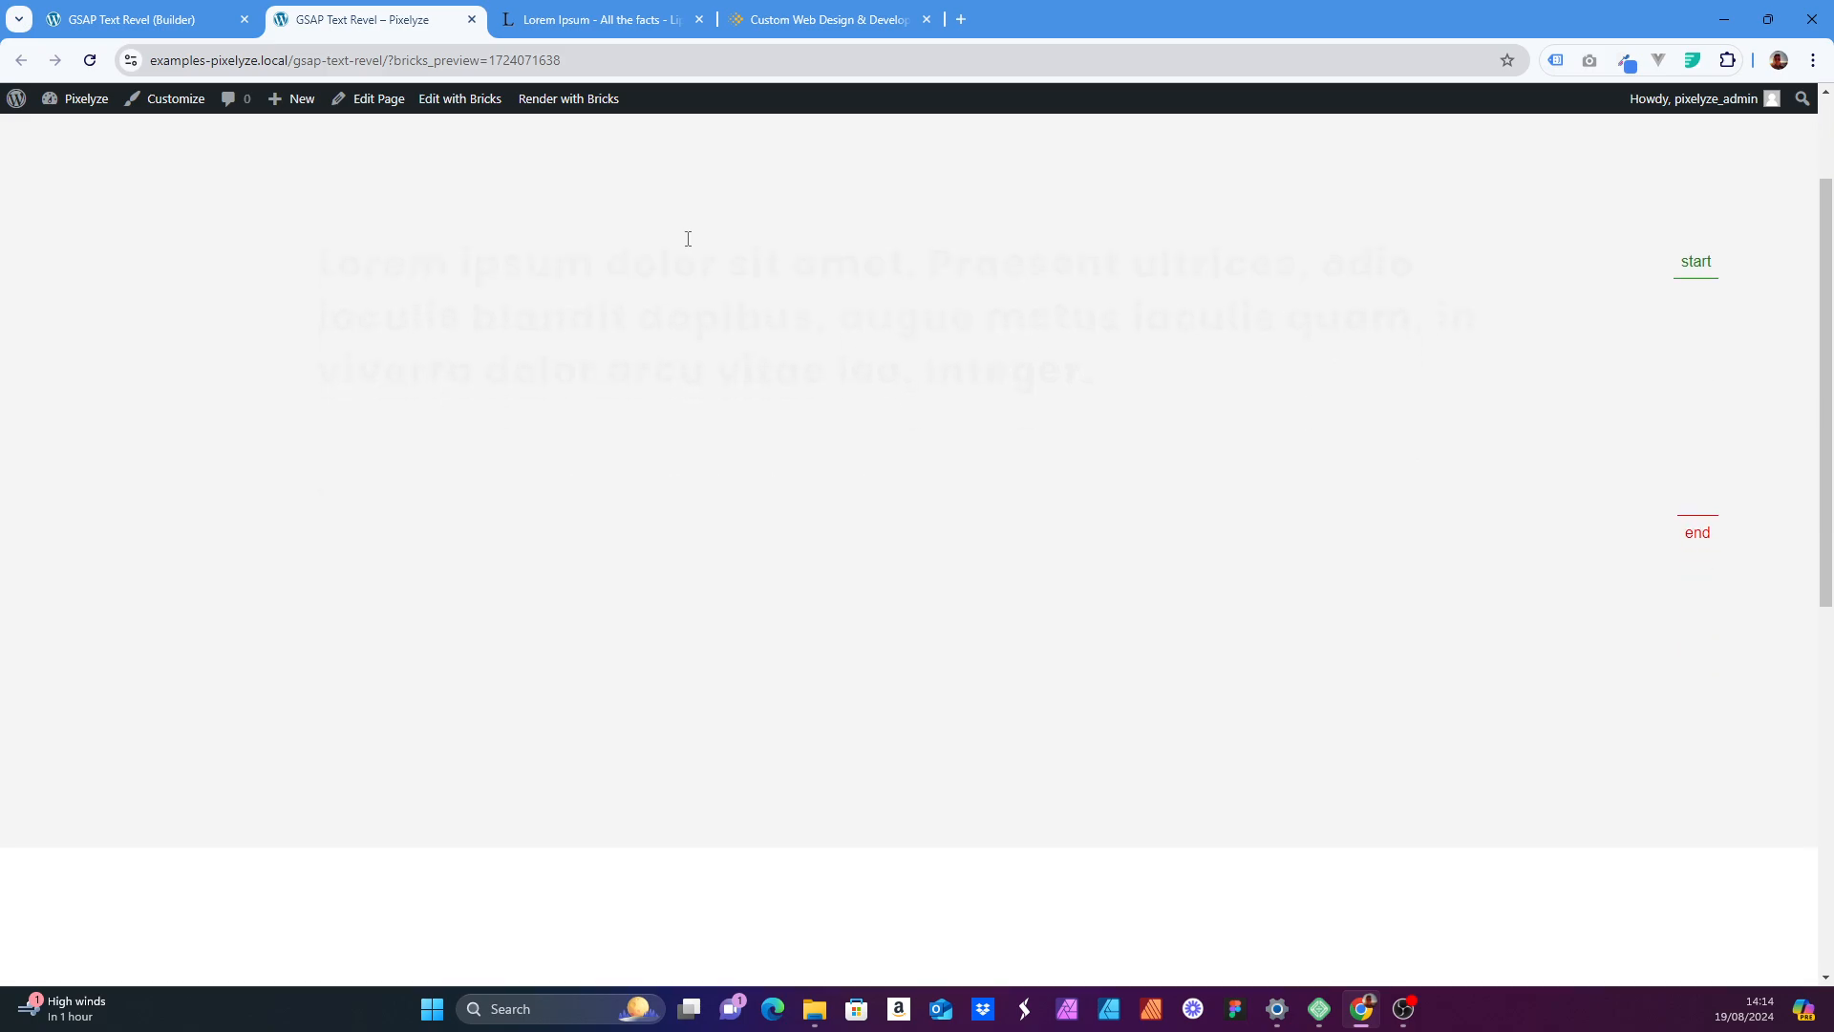
scroll(688, 239, "down", 2)
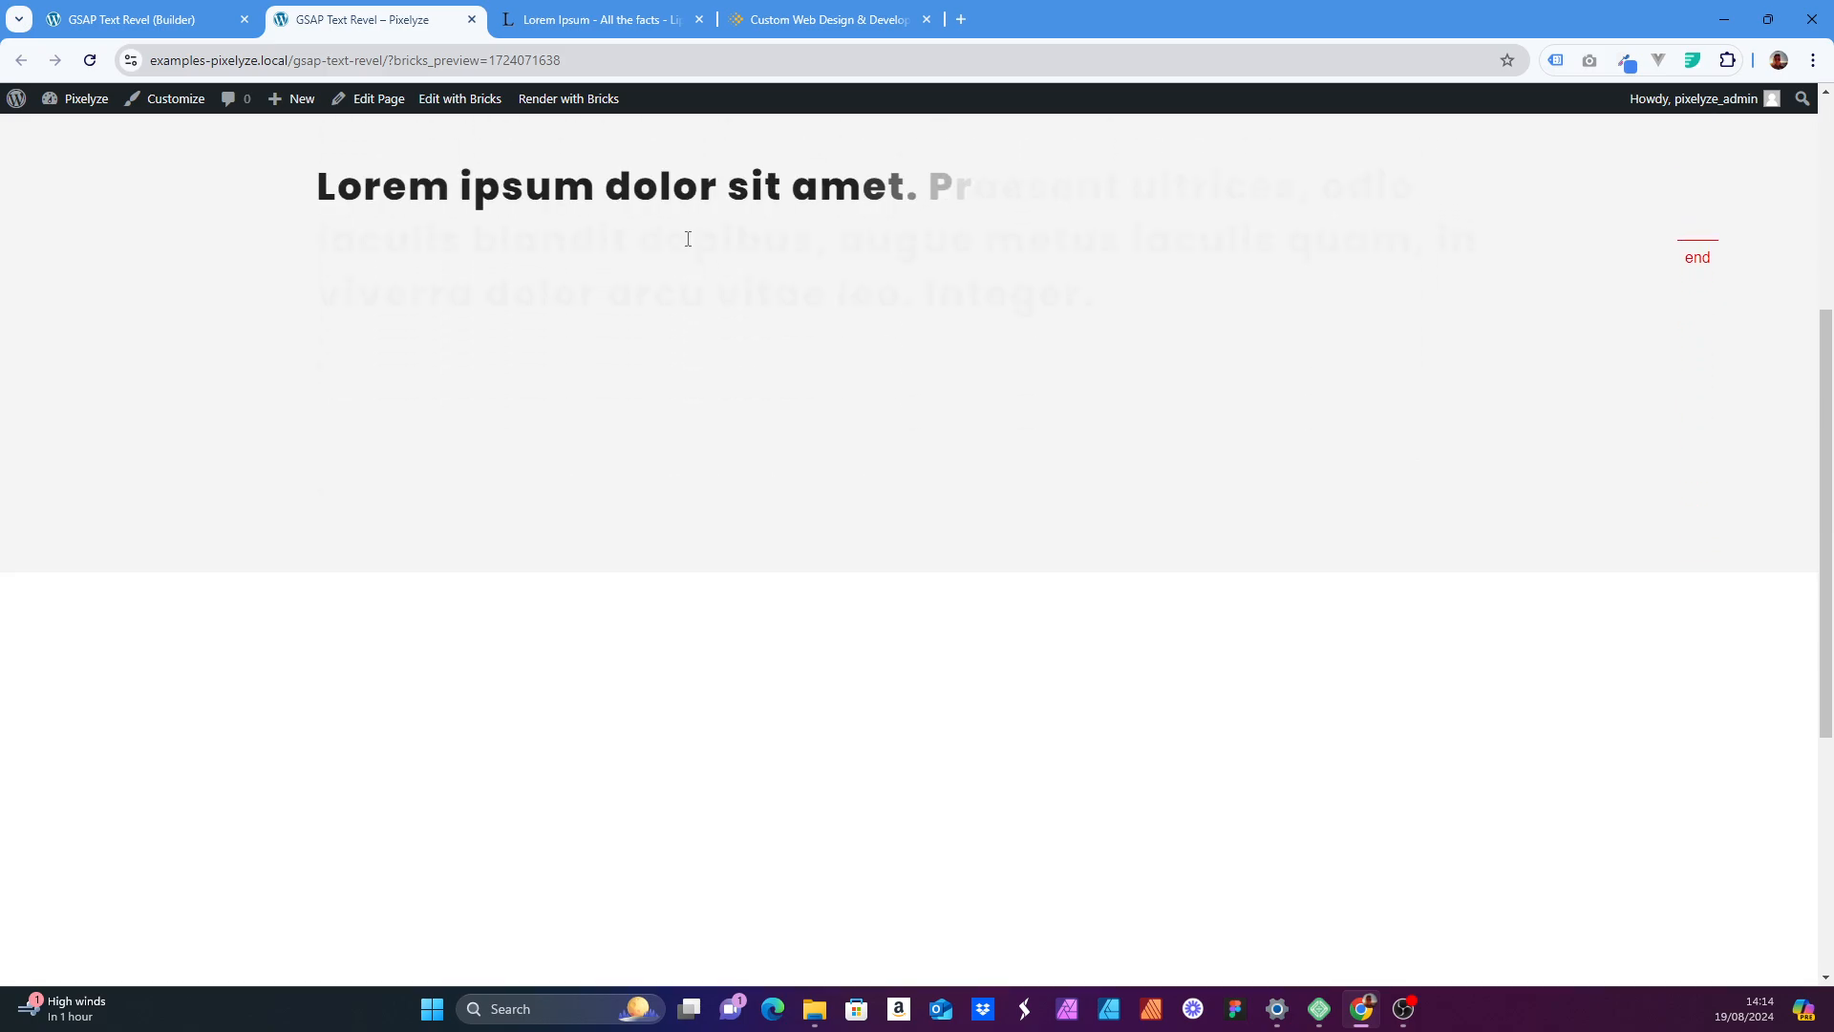
scroll(687, 239, "down", 2)
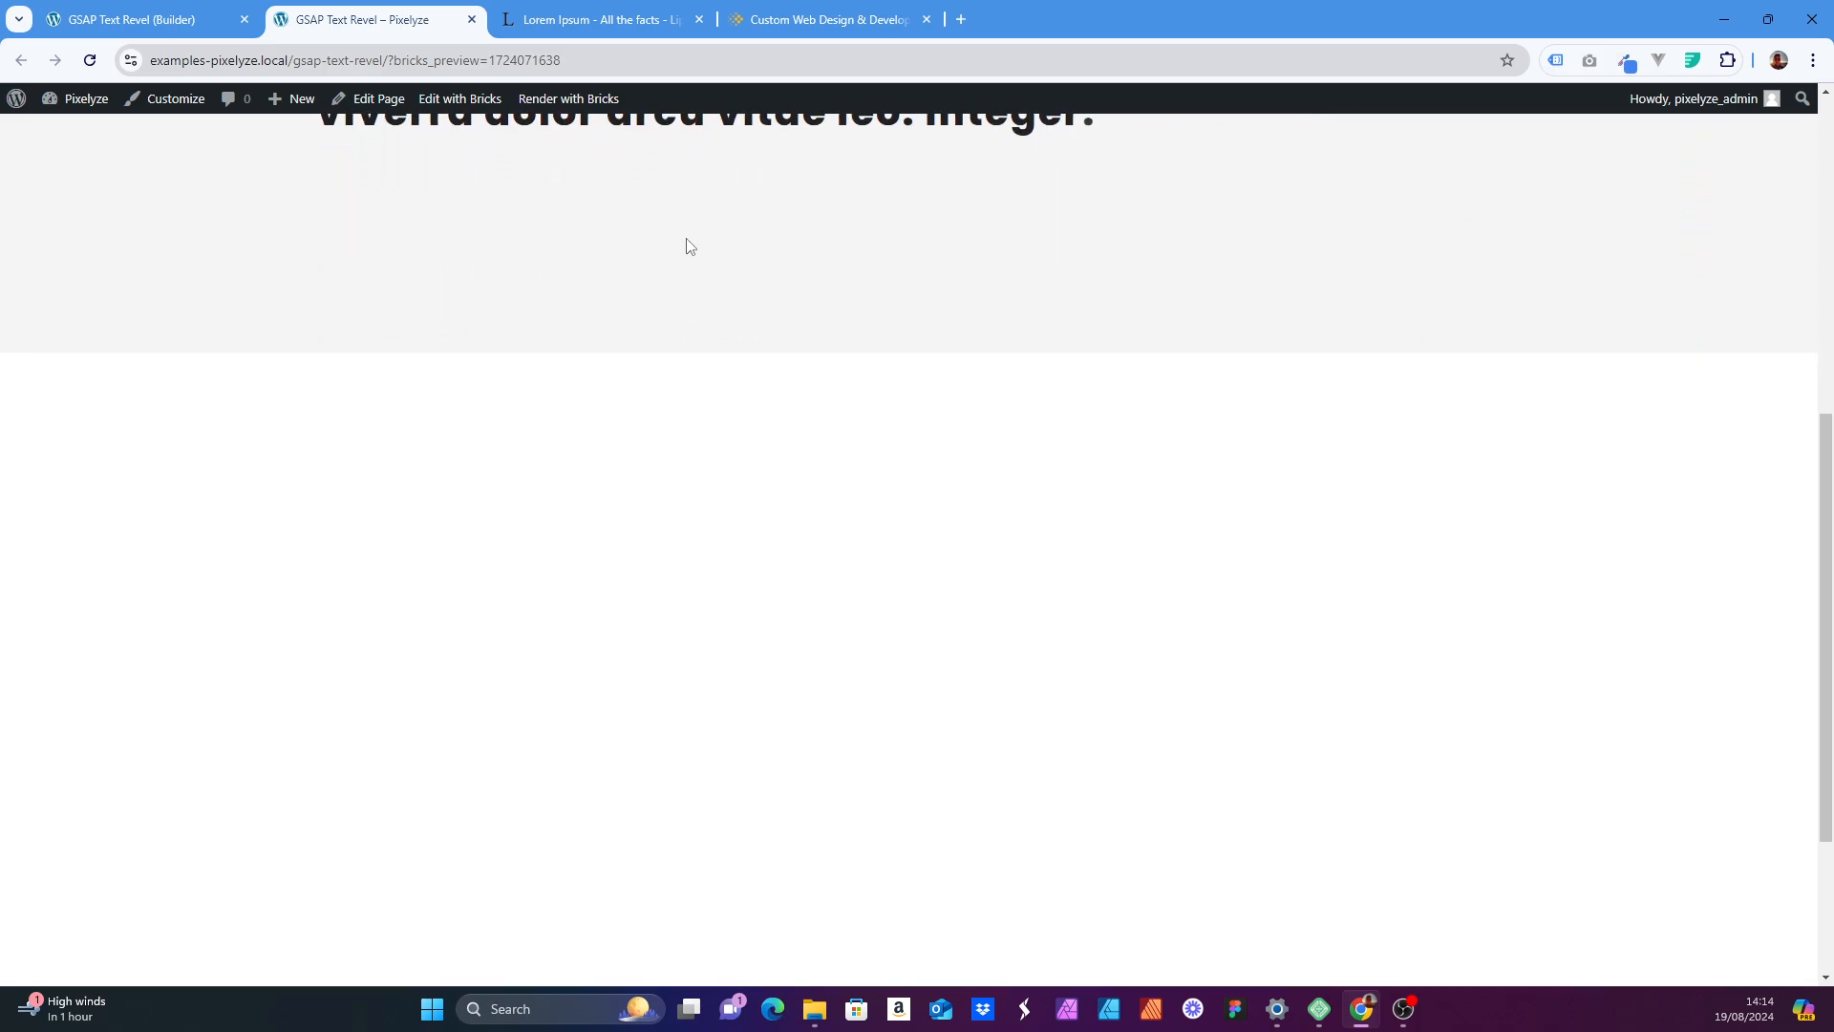
scroll(688, 238, "up", 1)
scroll(687, 238, "up", 4)
- Back in the builder, set the top padding of the .pin-container class to 16rem
left_click(134, 19)
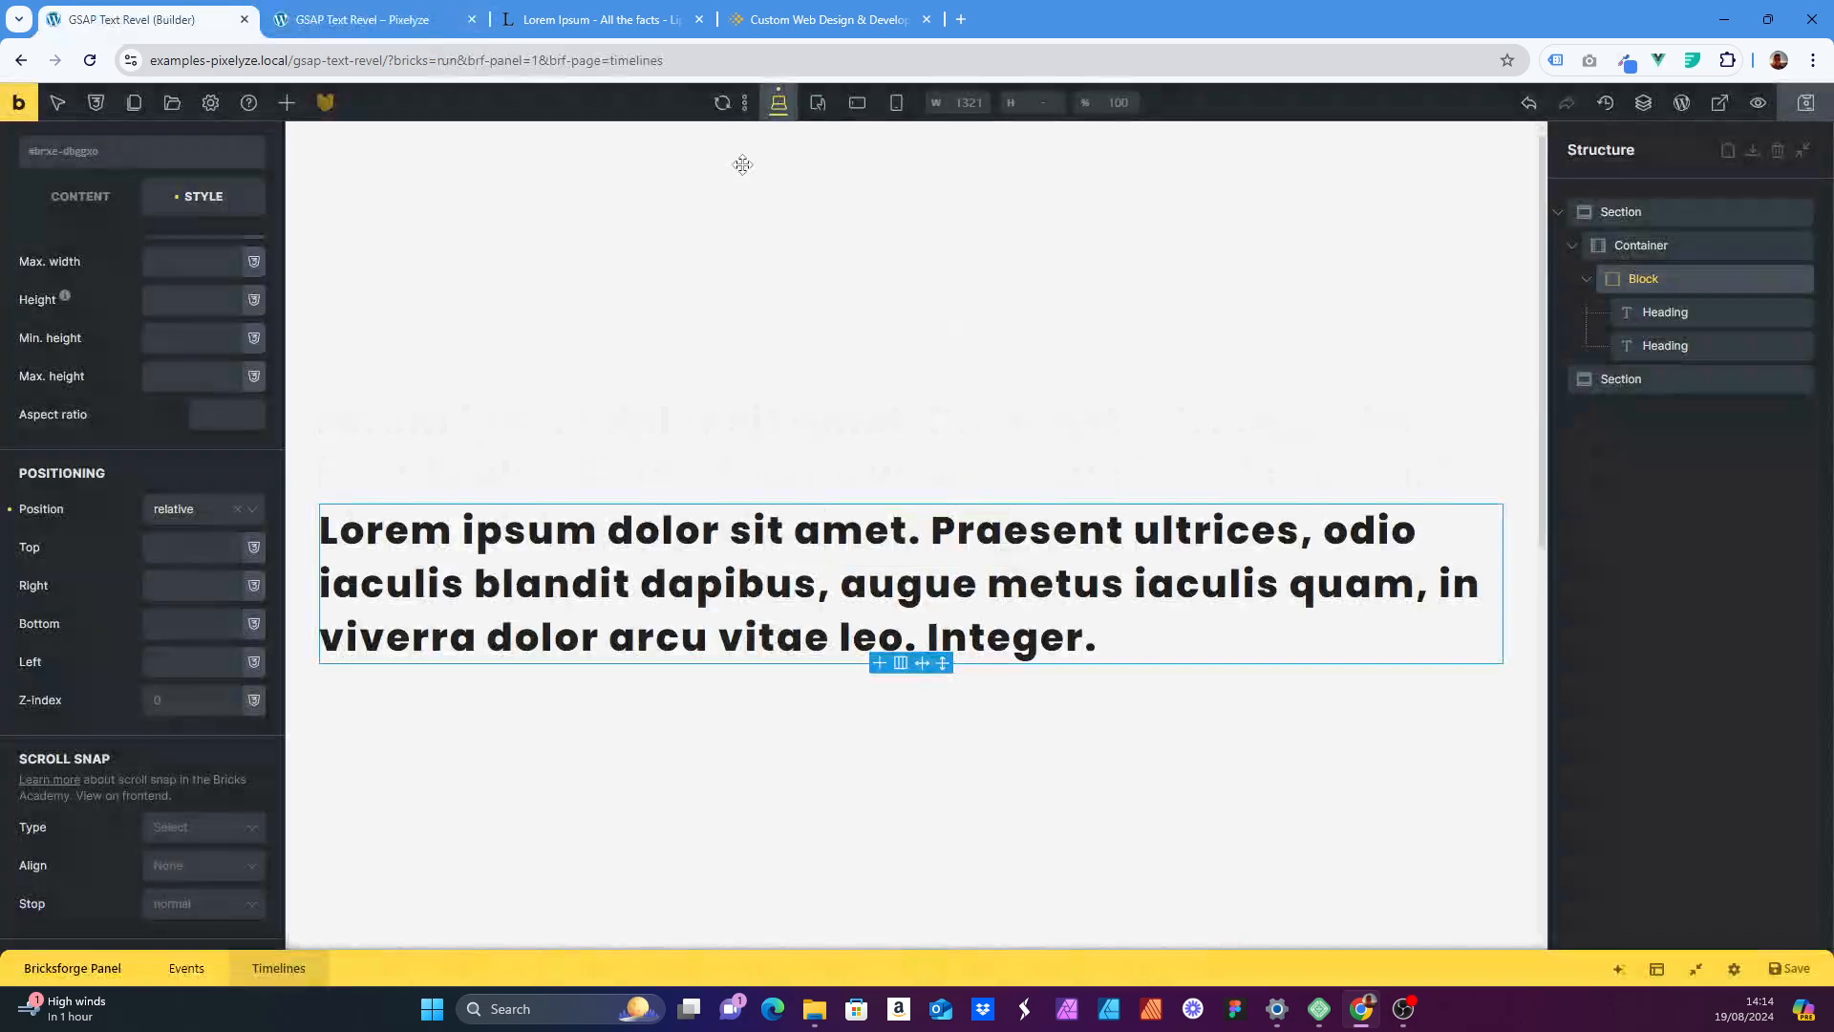
left_click(1641, 252)
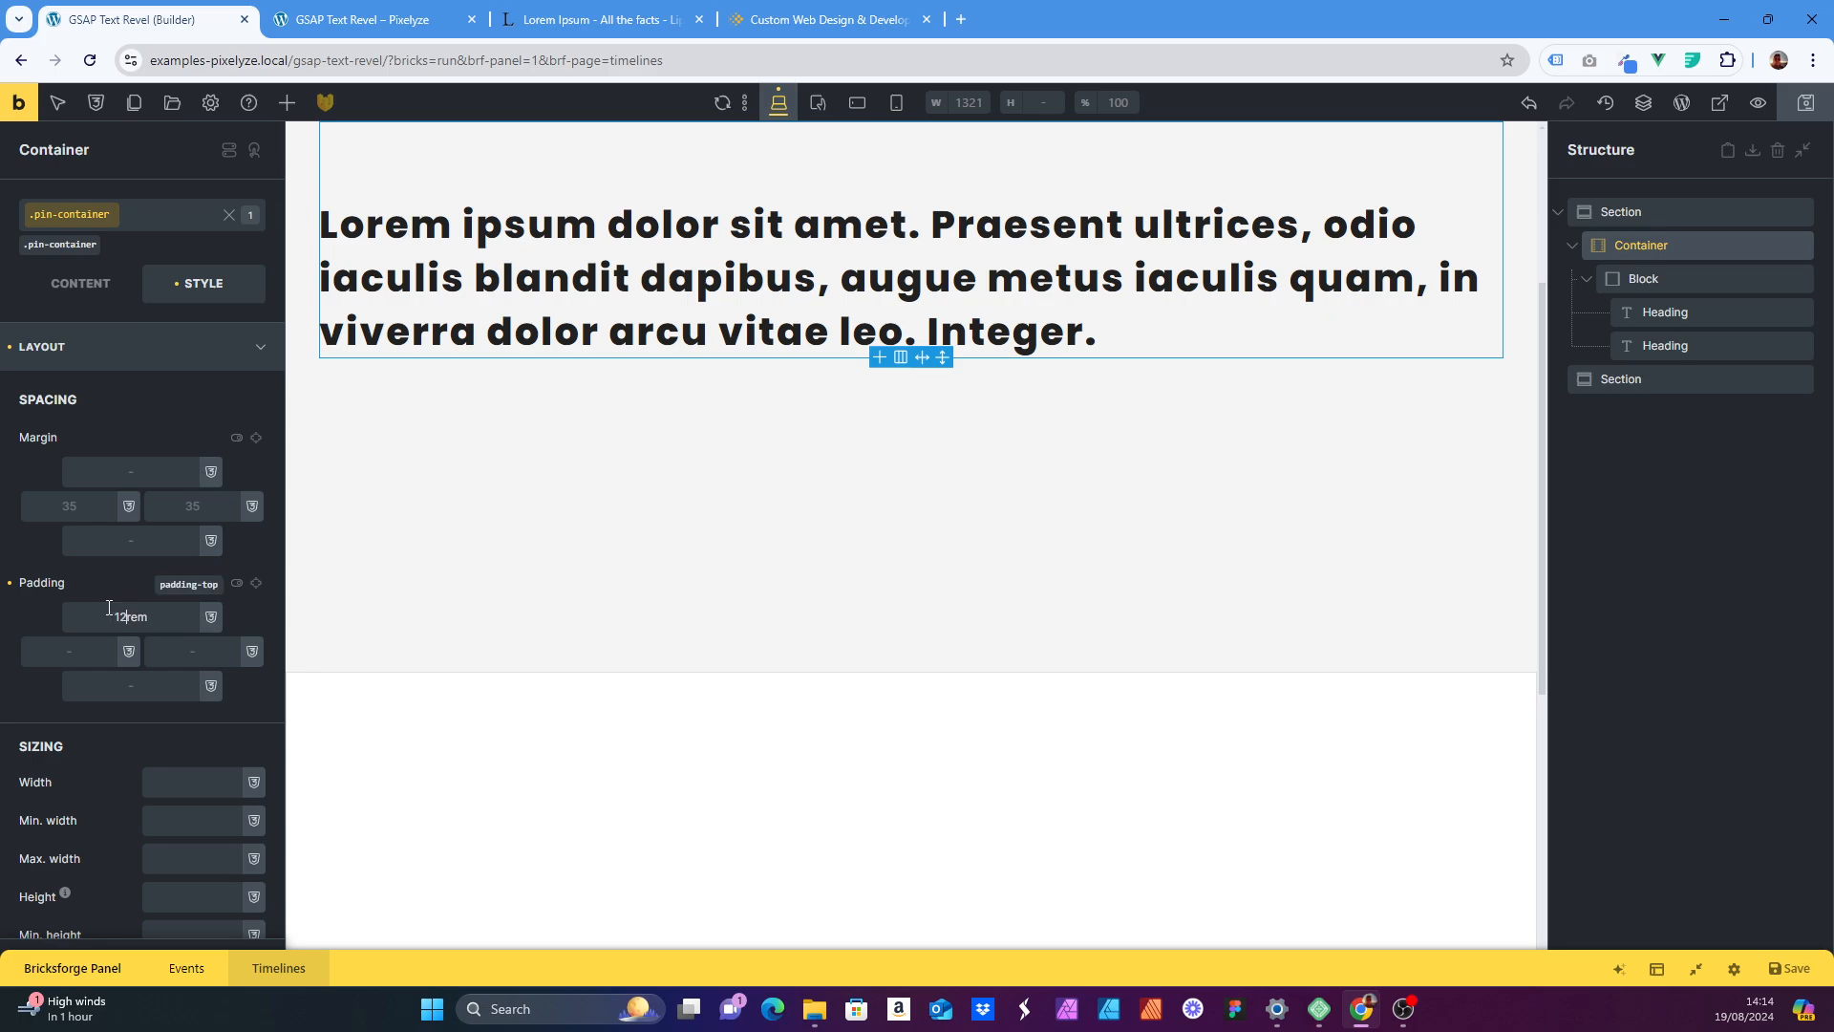
scroll(815, 476, "up", 4)
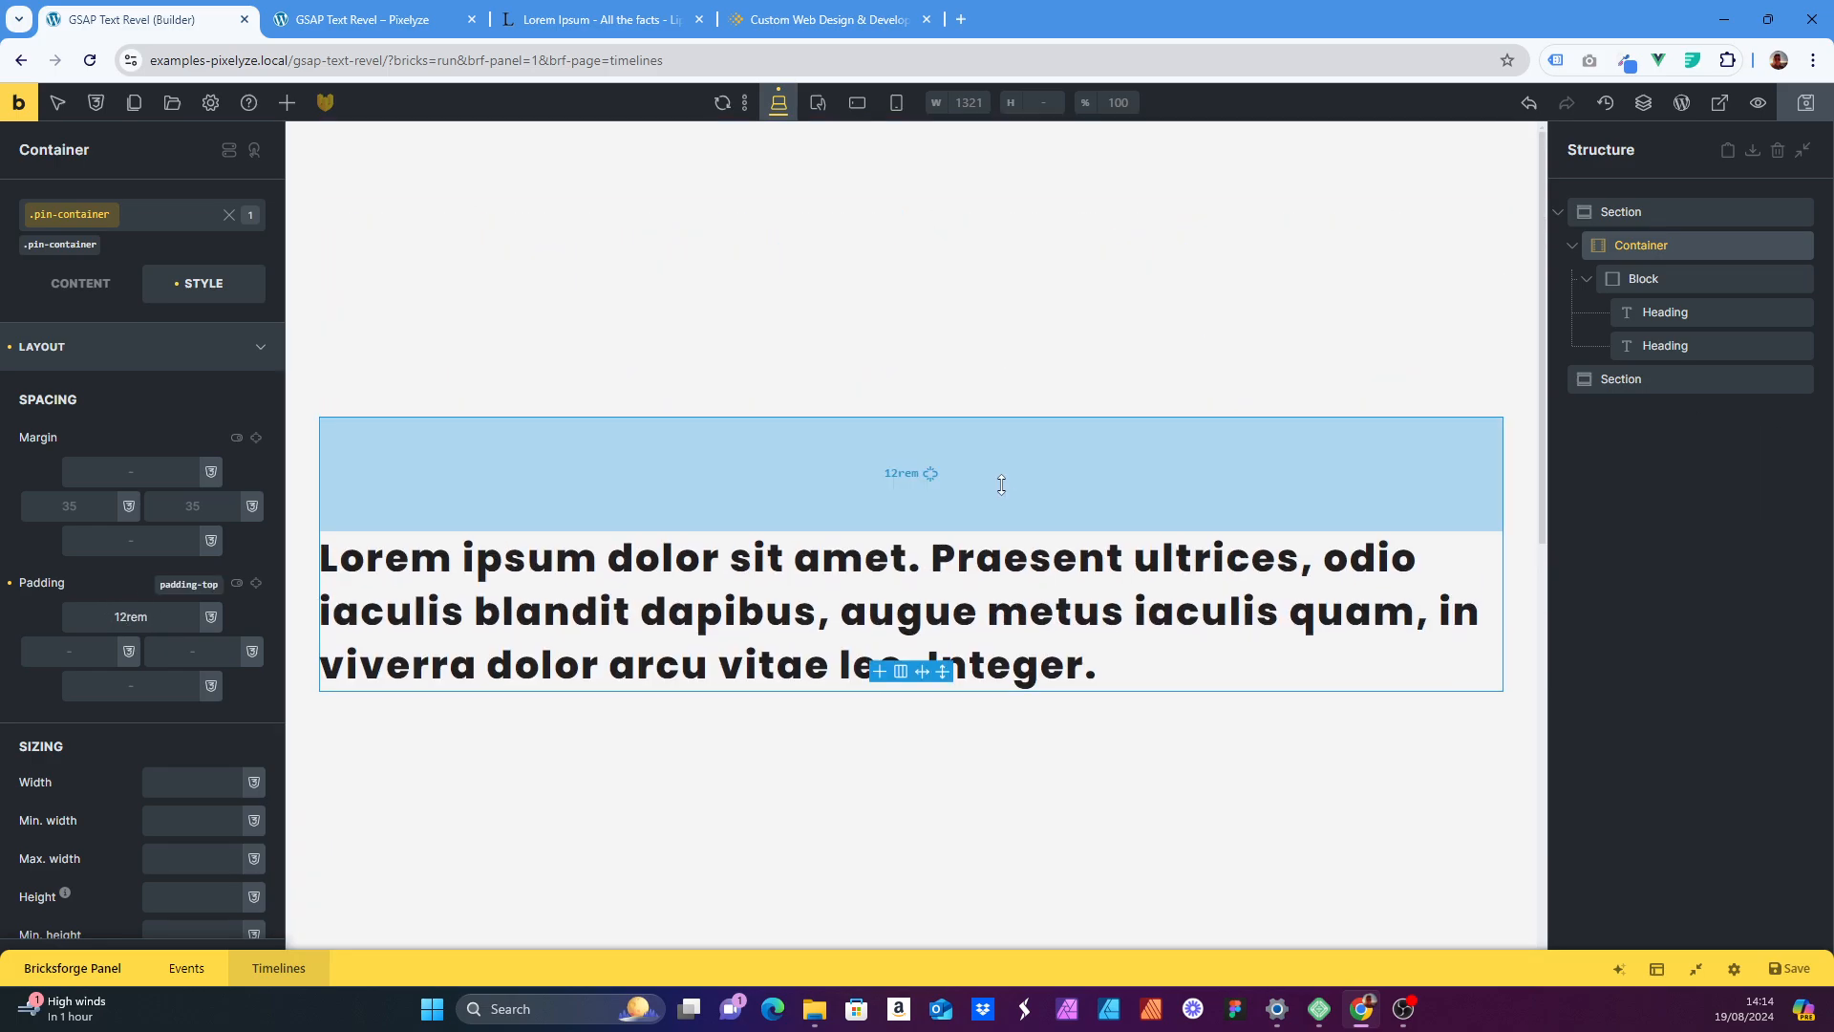
mouse_move(1000, 485)
left_mouse_down()
mouse_move(1000, 503)
mouse_move(1003, 477)
left_mouse_up()
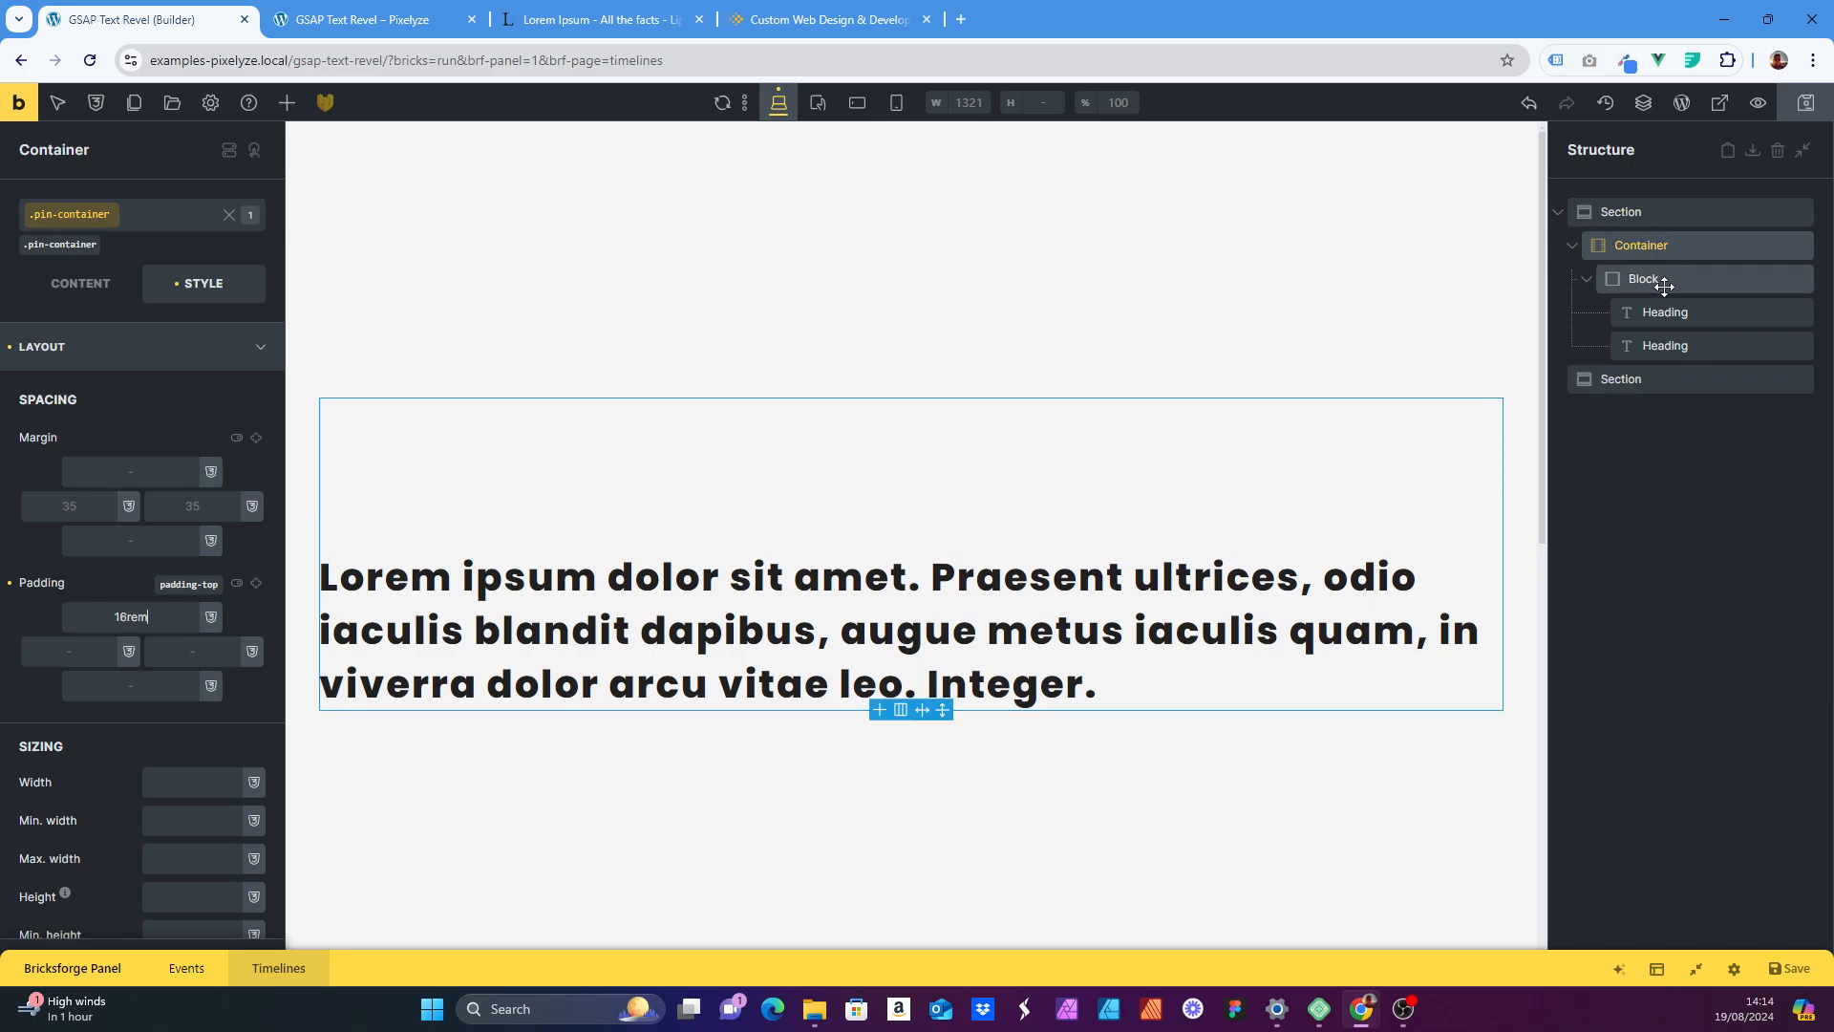
- Set the Dark-text timeline's scroll start to "top top" in the Bricksforge panel and save the timeline and page
left_click(1695, 968)
scroll(461, 679, "up", 10)
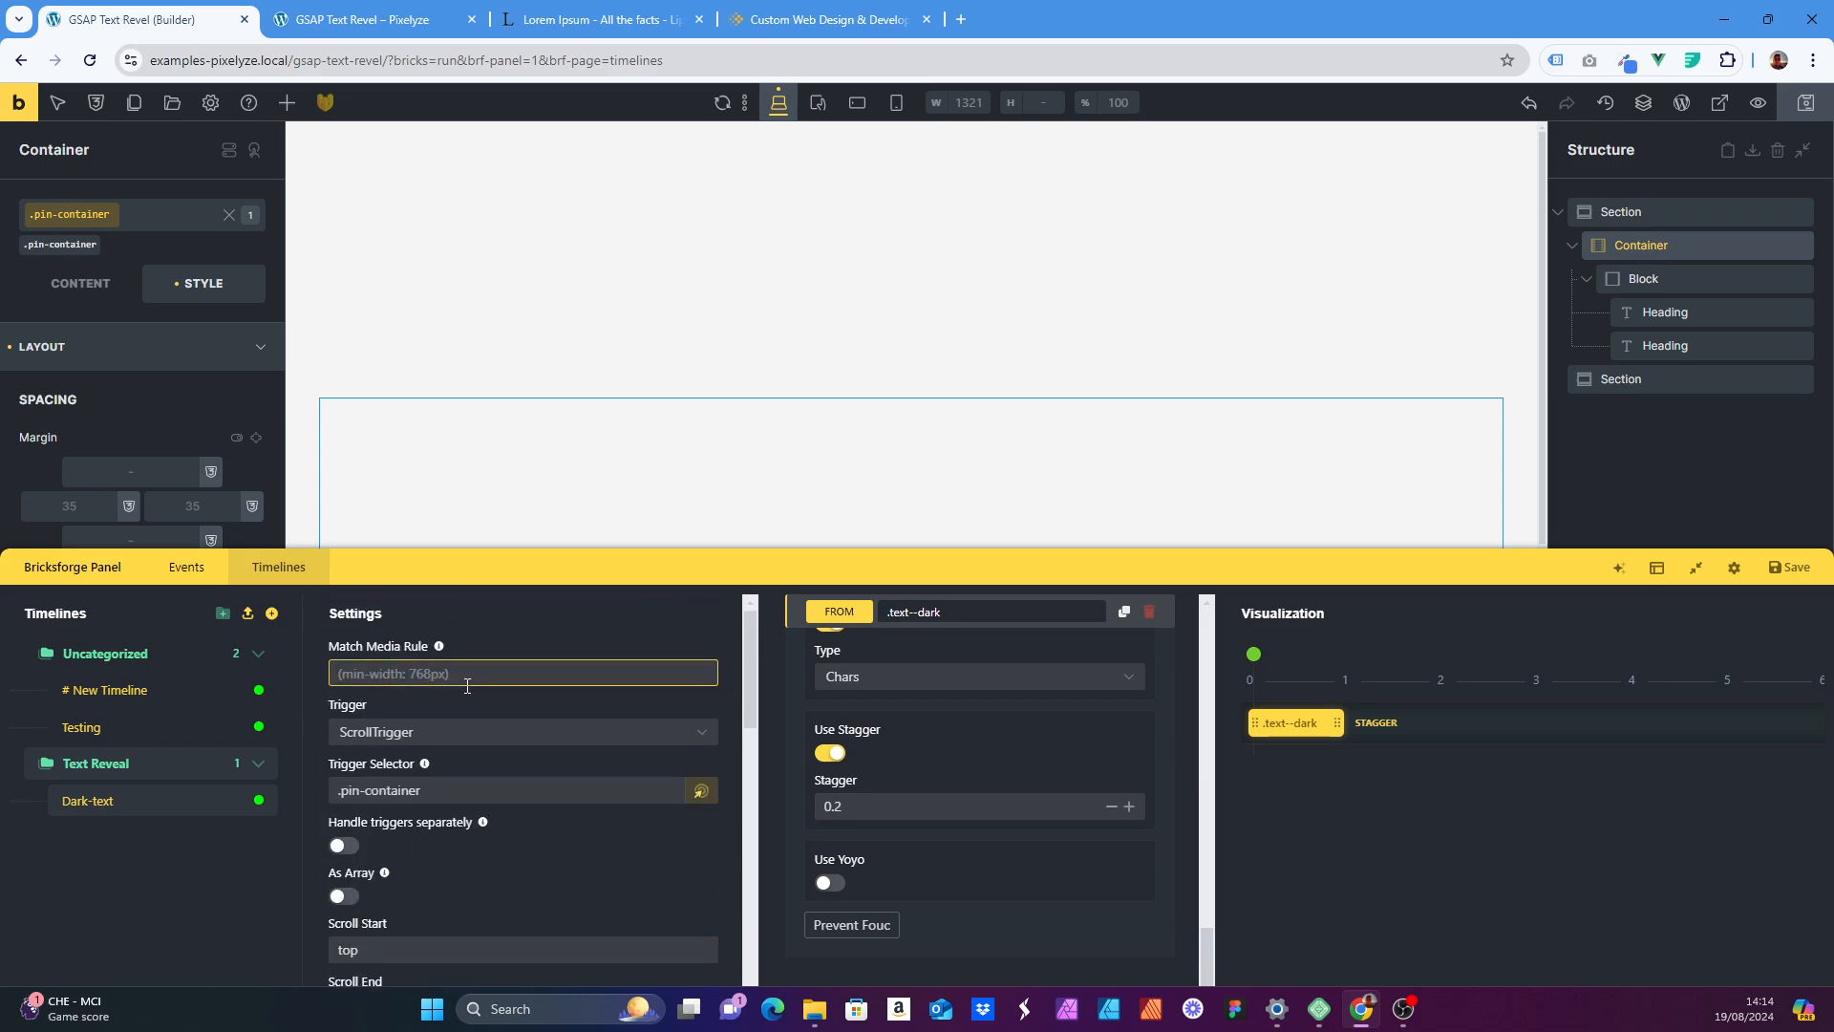
scroll(485, 659, "down", 4)
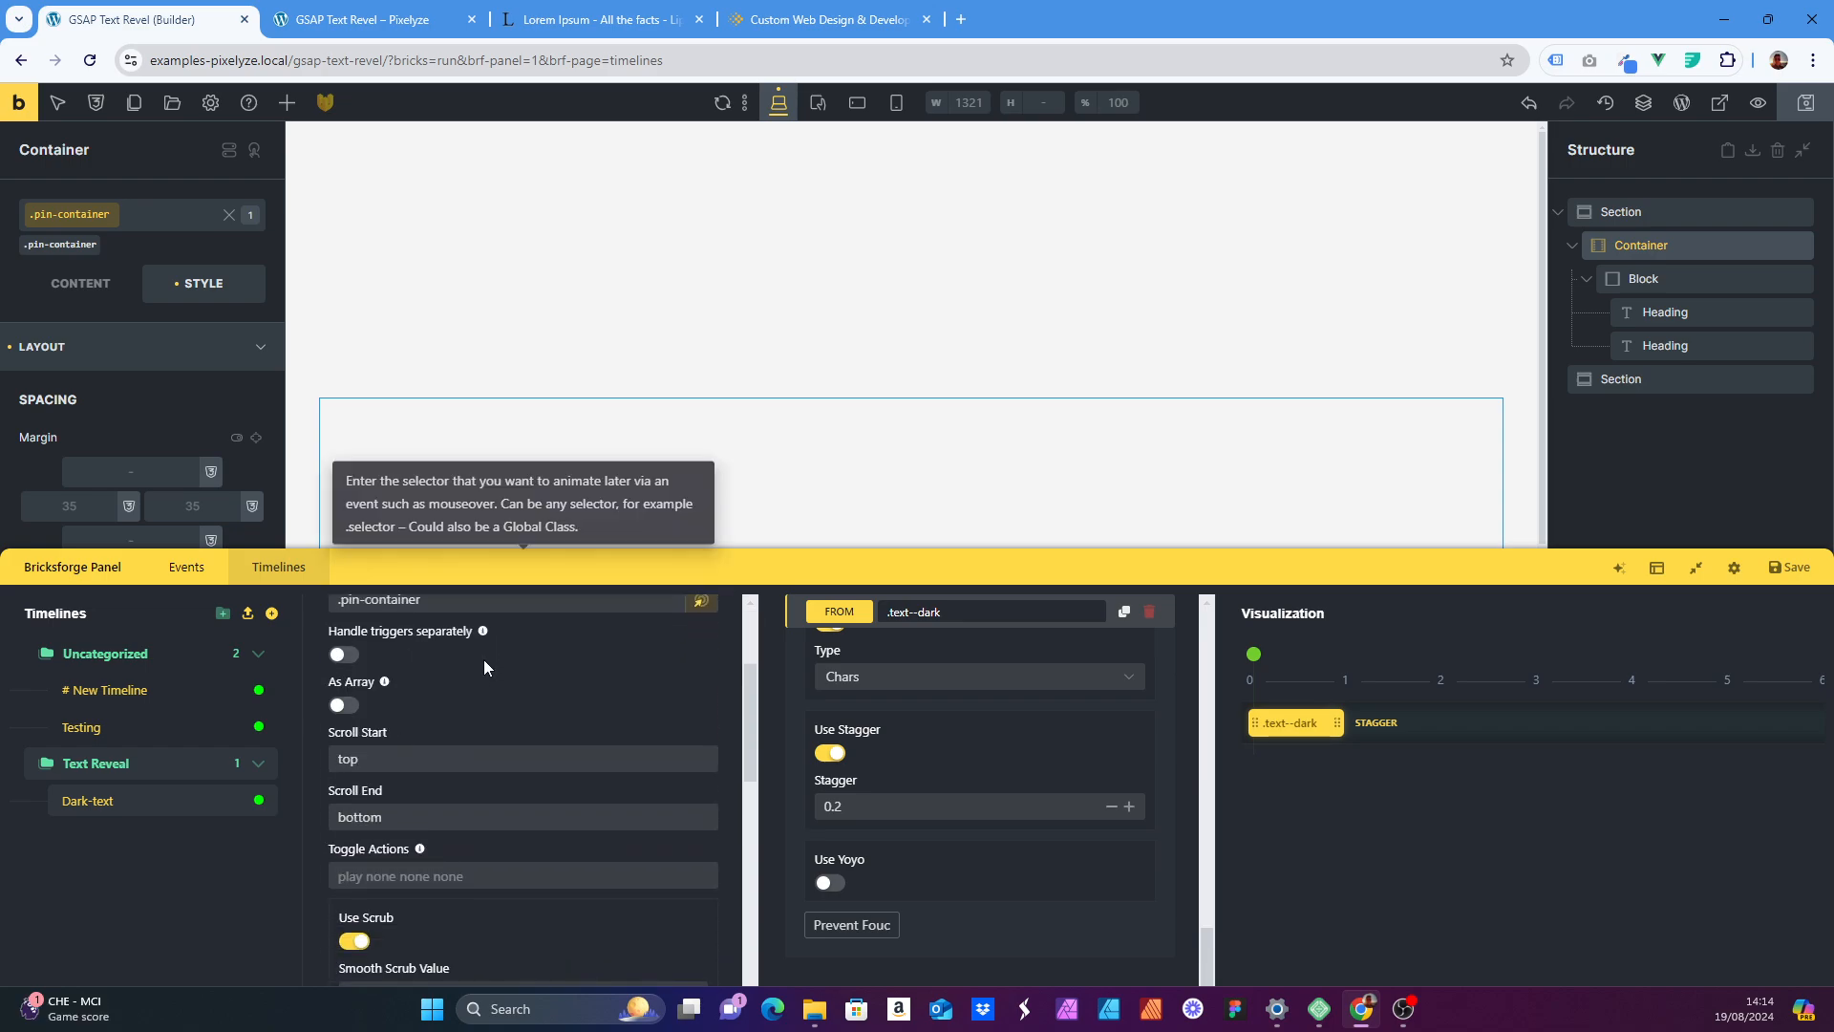
left_click(423, 764)
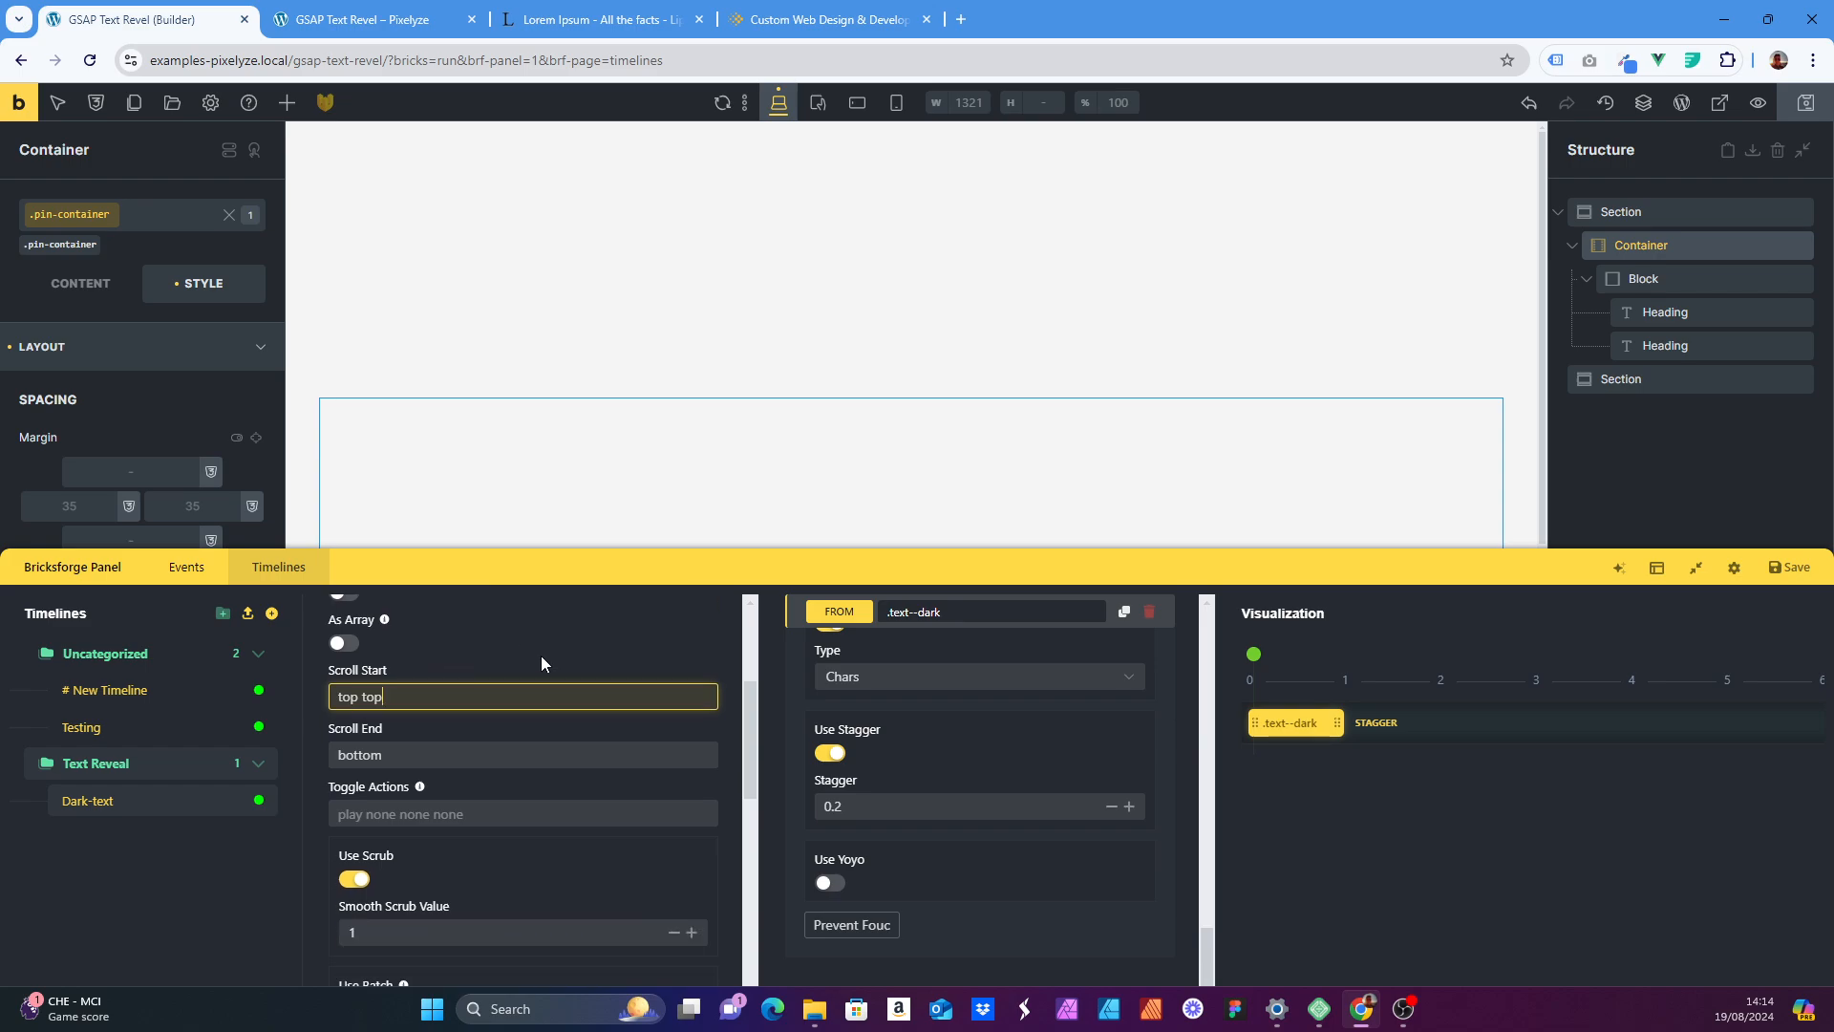
scroll(540, 655, "down", 1)
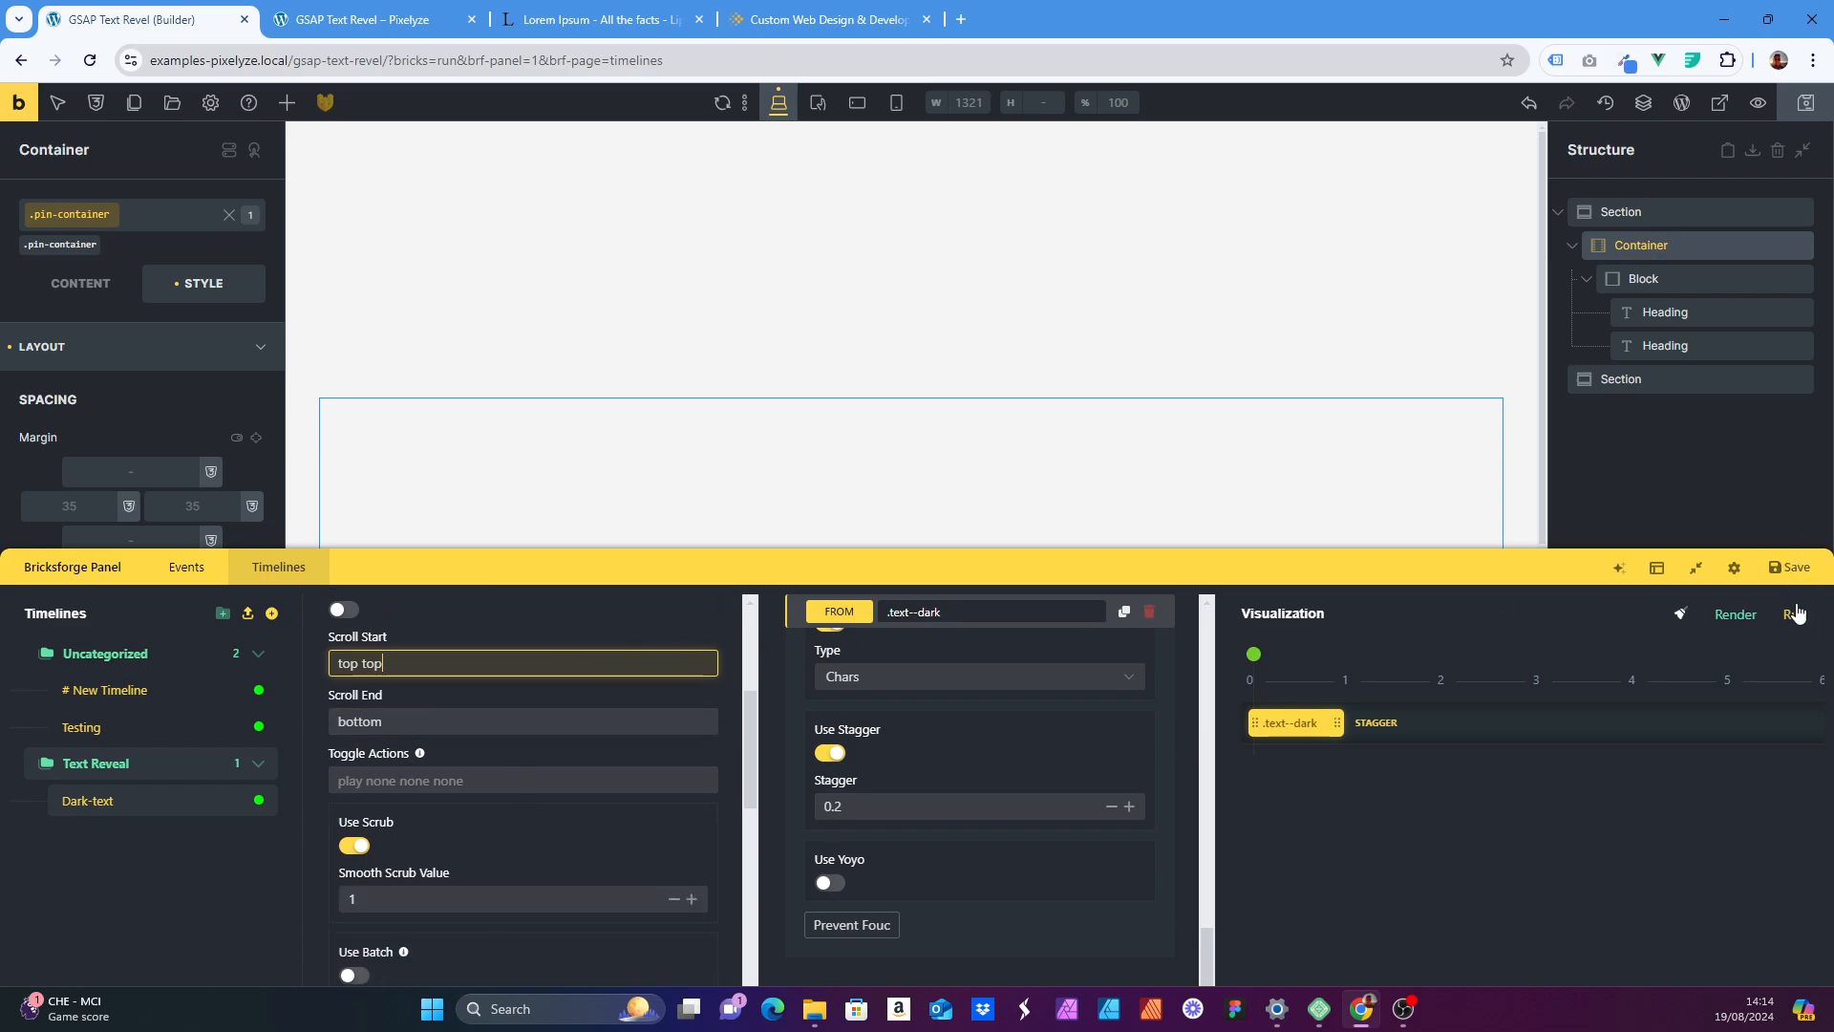
left_click(1791, 568)
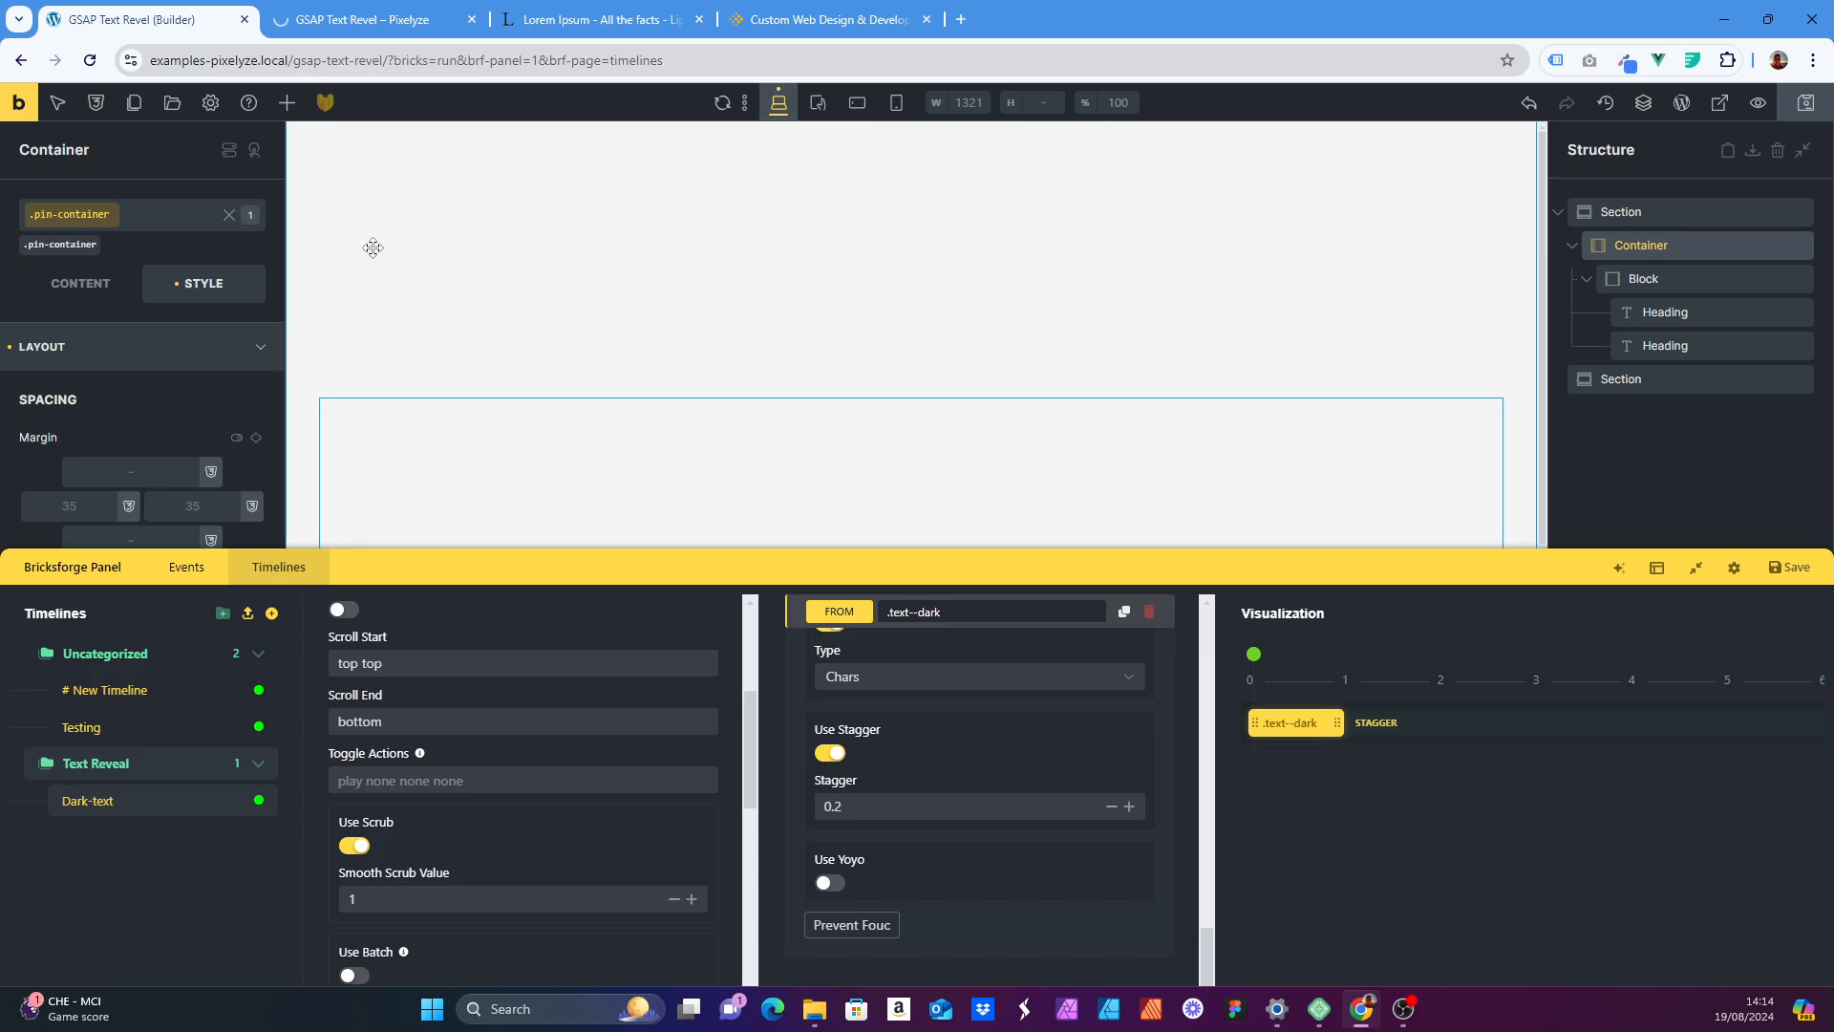
- Switch to the page preview and scroll through it to test the pinned heading reveal with the new scroll start
left_click(372, 19)
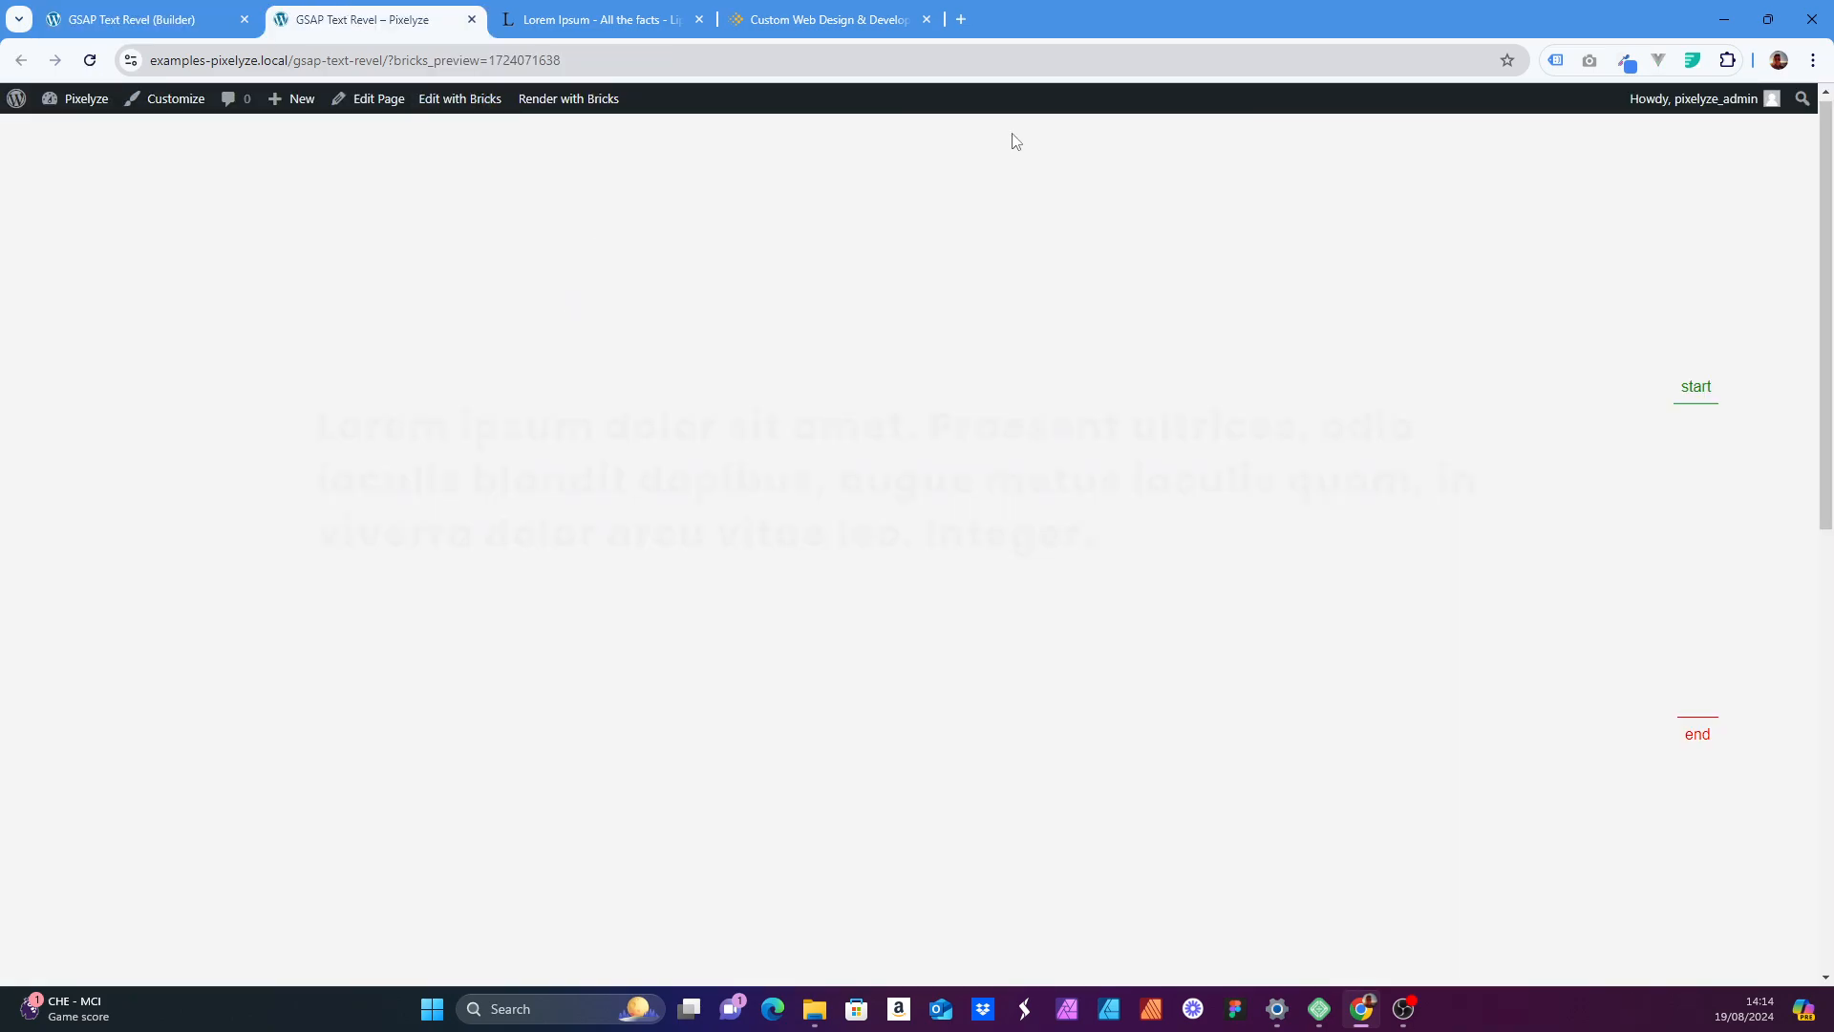
scroll(1015, 141, "down", 3)
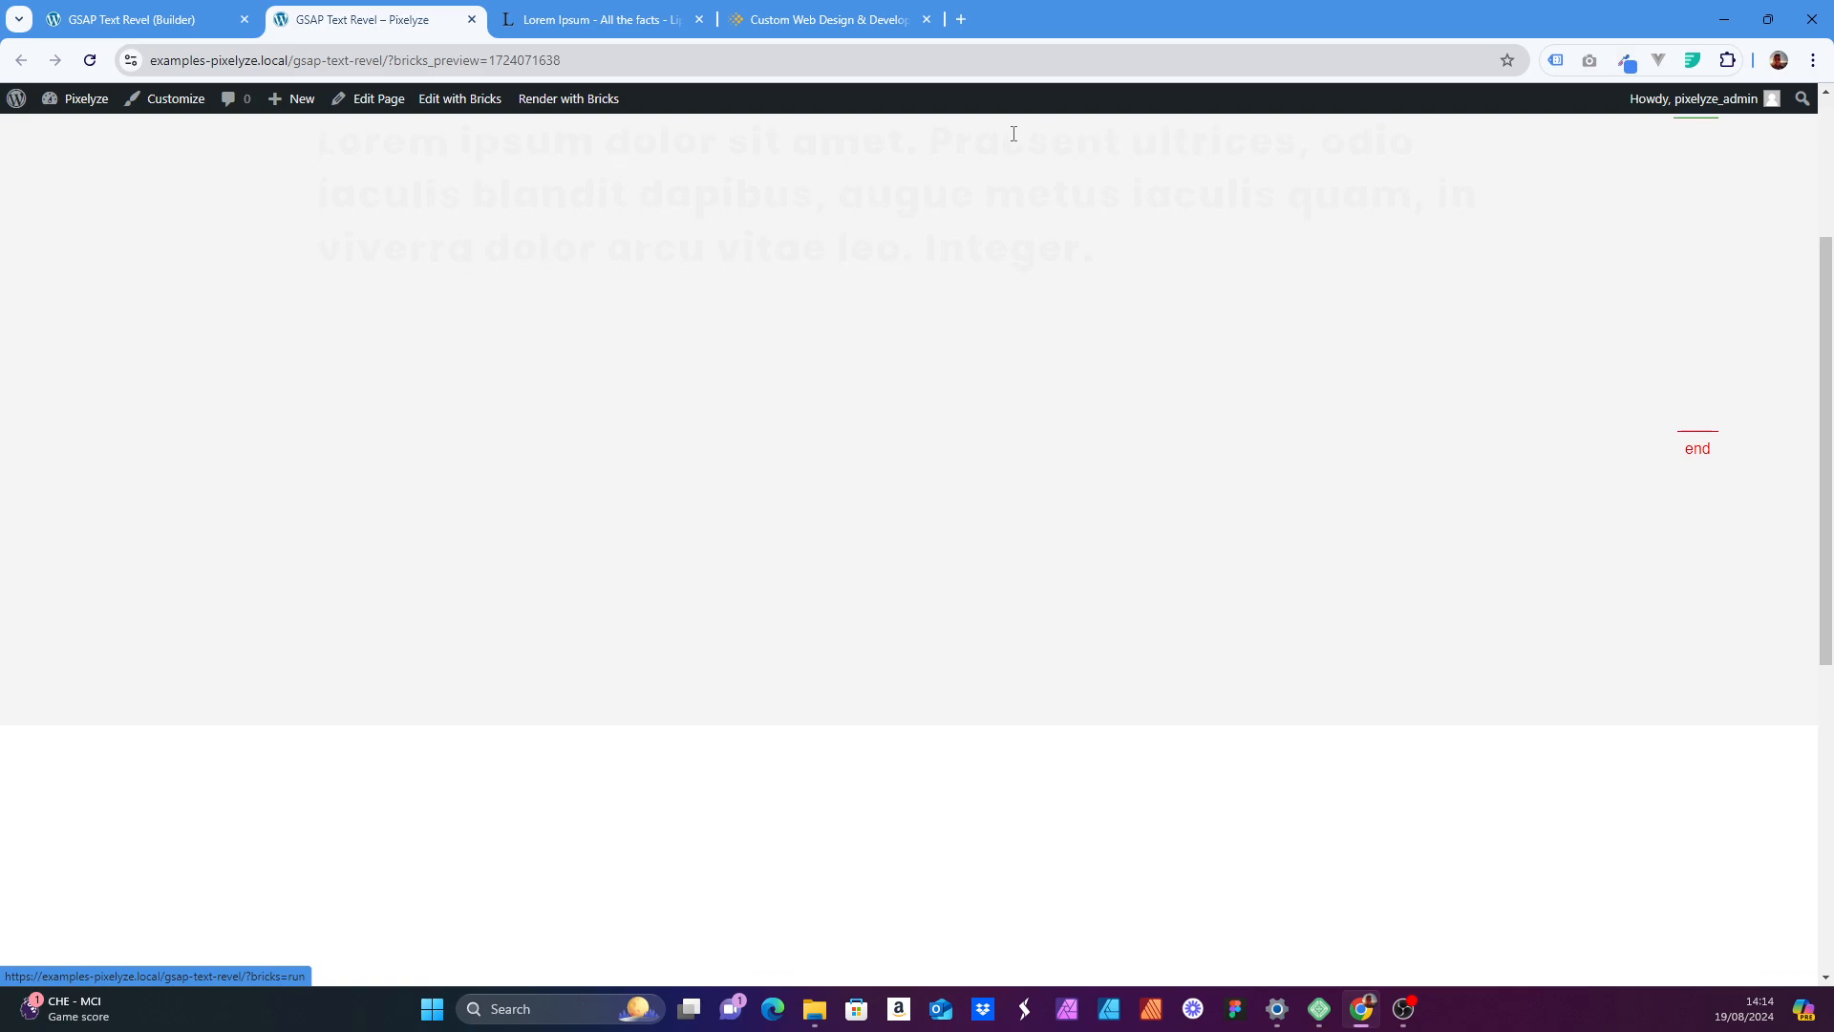
scroll(1014, 134, "down", 1)
scroll(1014, 138, "up", 2)
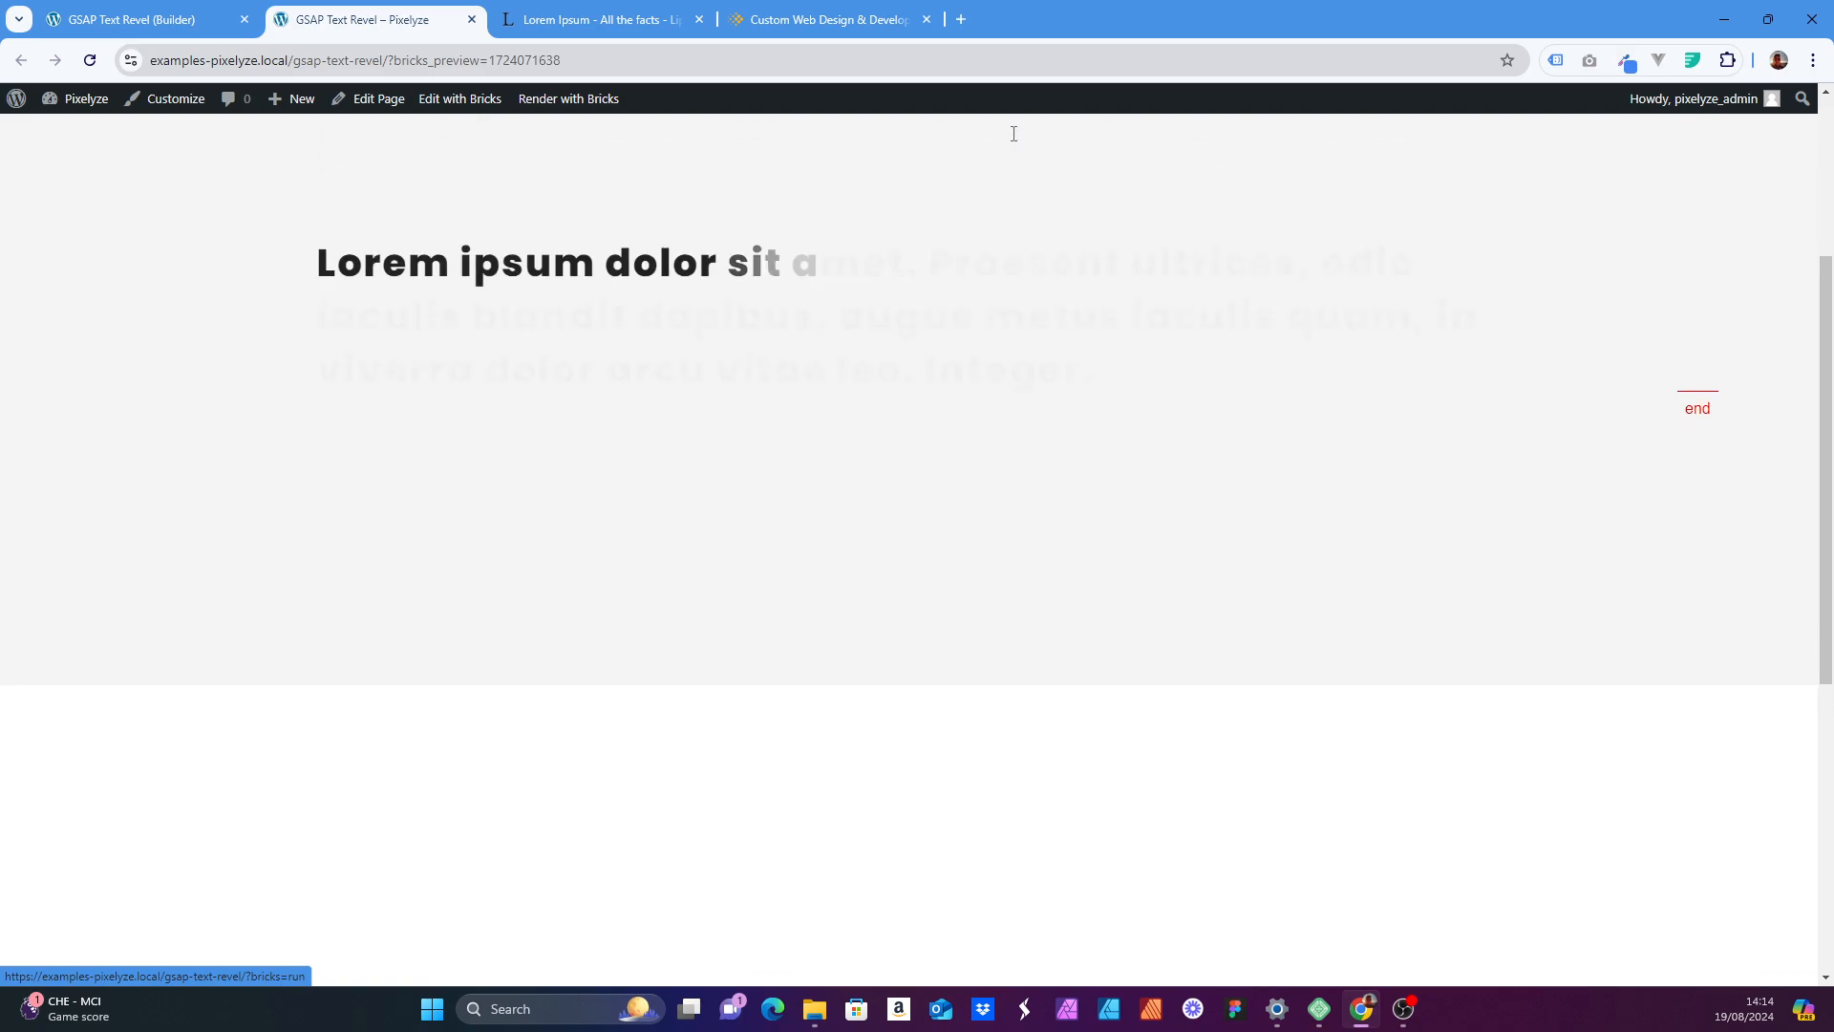
scroll(1016, 140, "down", 2)
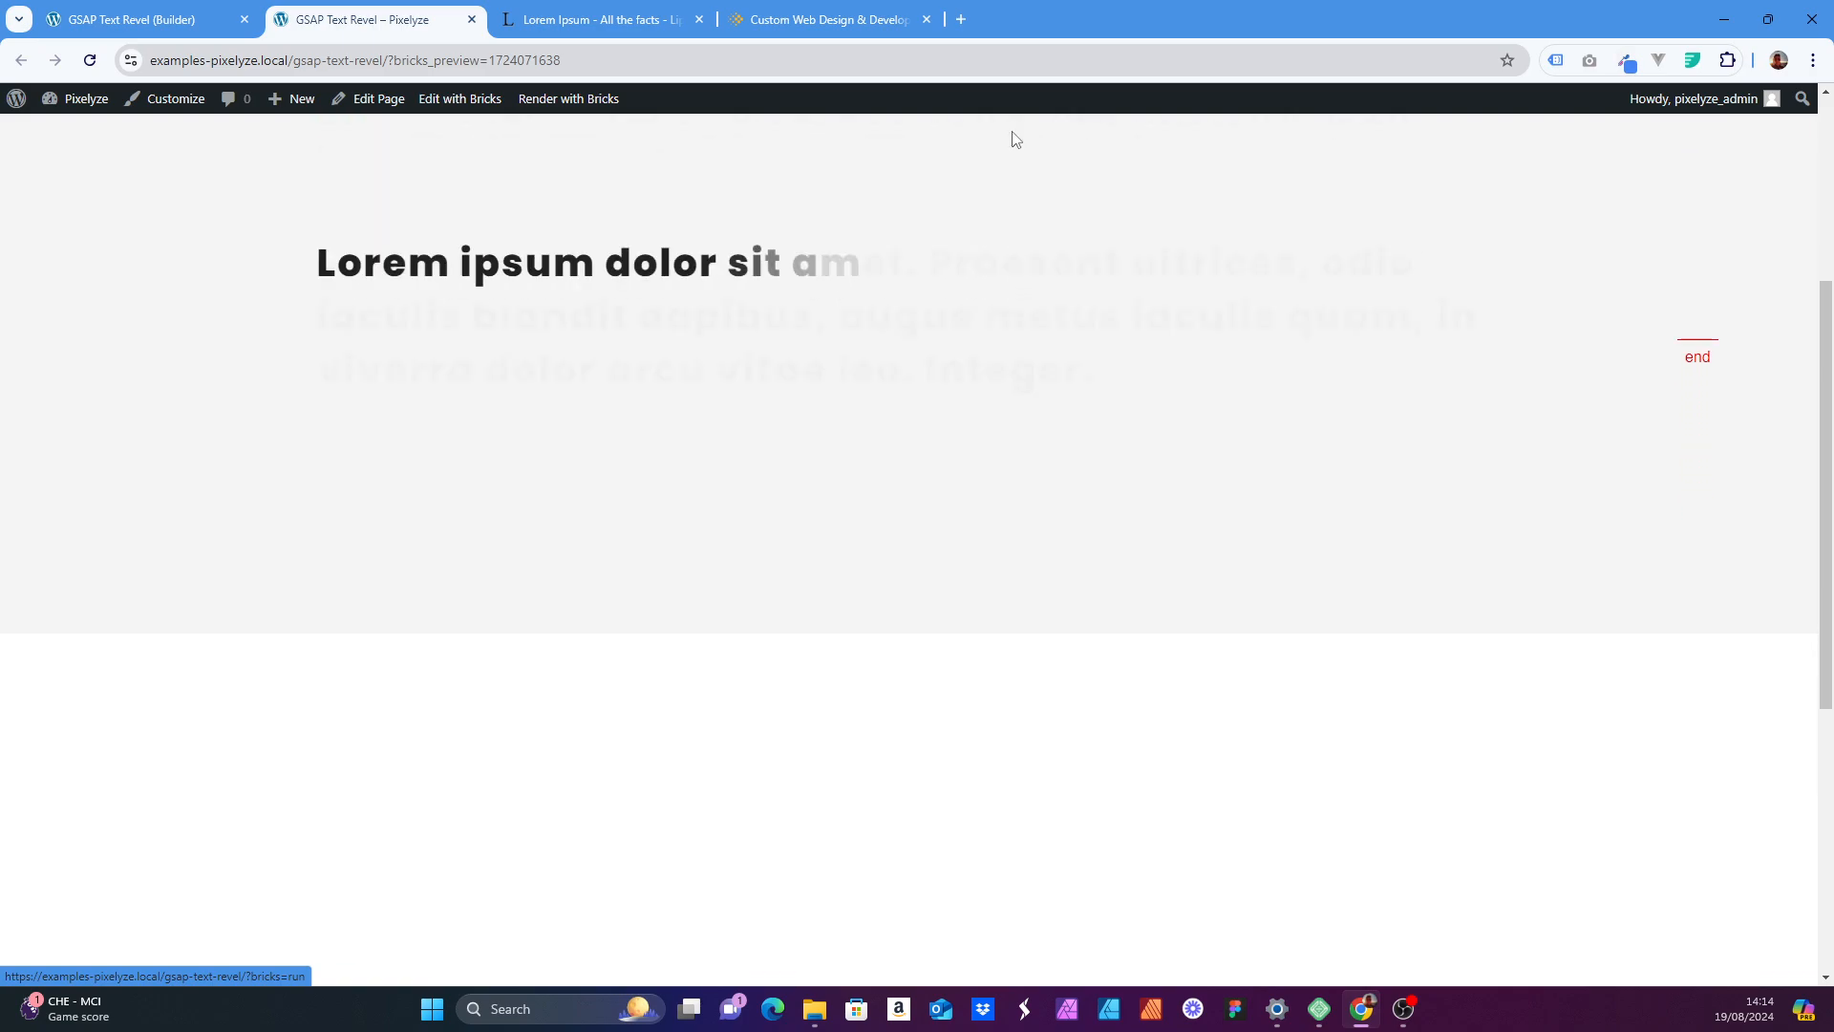
- Open the pixelyze.co.uk reference site and scroll through its introductory text to examine how the finished reveal effect behaves
left_click(864, 7)
scroll(808, 305, "up", 6)
scroll(808, 286, "down", 5)
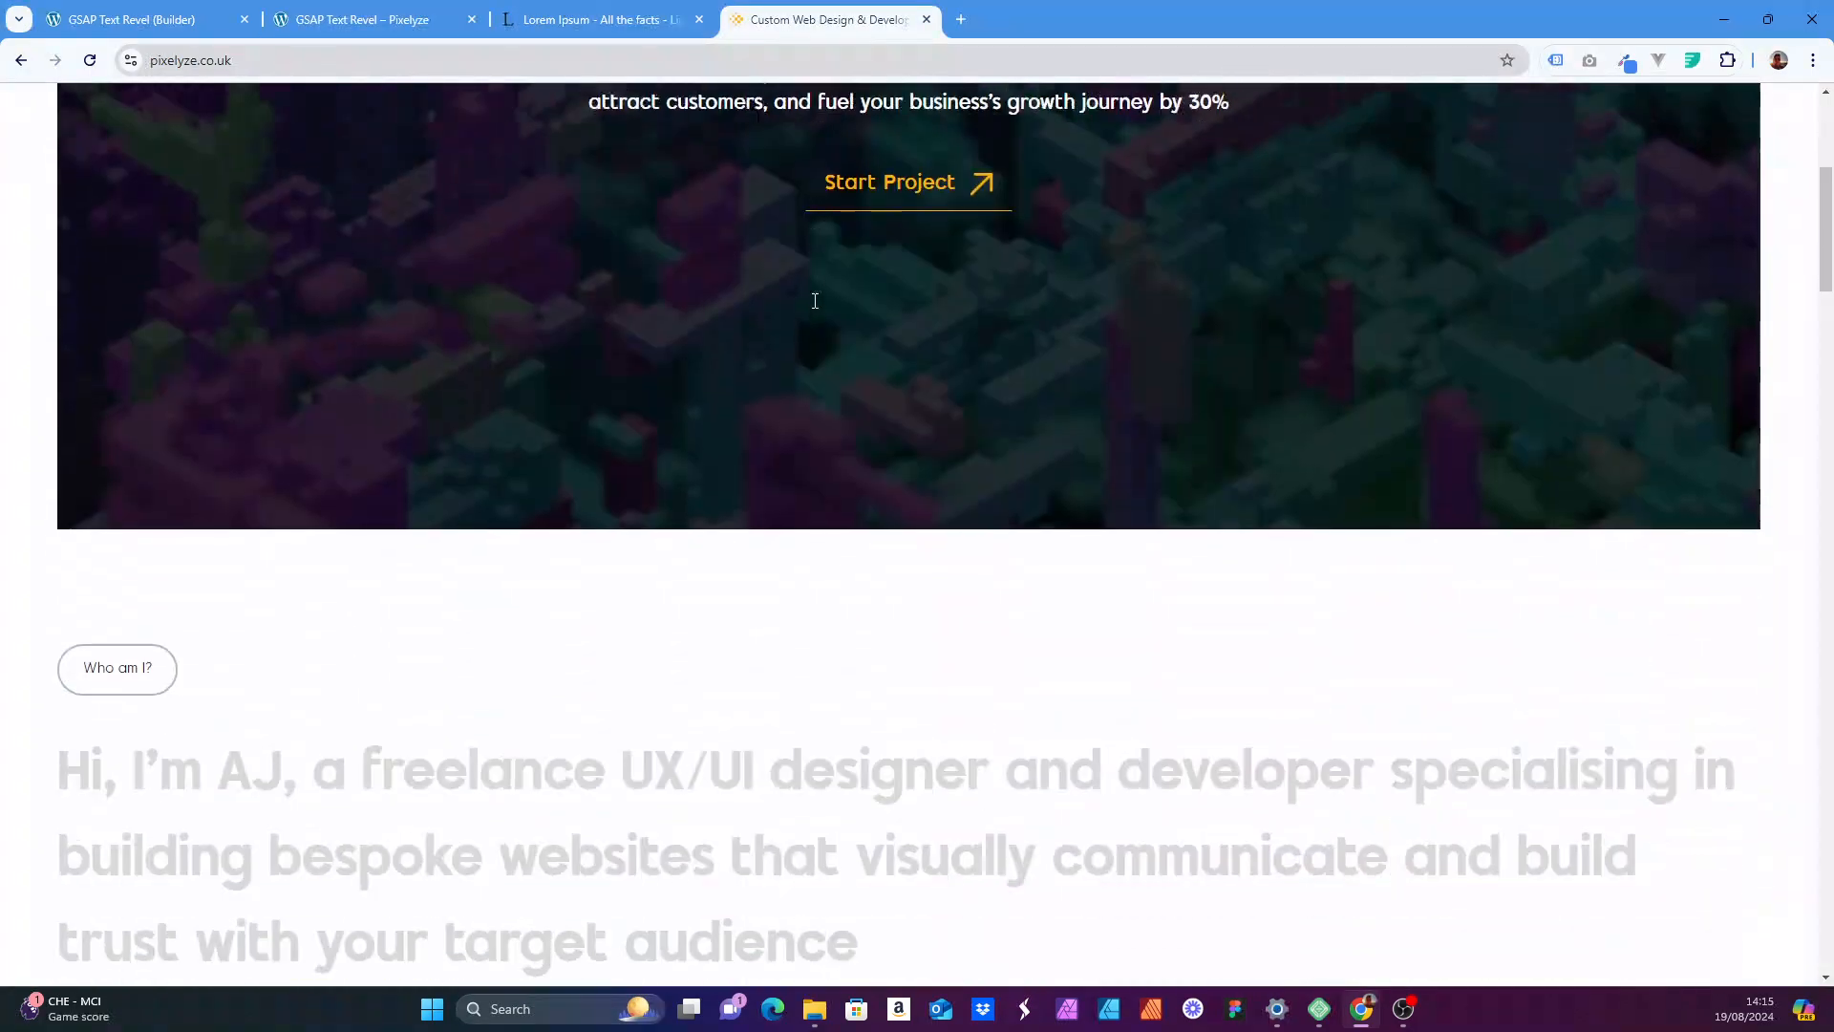
scroll(814, 291, "down", 3)
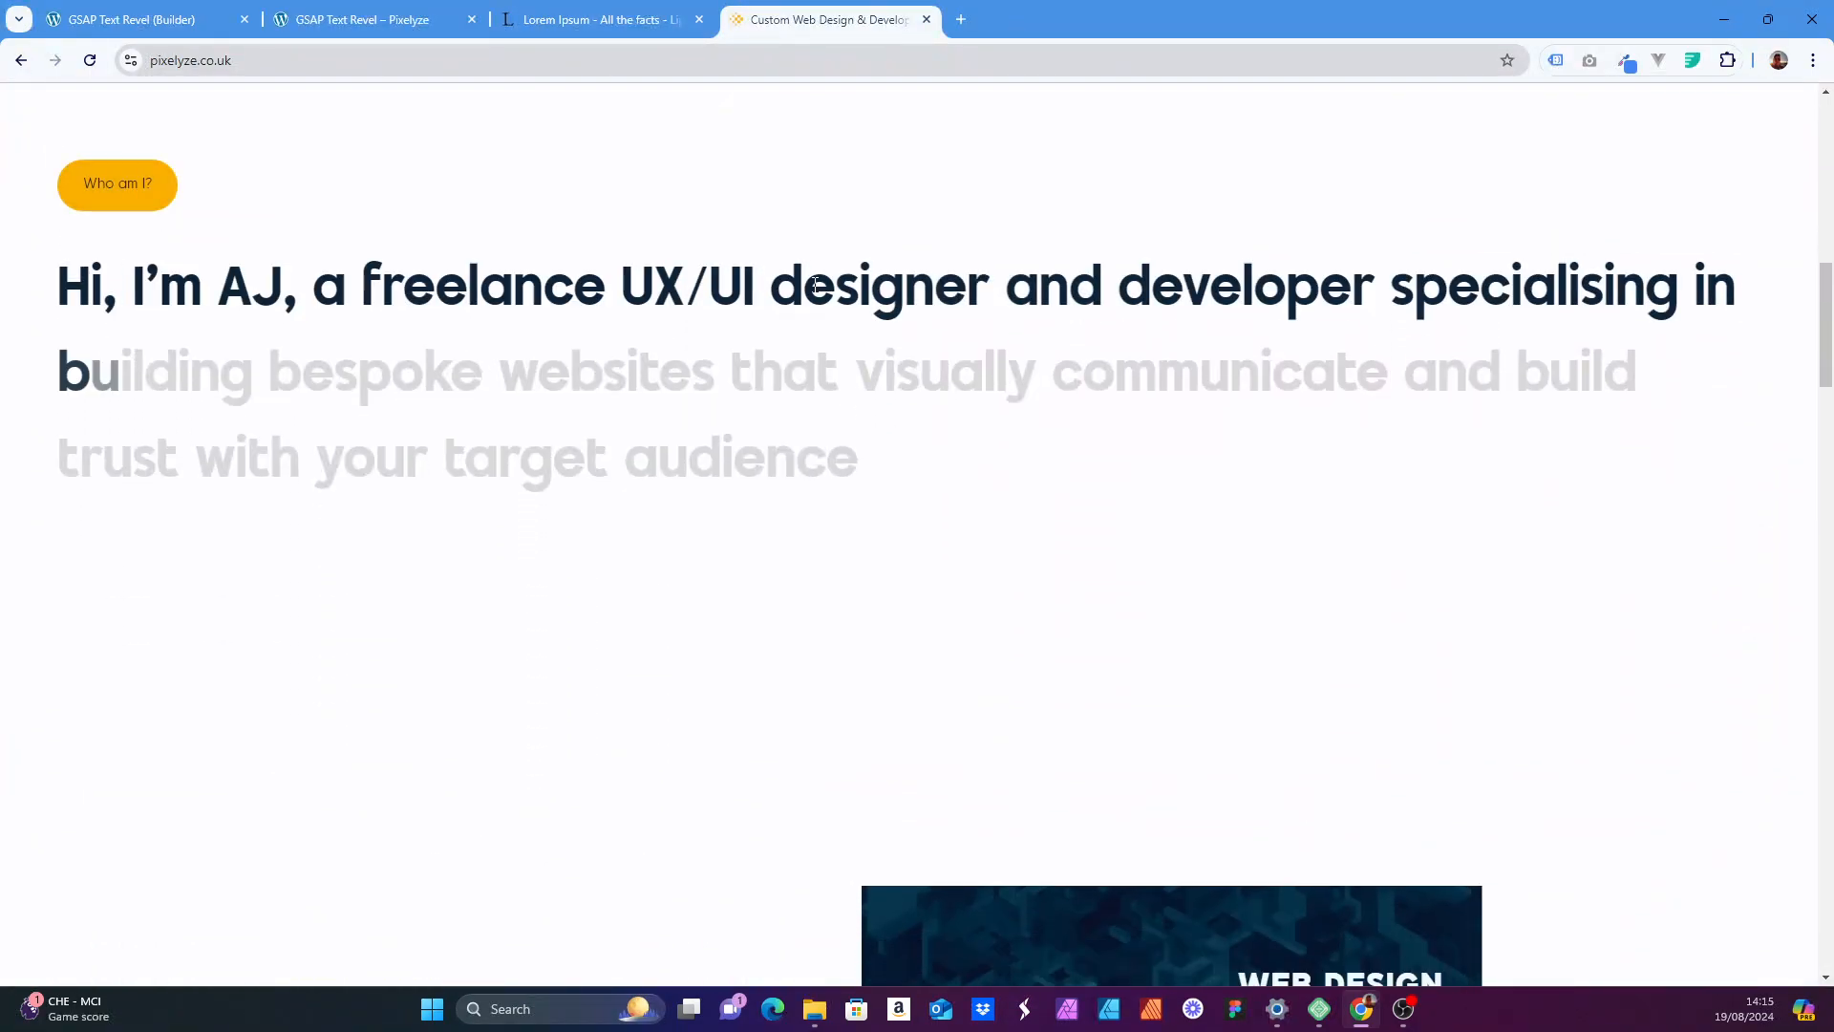
scroll(816, 283, "up", 3)
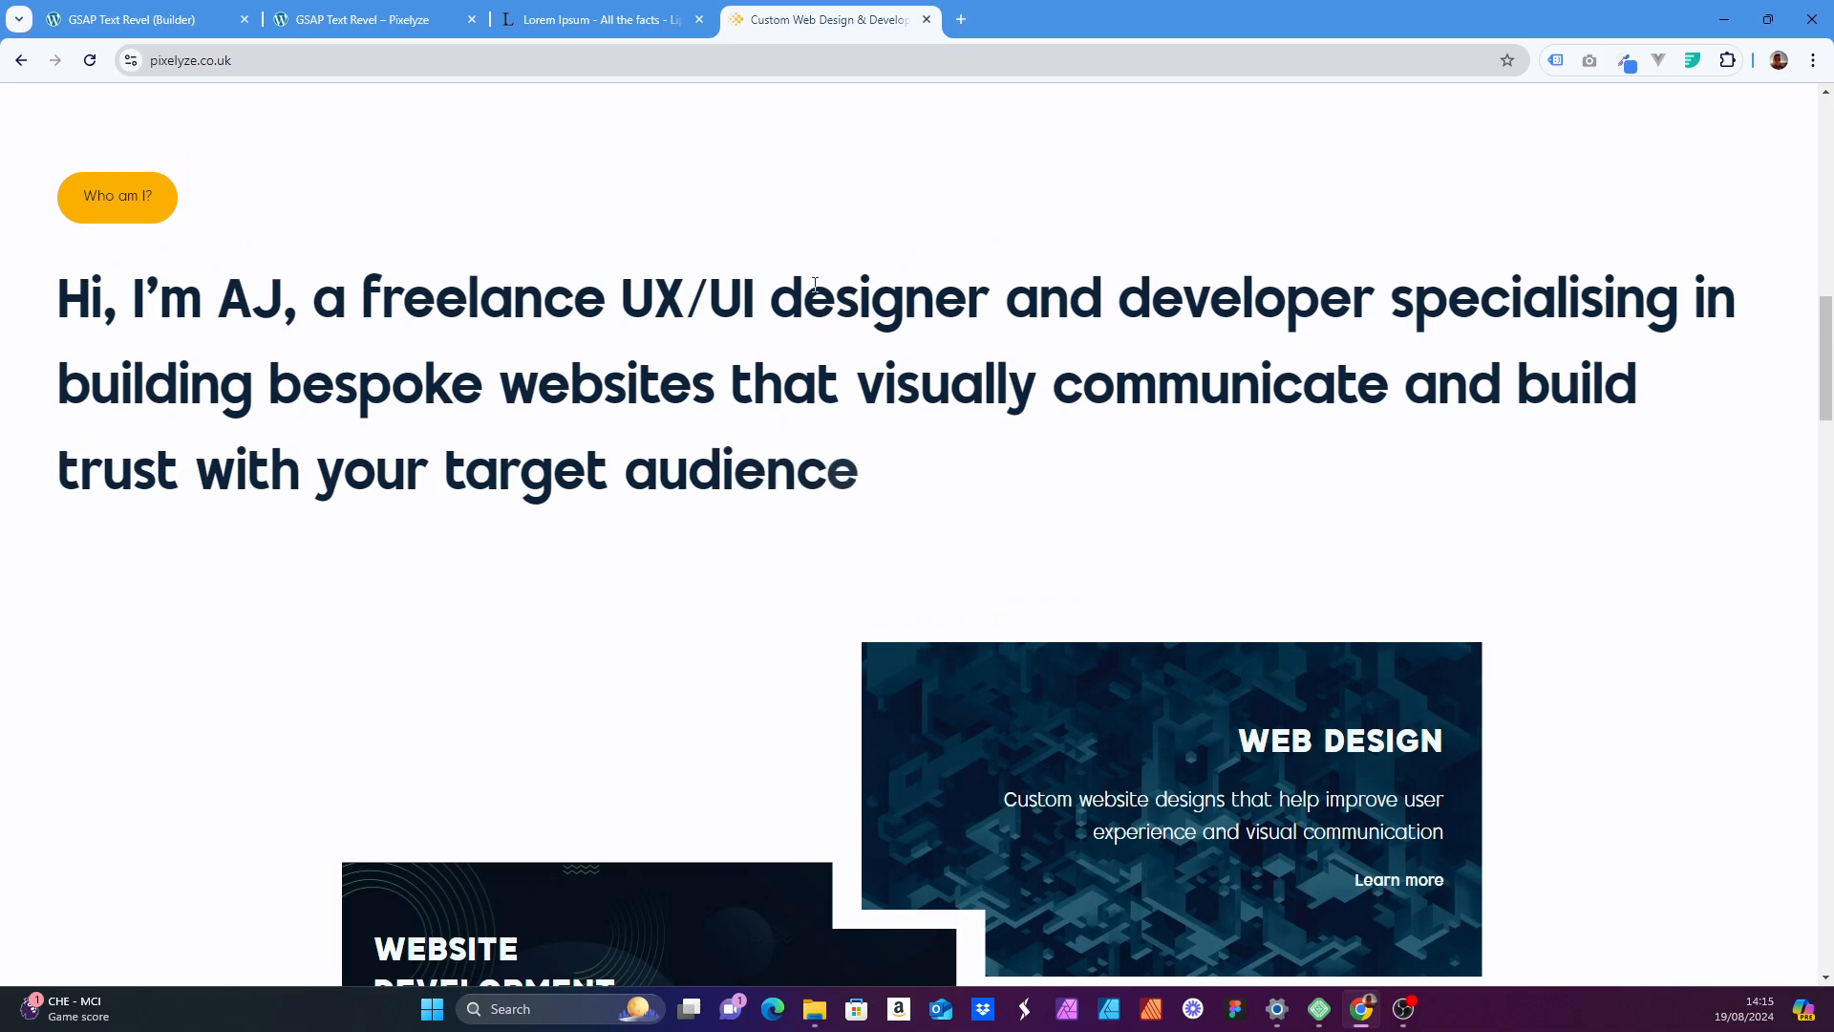
scroll(815, 284, "up", 3)
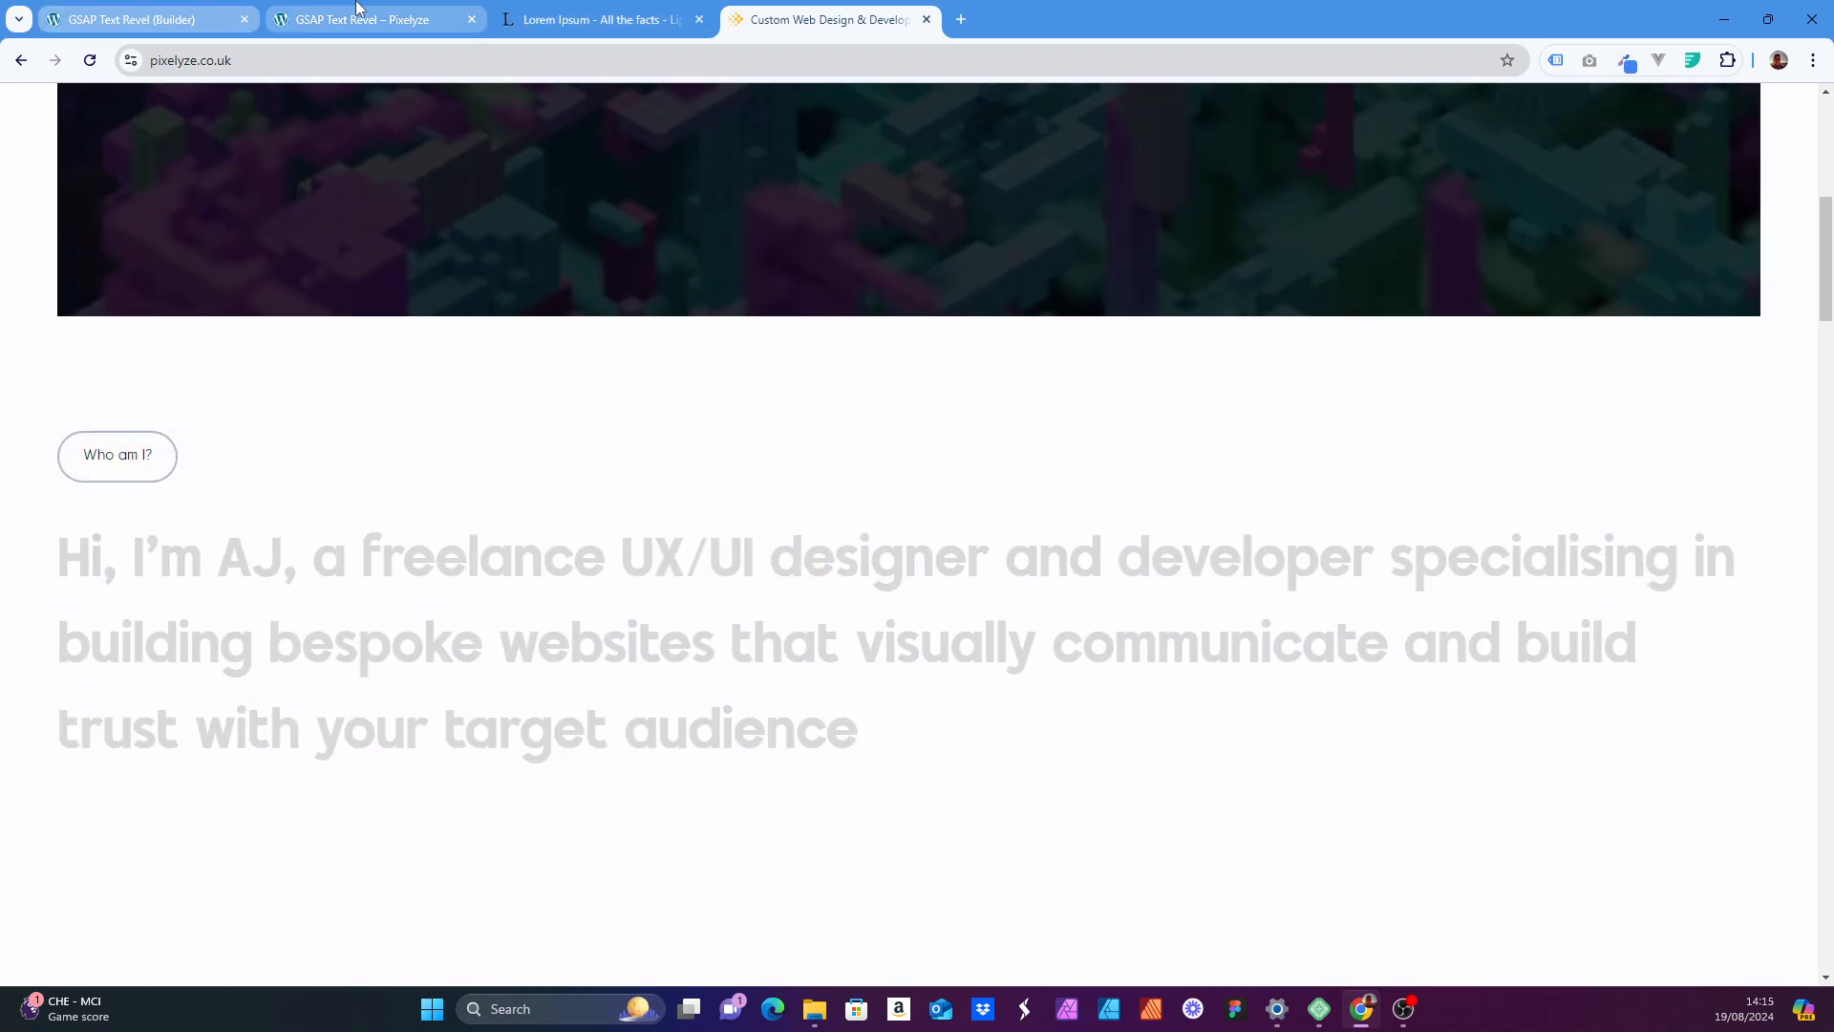
- Return to the page preview and scroll down and back up to compare its heading reveal with the reference site
left_click(372, 19)
scroll(879, 430, "up", 5)
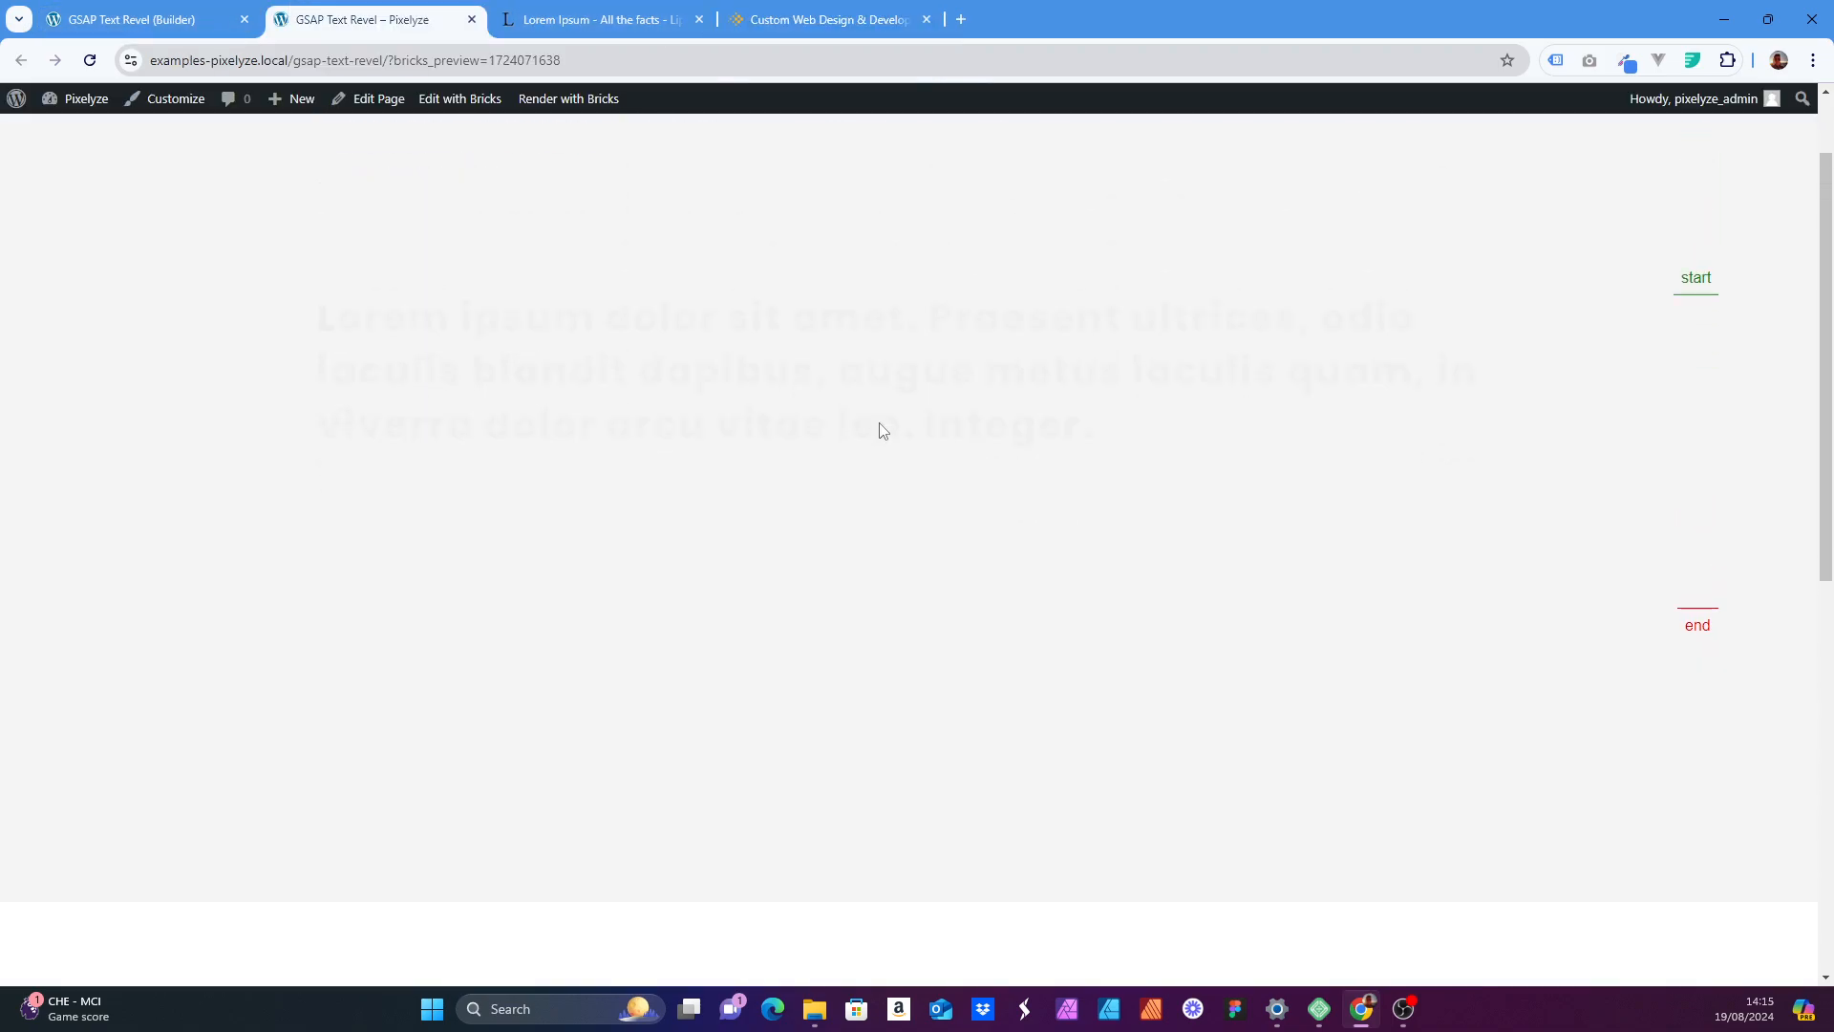
scroll(884, 431, "down", 2)
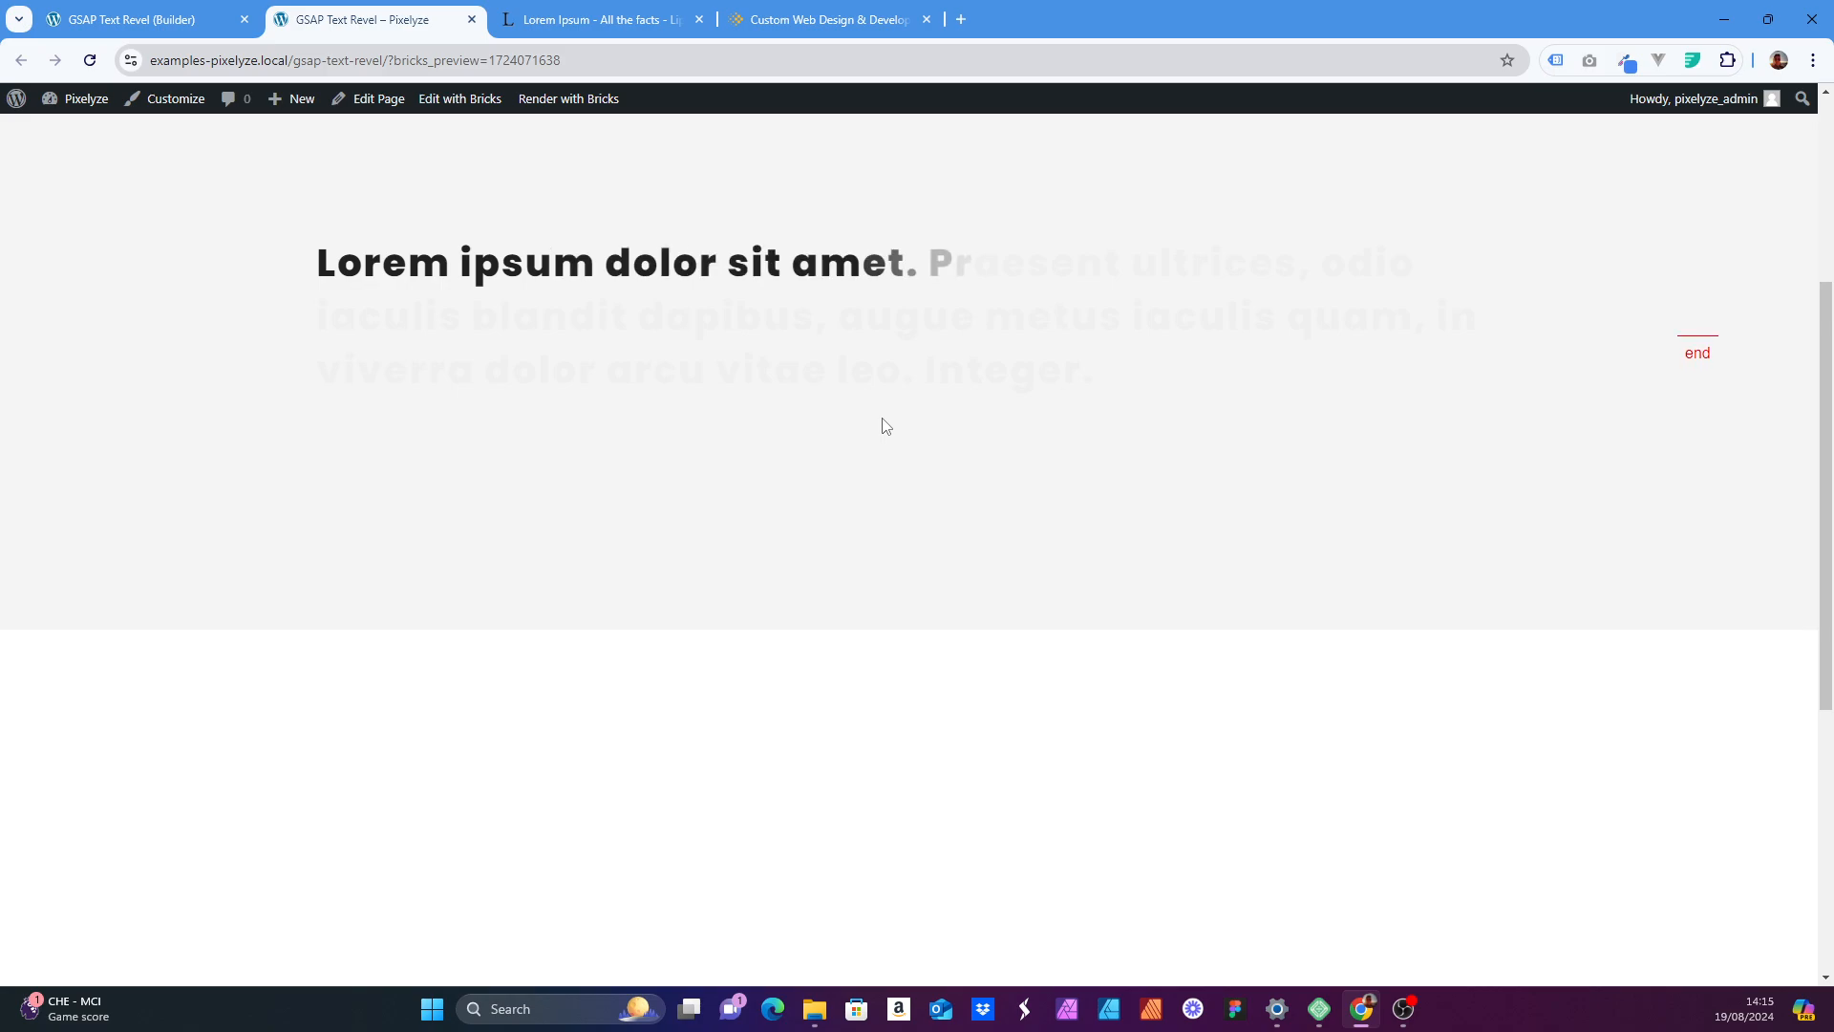
scroll(886, 426, "down", 5)
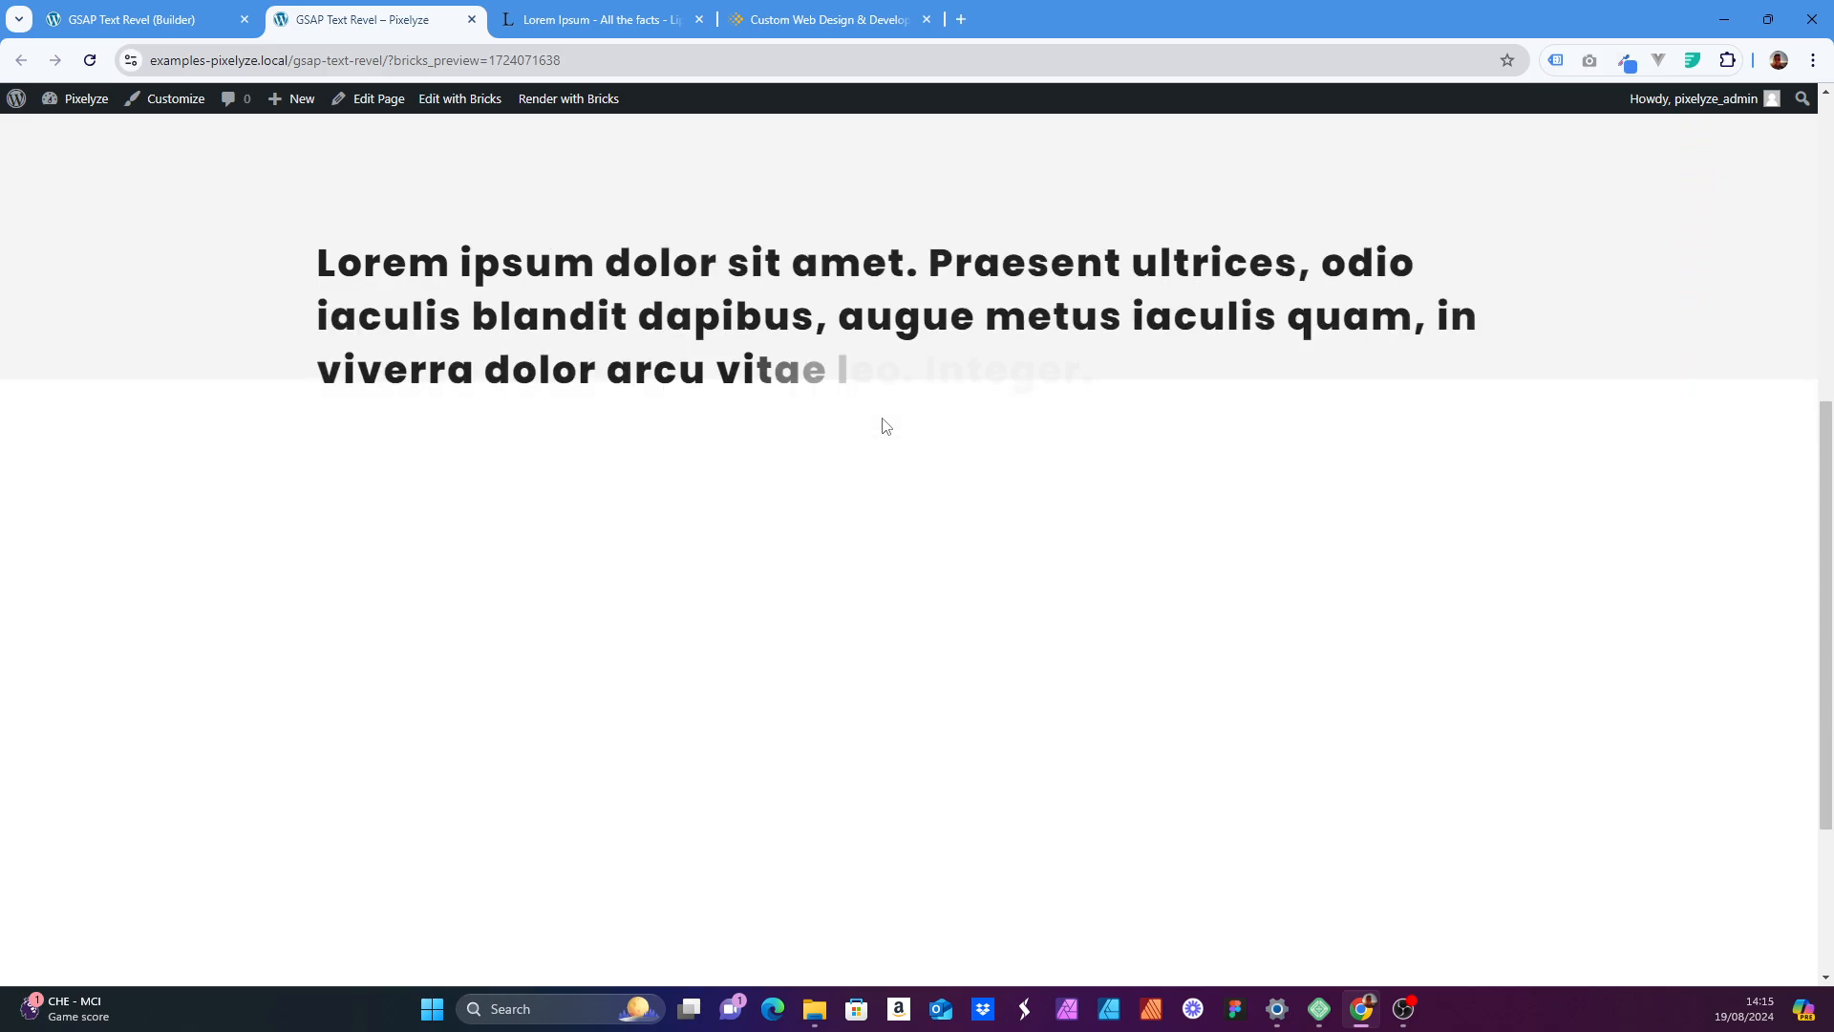
scroll(881, 422, "up", 5)
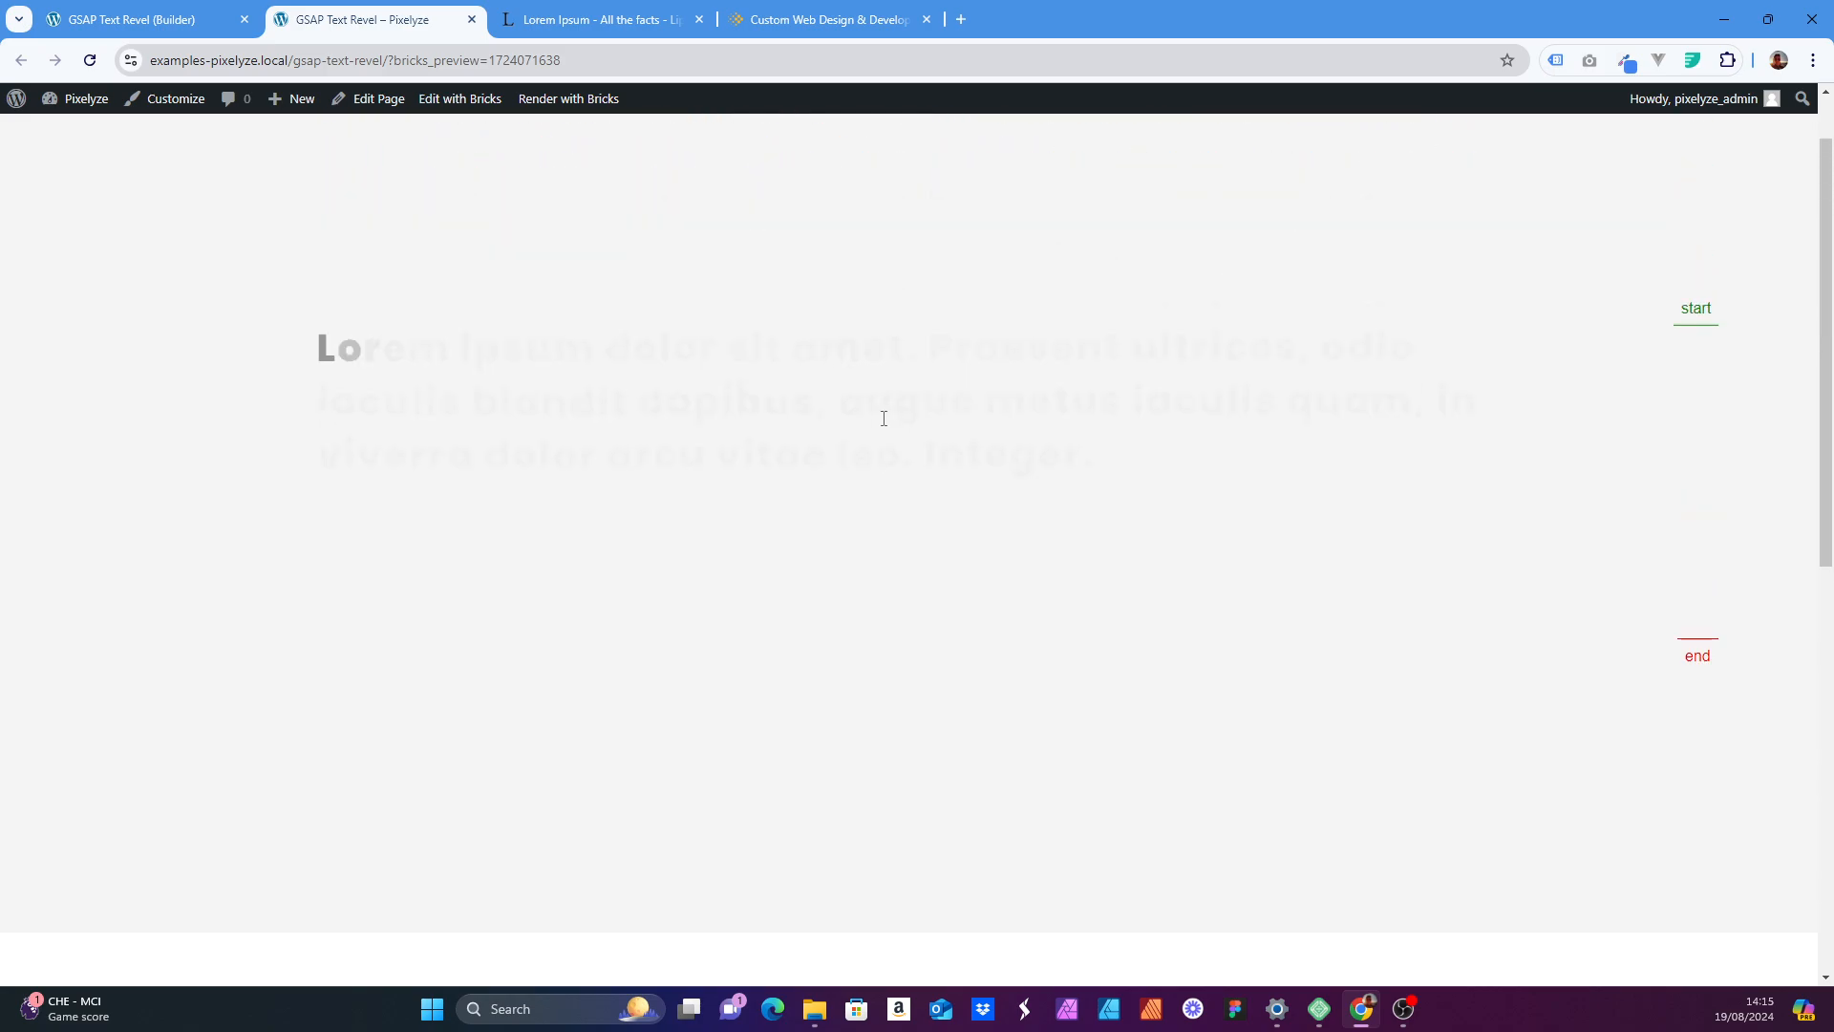
- Inspect the preview in the developer tools, examining the pin spacer, .pin-container and dark heading against the scroll markers
right_click(1213, 279)
left_click(1259, 688)
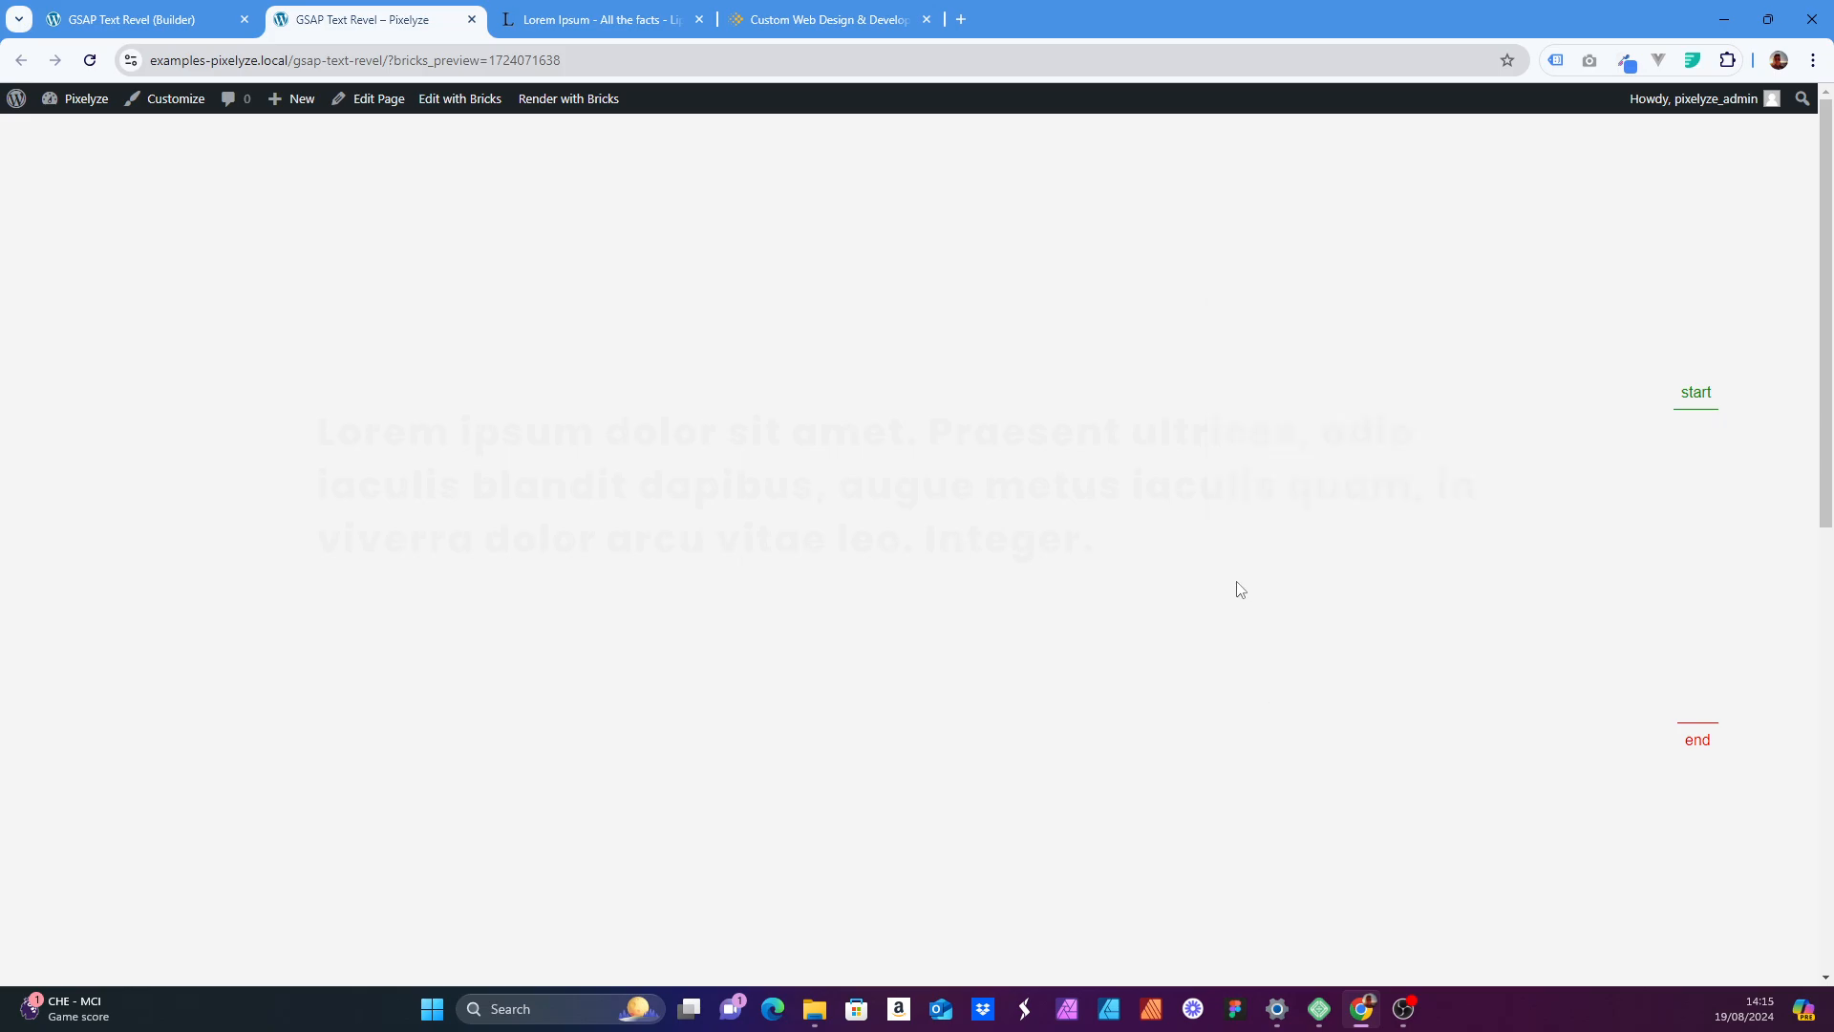
left_click_drag(728, 264, 1411, 262)
left_click(1425, 96)
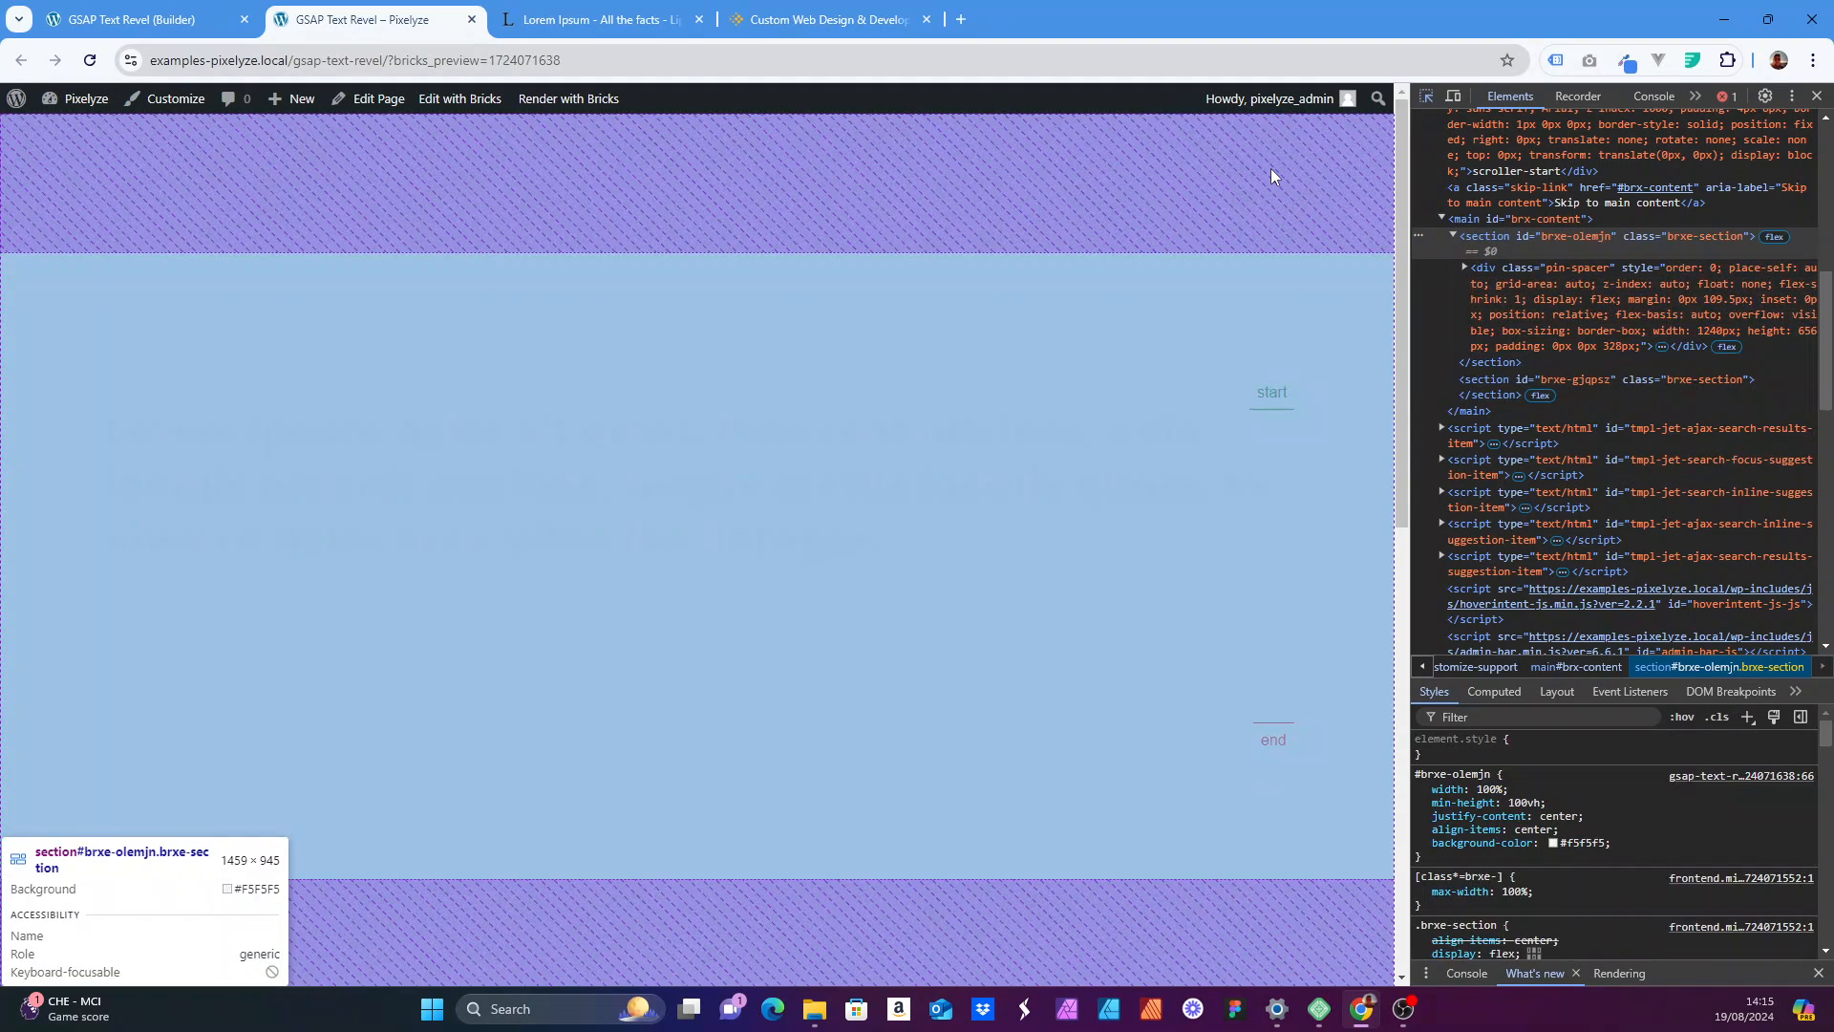
scroll(1271, 170, "down", 2)
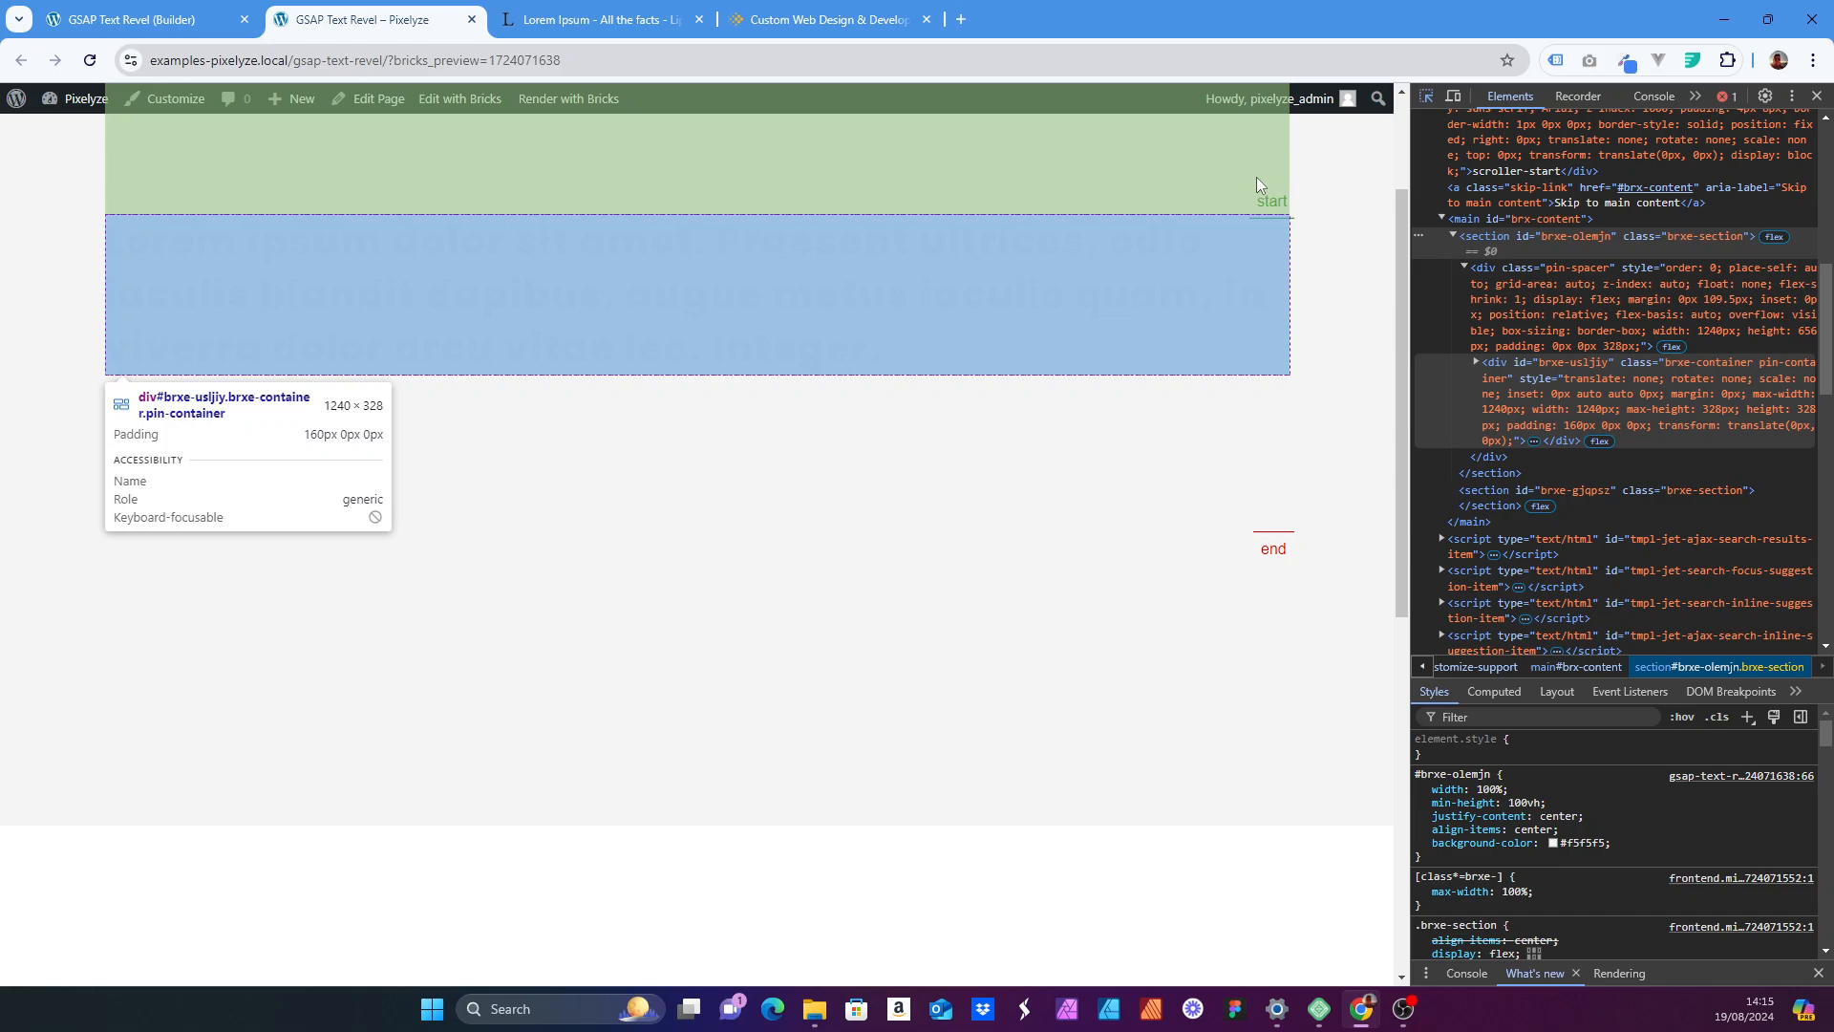
scroll(1259, 176, "up", 1)
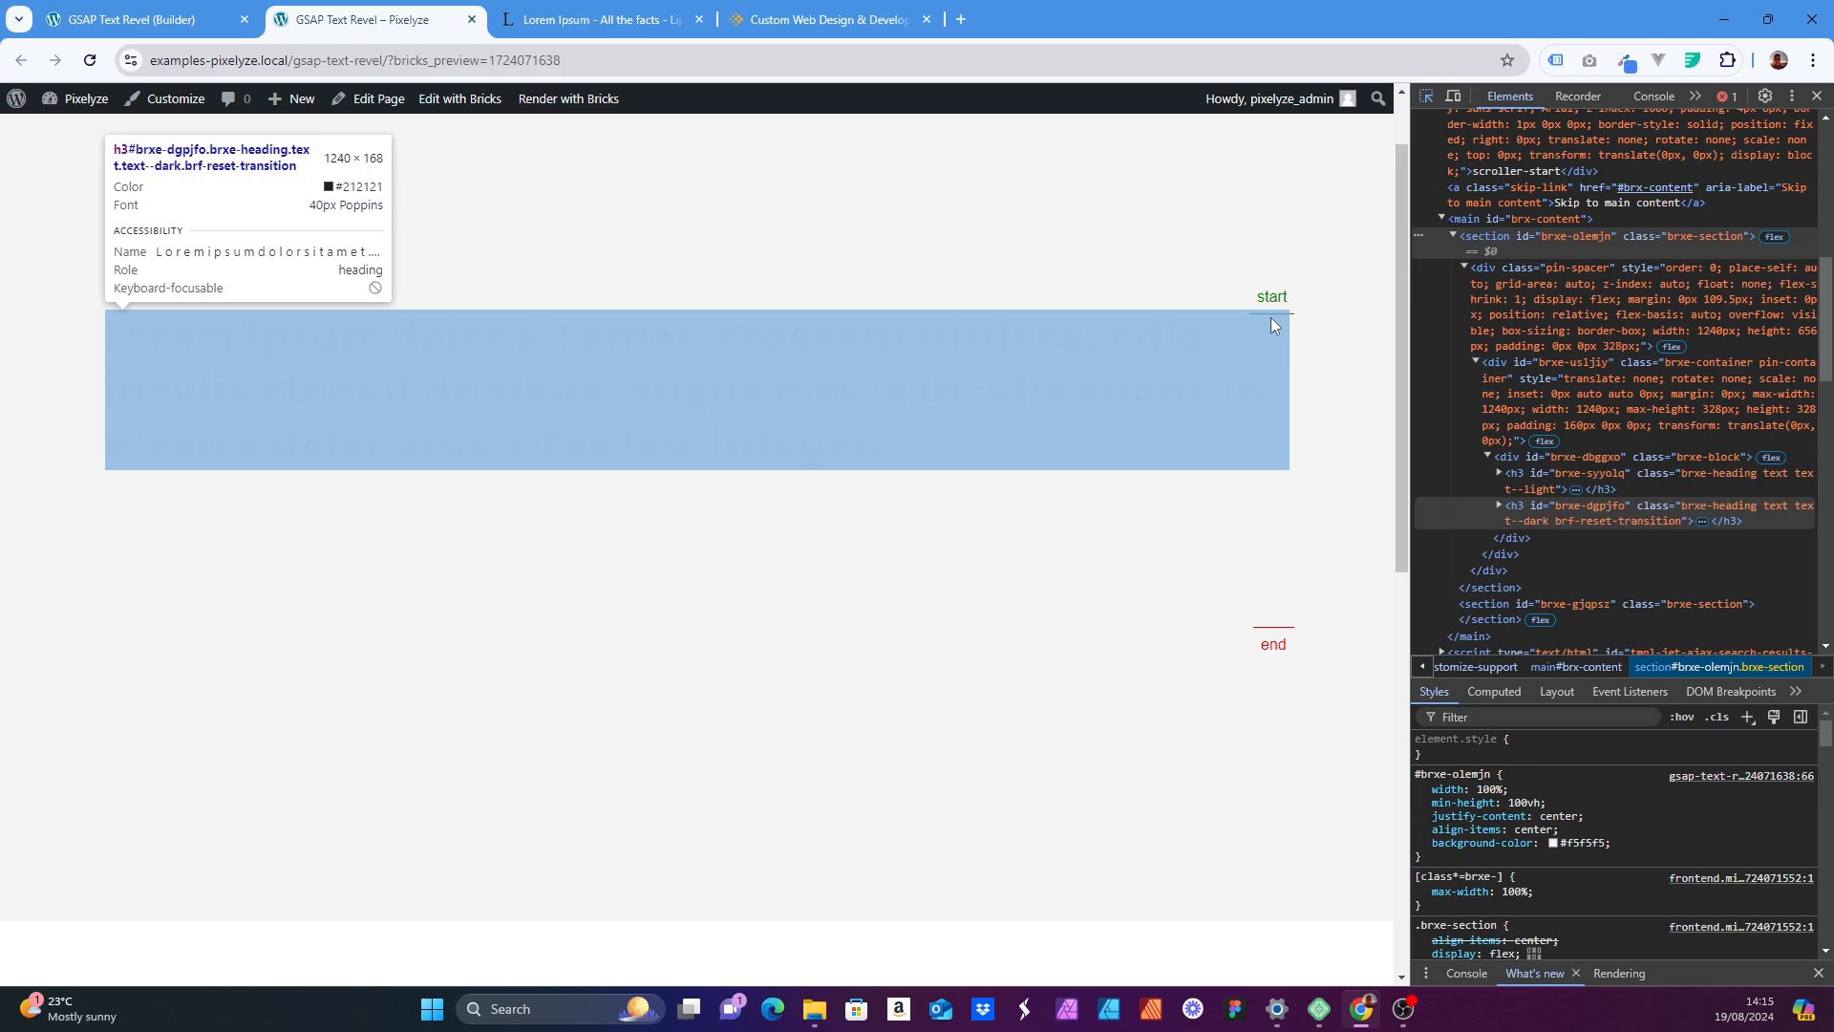
left_click(1270, 318)
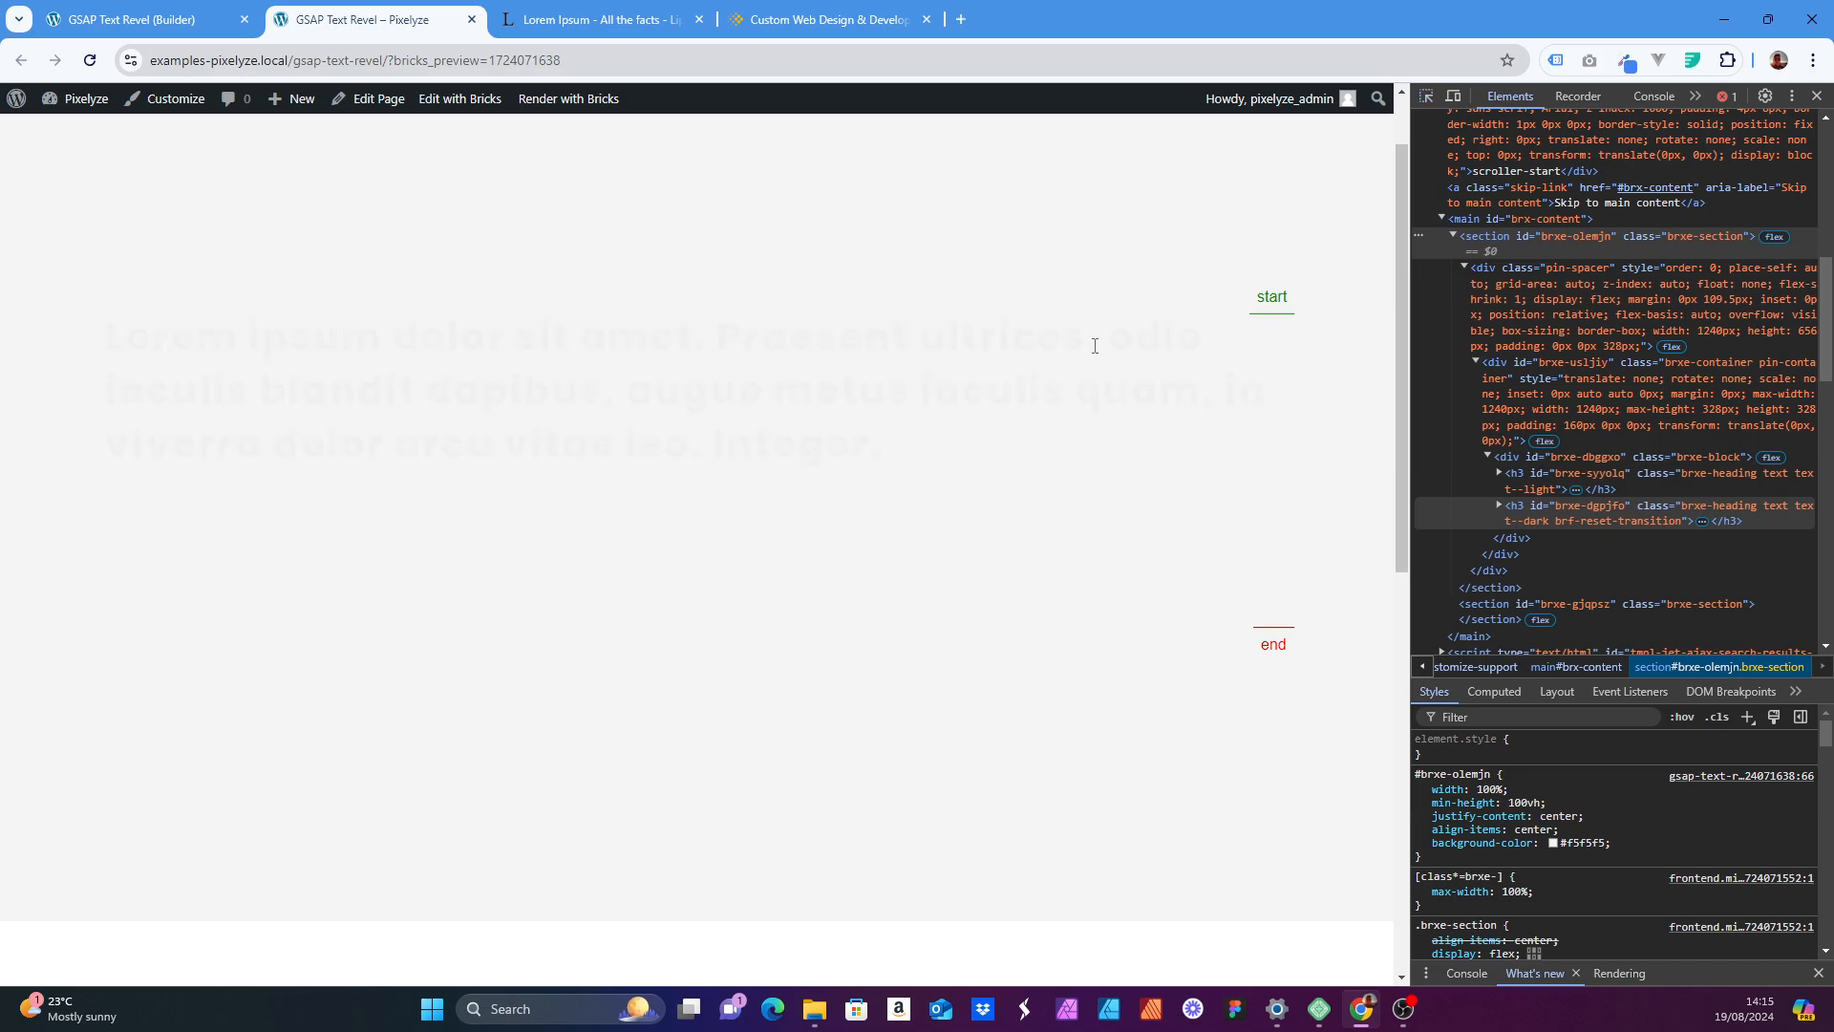
- Back in the builder, review the Dark-text timeline's trigger, scroll, scrub and pin settings and its .text--dark animation properties
left_click(206, 11)
scroll(514, 725, "up", 5)
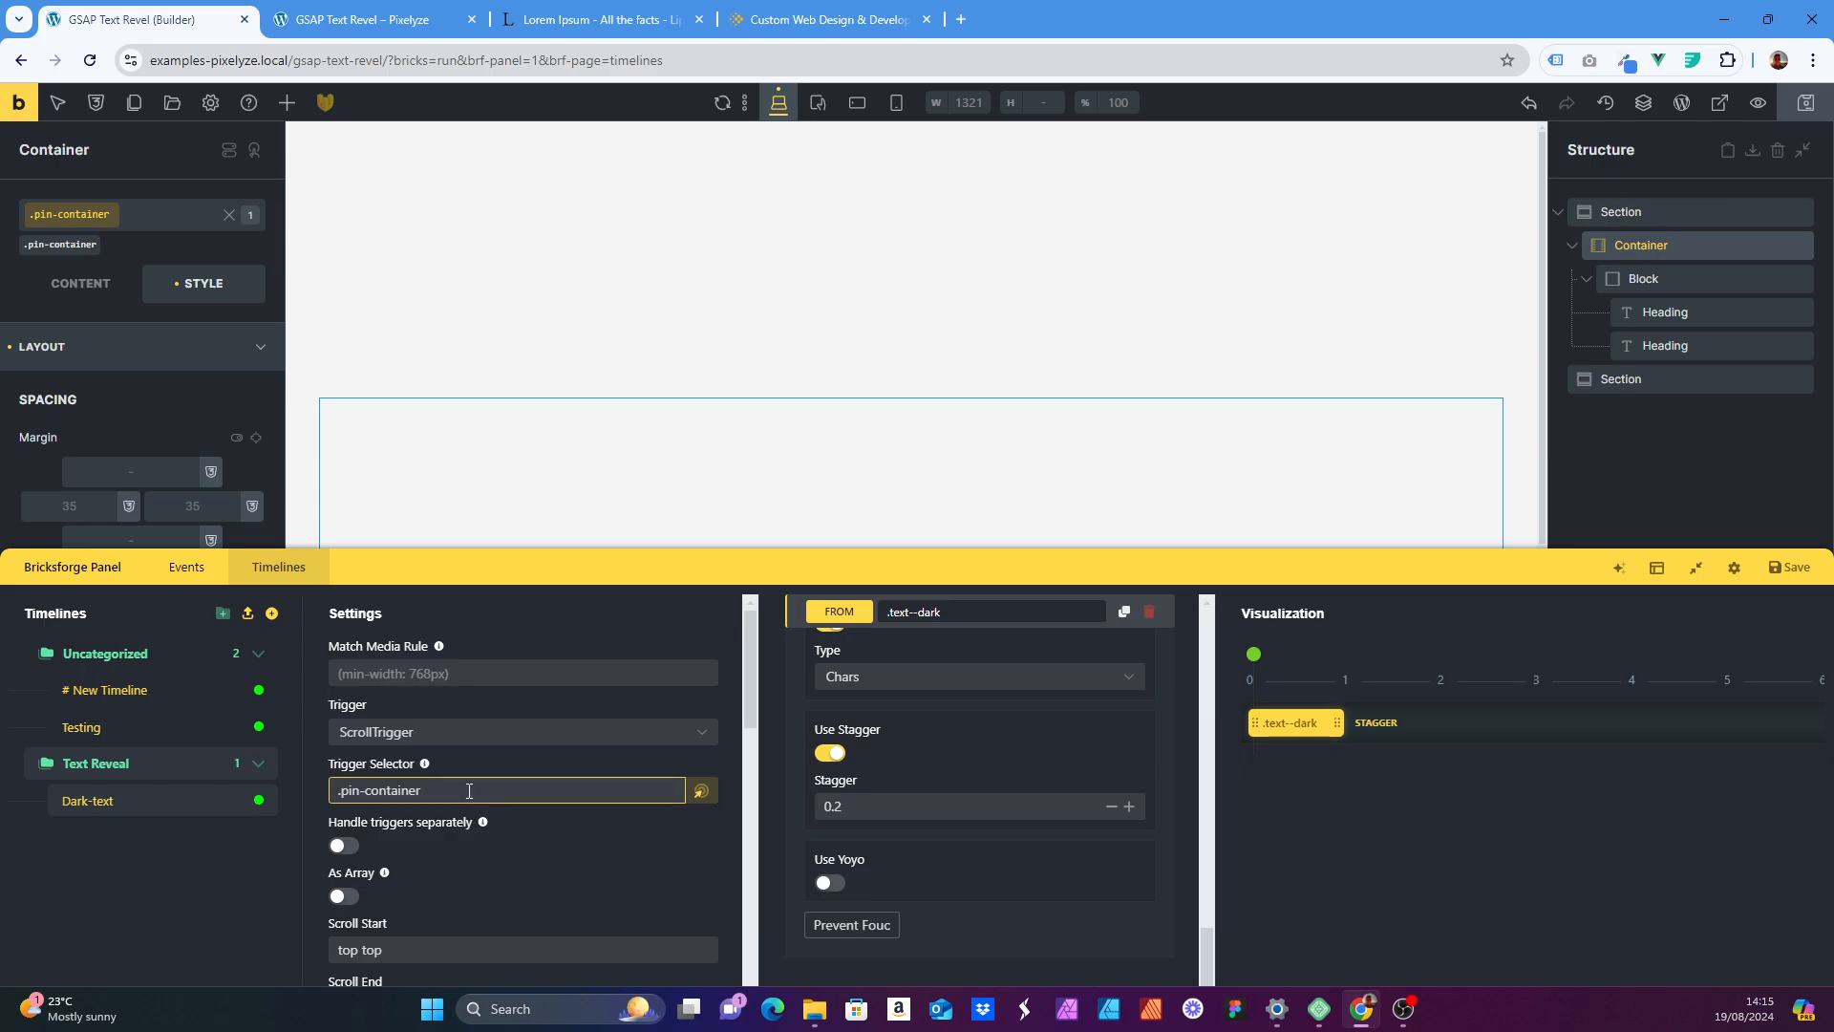
scroll(507, 727, "down", 4)
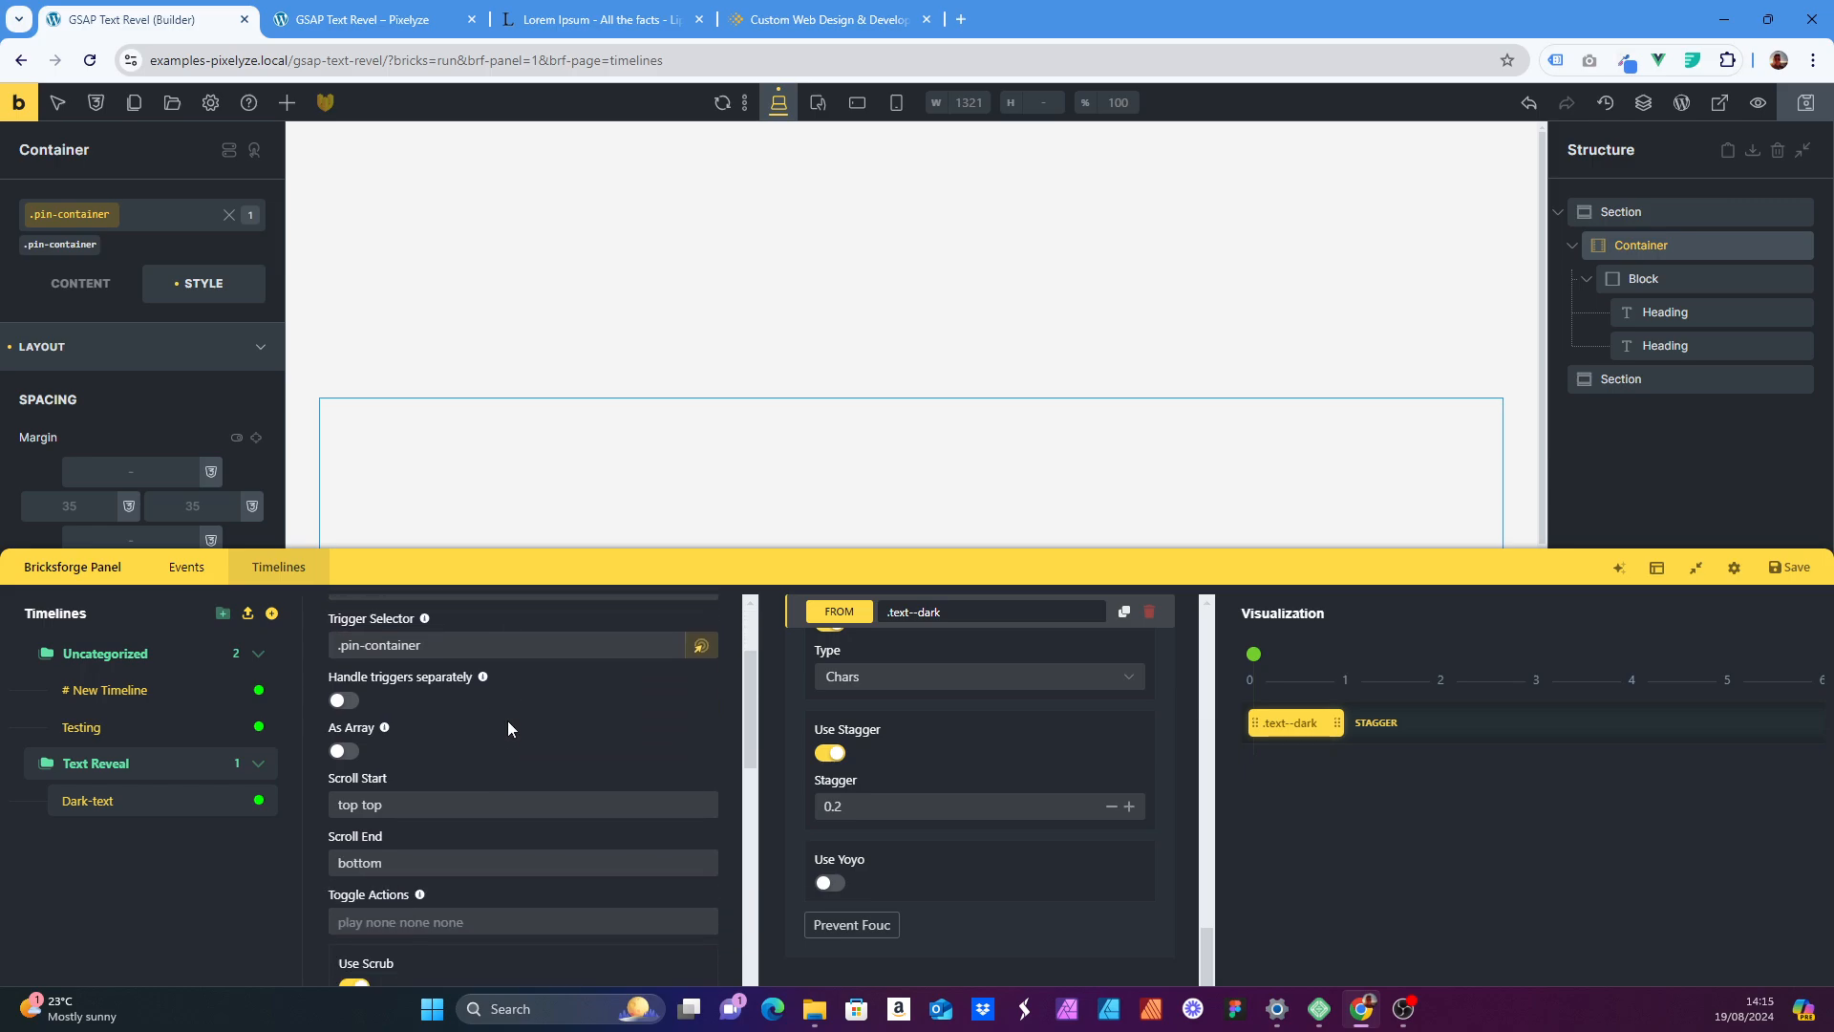
scroll(507, 720, "down", 8)
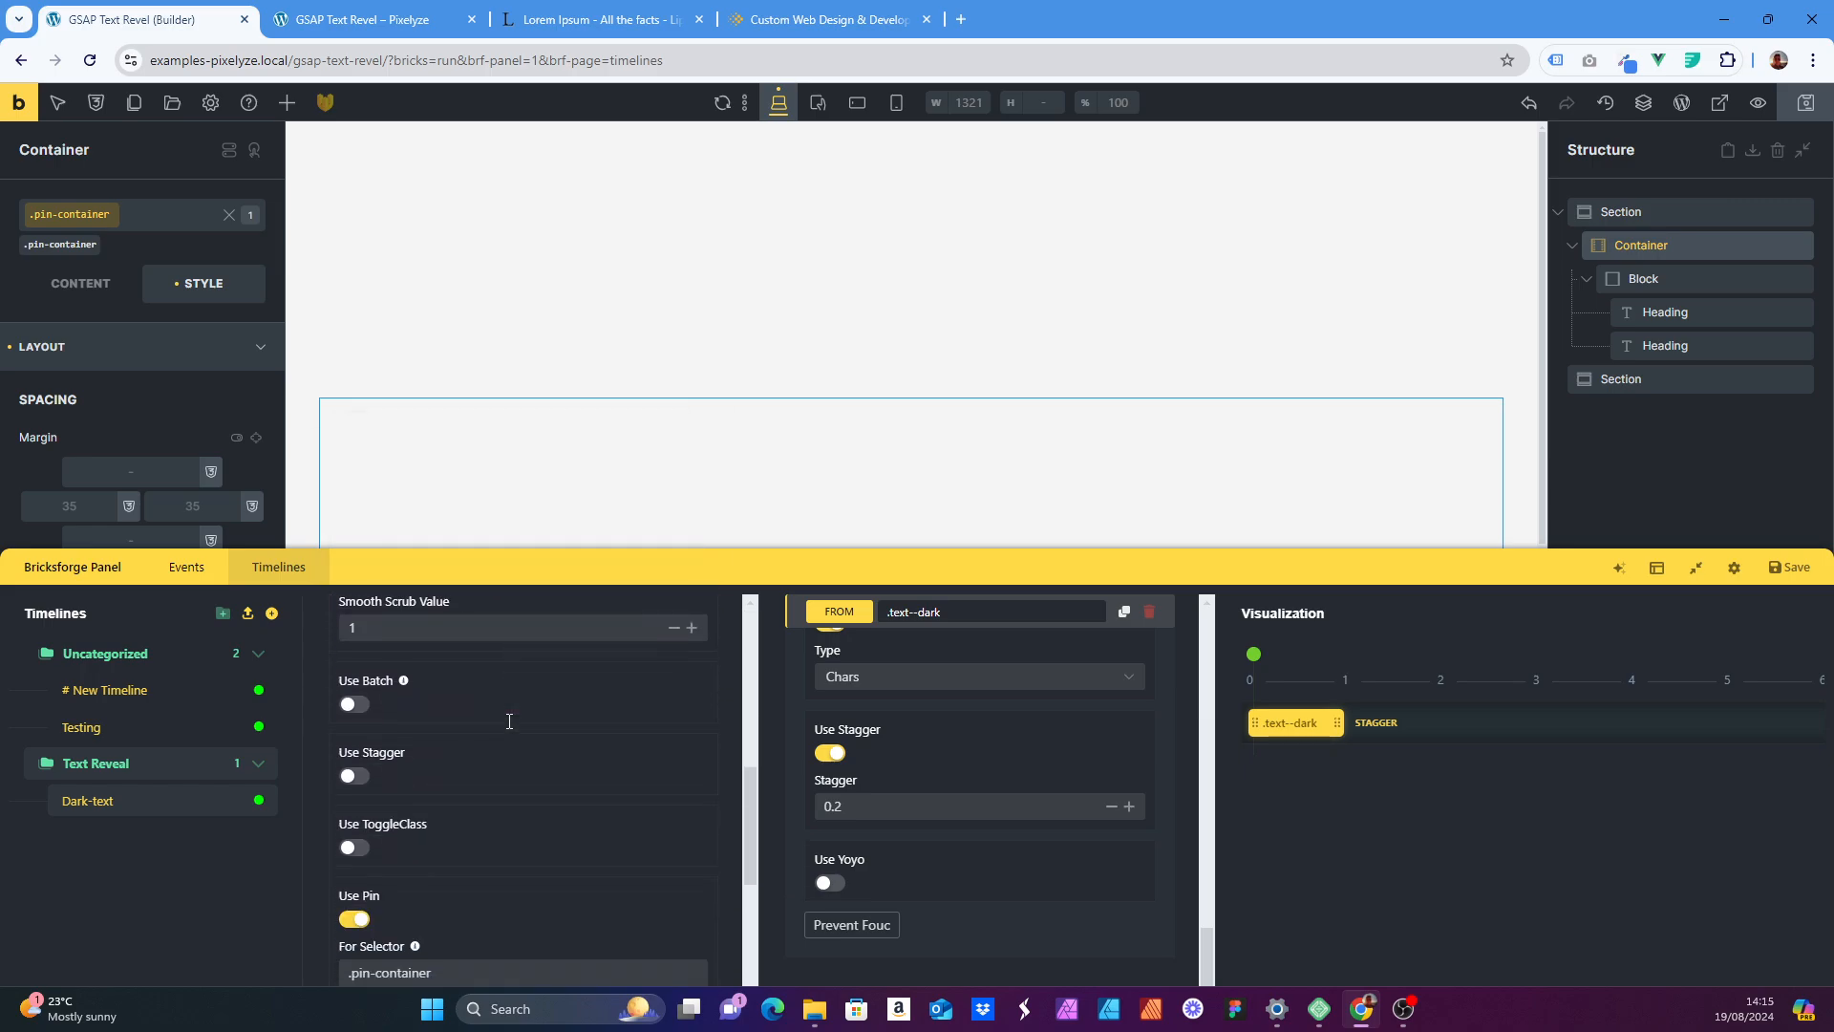
scroll(507, 720, "down", 2)
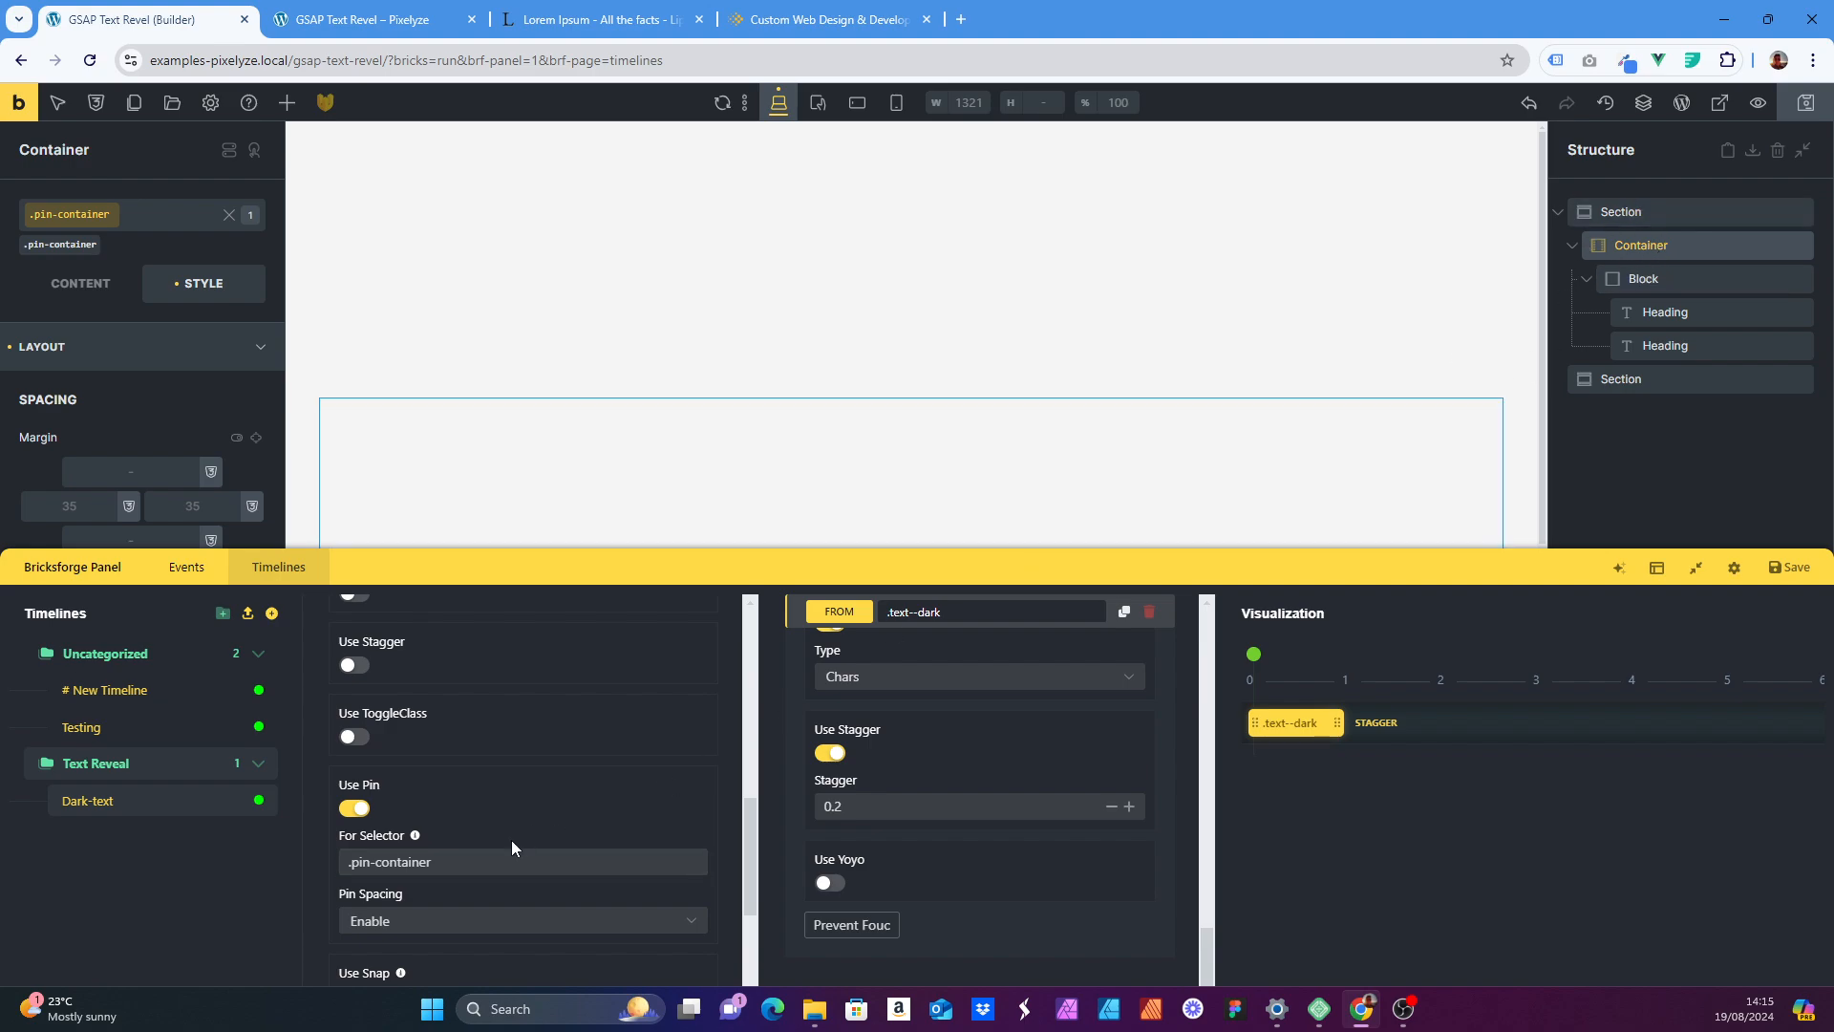
scroll(510, 839, "up", 14)
scroll(510, 839, "up", 1)
scroll(995, 696, "down", 5)
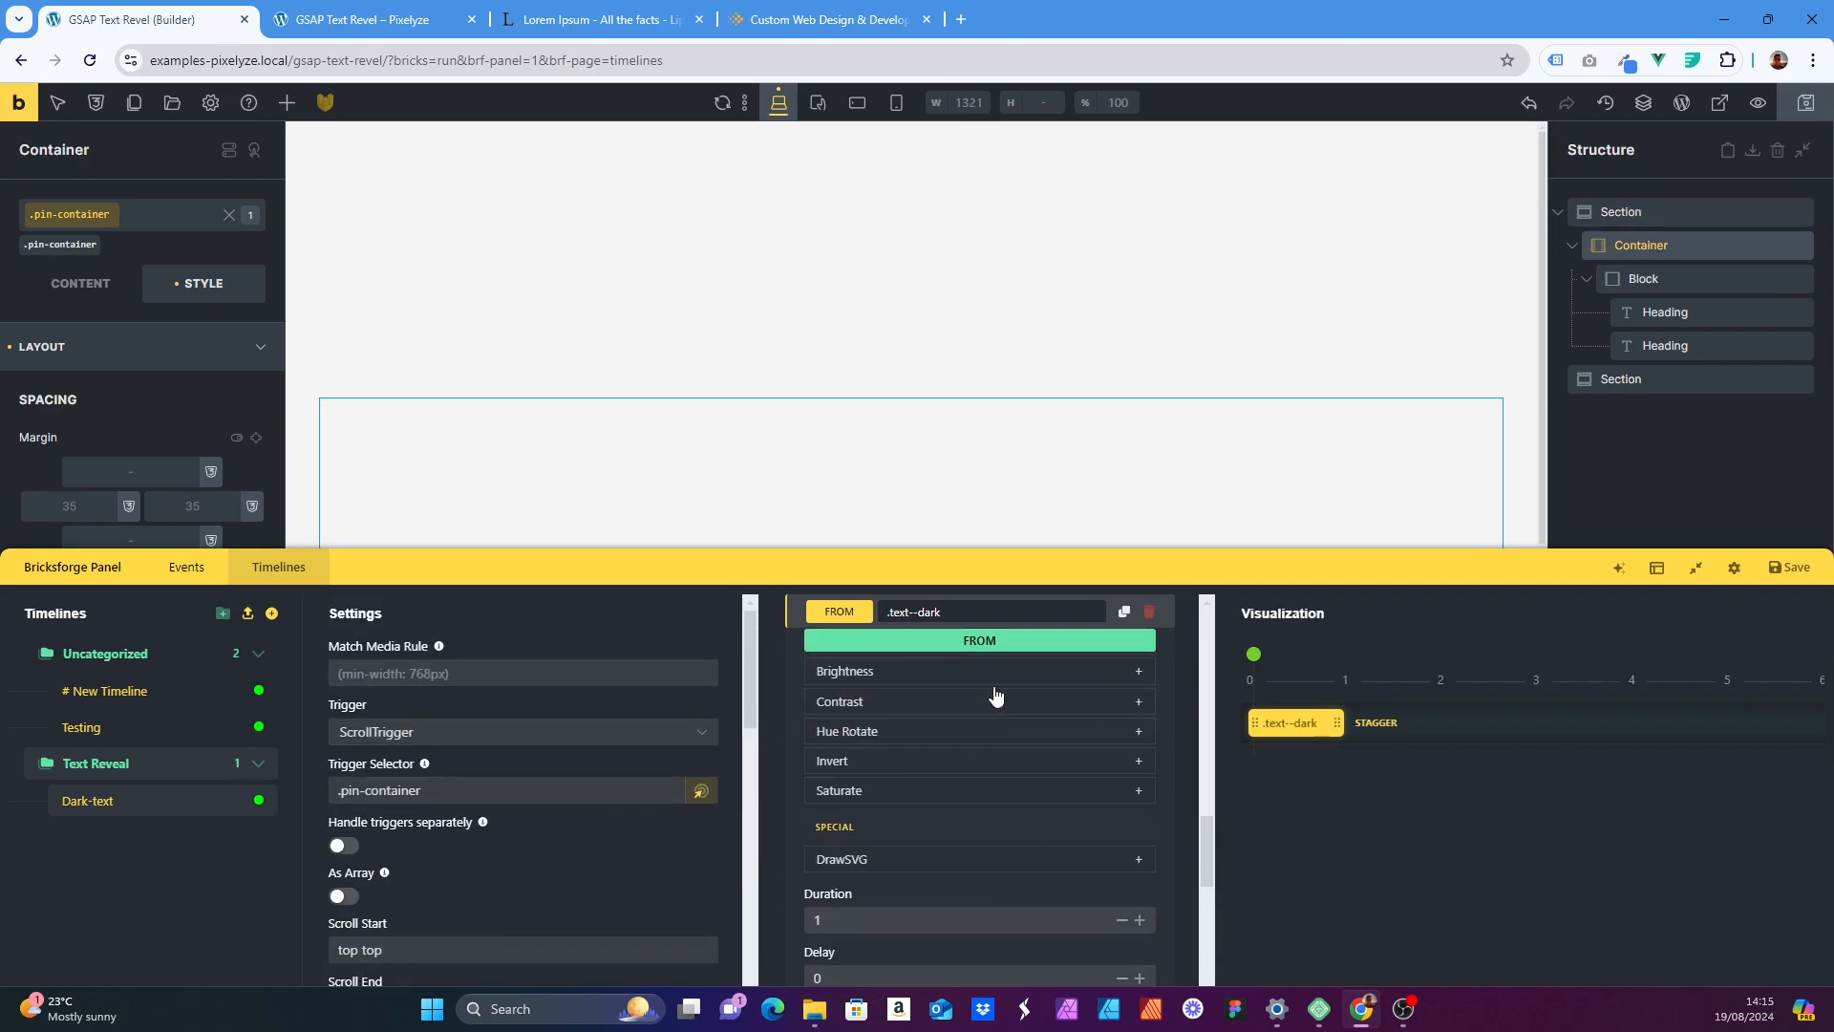
scroll(995, 694, "up", 5)
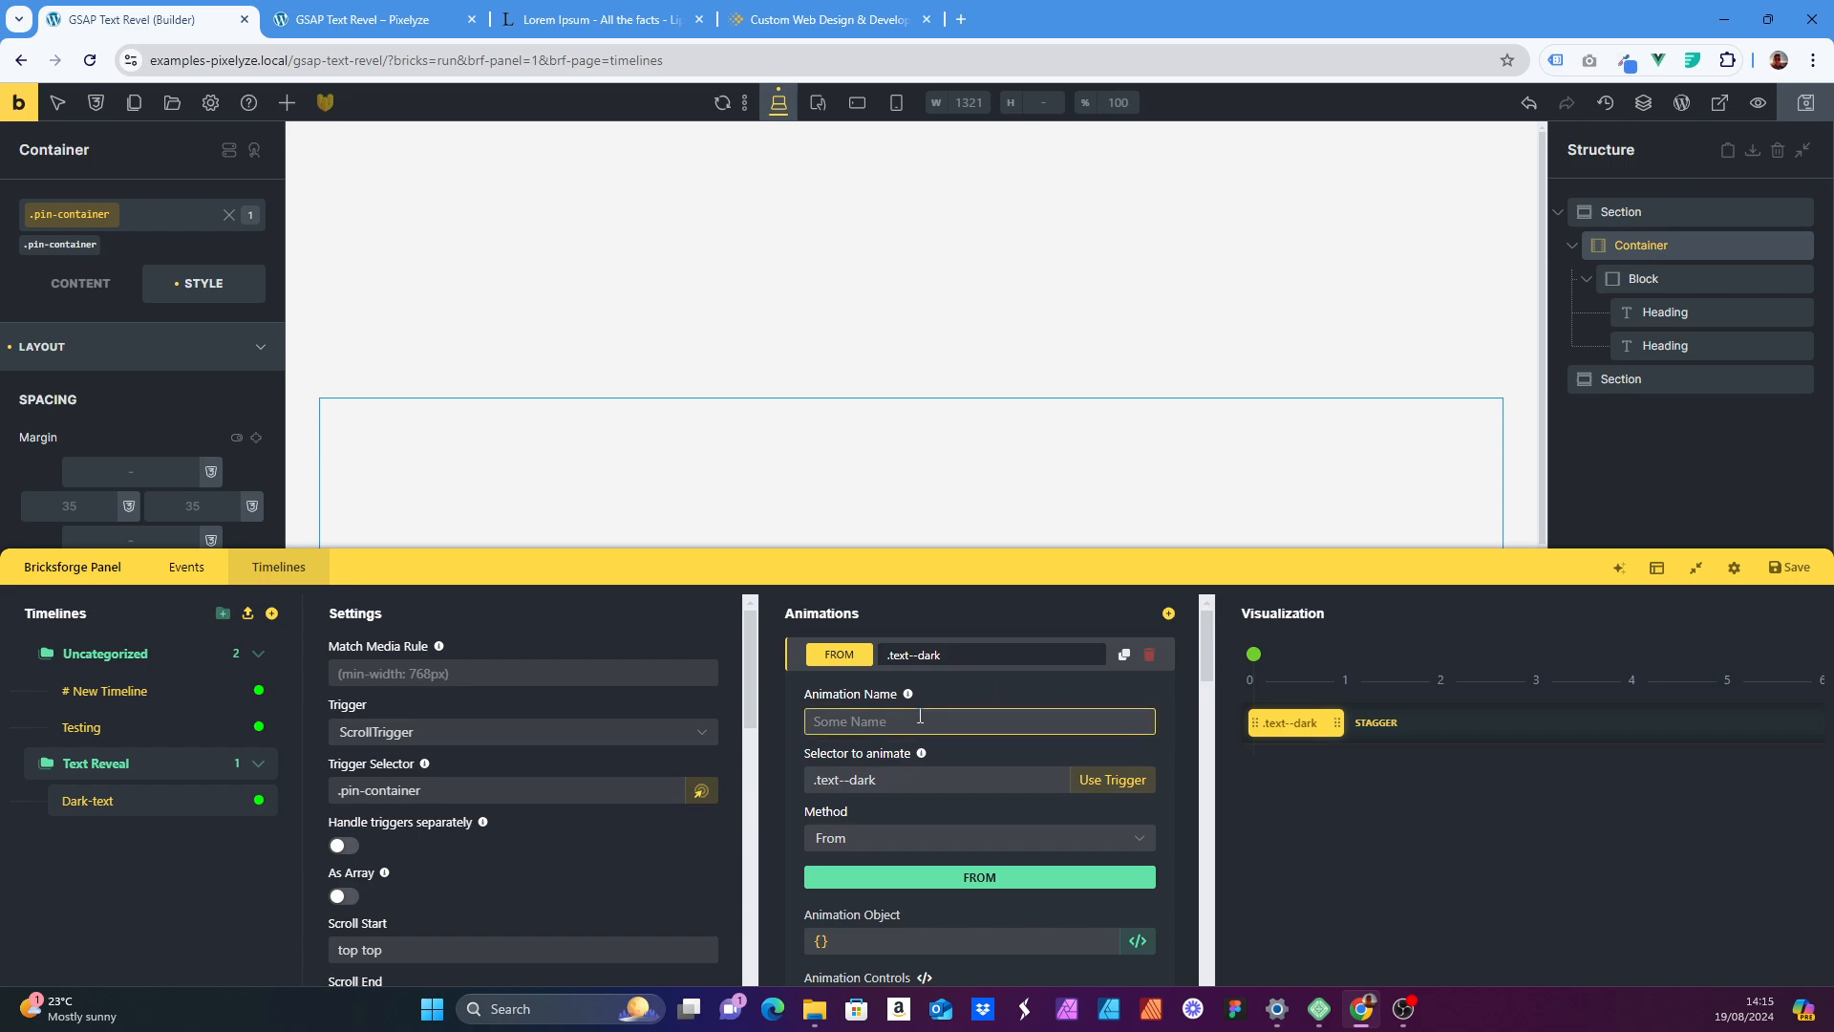
scroll(964, 695, "down", 2)
scroll(885, 701, "up", 2)
scroll(883, 700, "down", 6)
scroll(882, 700, "down", 6)
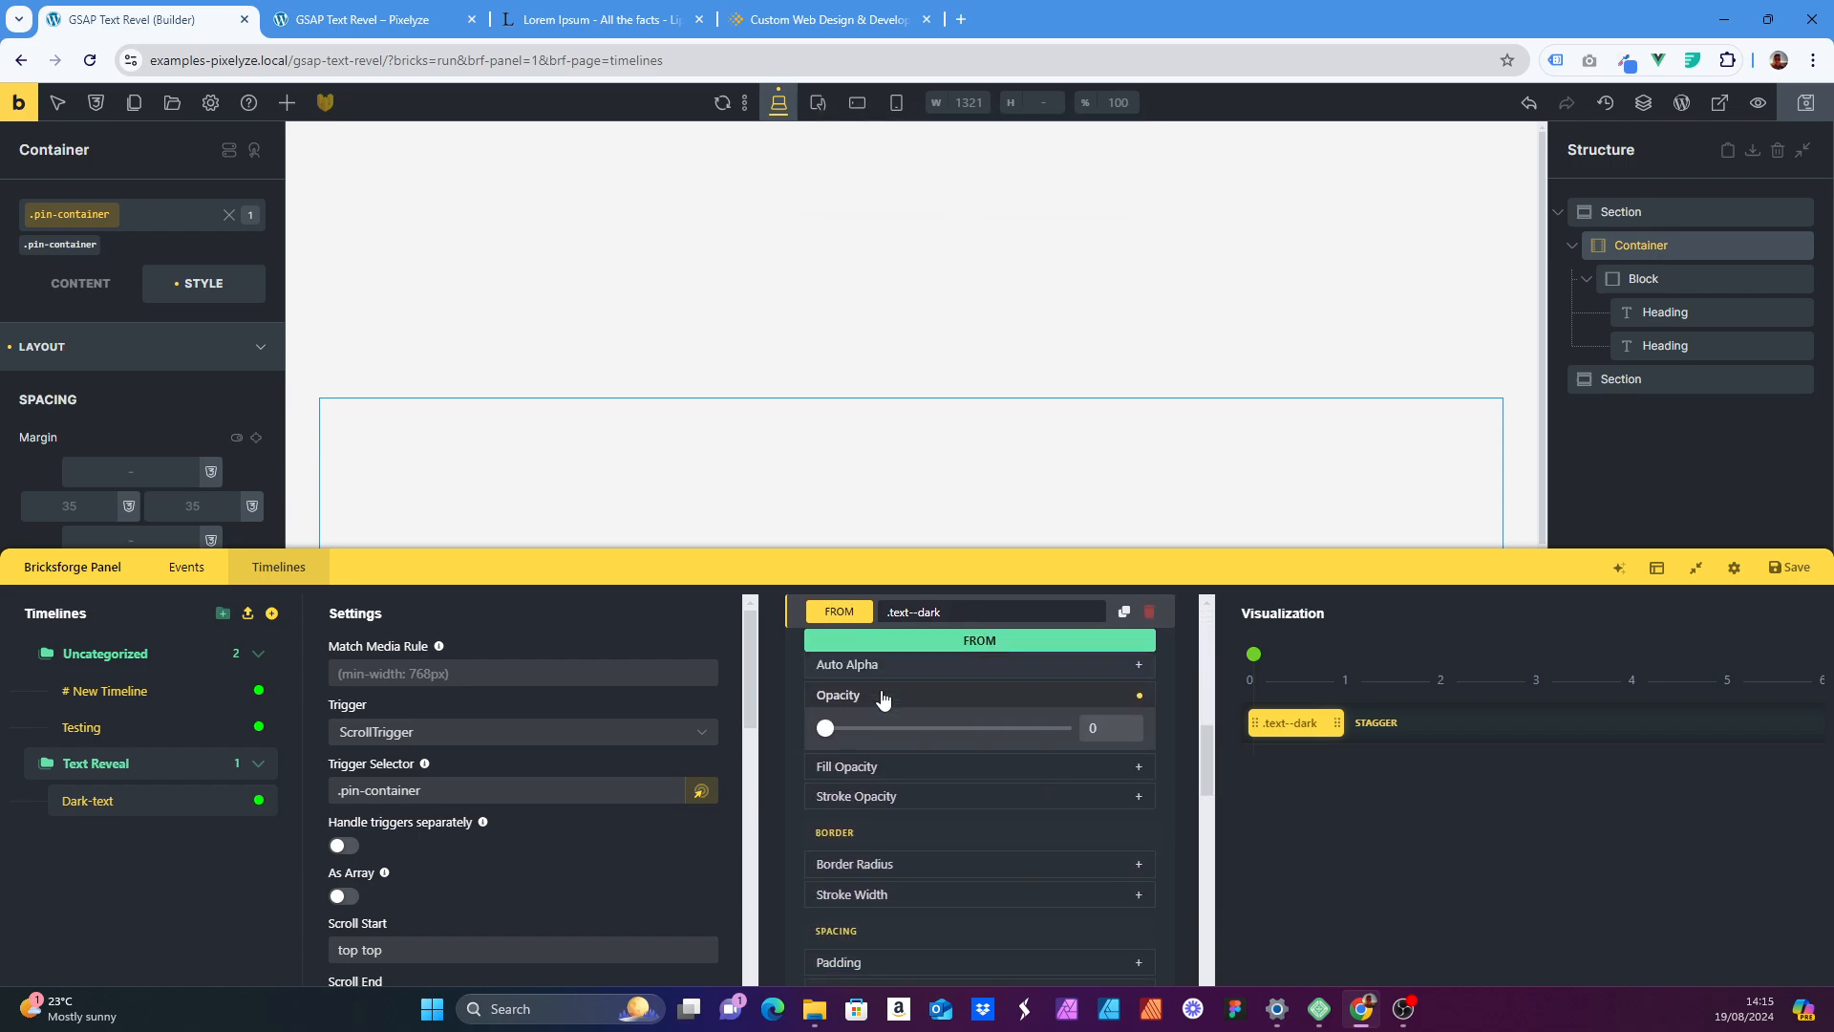
scroll(454, 822, "down", 1)
scroll(455, 795, "down", 1)
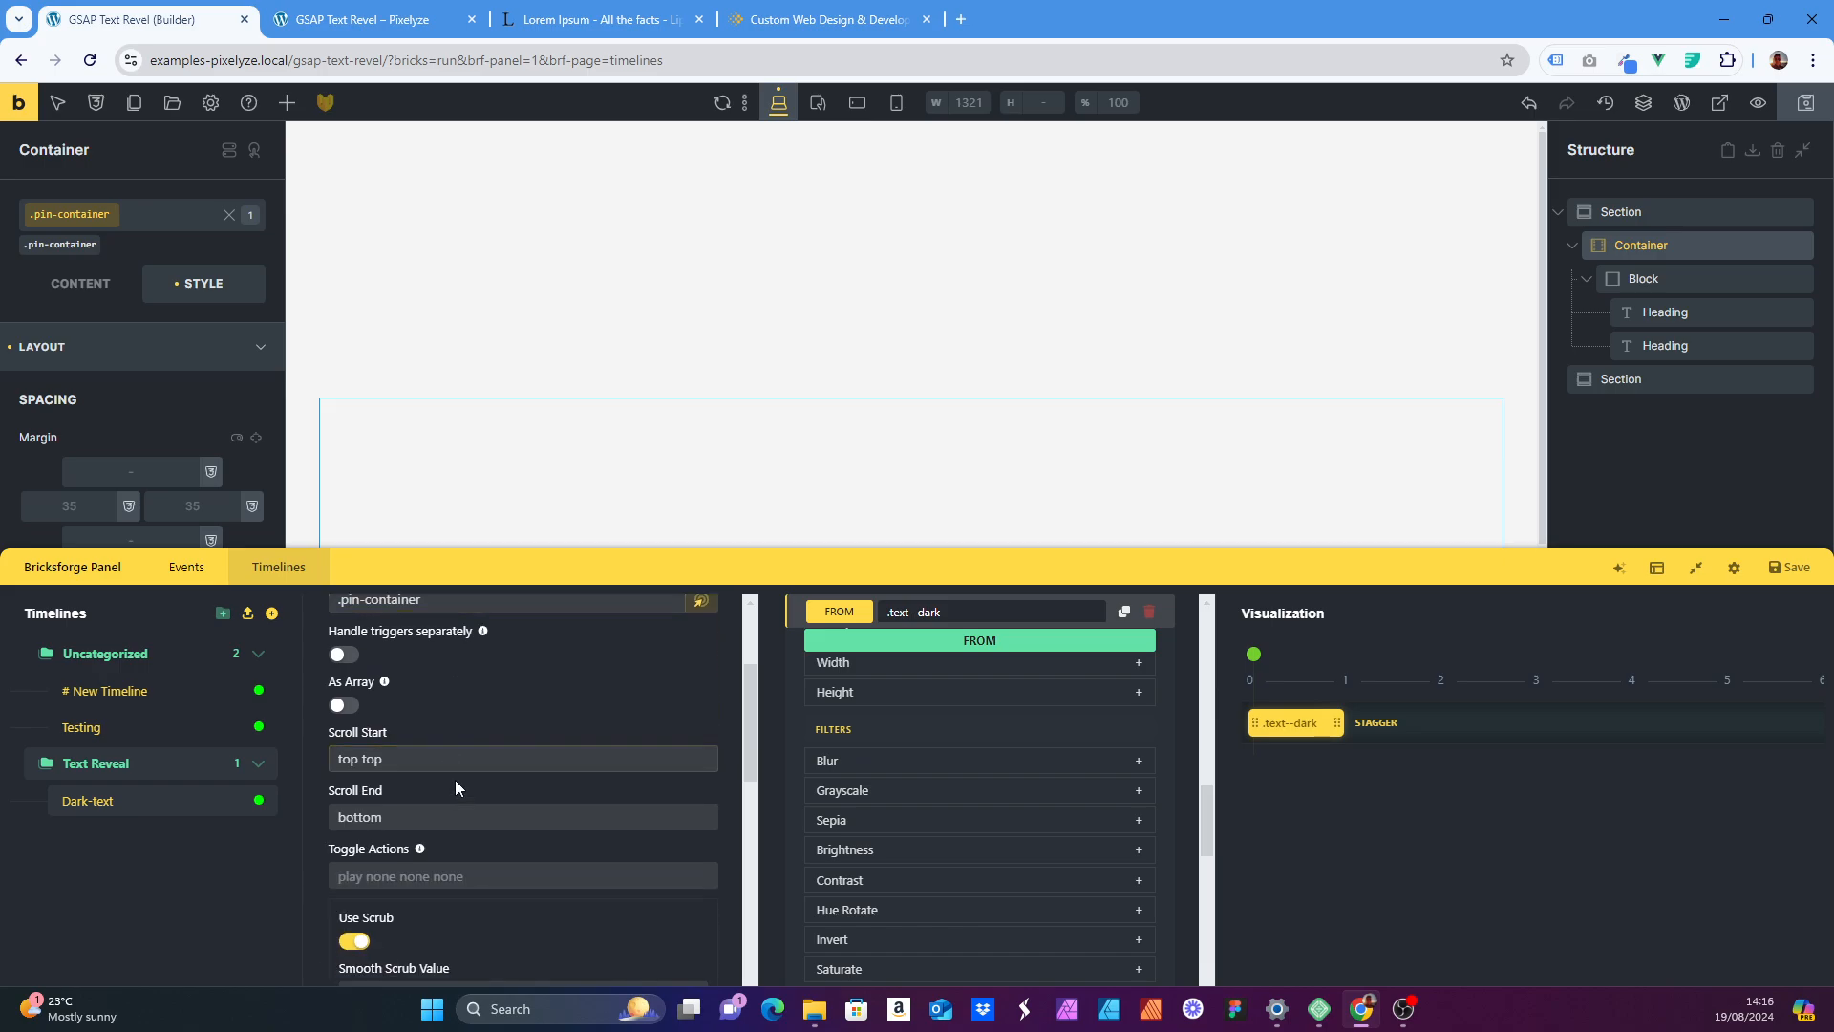
- Clear the Dark-text timeline's scroll end value and save the timeline and page
left_click(453, 754)
scroll(452, 753, "down", 1)
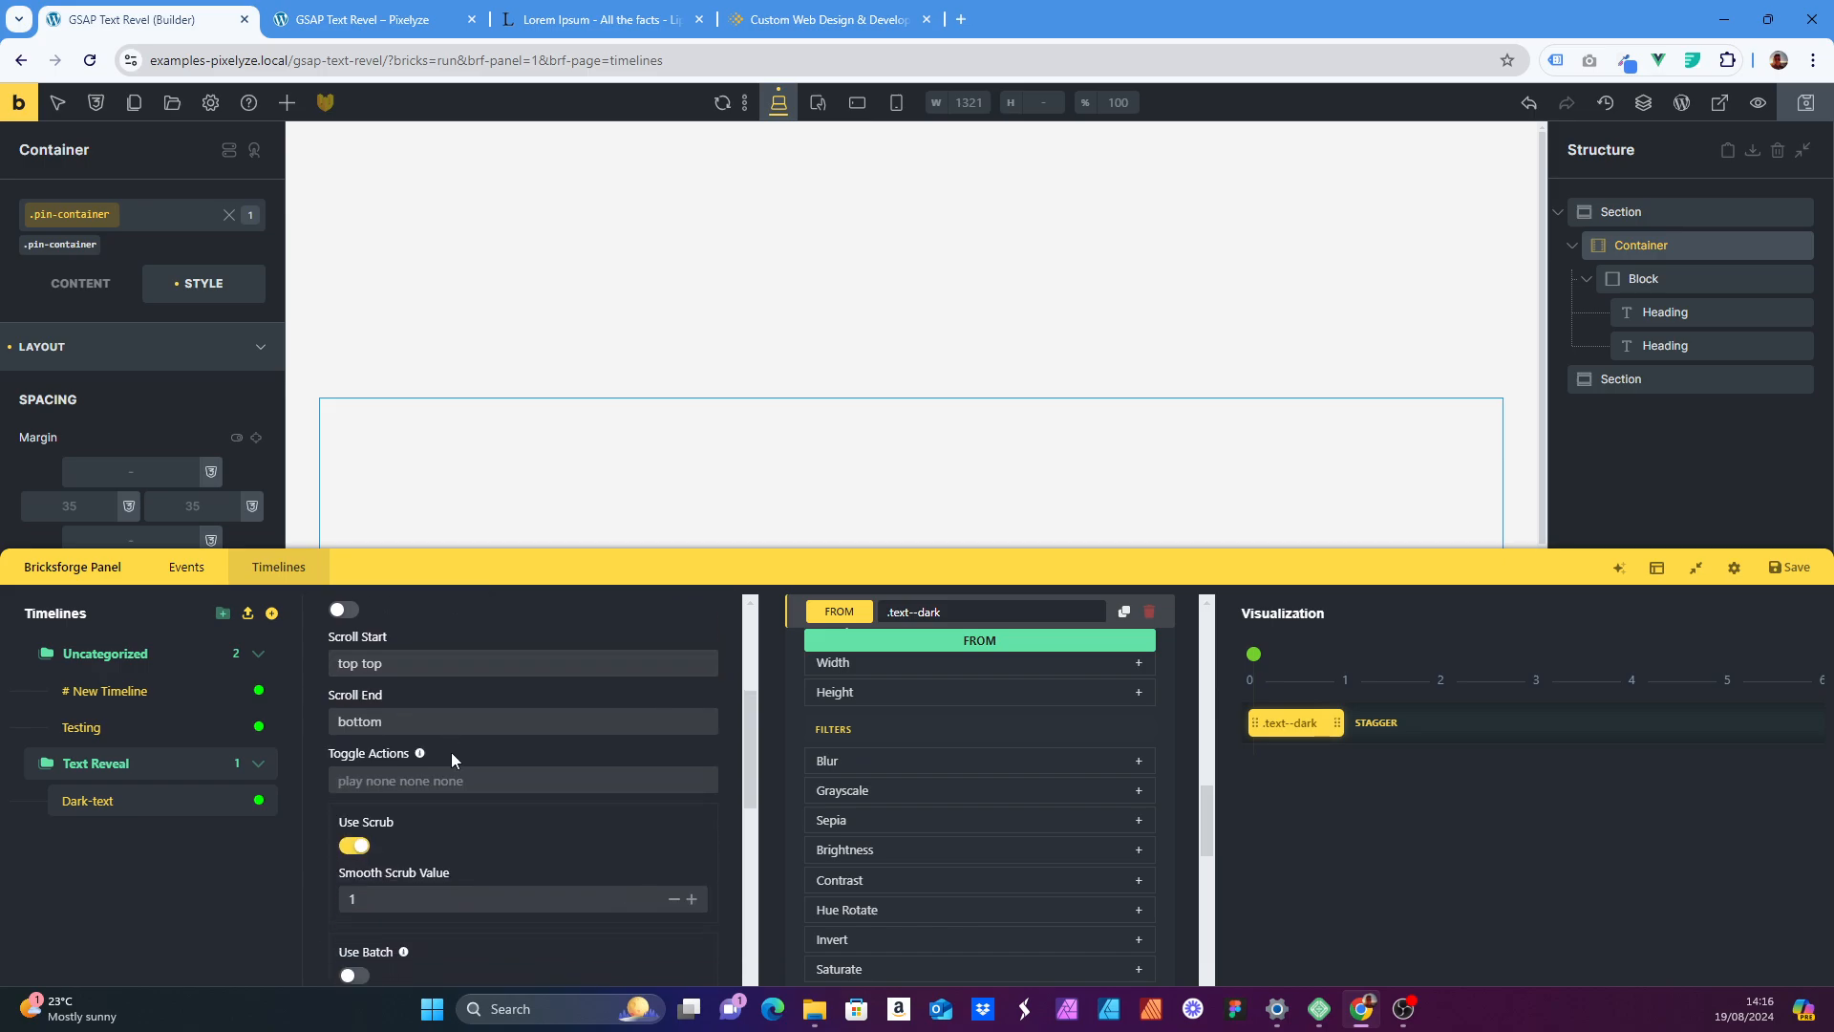
left_click(438, 664)
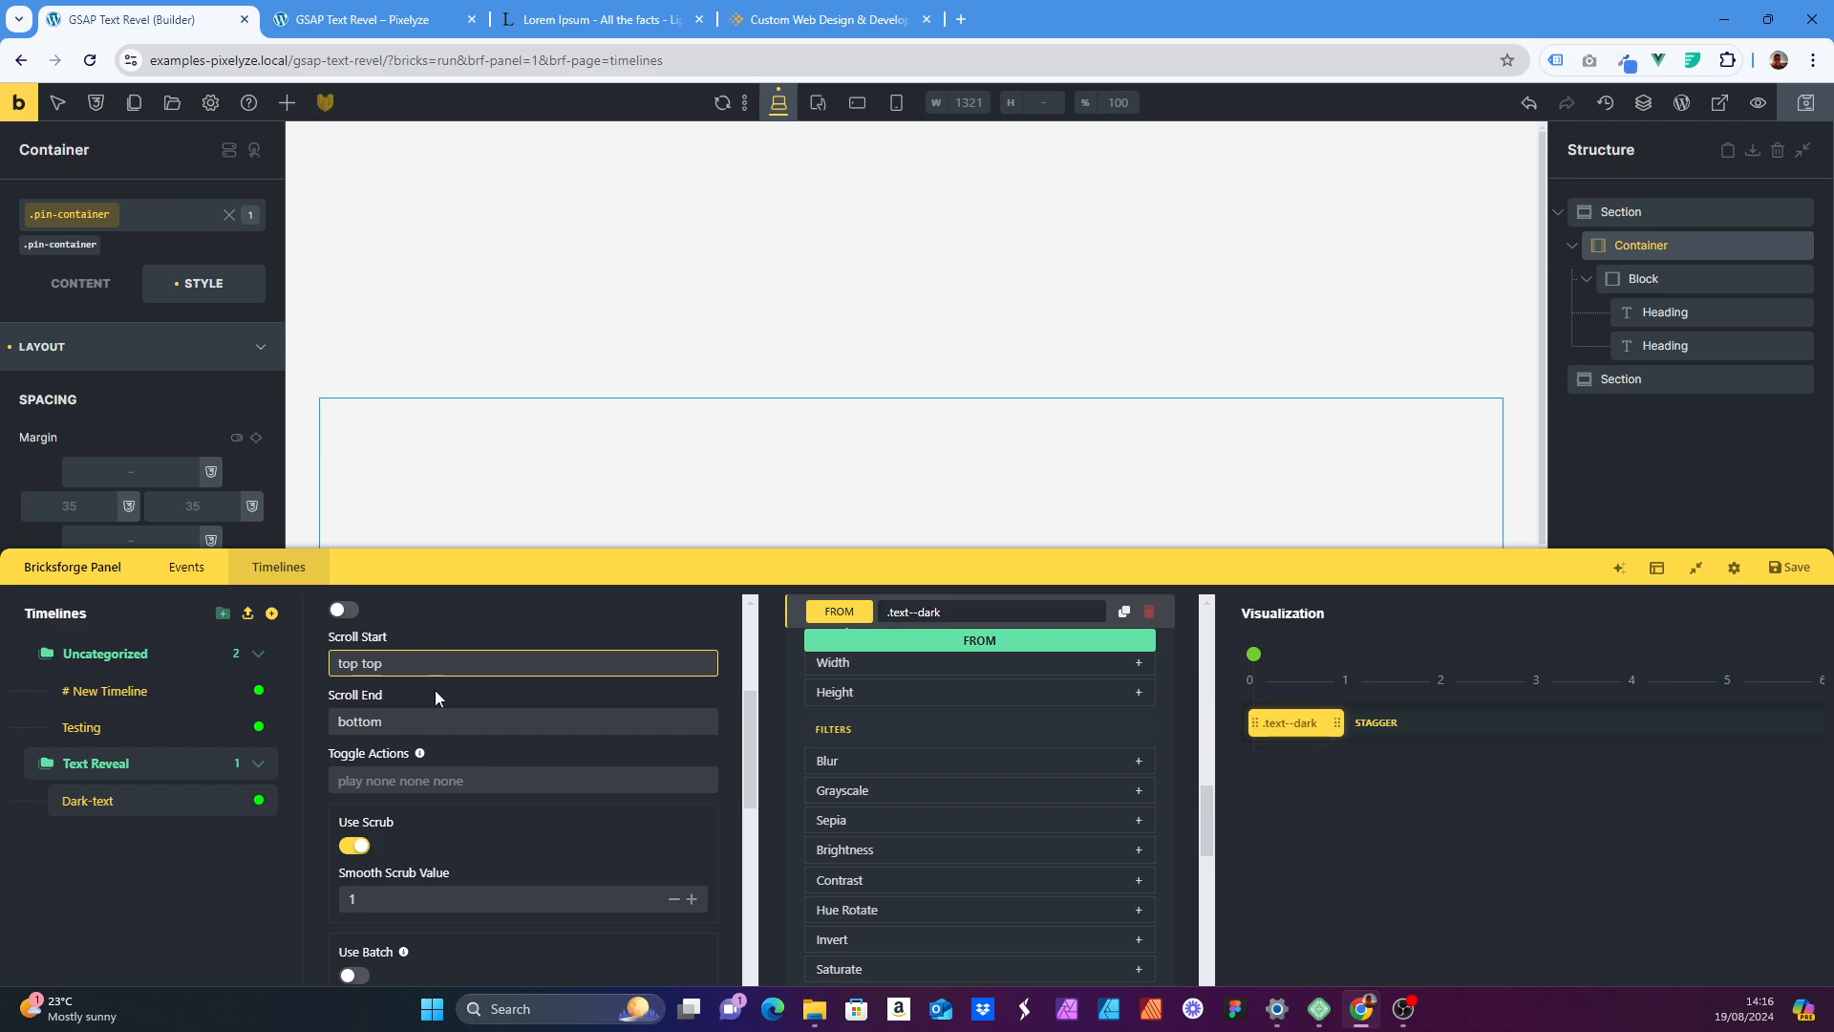
left_click(428, 723)
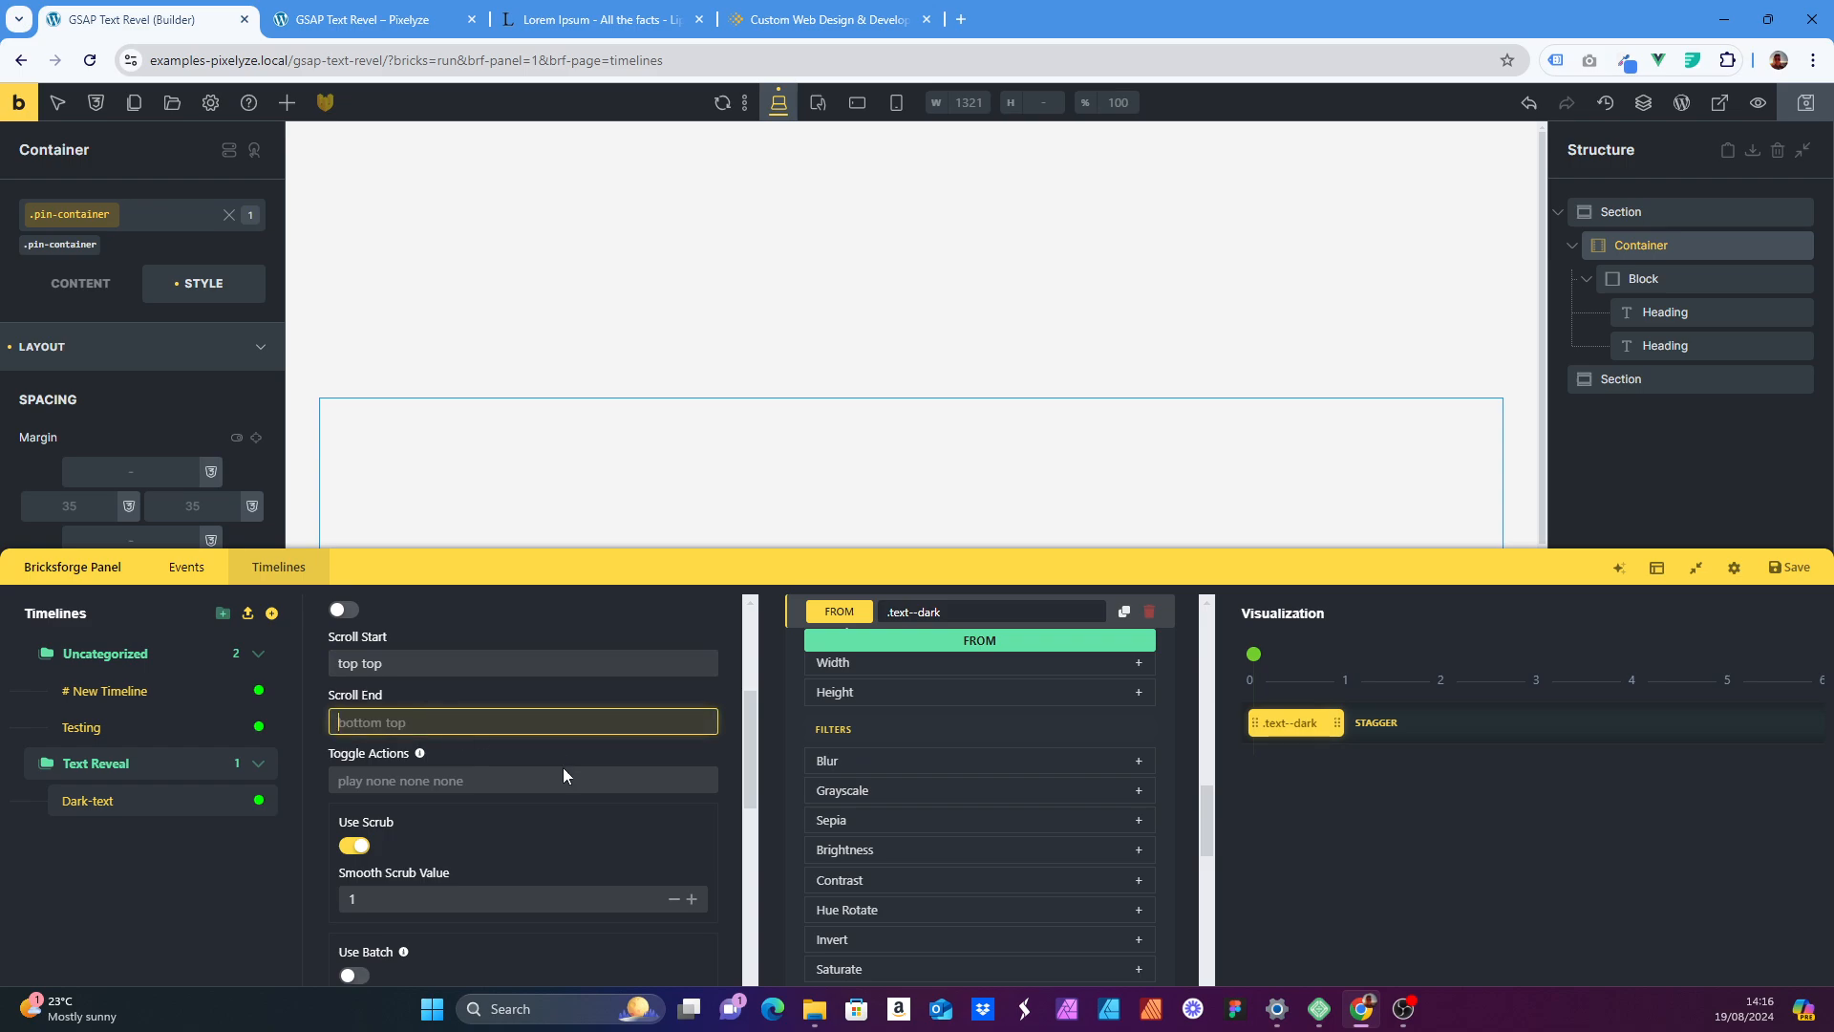
scroll(564, 800, "down", 5)
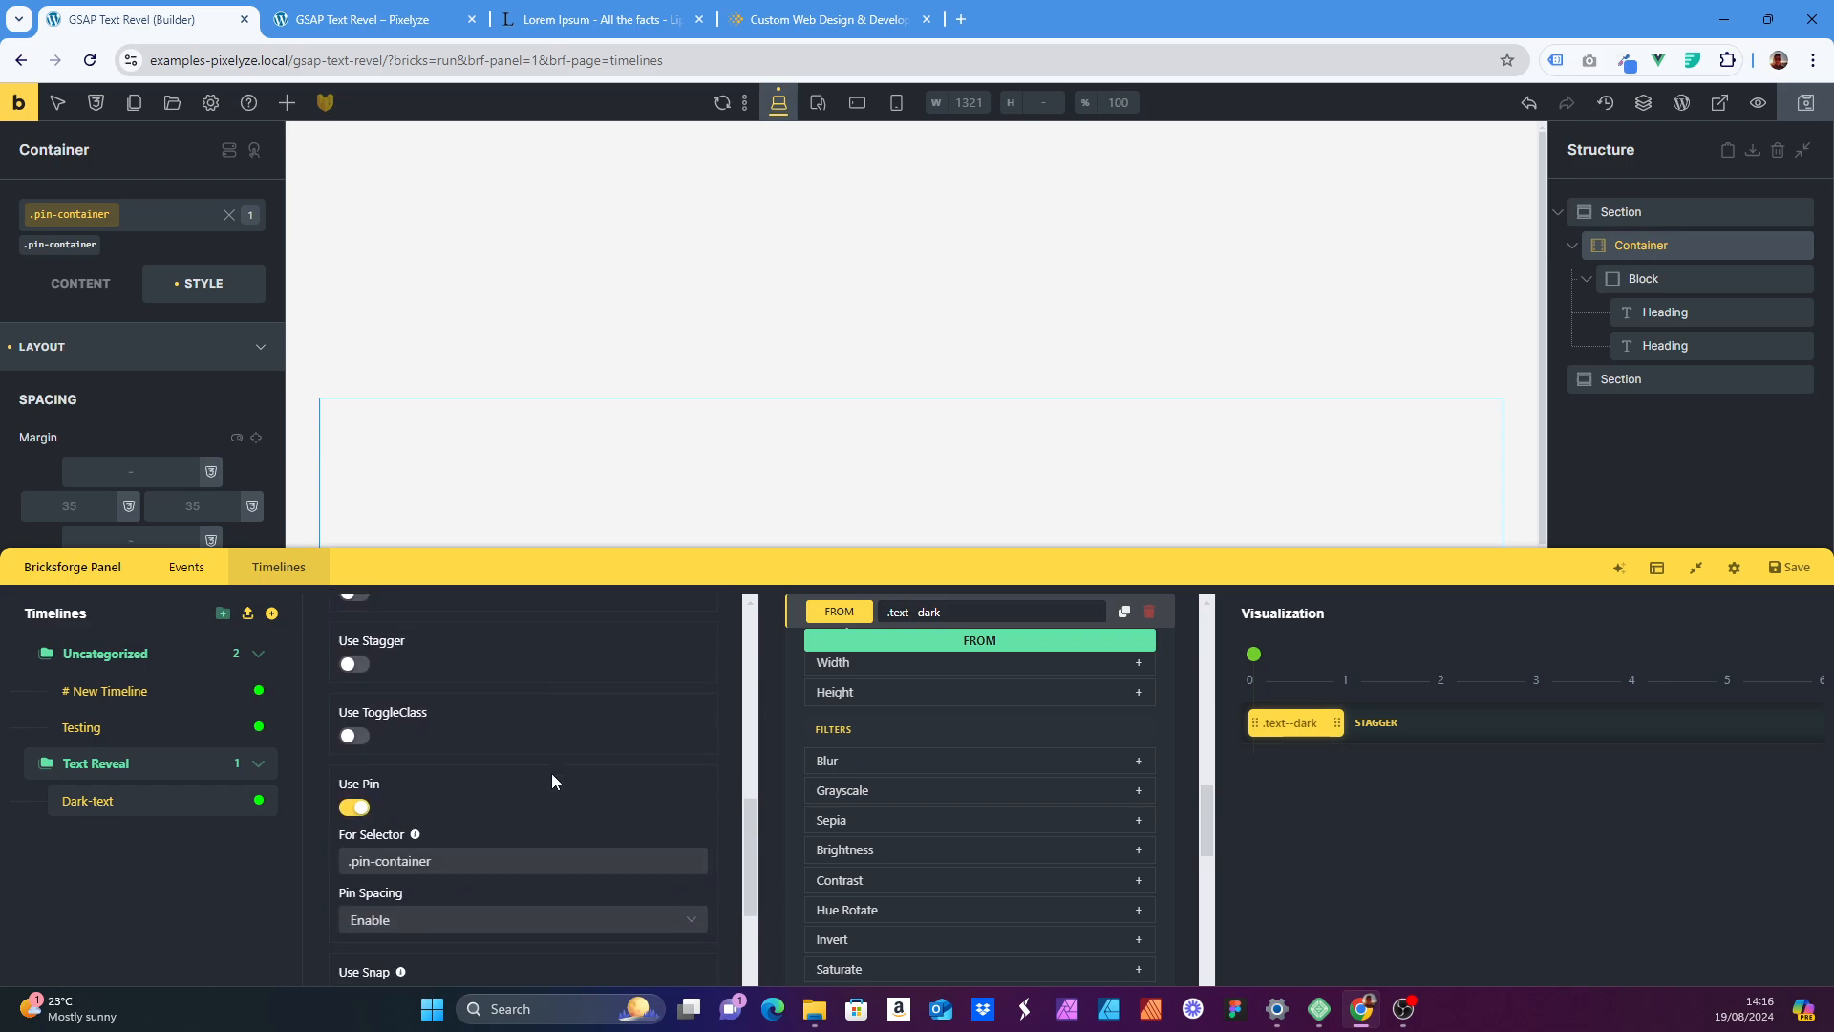
scroll(552, 781, "down", 2)
scroll(551, 775, "down", 1)
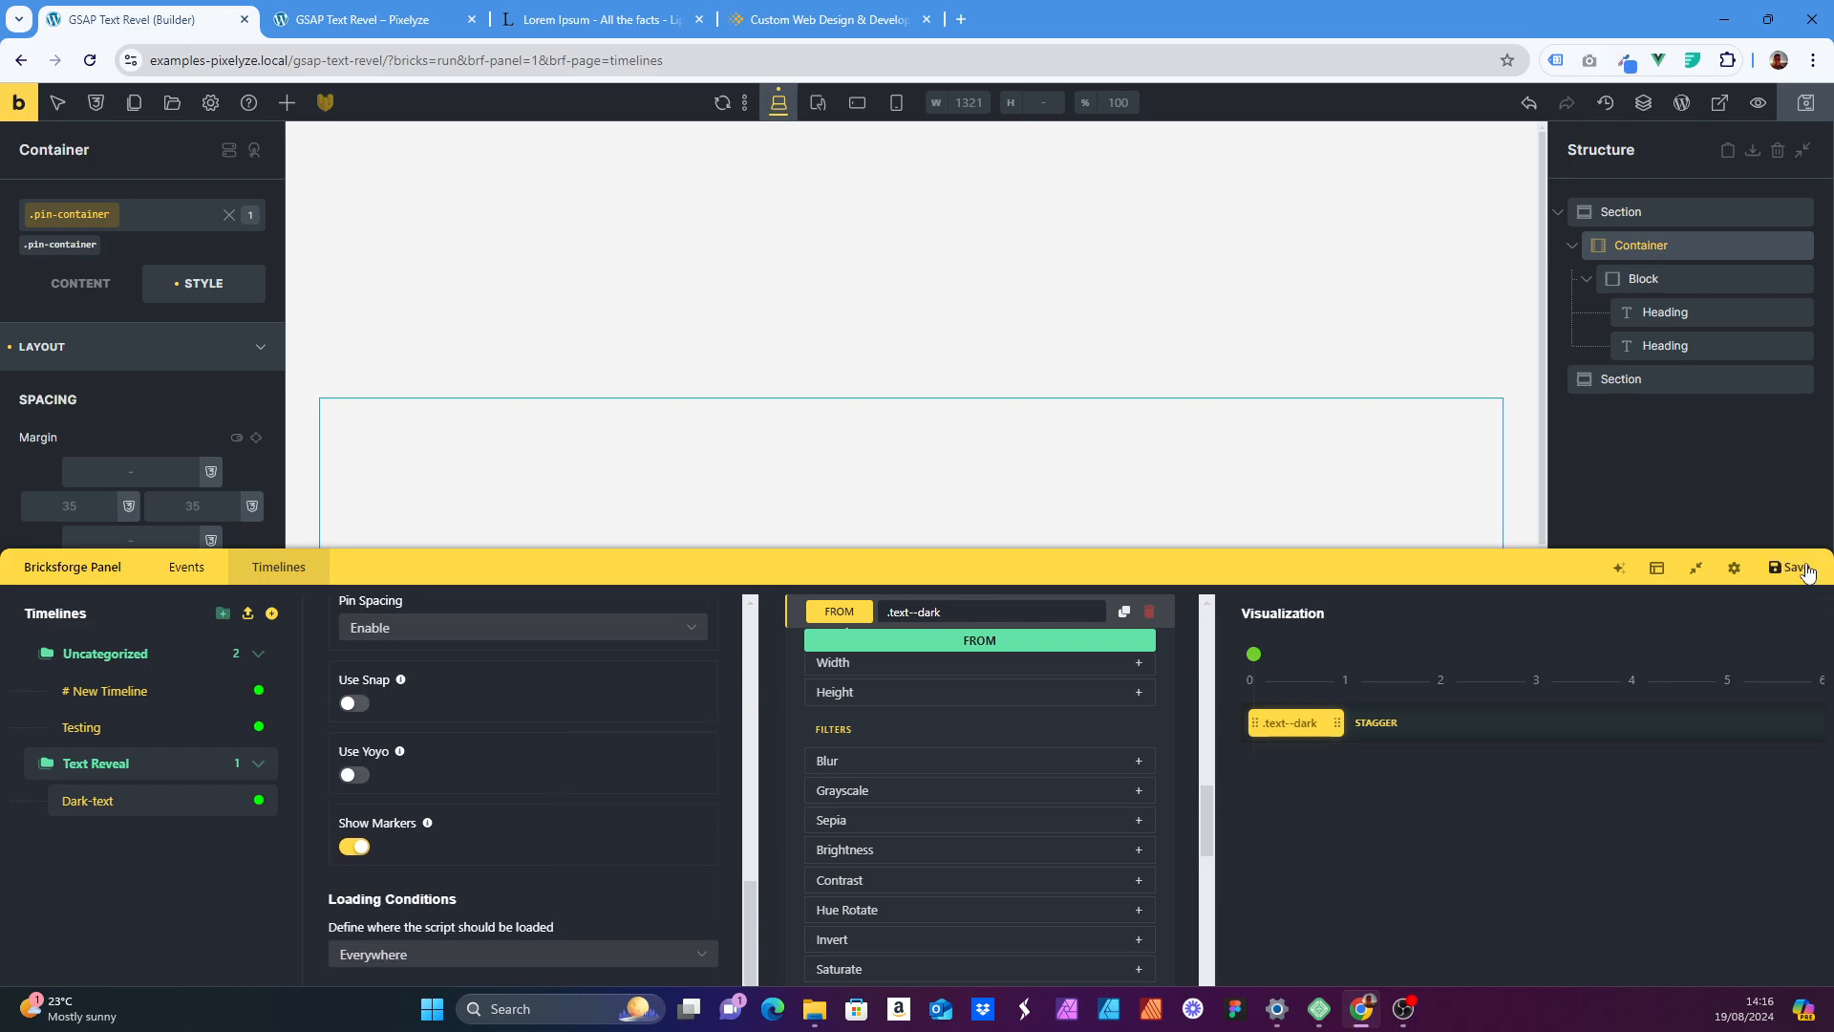
scroll(458, 770, "up", 6)
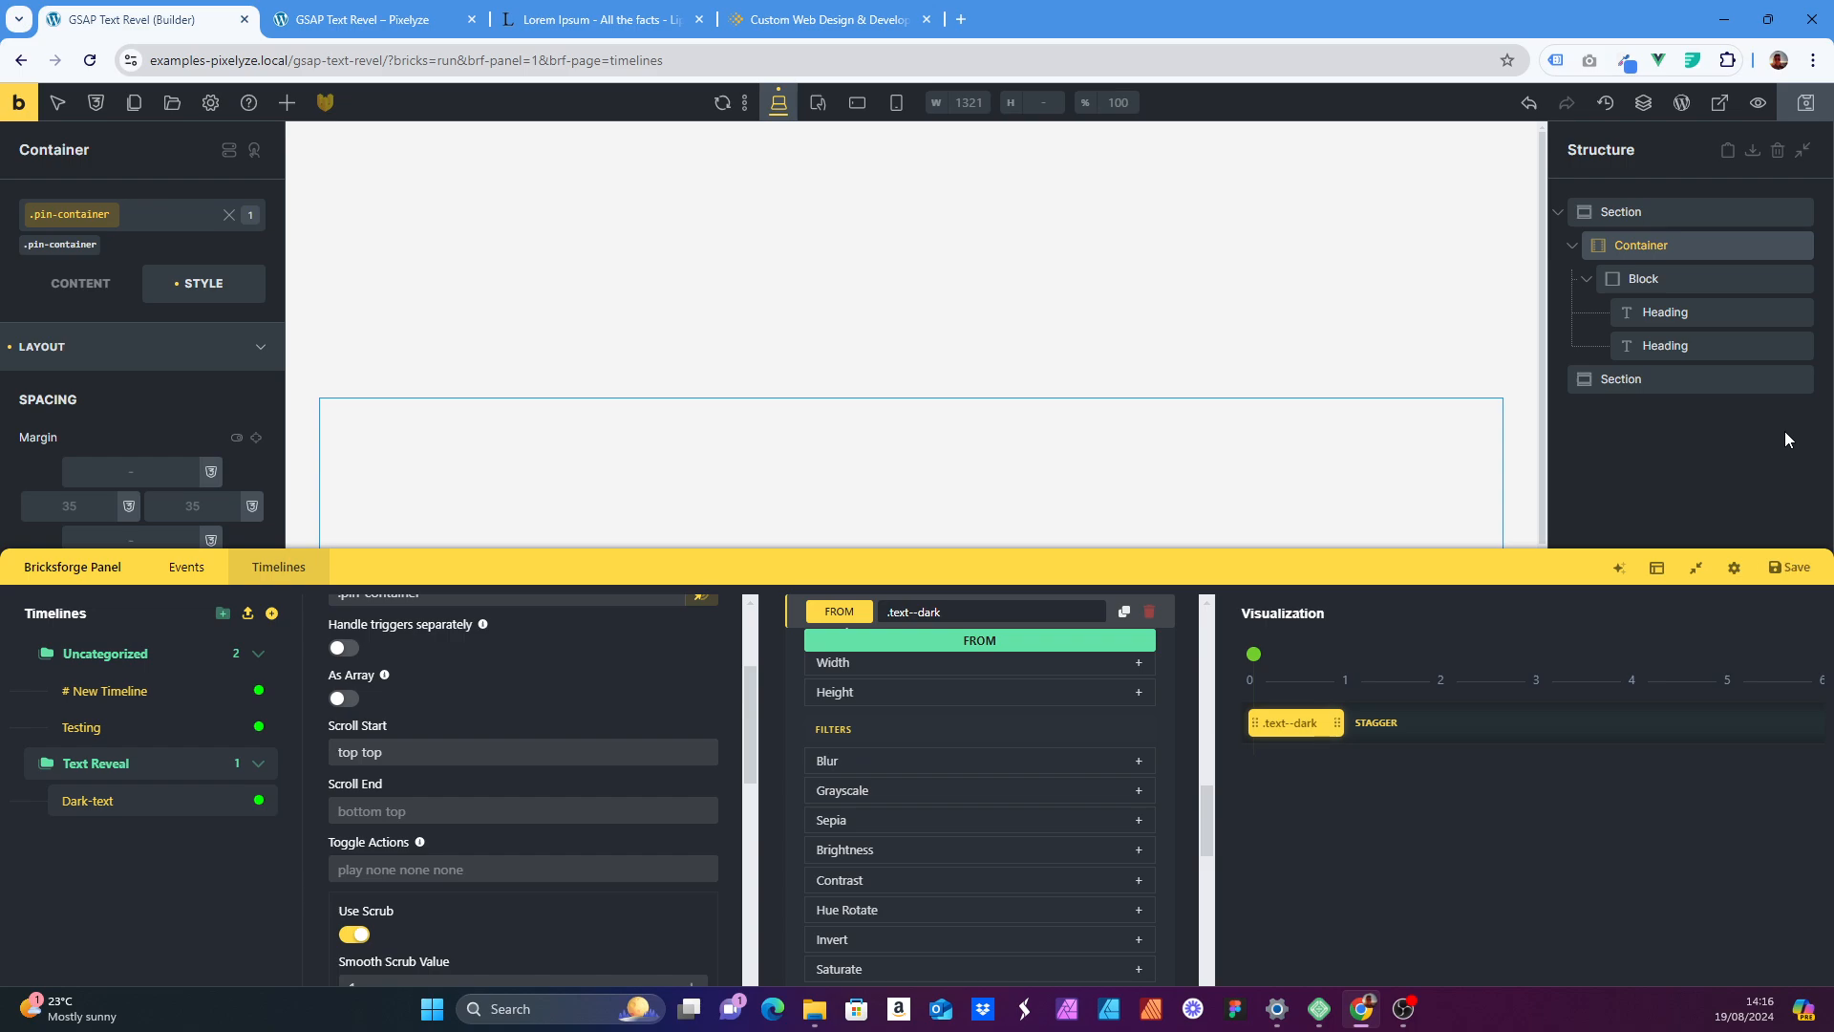
left_click(1804, 104)
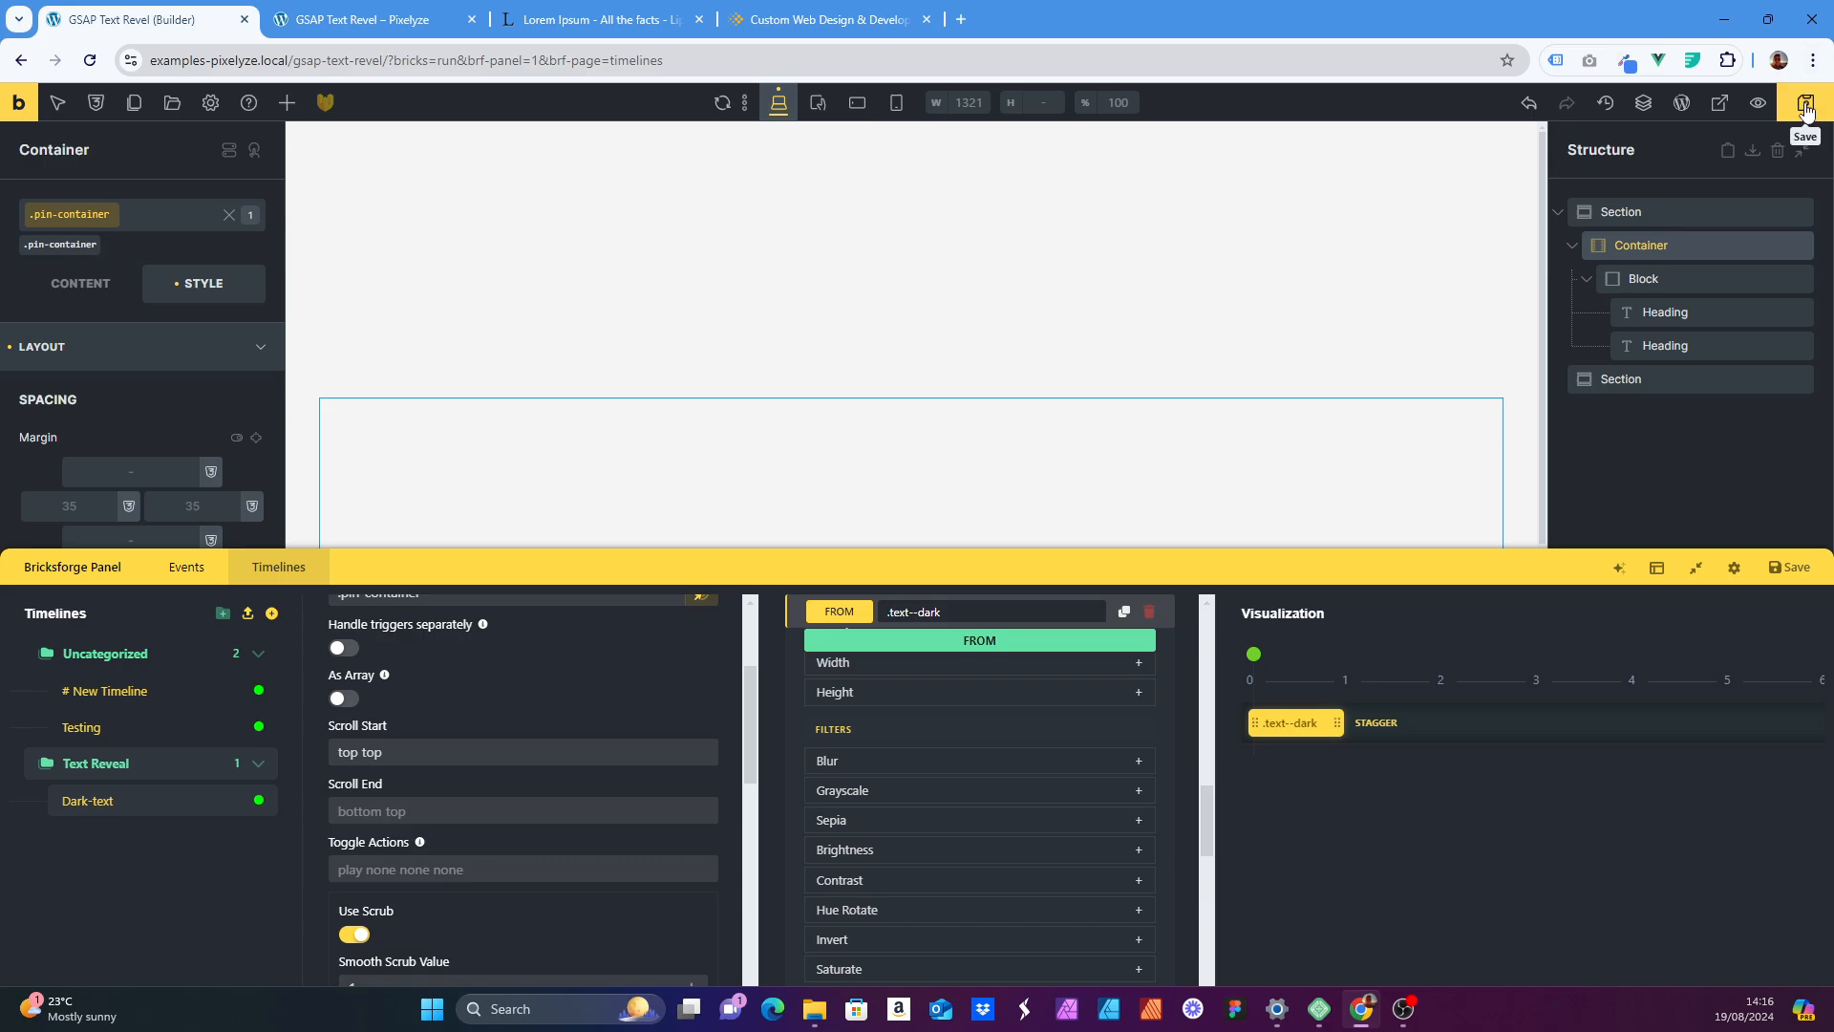
- Close the developer tools on the preview, reload the page and scroll down to test the reveal without a custom scroll end
left_click(372, 8)
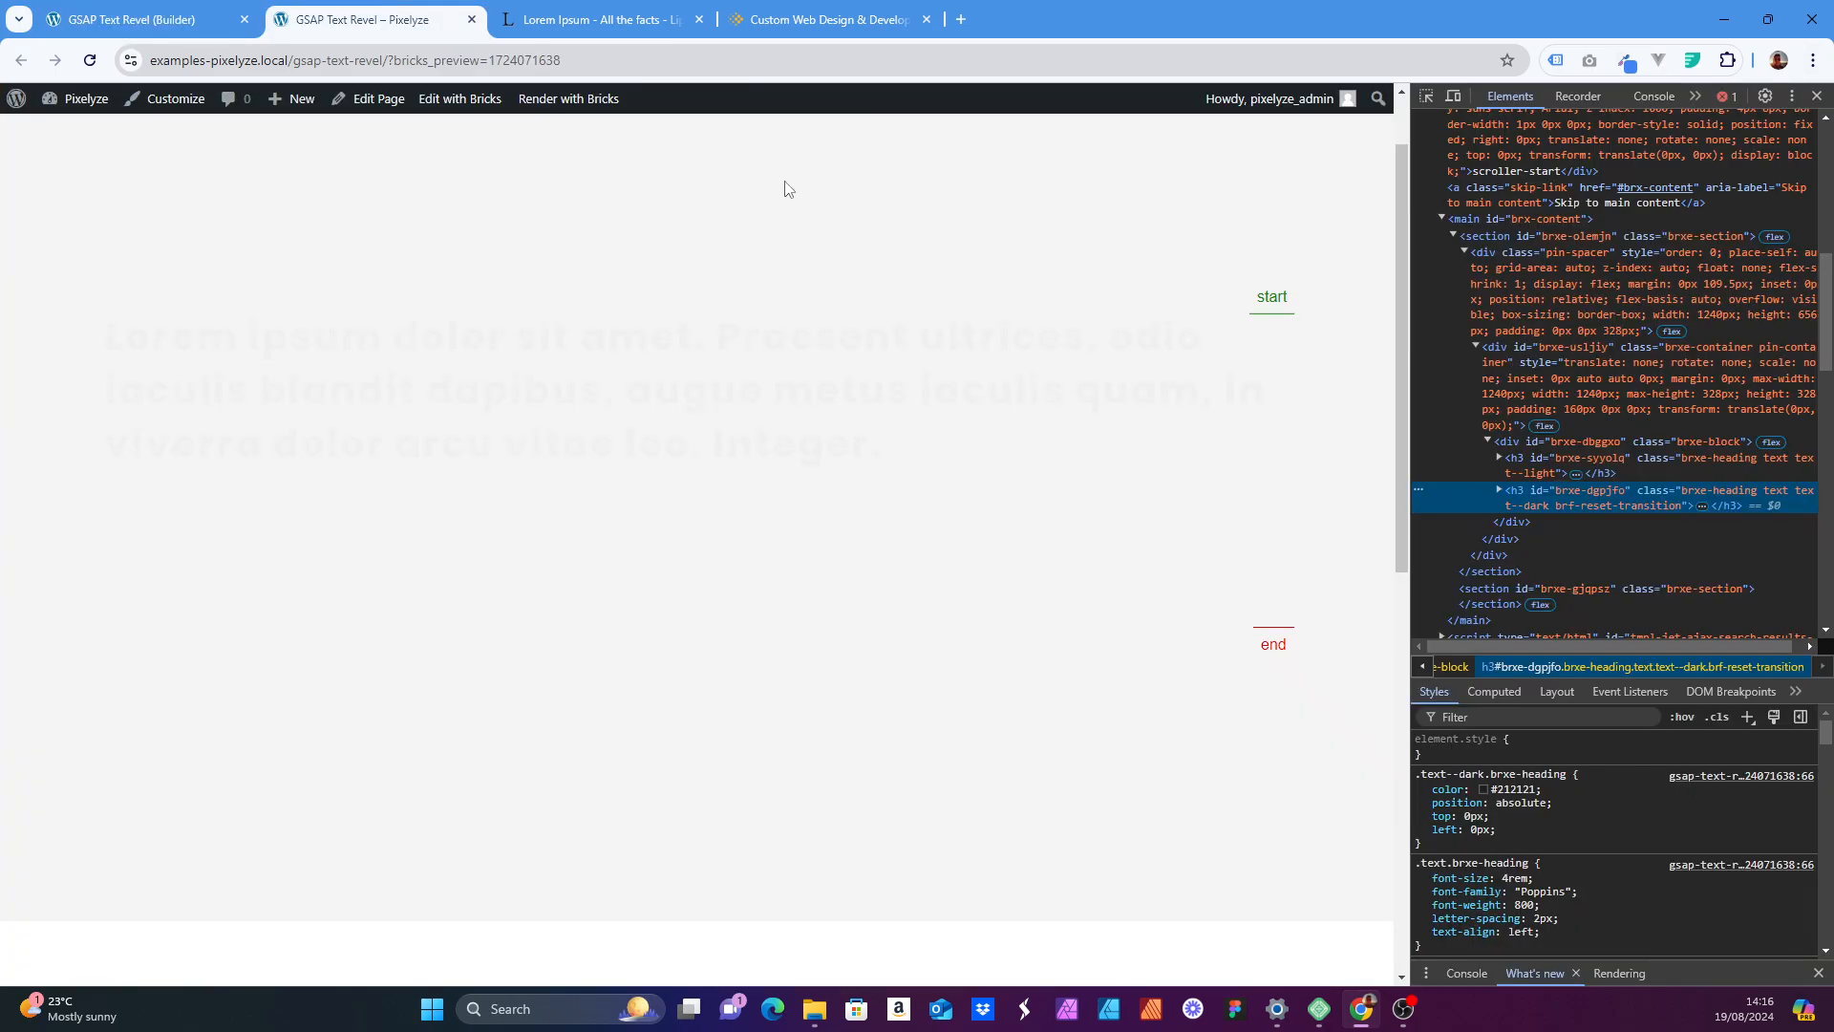
key("F12")
key("ctrl+r")
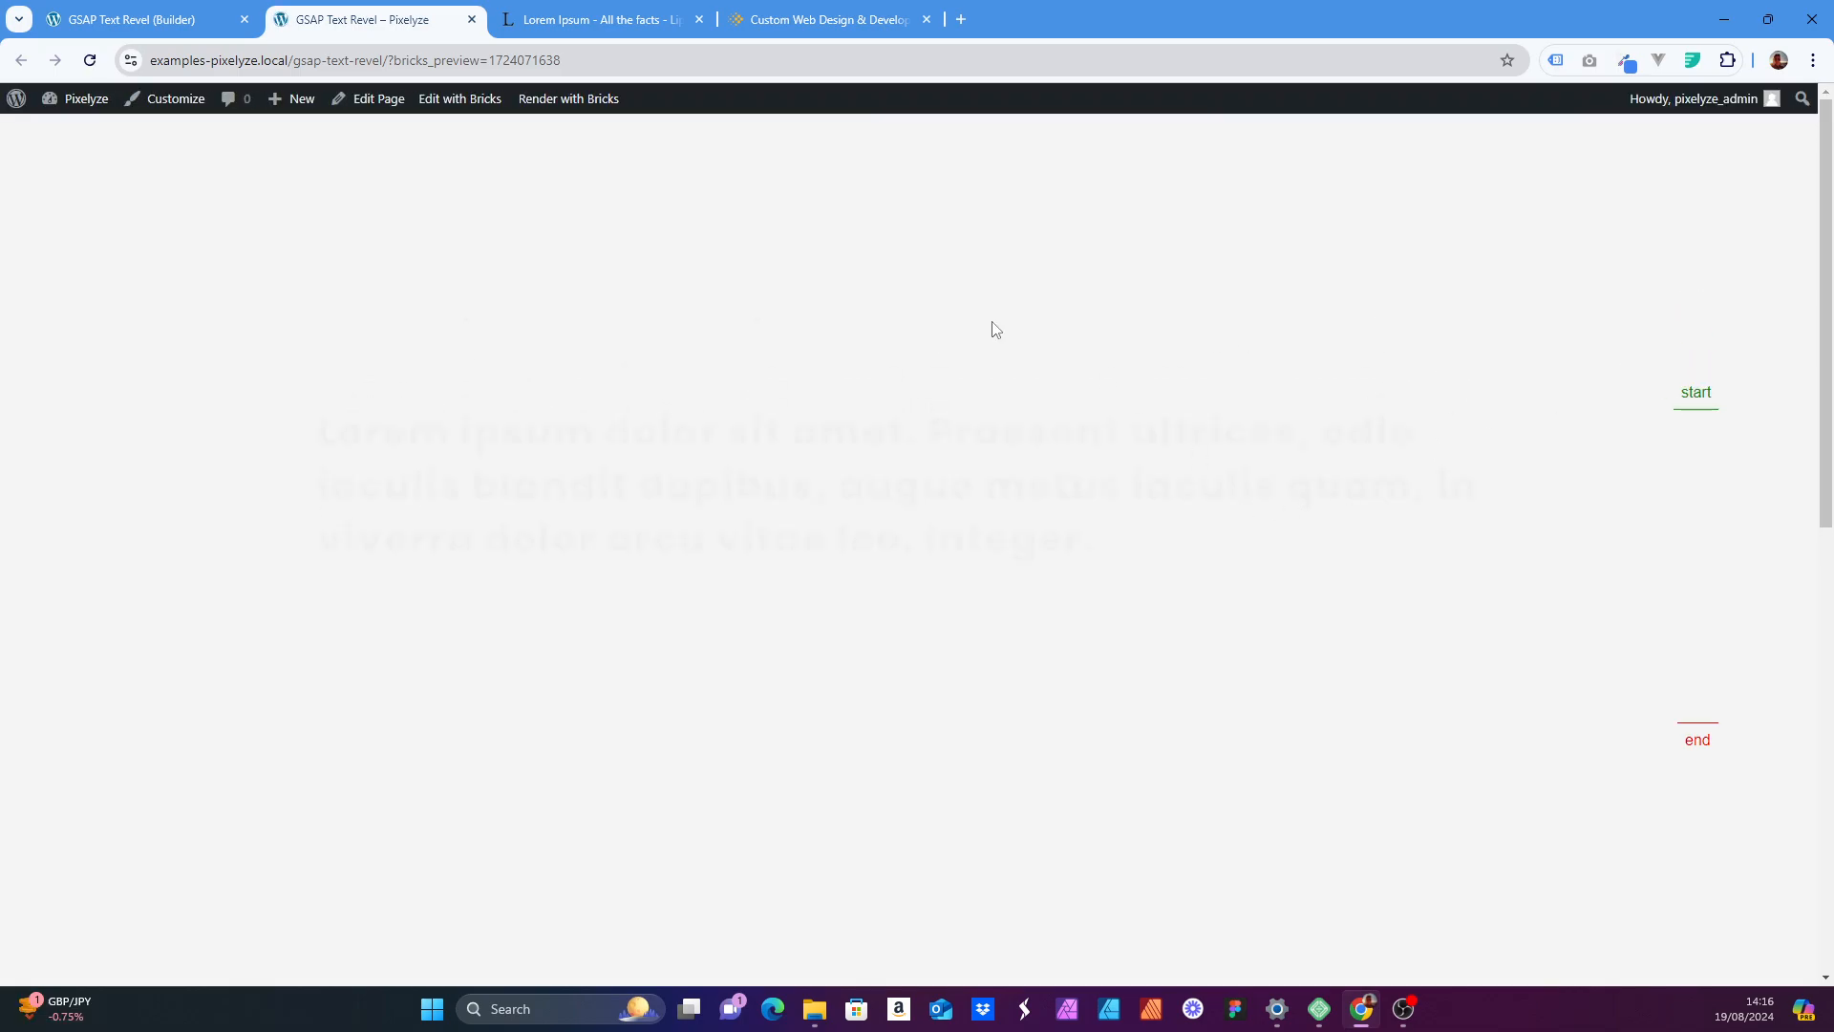
scroll(891, 296, "down", 3)
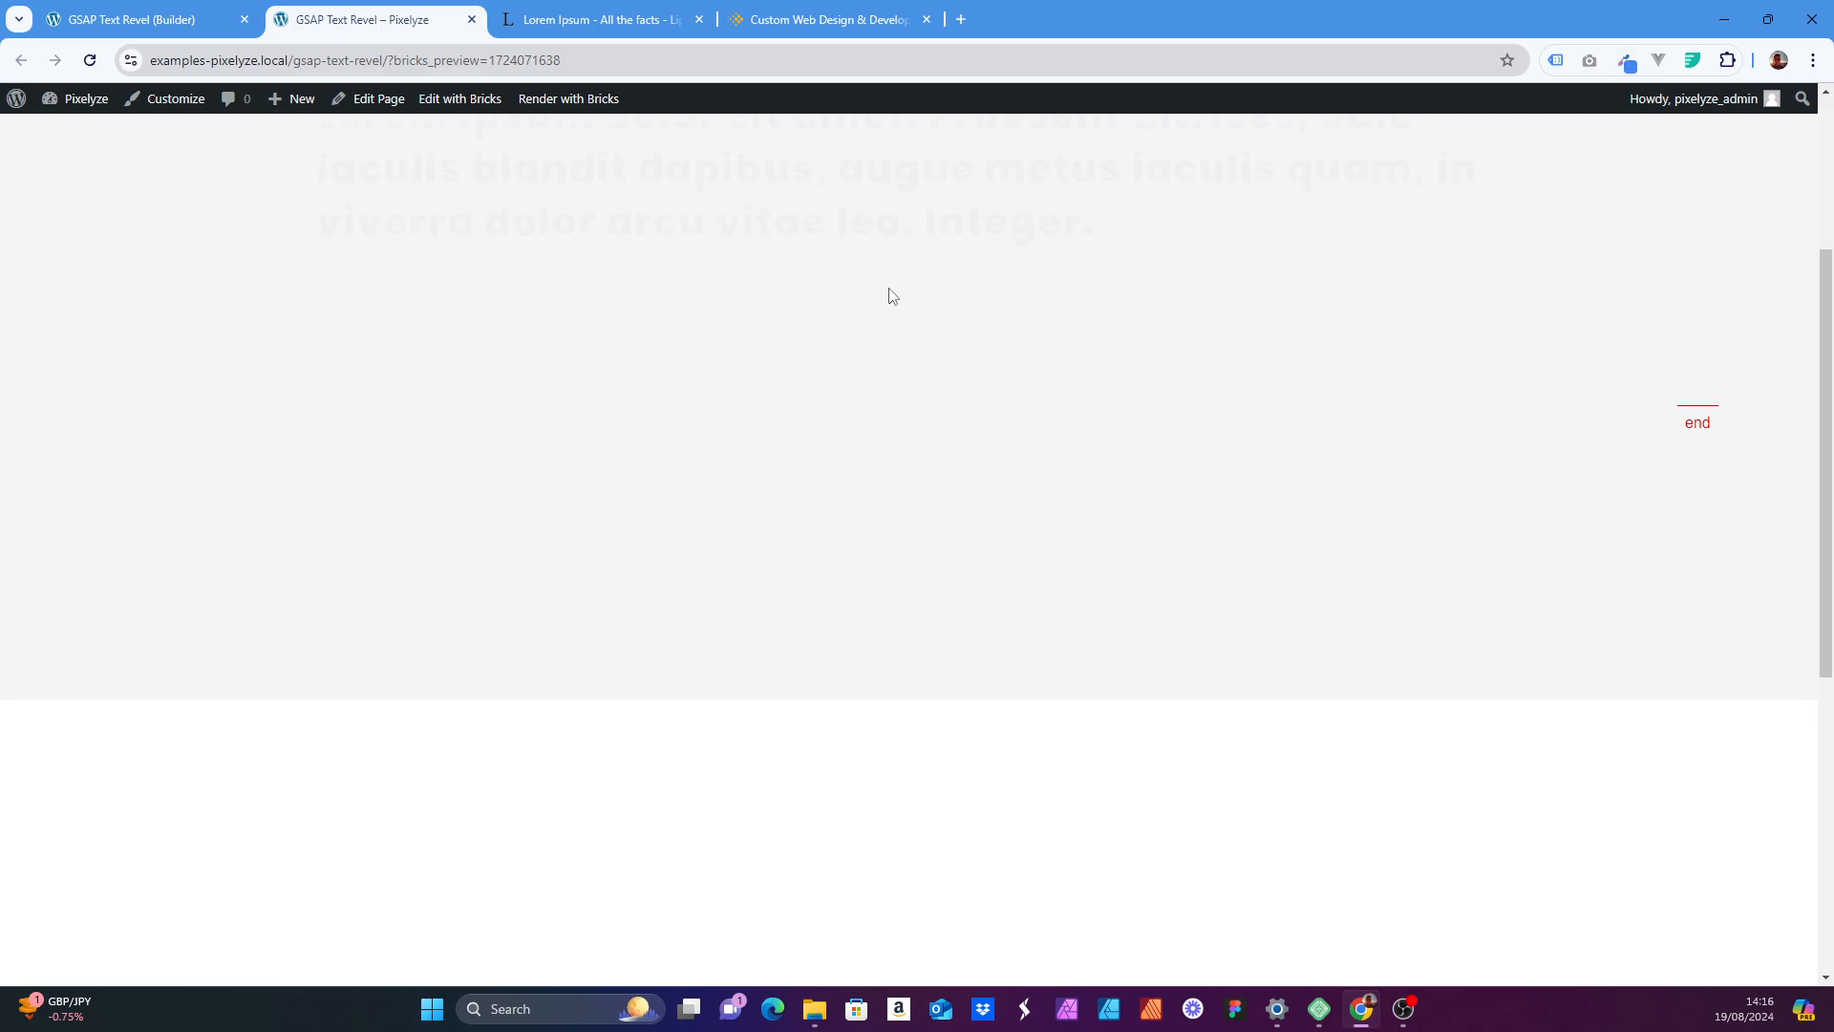
- Inspect the preview in the developer tools, comparing the pin-spacer element with the .pin-container inside it against the scroll markers
scroll(890, 291, "up", 3)
right_click(1376, 254)
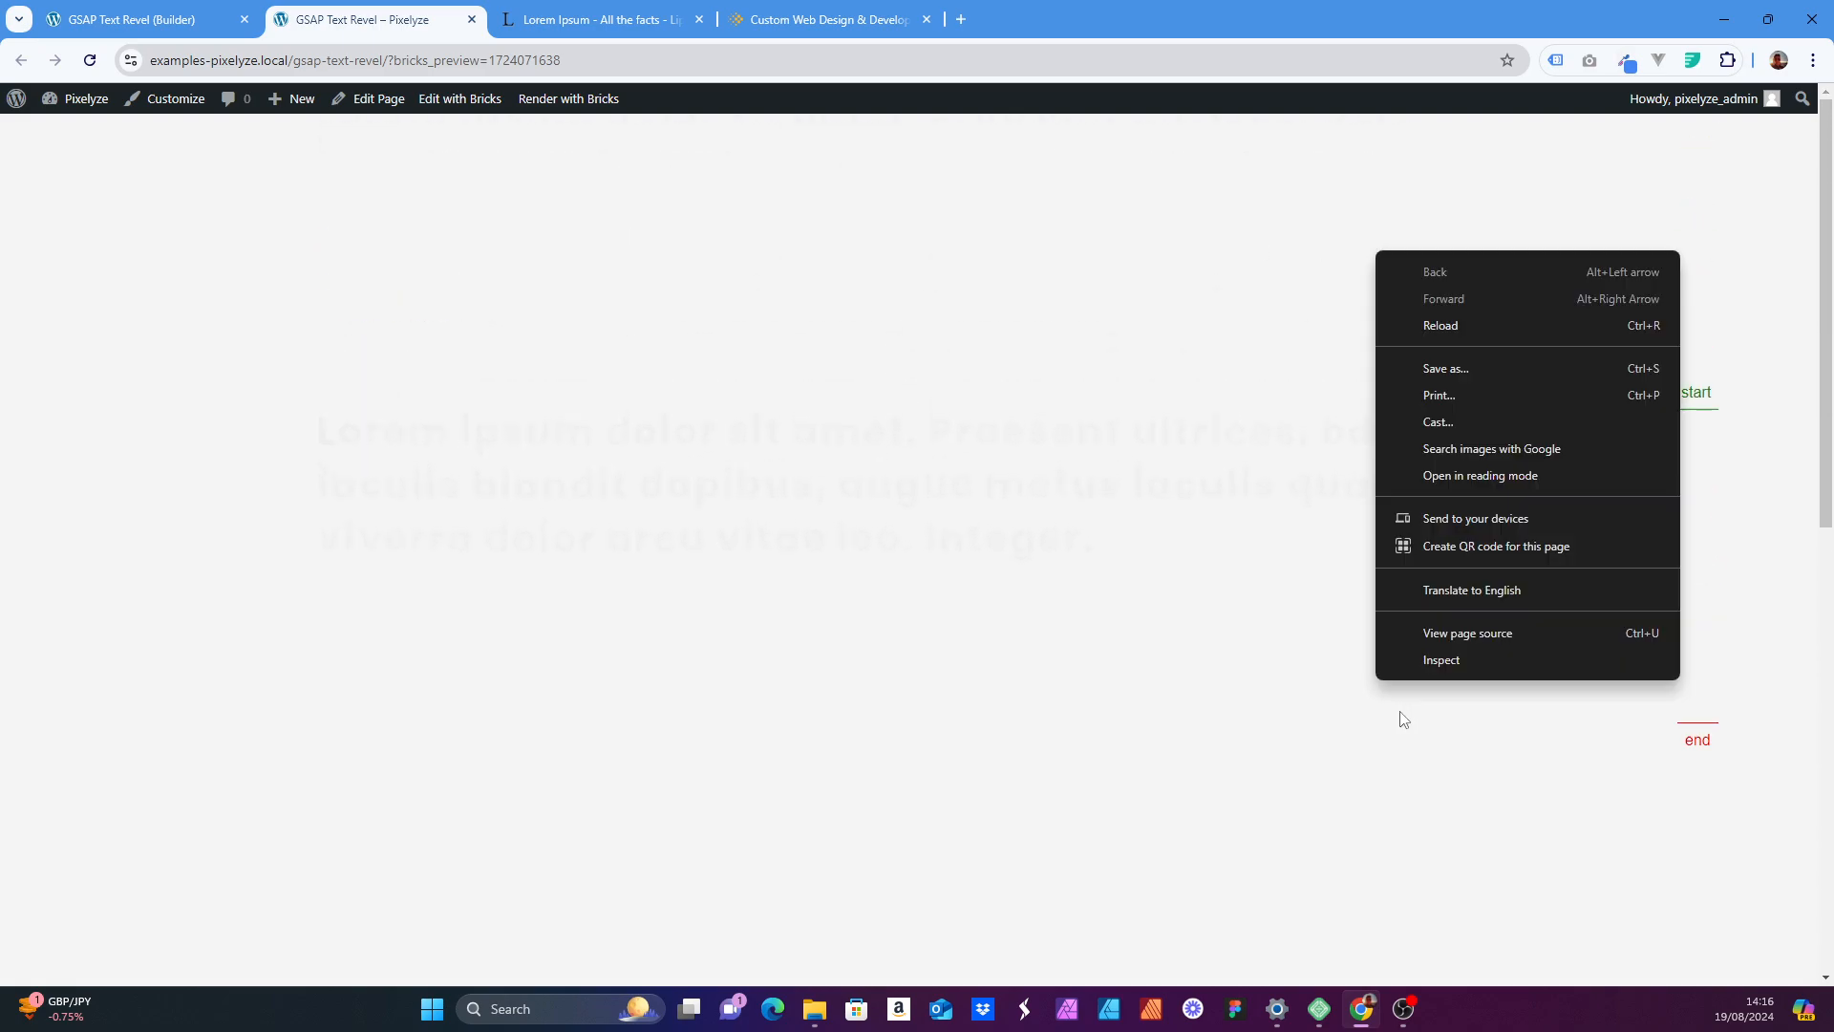
left_click(1163, 661)
key("F12")
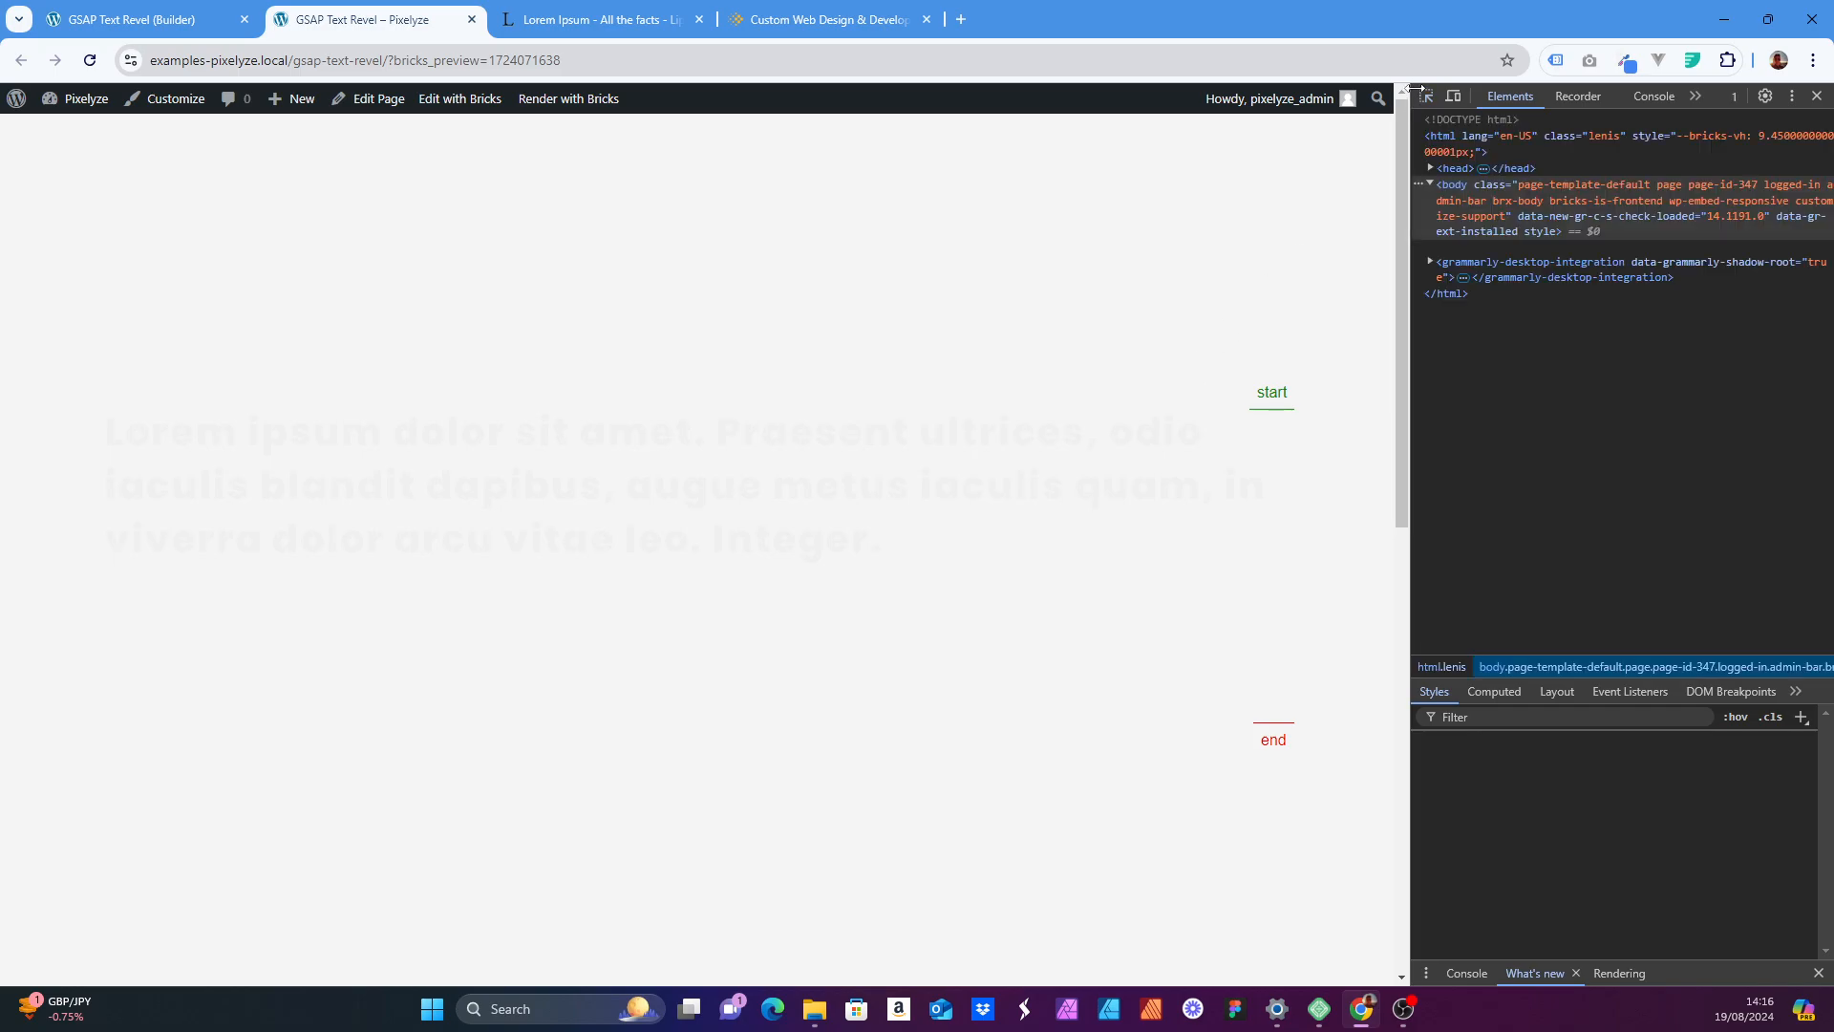
left_click(1426, 96)
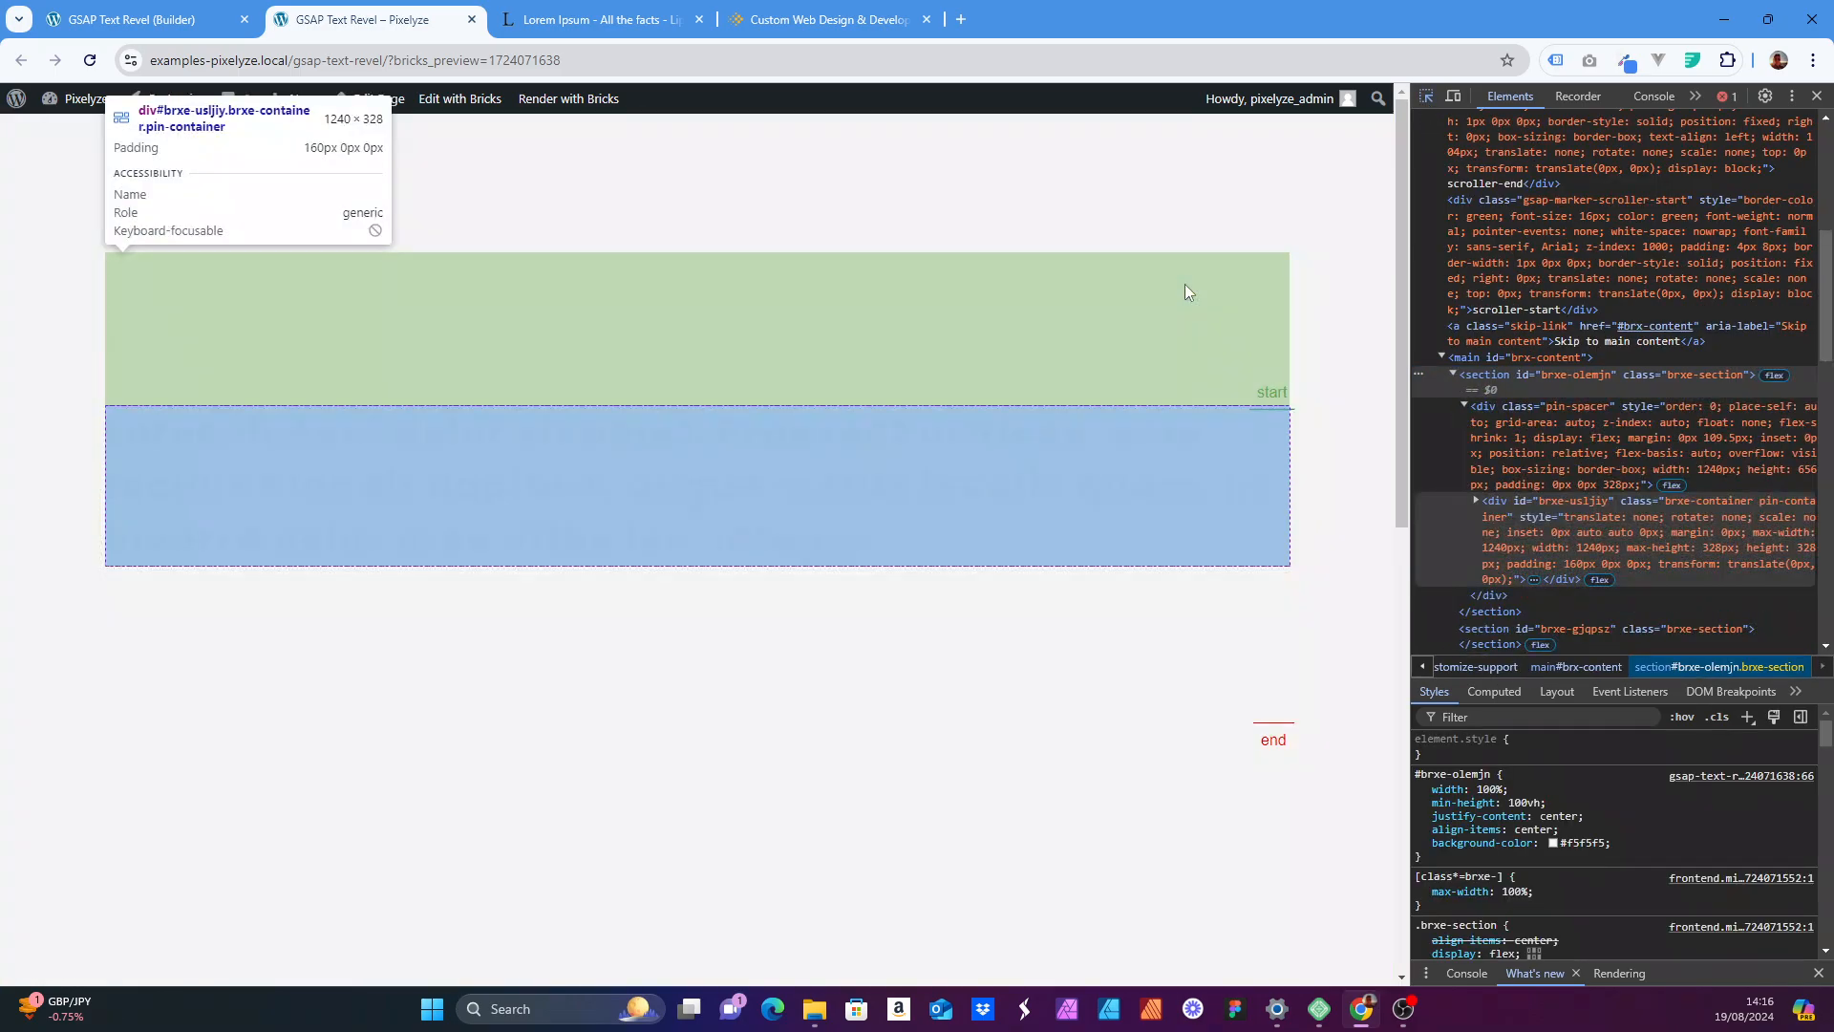
left_click(1185, 284)
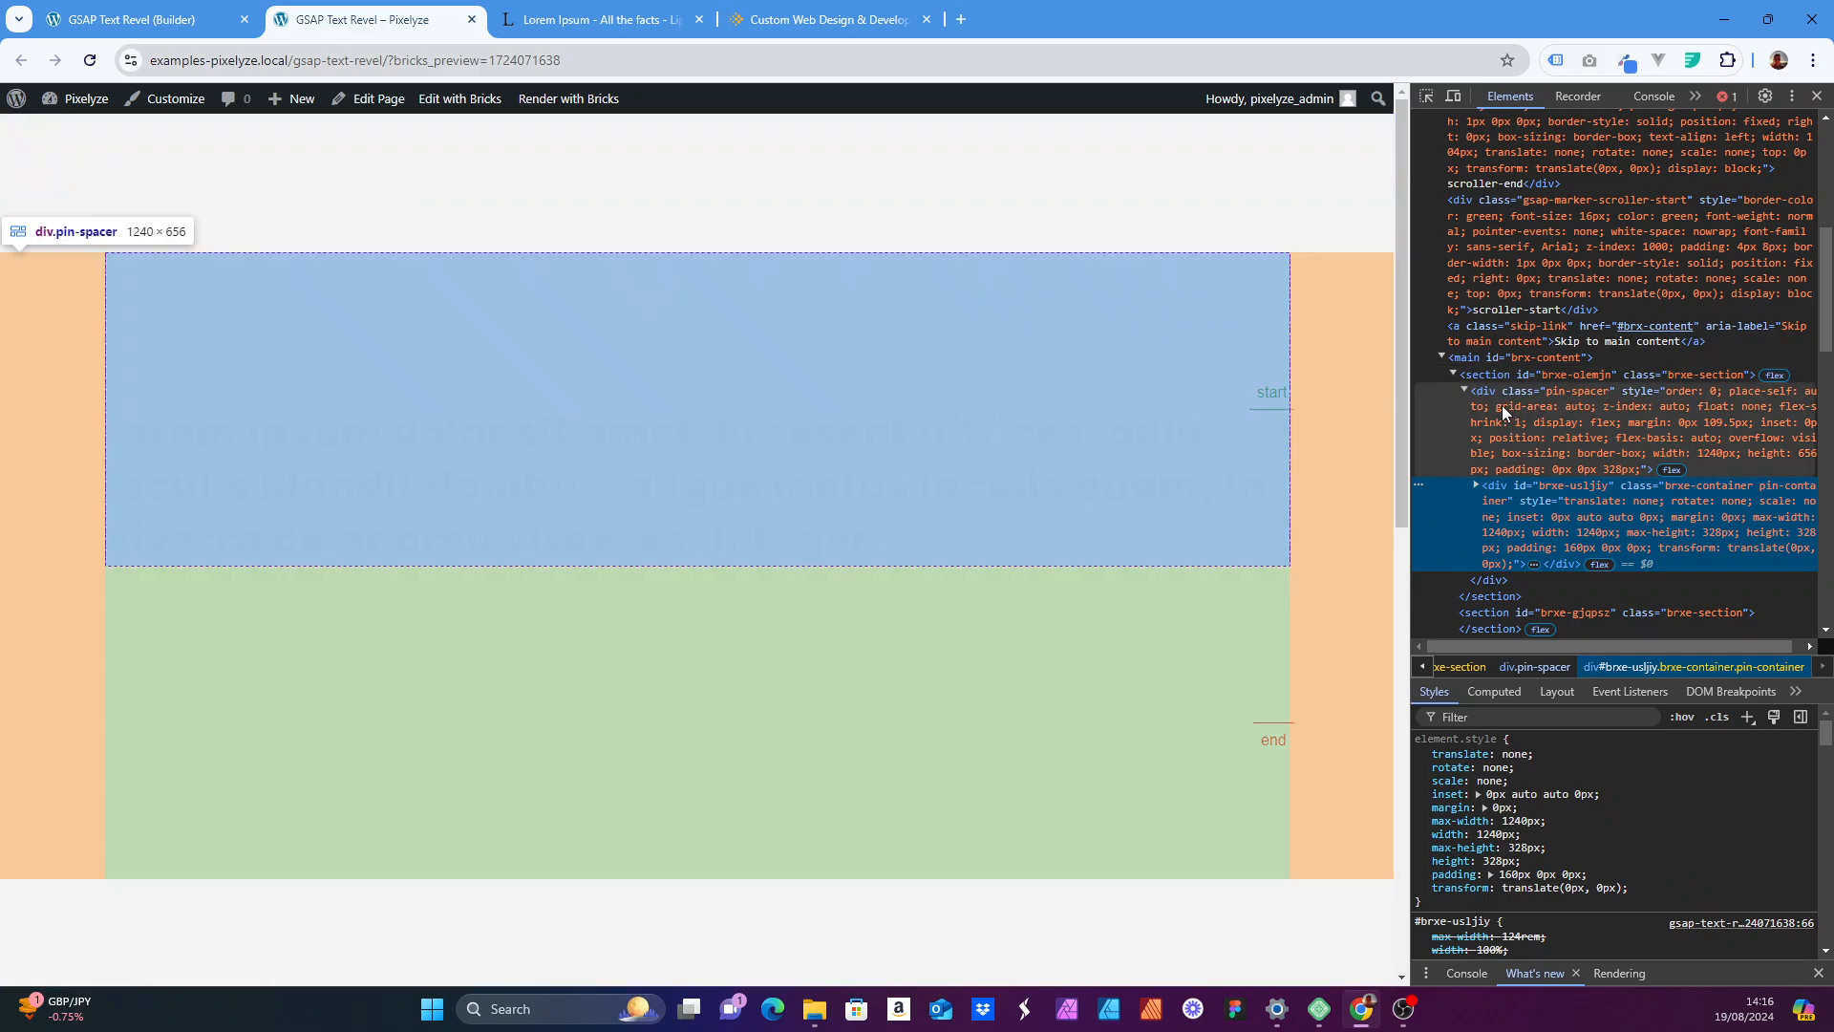
left_click(1503, 412)
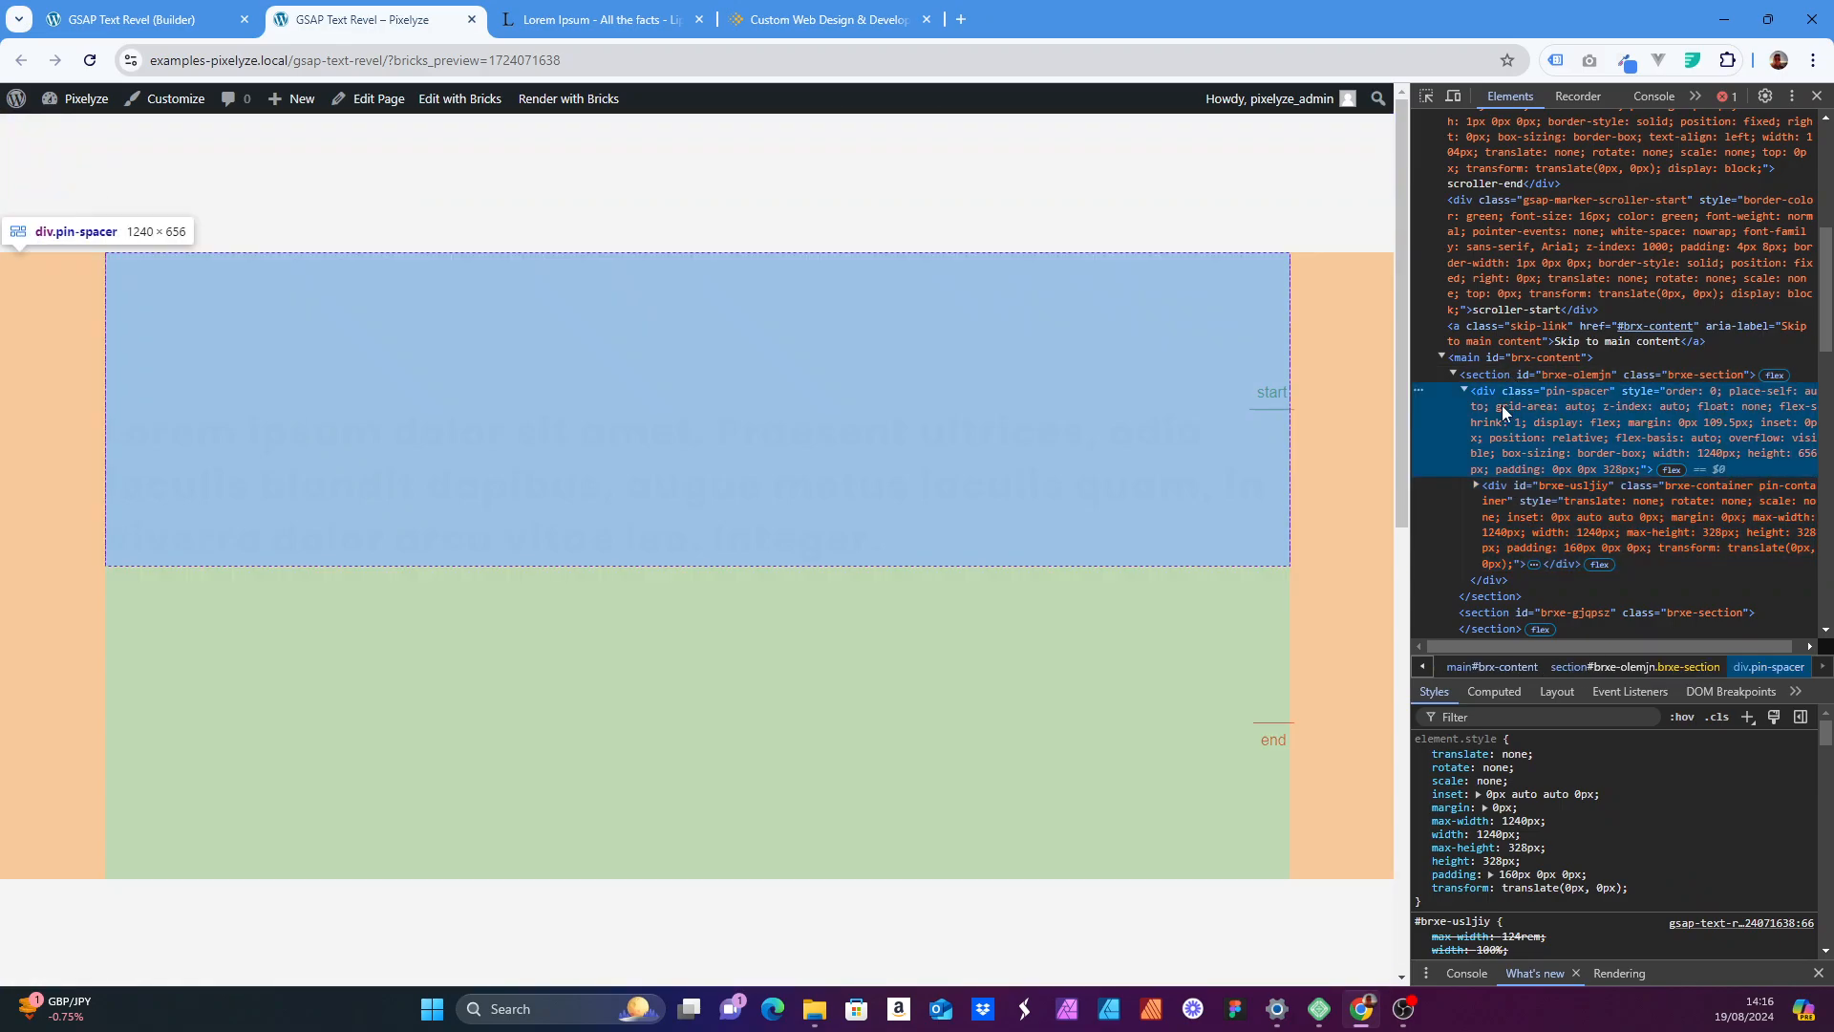
double_click(1576, 391)
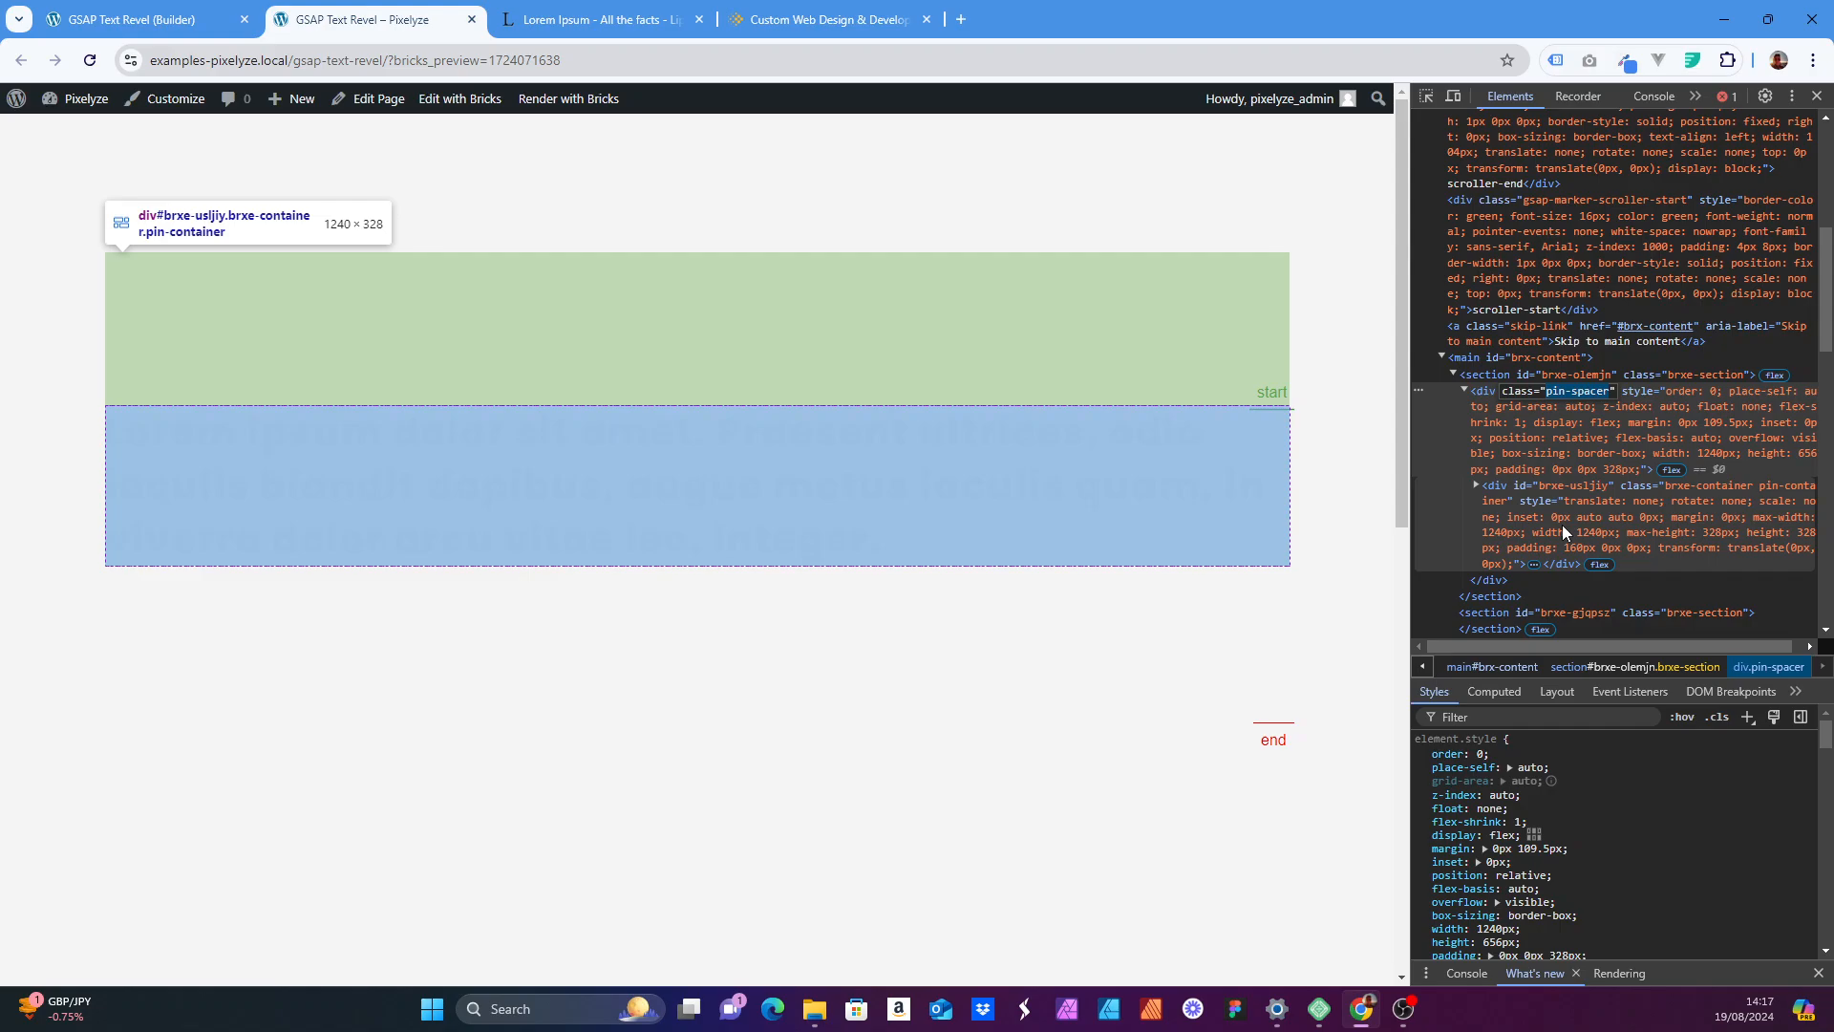
left_click(1779, 484)
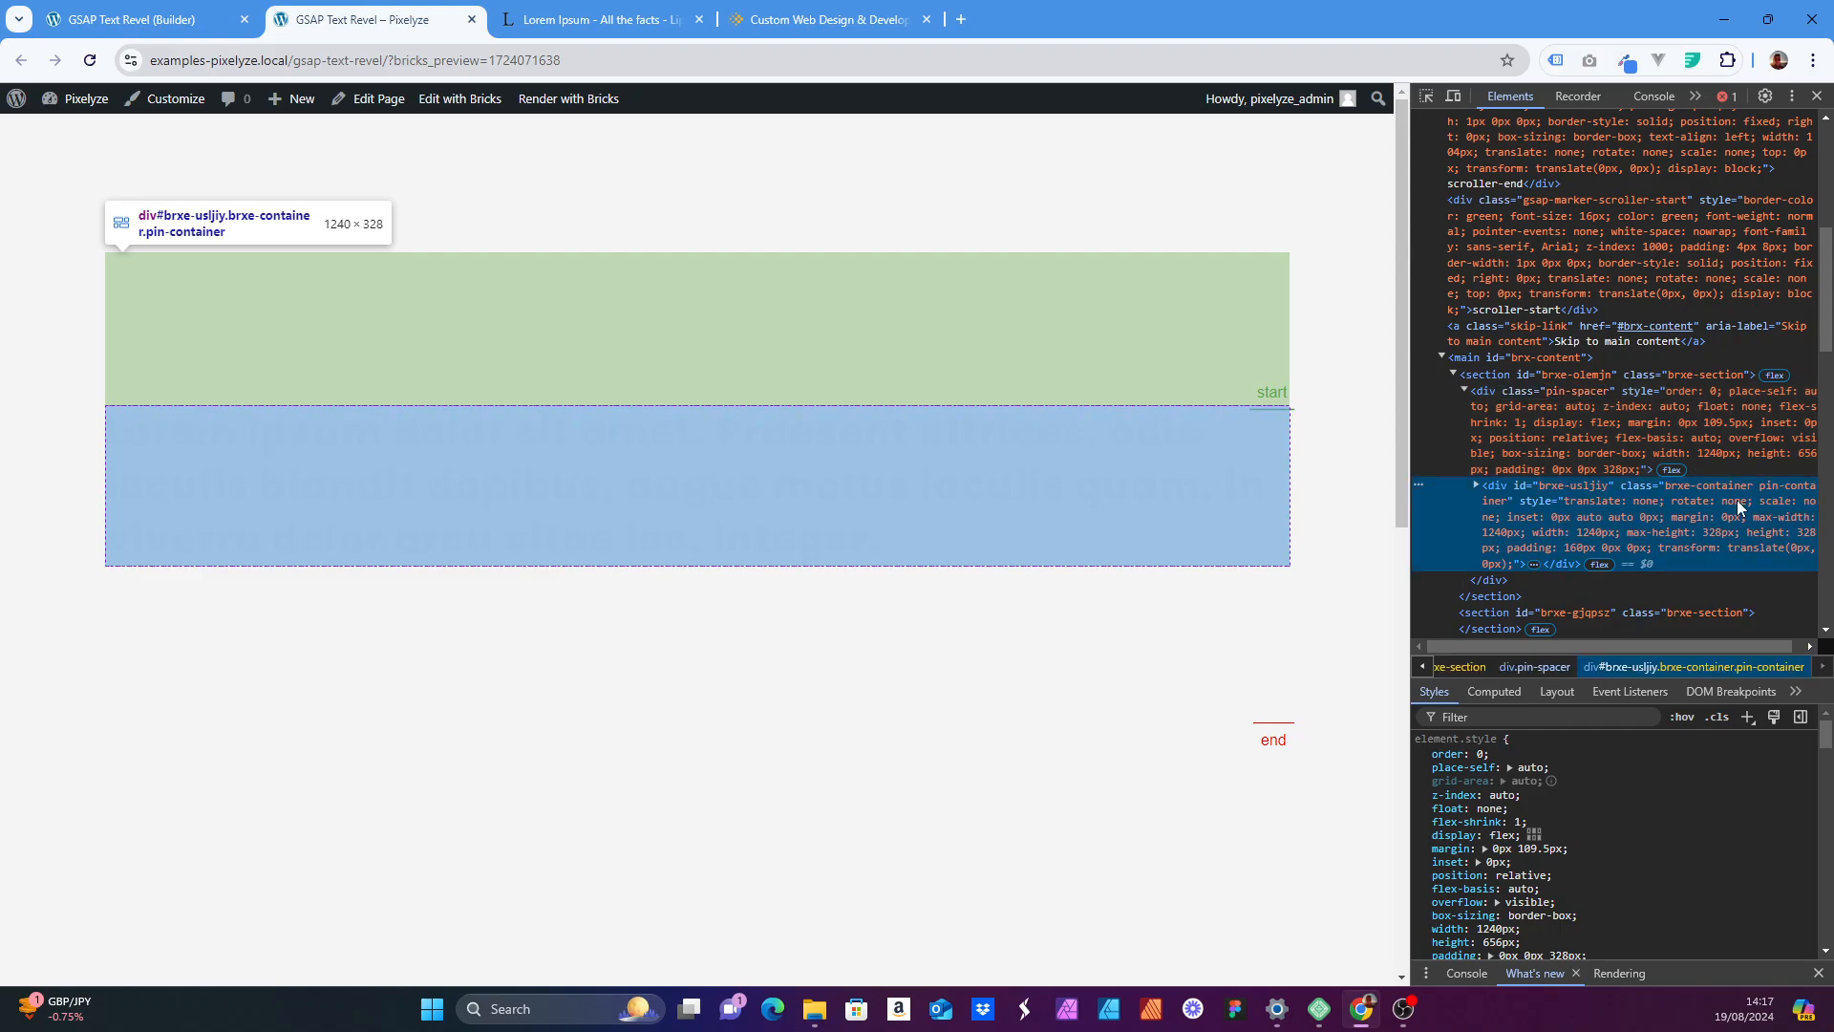
left_click(1475, 484)
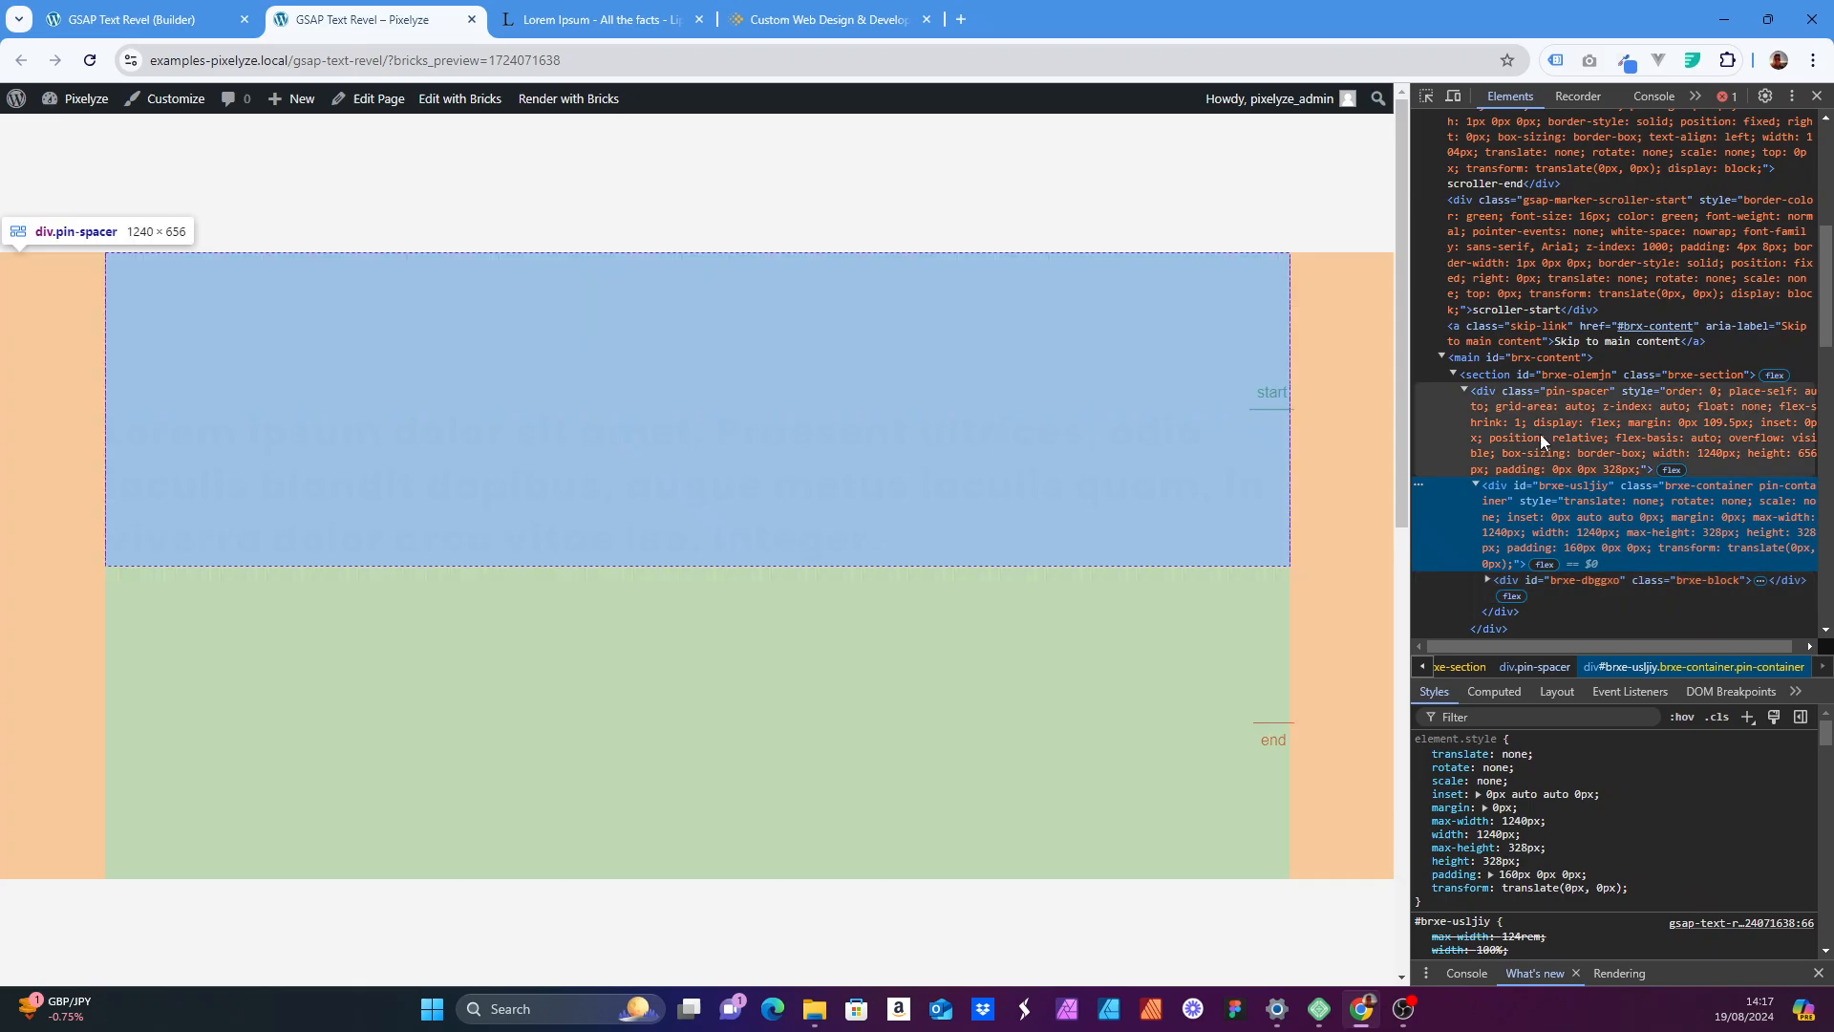
left_click(1540, 434)
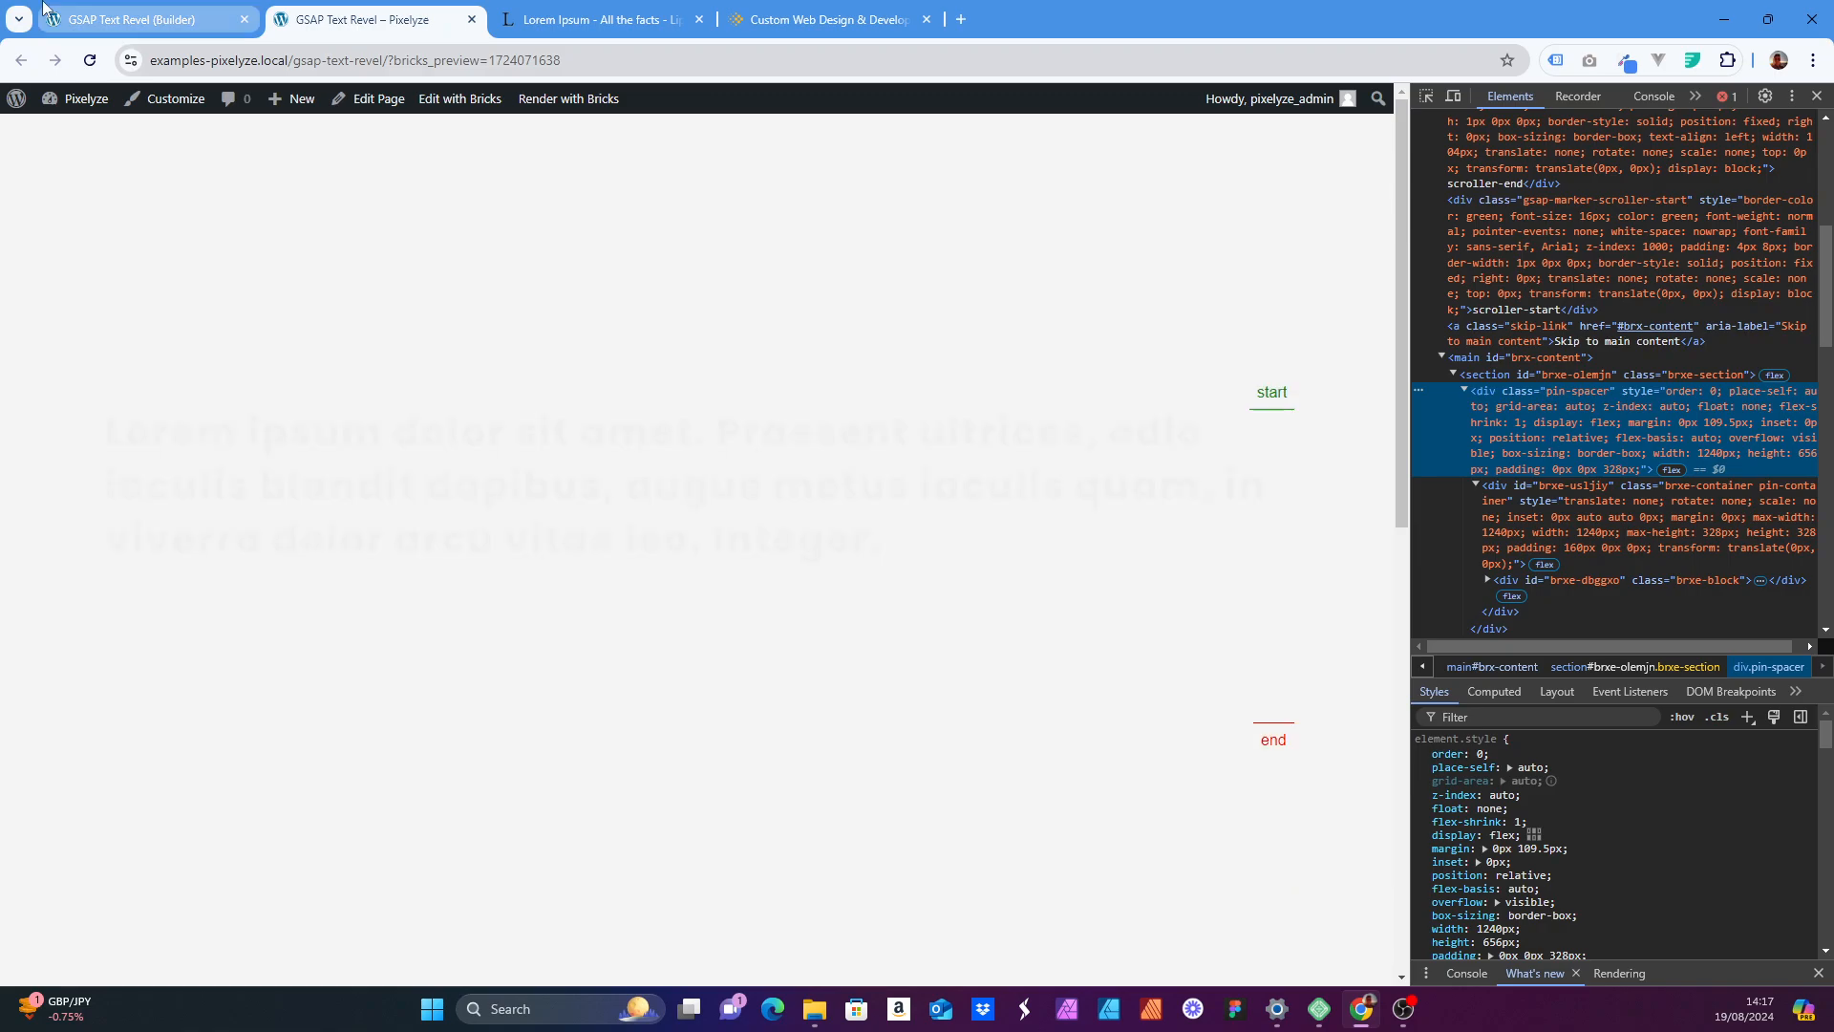
- Back in the builder, review the Dark-text timeline's trigger selector, scrub settings and pin selector, including the help note for the pin selector
left_click(153, 20)
scroll(461, 805, "up", 2)
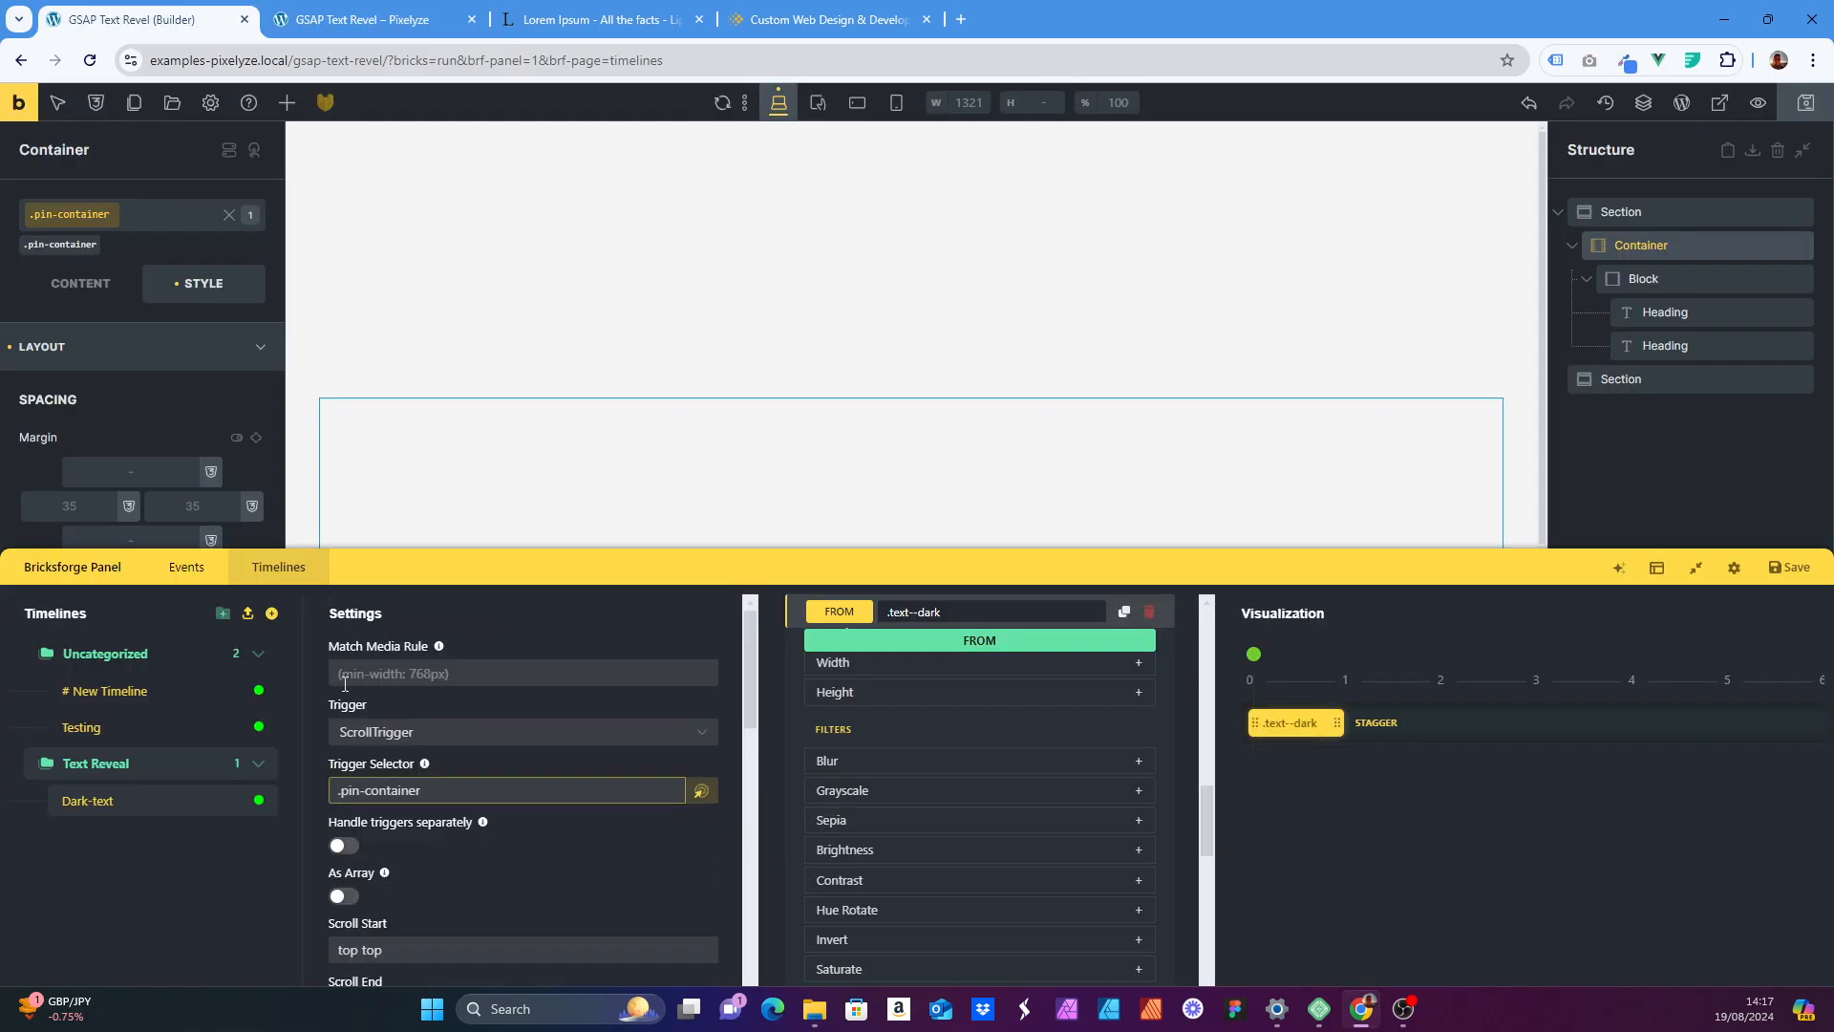
left_click(388, 664)
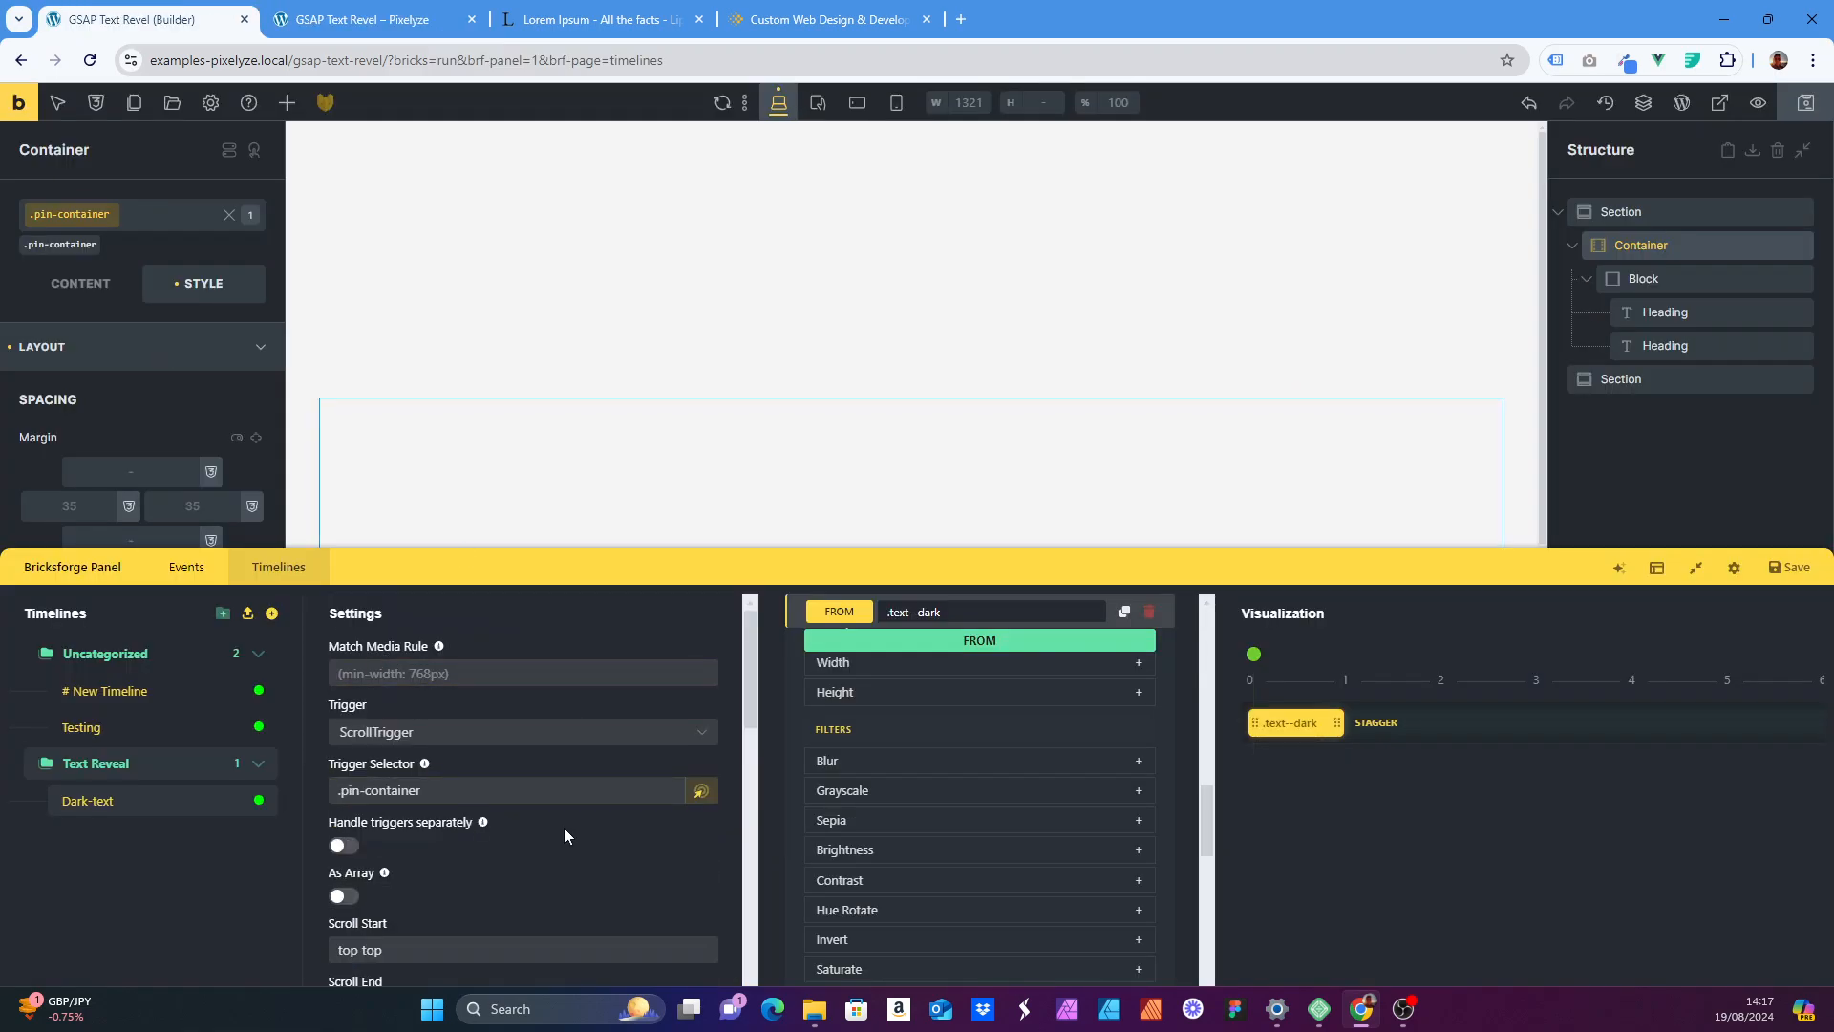
scroll(563, 827, "down", 2)
scroll(502, 800, "up", 2)
left_click(500, 798)
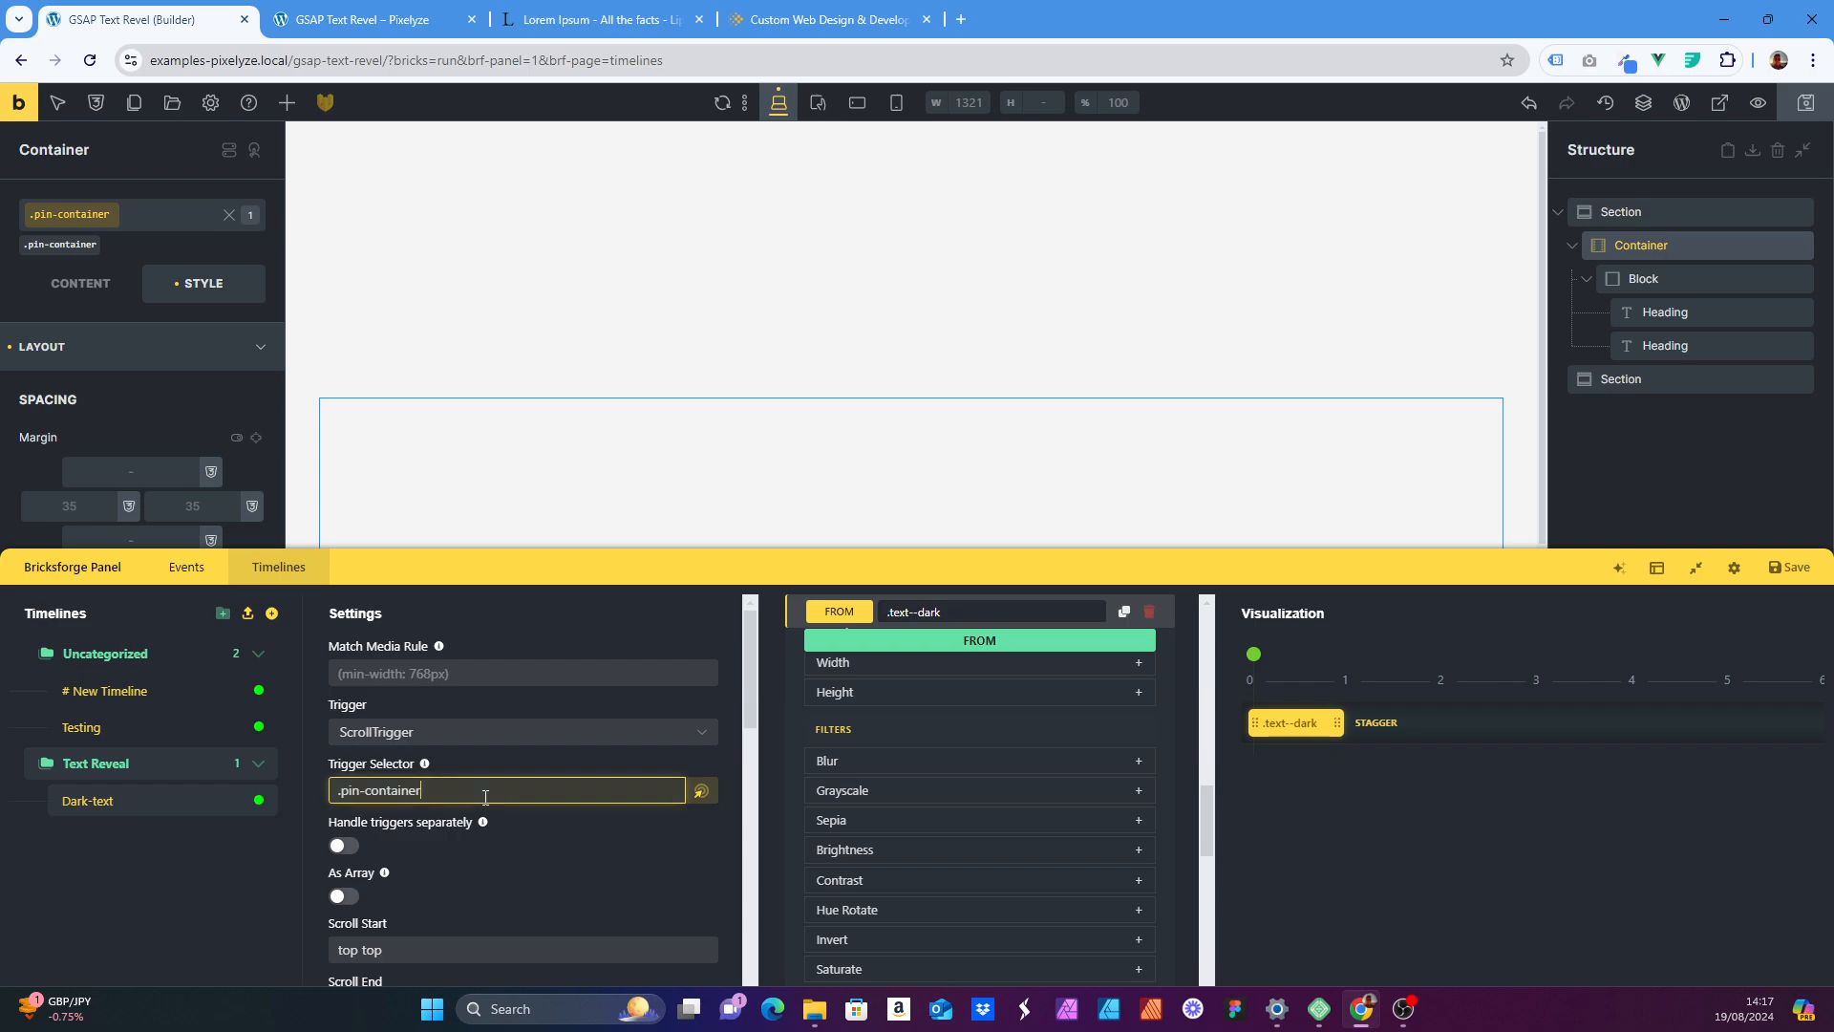
scroll(485, 797, "down", 5)
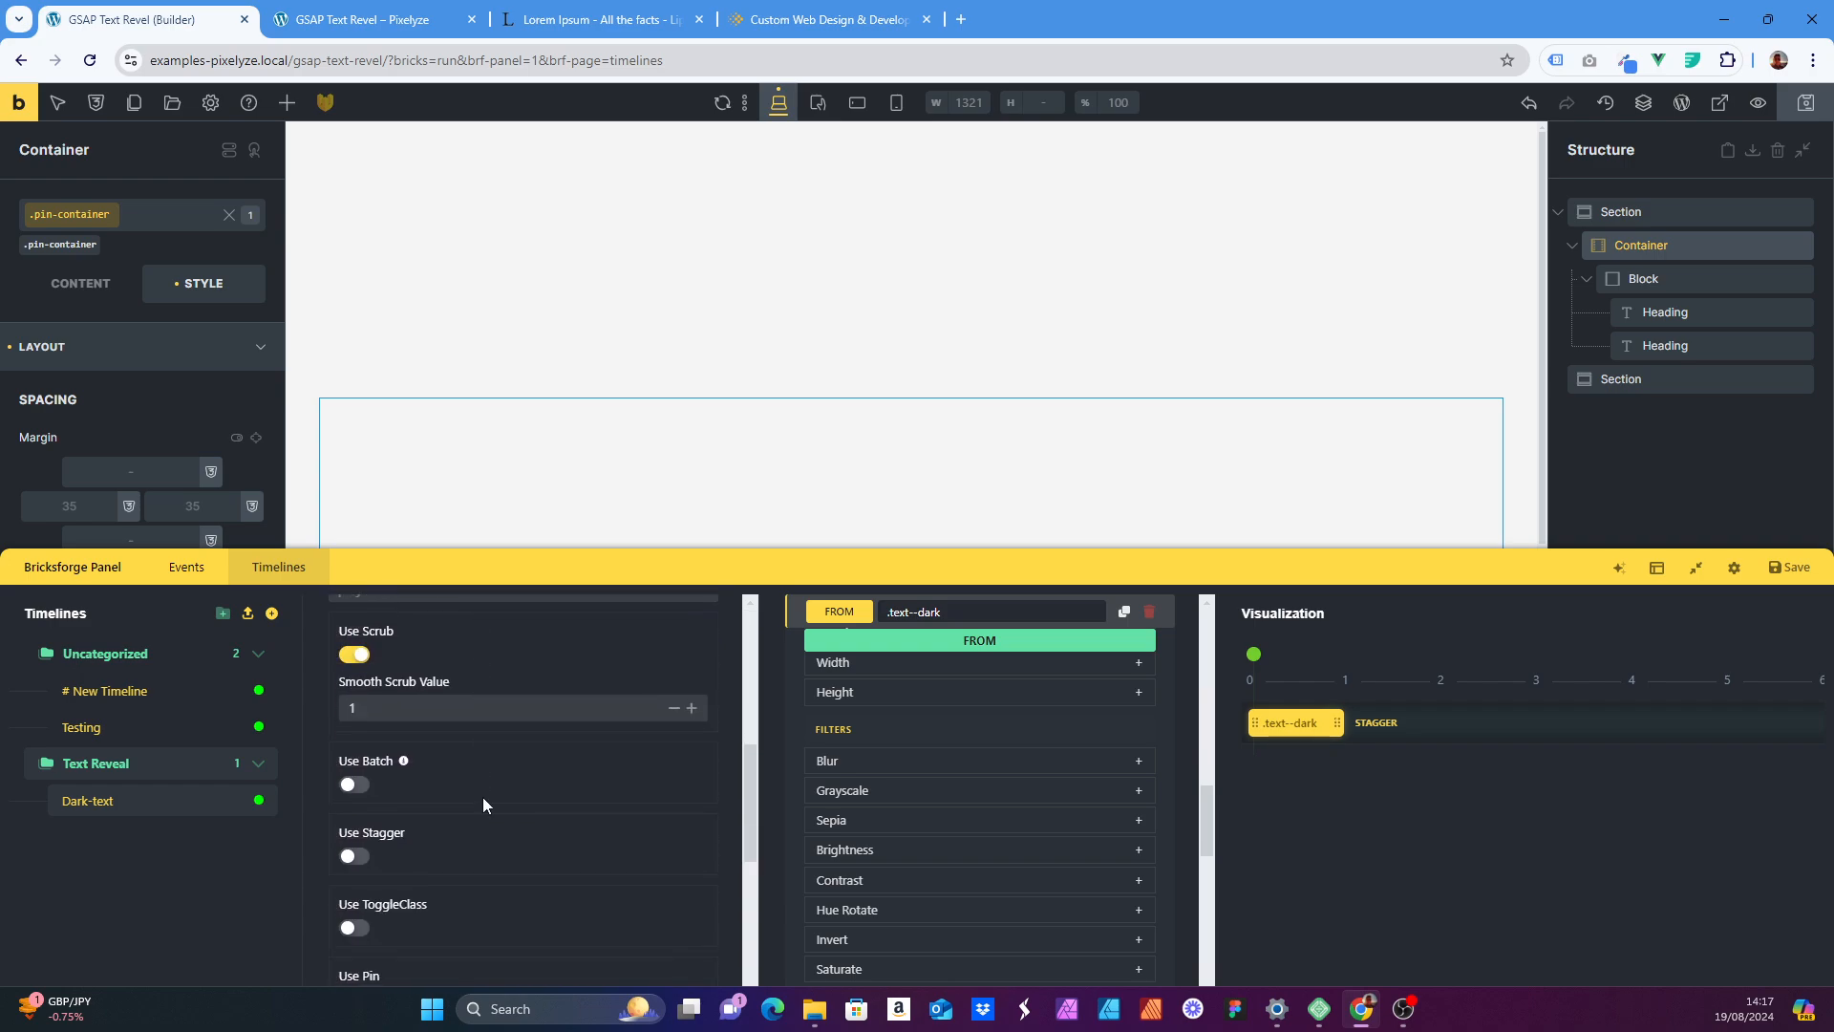
scroll(484, 797, "down", 2)
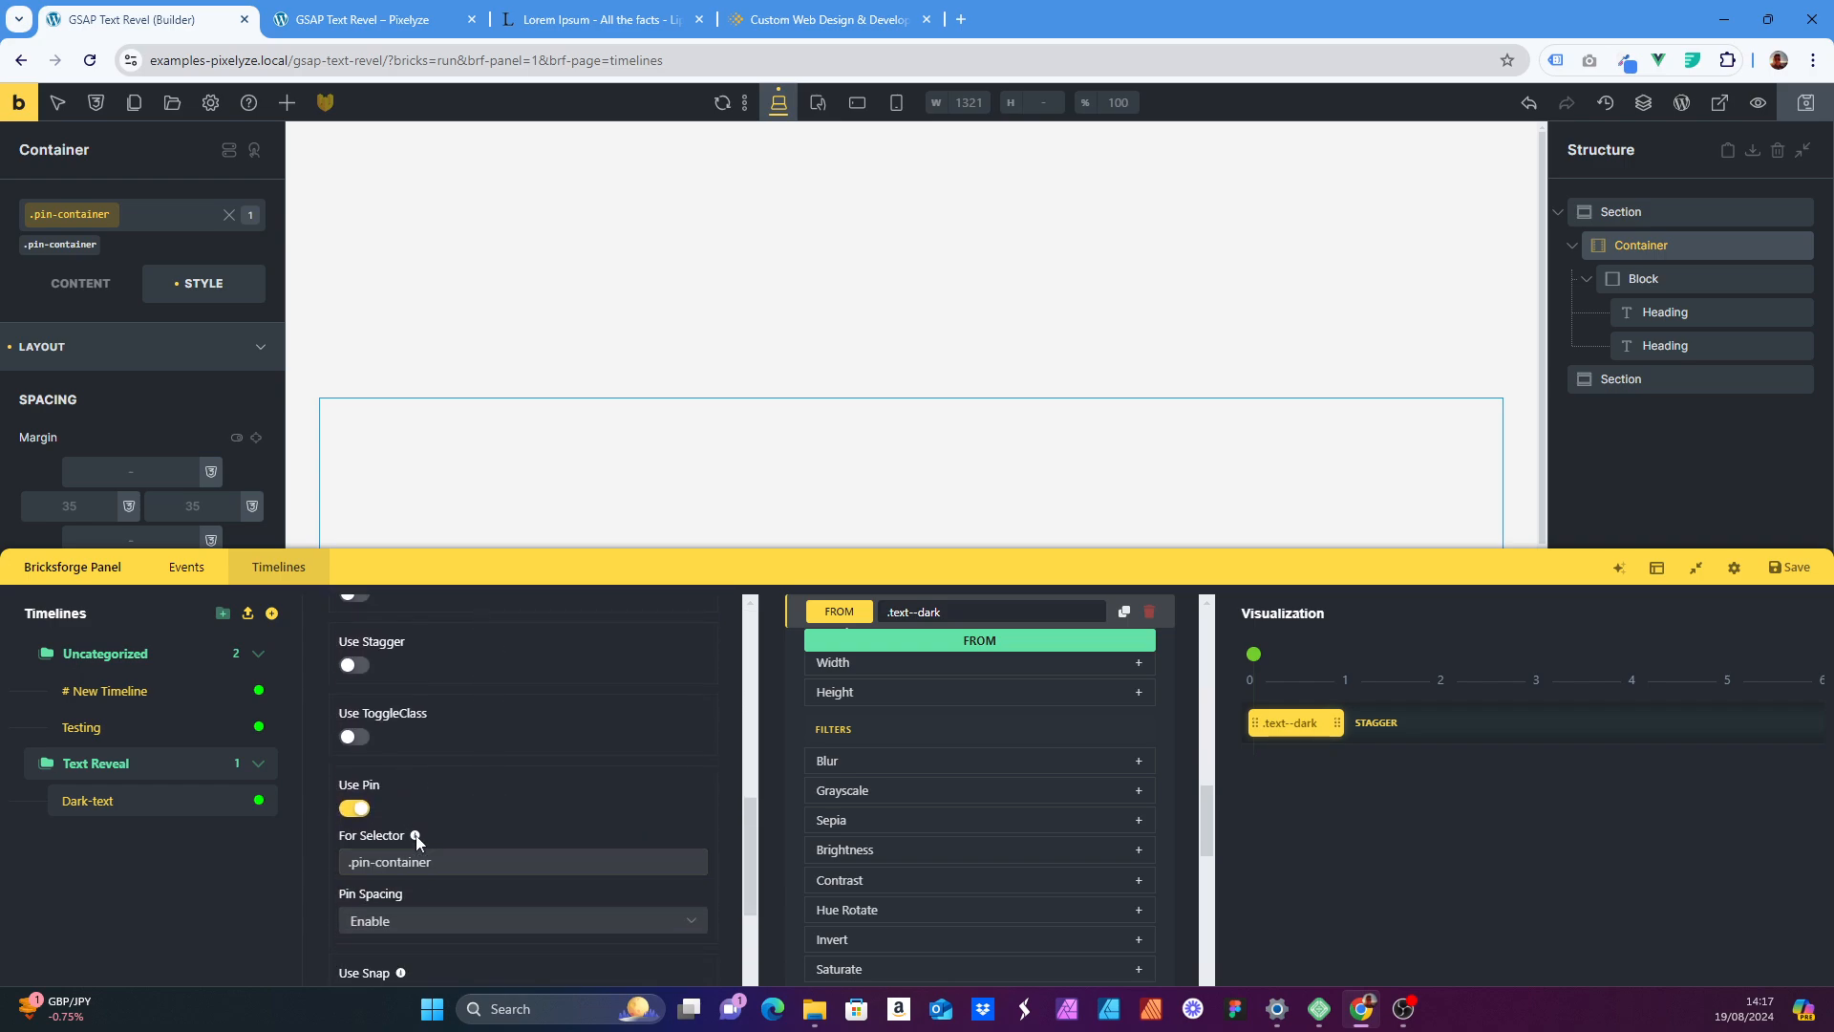
mouse_move(417, 840)
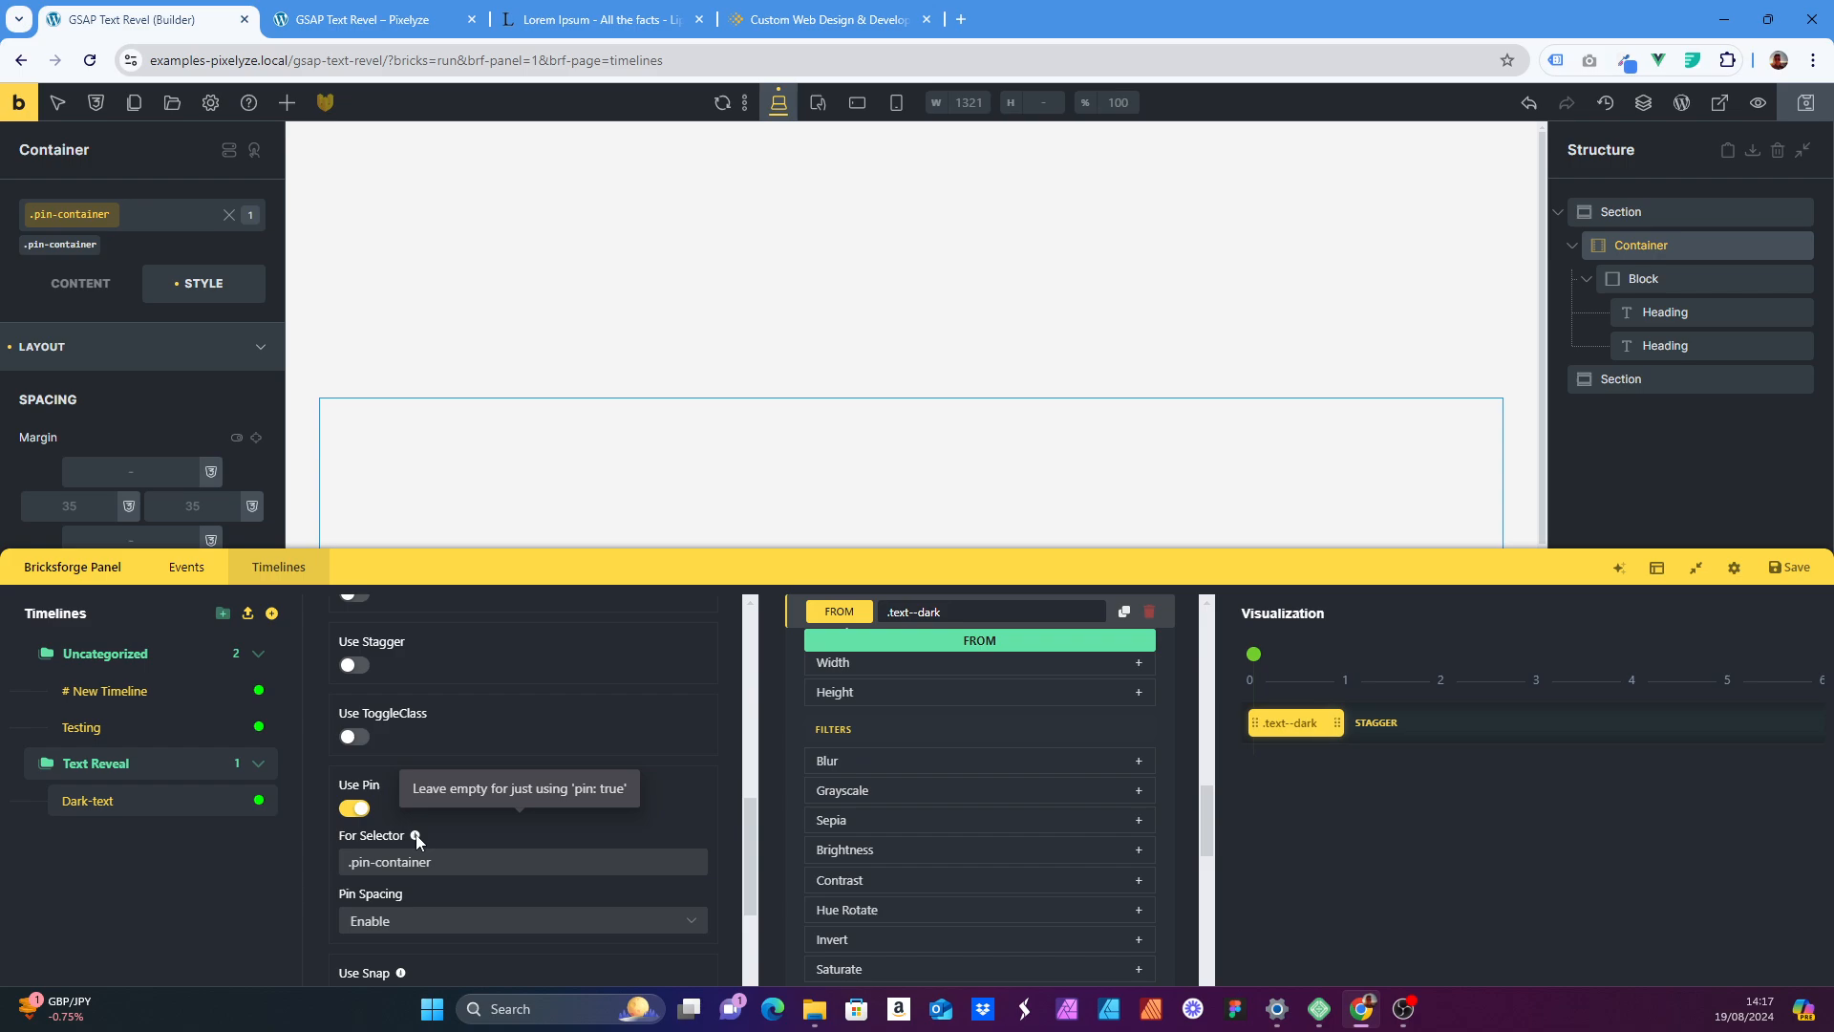
left_click(371, 867)
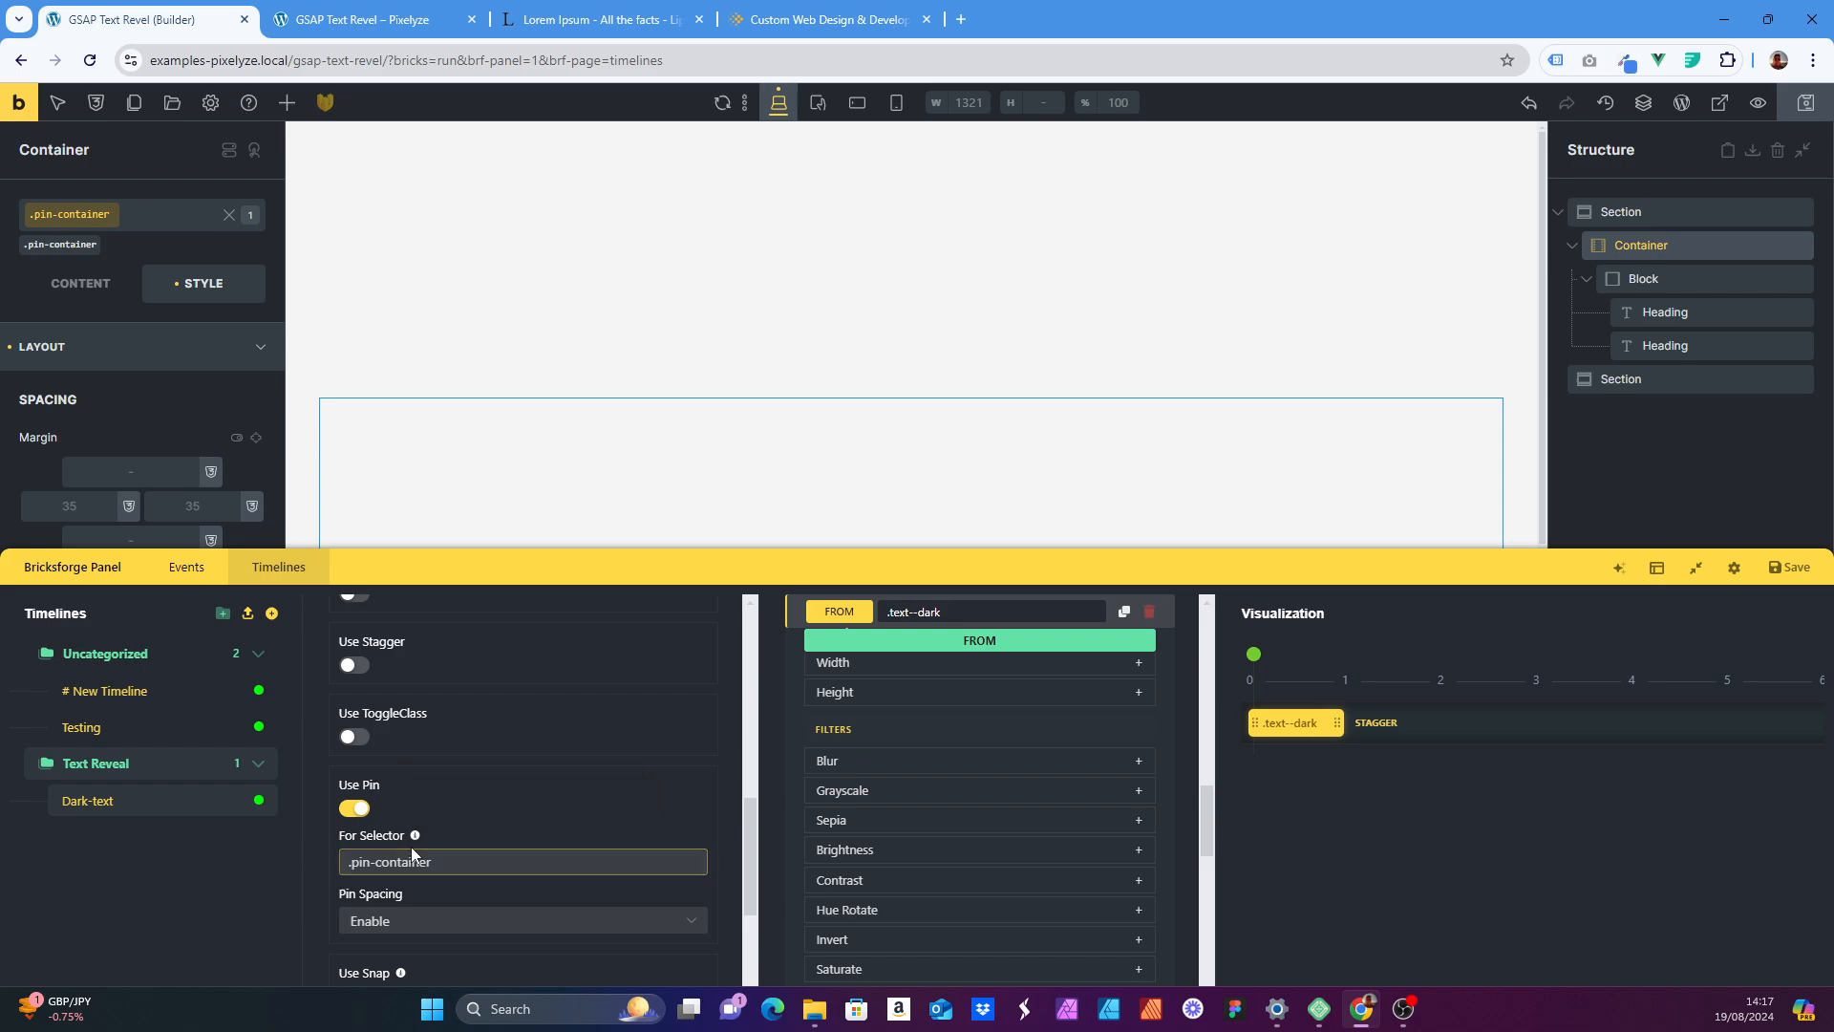
mouse_move(417, 839)
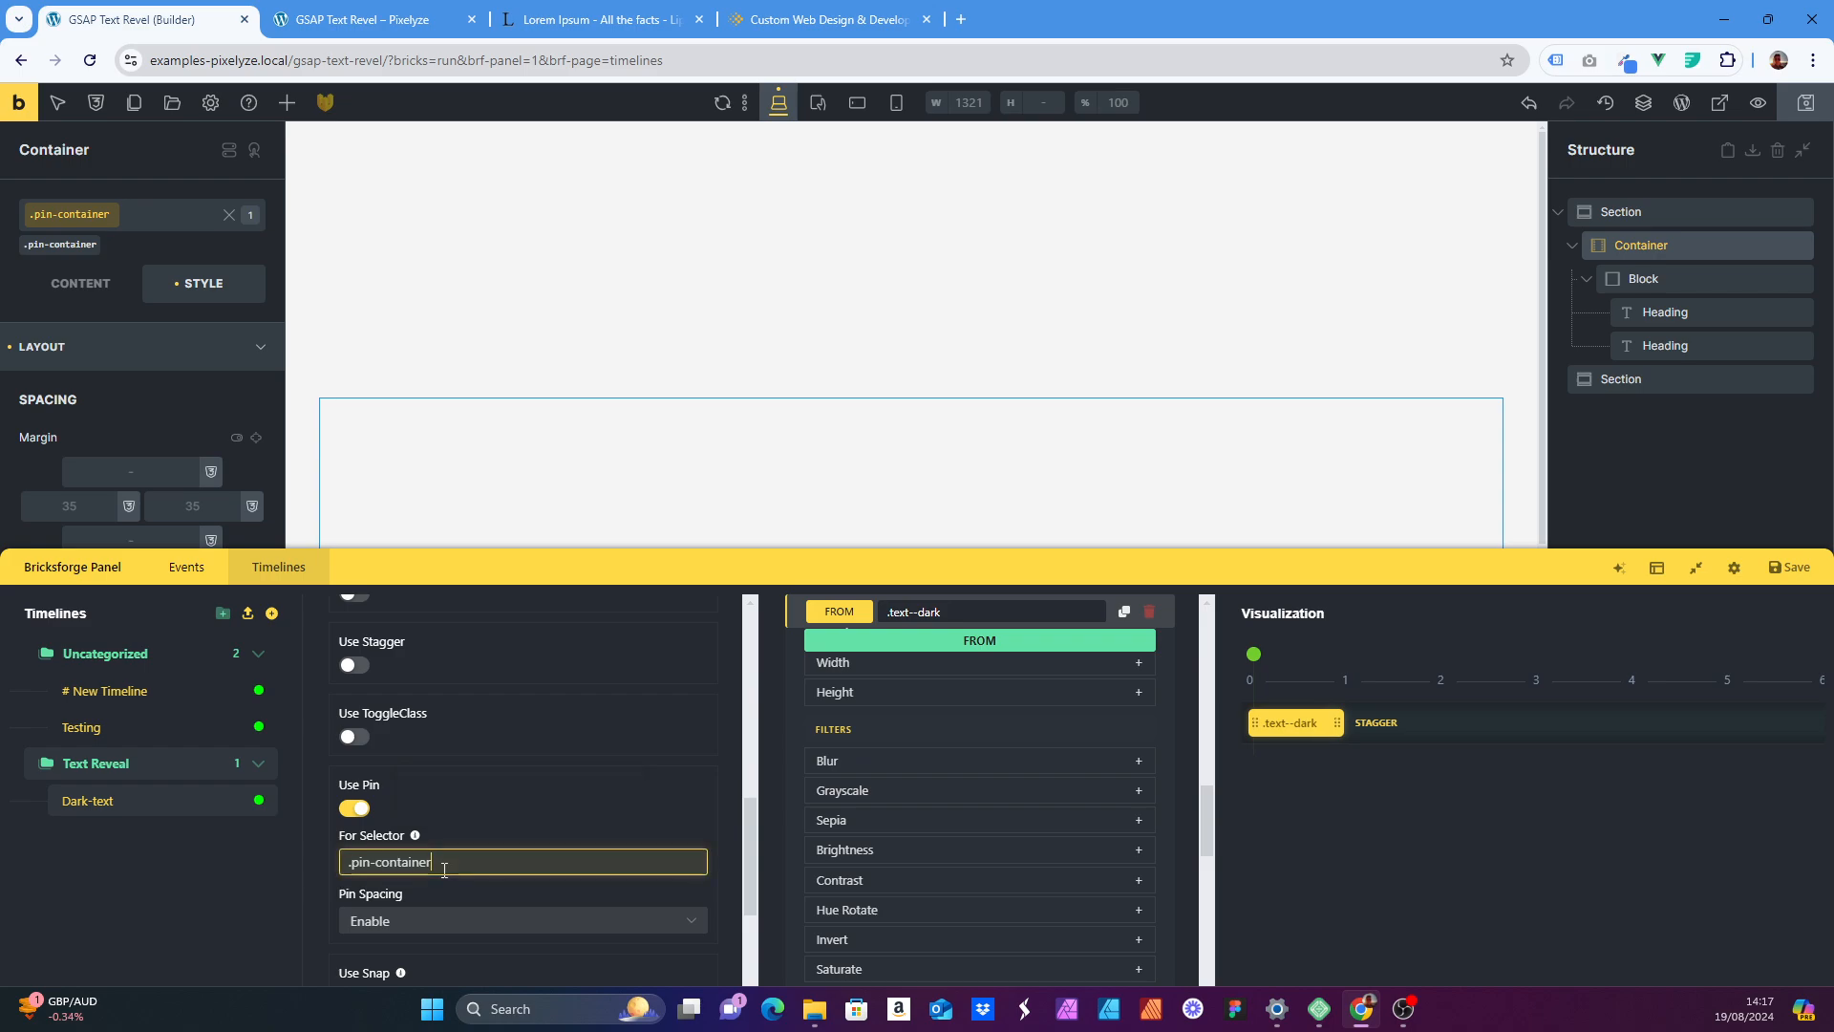
- Set the pin selector to .pin-container and Pin Spacing to Disable in the Dark-text timeline, and save it
triple_click(444, 869)
key("BackSpace")
type(".p")
left_click(473, 922)
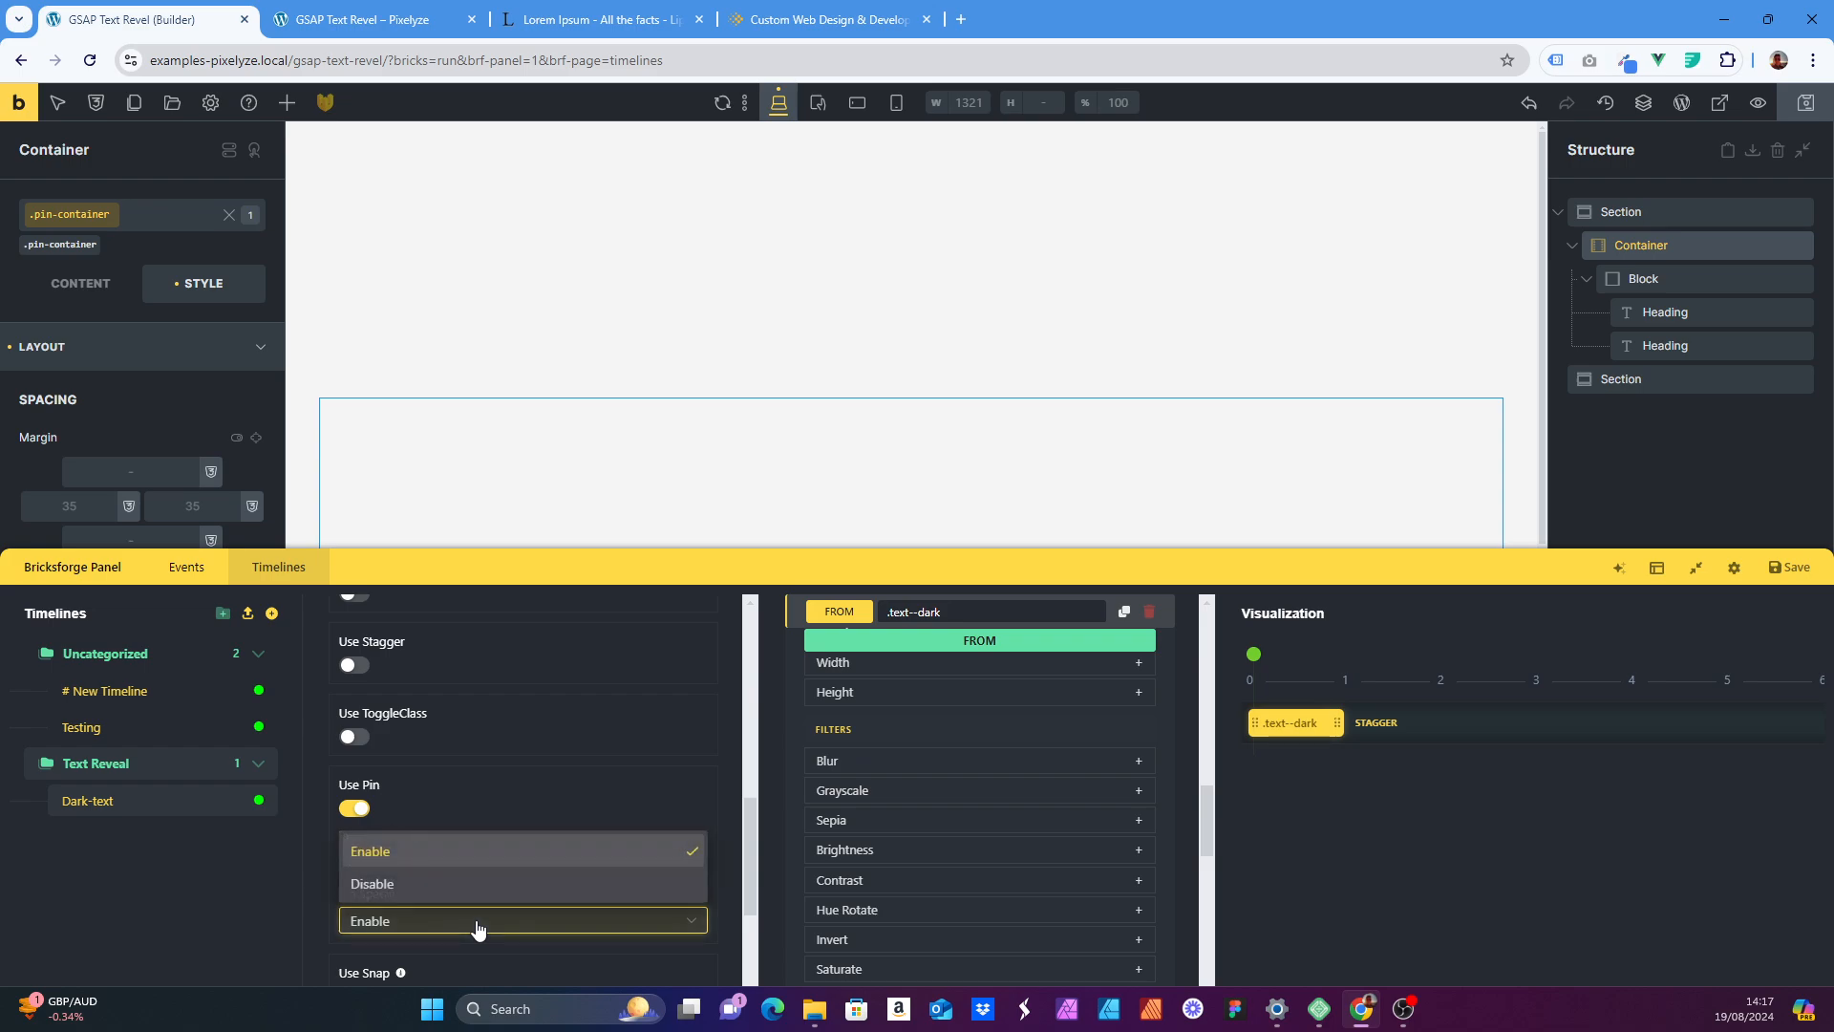
left_click(470, 885)
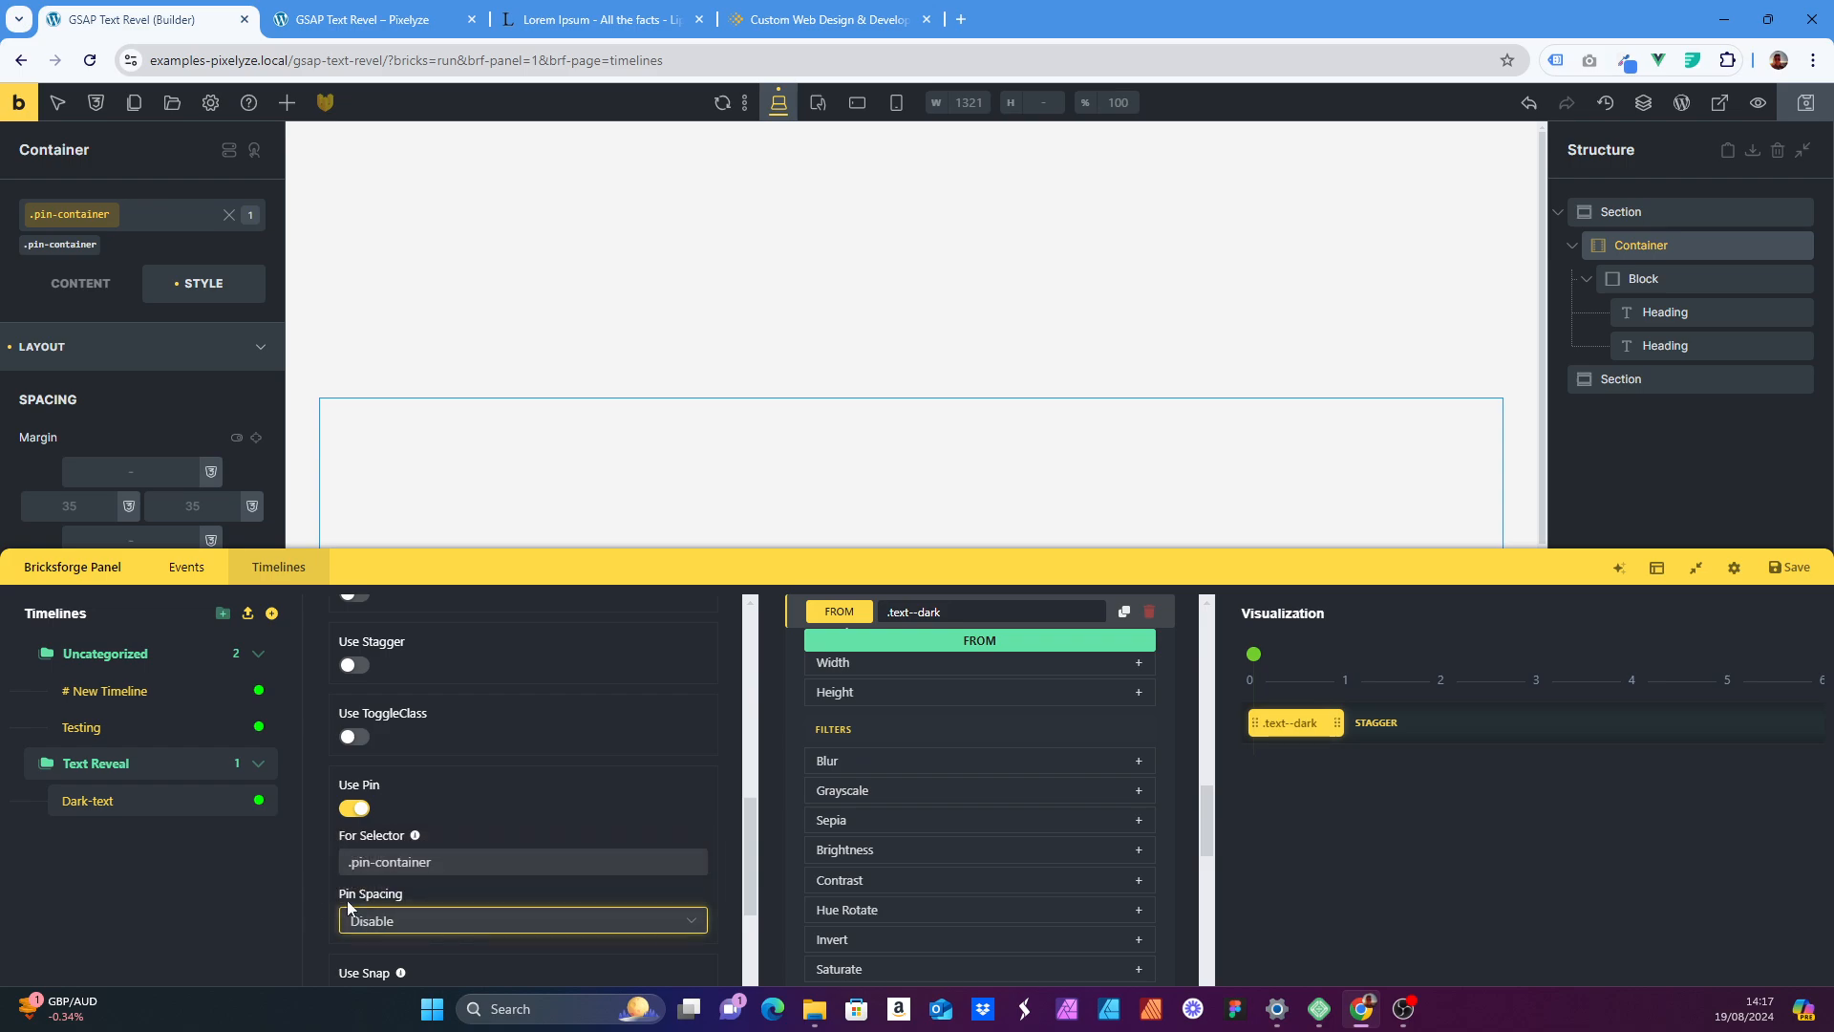
left_click(1812, 576)
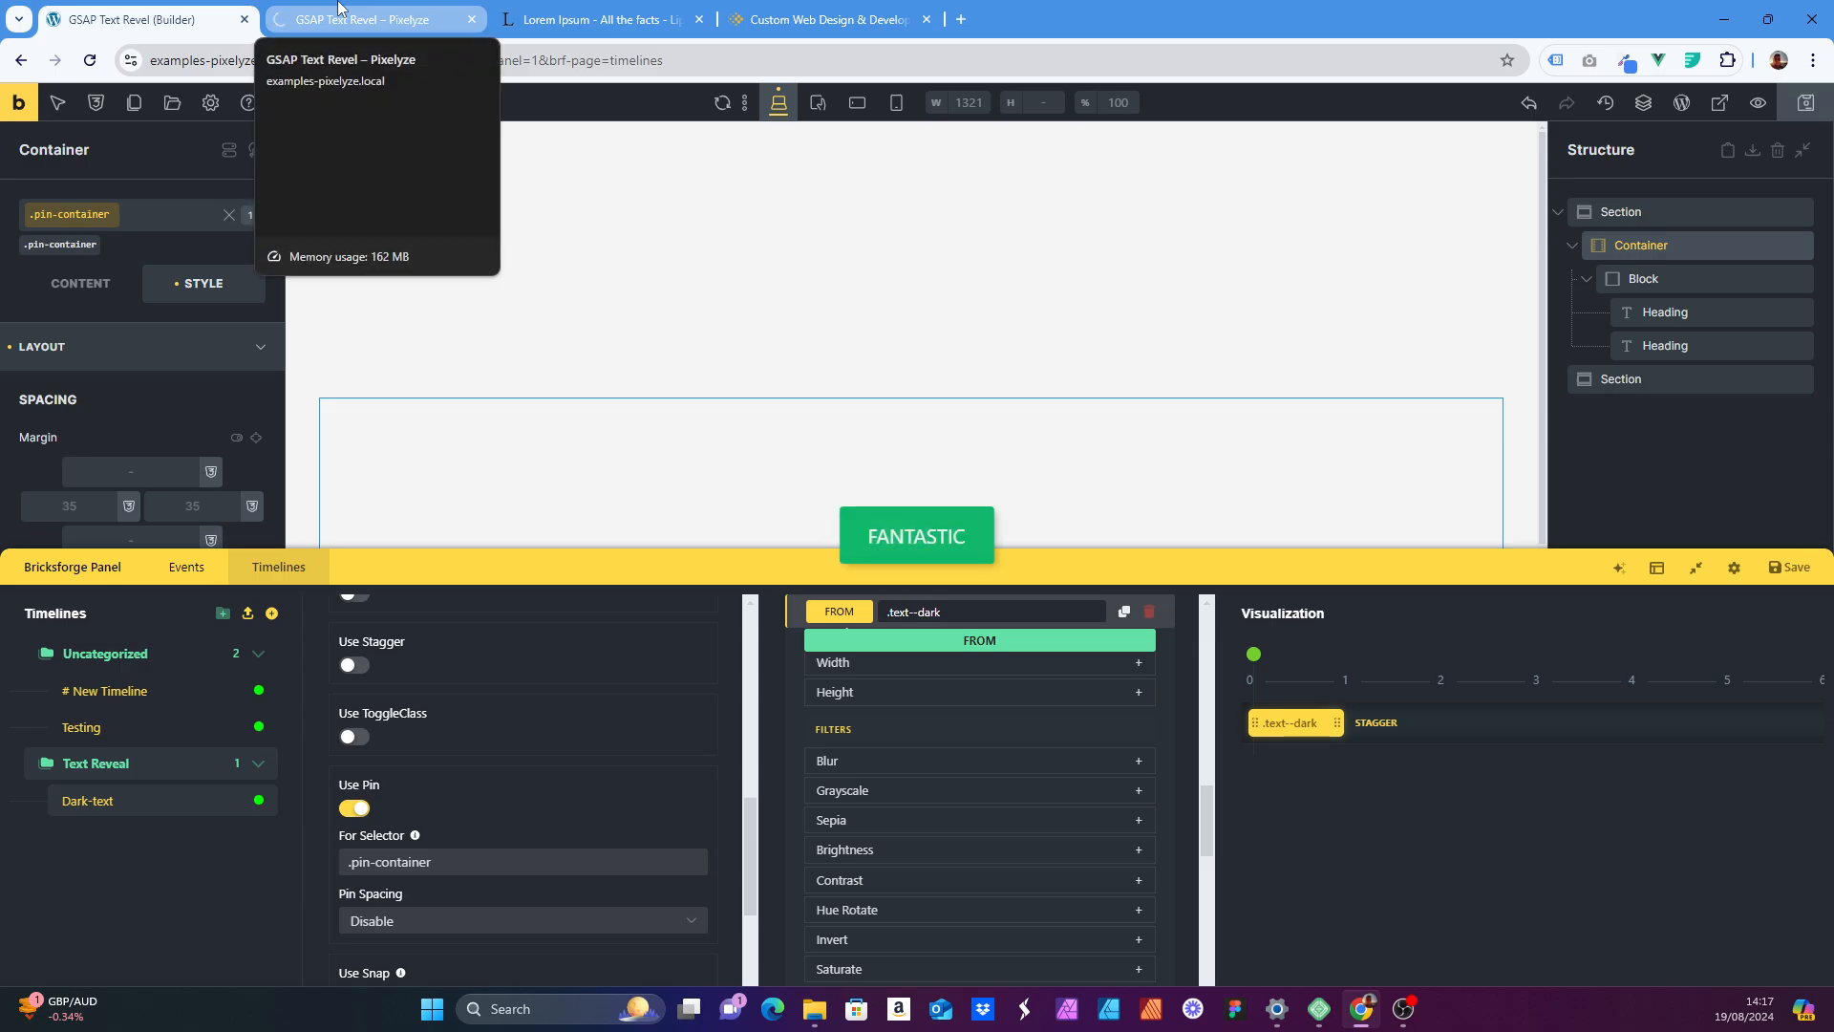
- Check the preview page with pin spacing disabled and close its developer tools
left_click(338, 11)
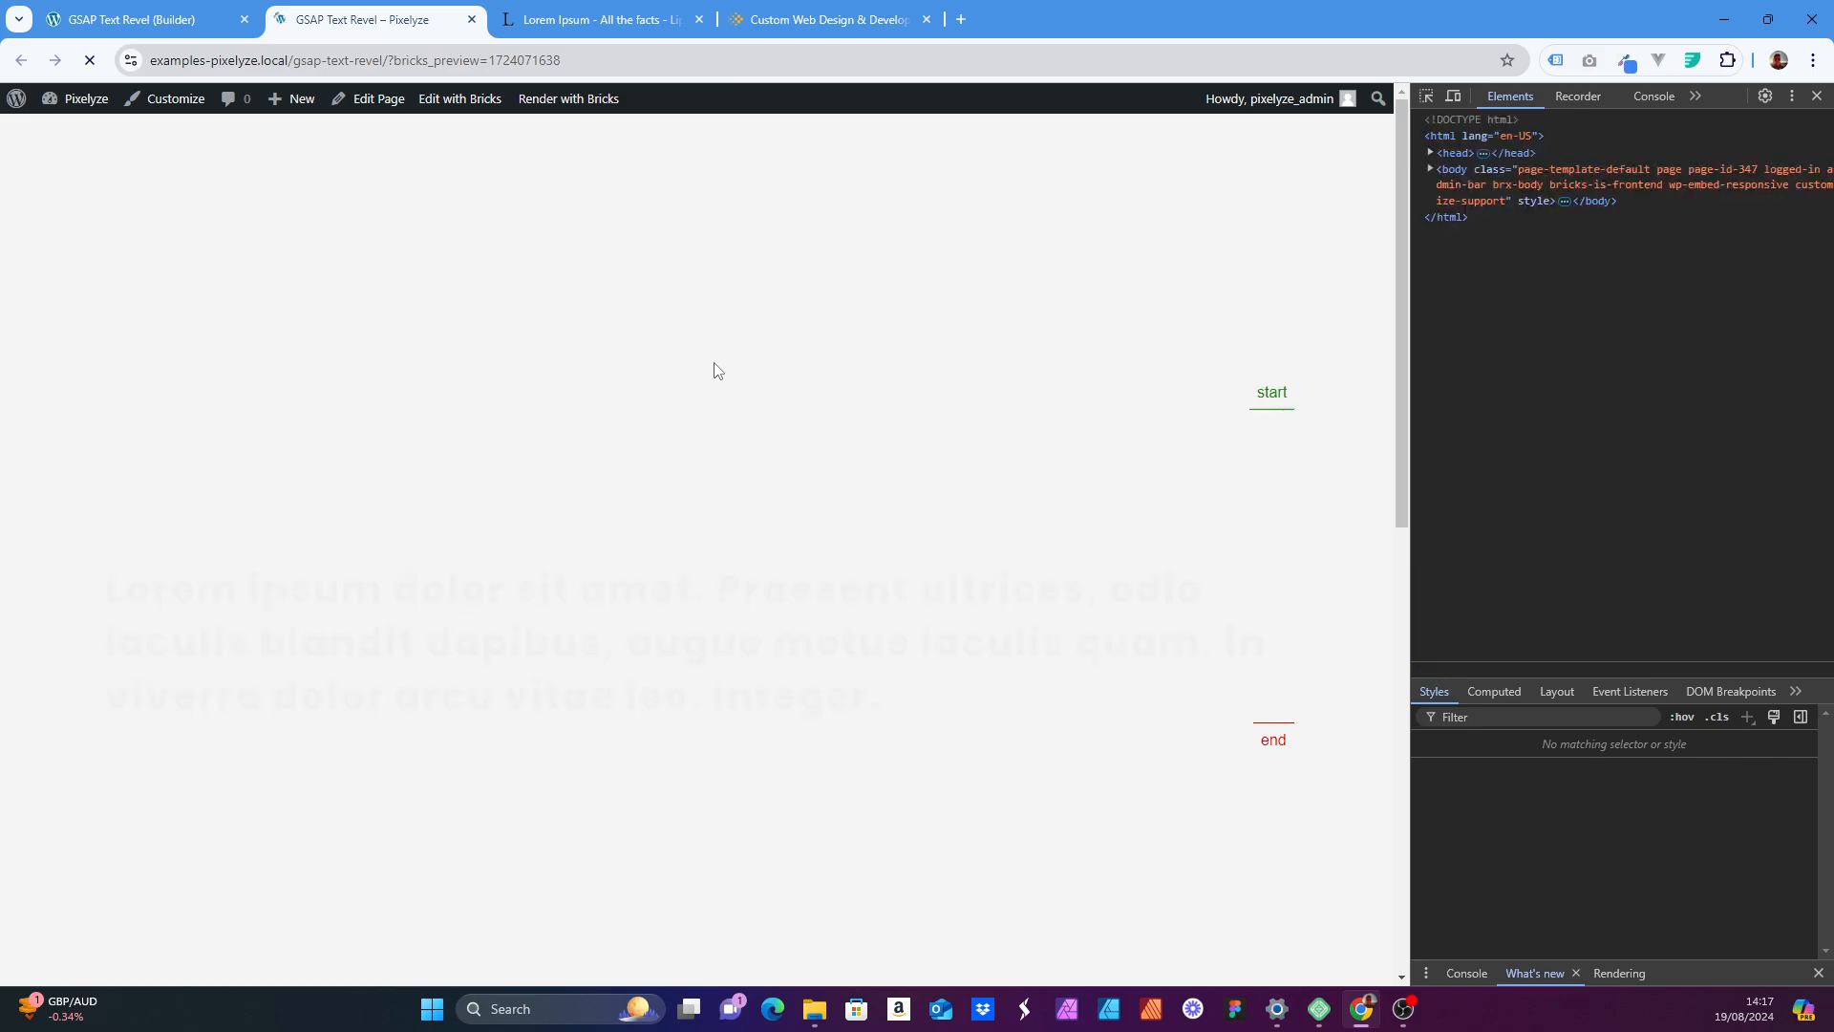
left_click_drag(1401, 156, 1434, 100)
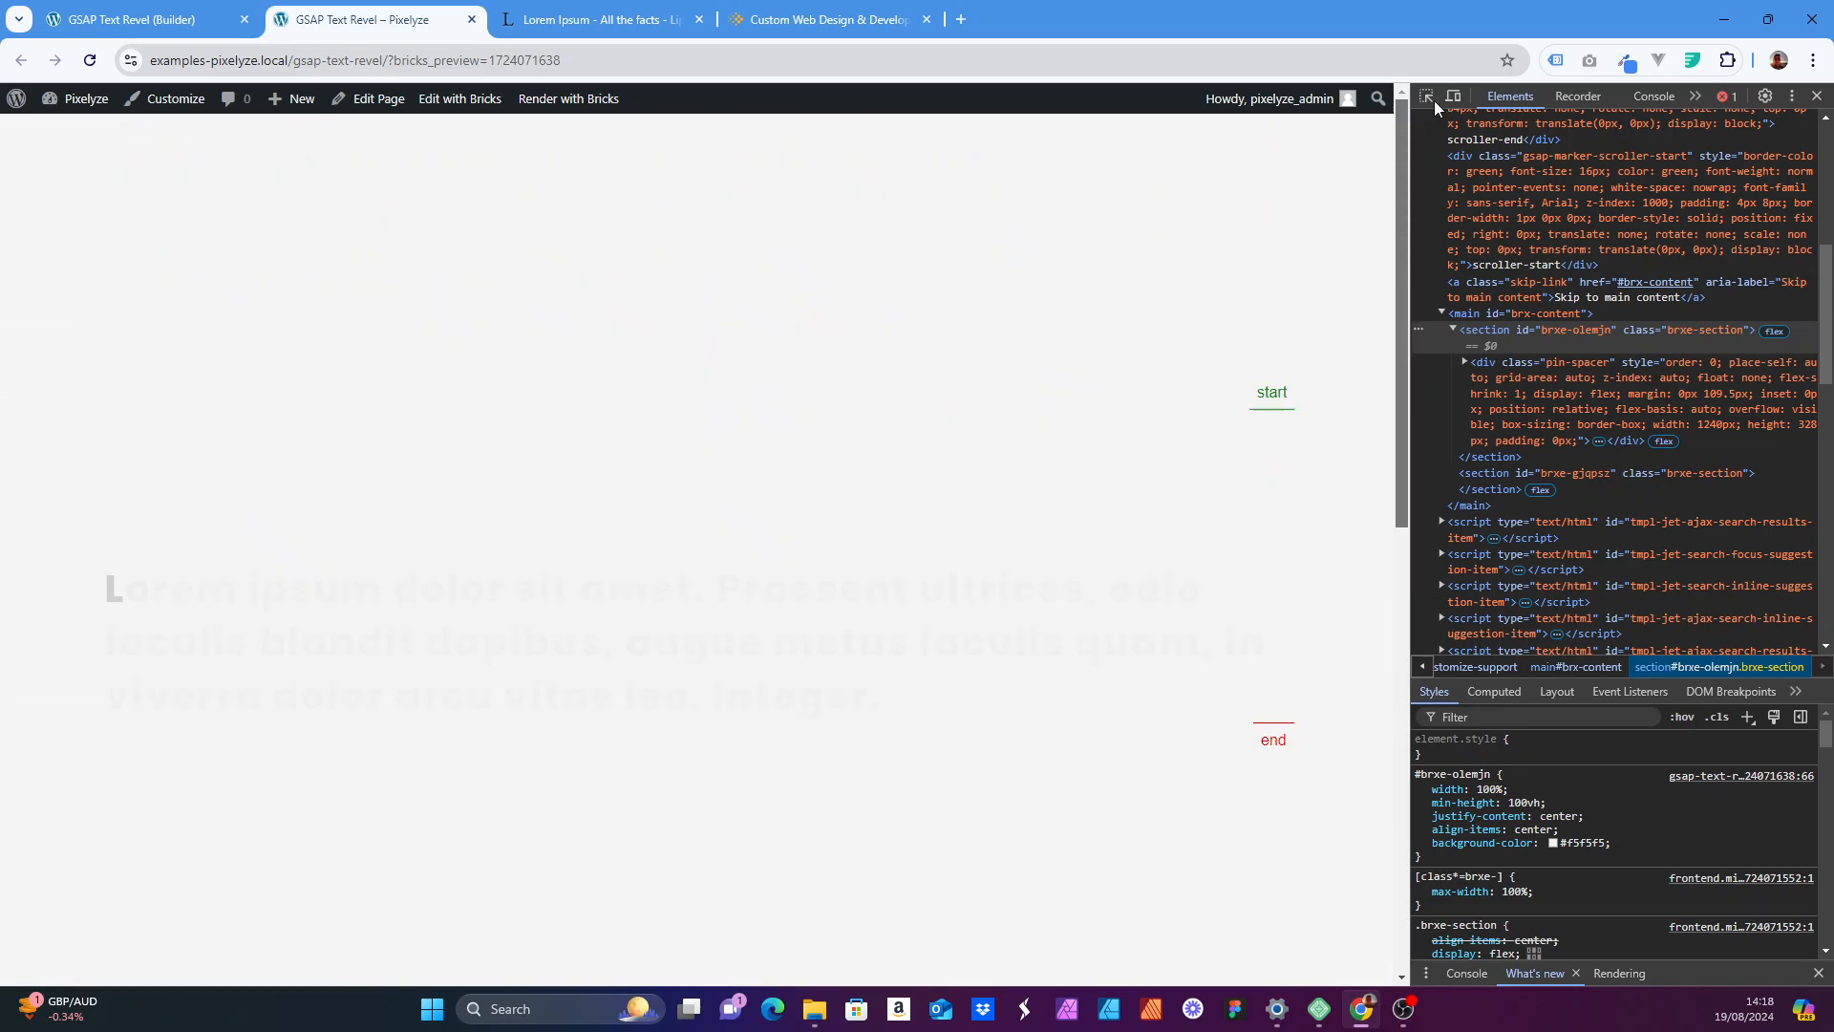
left_click(1817, 96)
- In the builder, set the .pin-container class's top padding to 8rem and save the changes
left_click(191, 17)
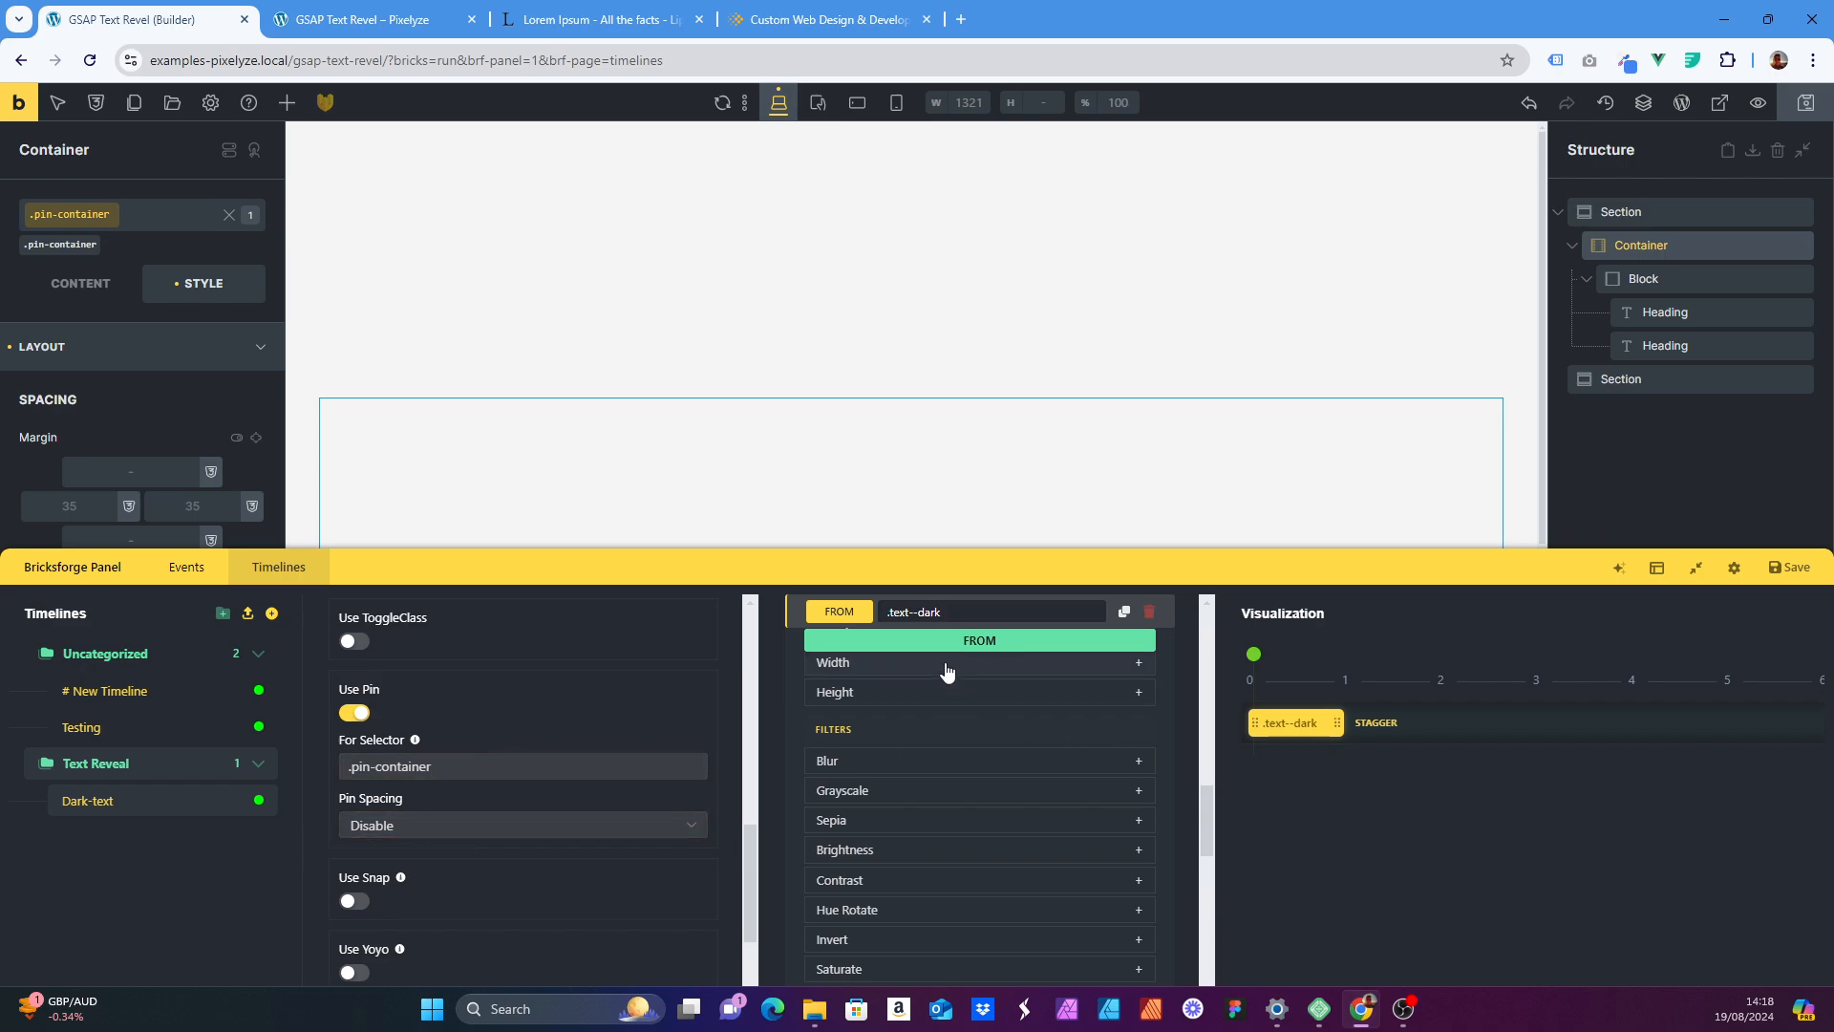
scroll(109, 356, "down", 2)
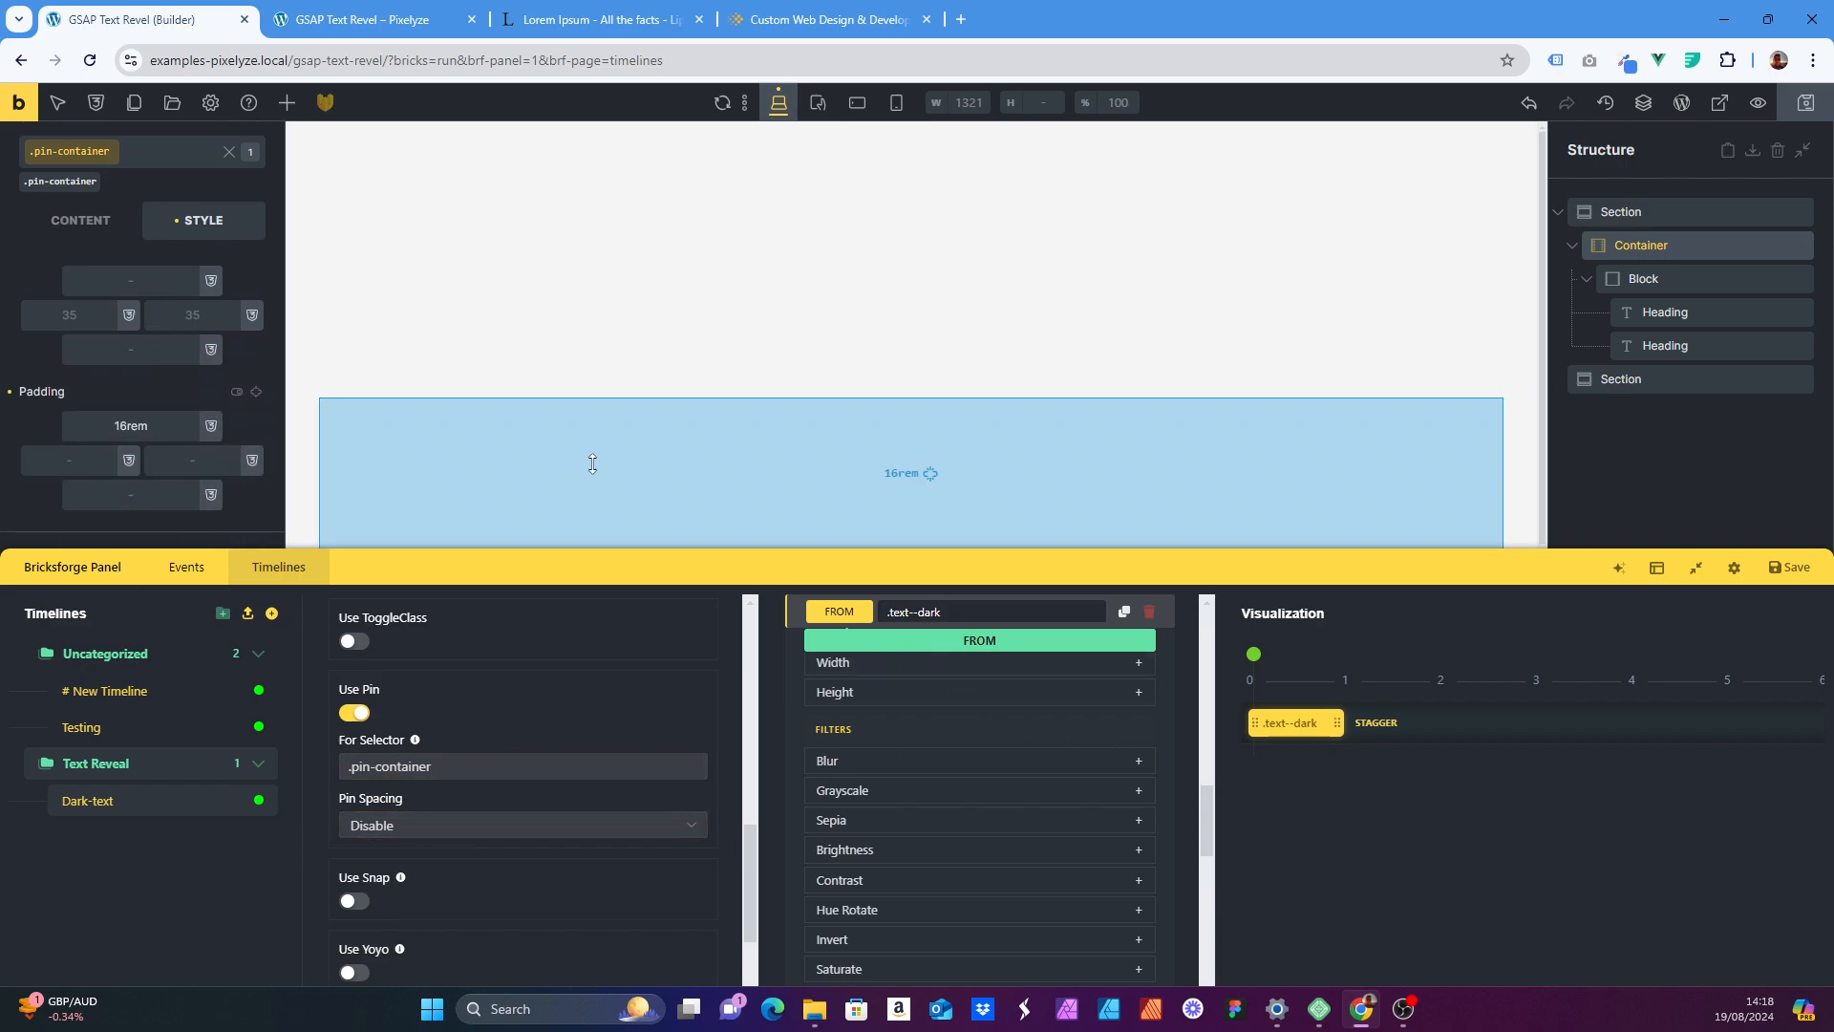
left_click_drag(127, 427, 119, 431)
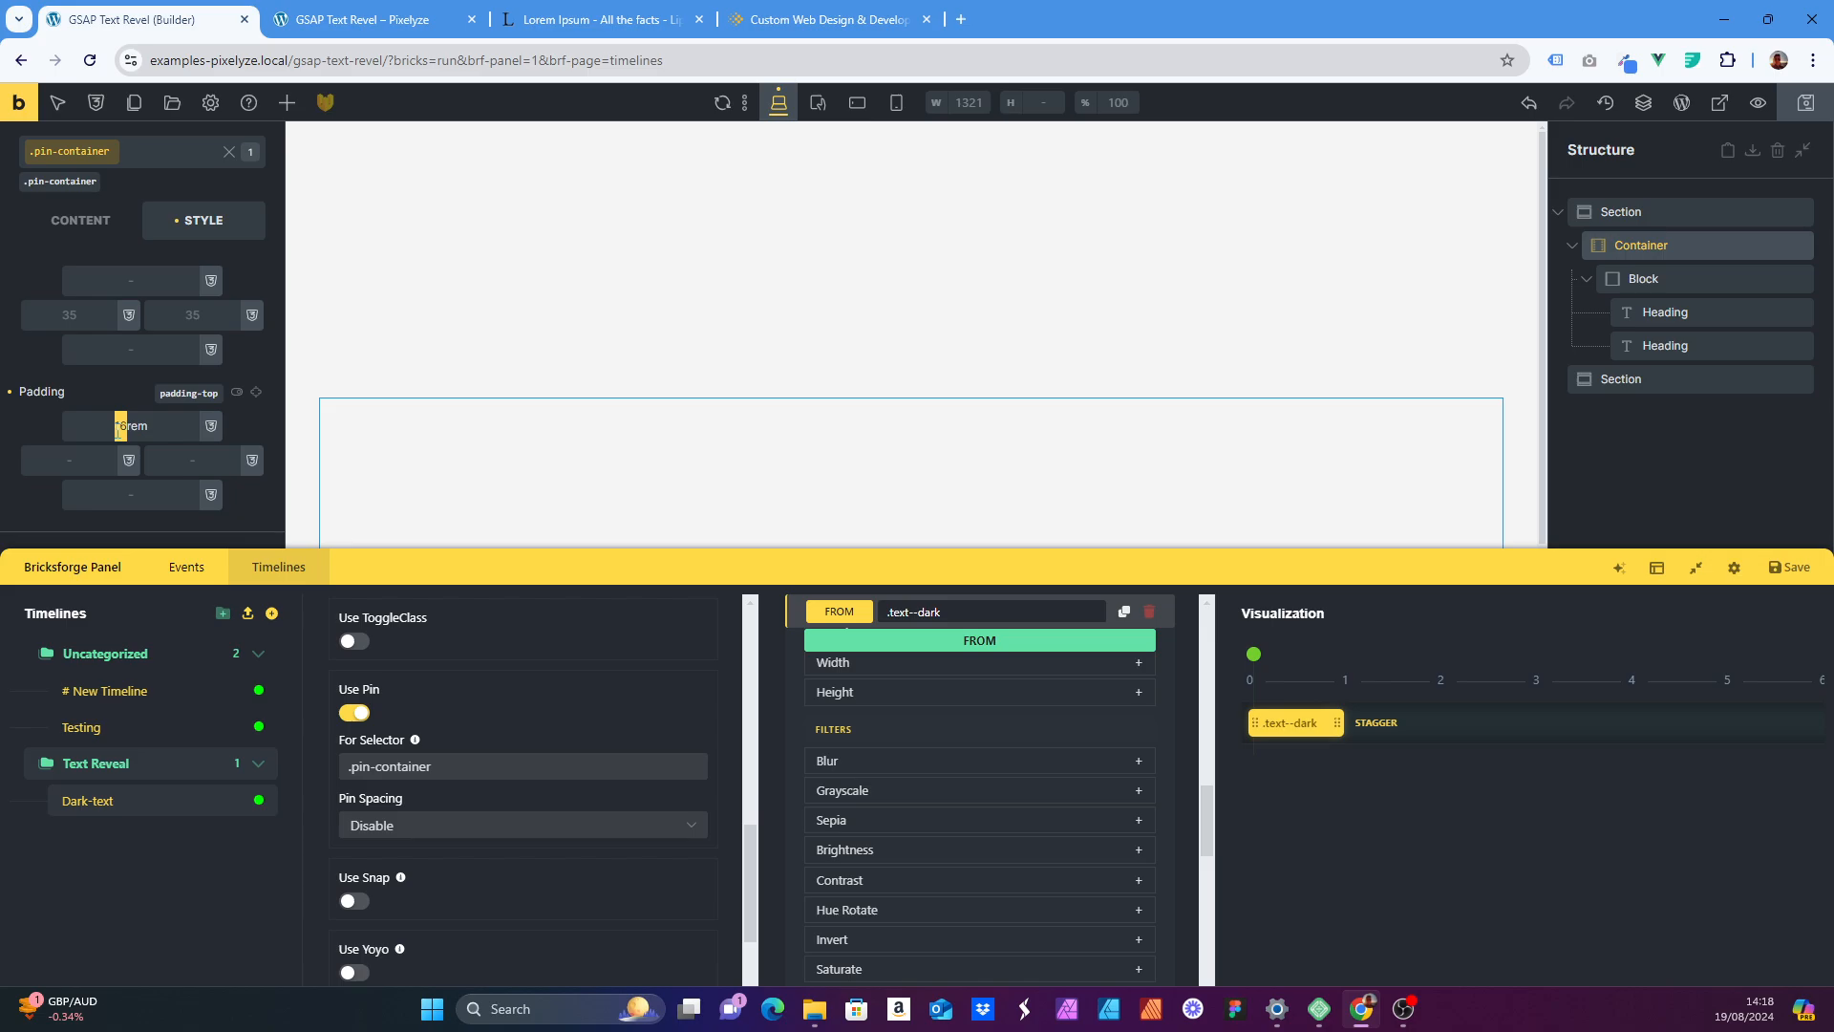
type("8")
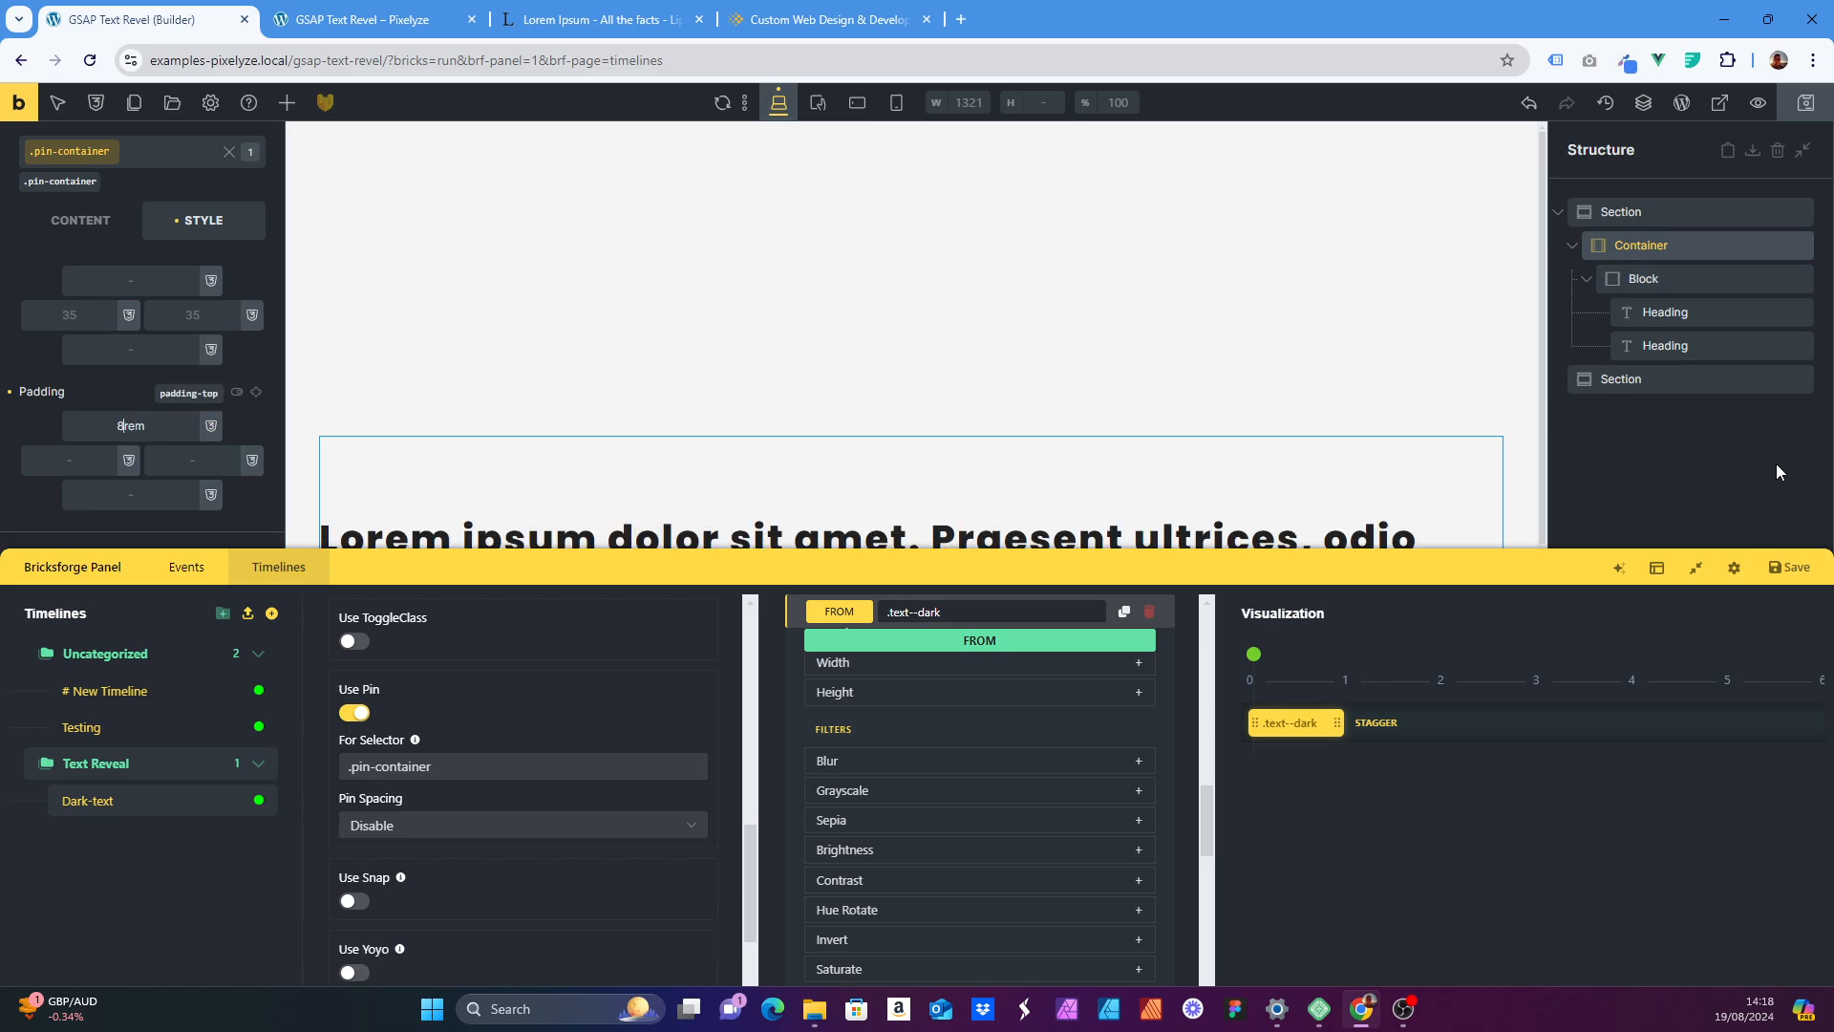
left_click(1782, 568)
scroll(718, 232, "down", 4)
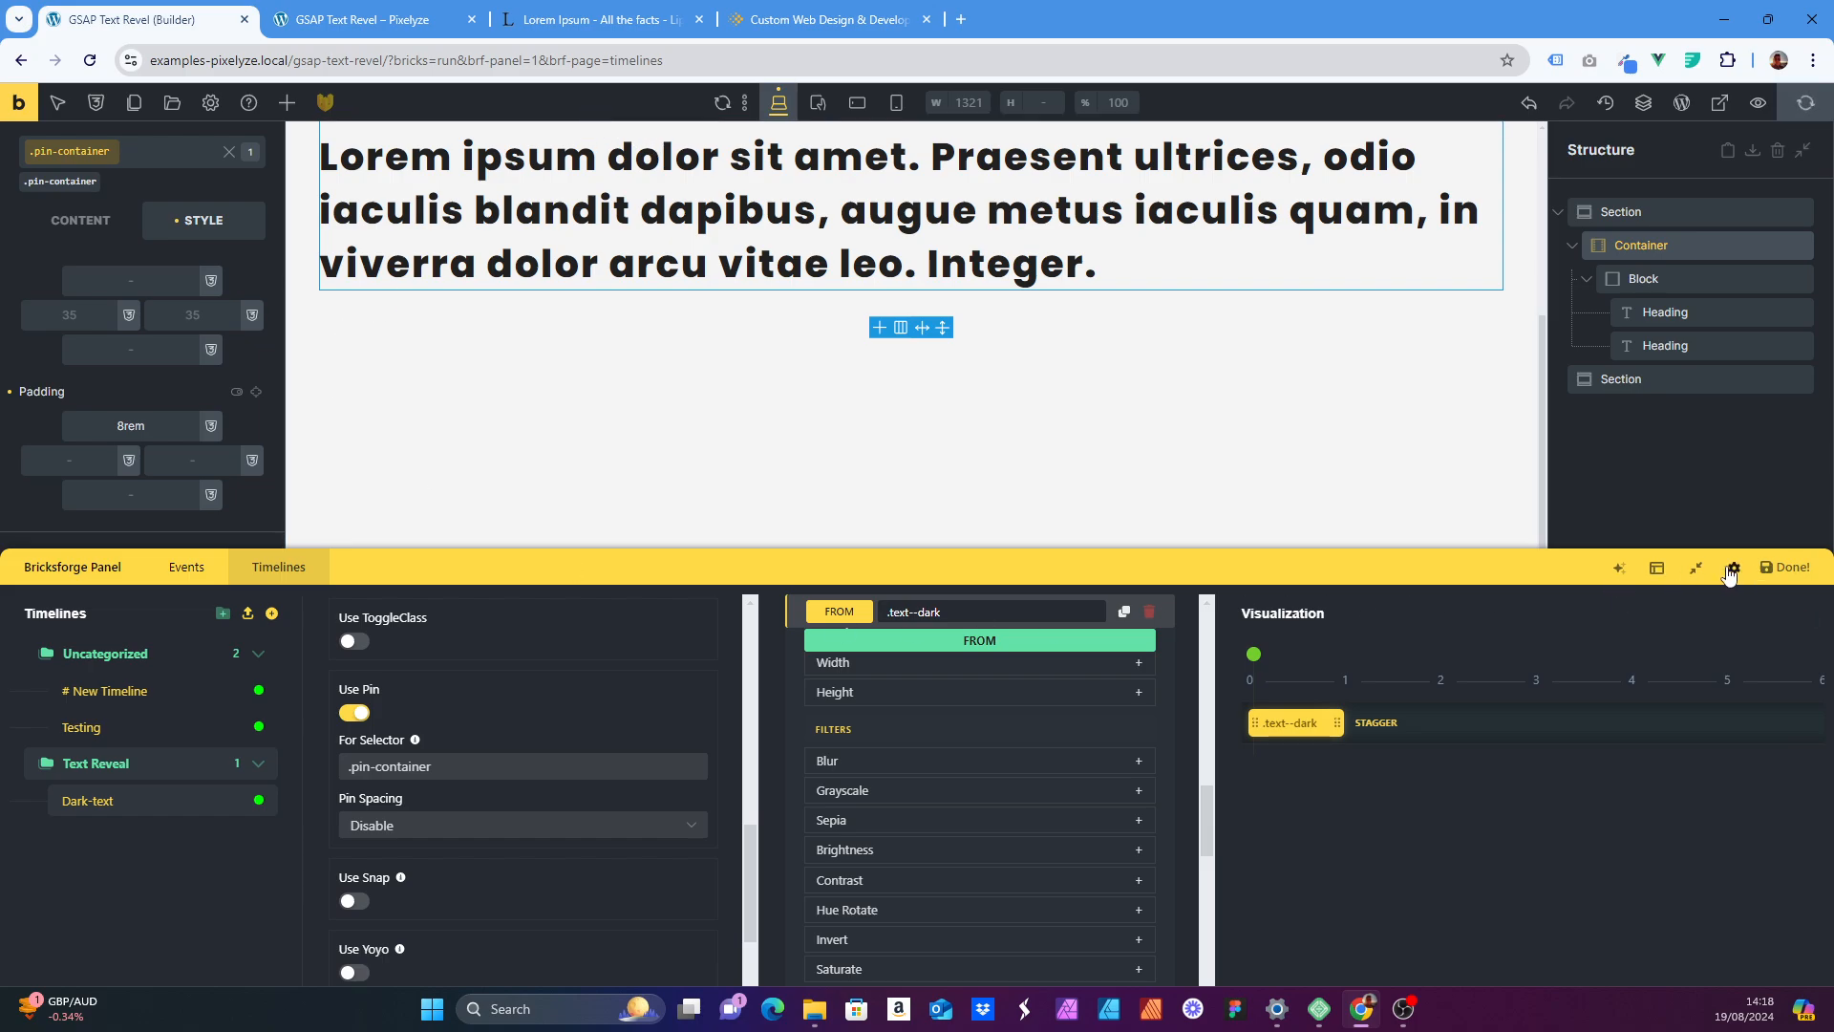
- Scroll down and back up through the preview page to test the dark text reveal with the reduced padding
left_click(319, 8)
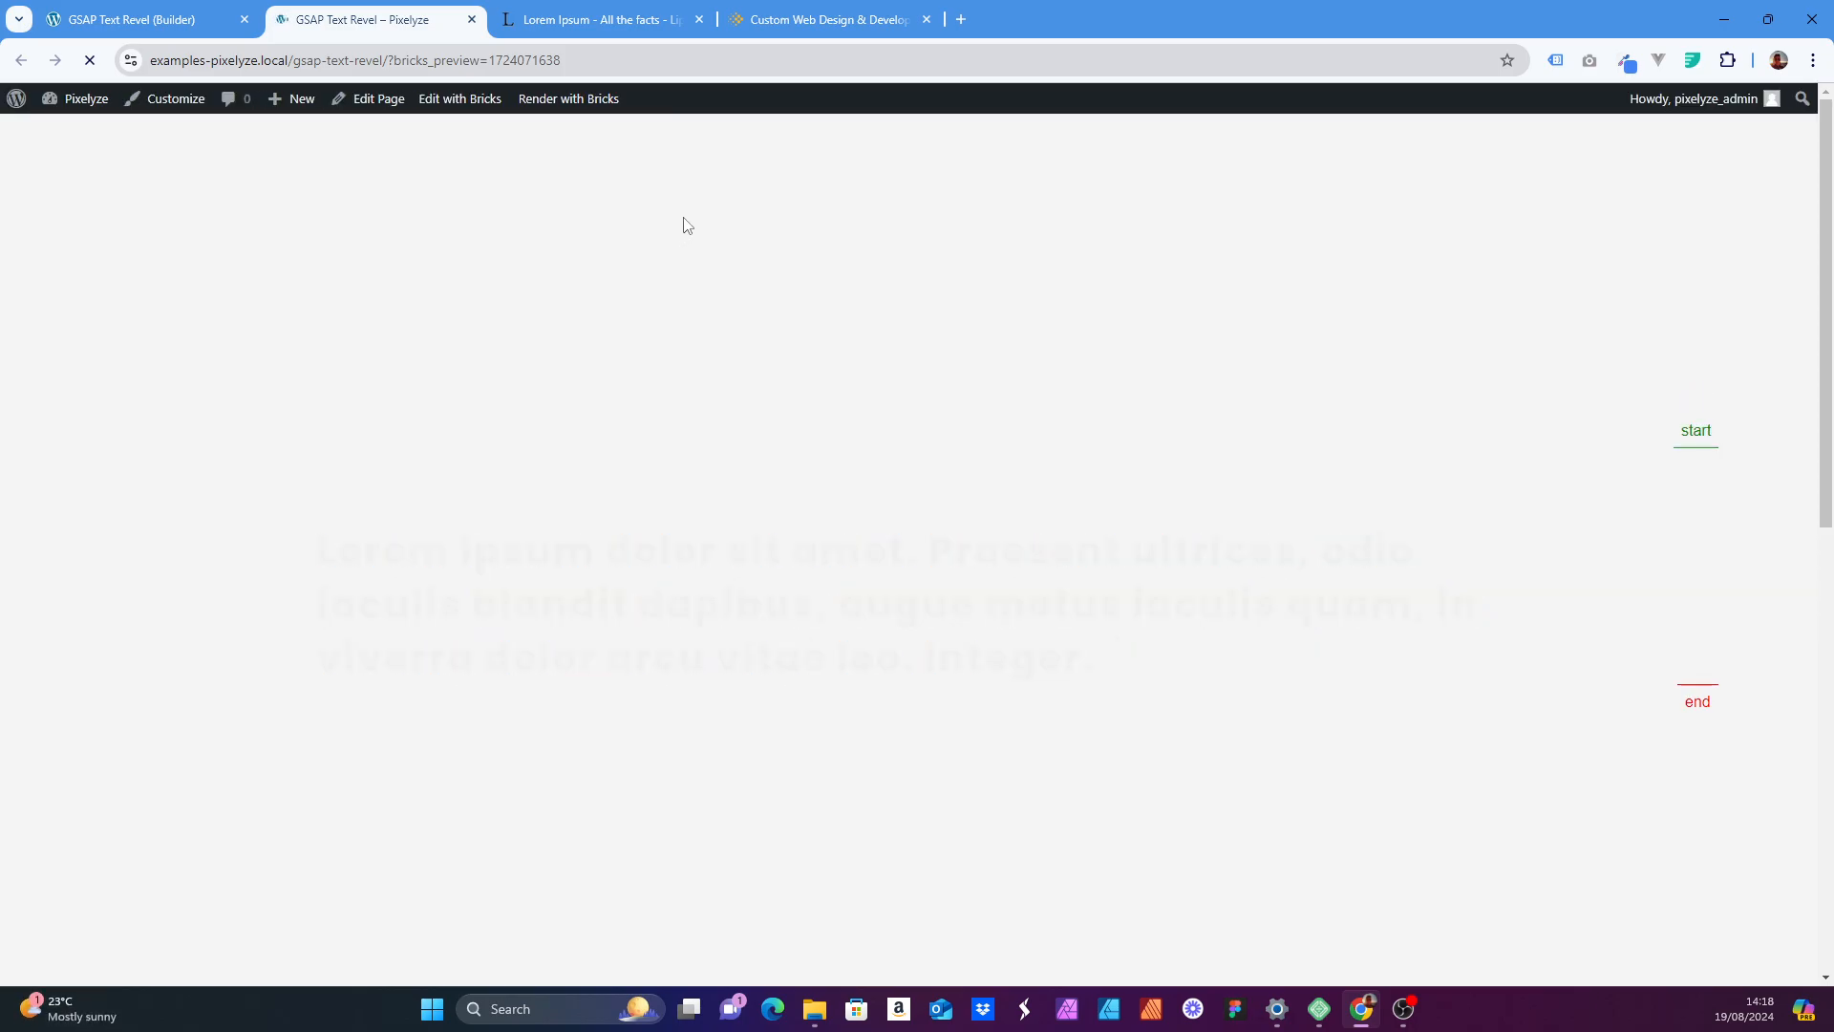
scroll(688, 225, "down", 3)
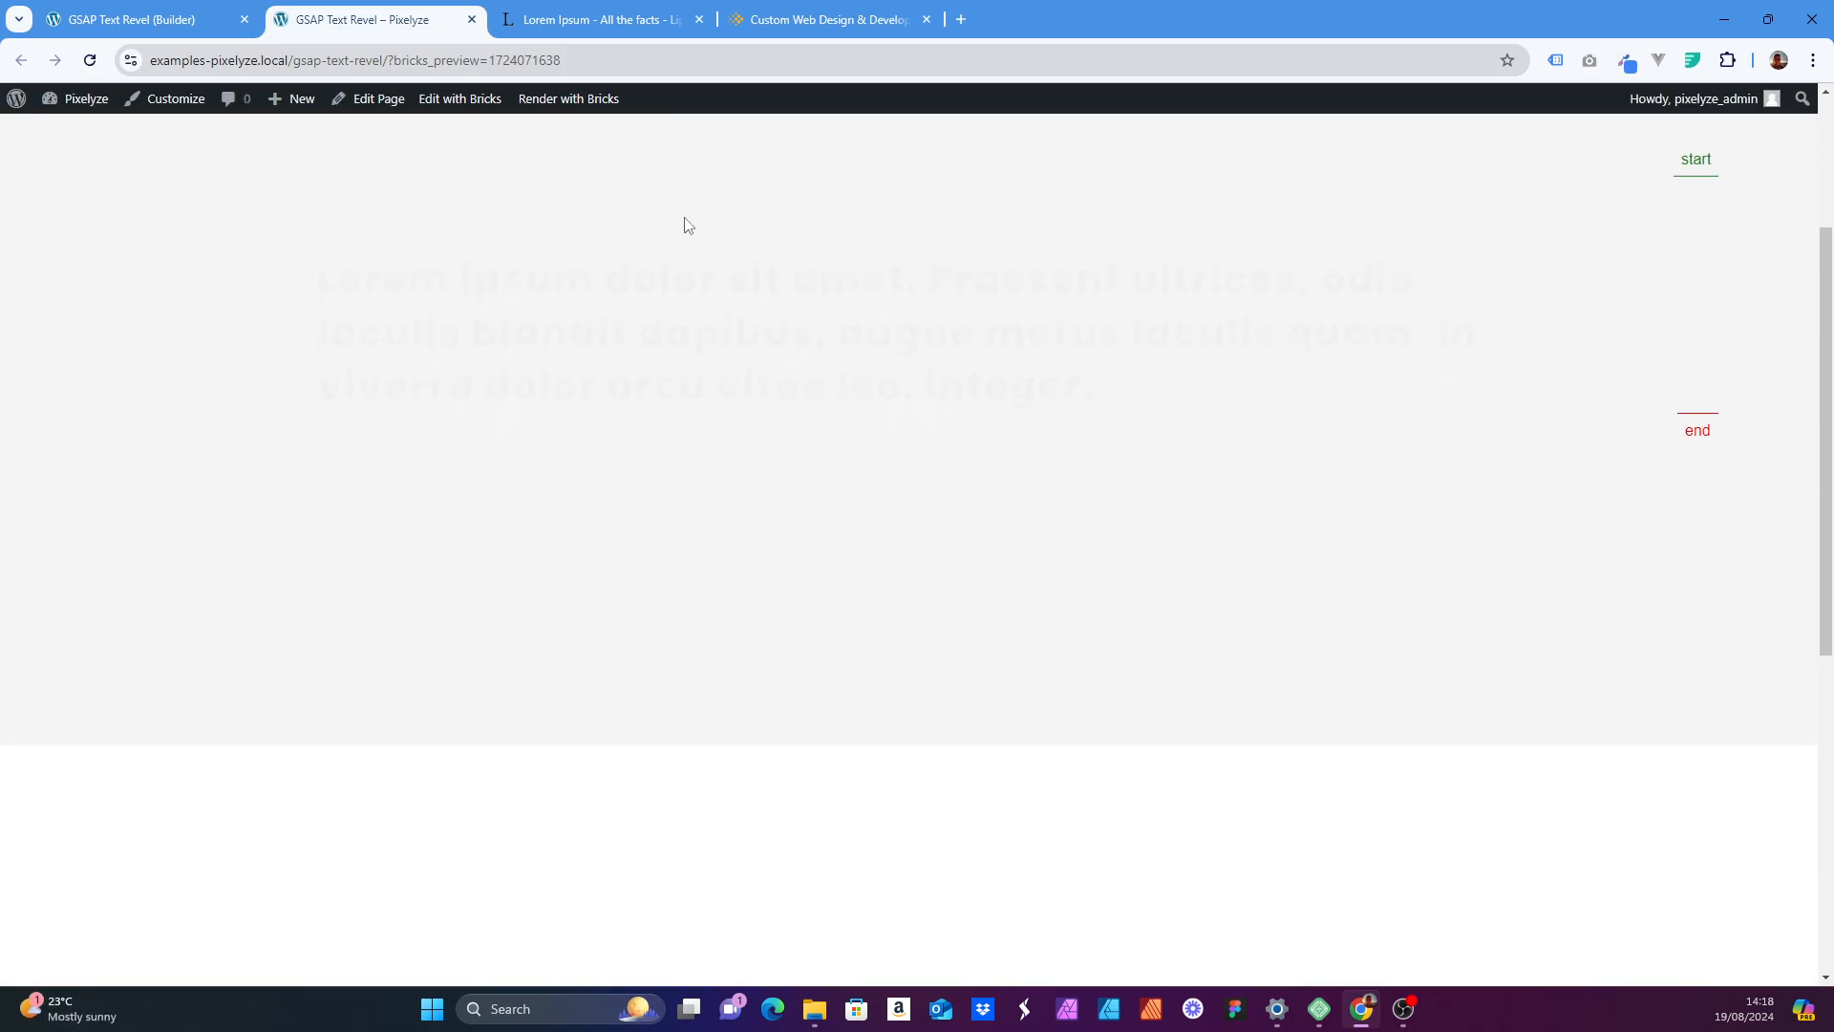
scroll(686, 218, "down", 2)
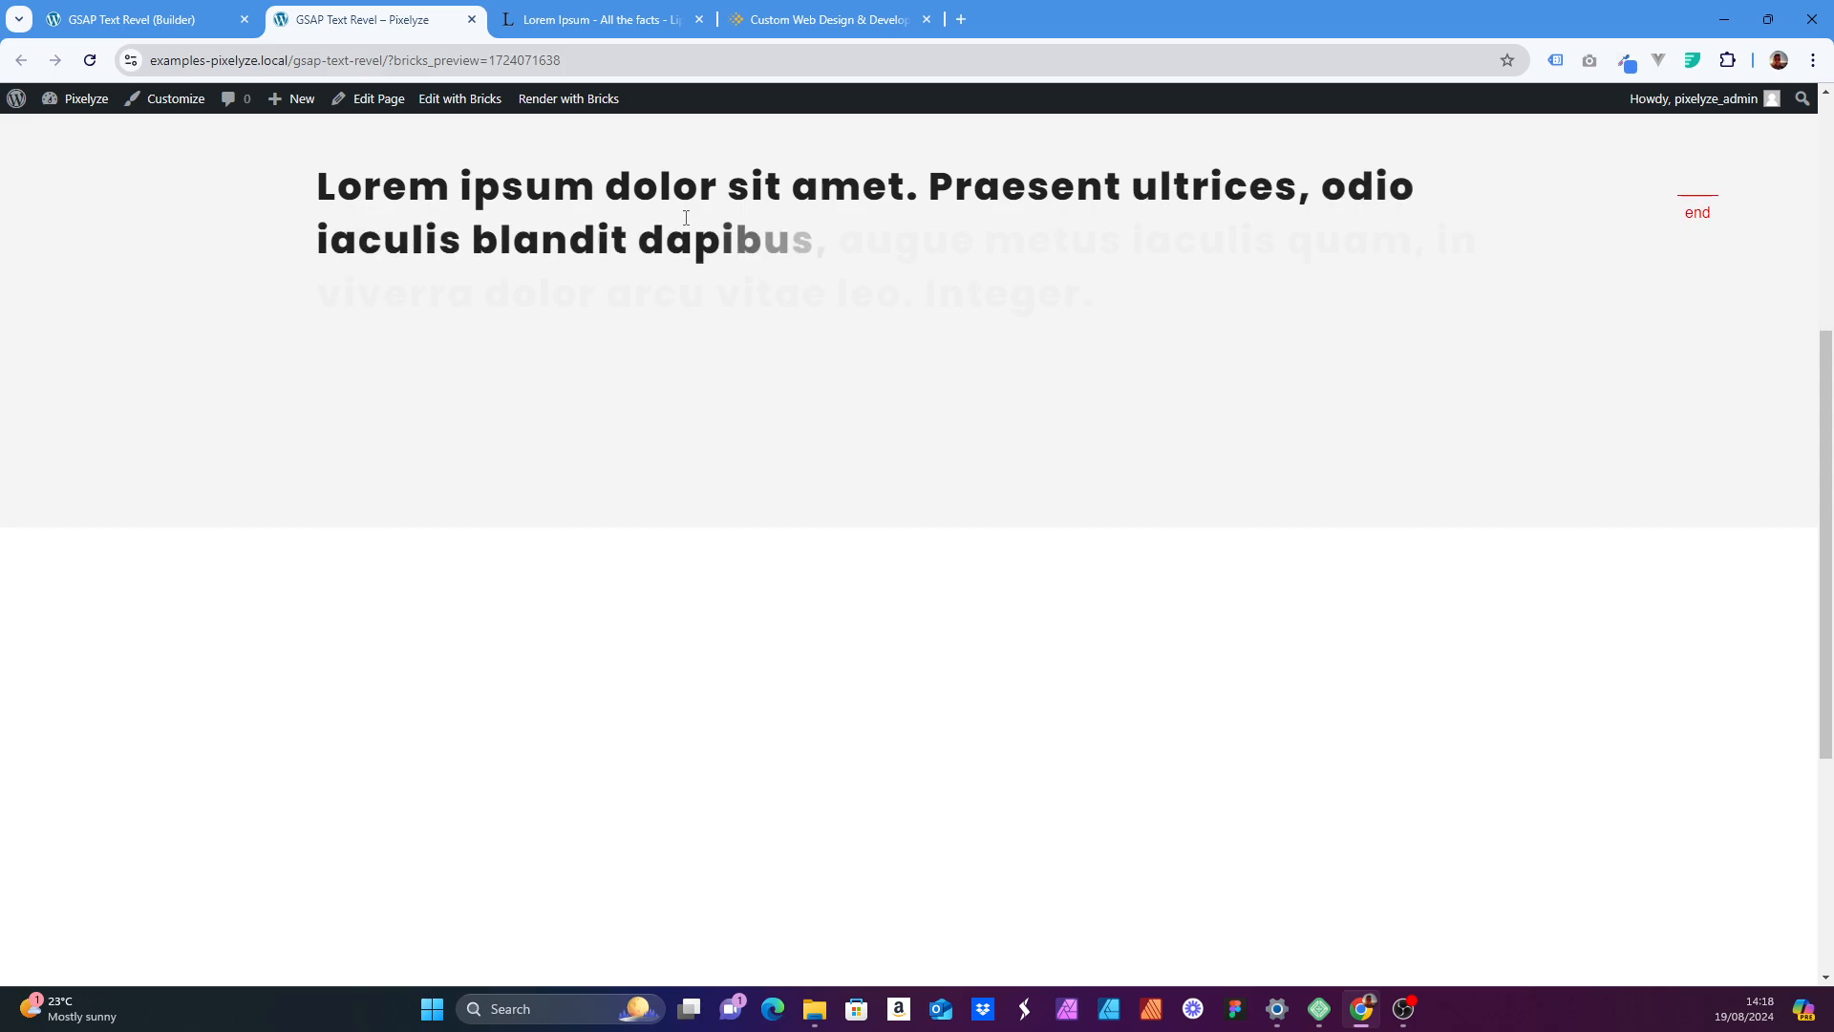
scroll(685, 218, "down", 3)
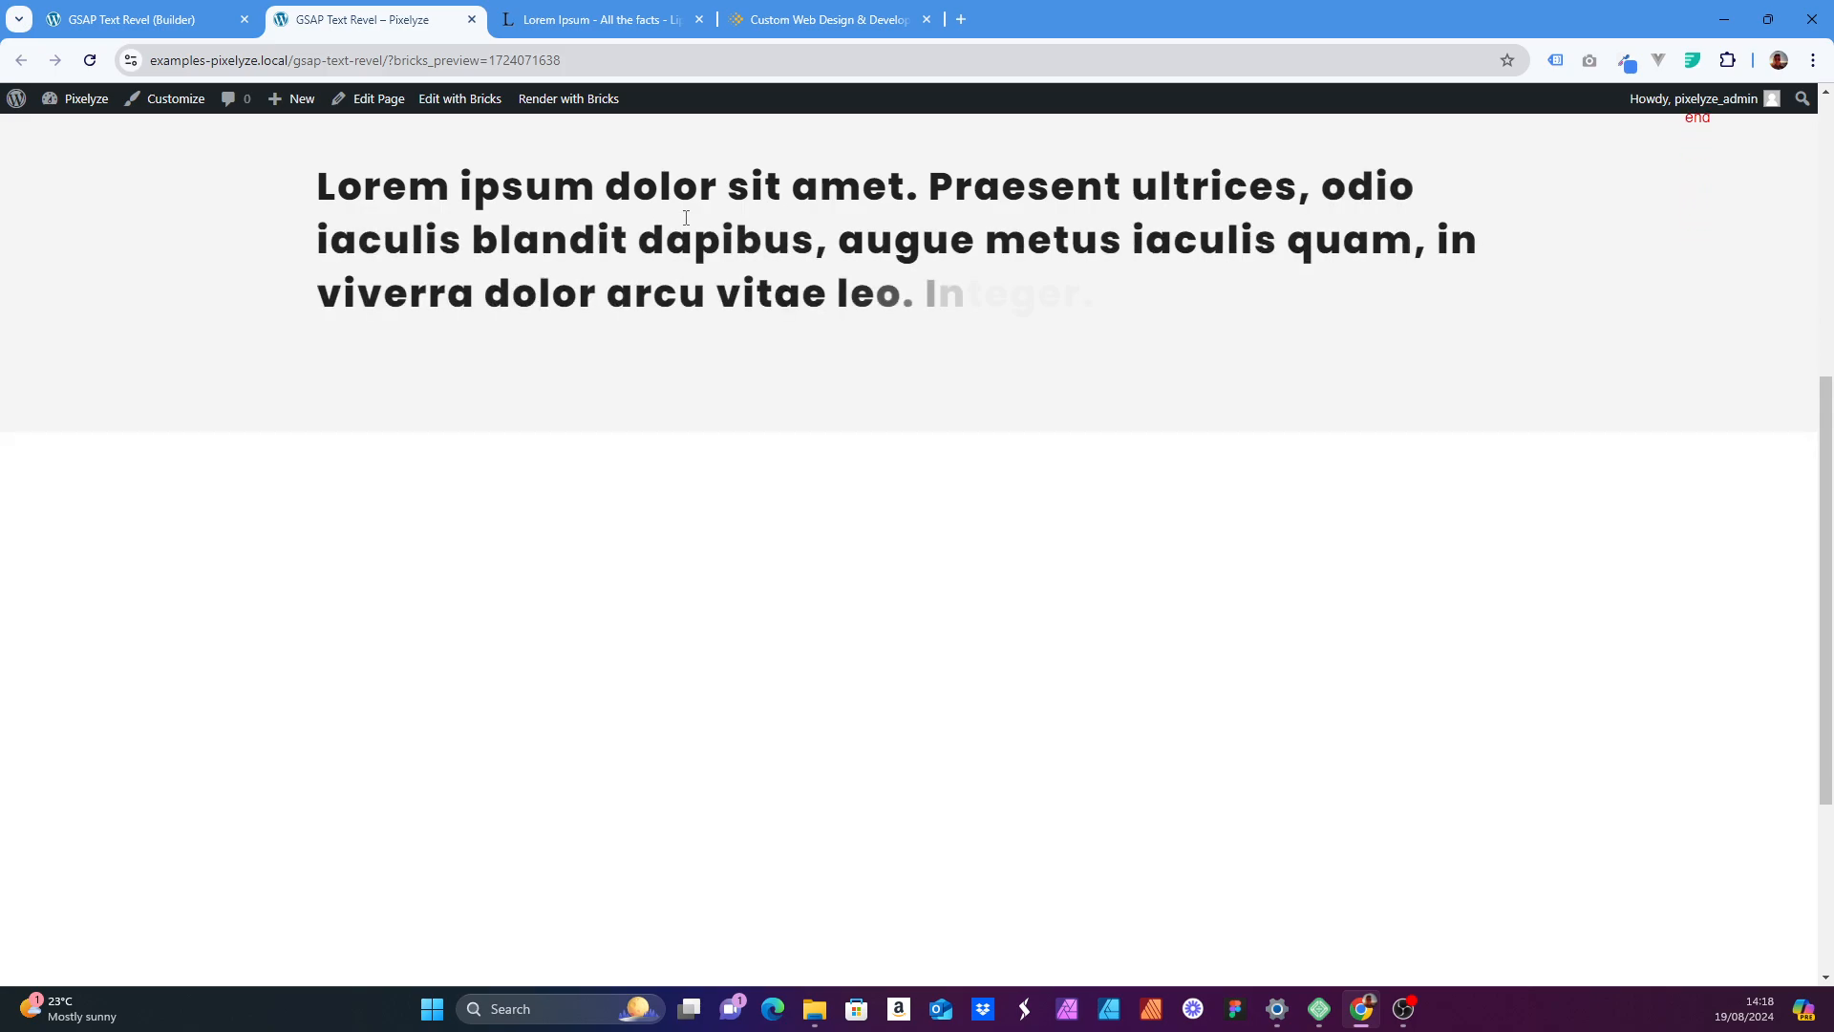
scroll(686, 225, "up", 6)
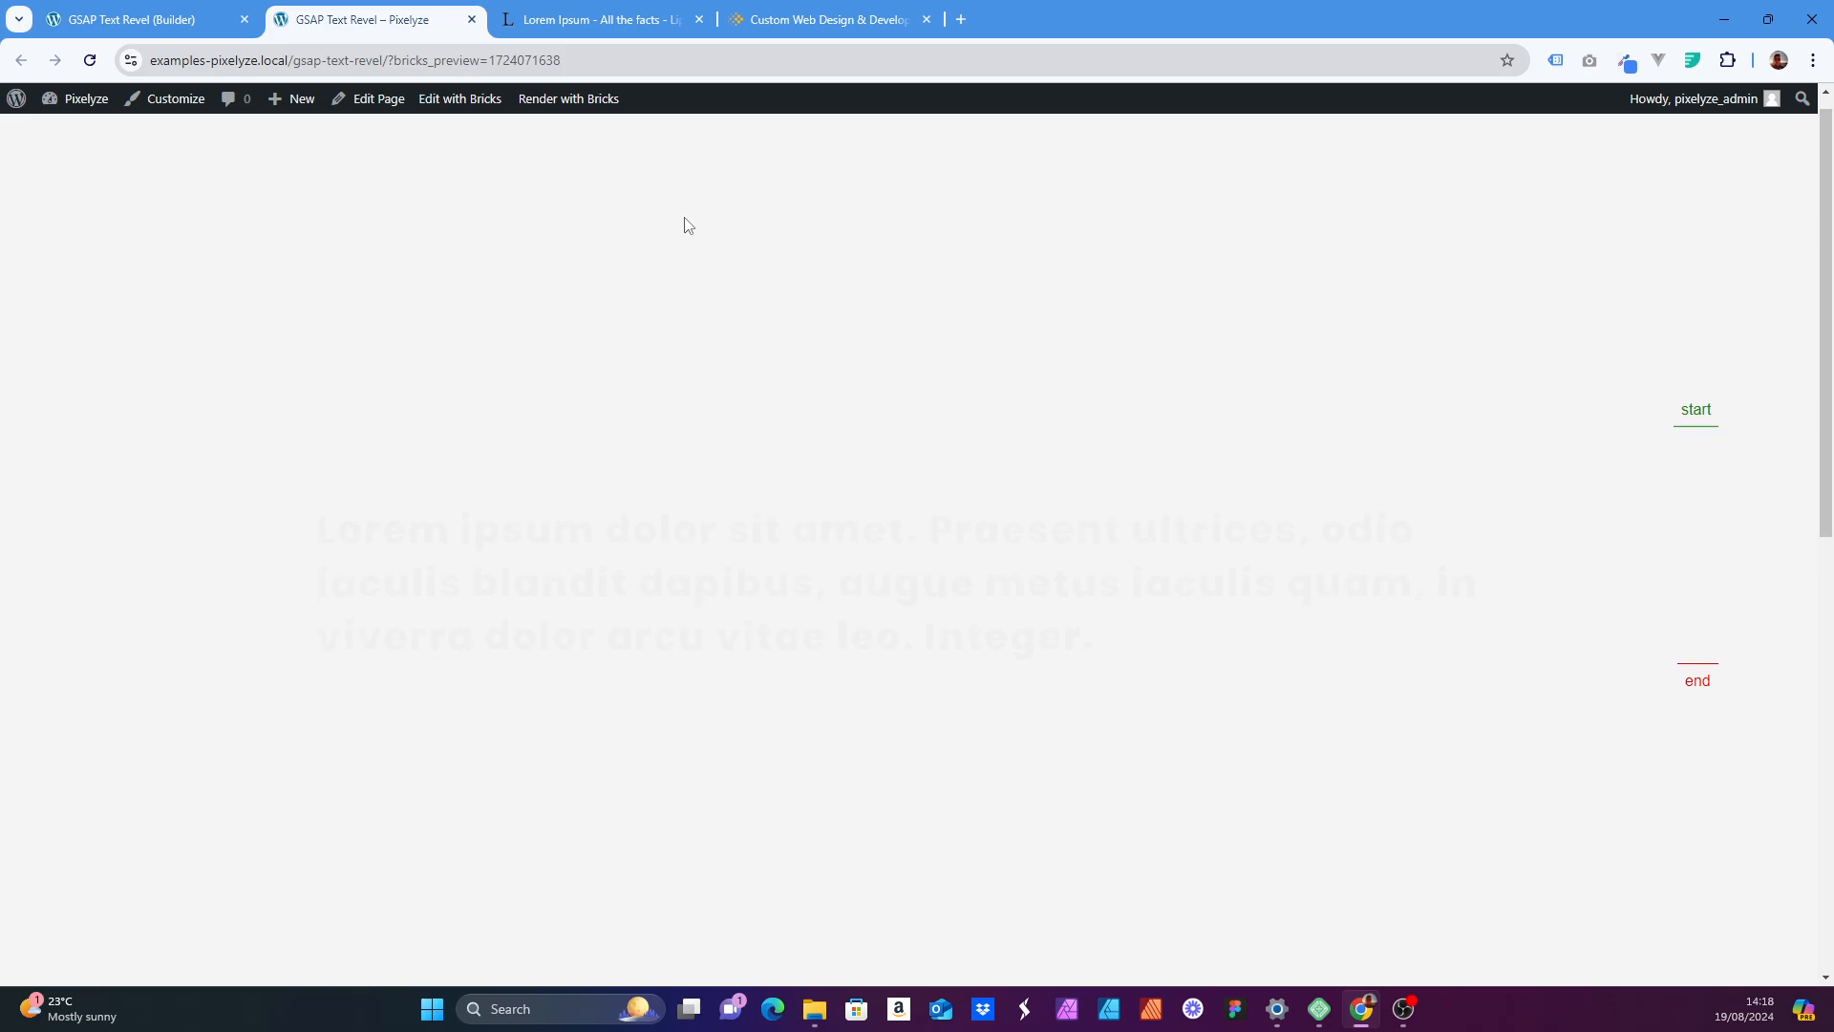
scroll(686, 220, "down", 3)
scroll(686, 218, "down", 3)
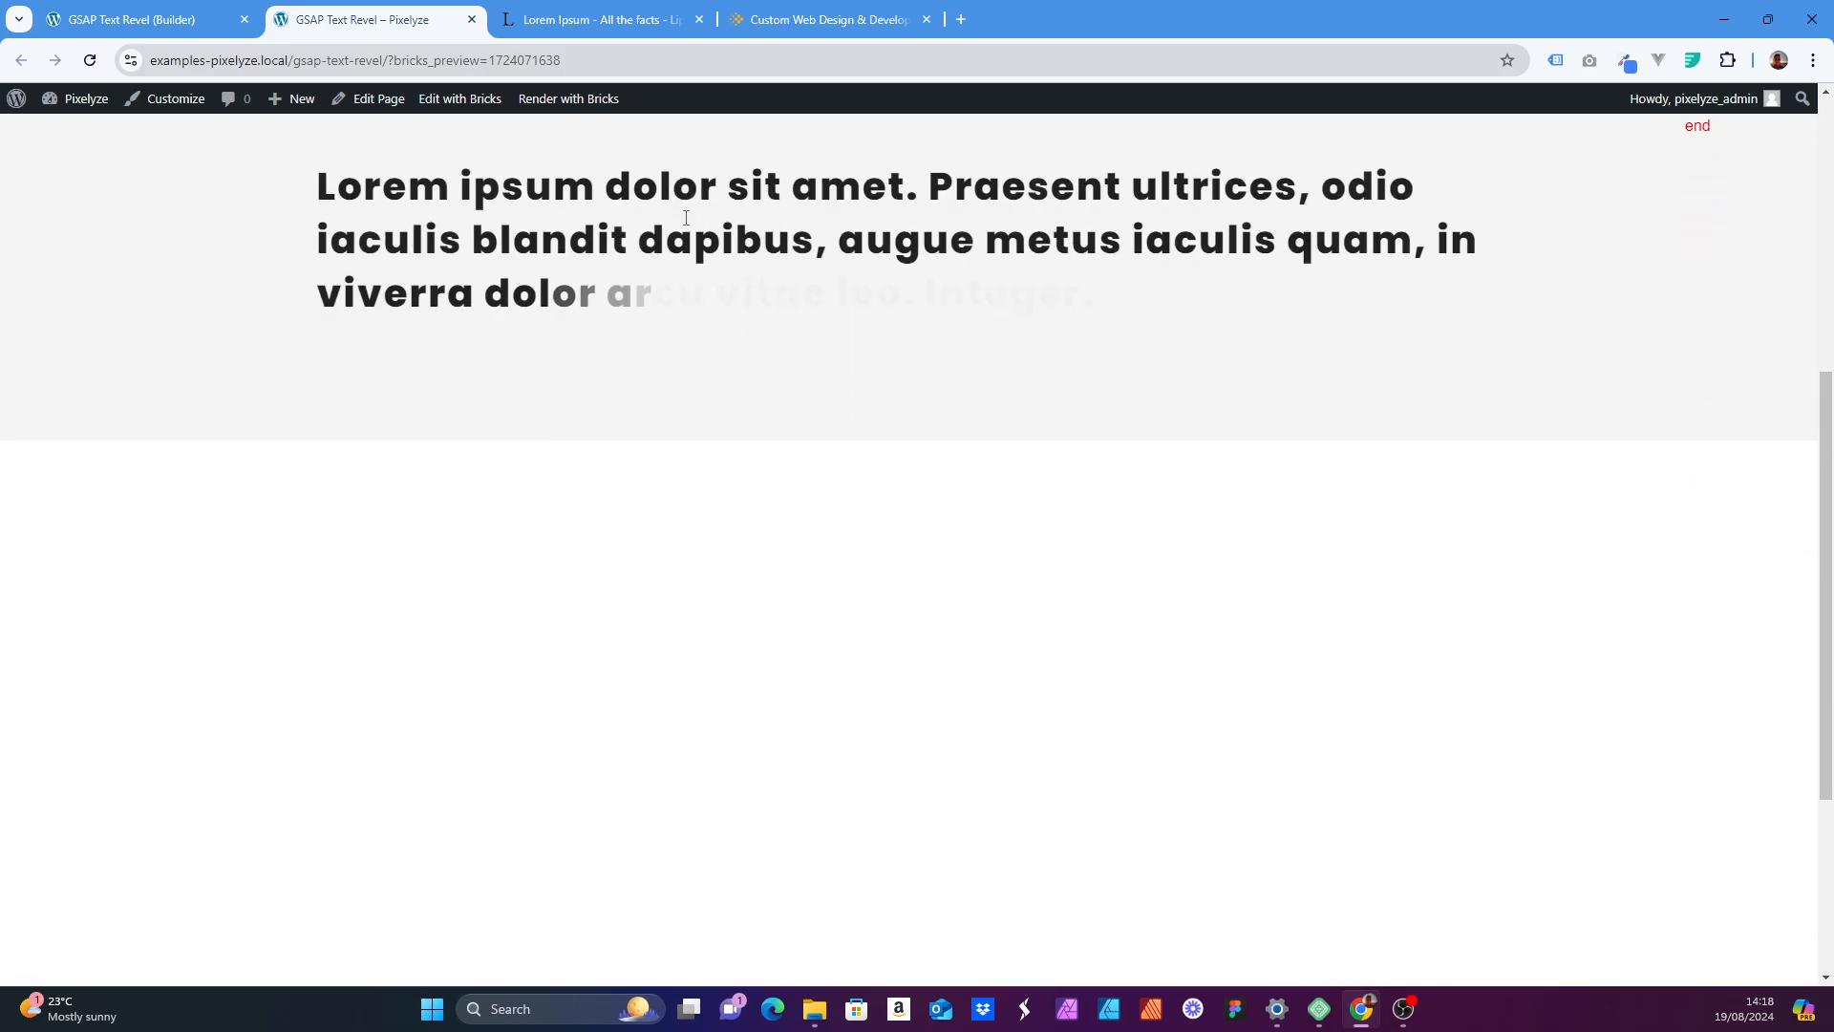
scroll(685, 218, "up", 4)
- In the builder, set the .text--dark animation's SplitText type to Words and save both the timeline and the page
left_click(153, 19)
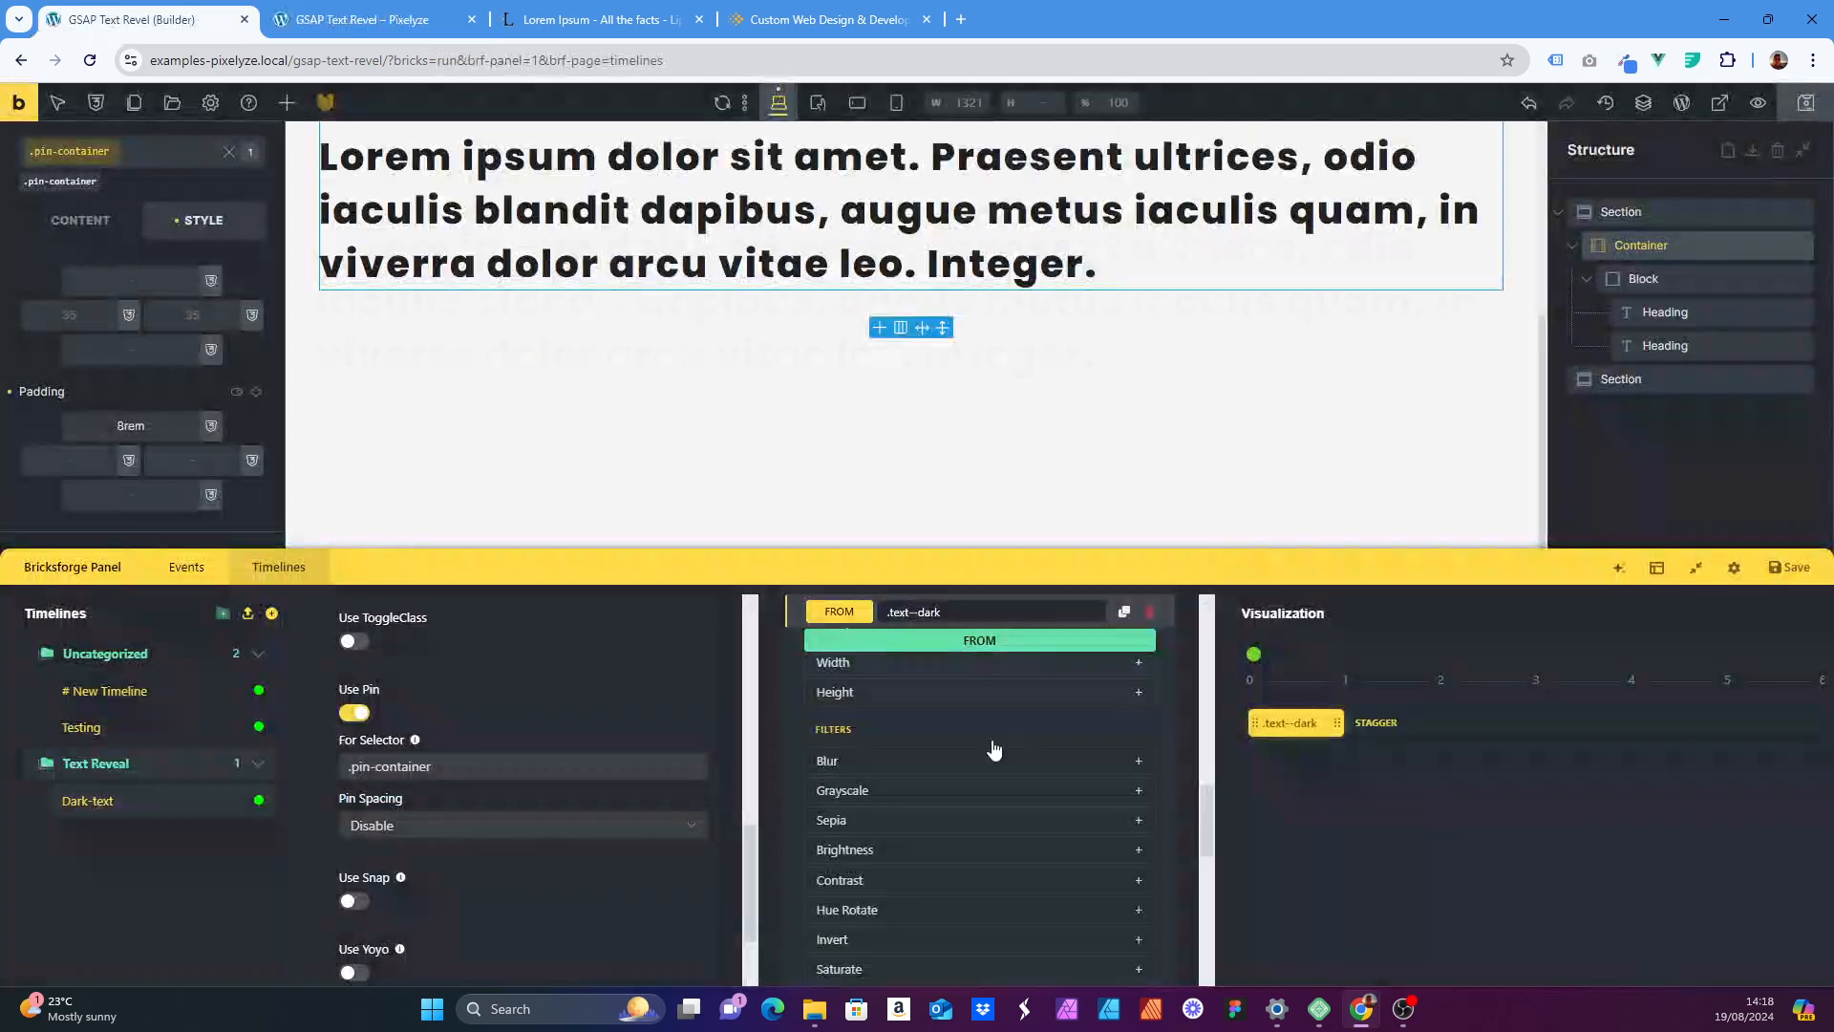
scroll(991, 749, "down", 3)
scroll(888, 731, "down", 4)
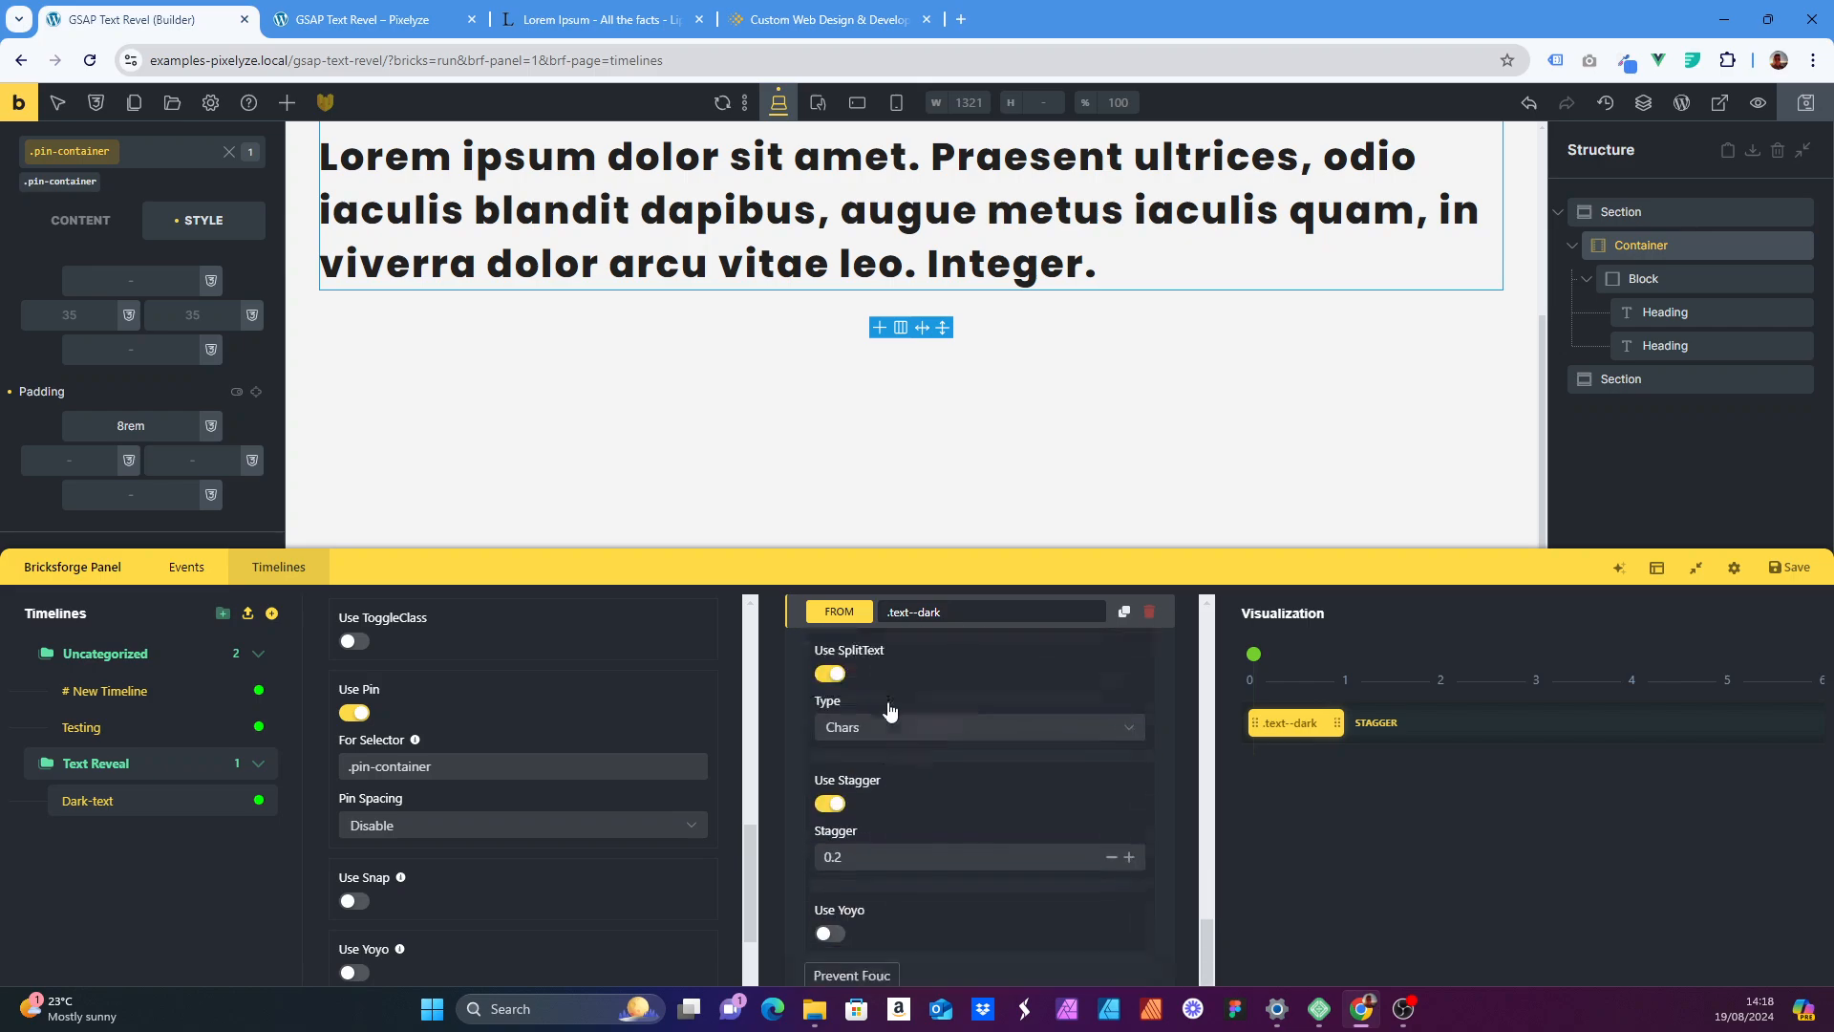
scroll(898, 830, "up", 1)
left_click(903, 773)
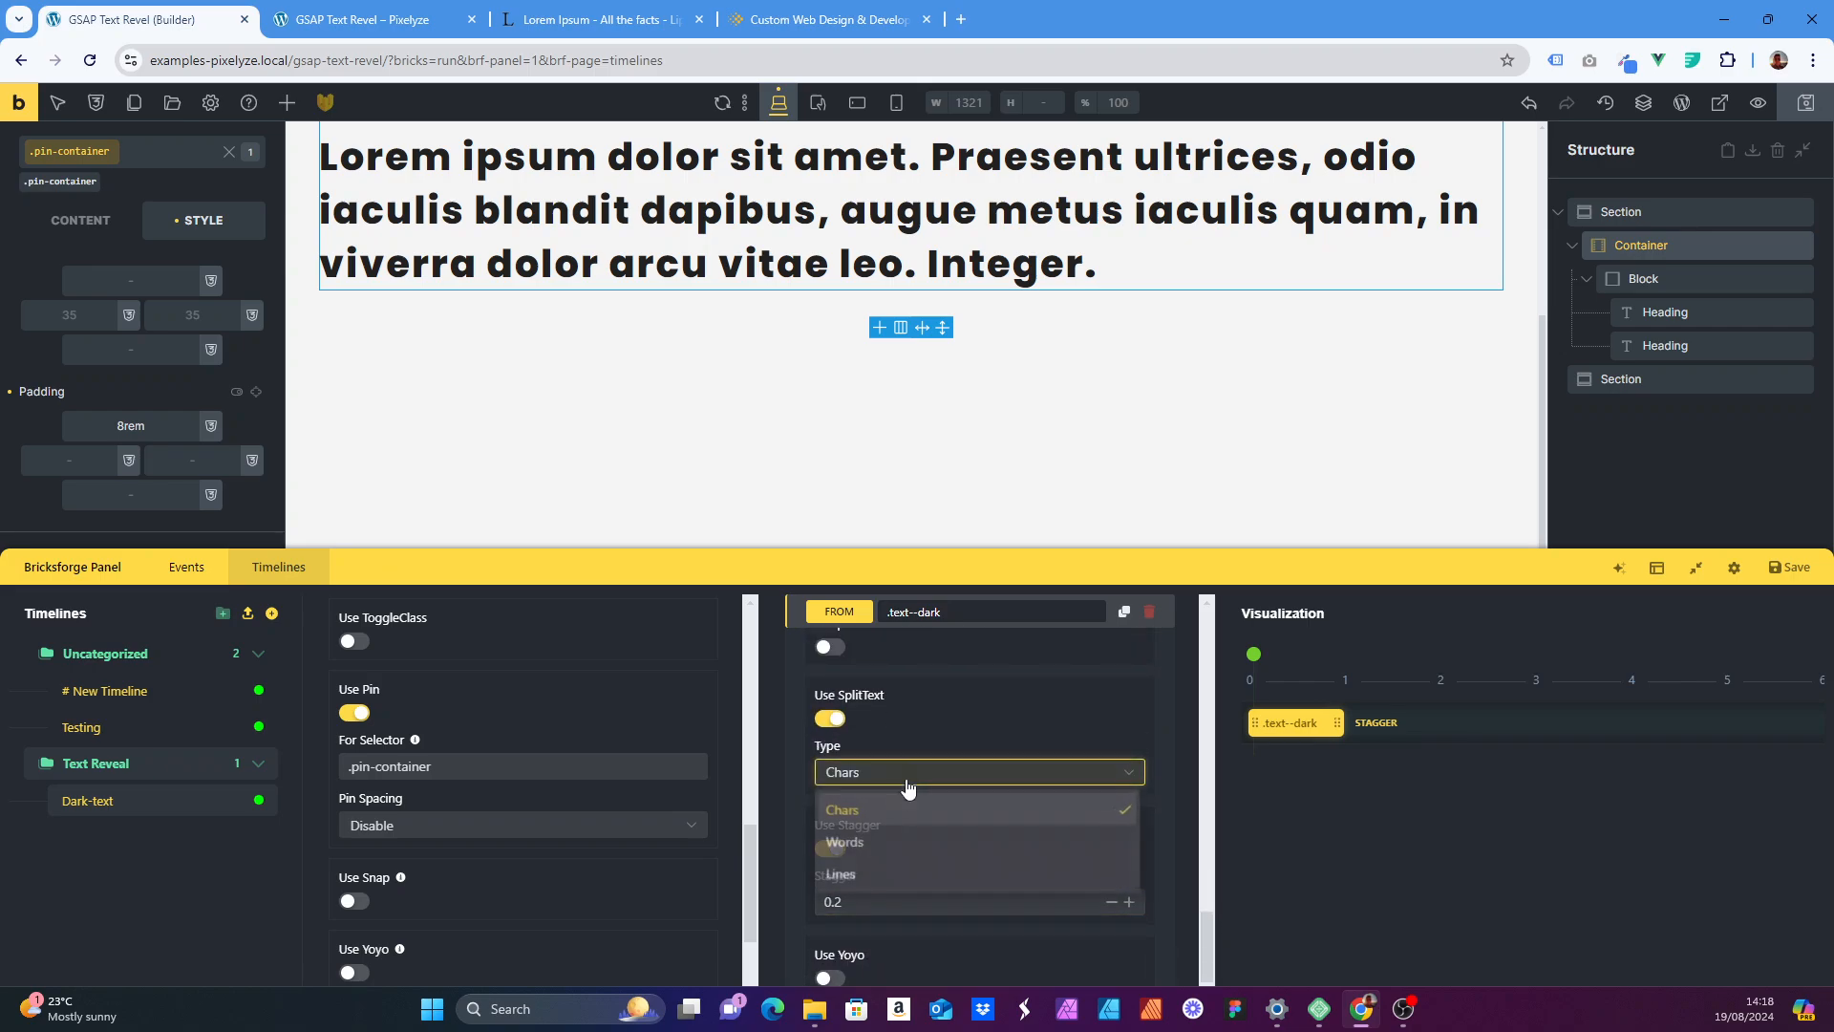
left_click(884, 840)
left_click(1788, 568)
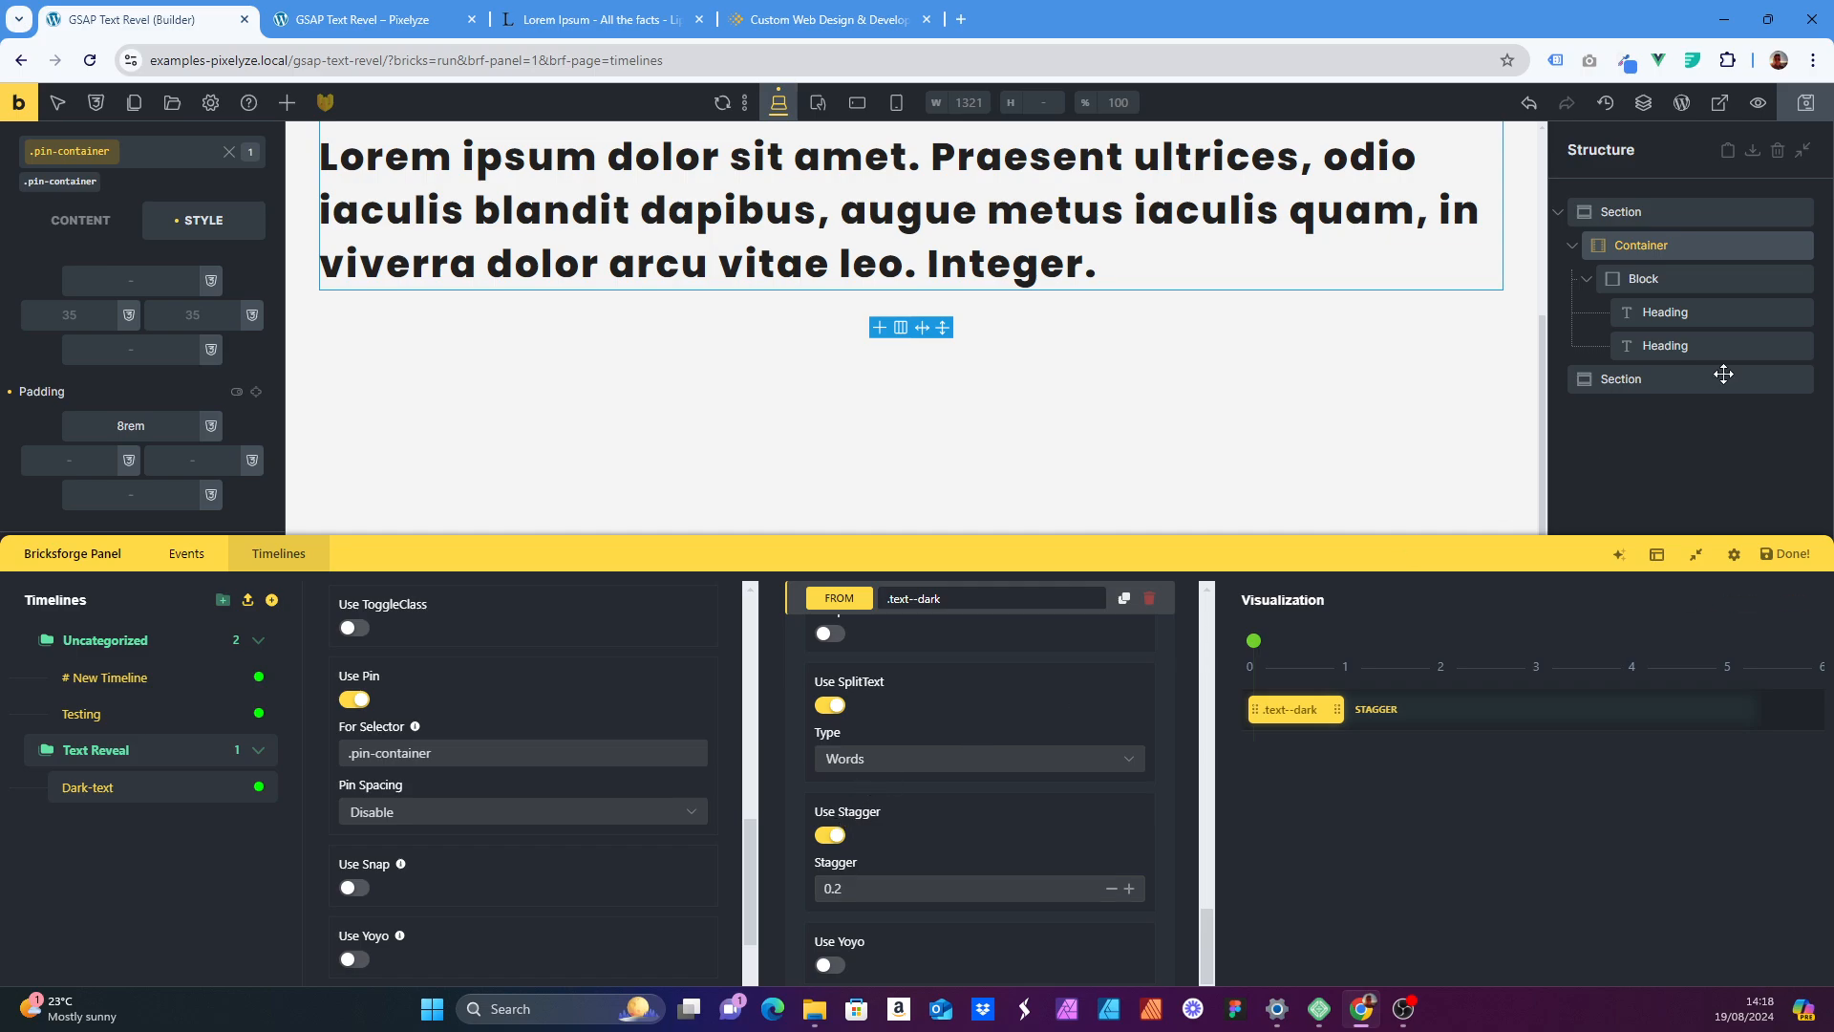
left_click(1807, 114)
- Scroll up and down through the preview page to check the heading's word-by-word reveal
left_click(341, 19)
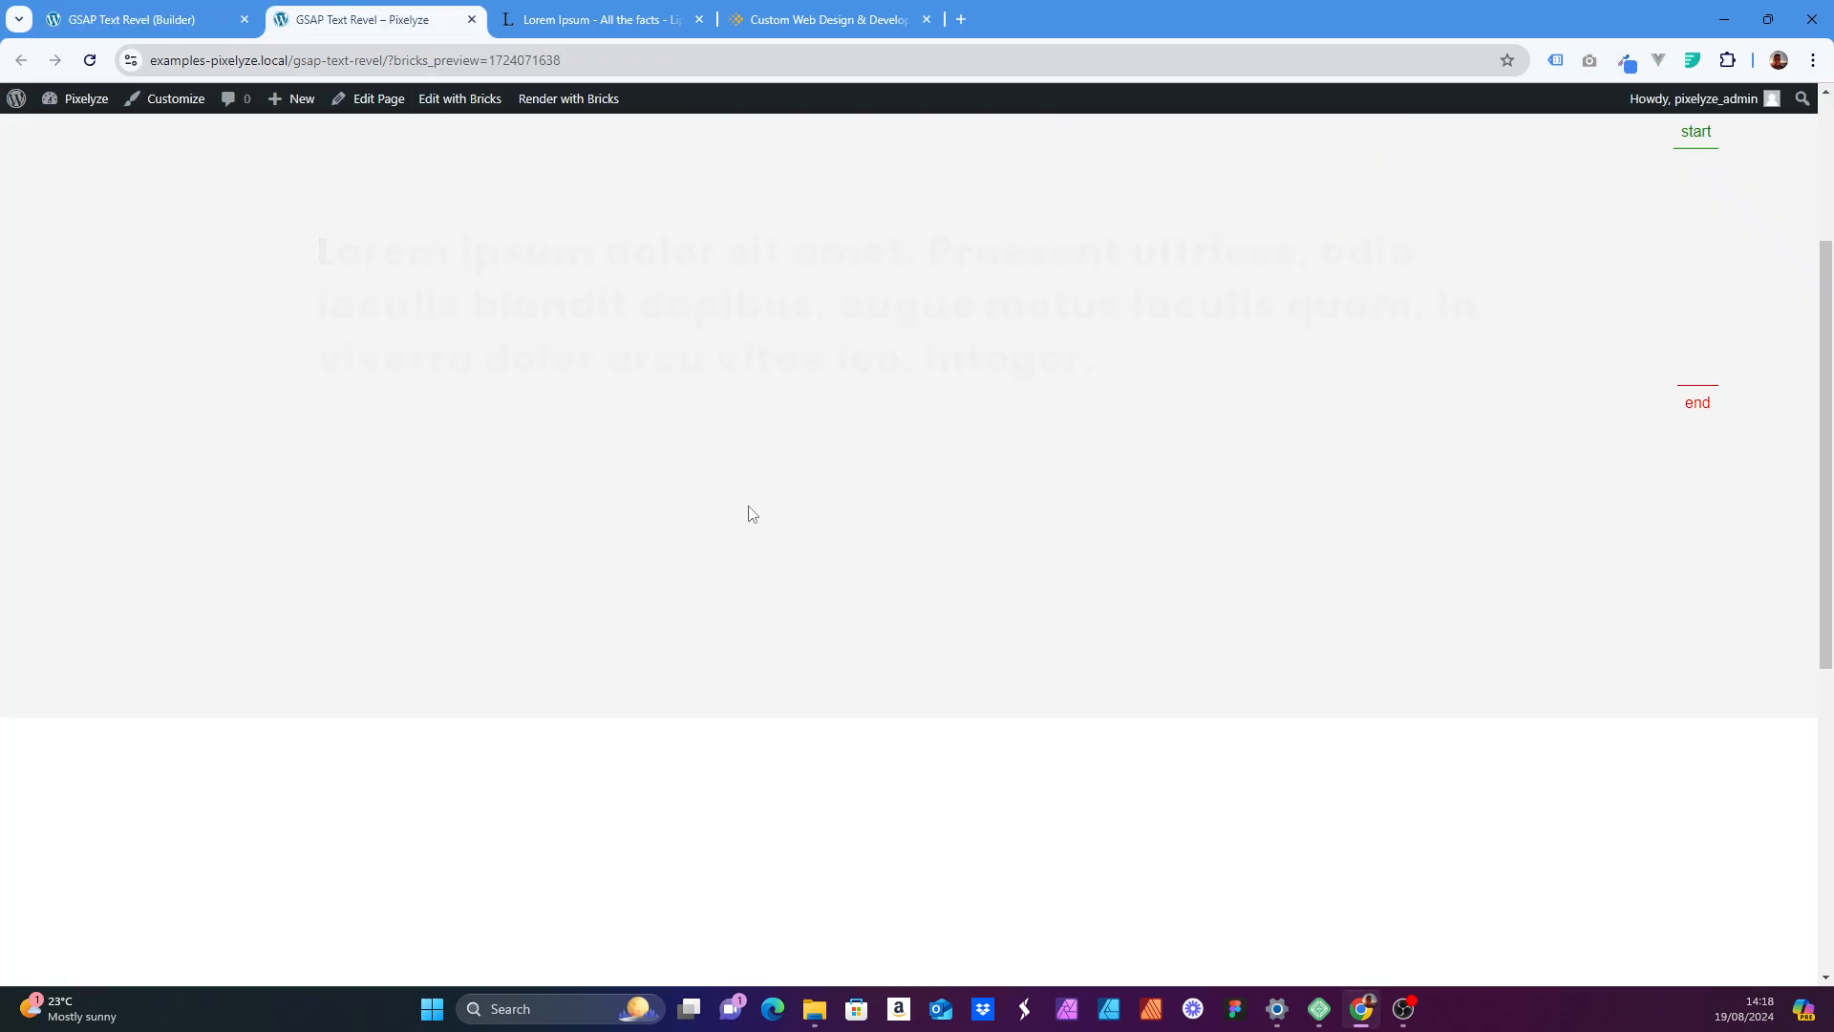
scroll(721, 488, "up", 3)
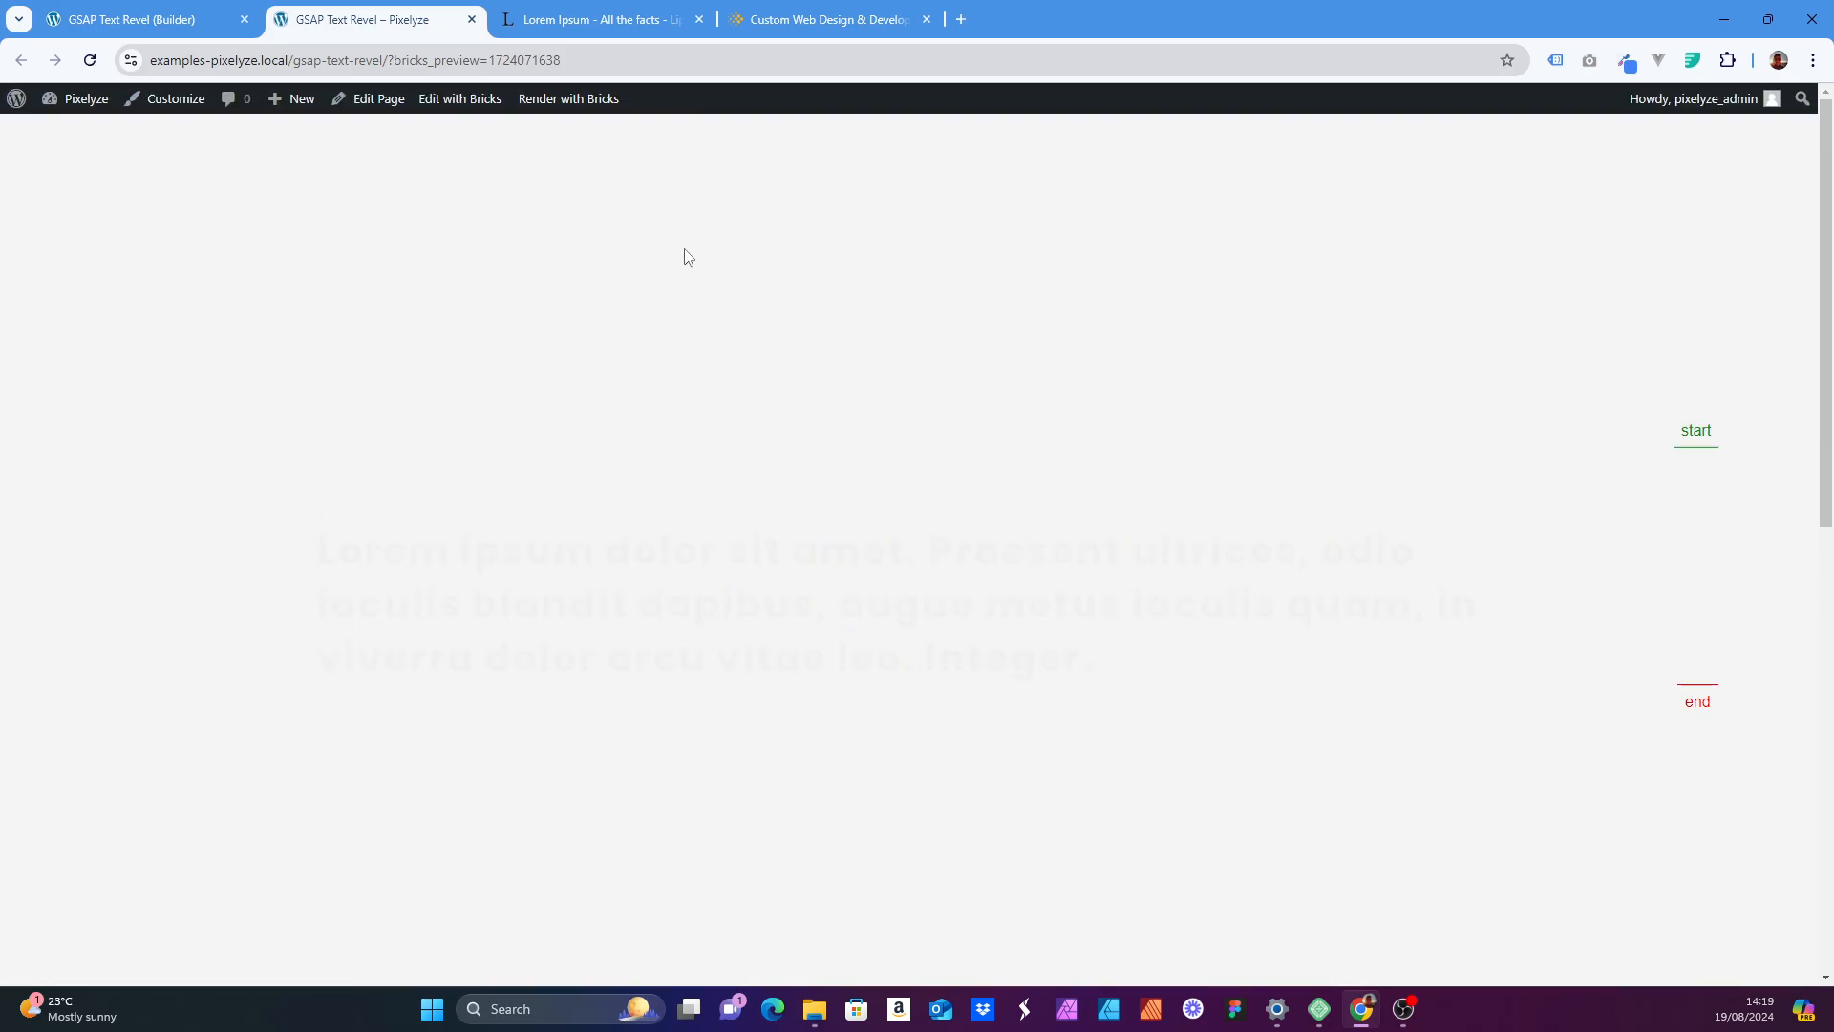
scroll(969, 189, "down", 3)
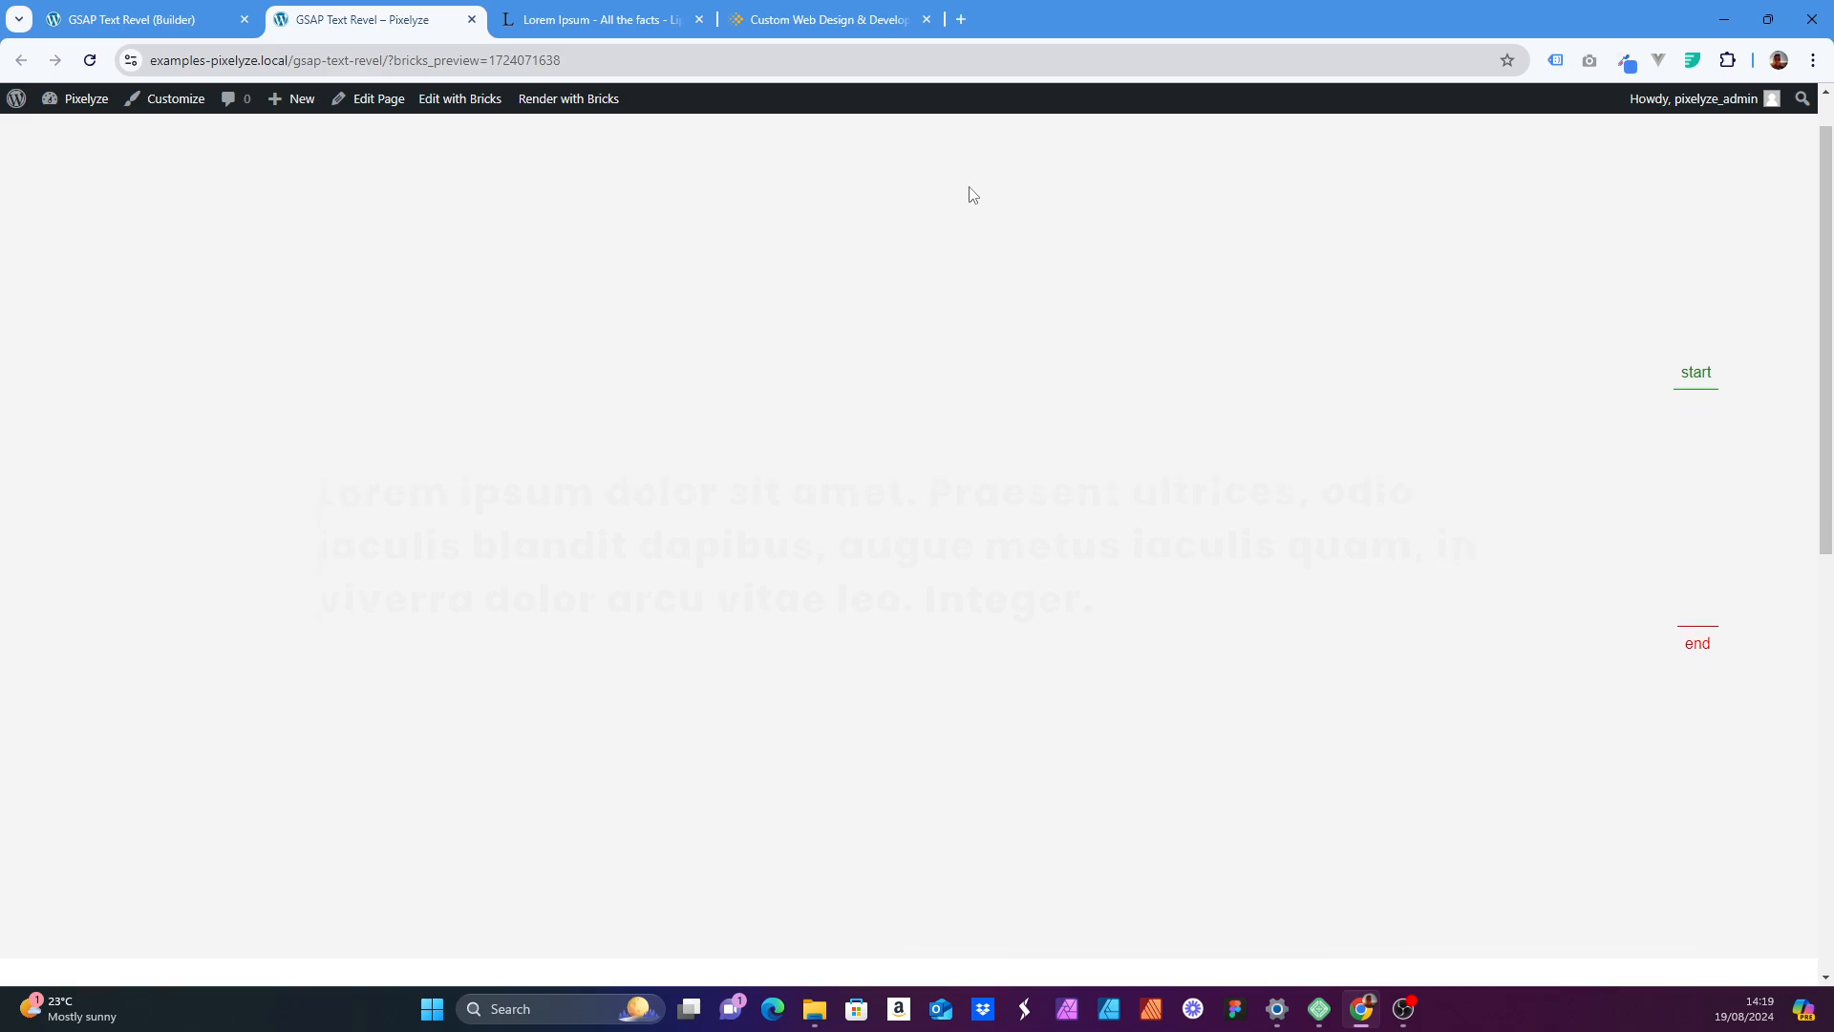
scroll(971, 184, "down", 2)
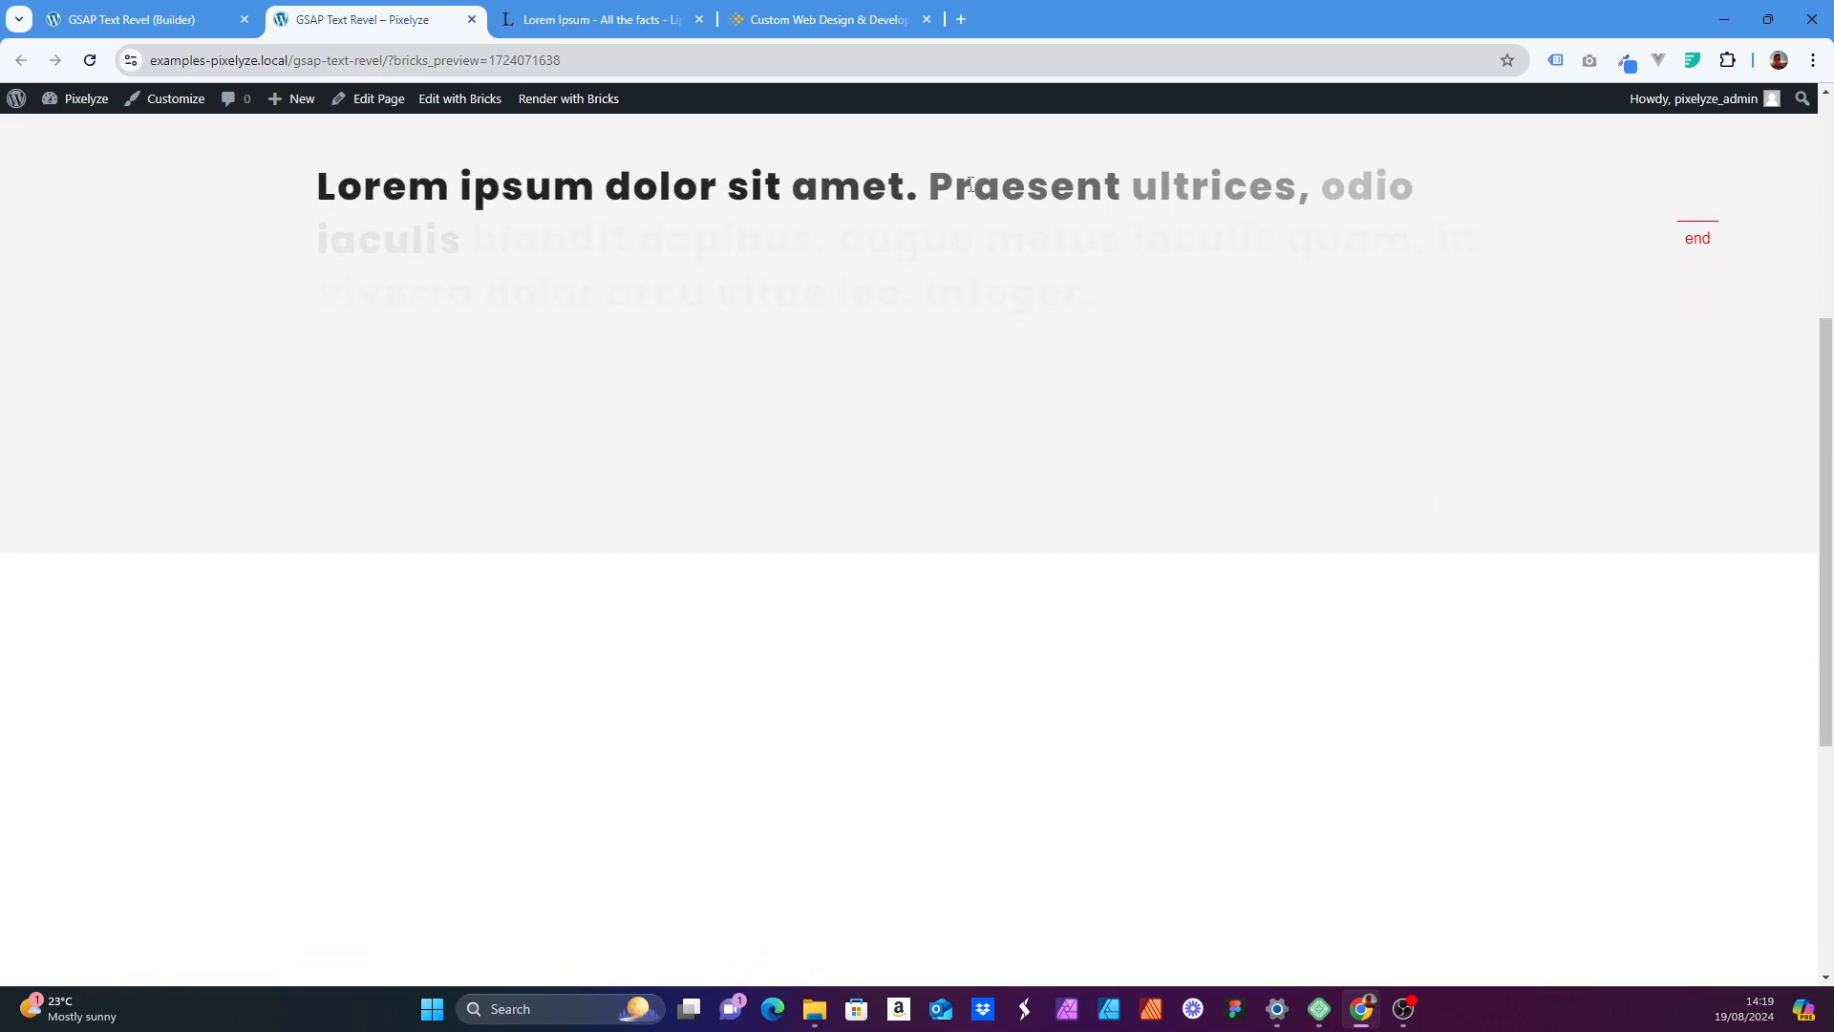
scroll(972, 182, "up", 1)
scroll(450, 208, "down", 1)
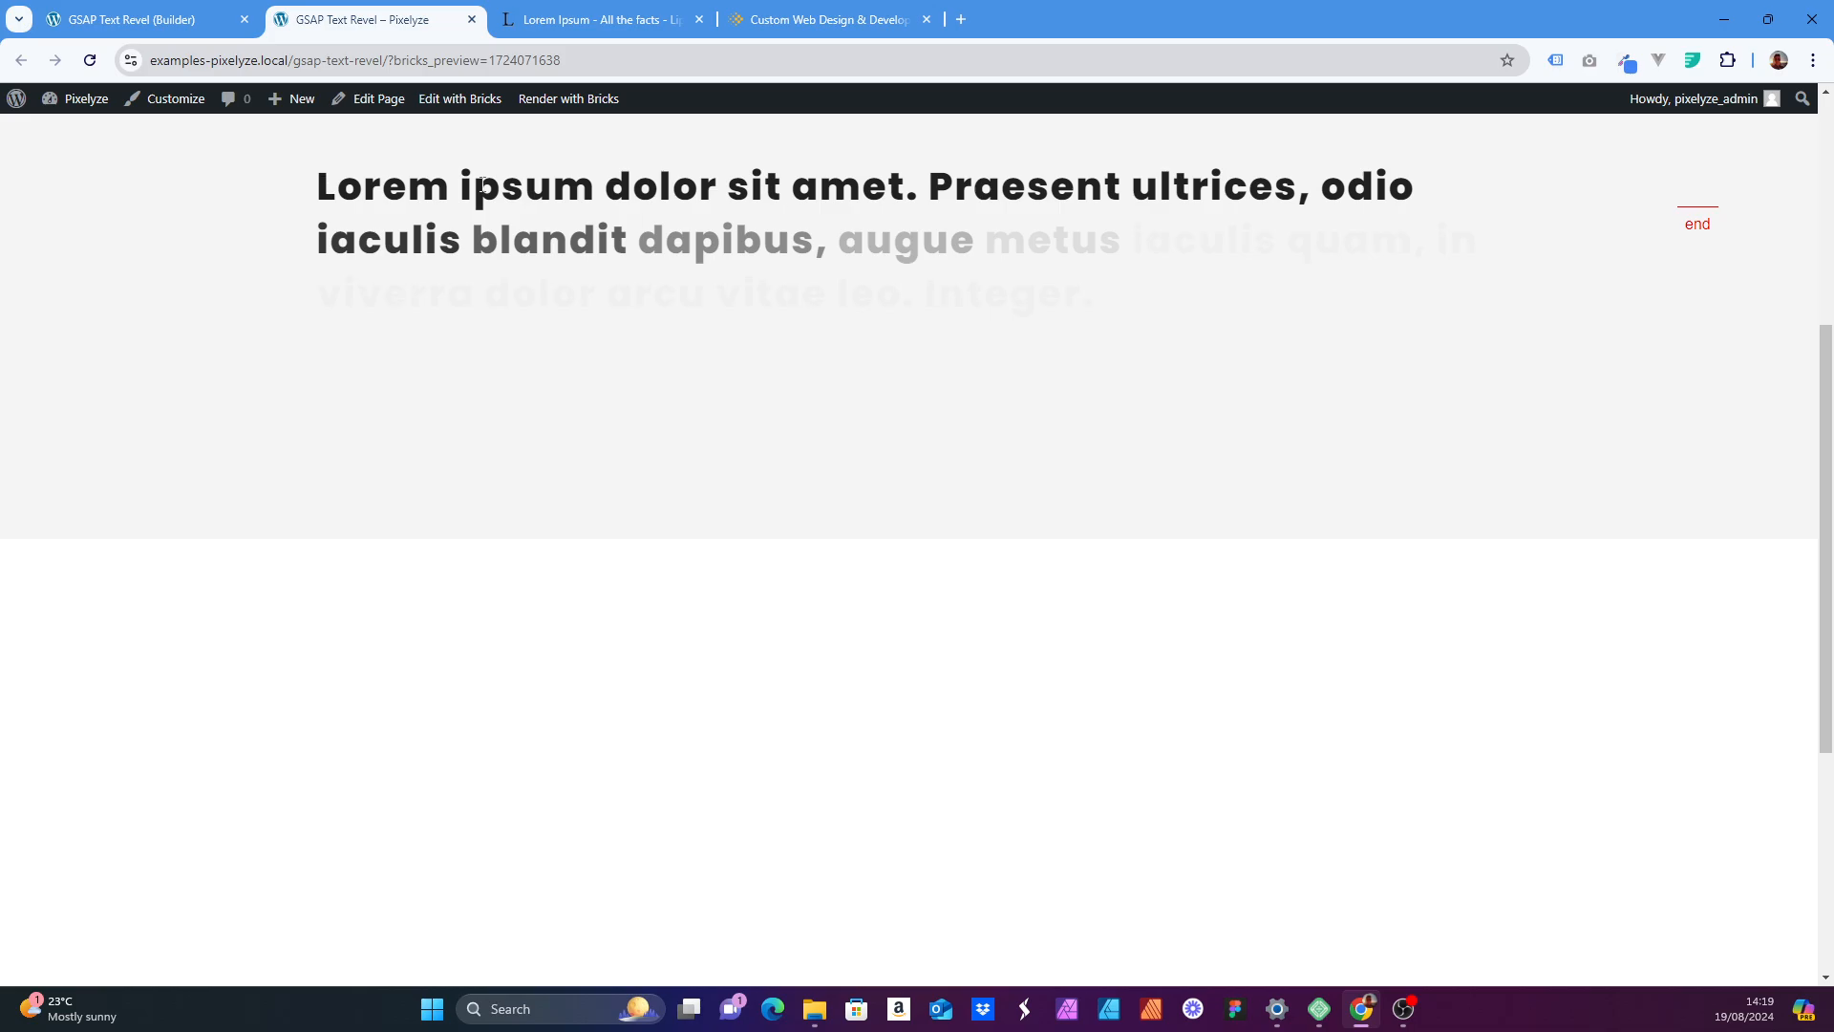
scroll(1009, 188, "down", 2)
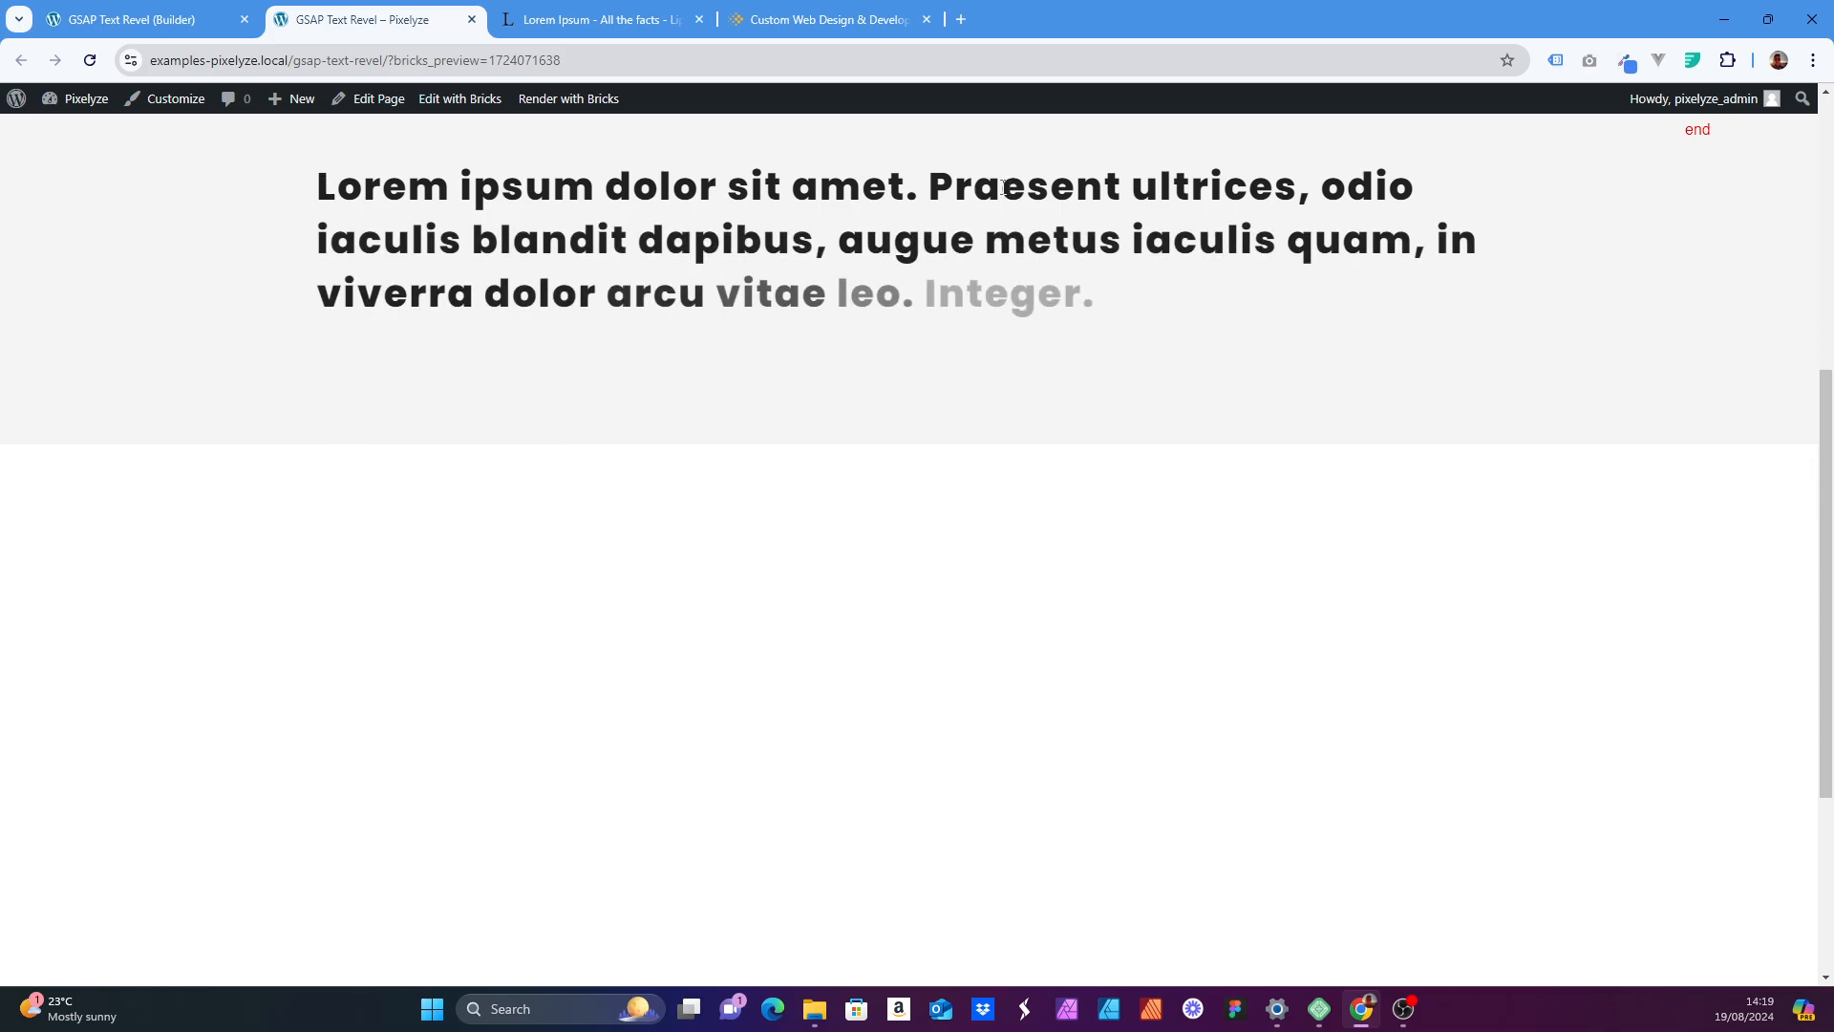
scroll(999, 186, "up", 3)
scroll(999, 187, "up", 3)
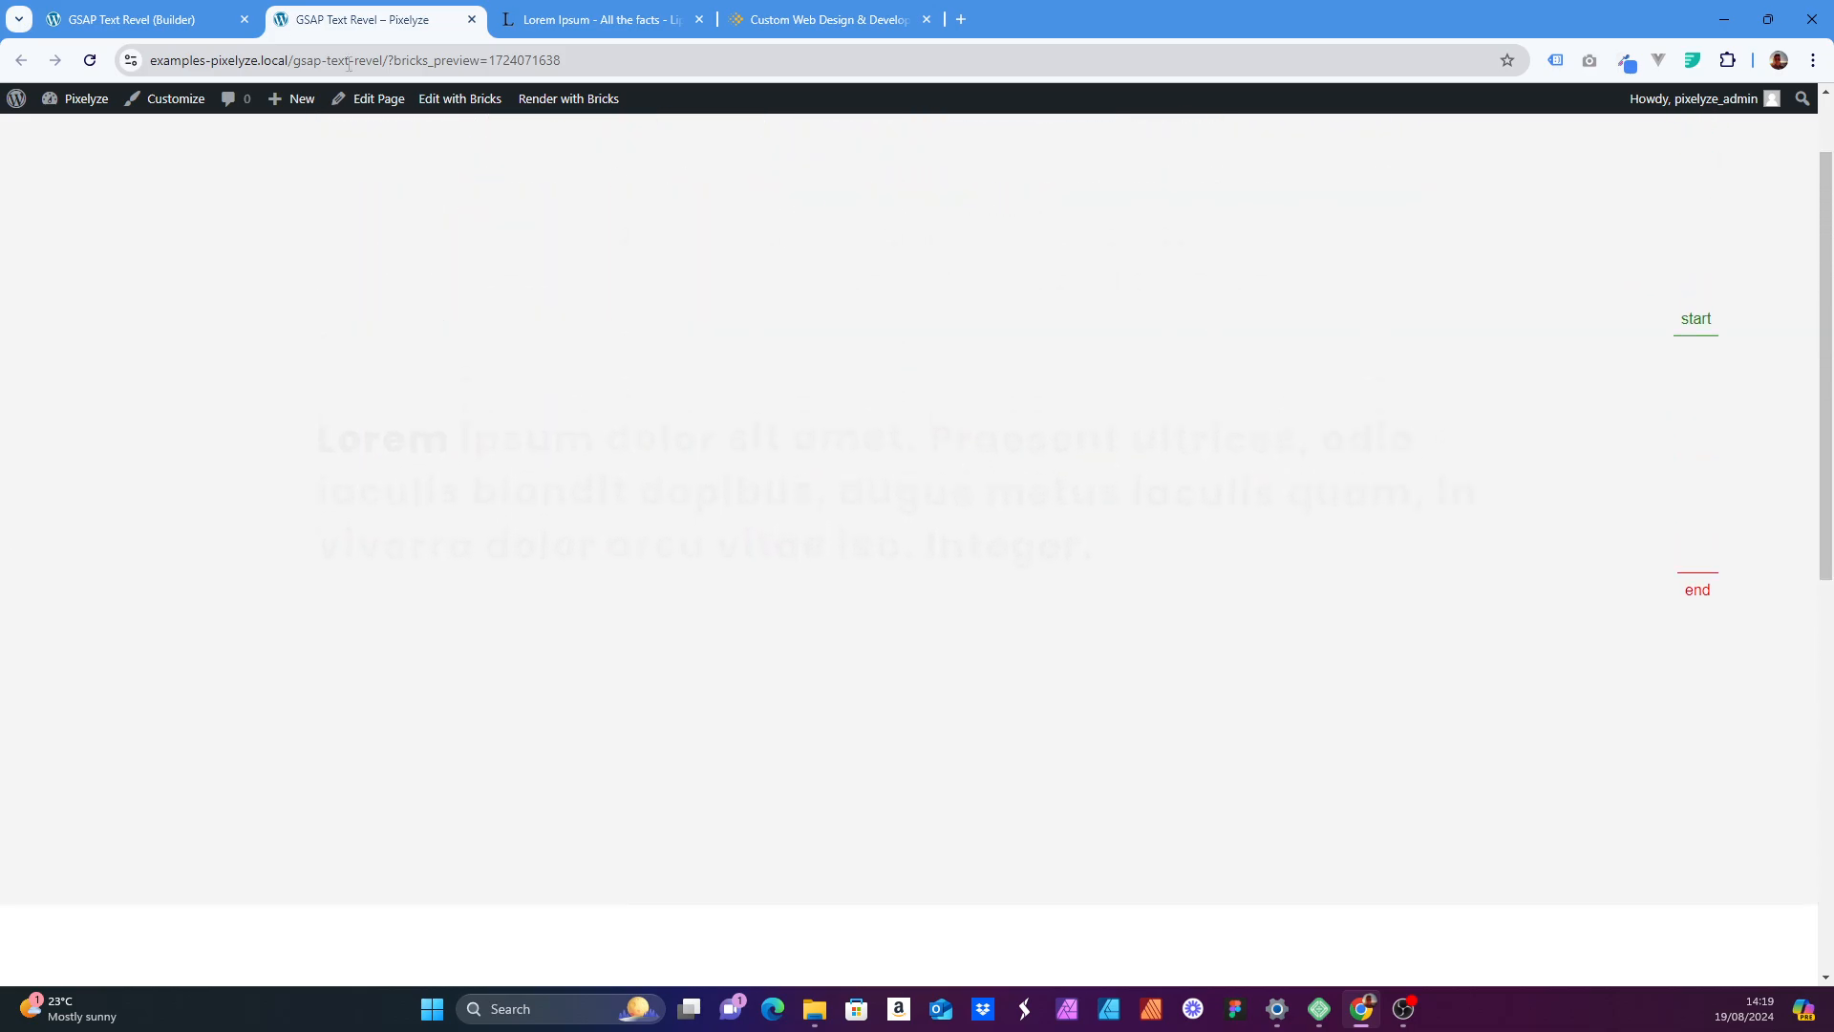
- Return to the builder, set the .text--dark animation's SplitText type back to Chars, and save the timeline
left_click(134, 19)
left_click(919, 761)
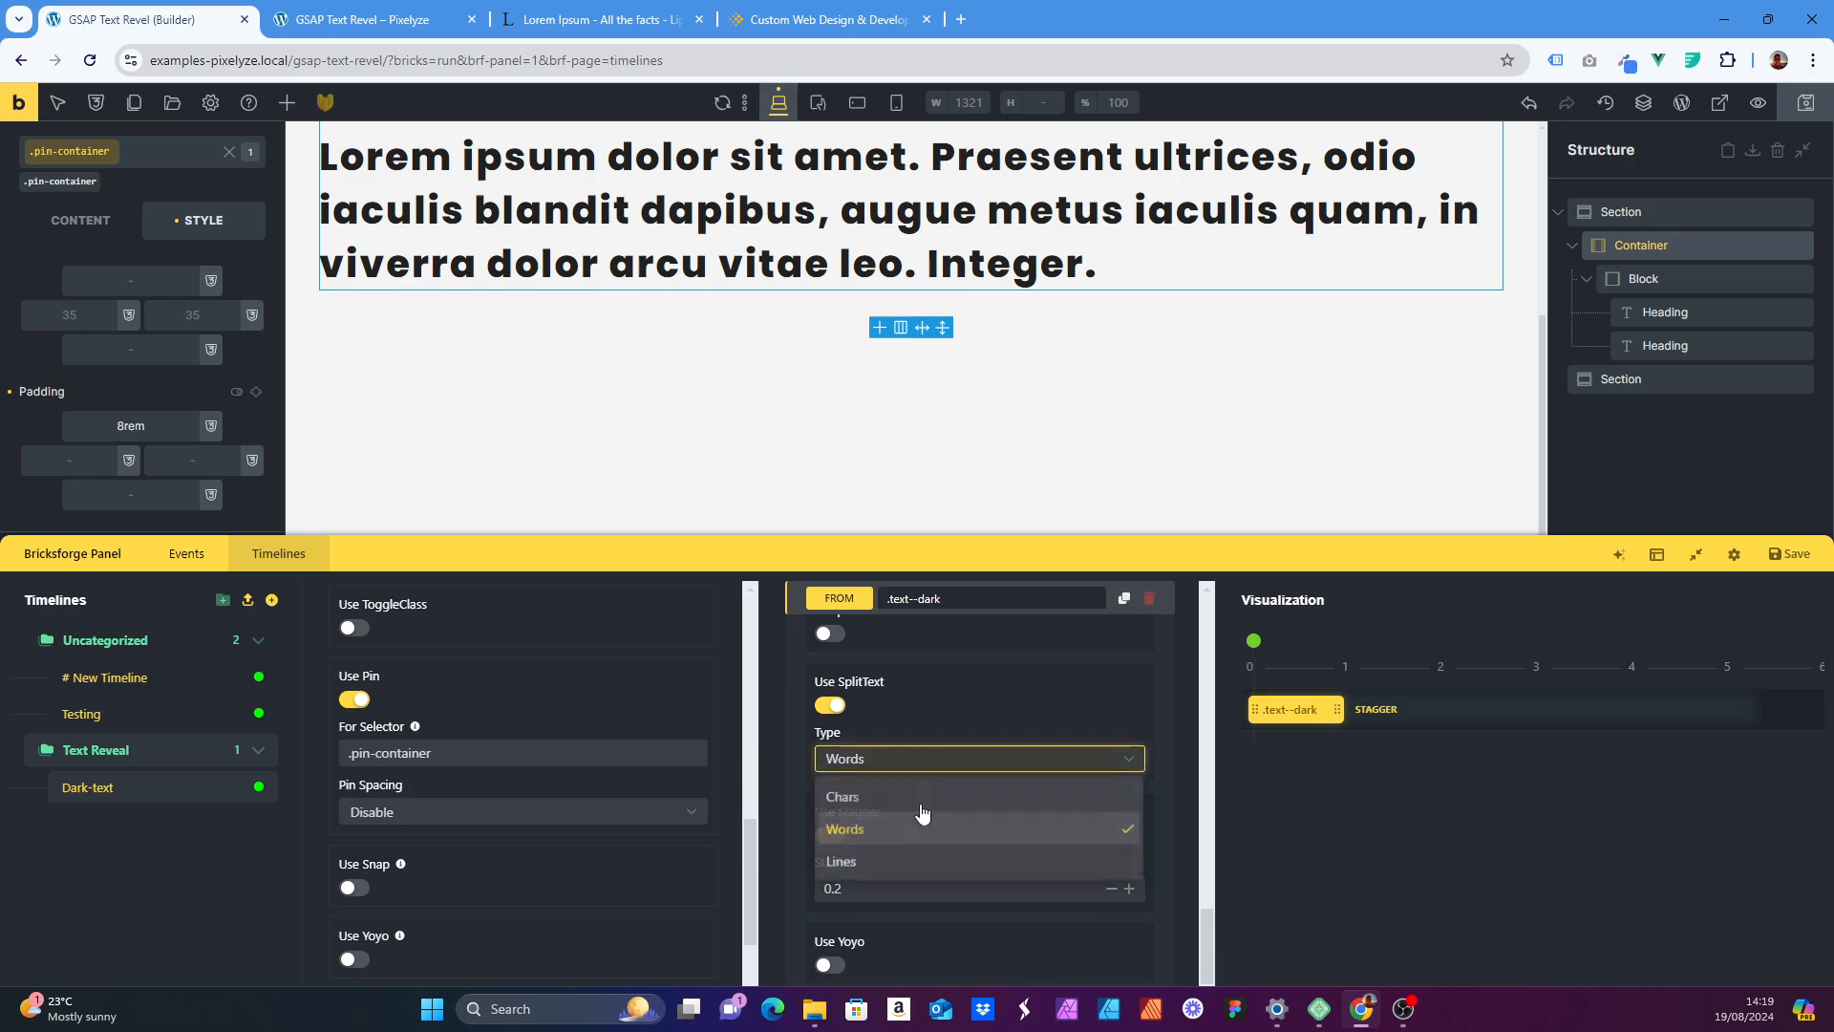
left_click(888, 798)
left_click(1789, 554)
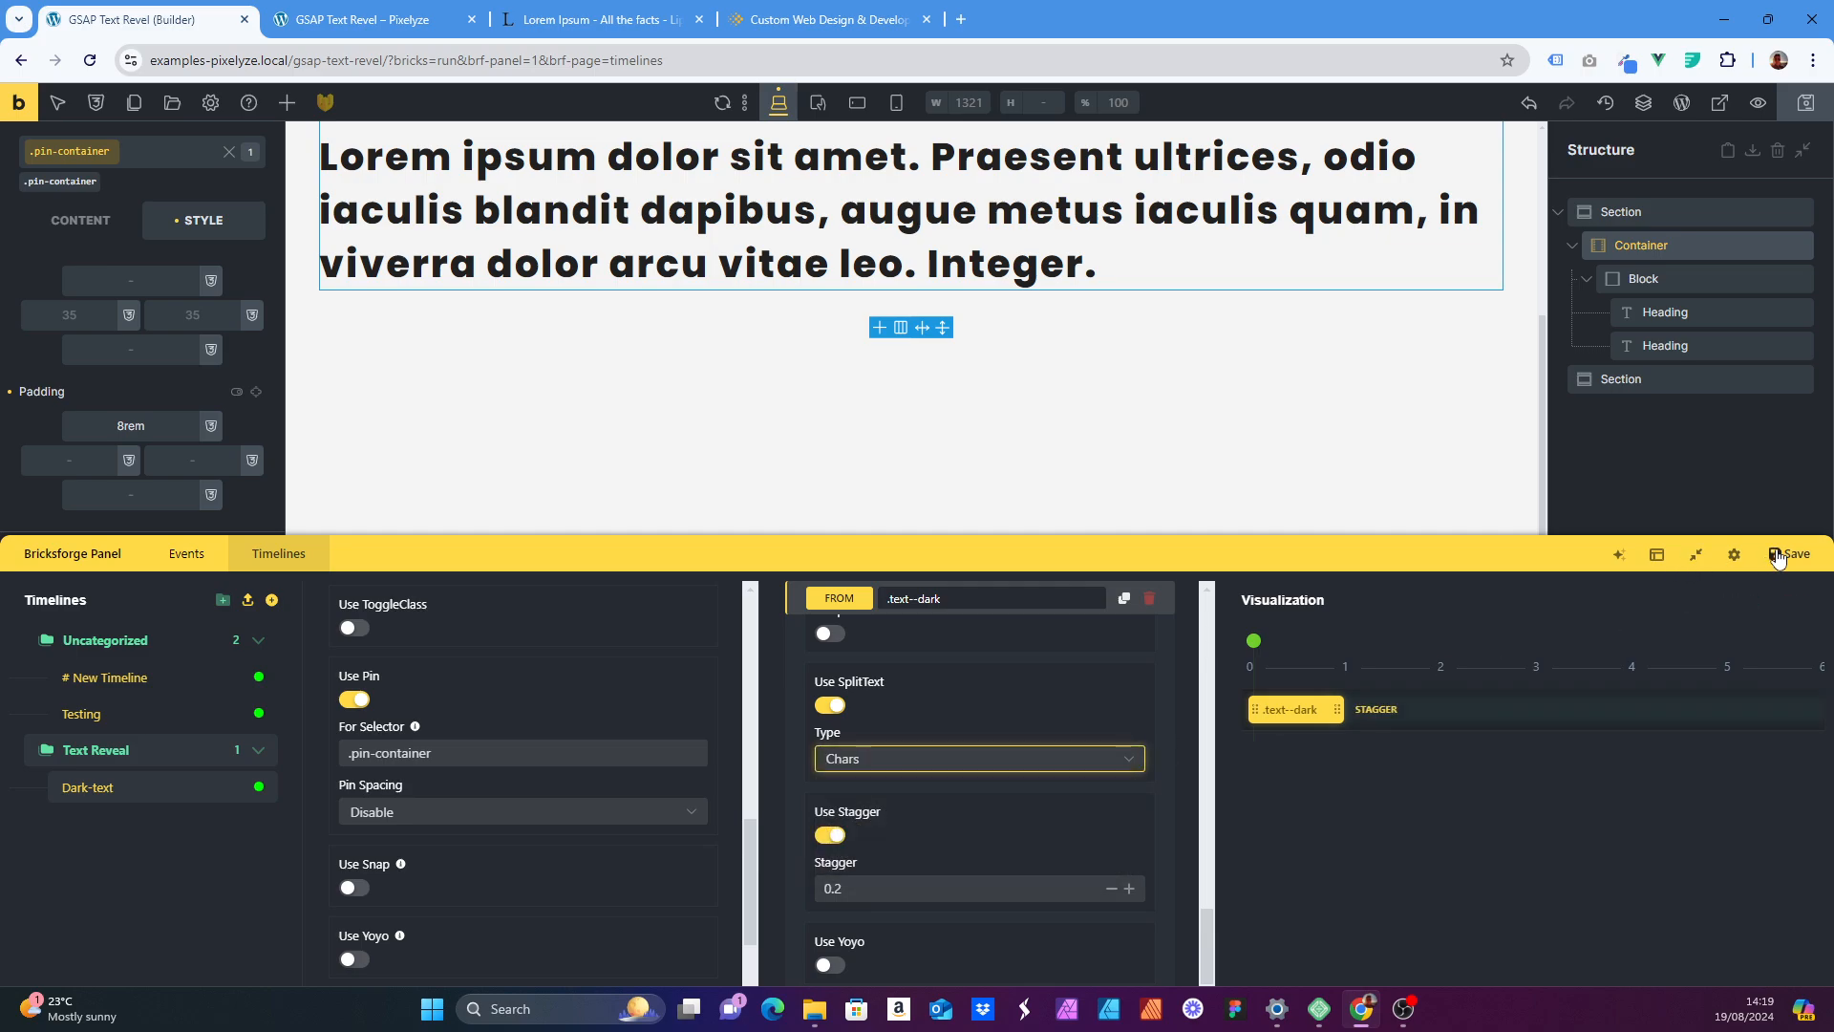
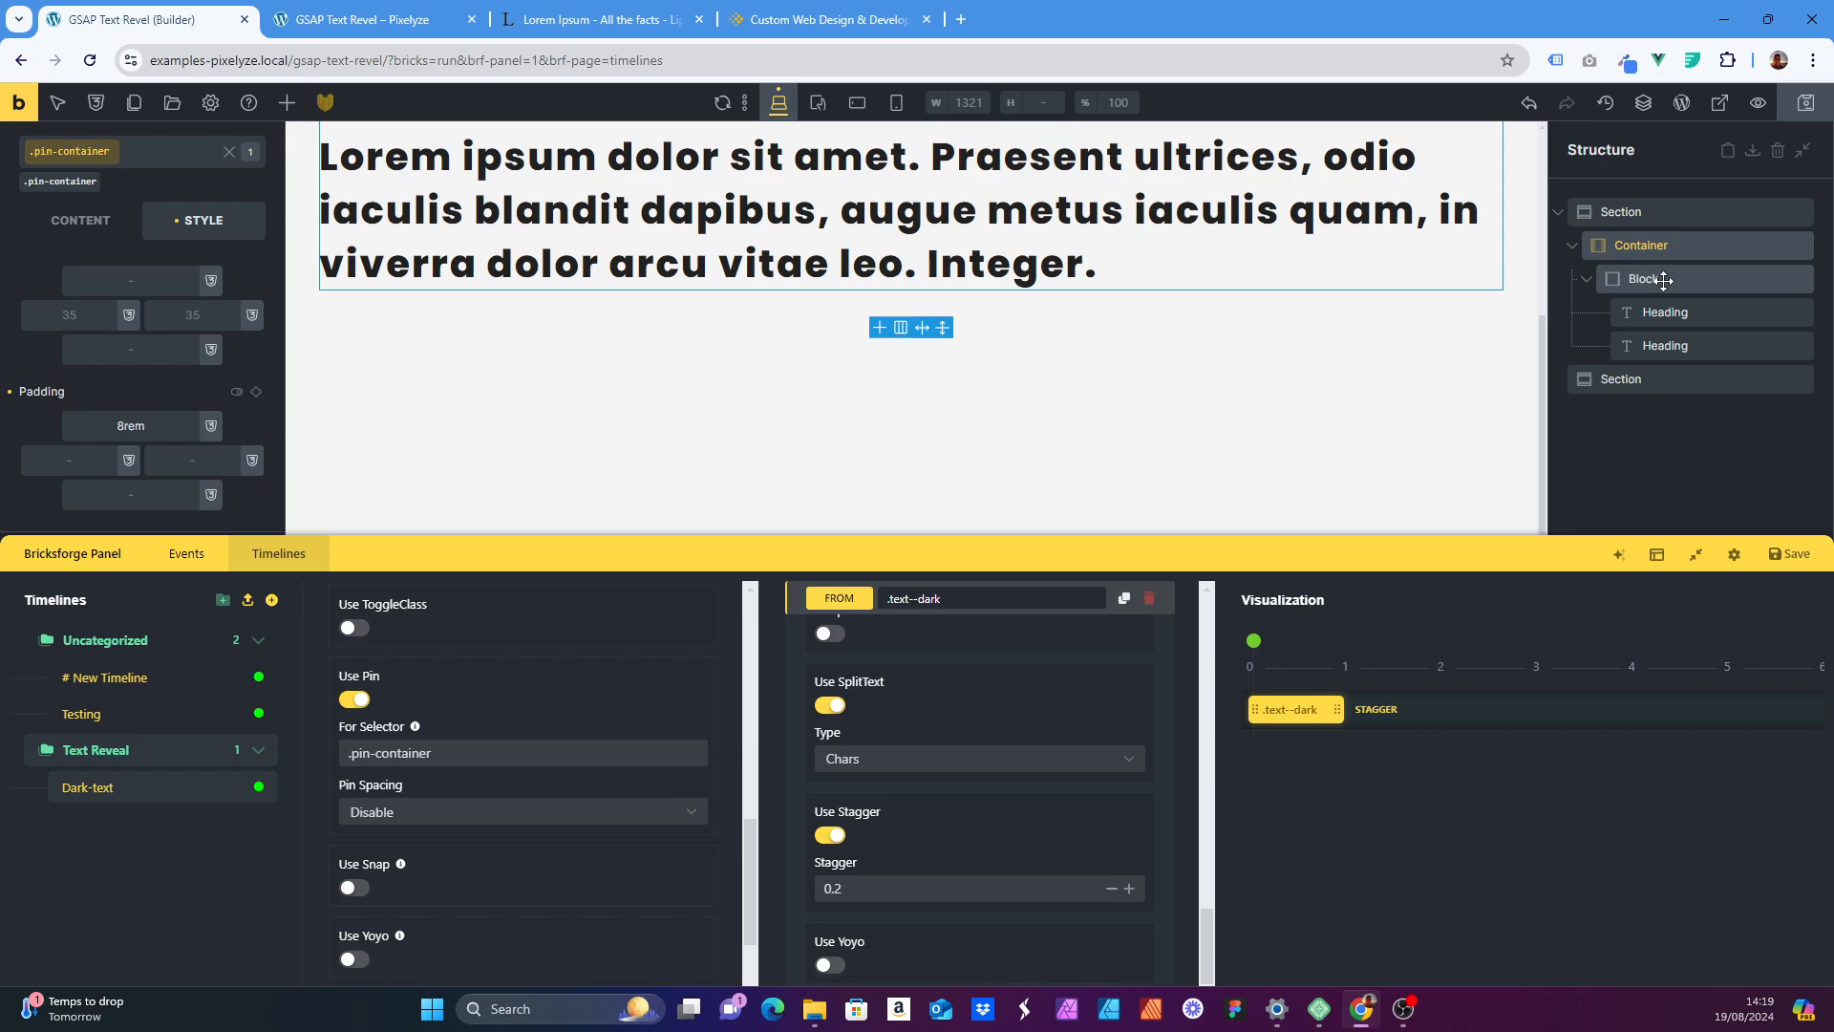
- Rename the Block that holds the two headings as Text Wrapper
double_click(1663, 279)
type("Text Wrapper")
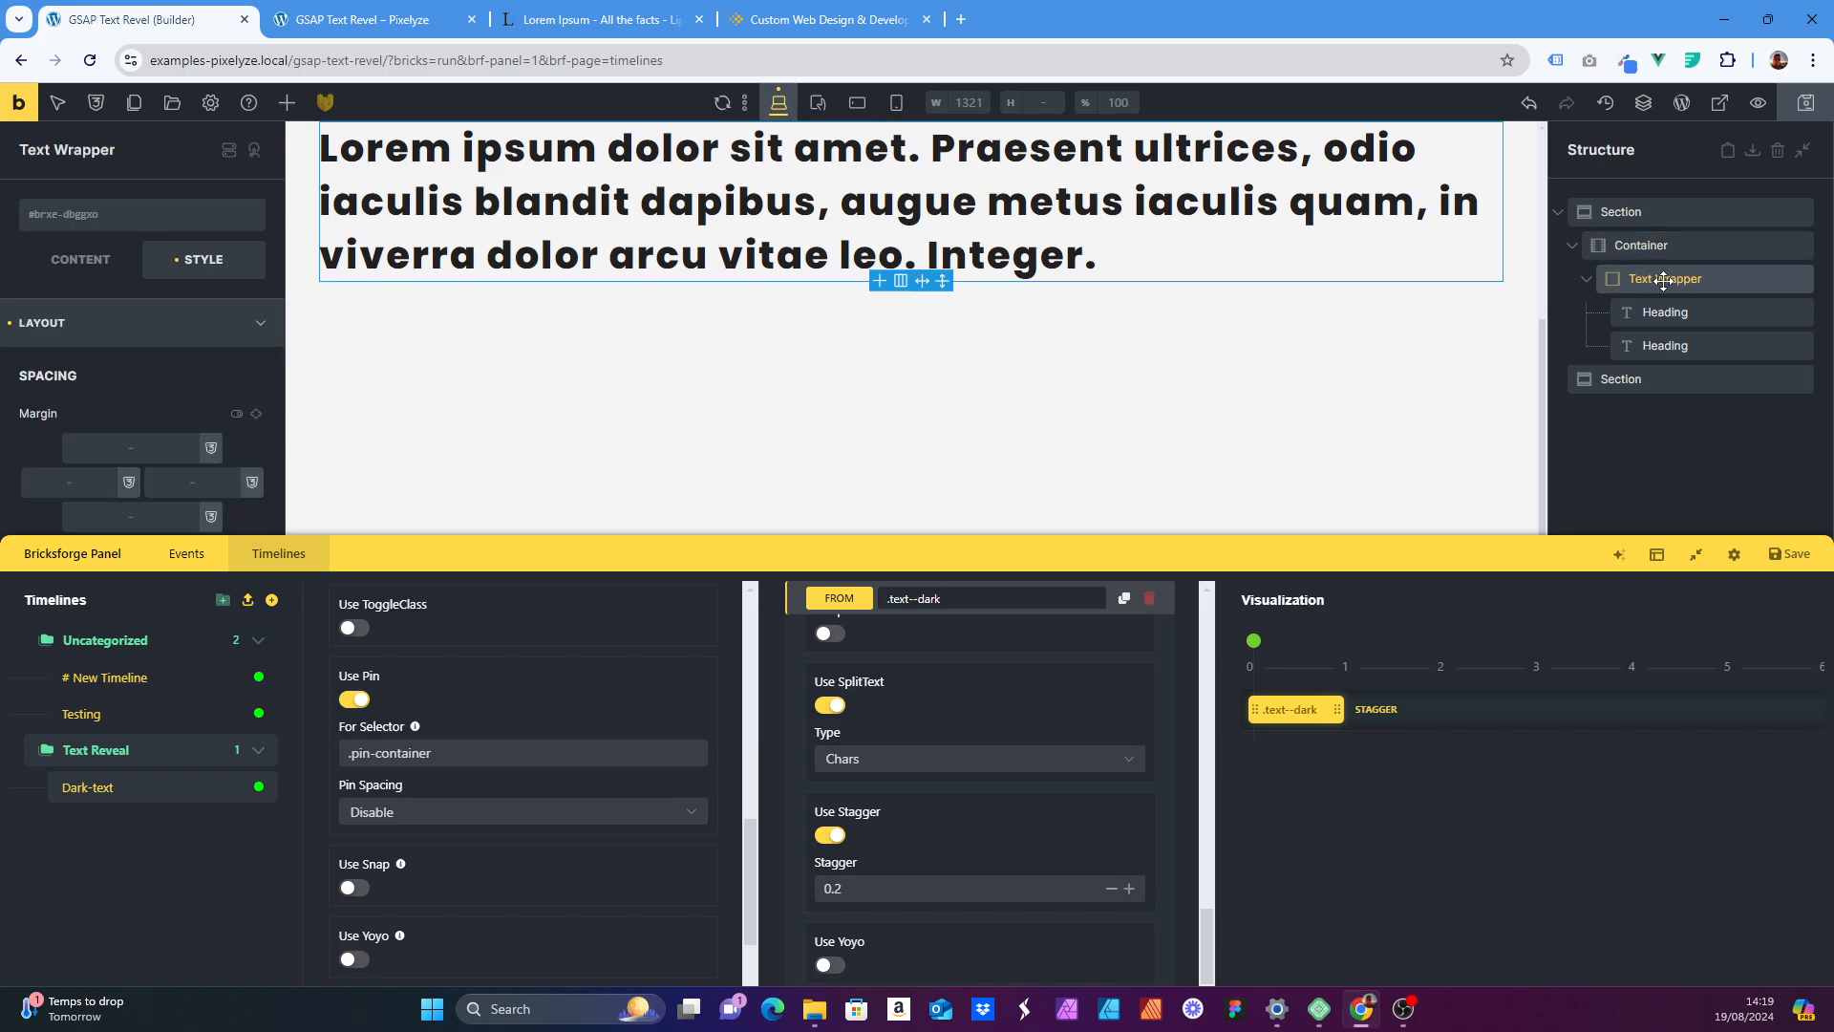
left_click(1677, 488)
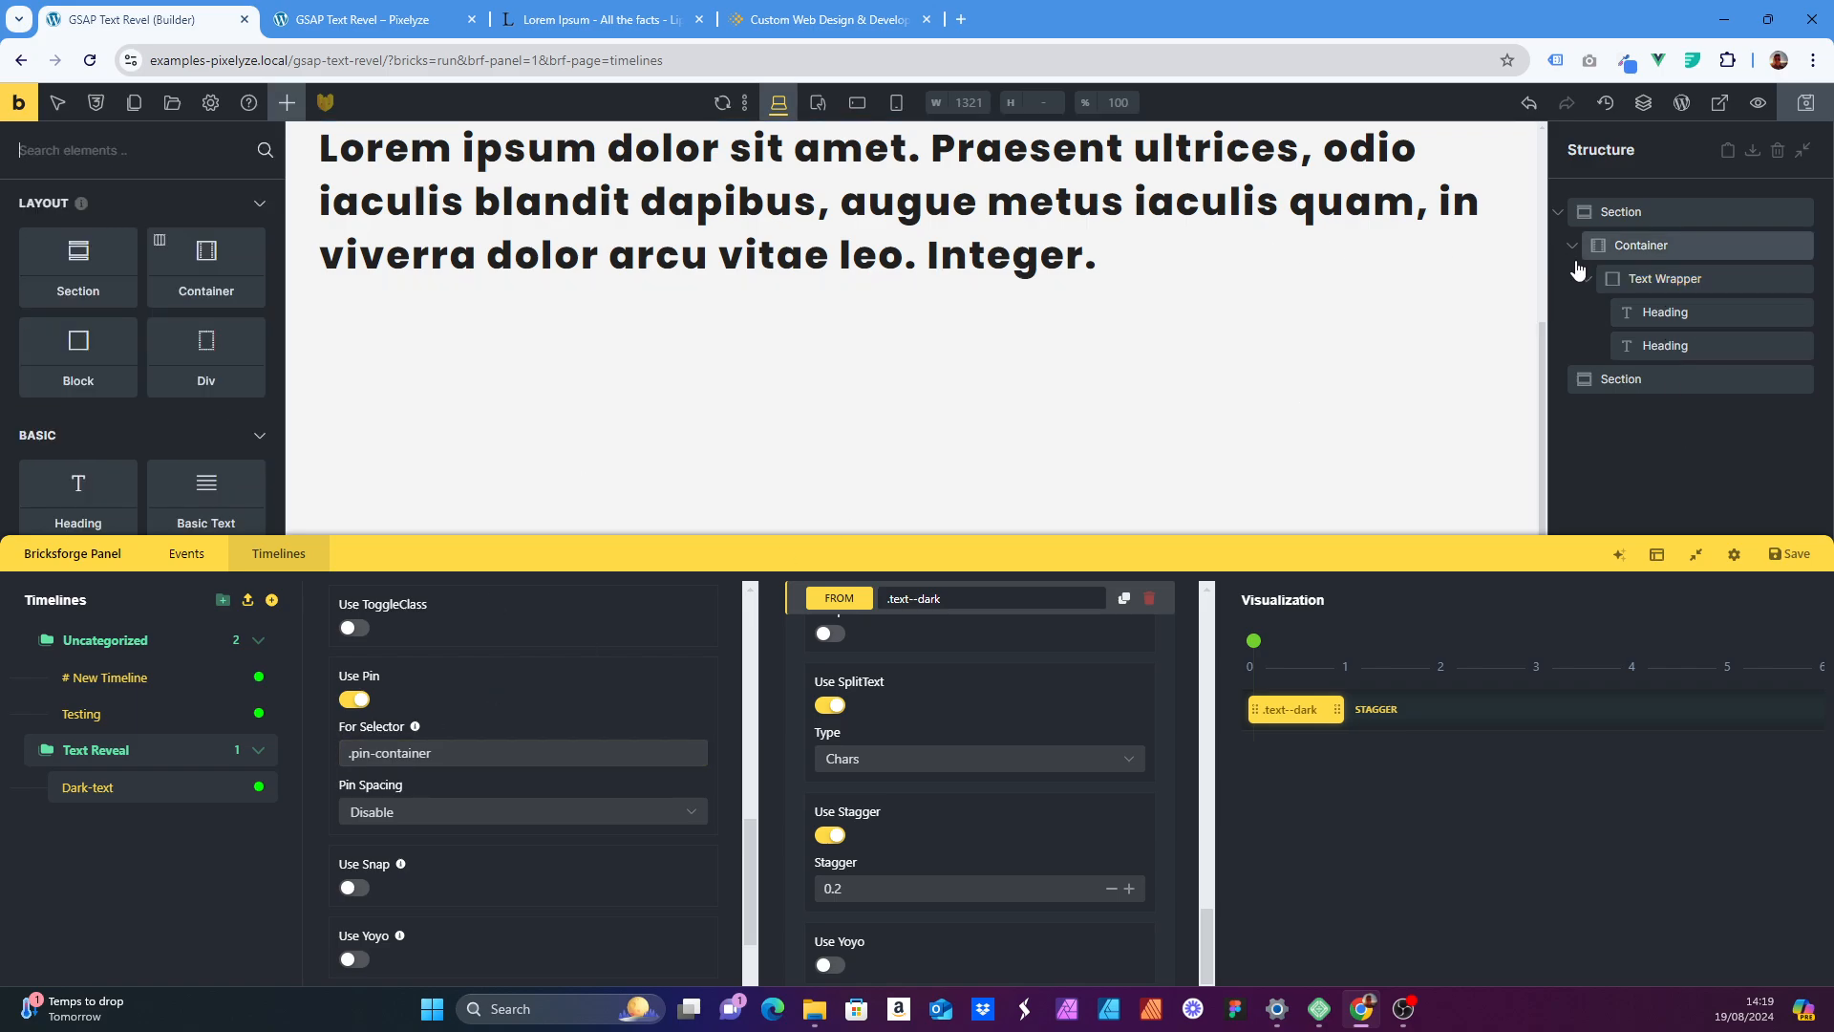
- Review the classes on the two headings and on the Text Wrapper in the page structure
left_click(1666, 318)
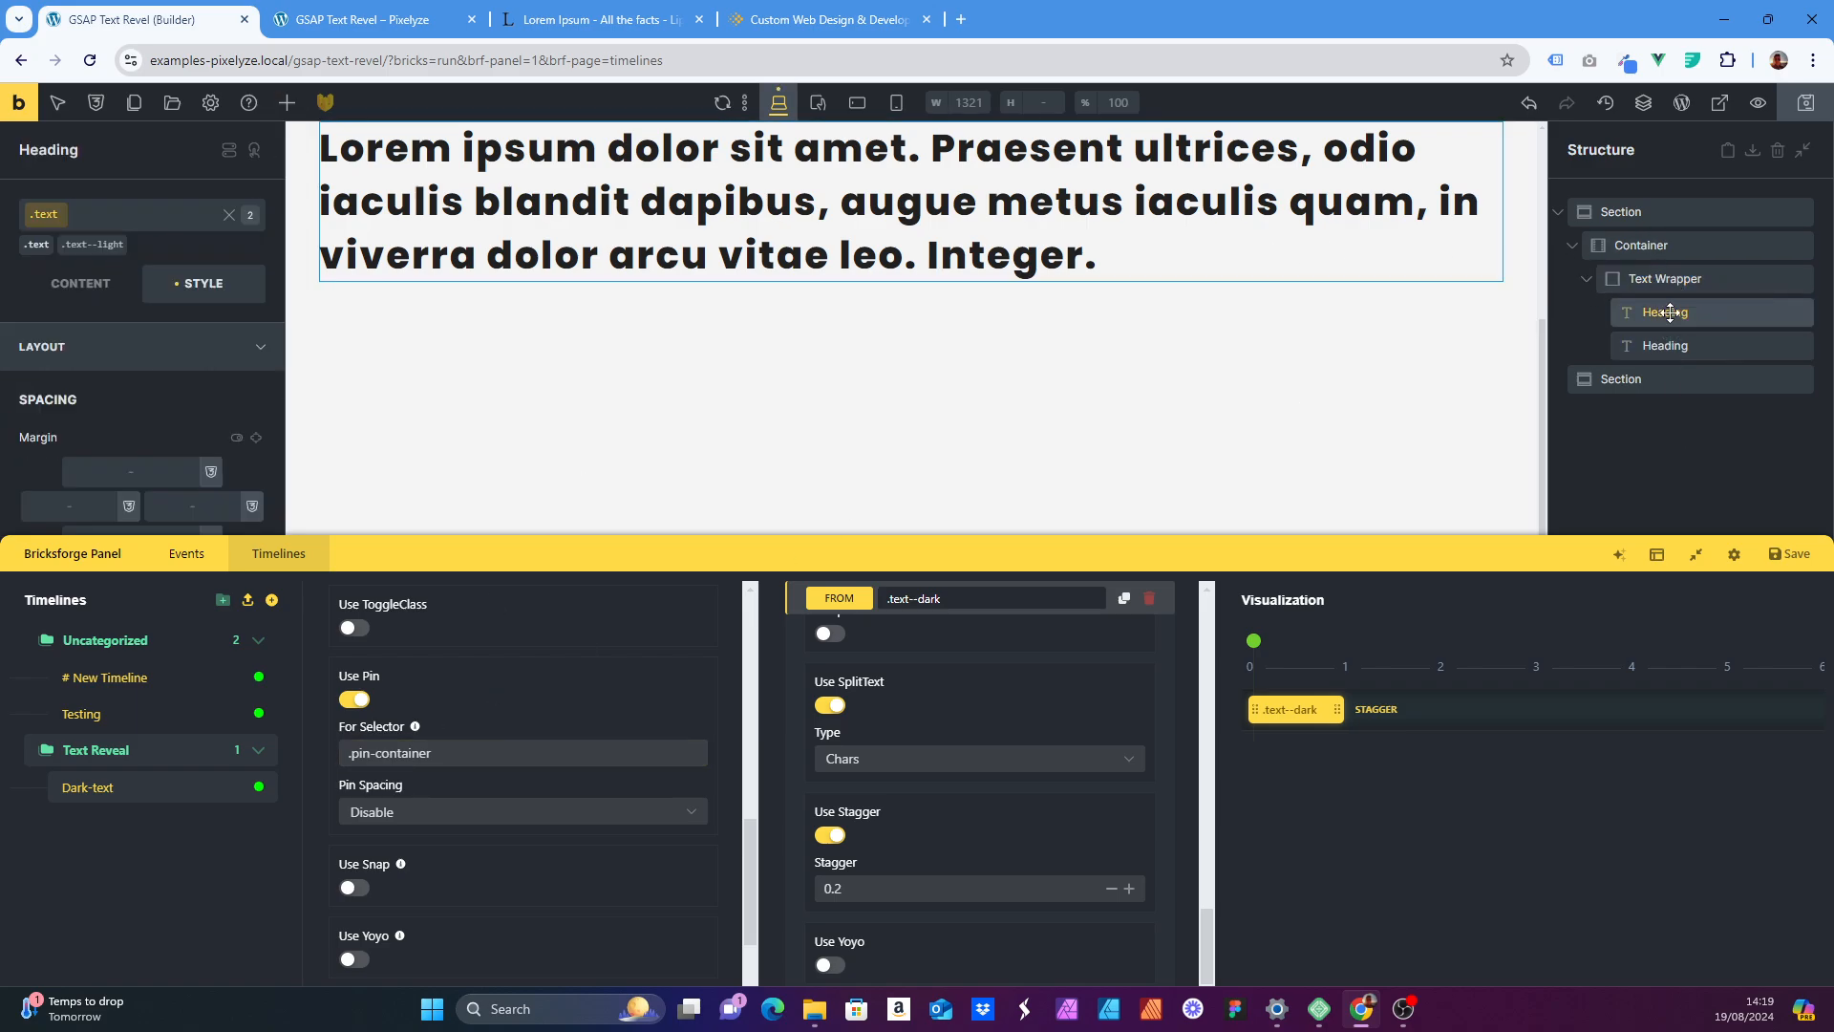
left_click(1674, 345)
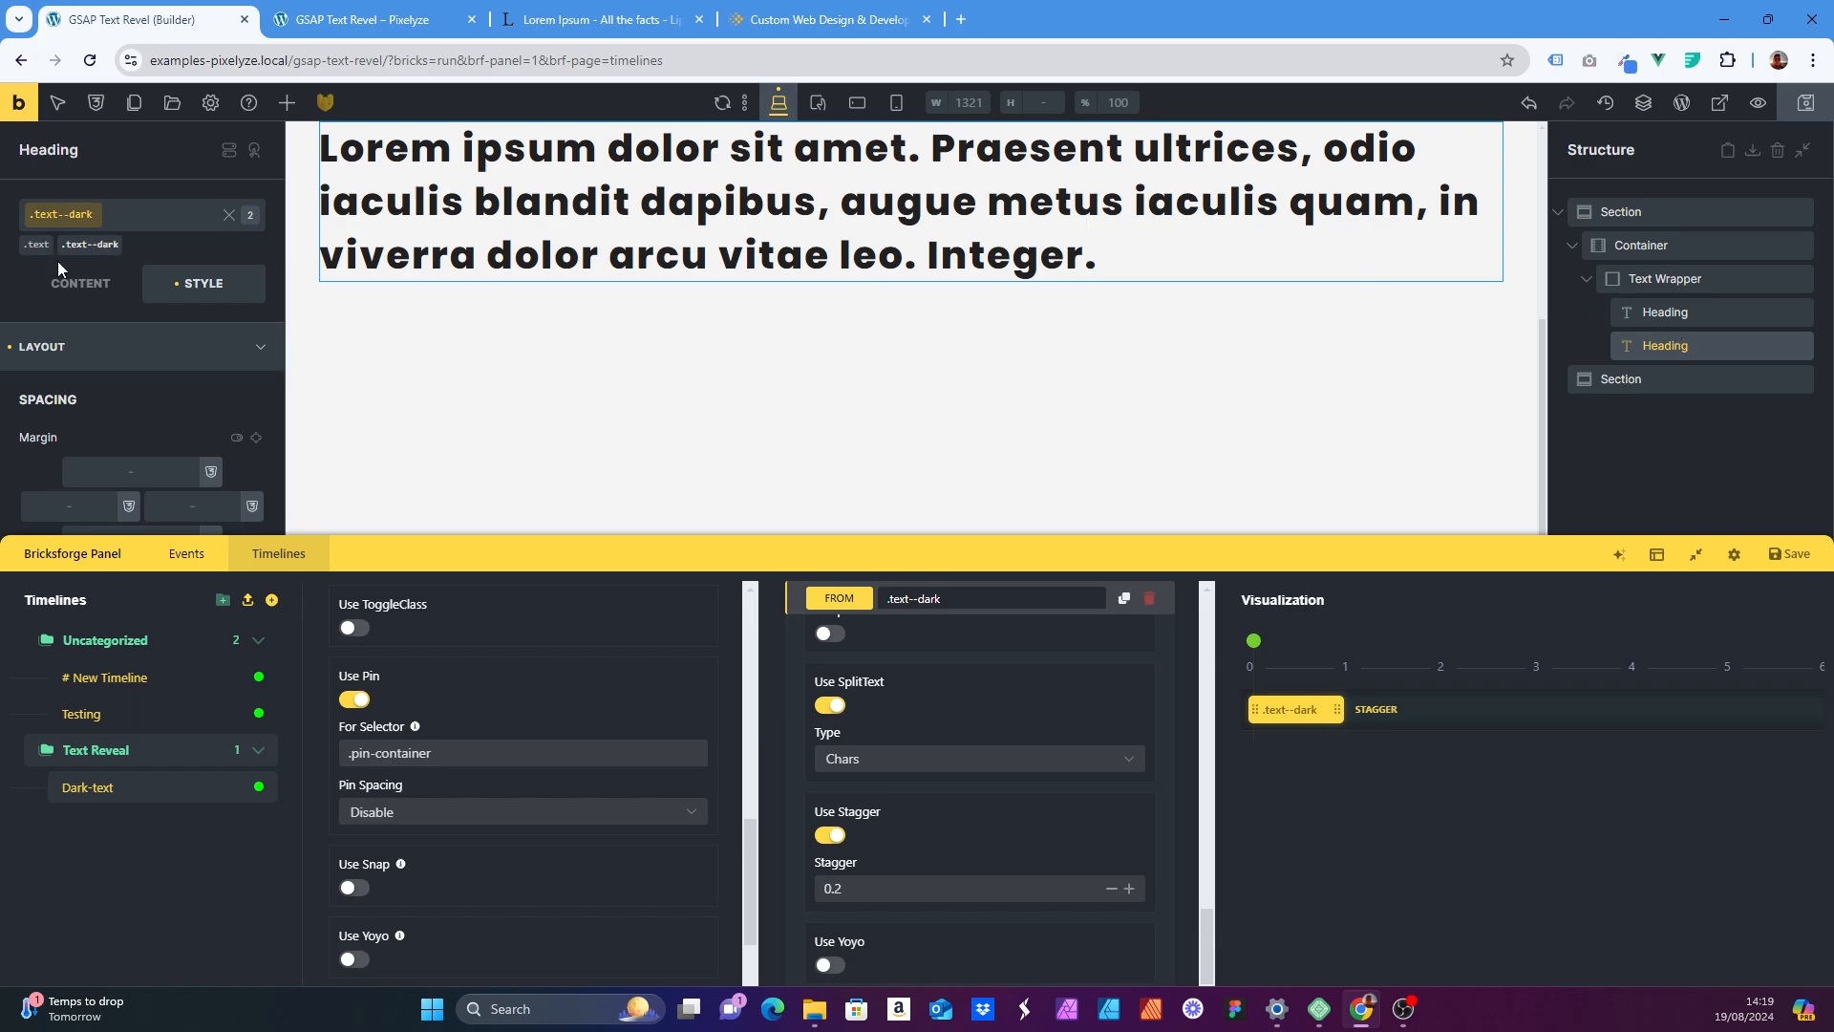
left_click(1656, 282)
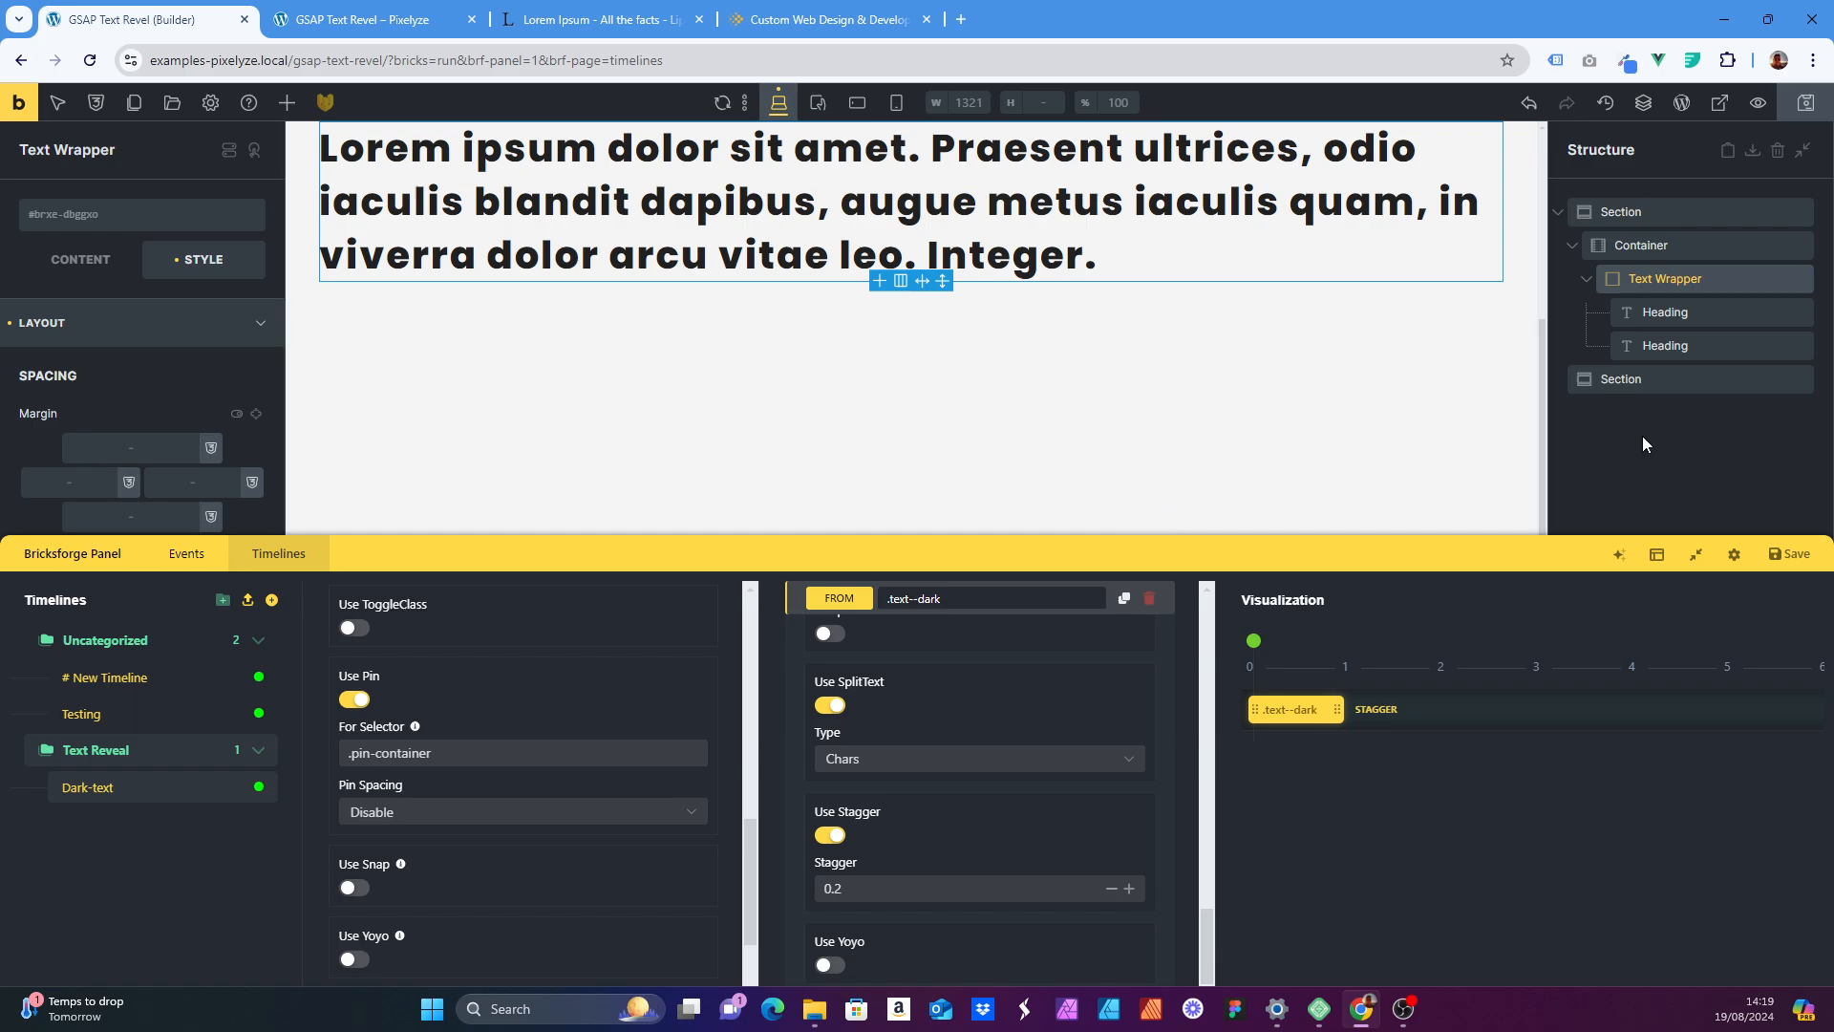
left_click(1665, 345)
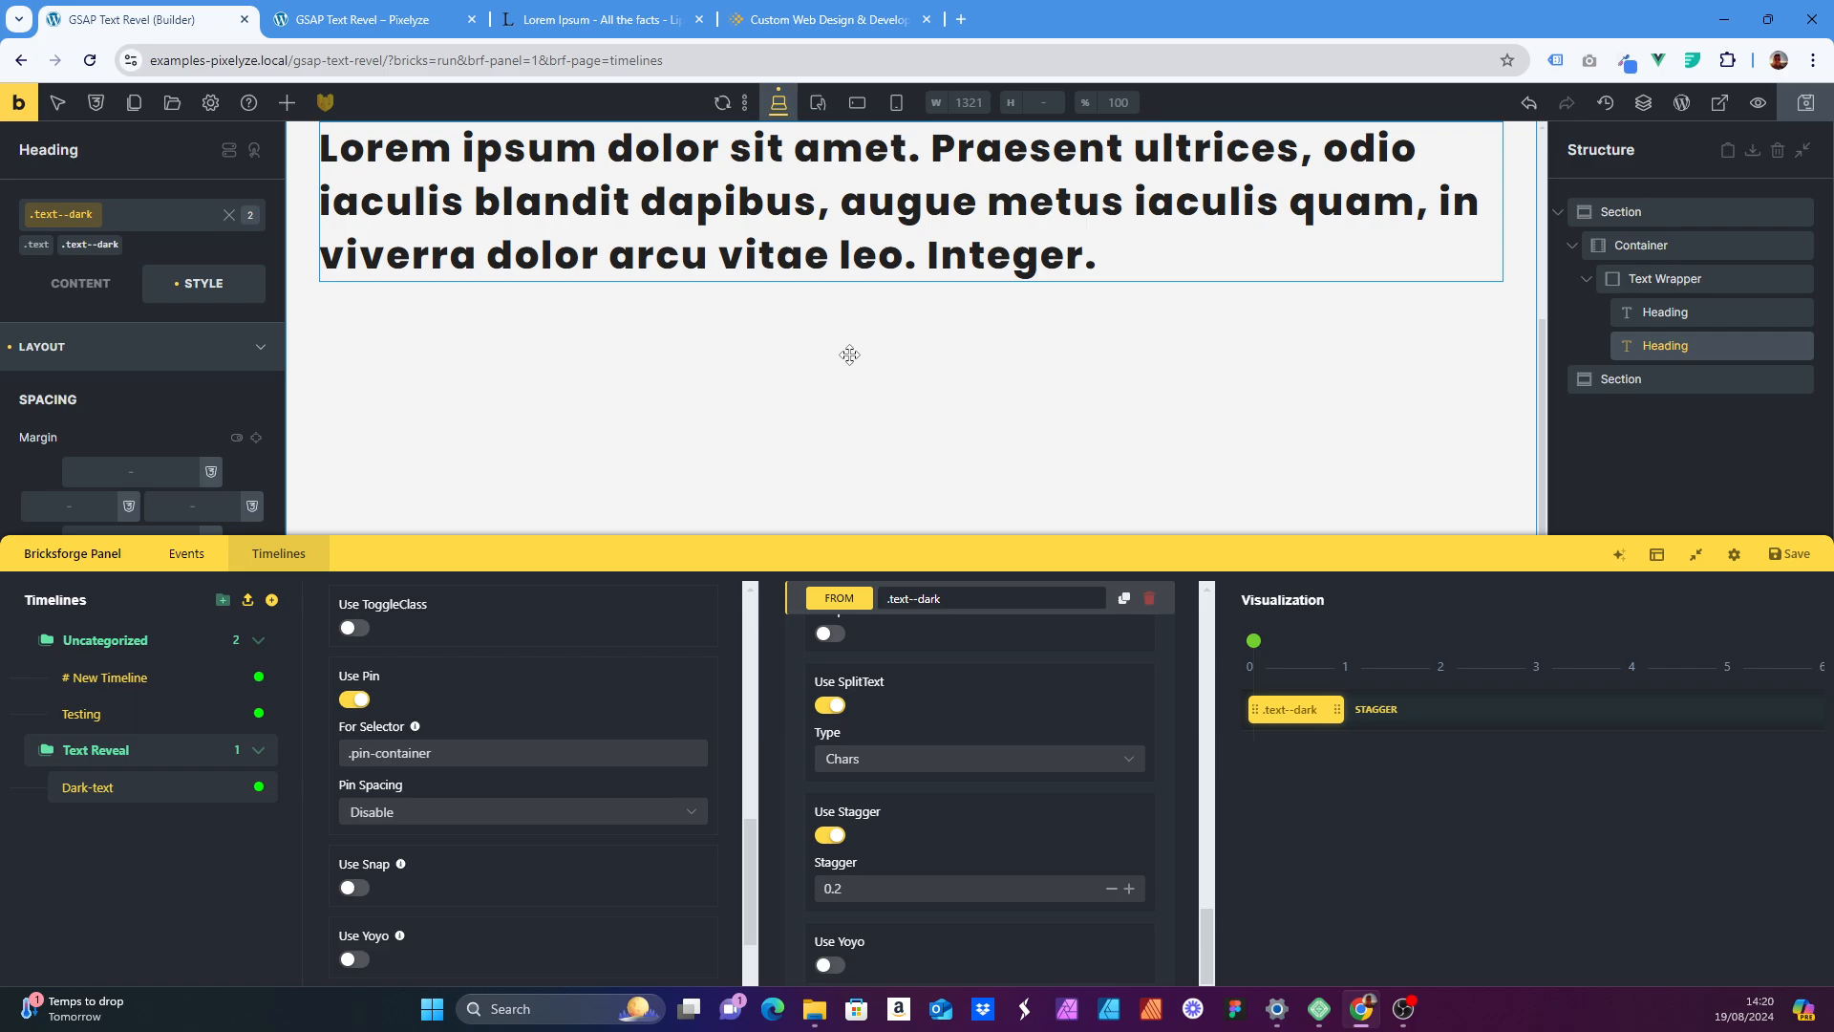
- Review the Dark-text timeline's trigger, trigger selector and both parts of its Scroll Start value
scroll(355, 679, "up", 2)
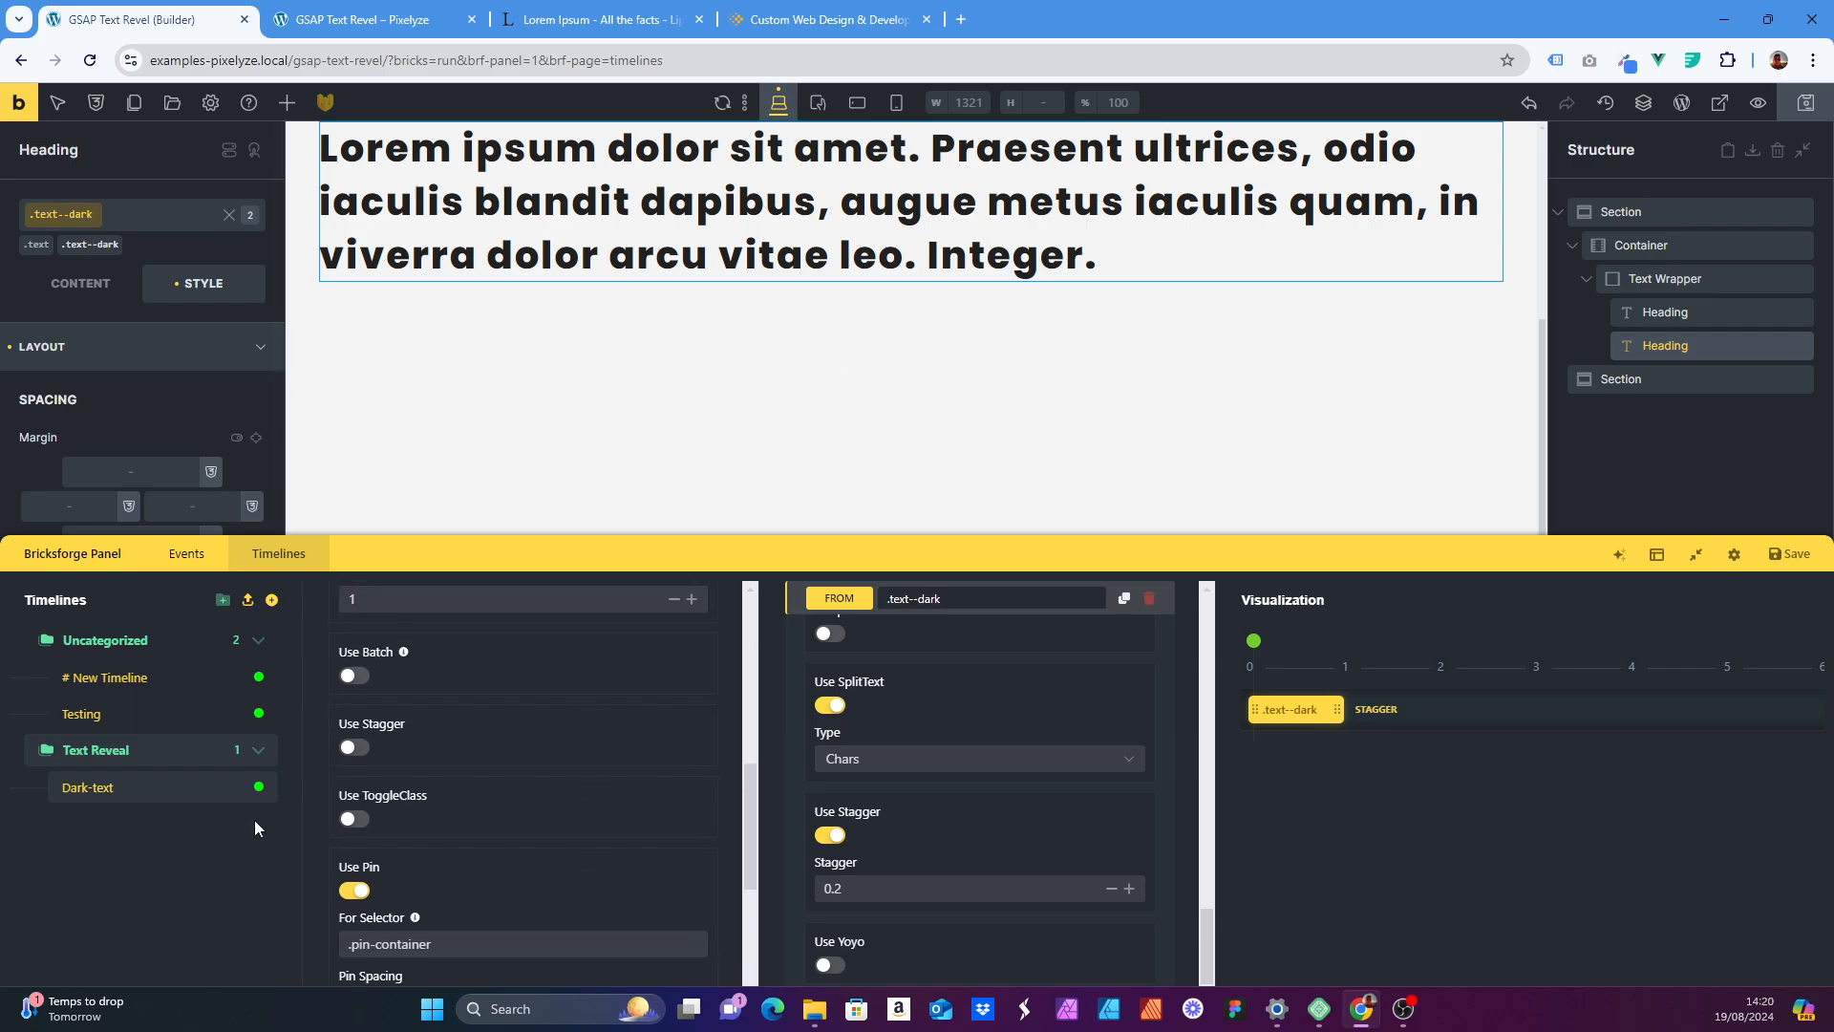
scroll(485, 686, "up", 5)
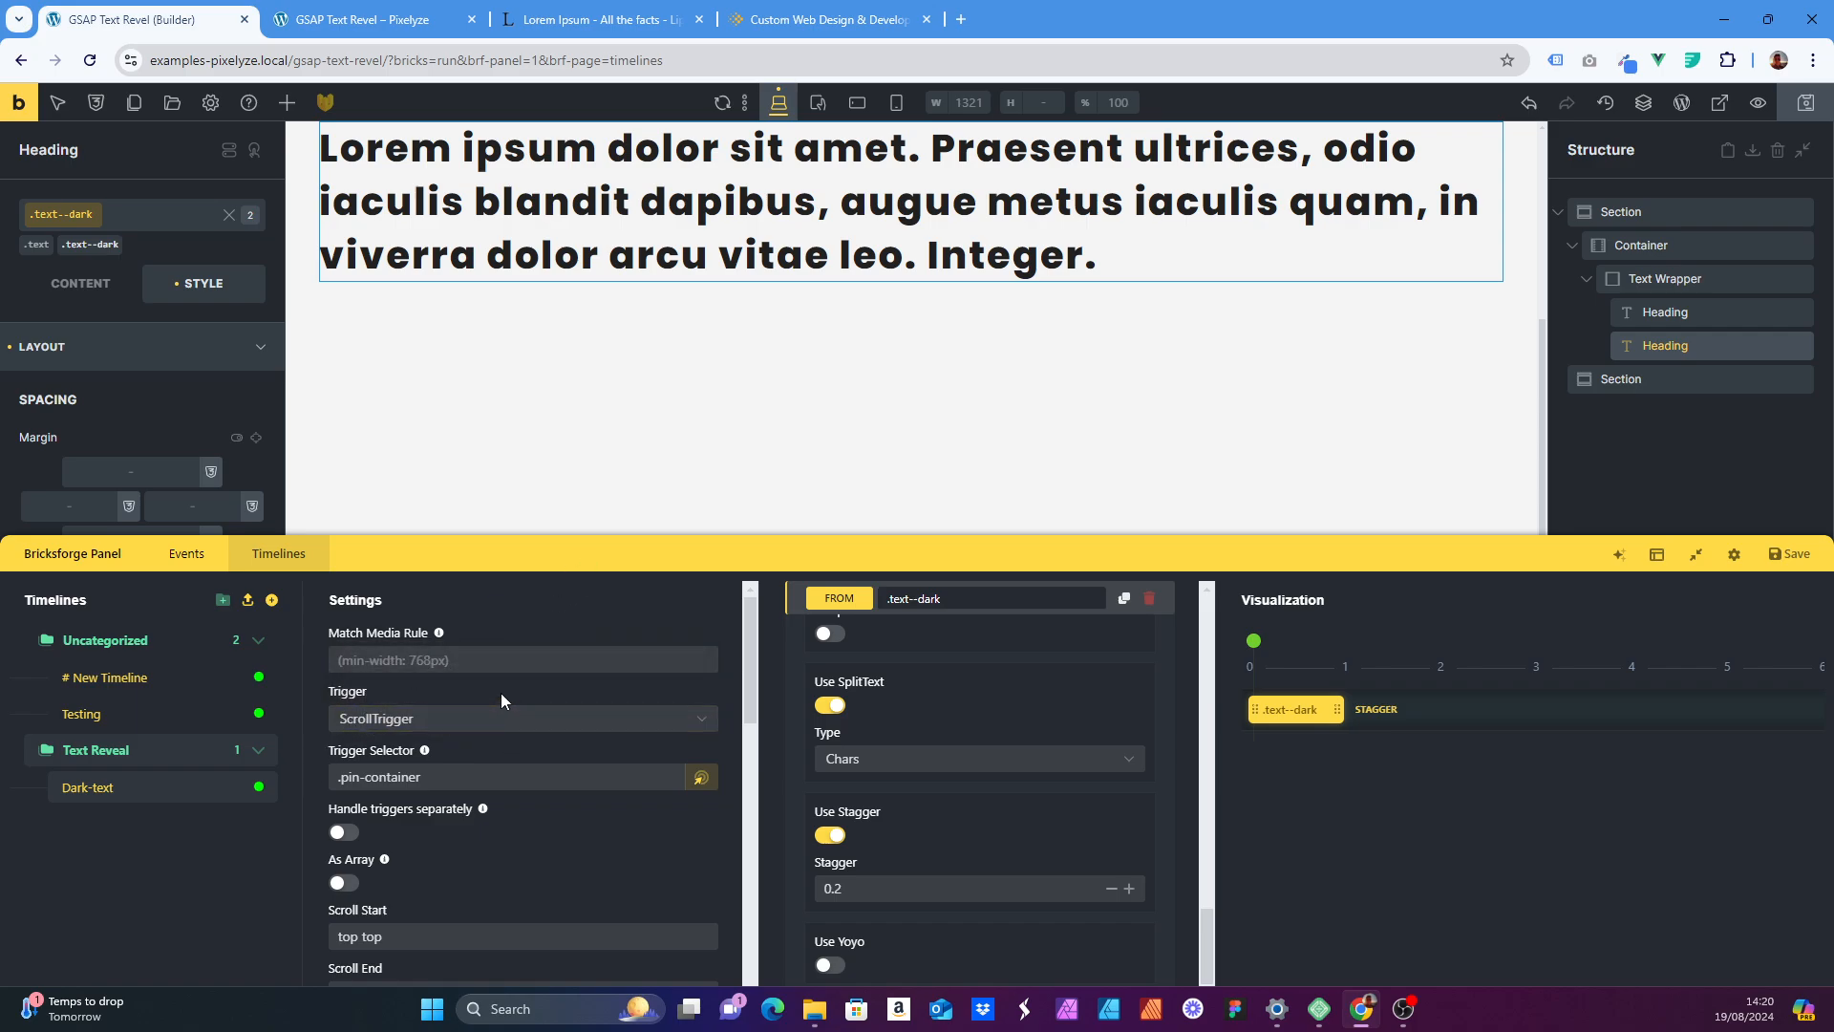
left_click(506, 773)
left_click(536, 827)
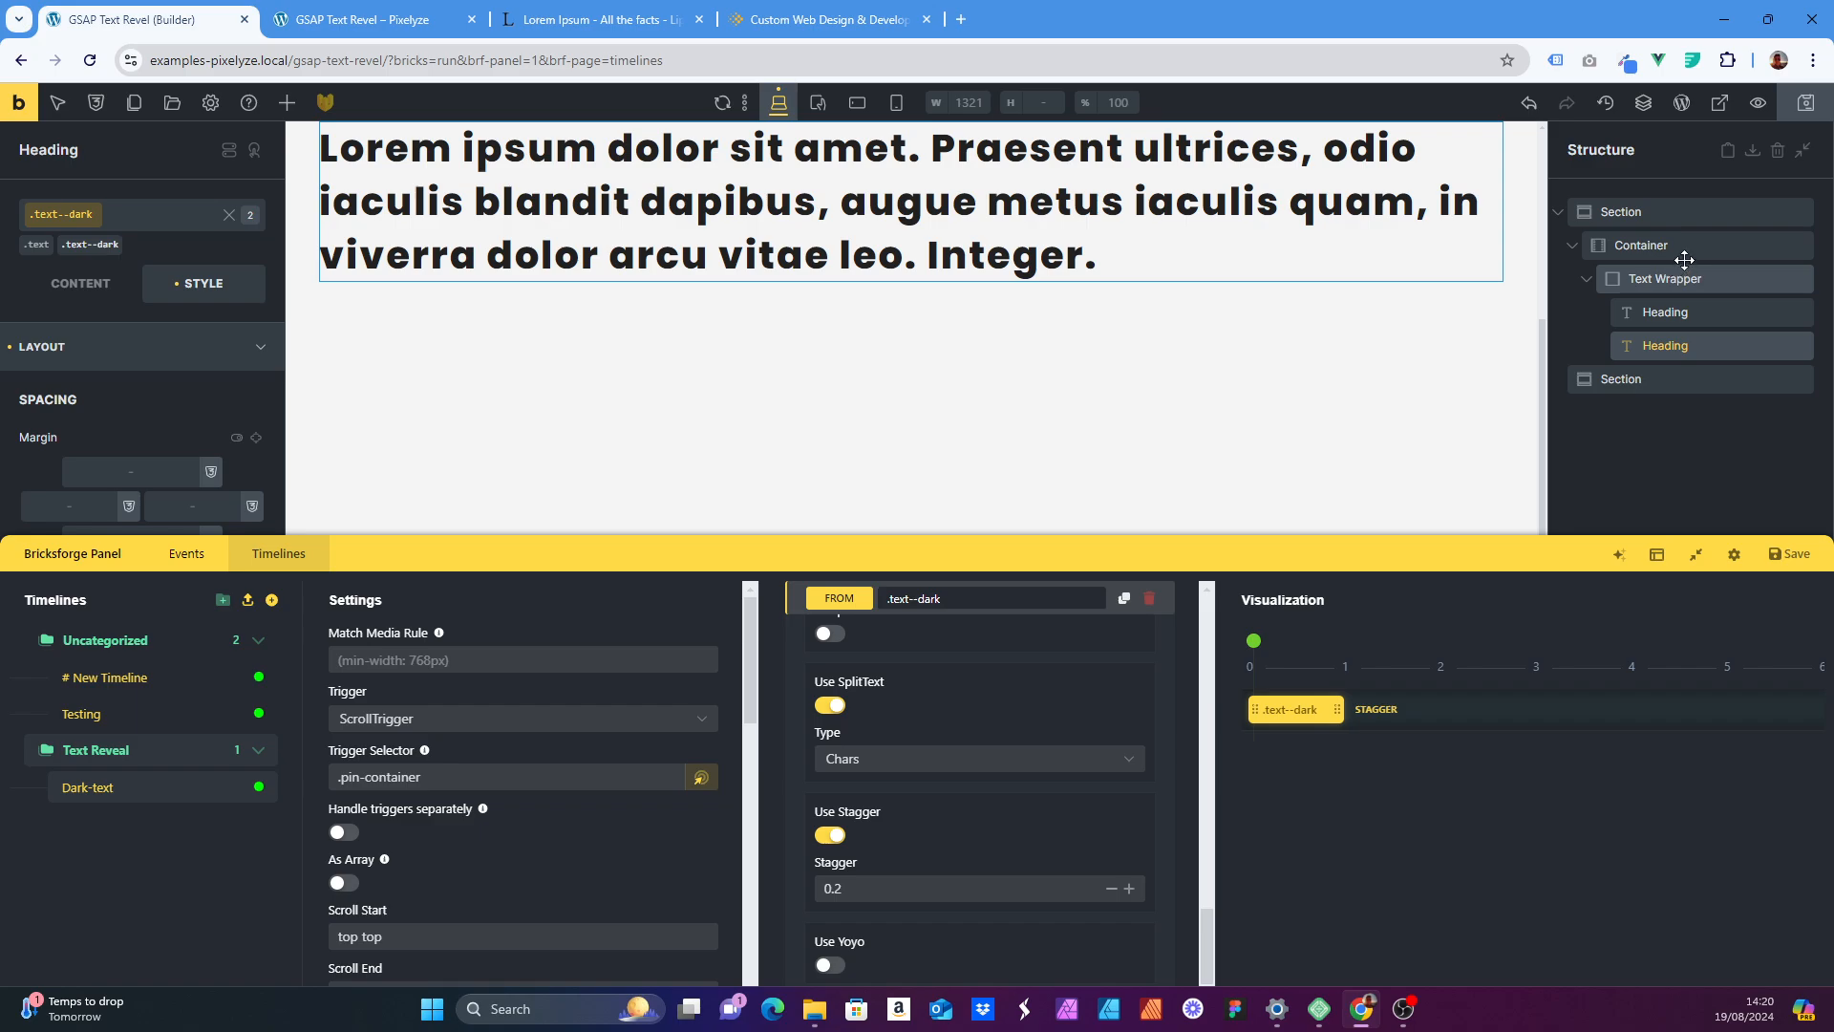
scroll(396, 754, "down", 4)
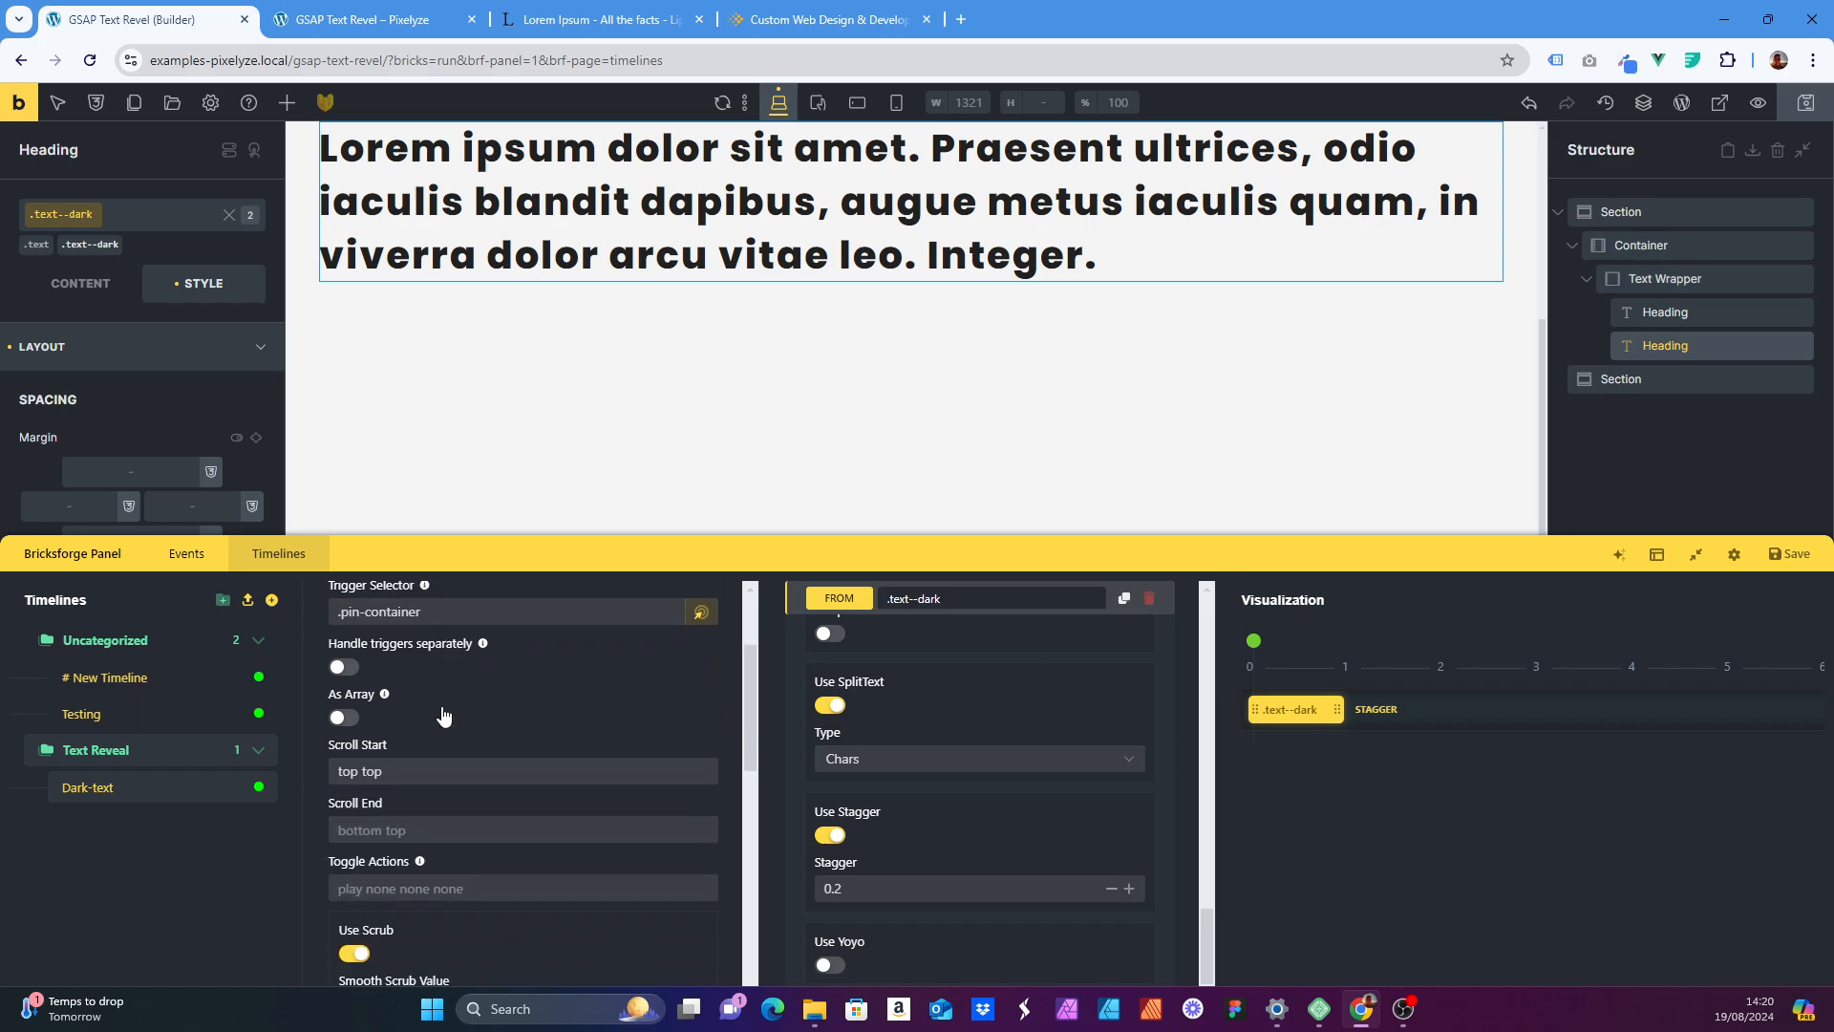
scroll(461, 737, "up", 2)
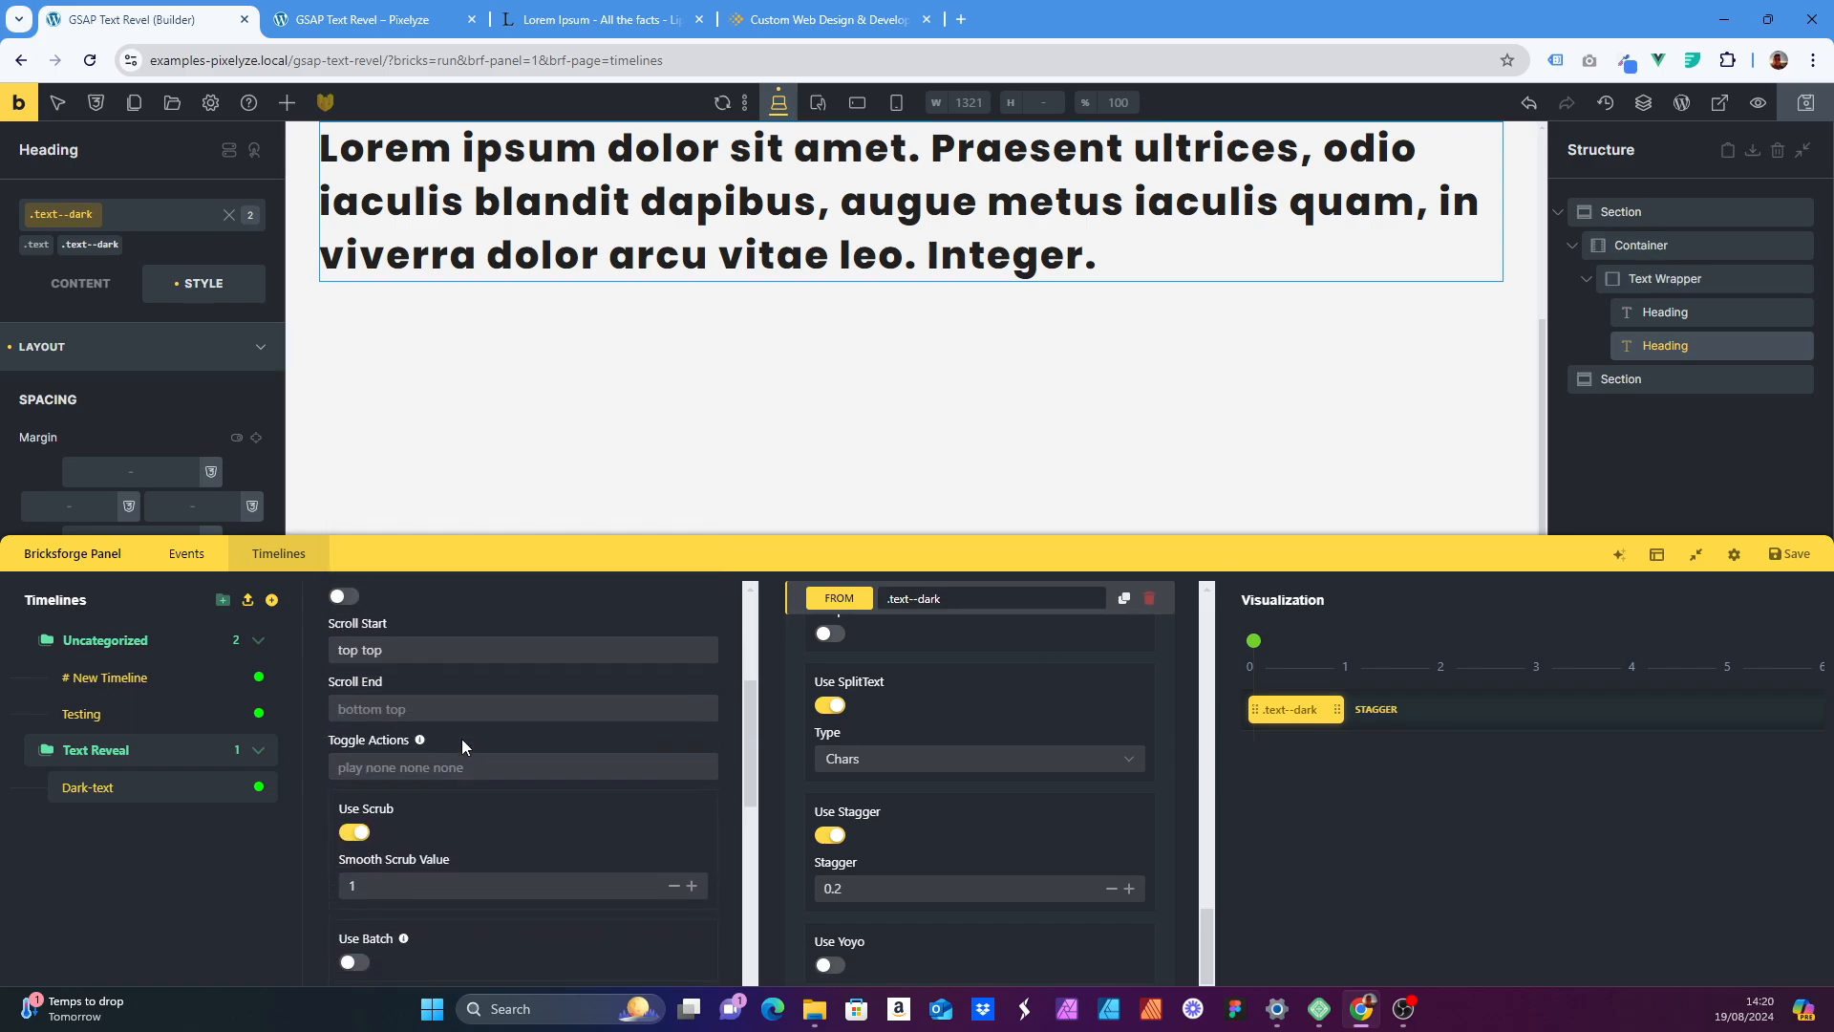
left_click(342, 648)
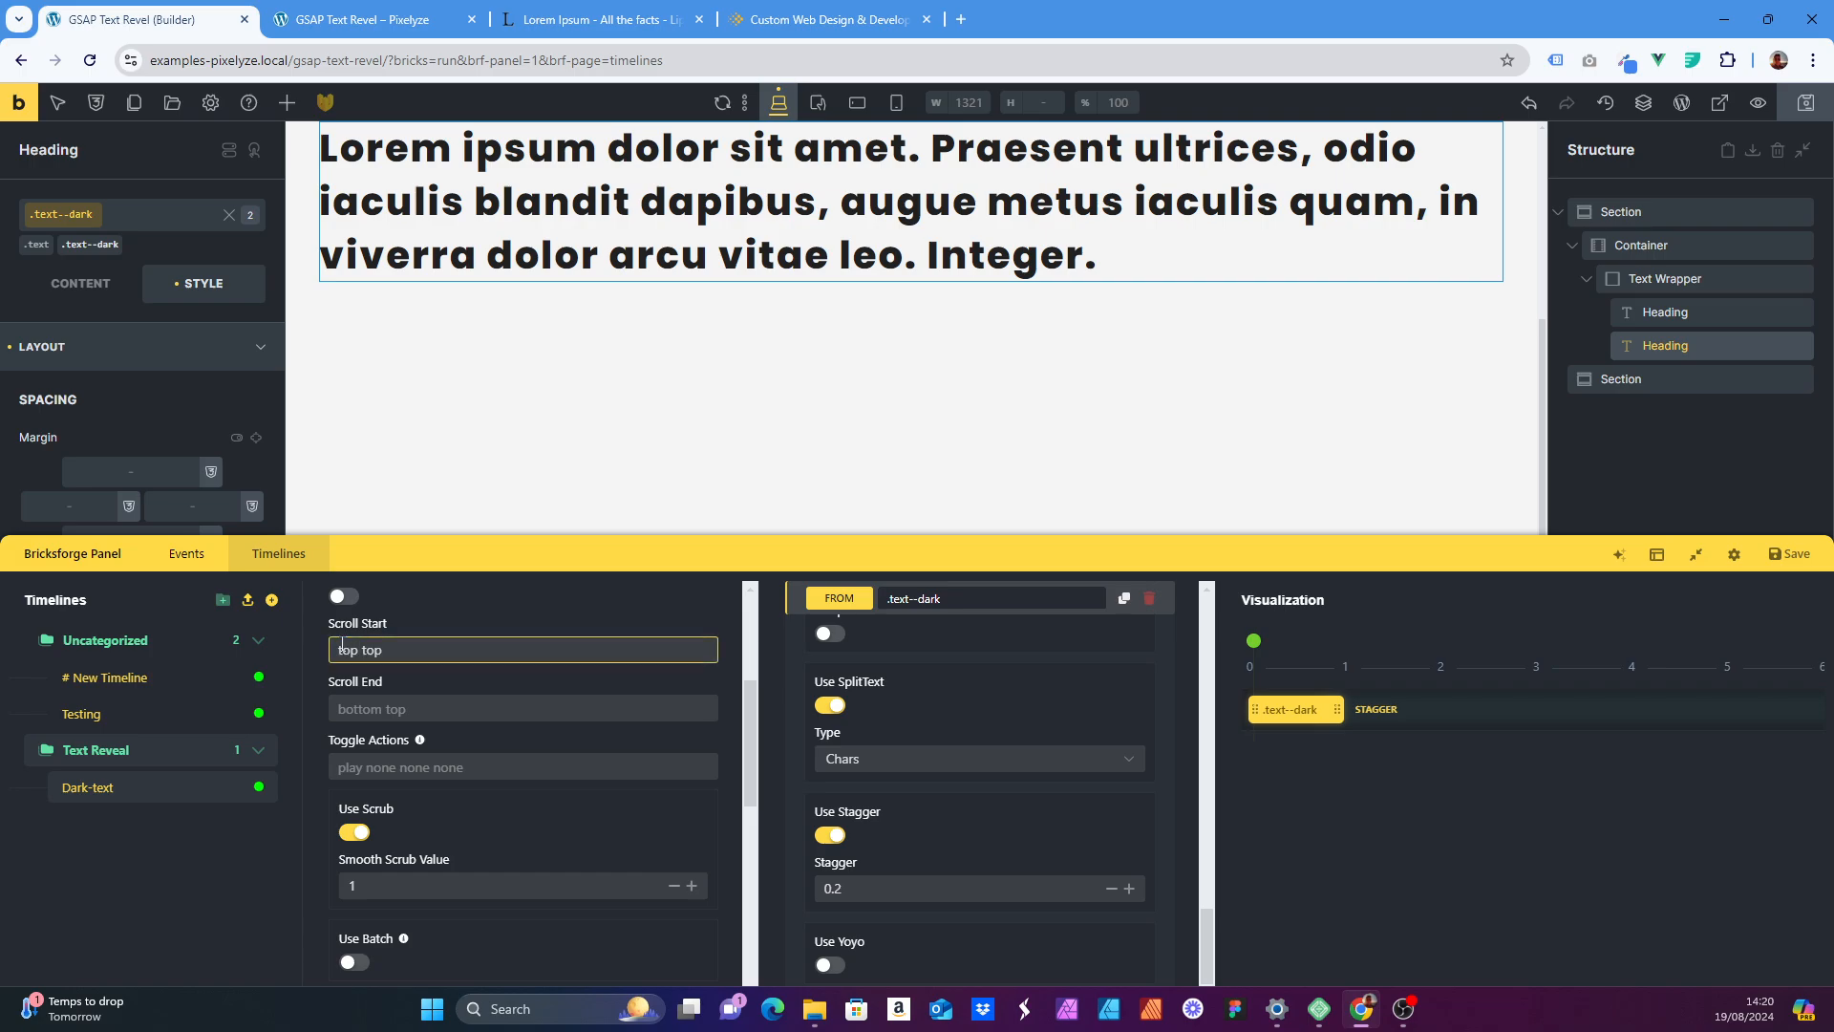
double_click(349, 649)
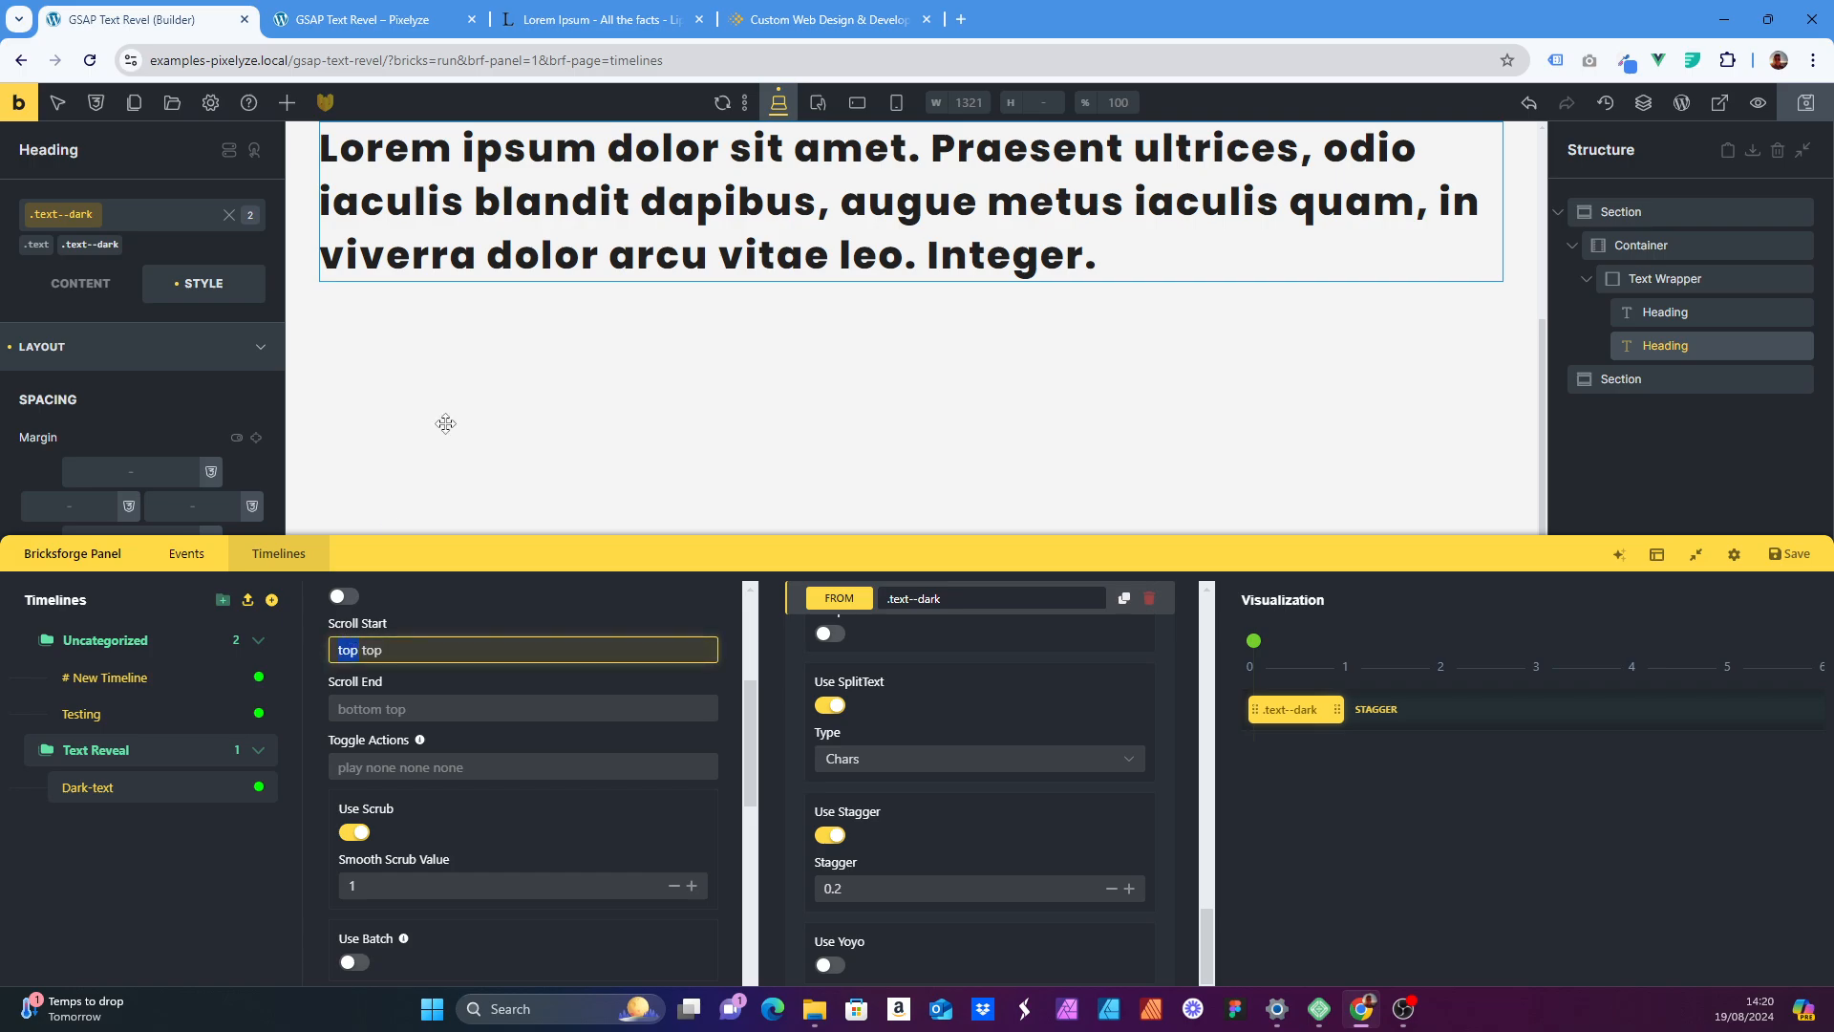
left_click(354, 652)
double_click(382, 651)
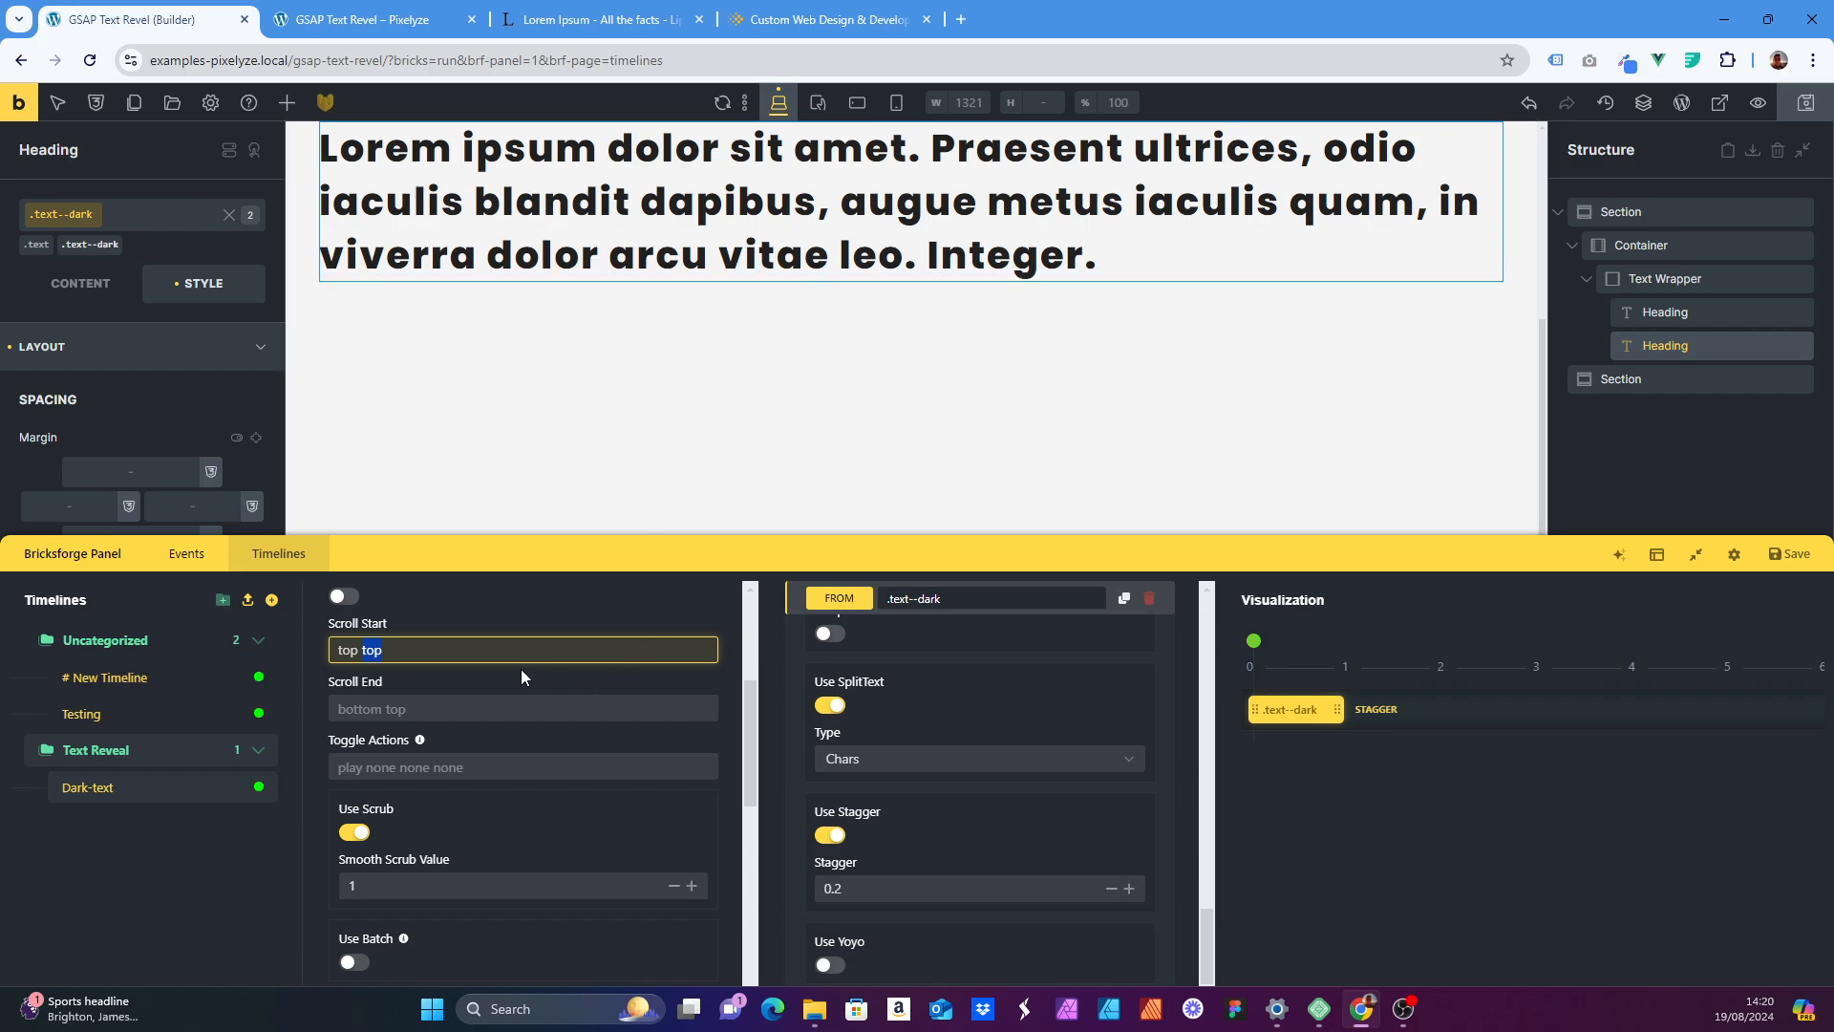
- Review the Dark-text timeline's scrub, pin selector, pin spacing and marker settings
scroll(521, 674, "down", 2)
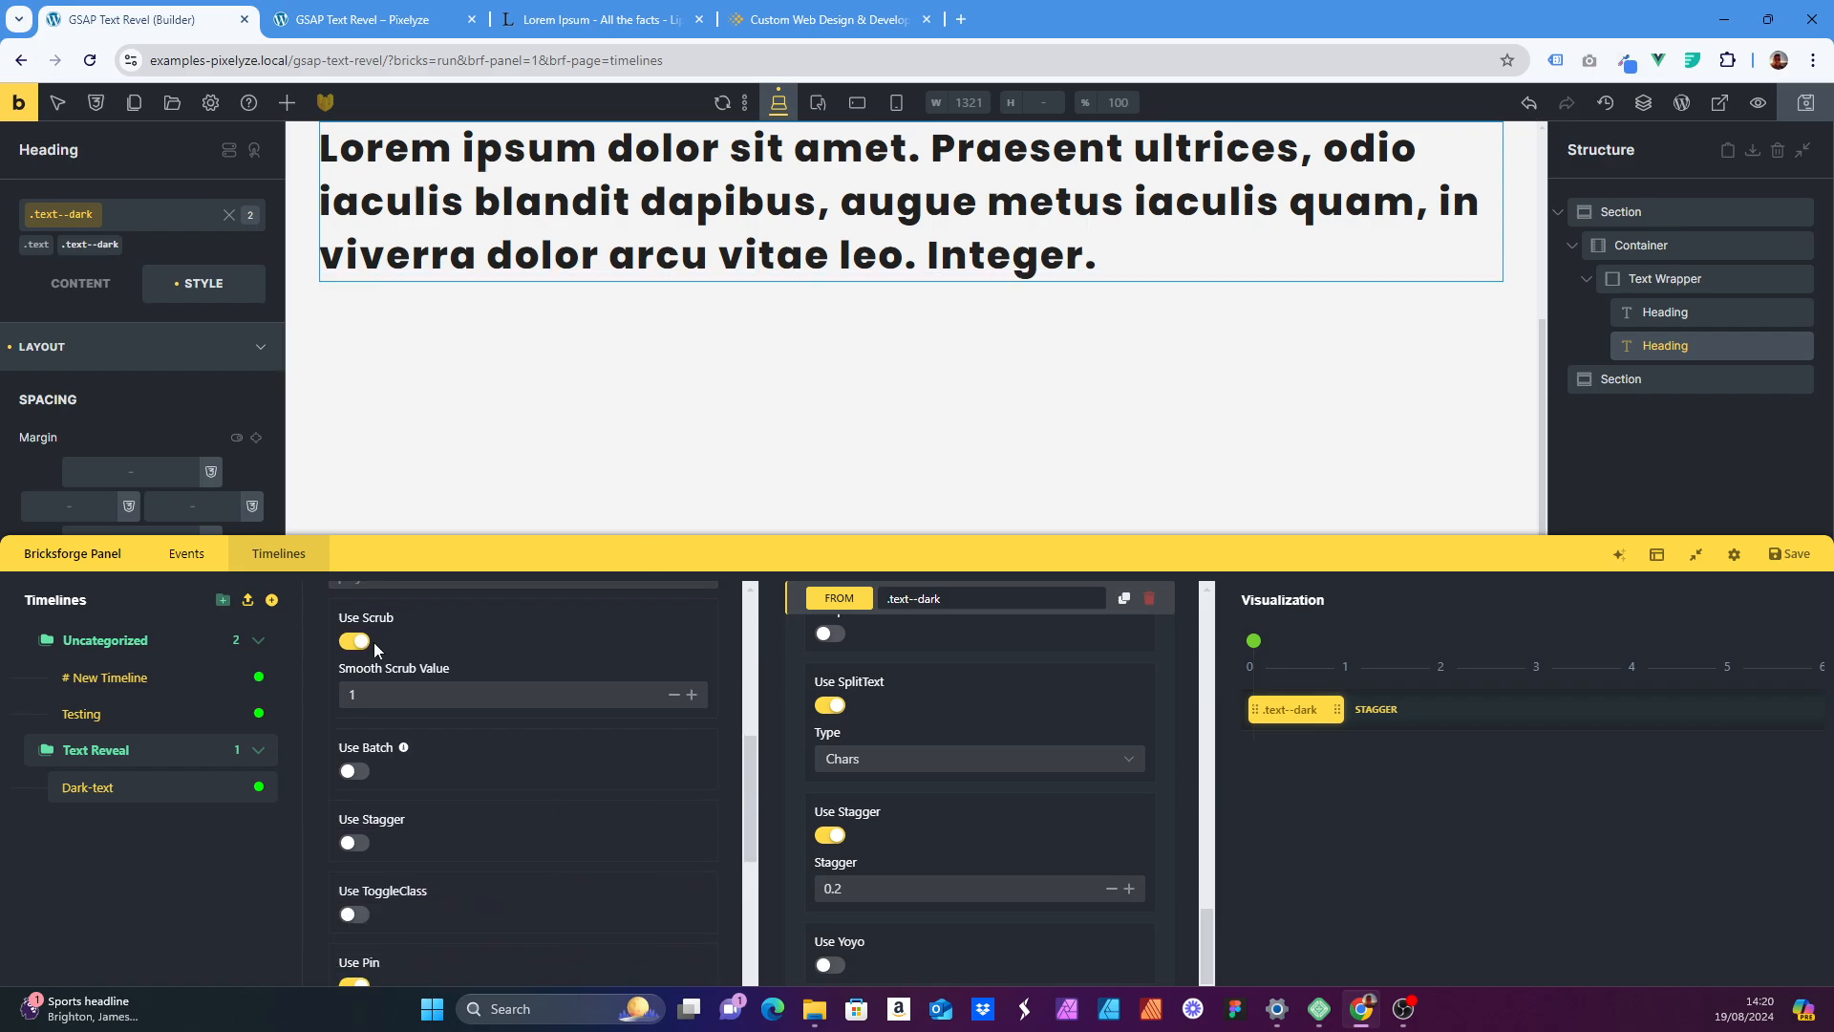
scroll(367, 640, "down", 4)
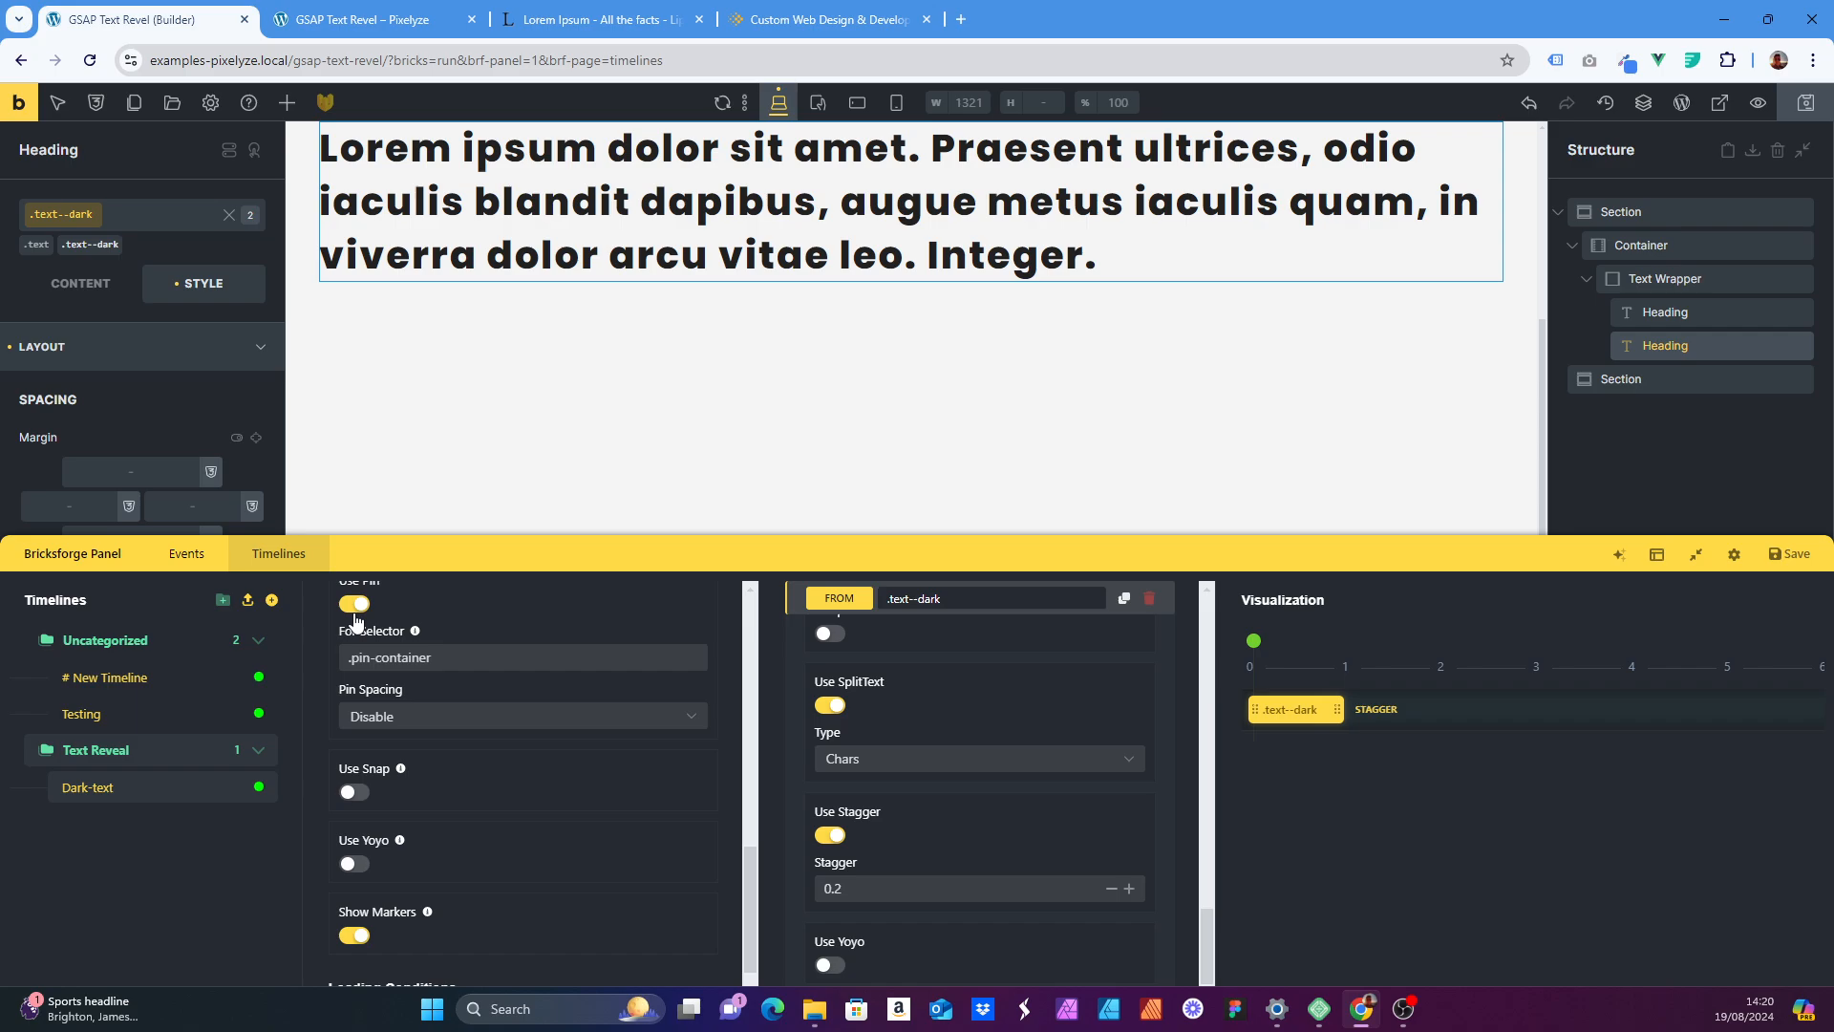
left_click(384, 667)
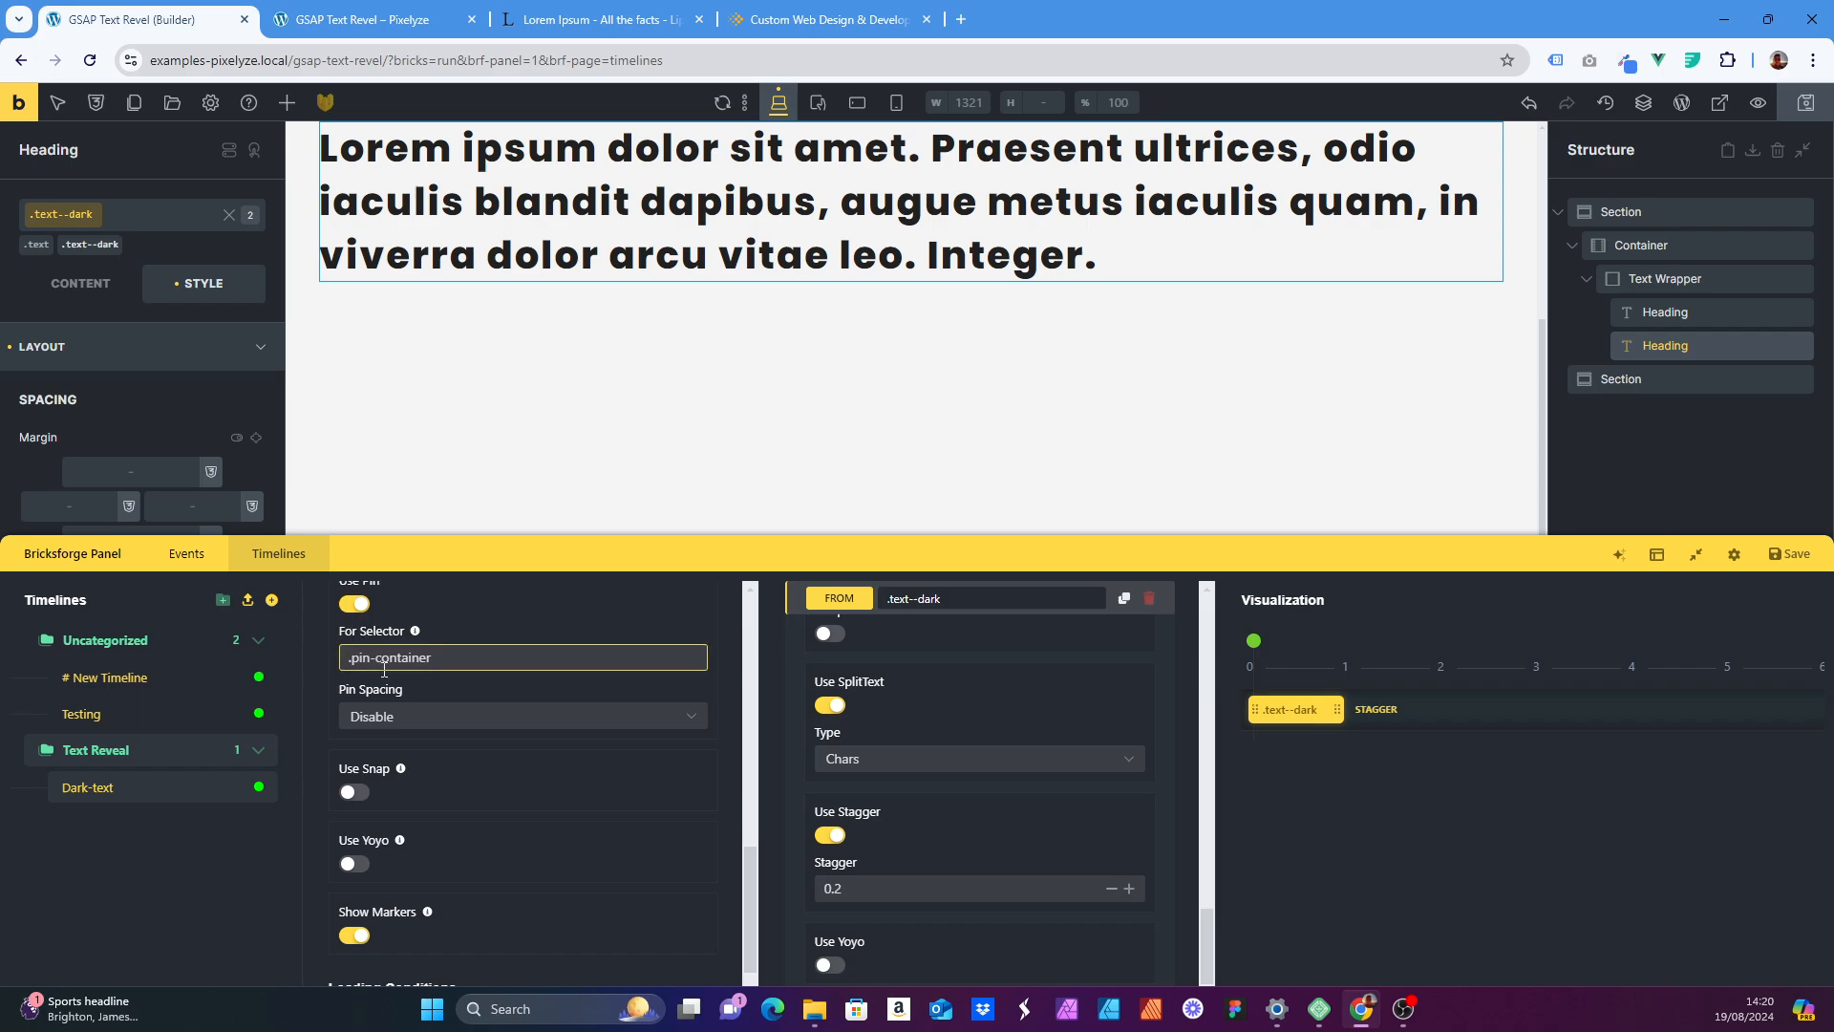
scroll(382, 726, "down", 1)
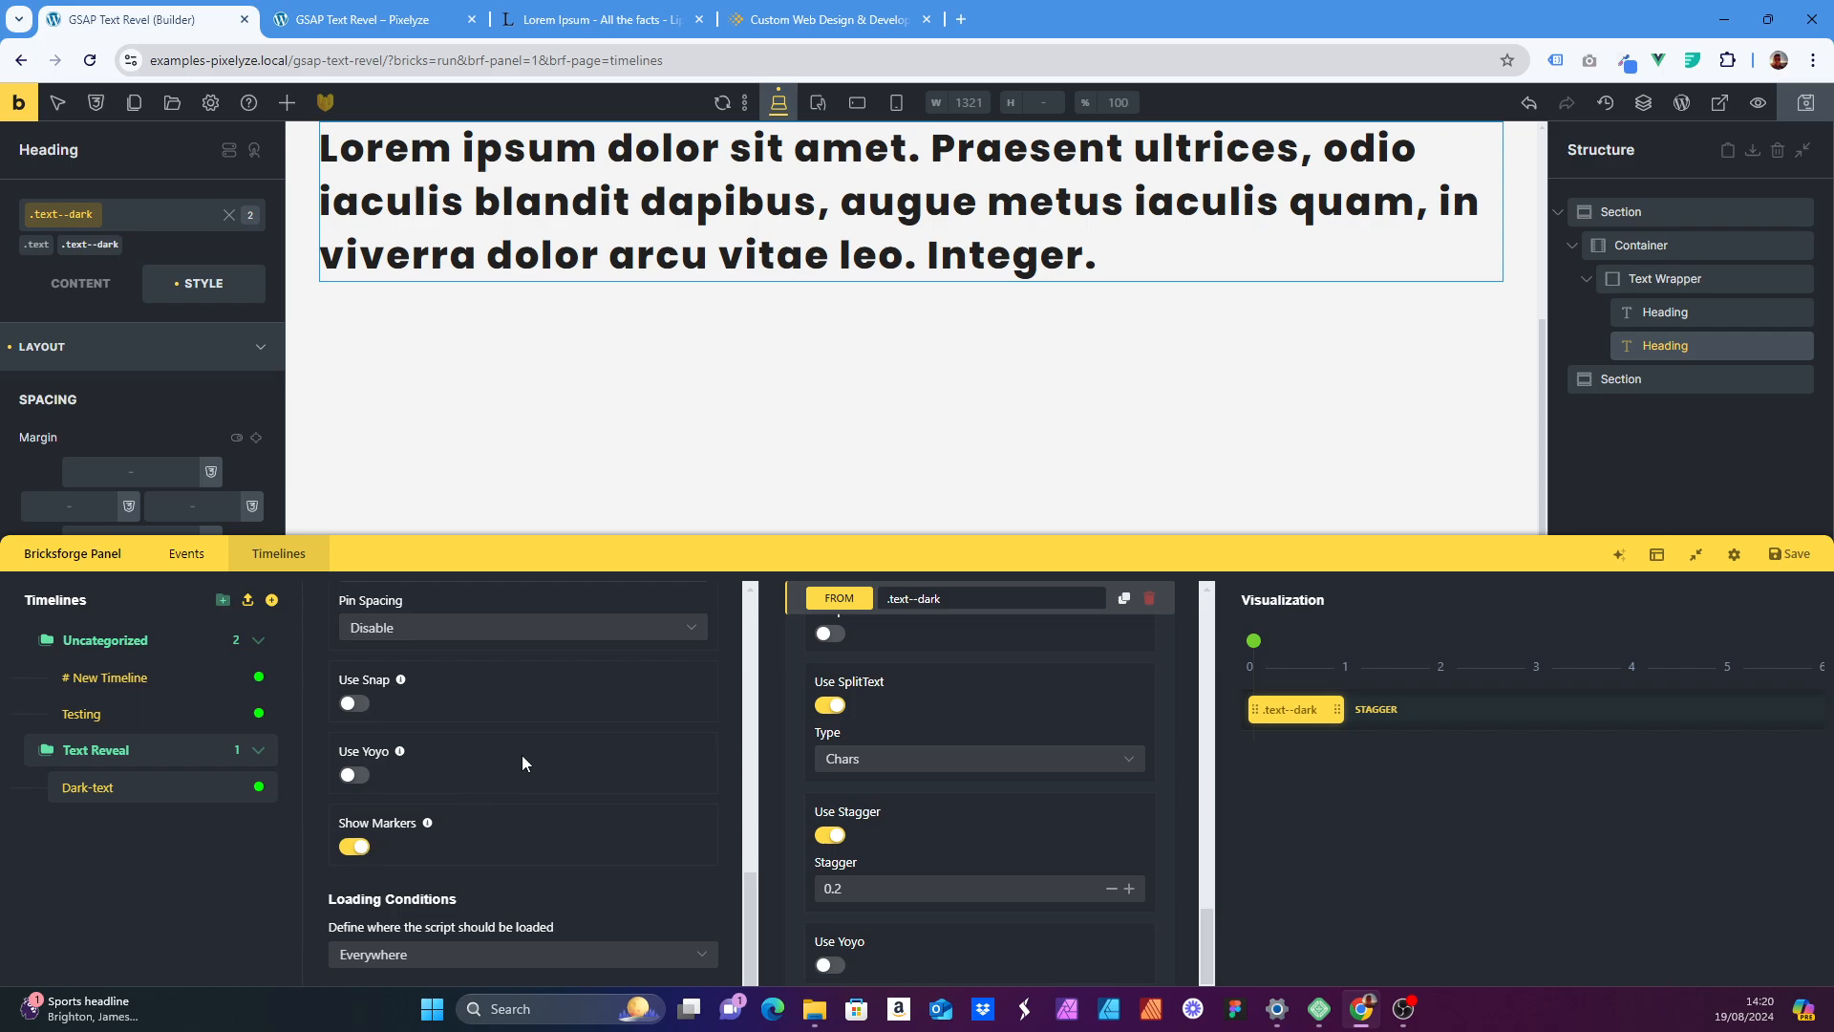
- Review the method and the selector to animate in the timeline's From animation
scroll(944, 761, "down", 10)
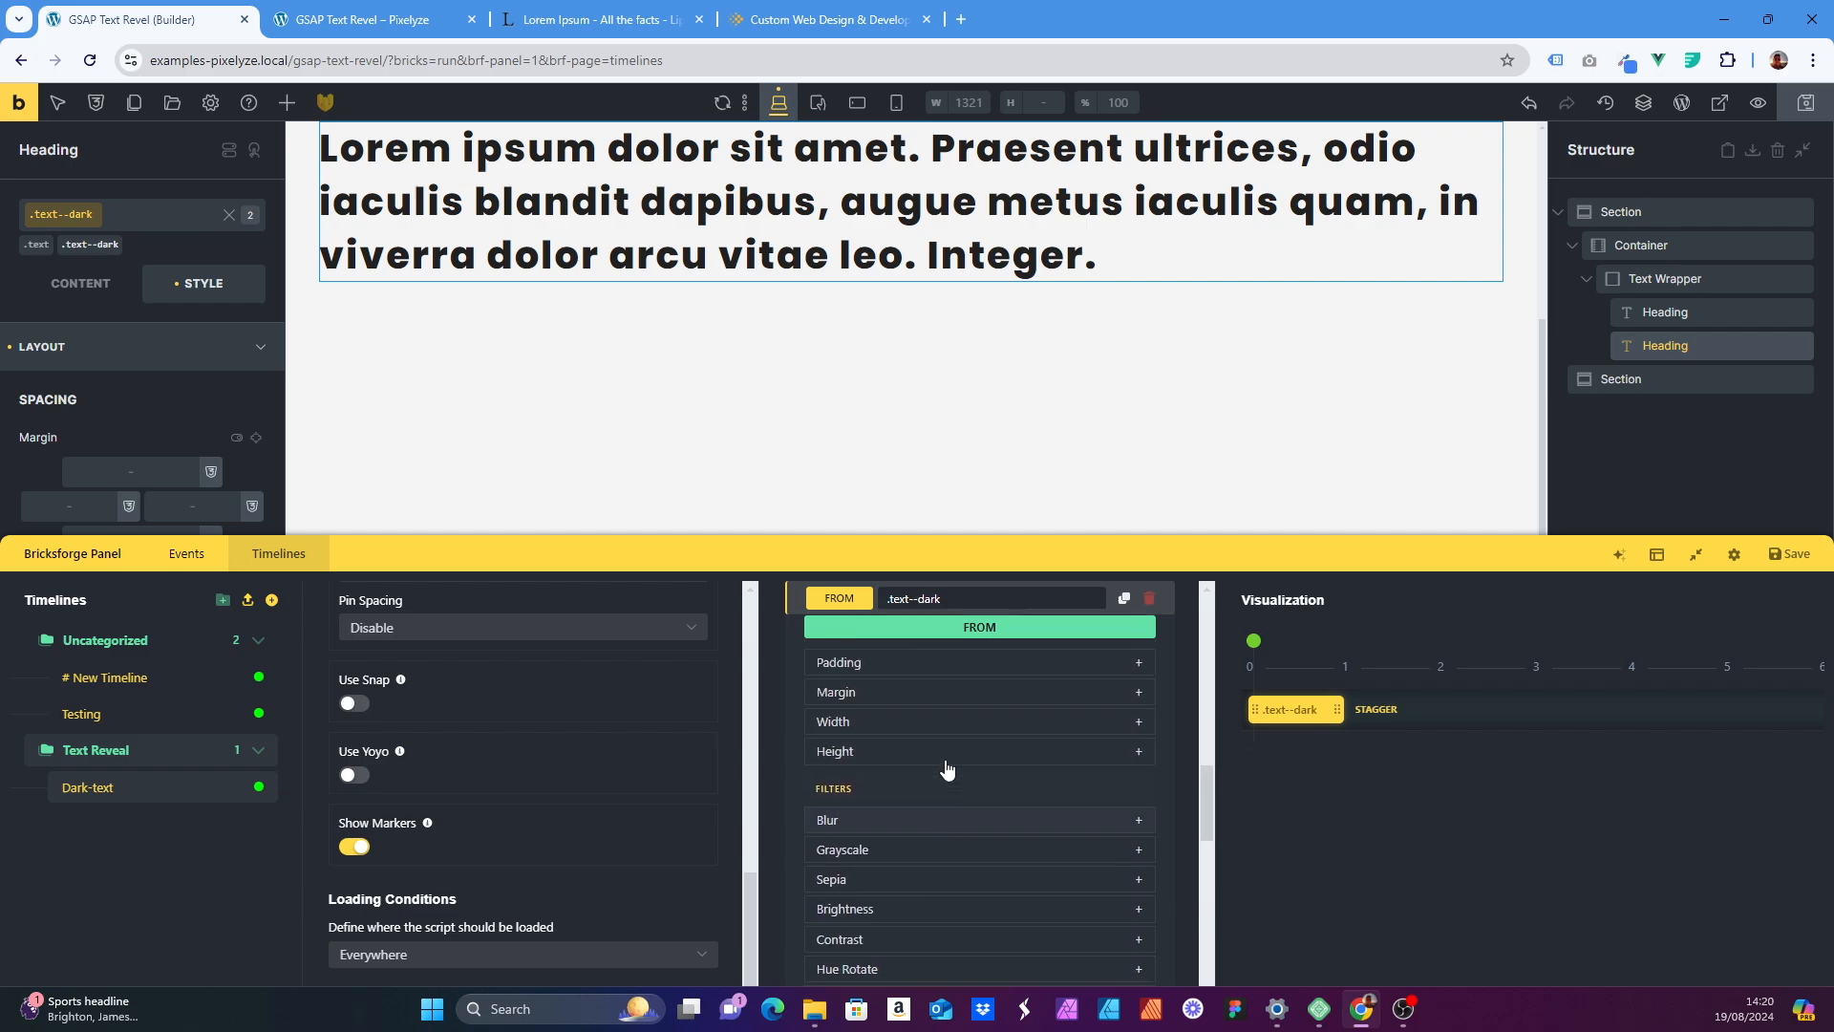
scroll(922, 754, "up", 10)
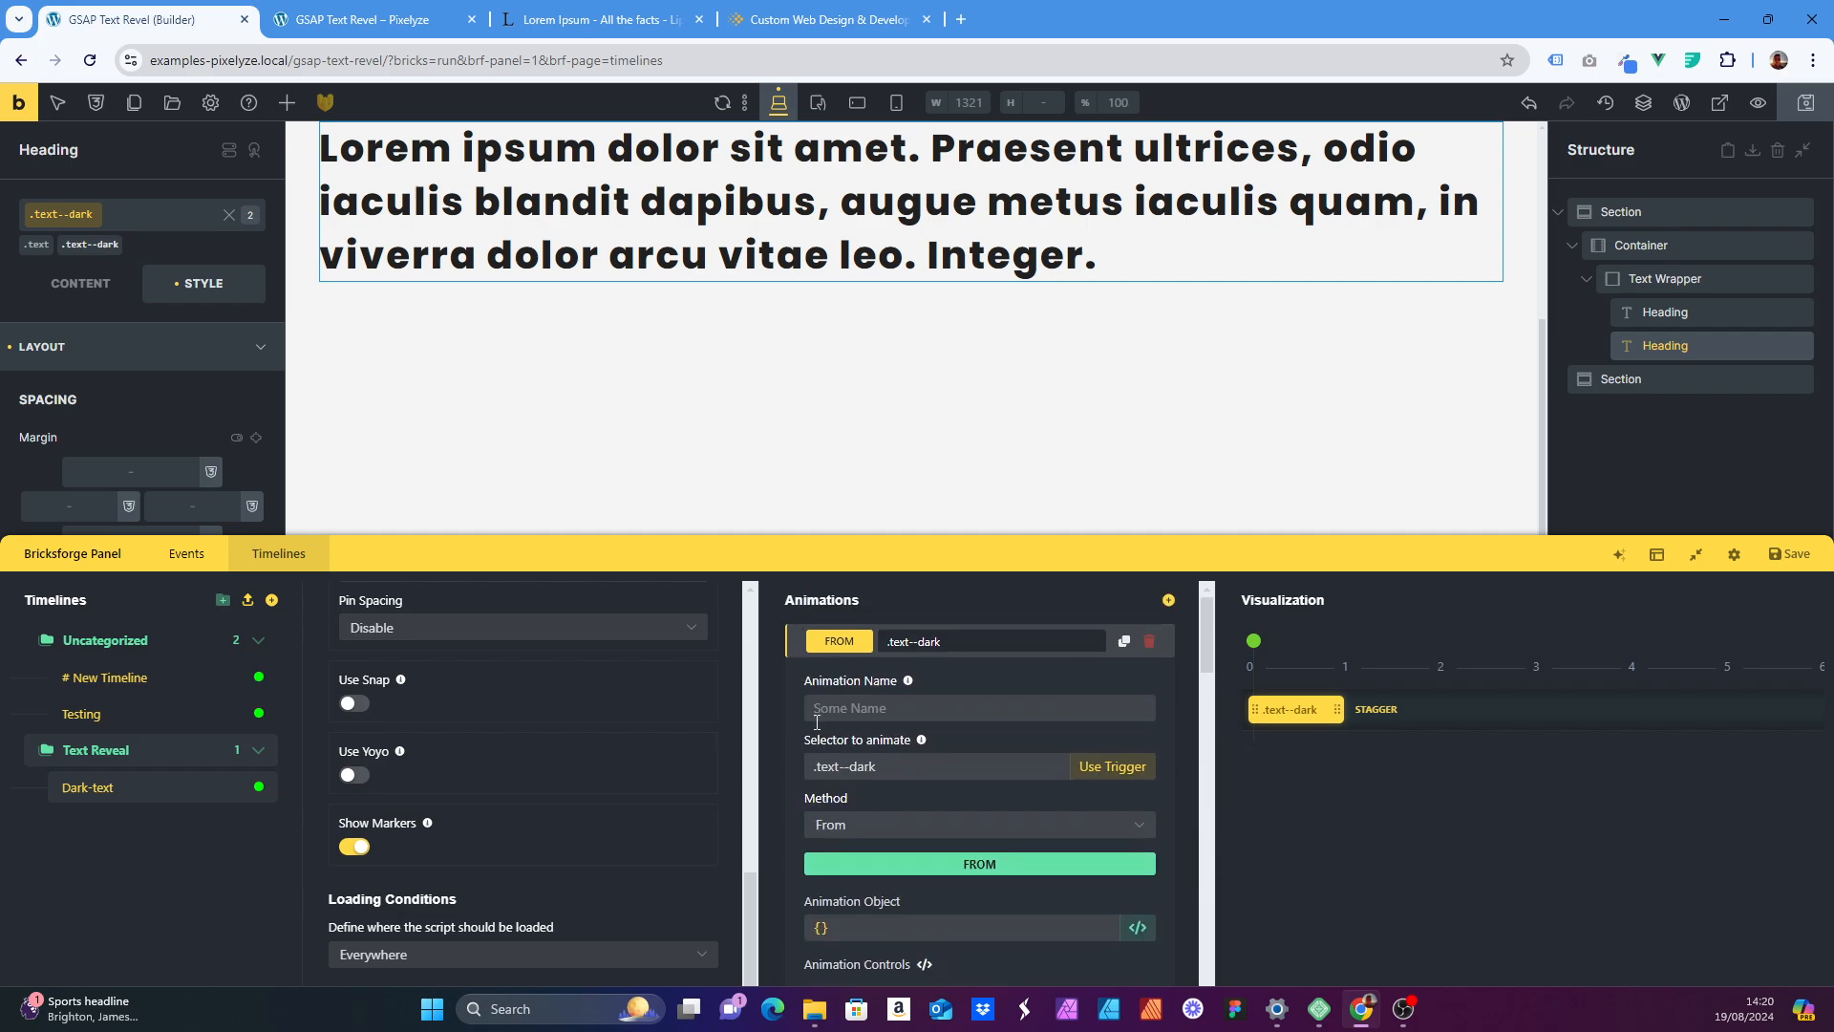
left_click(832, 825)
left_click(892, 772)
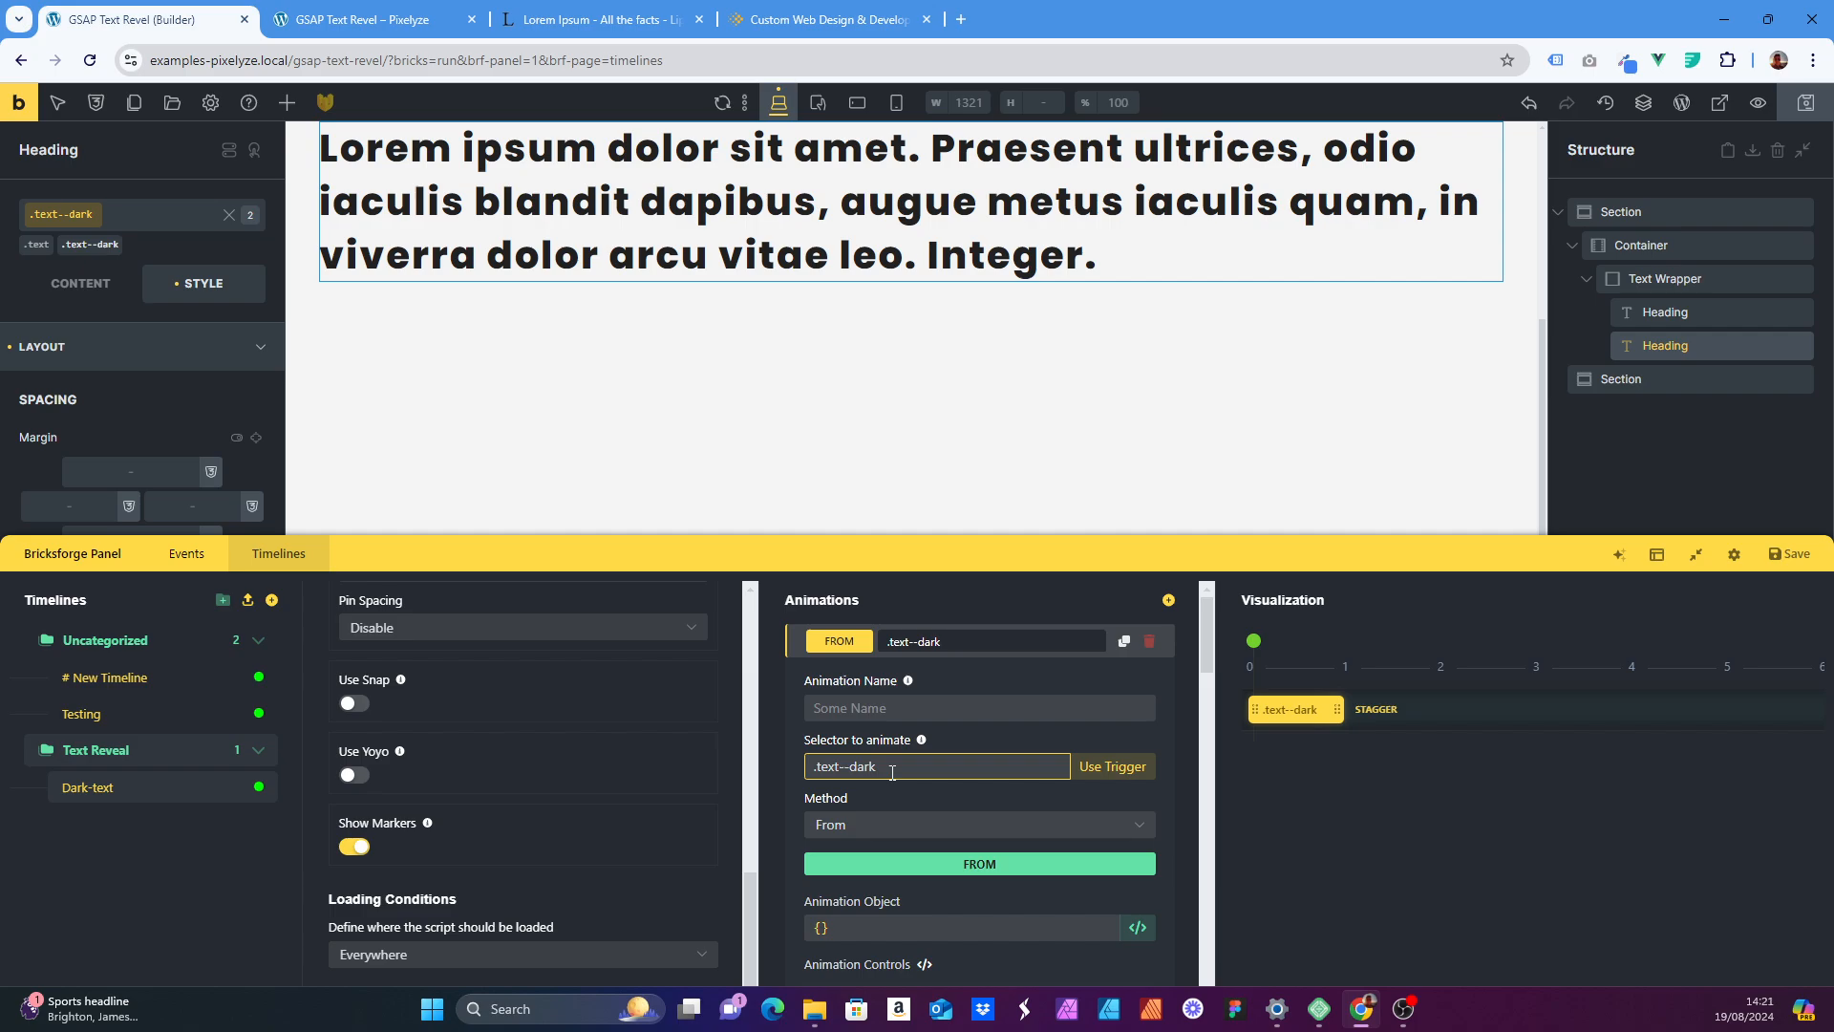
- Review the From animation's method and its opacity setting in the Dark-text timeline
scroll(892, 771, "down", 1)
left_click(829, 731)
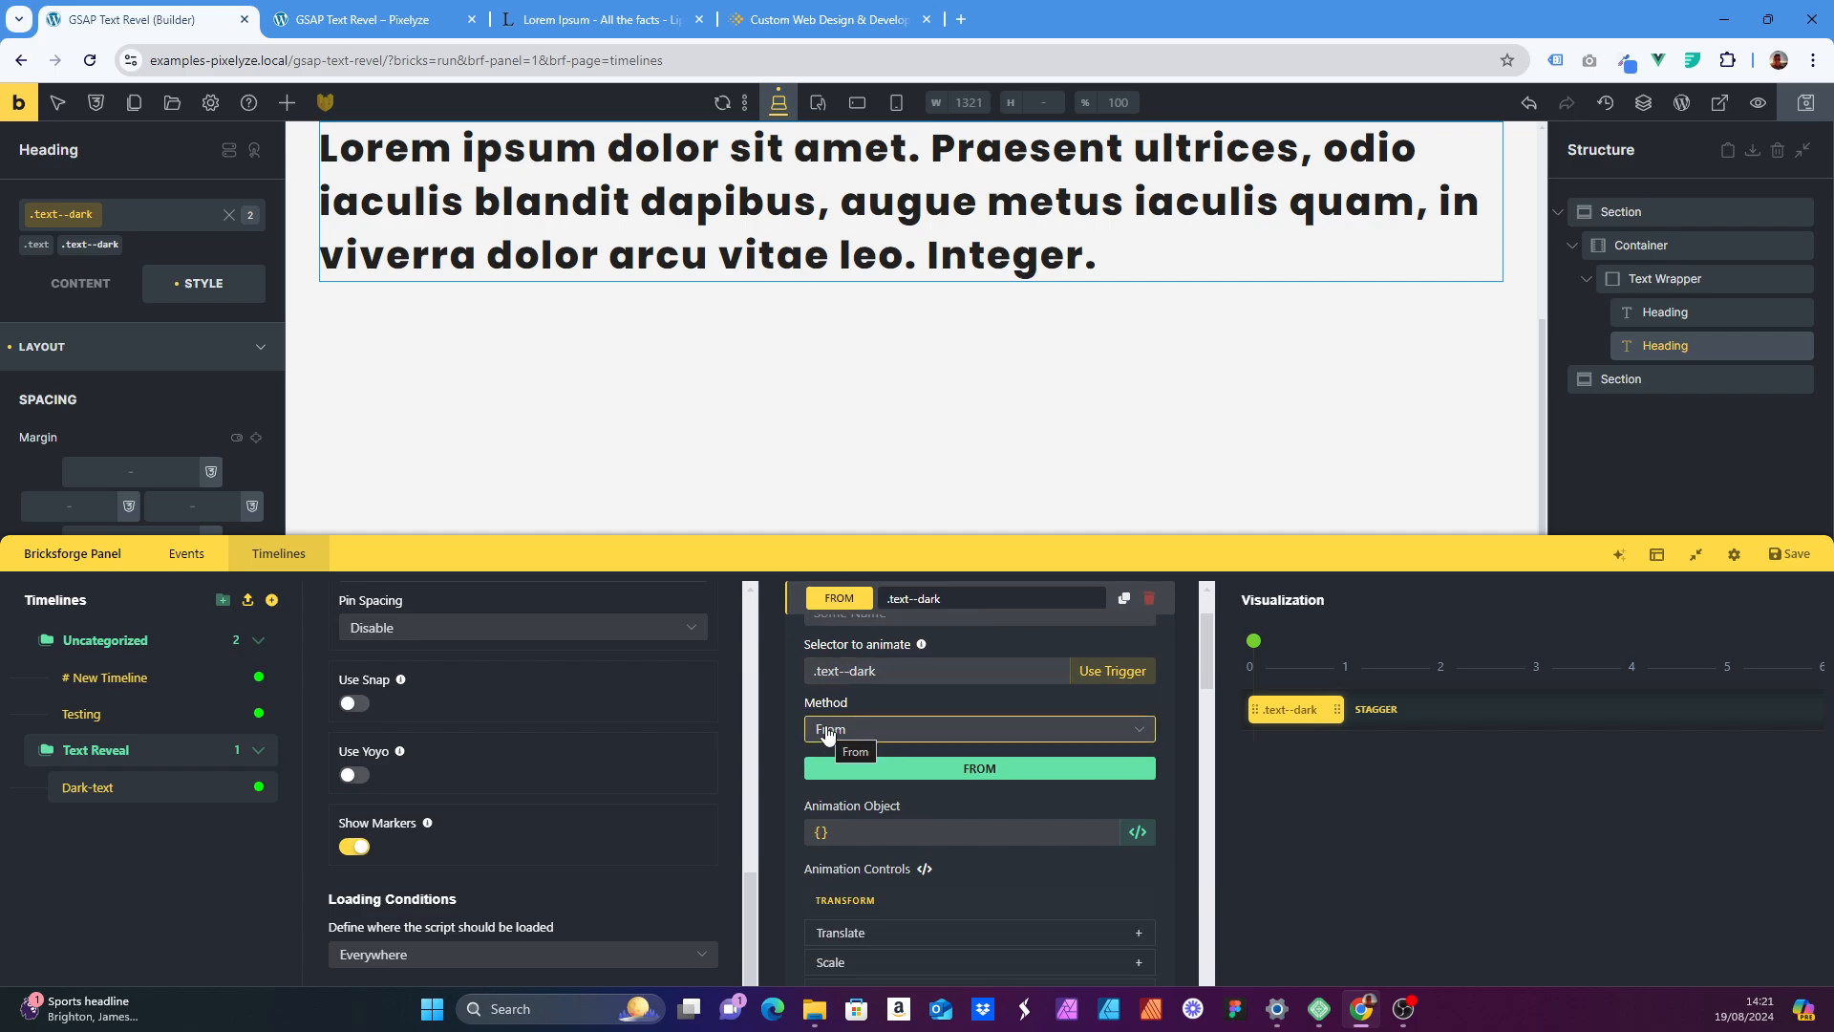
scroll(806, 706, "down", 2)
scroll(797, 716, "up", 1)
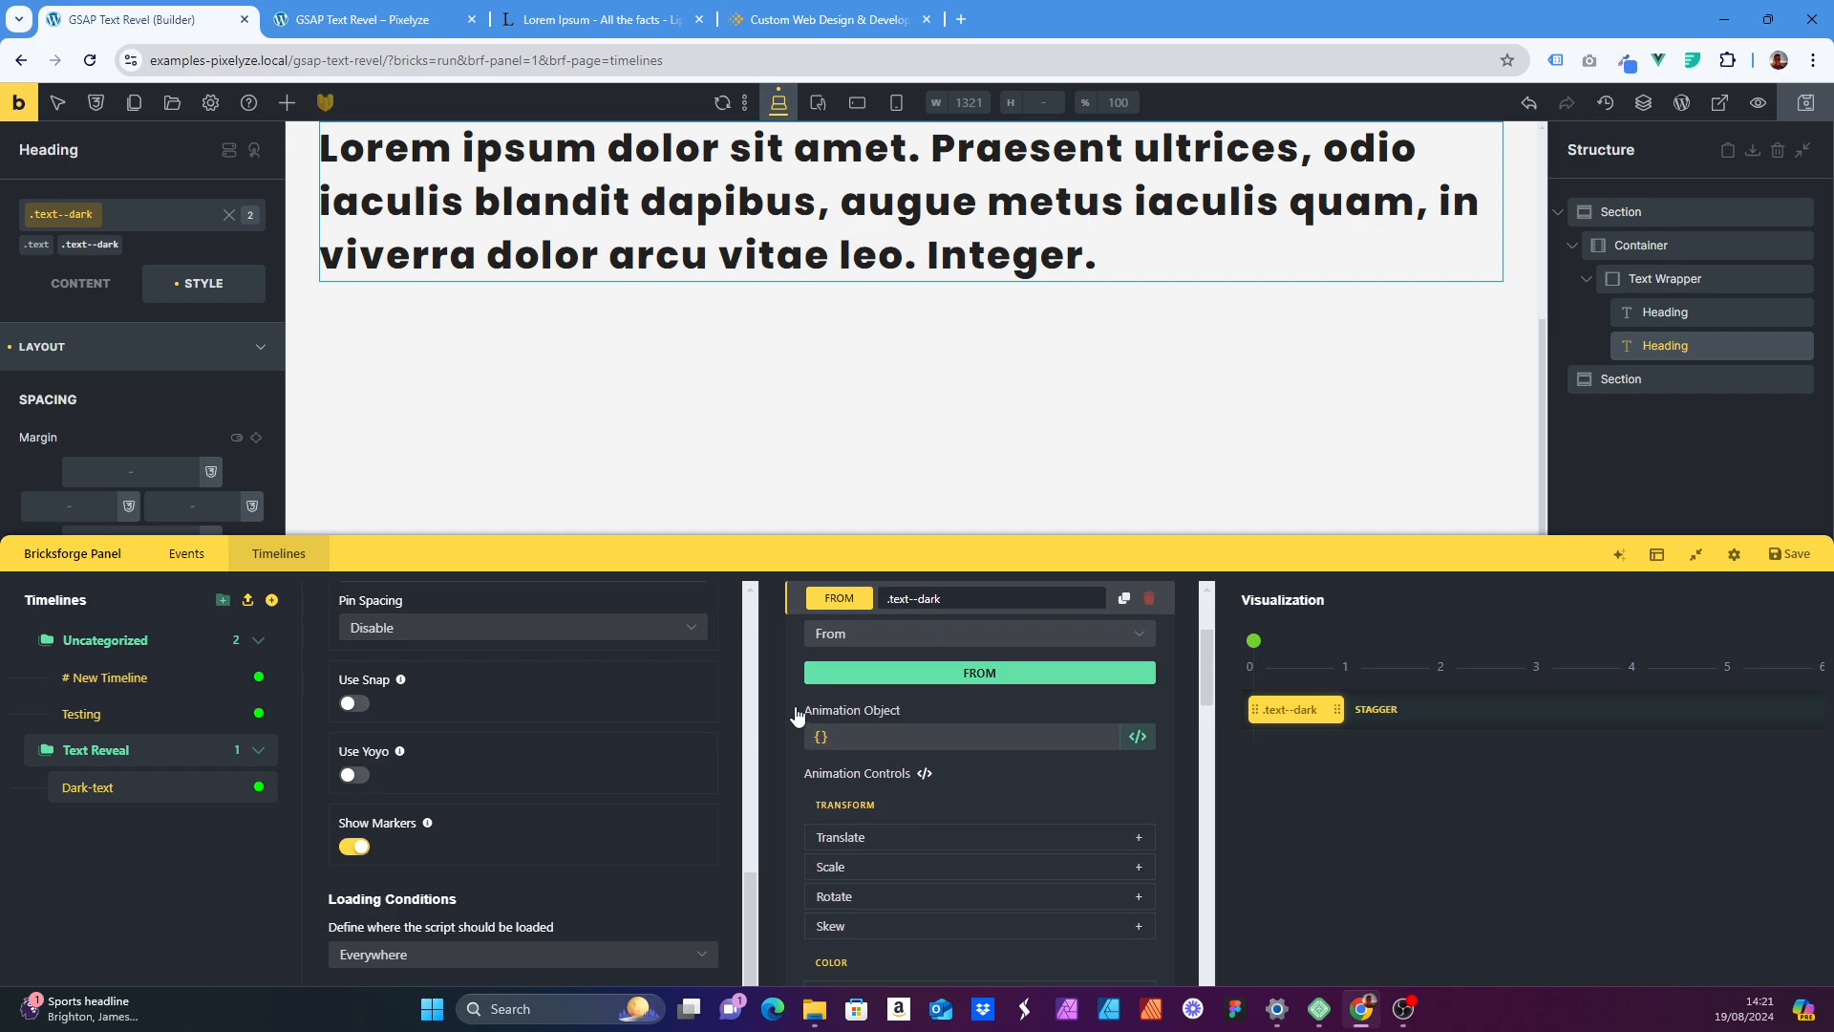
scroll(798, 714, "down", 3)
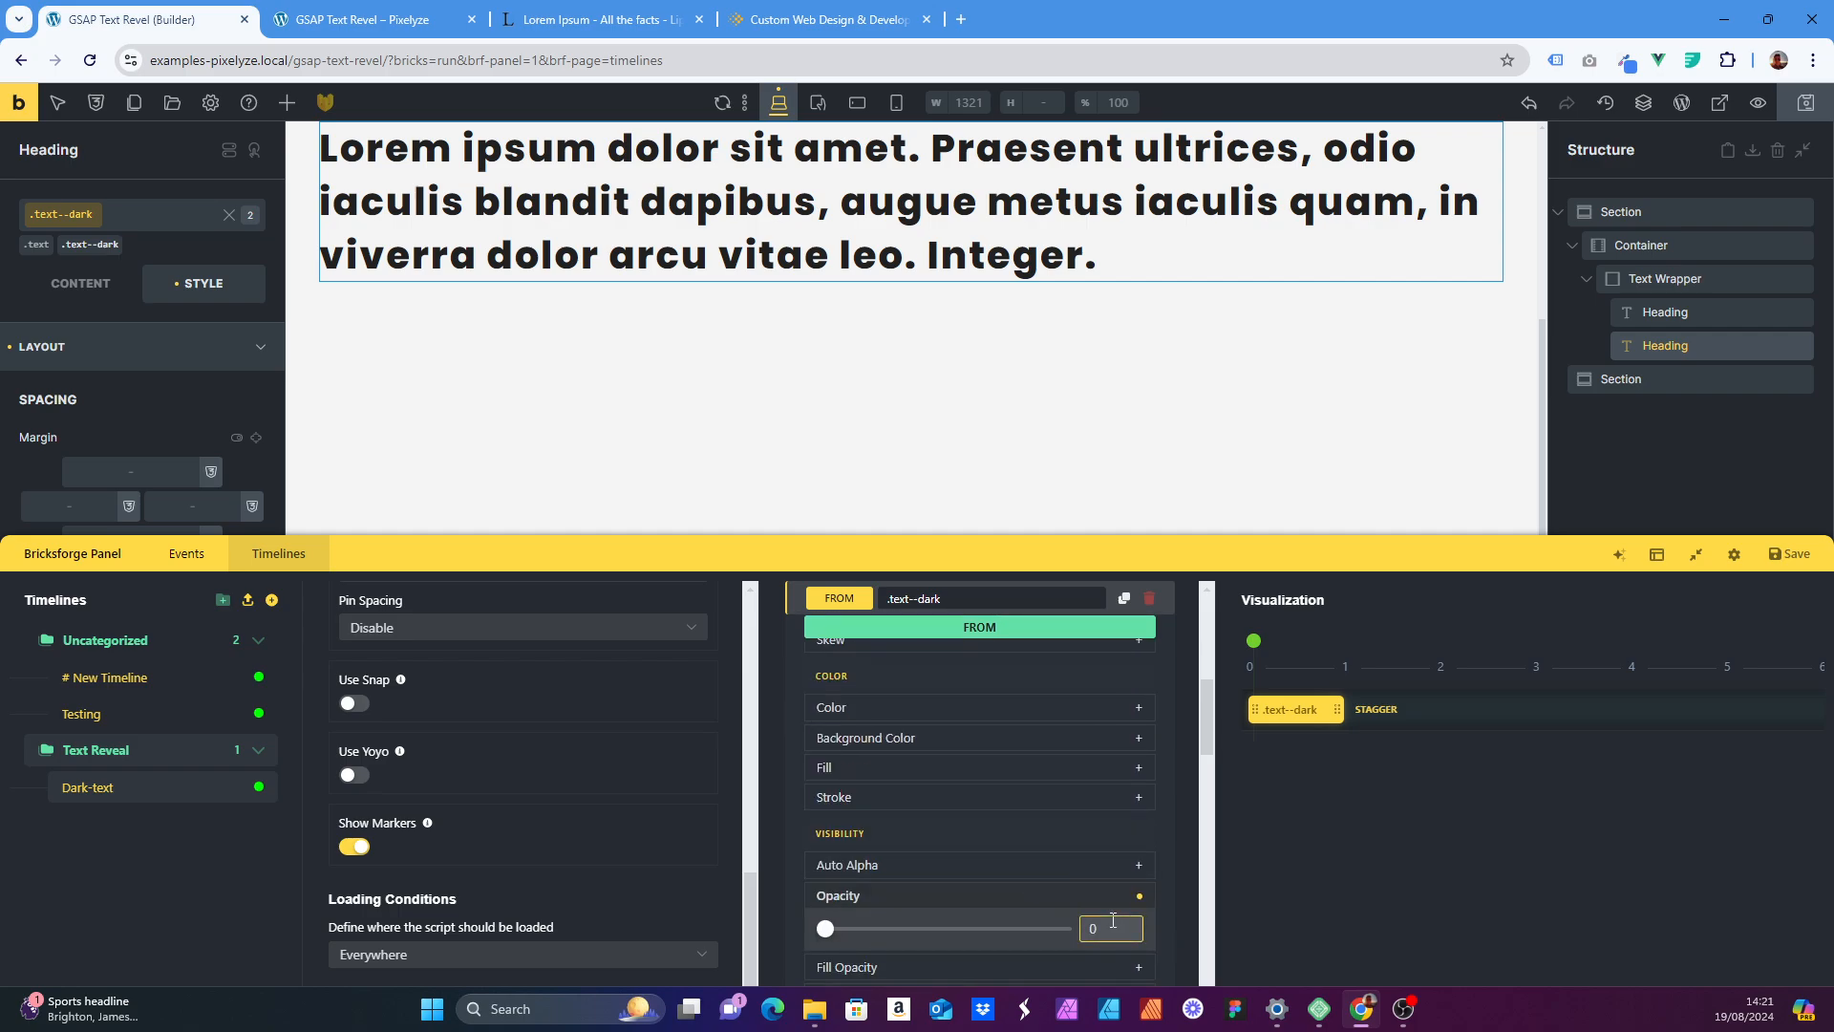
scroll(994, 764, "down", 6)
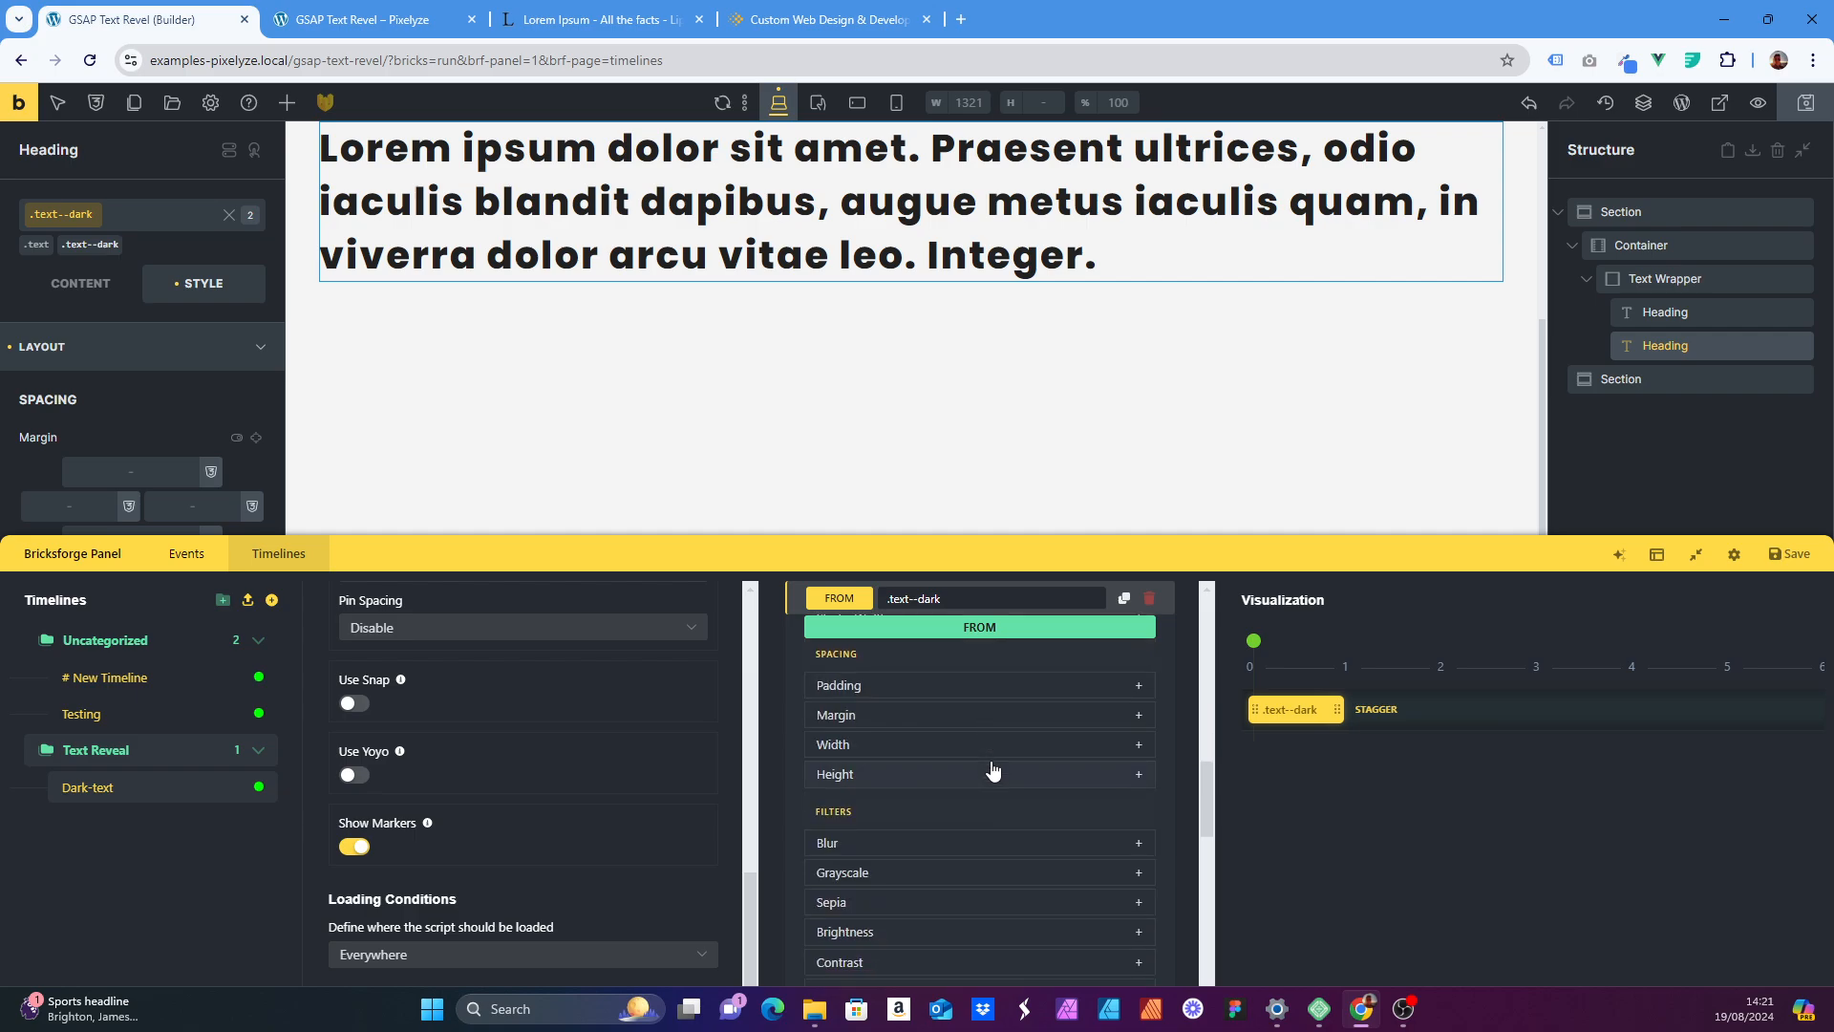
- Review the SplitText type and stagger settings of the .text--dark animation
scroll(994, 769, "down", 6)
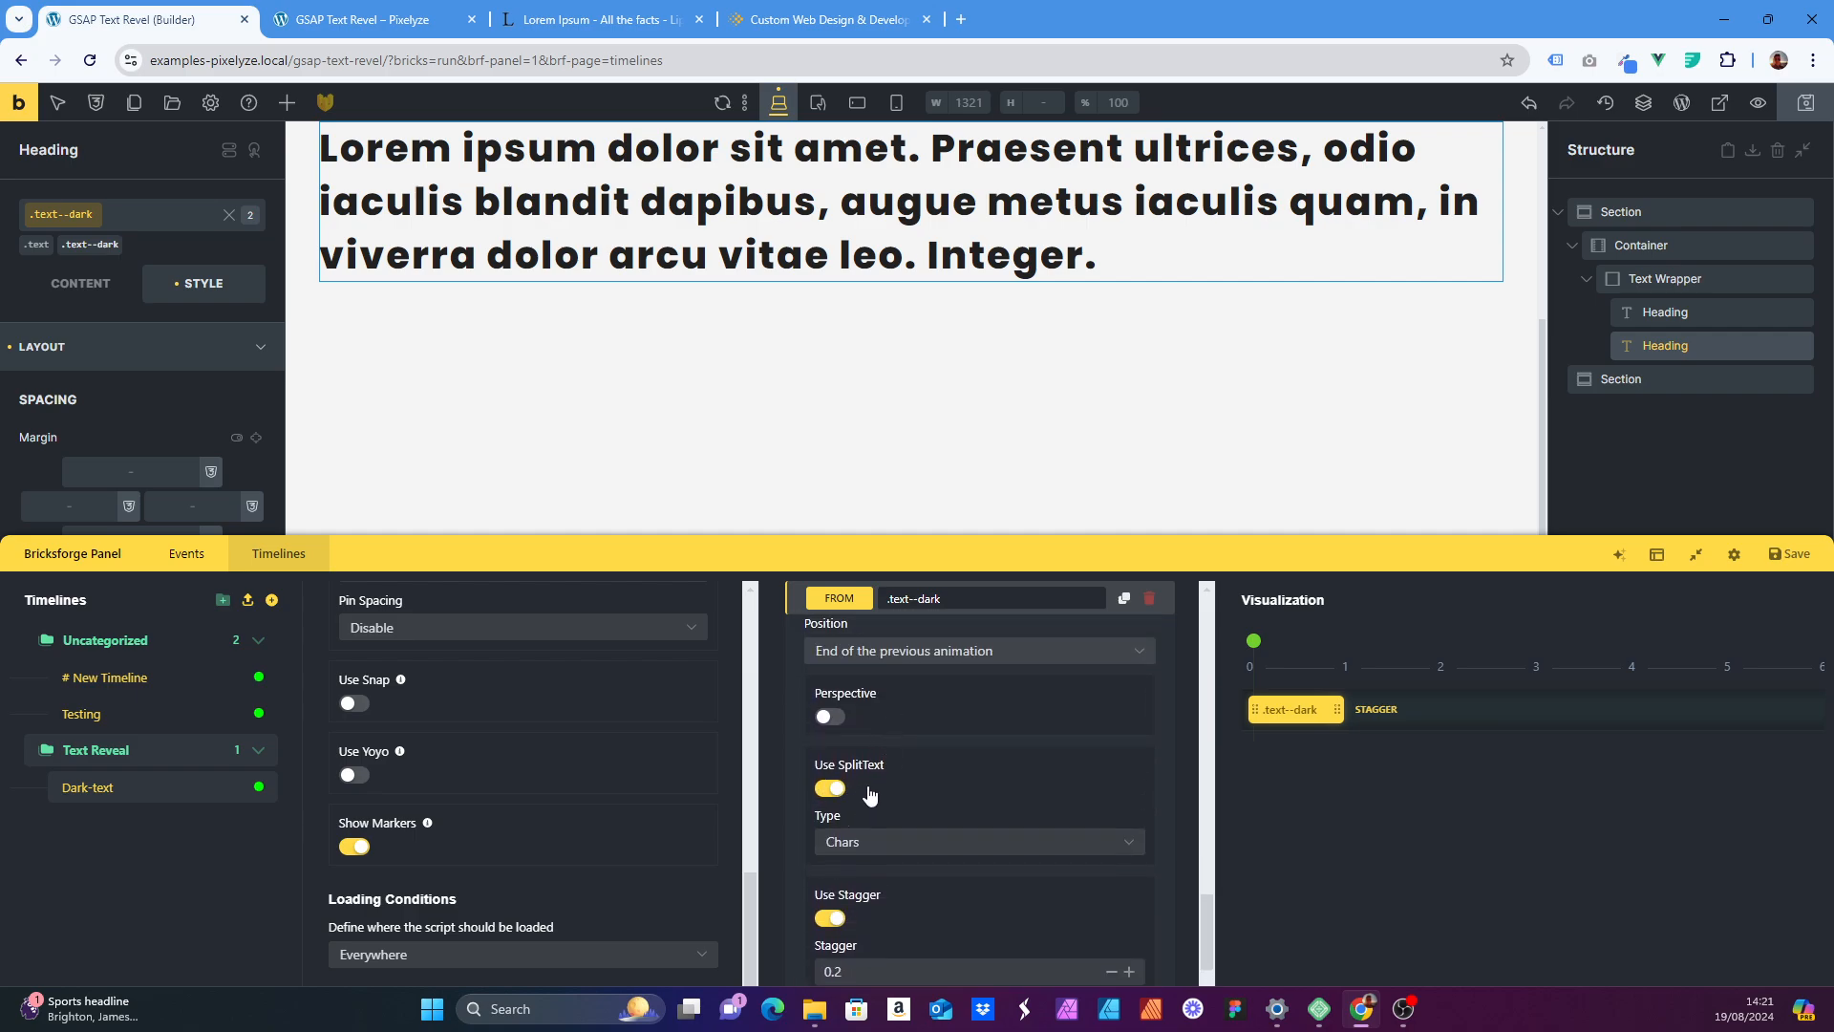
left_click(874, 842)
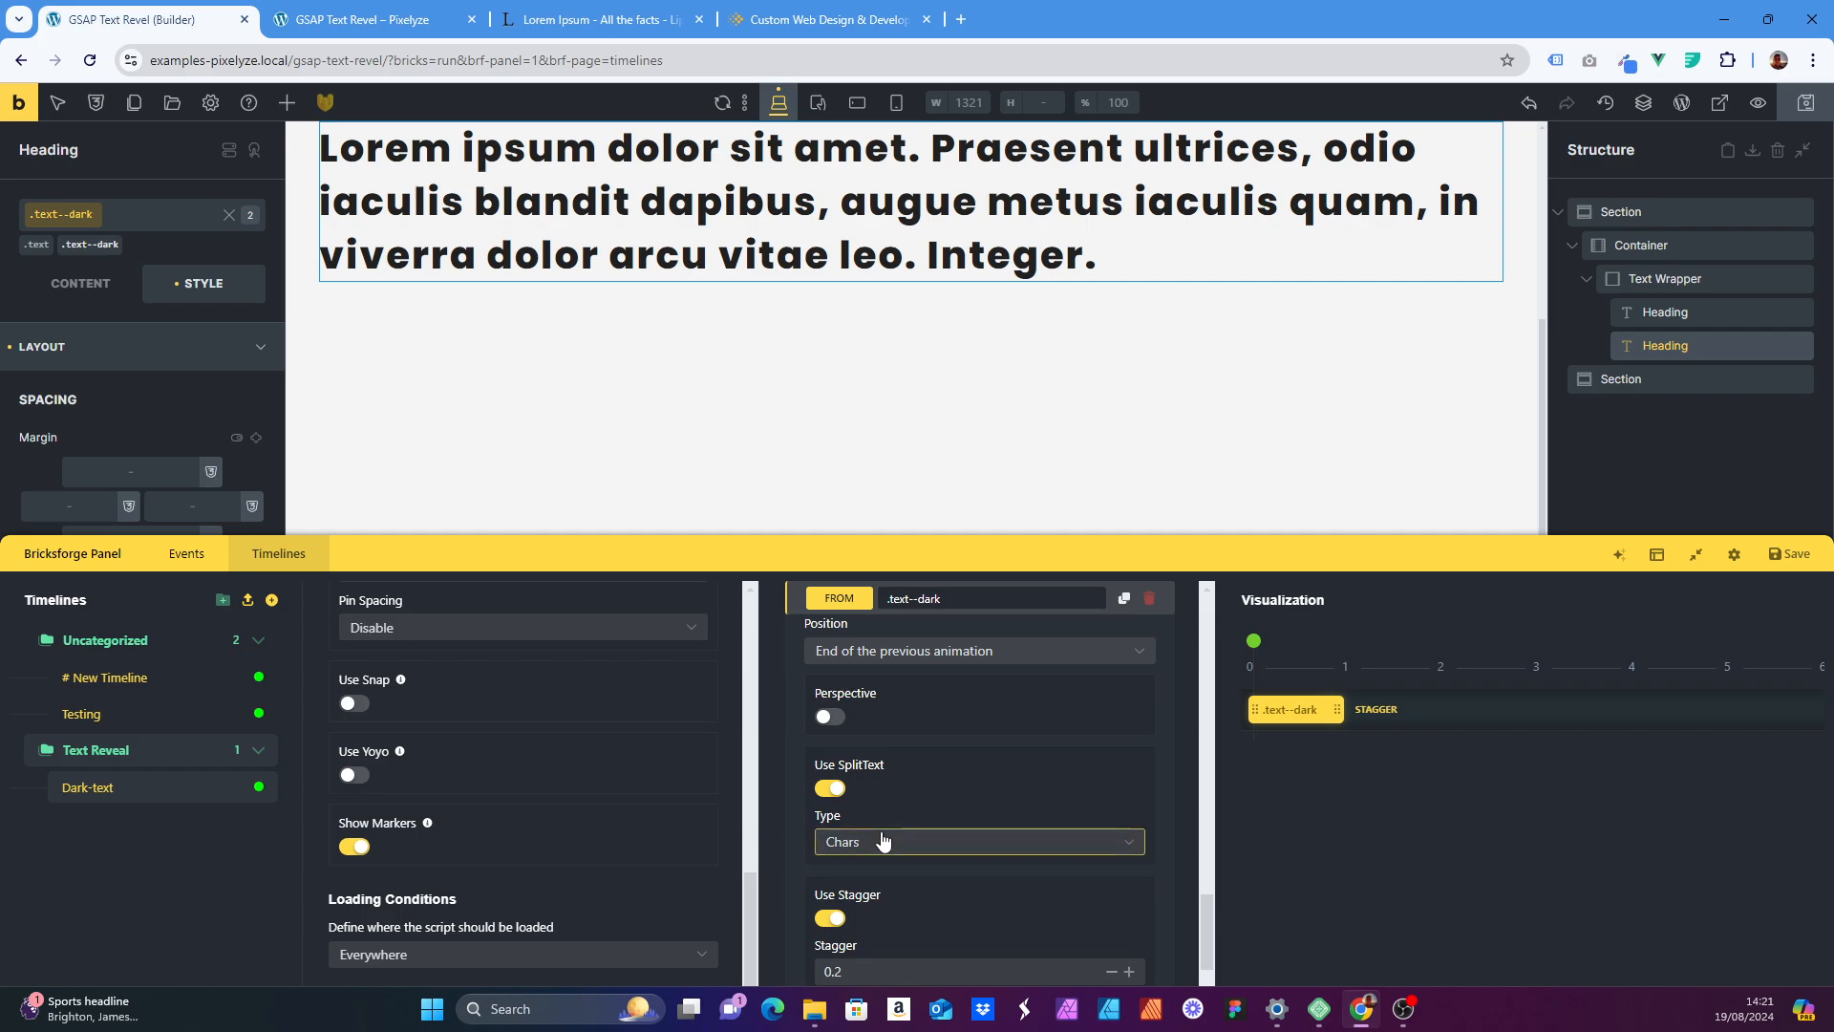
left_click(883, 845)
left_click(882, 845)
scroll(896, 807, "down", 1)
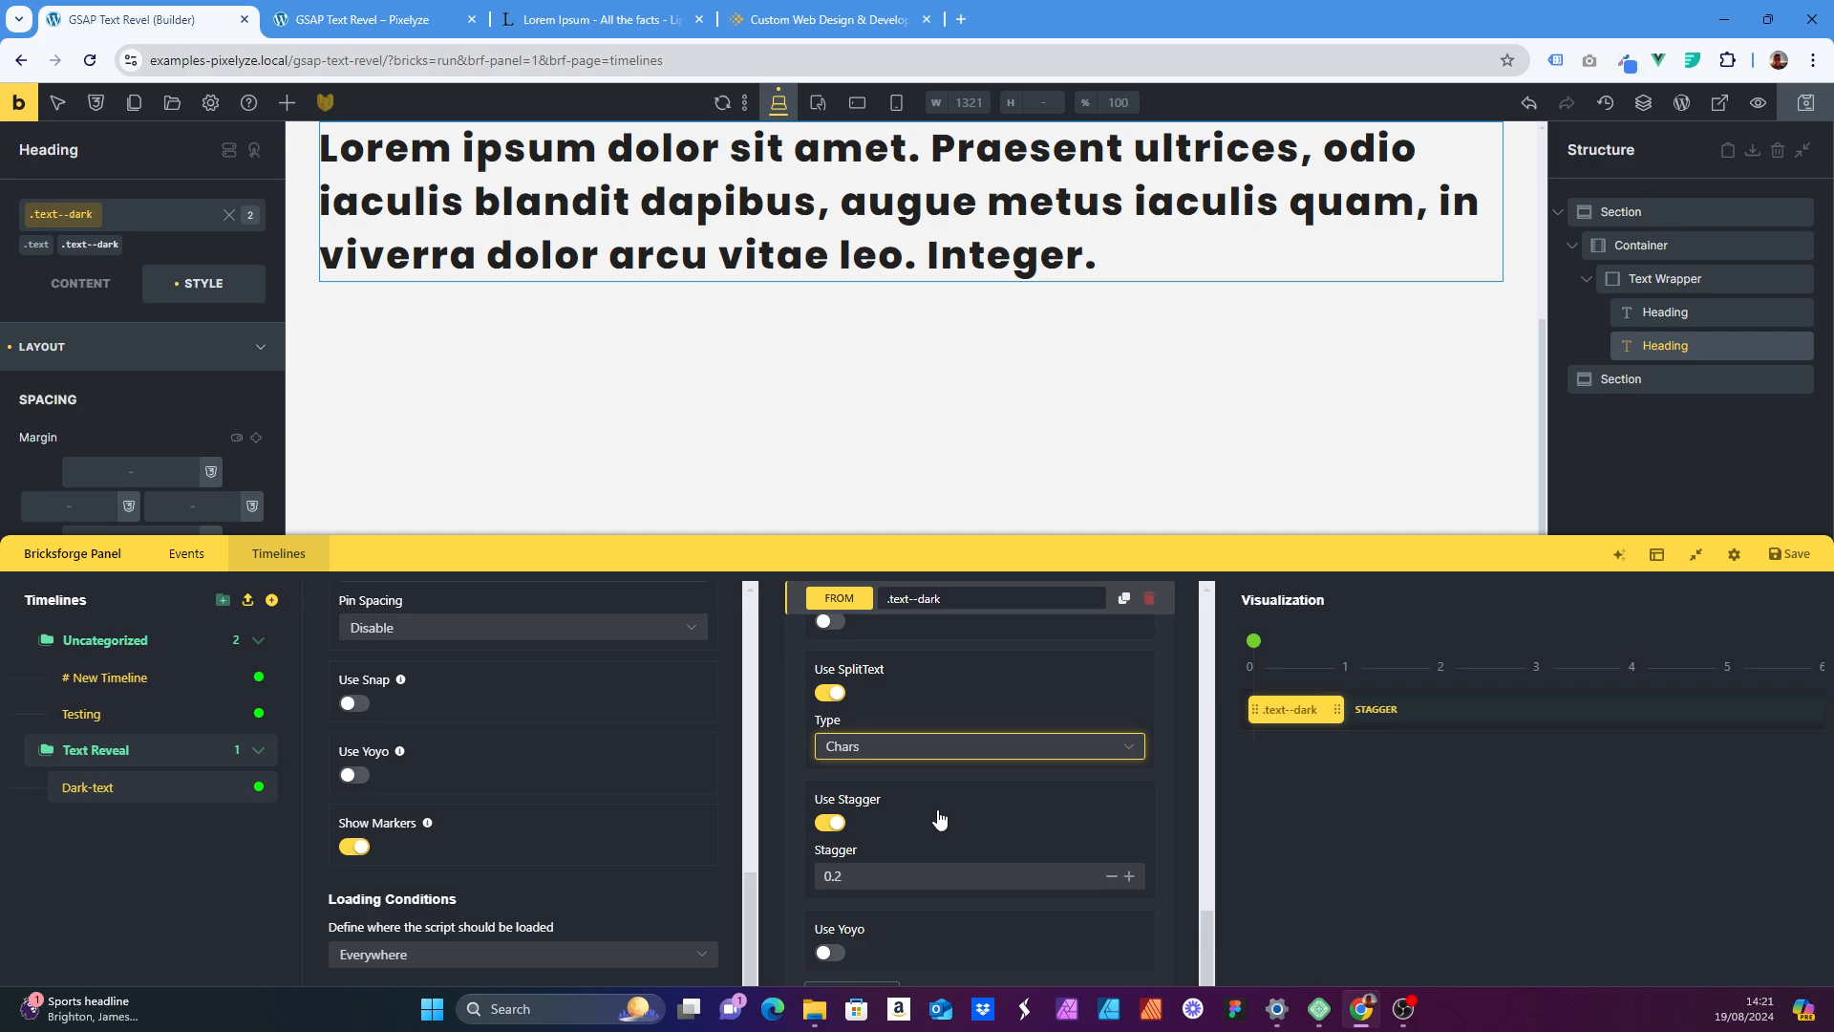
- Inspect the dark heading's split text elements on the preview page with the browser developer tools
left_click(378, 19)
right_click(1195, 376)
left_click(1249, 768)
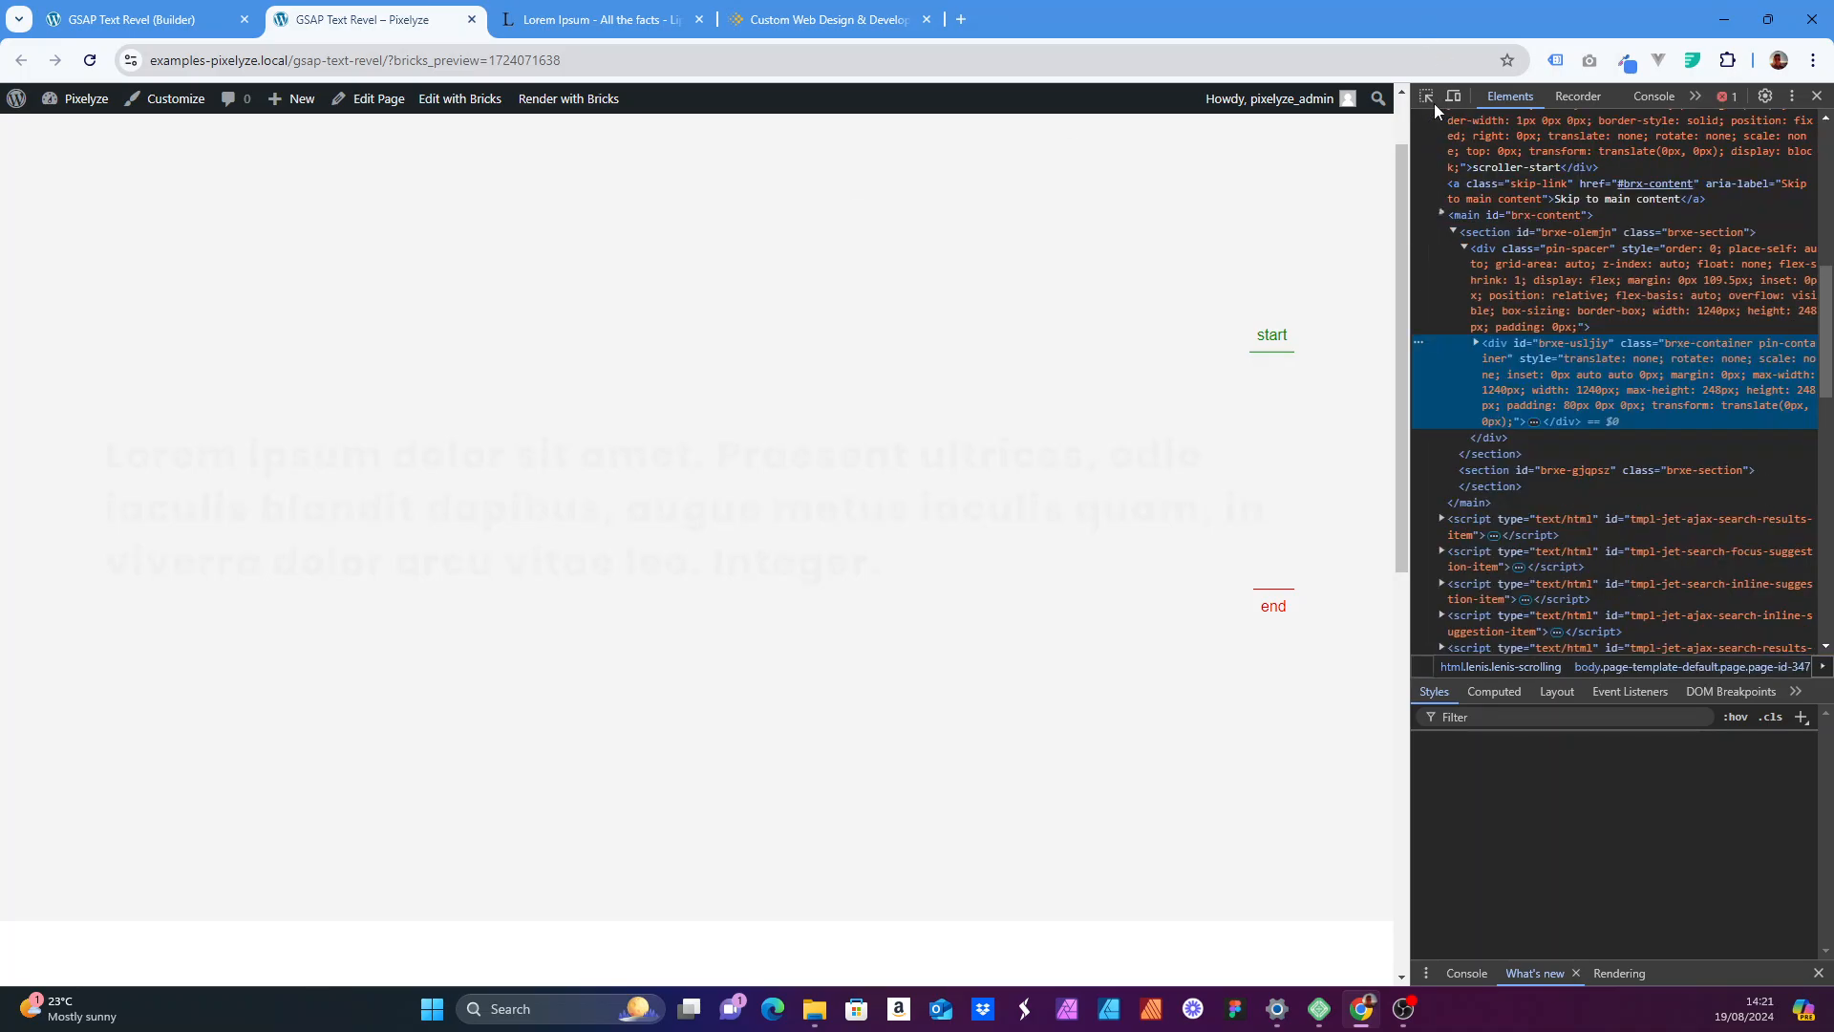
left_click(1426, 96)
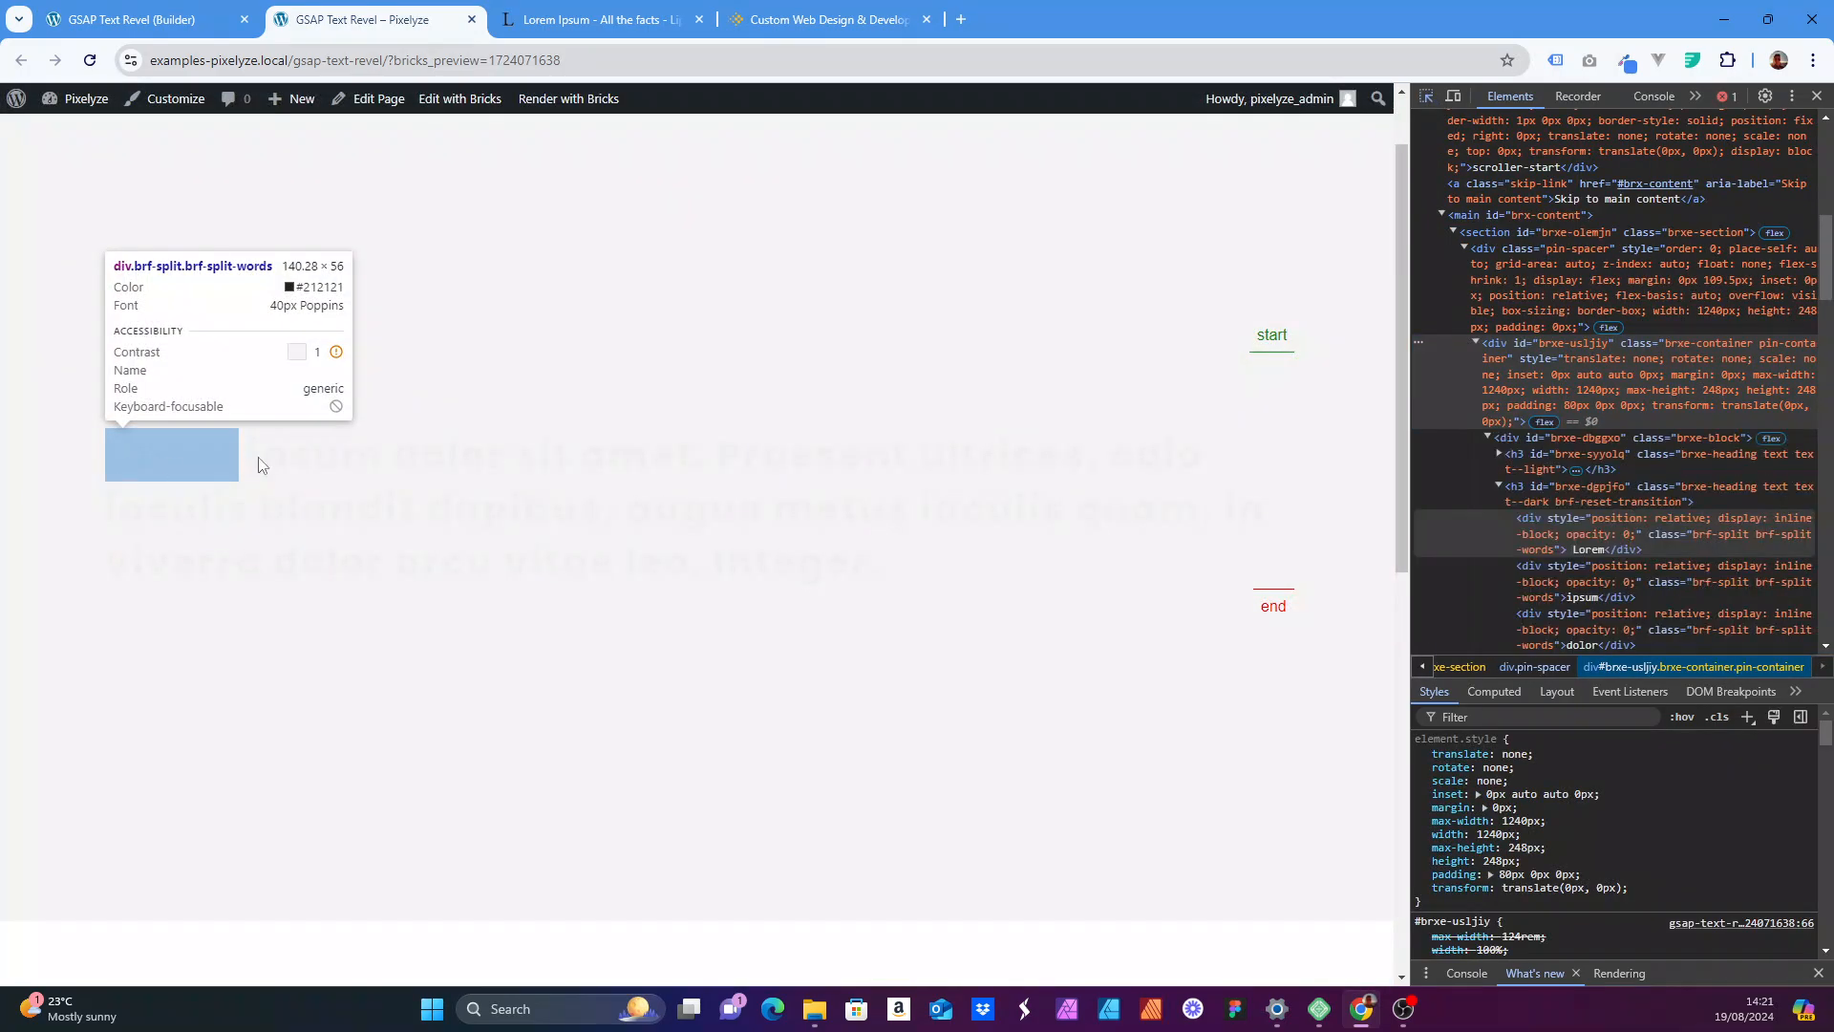
left_click(643, 463)
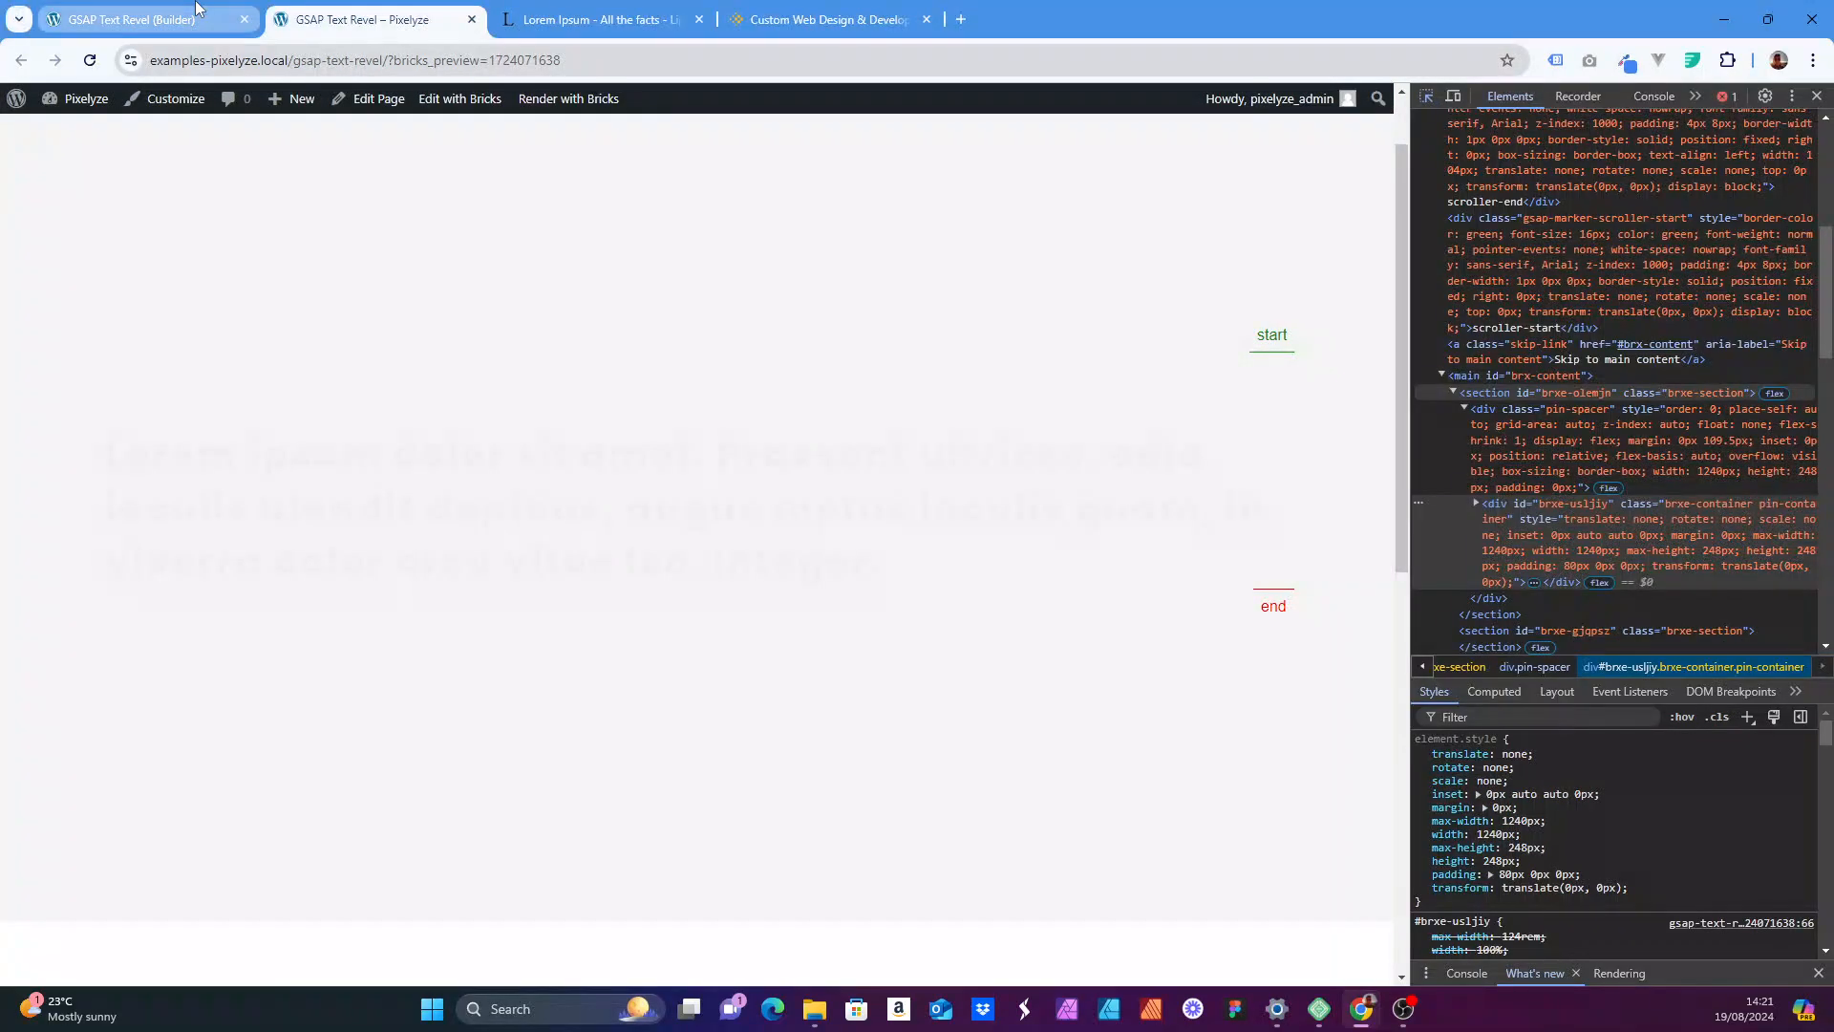
- Save the page in the Bricks builder and reload the GSAP Text Revel preview
left_click(132, 19)
left_click(1818, 103)
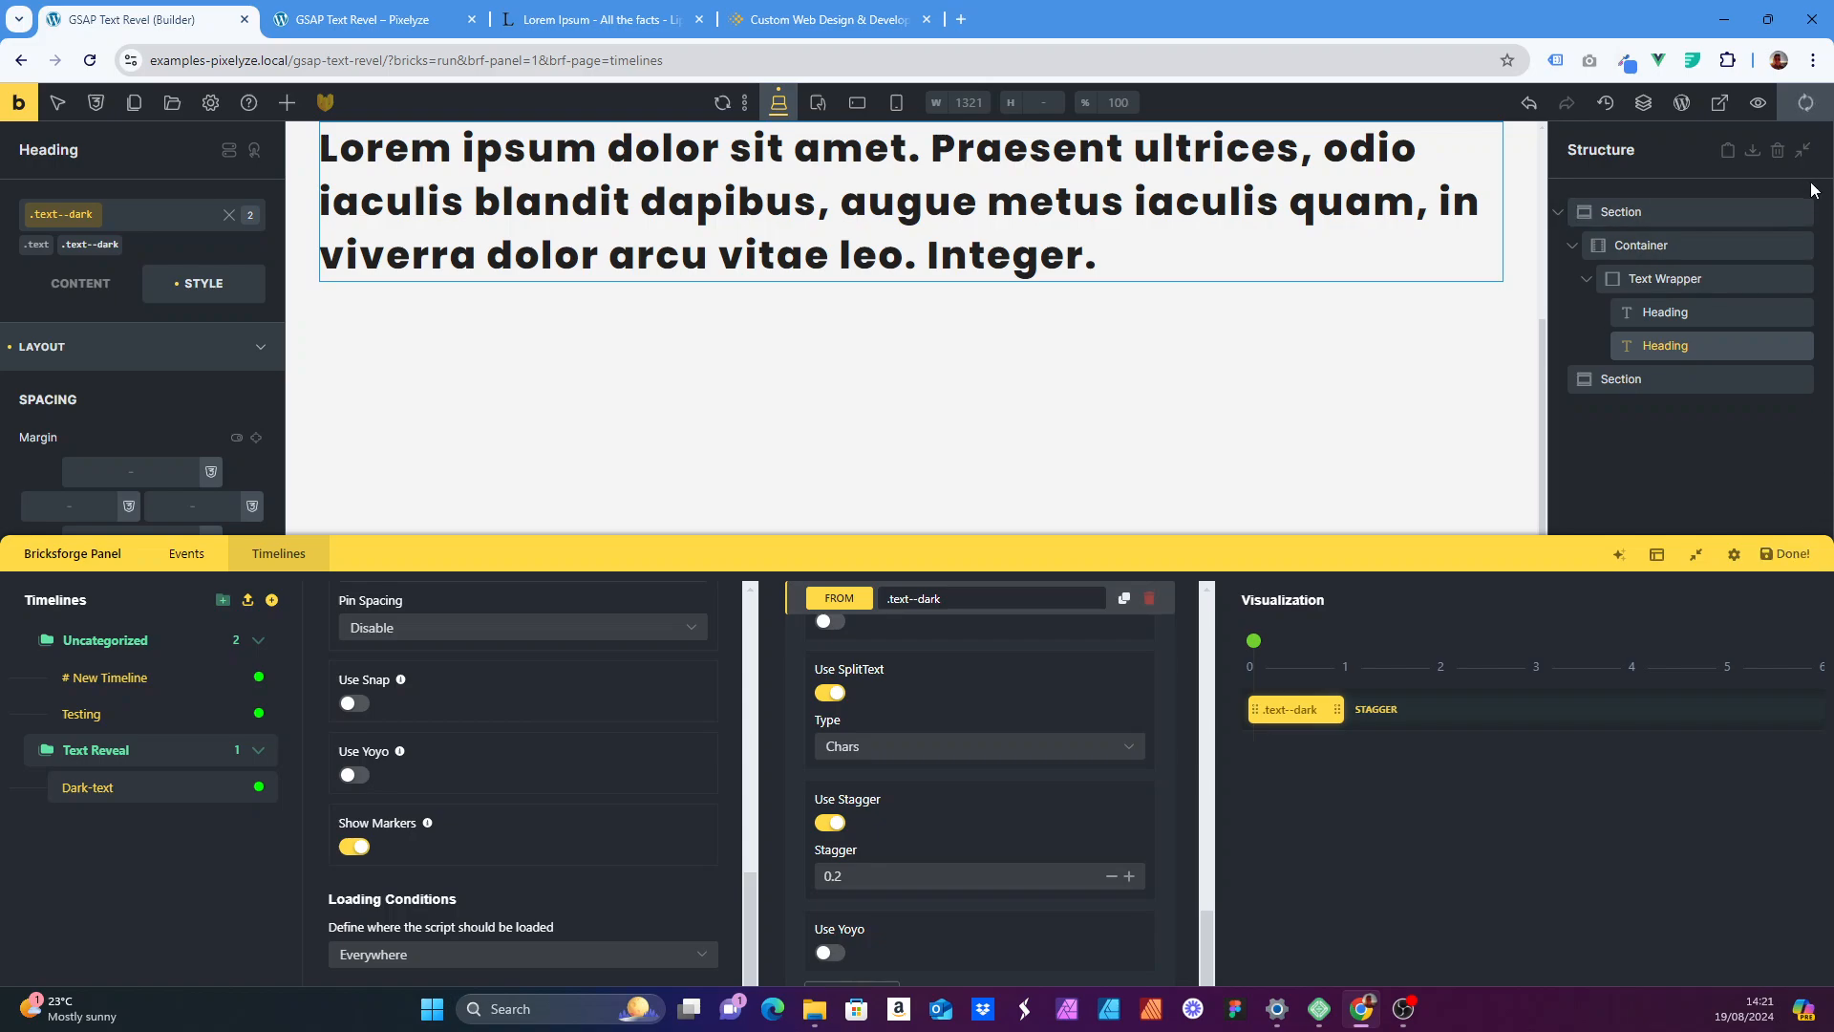
left_click(406, 12)
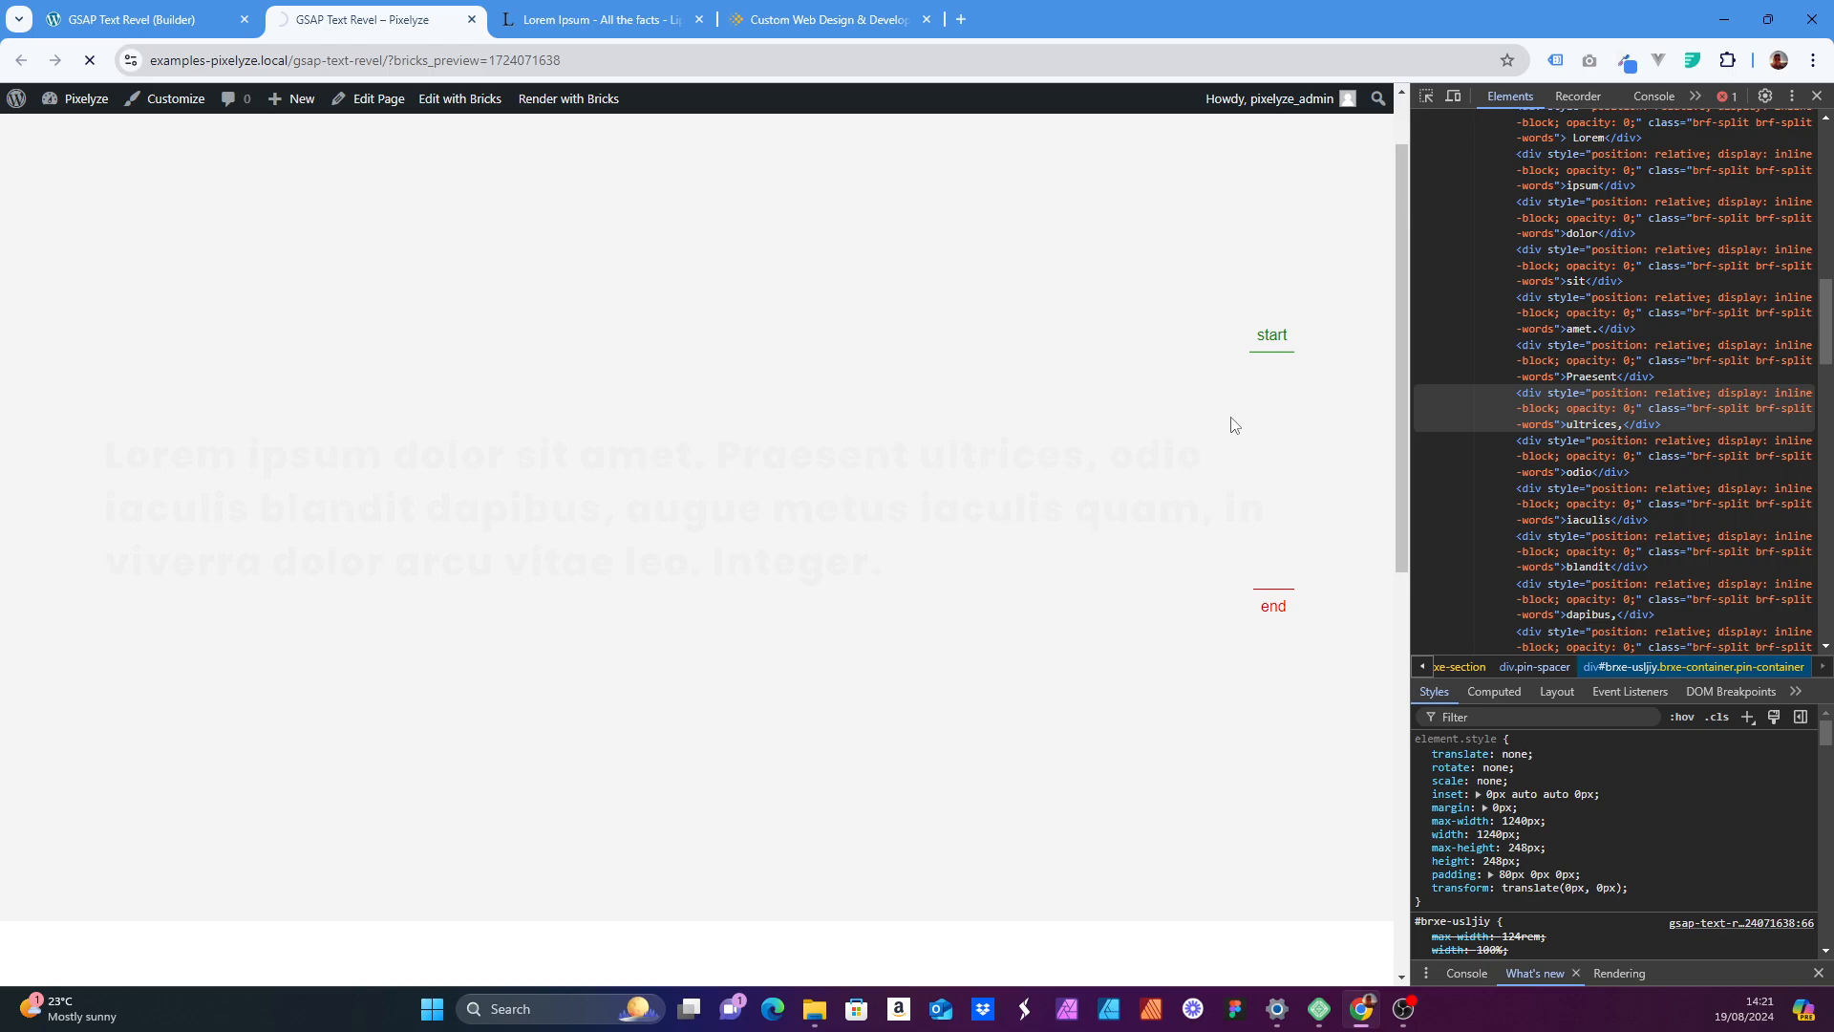
- Inspect how the dark heading's words and characters are split in the preview page's markup
left_click(1425, 93)
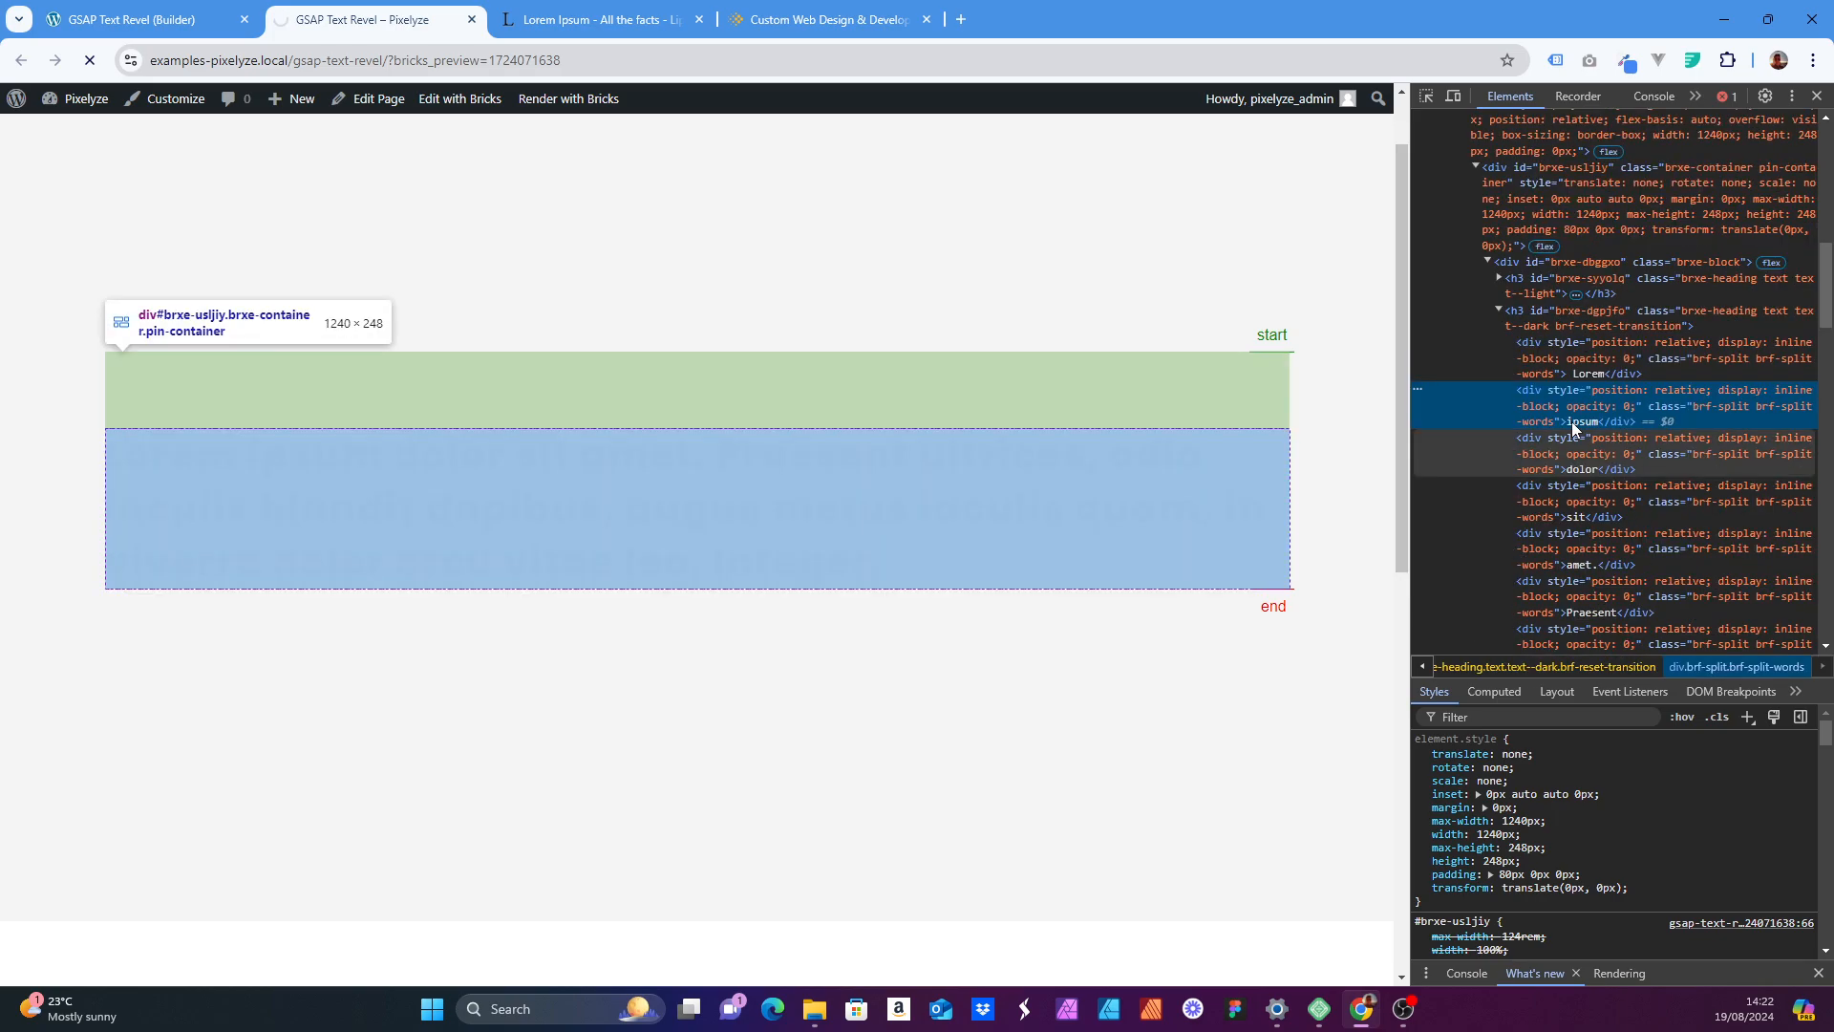
scroll(1612, 468, "down", 4)
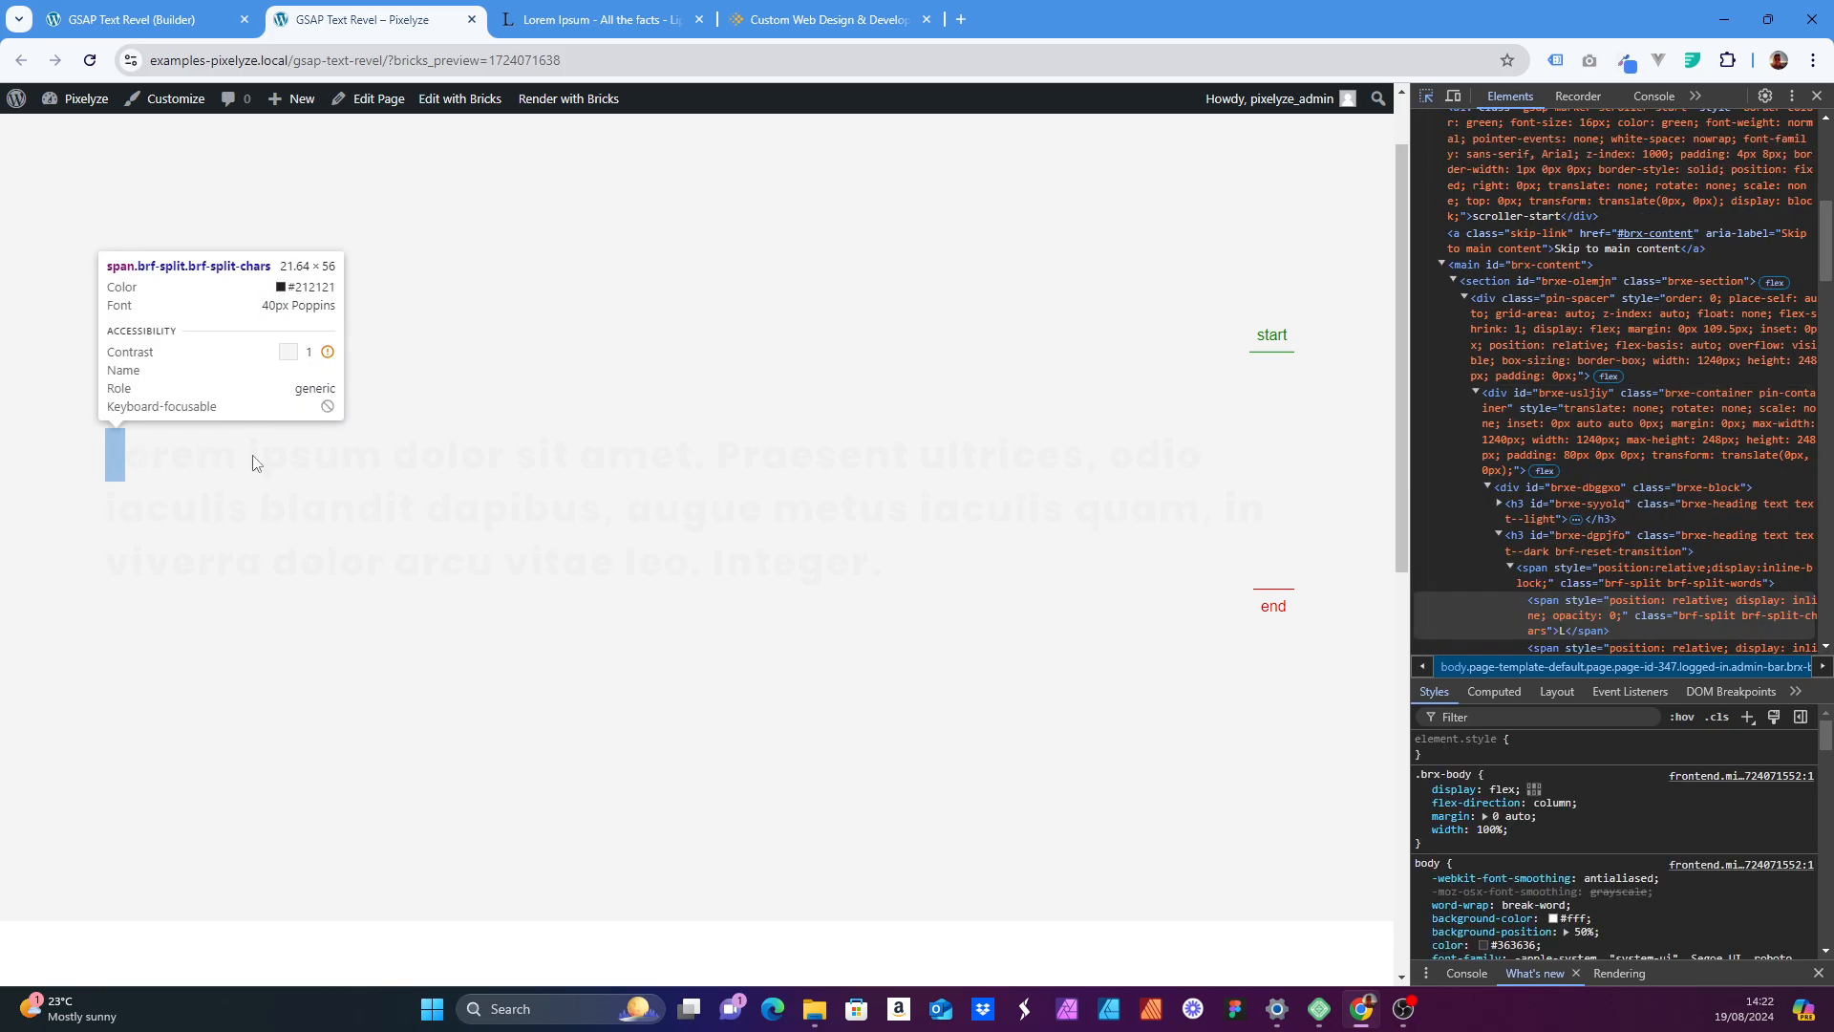
left_click(199, 458)
scroll(1538, 398, "up", 2)
left_click(1539, 398)
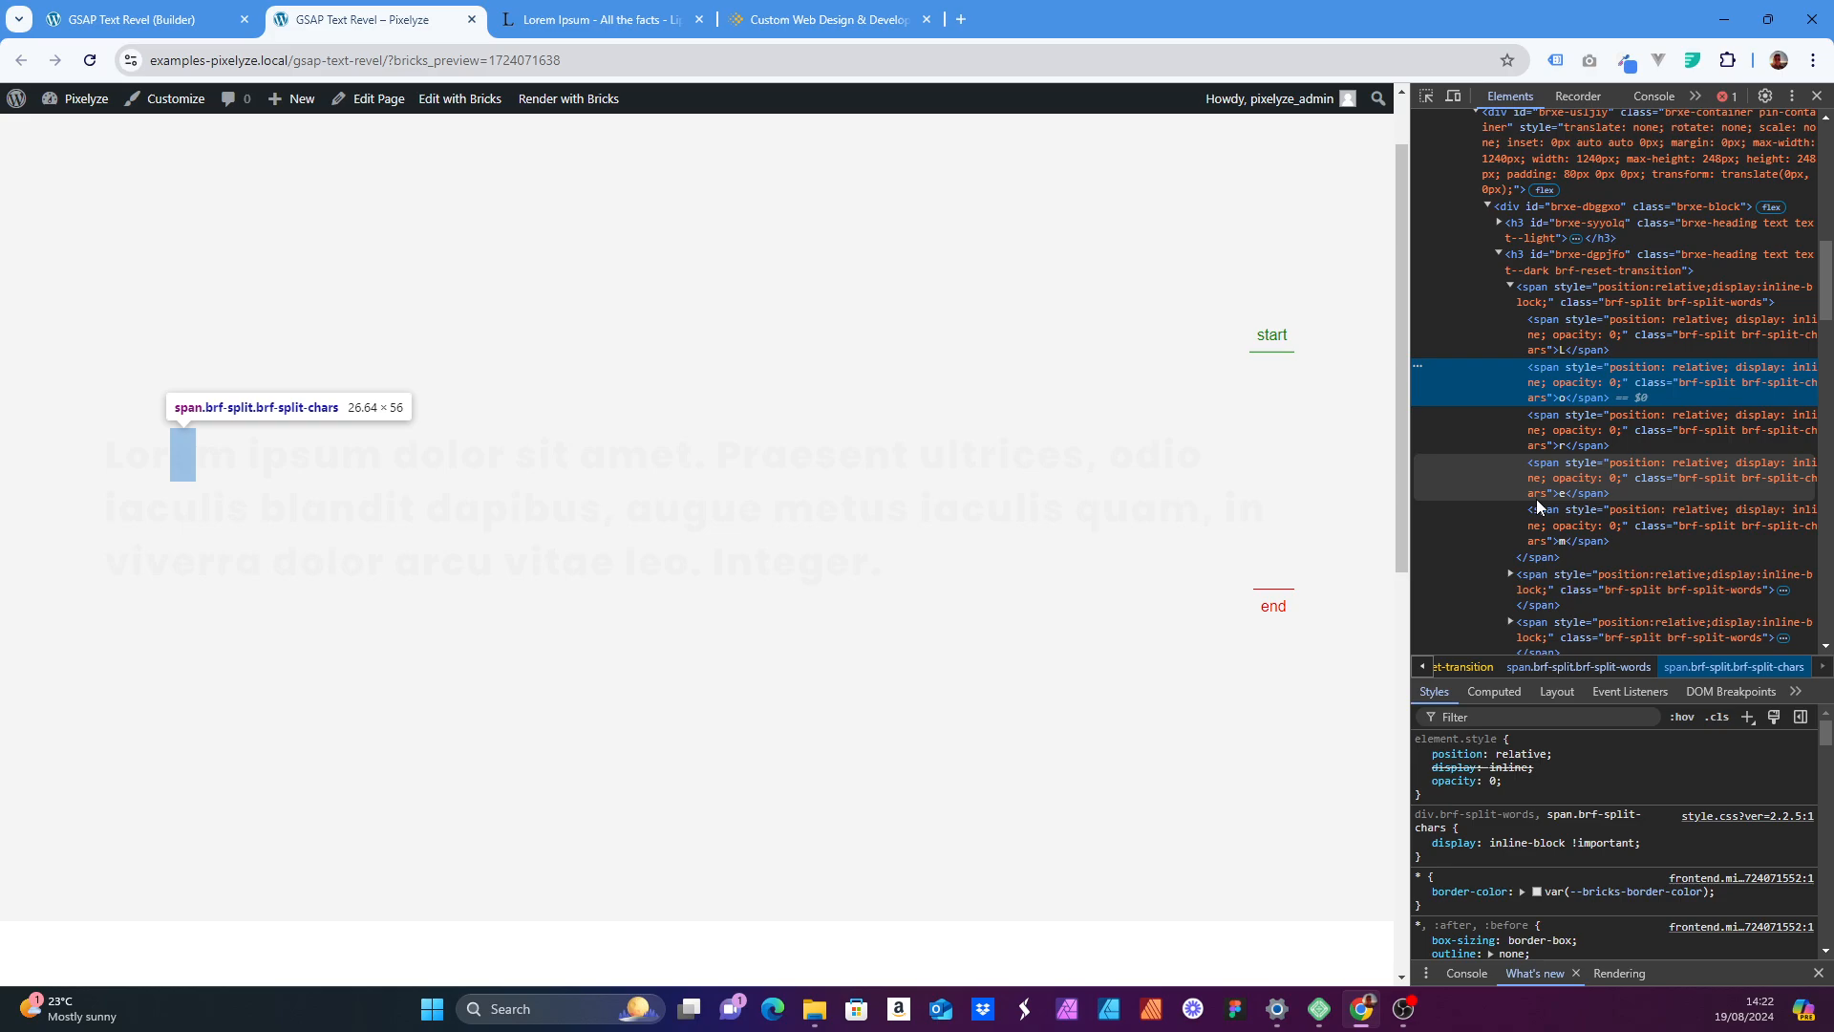
- Review the animation's SplitText, stagger, duration and delay settings and the timeline's pin settings in the builder
left_click(69, 7)
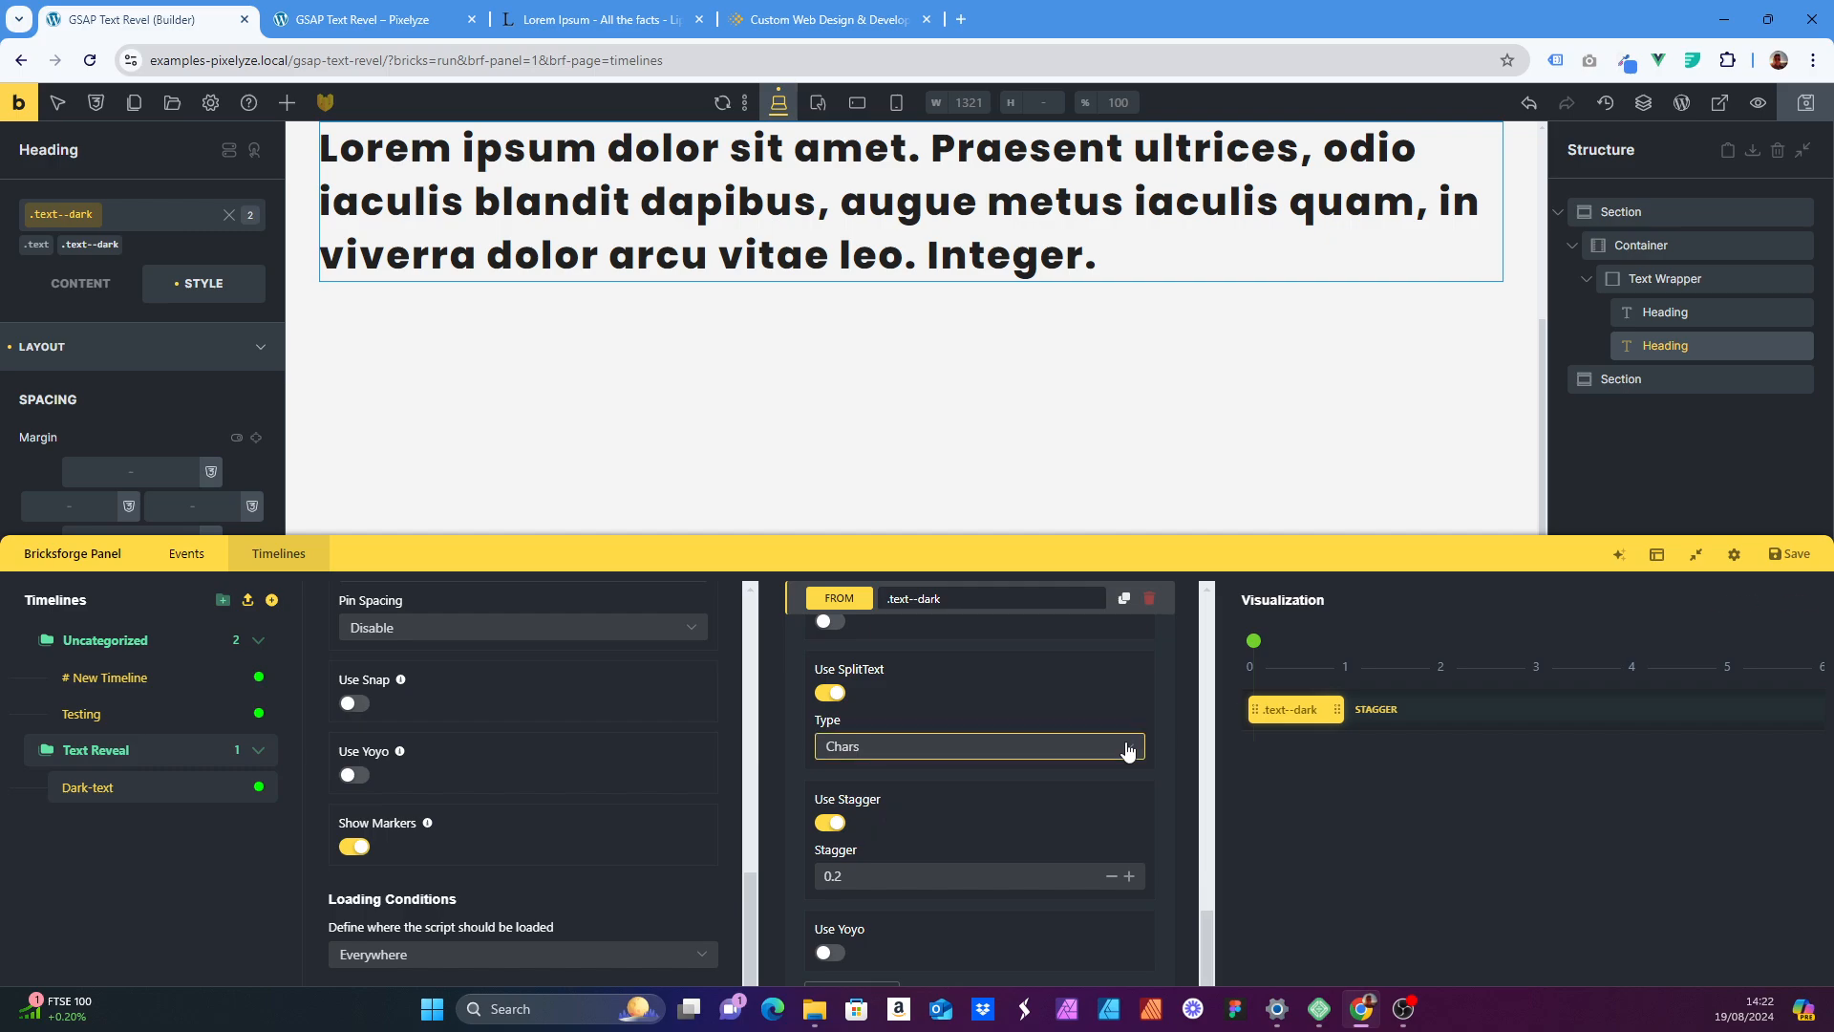
scroll(1031, 790, "down", 1)
scroll(966, 806, "up", 2)
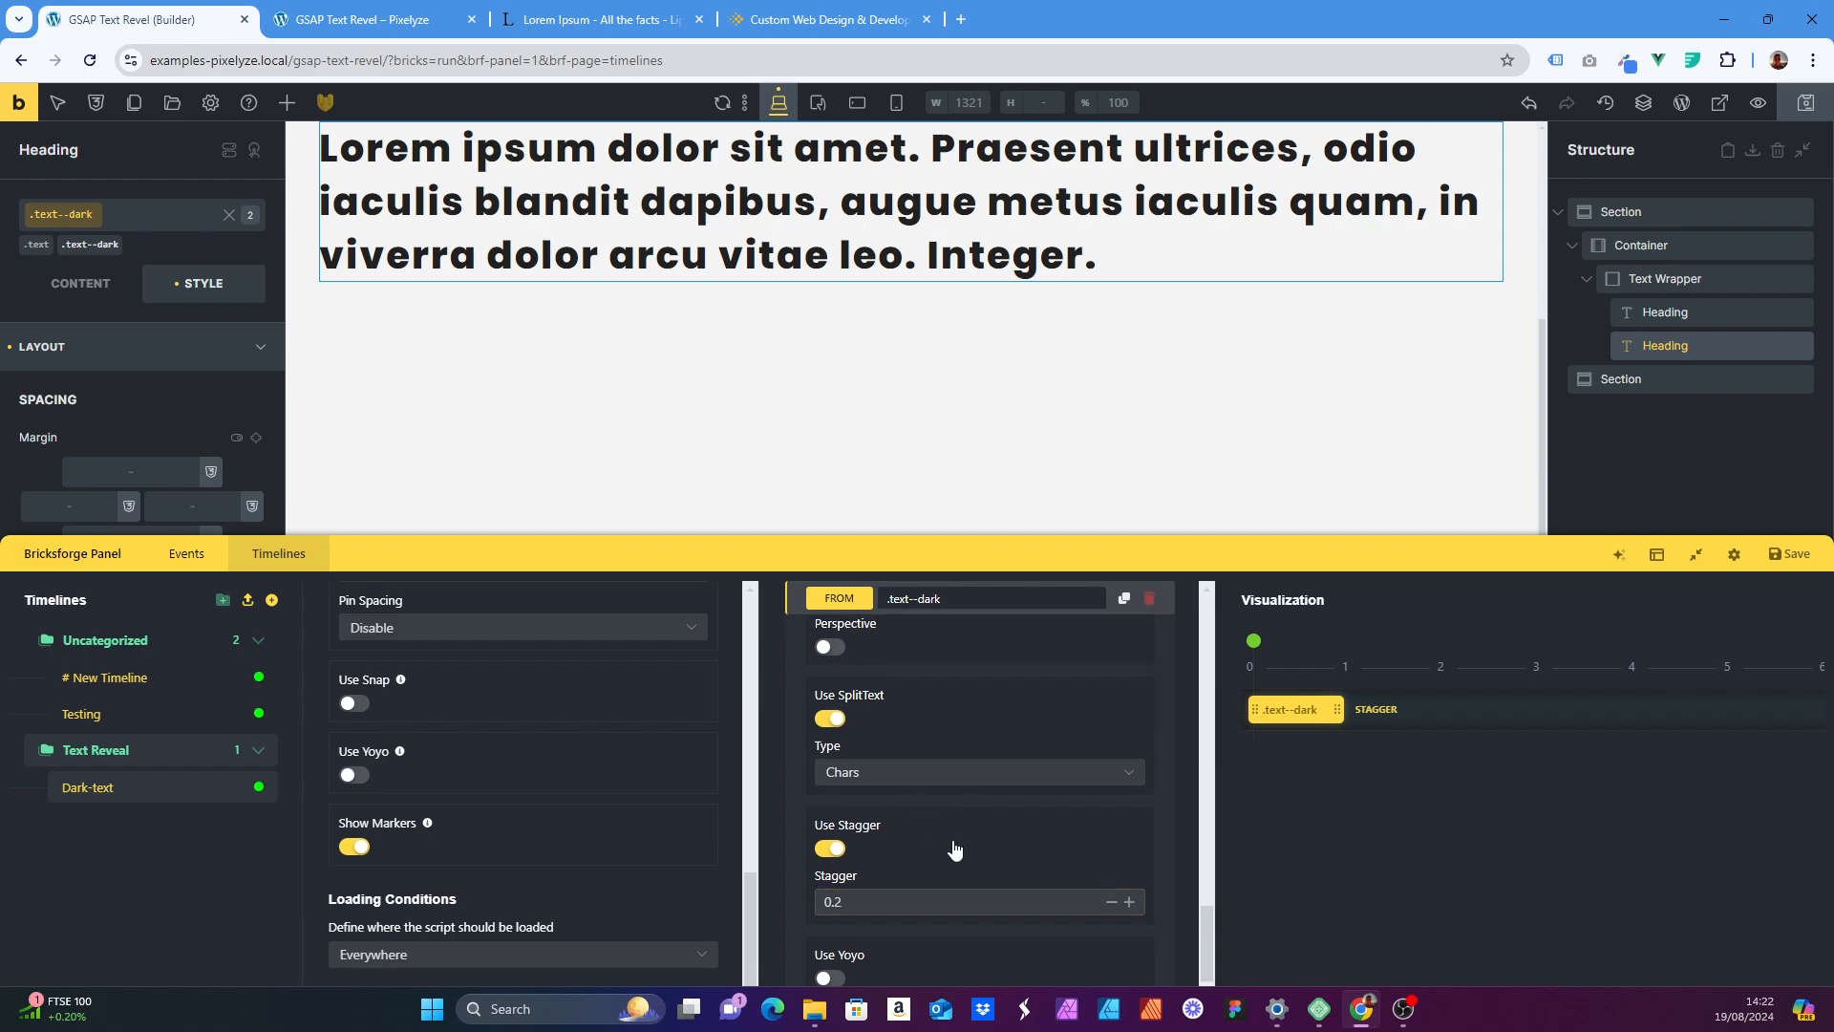
scroll(898, 731, "up", 5)
scroll(575, 821, "up", 2)
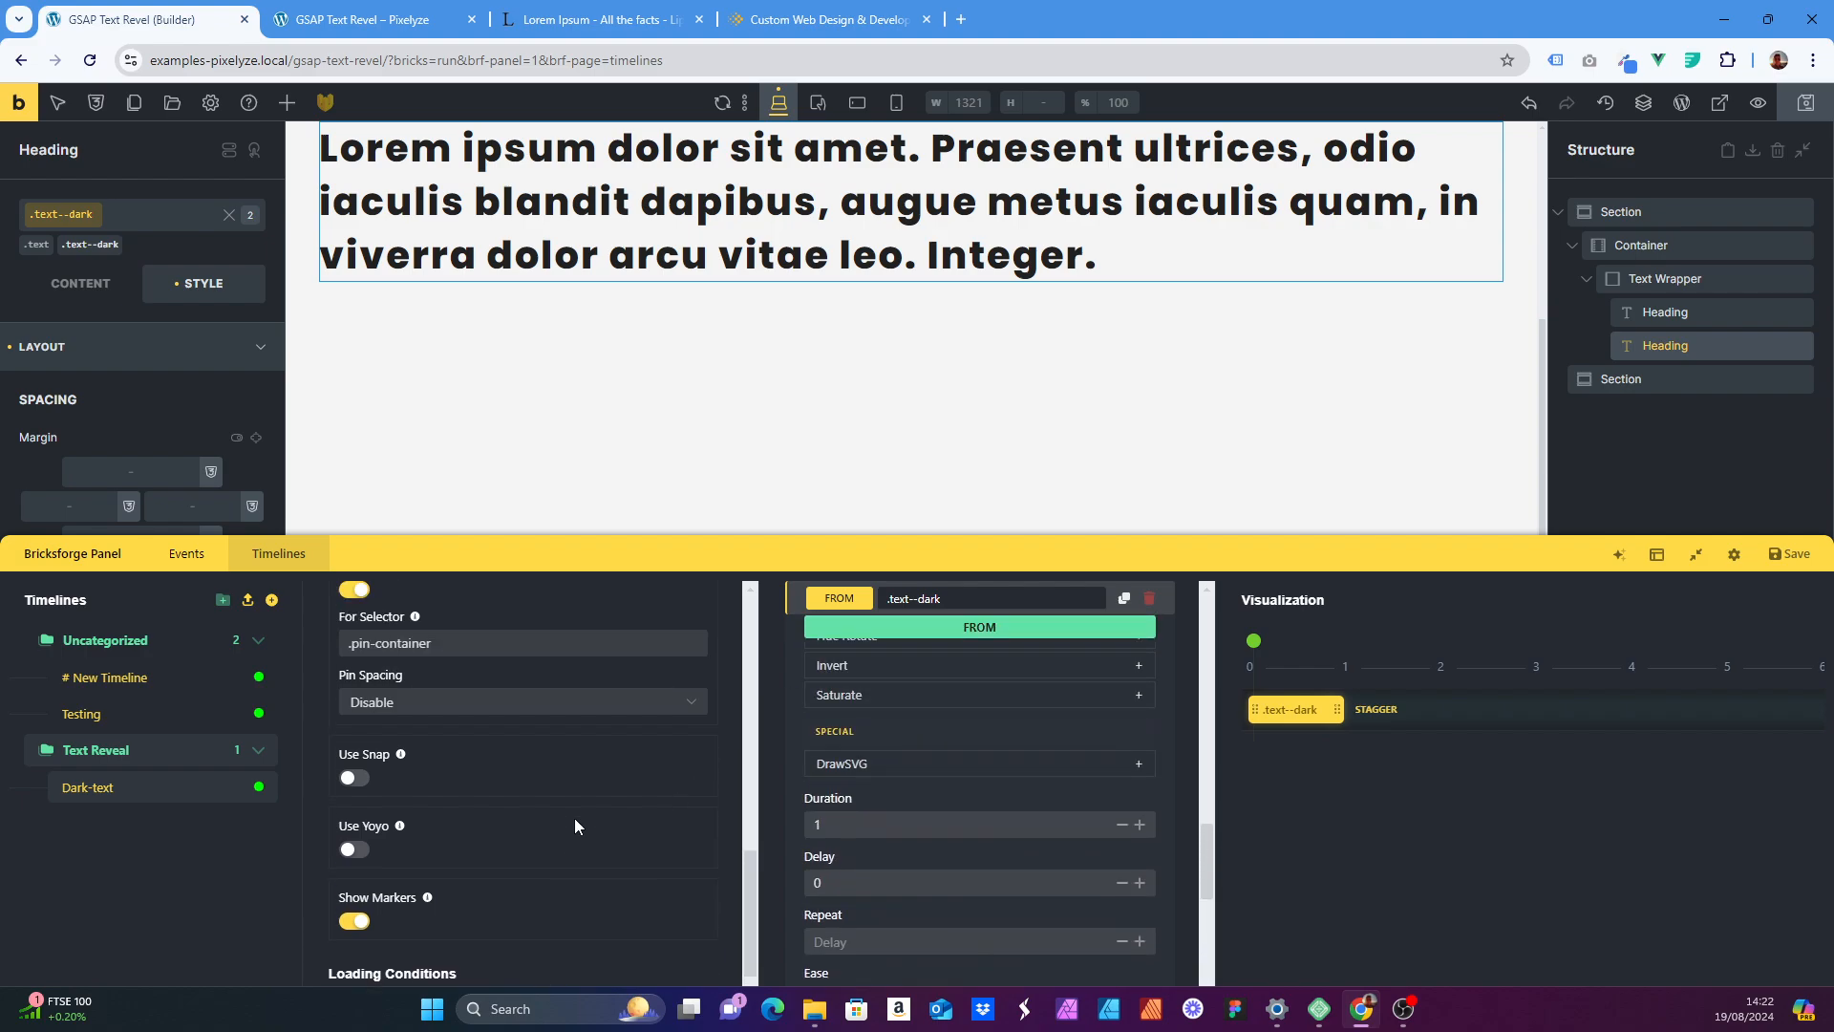
scroll(575, 827, "up", 1)
- Test the character-by-character text reveal by scrolling through the preview page in both directions
left_click(442, 12)
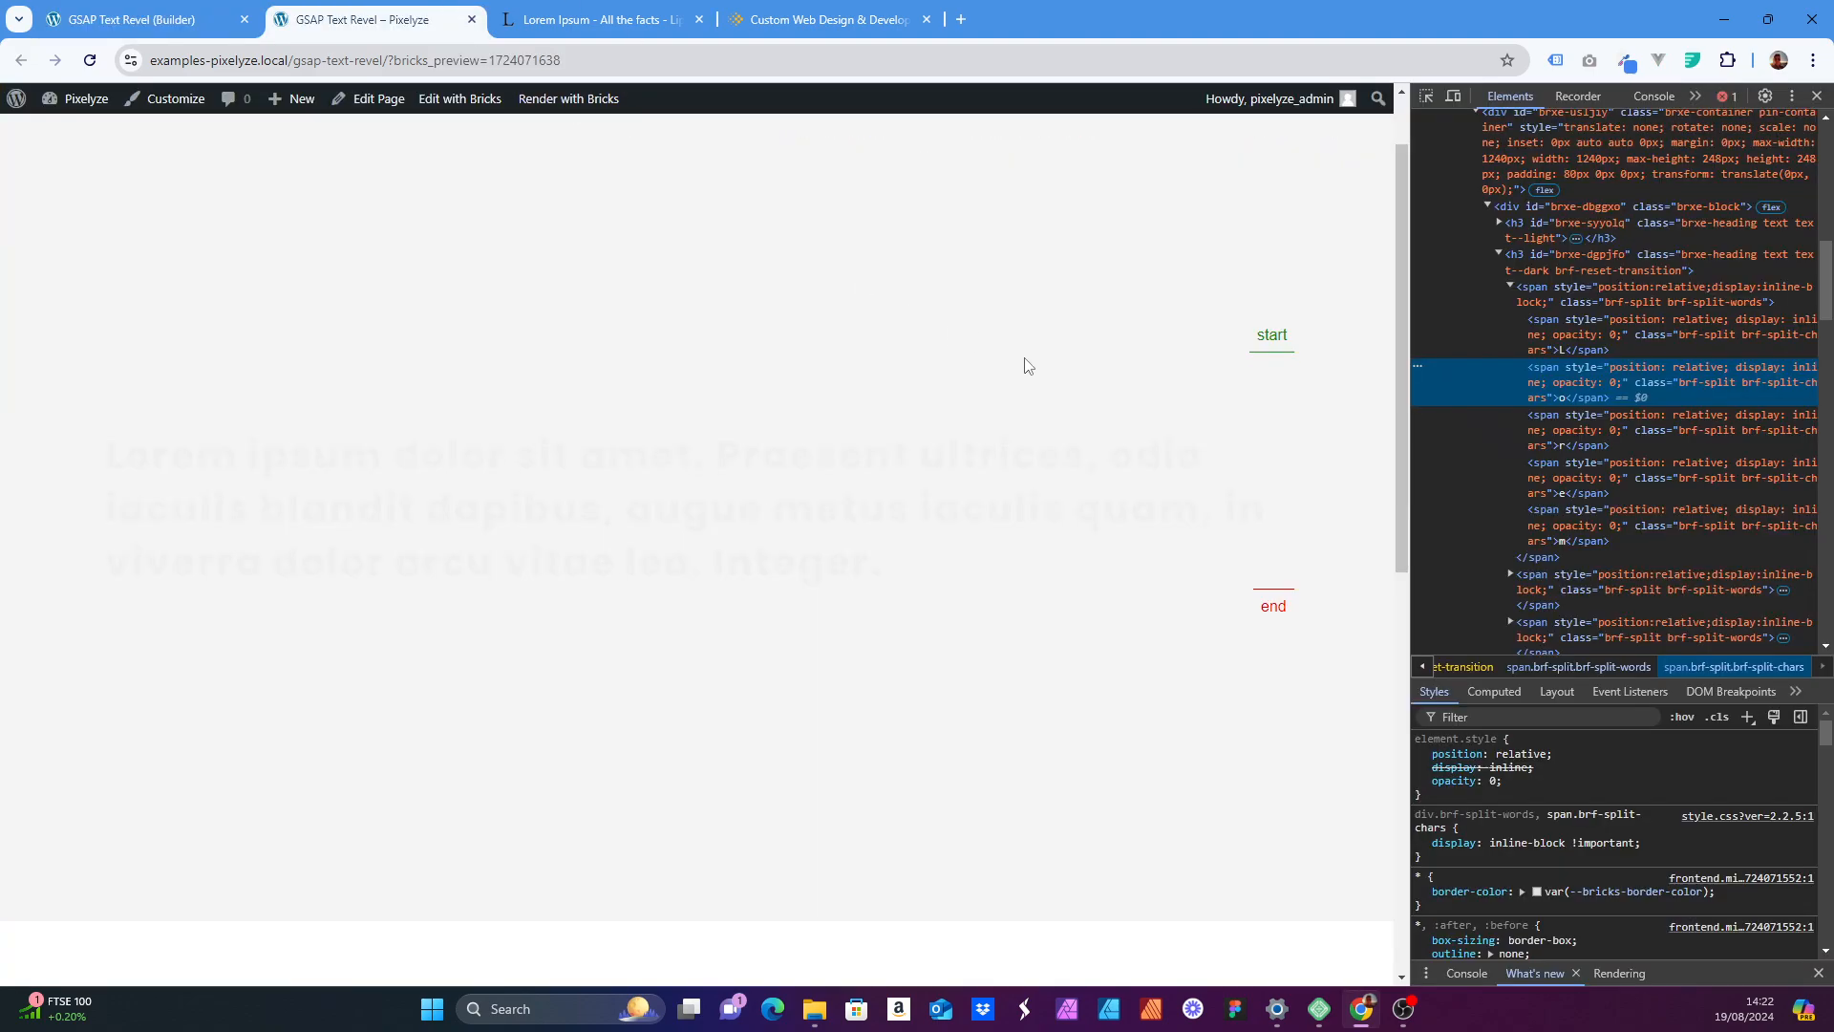
scroll(1025, 365, "up", 1)
scroll(1025, 365, "down", 5)
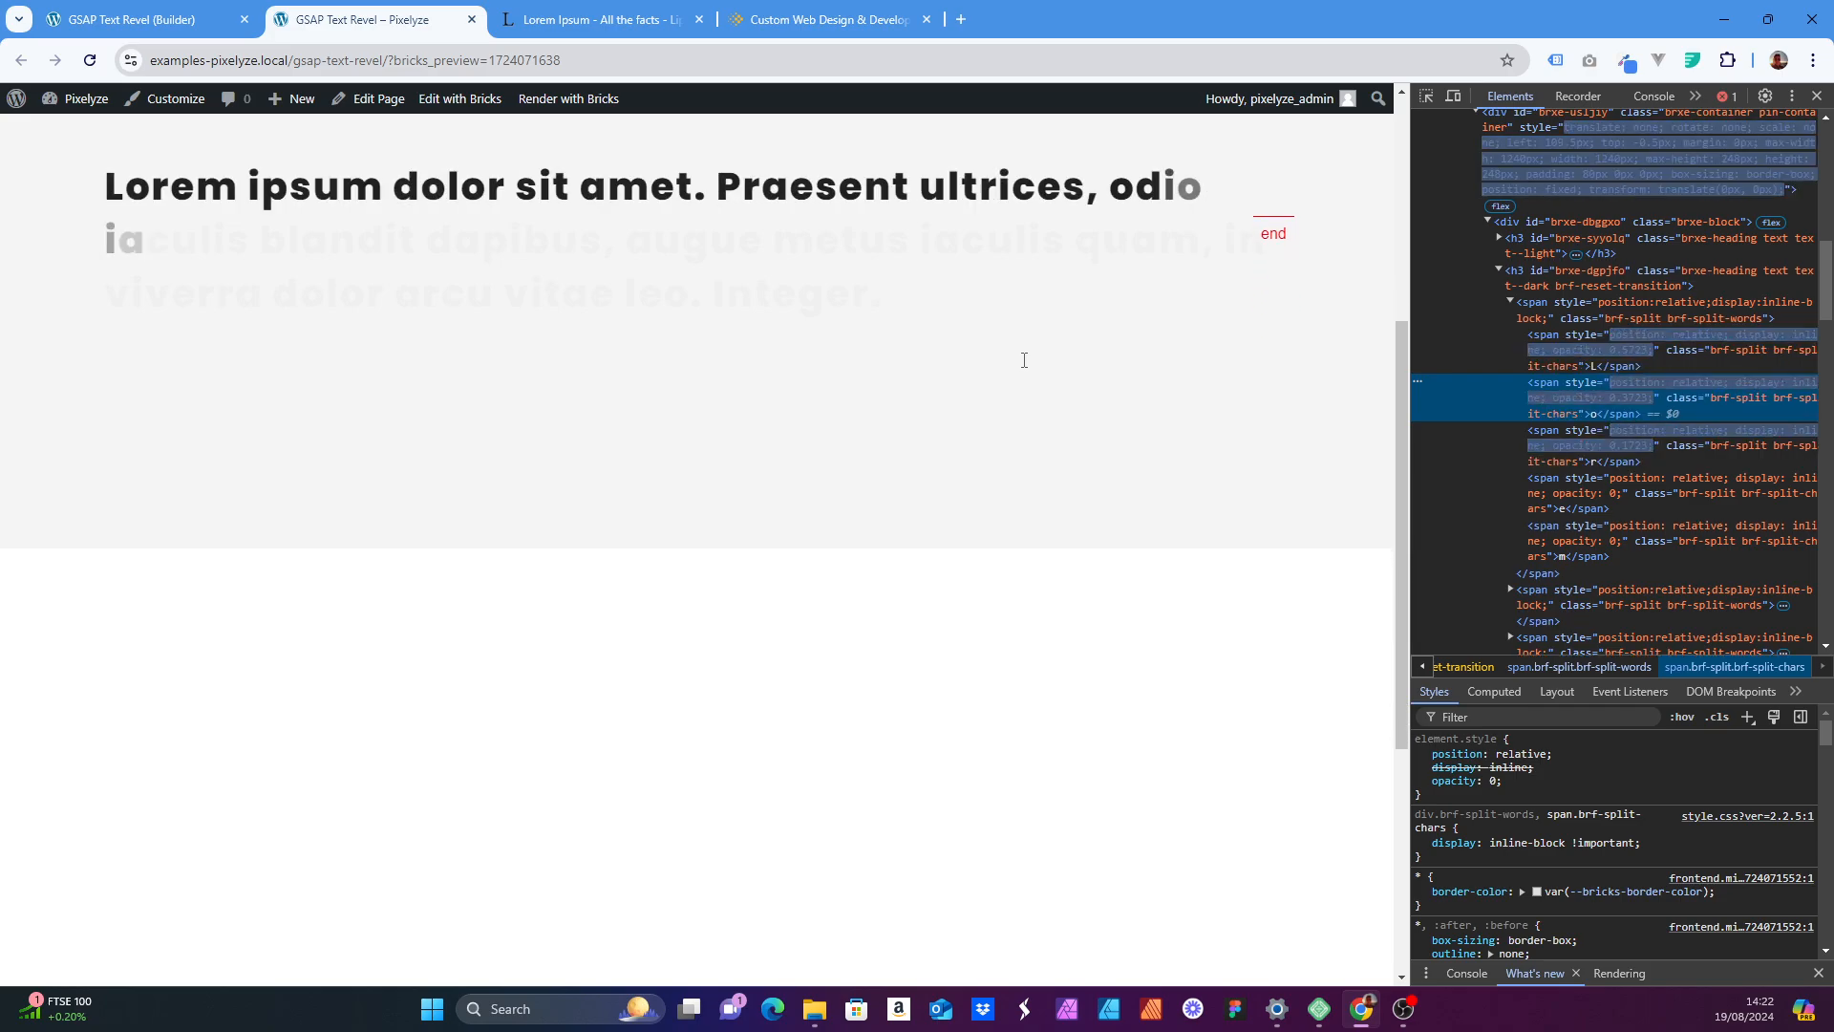
scroll(1024, 362, "up", 5)
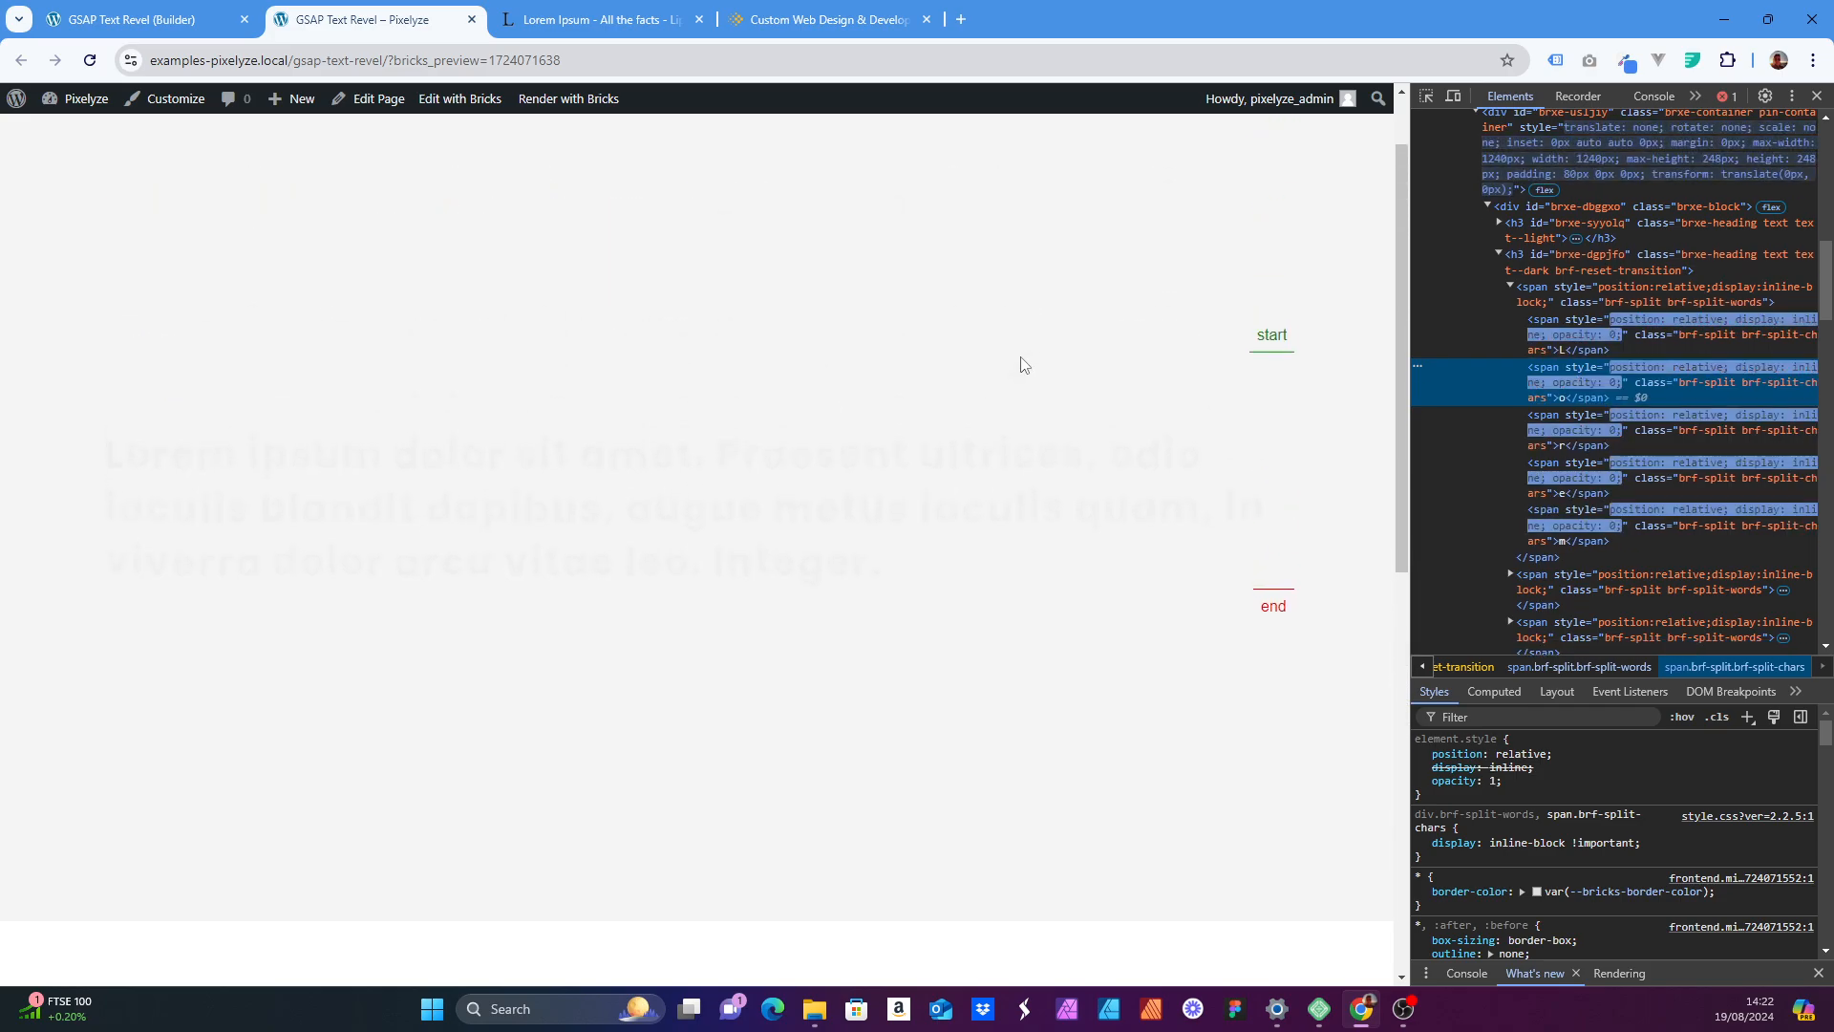
left_click_drag(1400, 160, 1400, 288)
- Review the Dark-text timeline's Smooth Scrub Value in the builder and collapse the Bricksforge panel
left_click(93, 14)
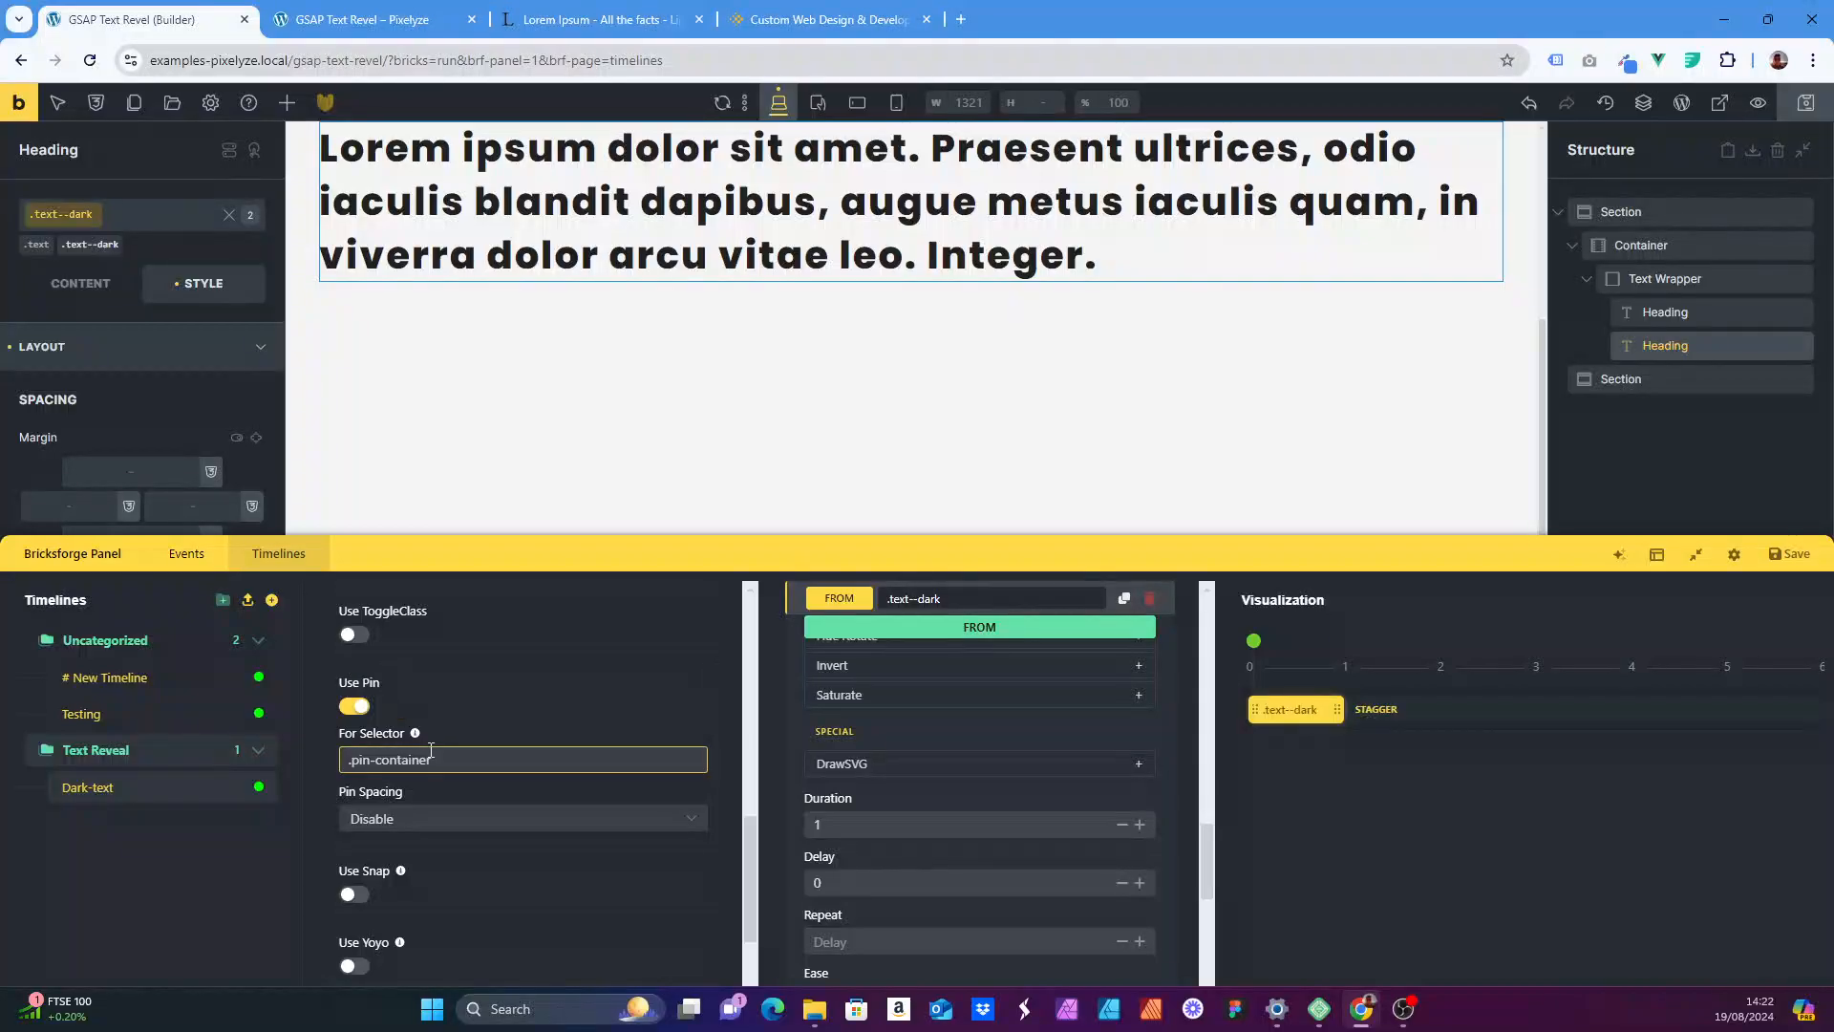
scroll(431, 750, "up", 5)
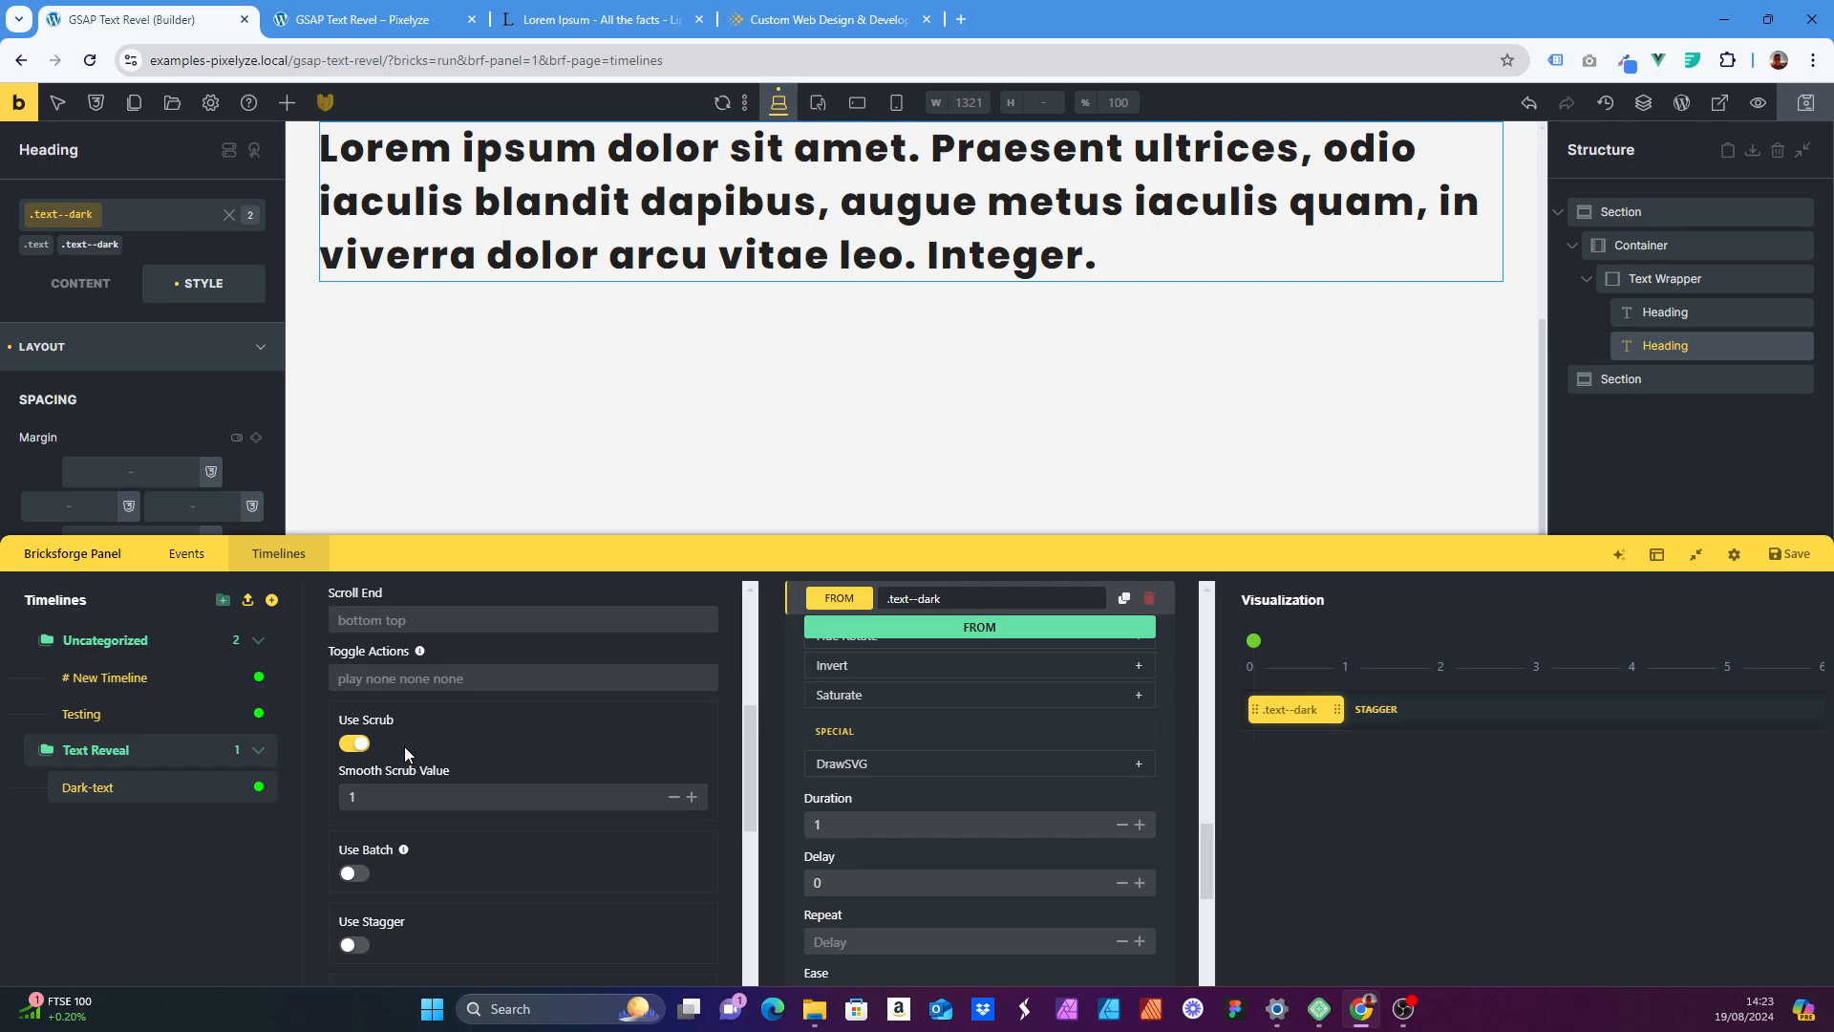
double_click(345, 800)
left_click(442, 800)
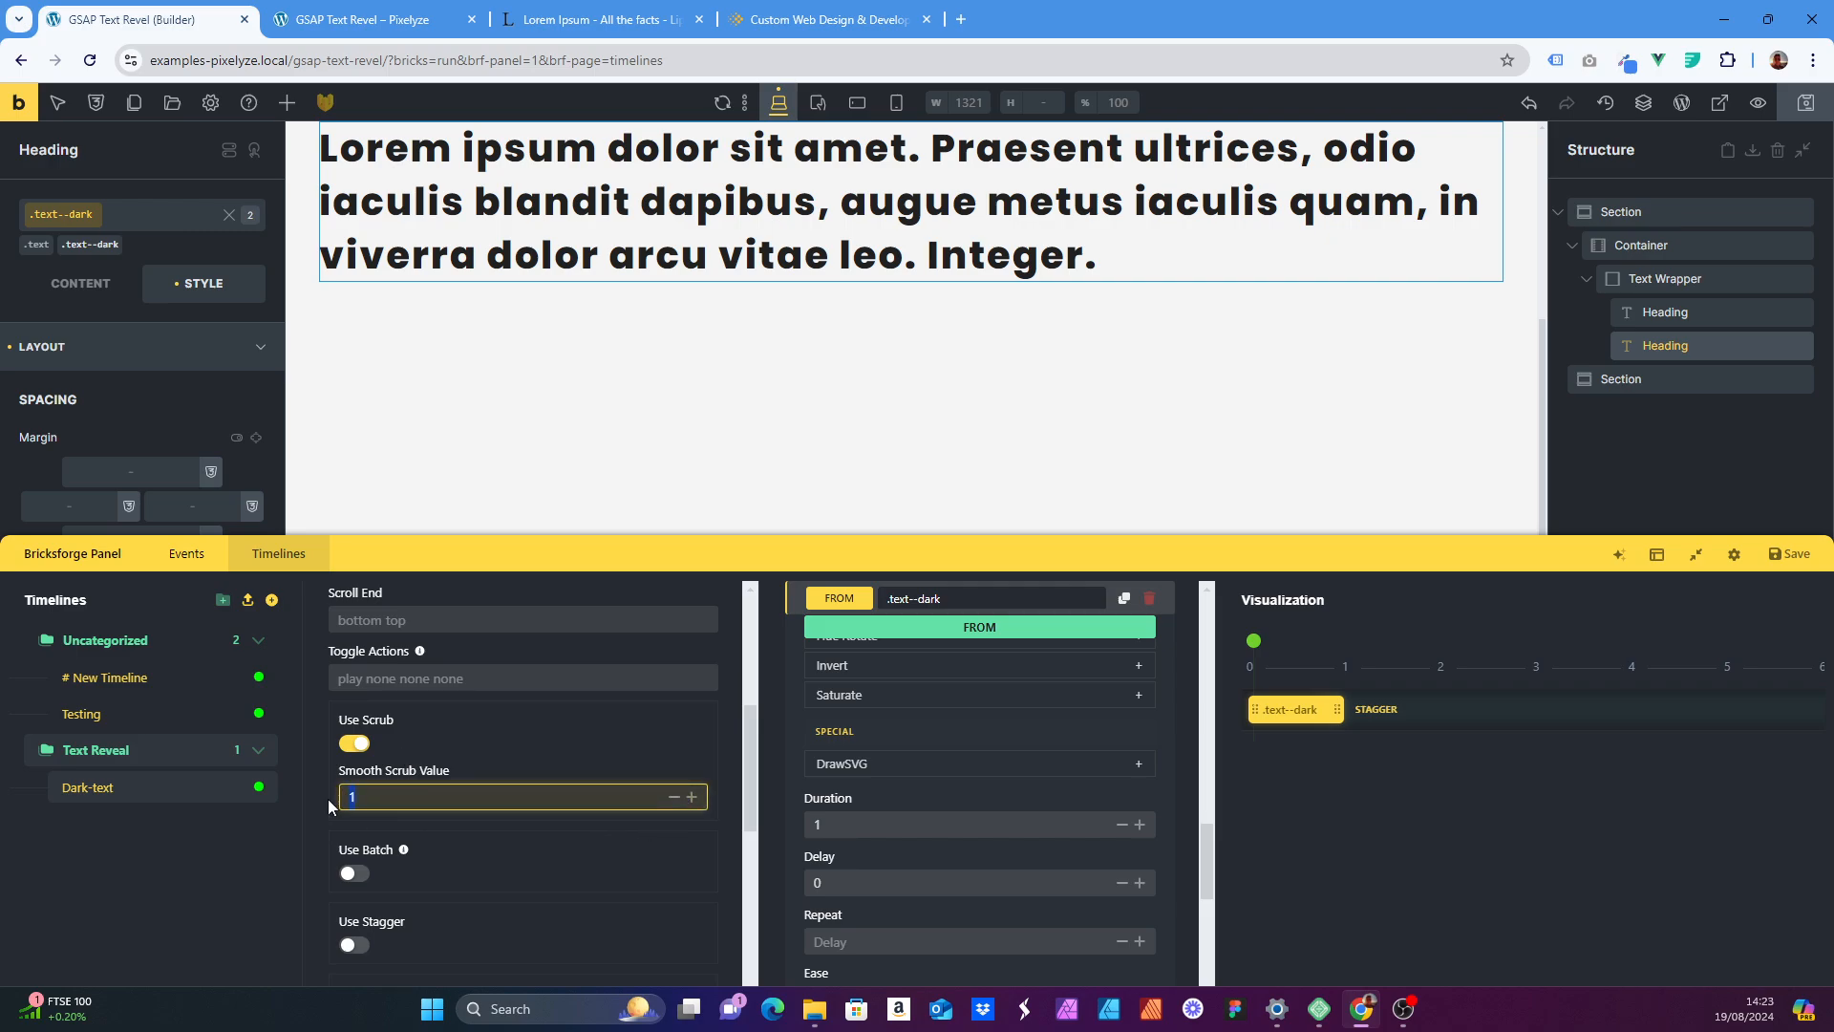
left_click(381, 793)
left_click(1695, 554)
scroll(817, 517, "up", 1)
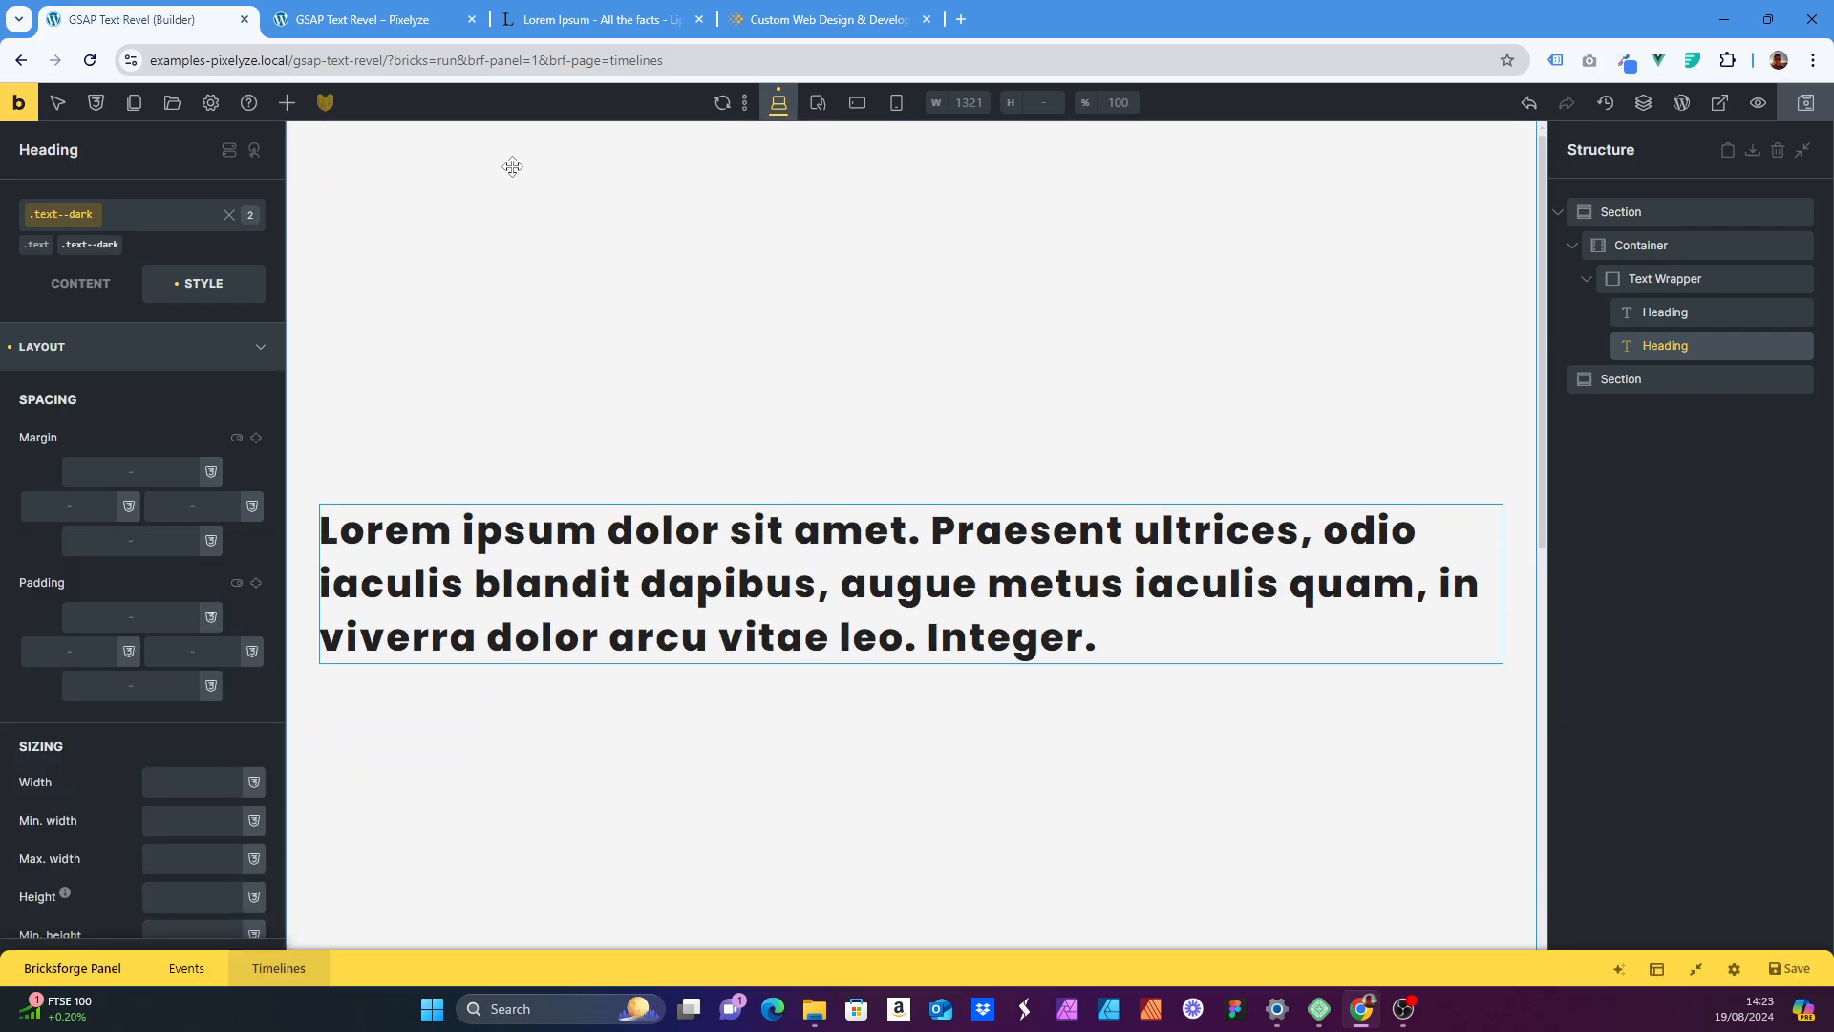
- Examine the text reveal and numbered-steps scroll animations on pixelyze.co.uk, then return to the Bricks builder
left_click(764, 19)
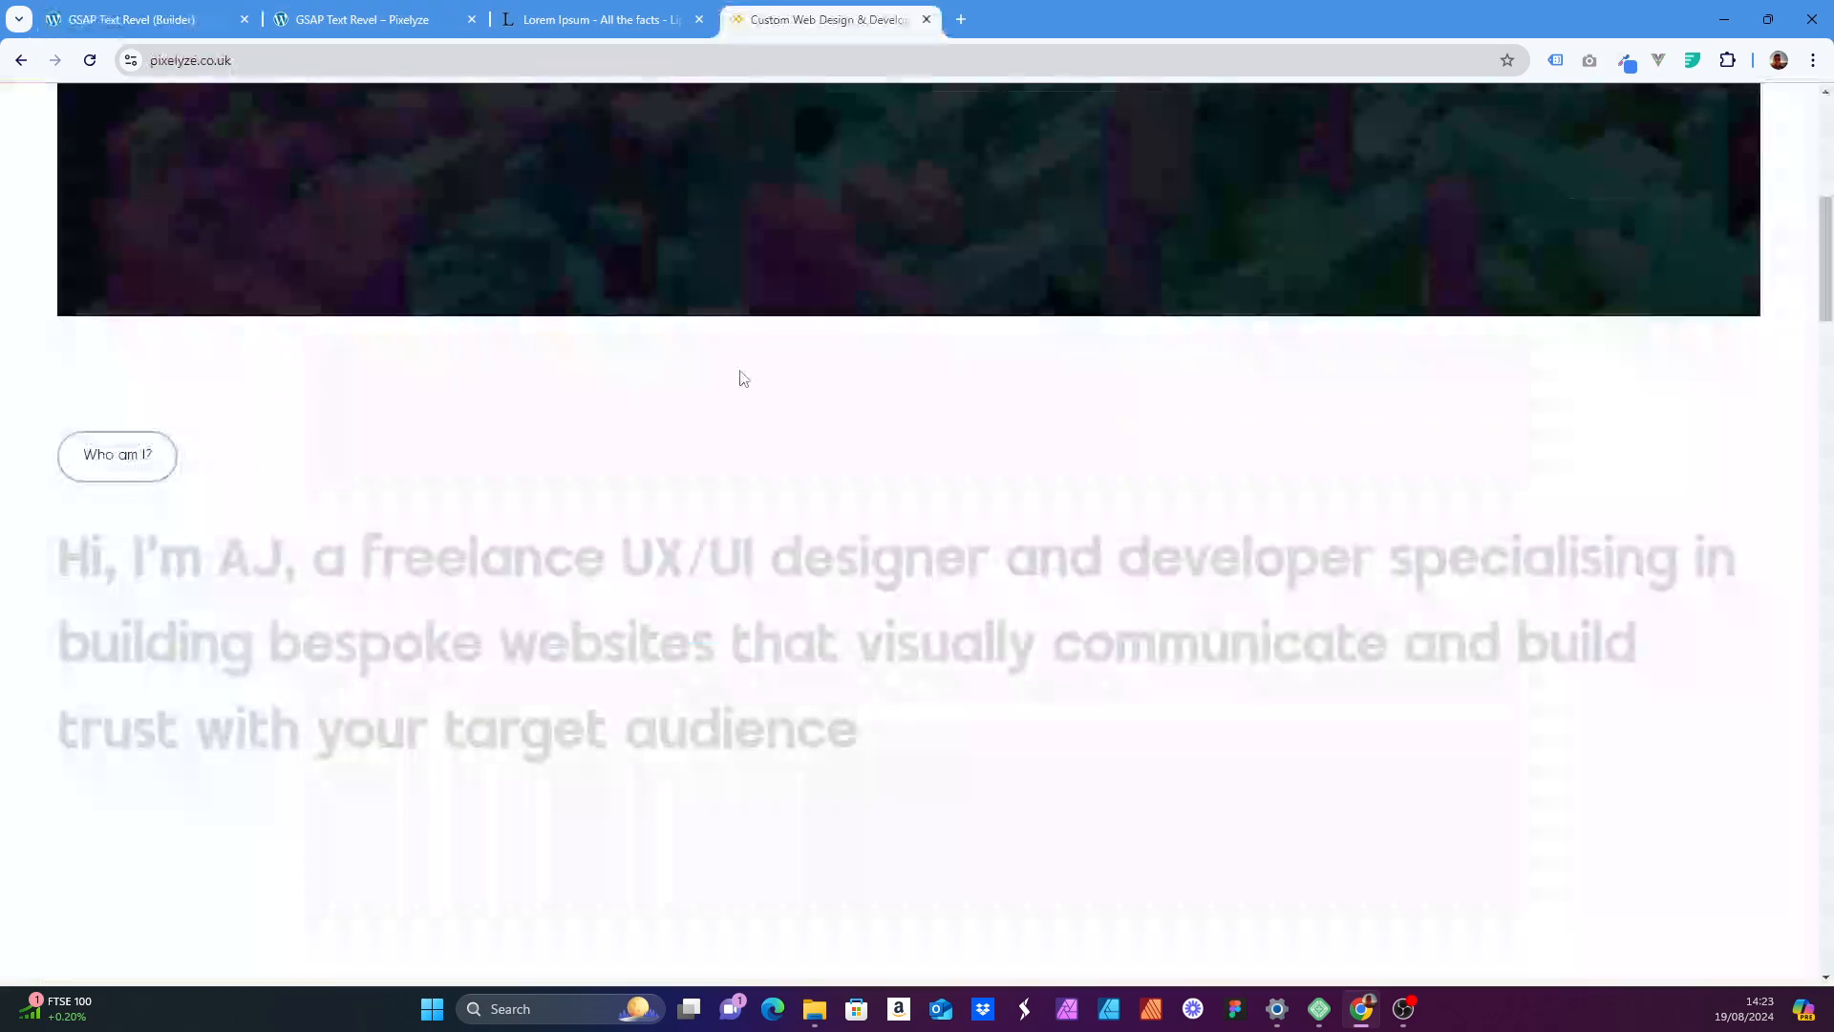
scroll(744, 378, "down", 3)
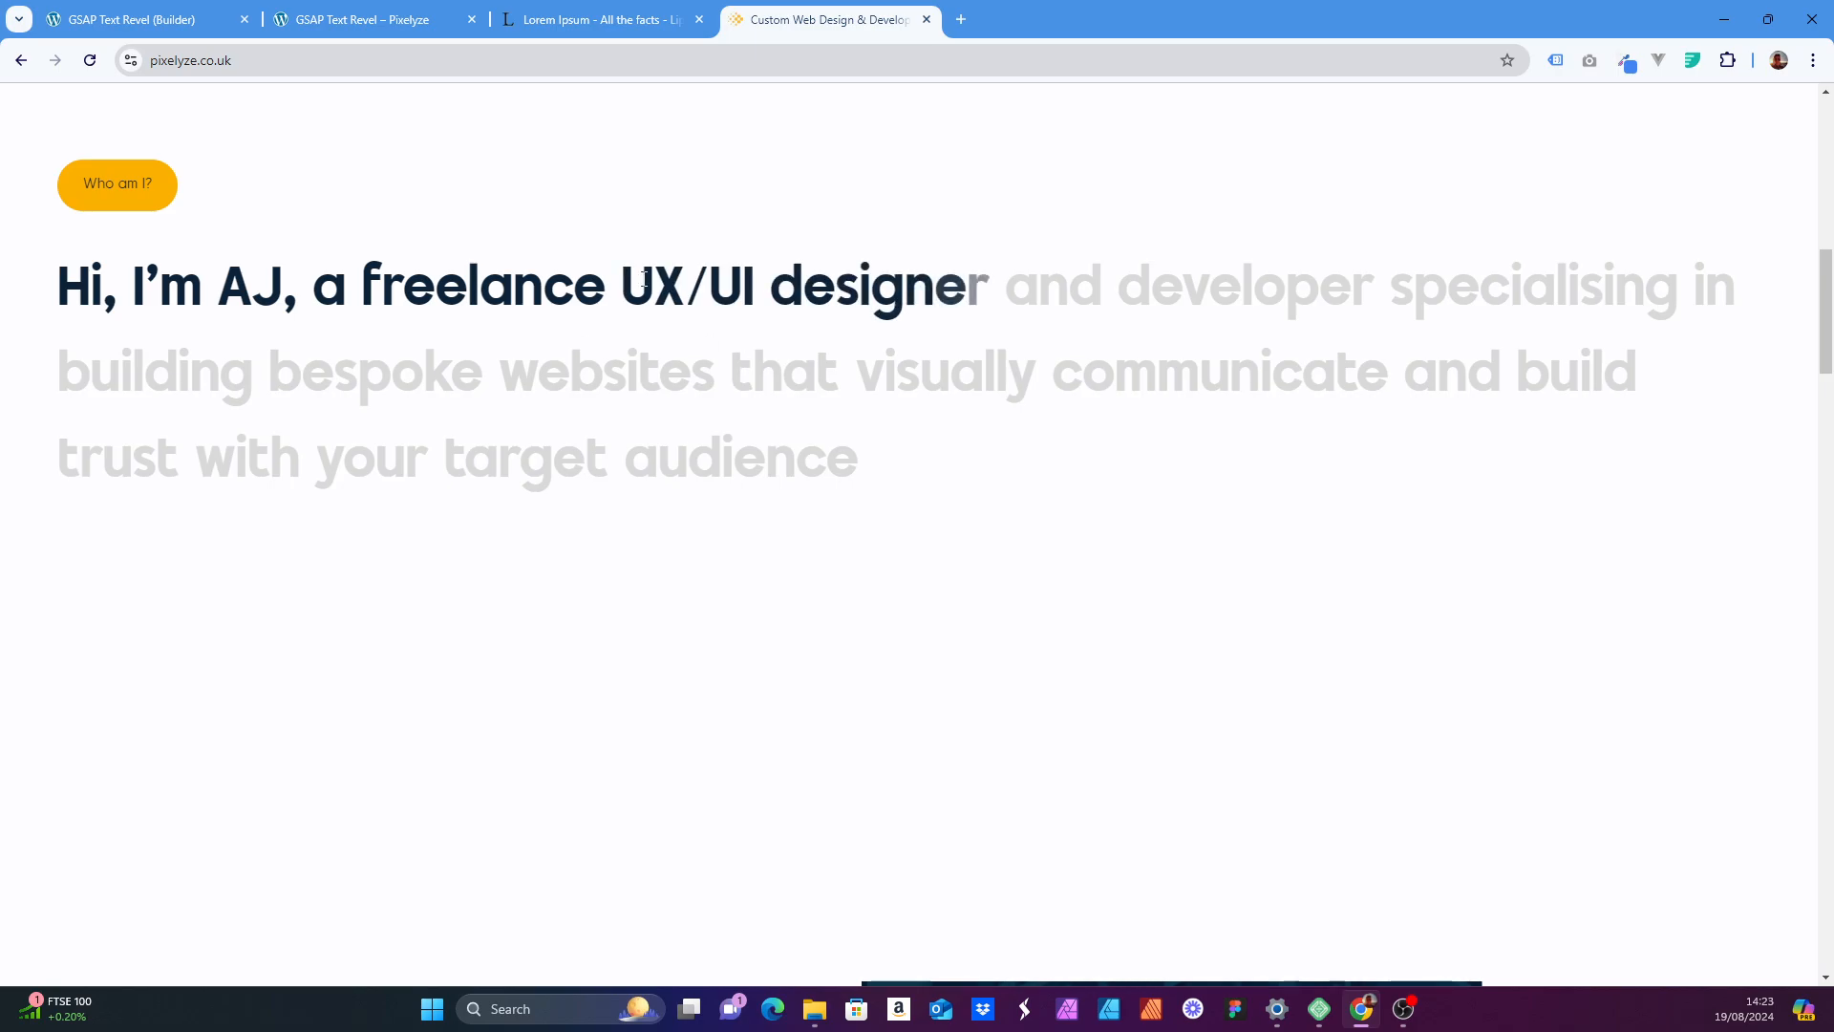
scroll(656, 281, "down", 9)
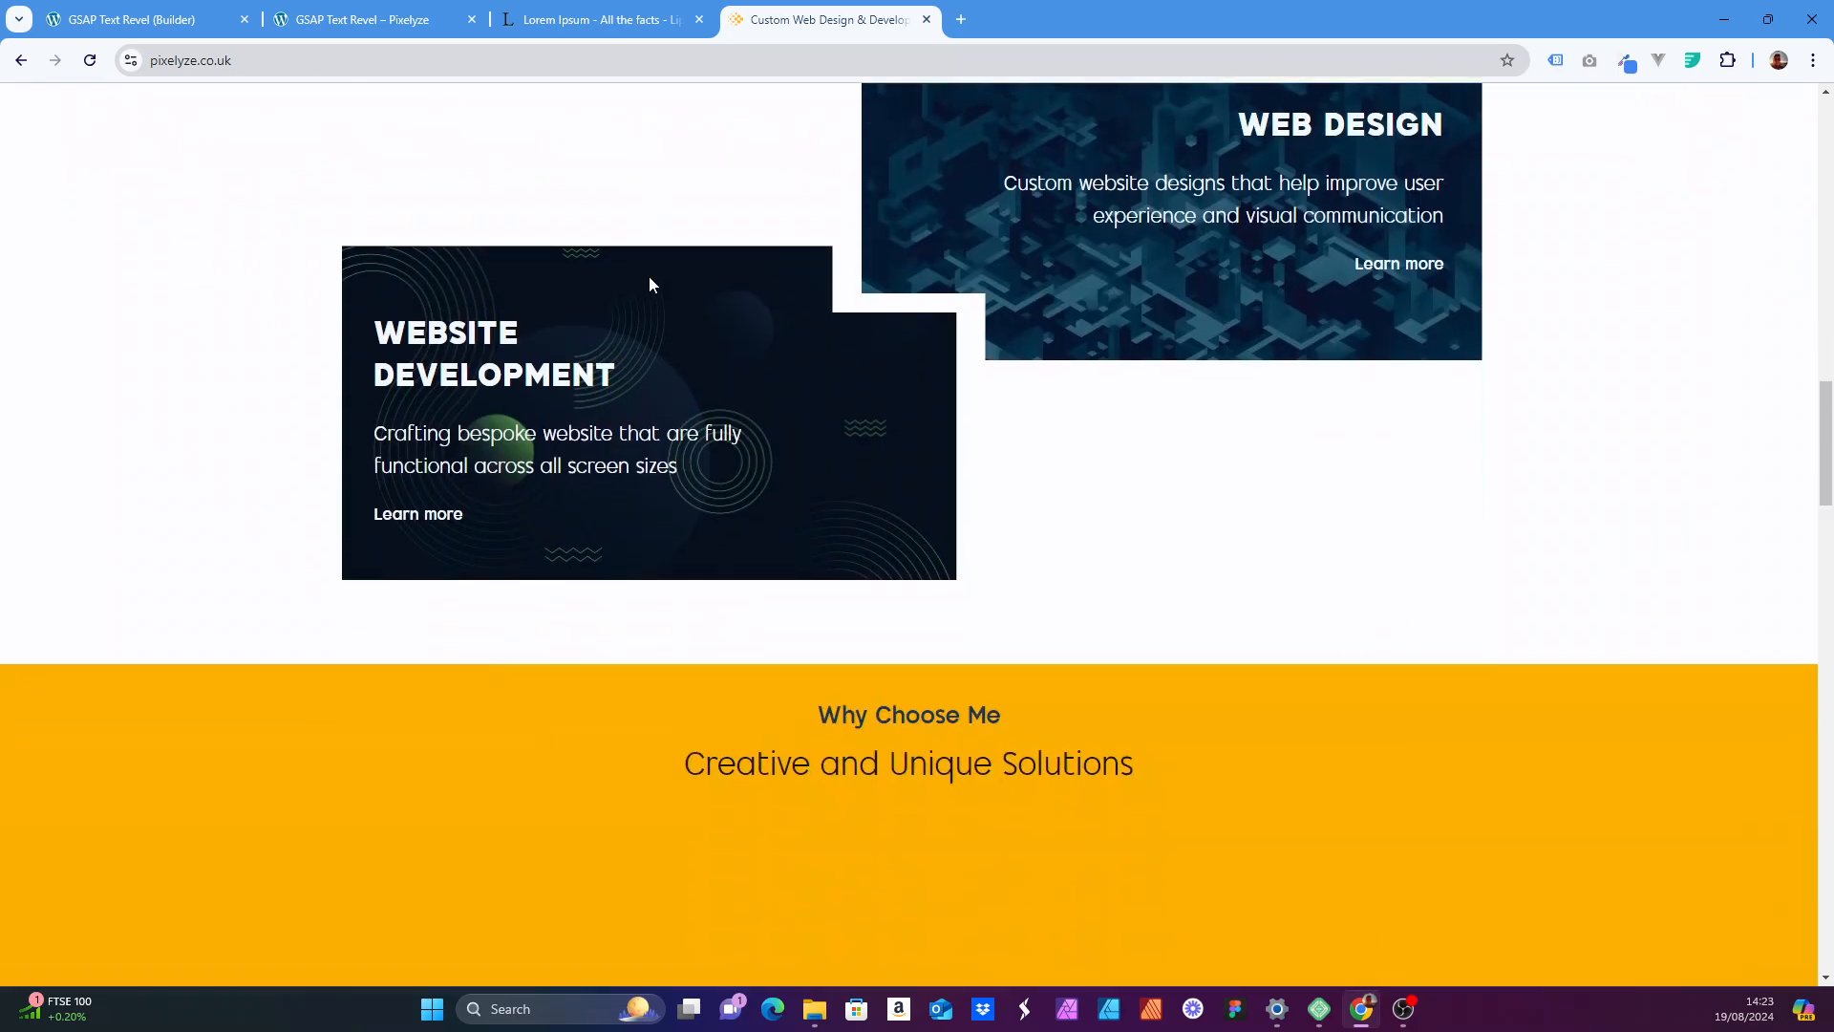
scroll(238, 583, "down", 3)
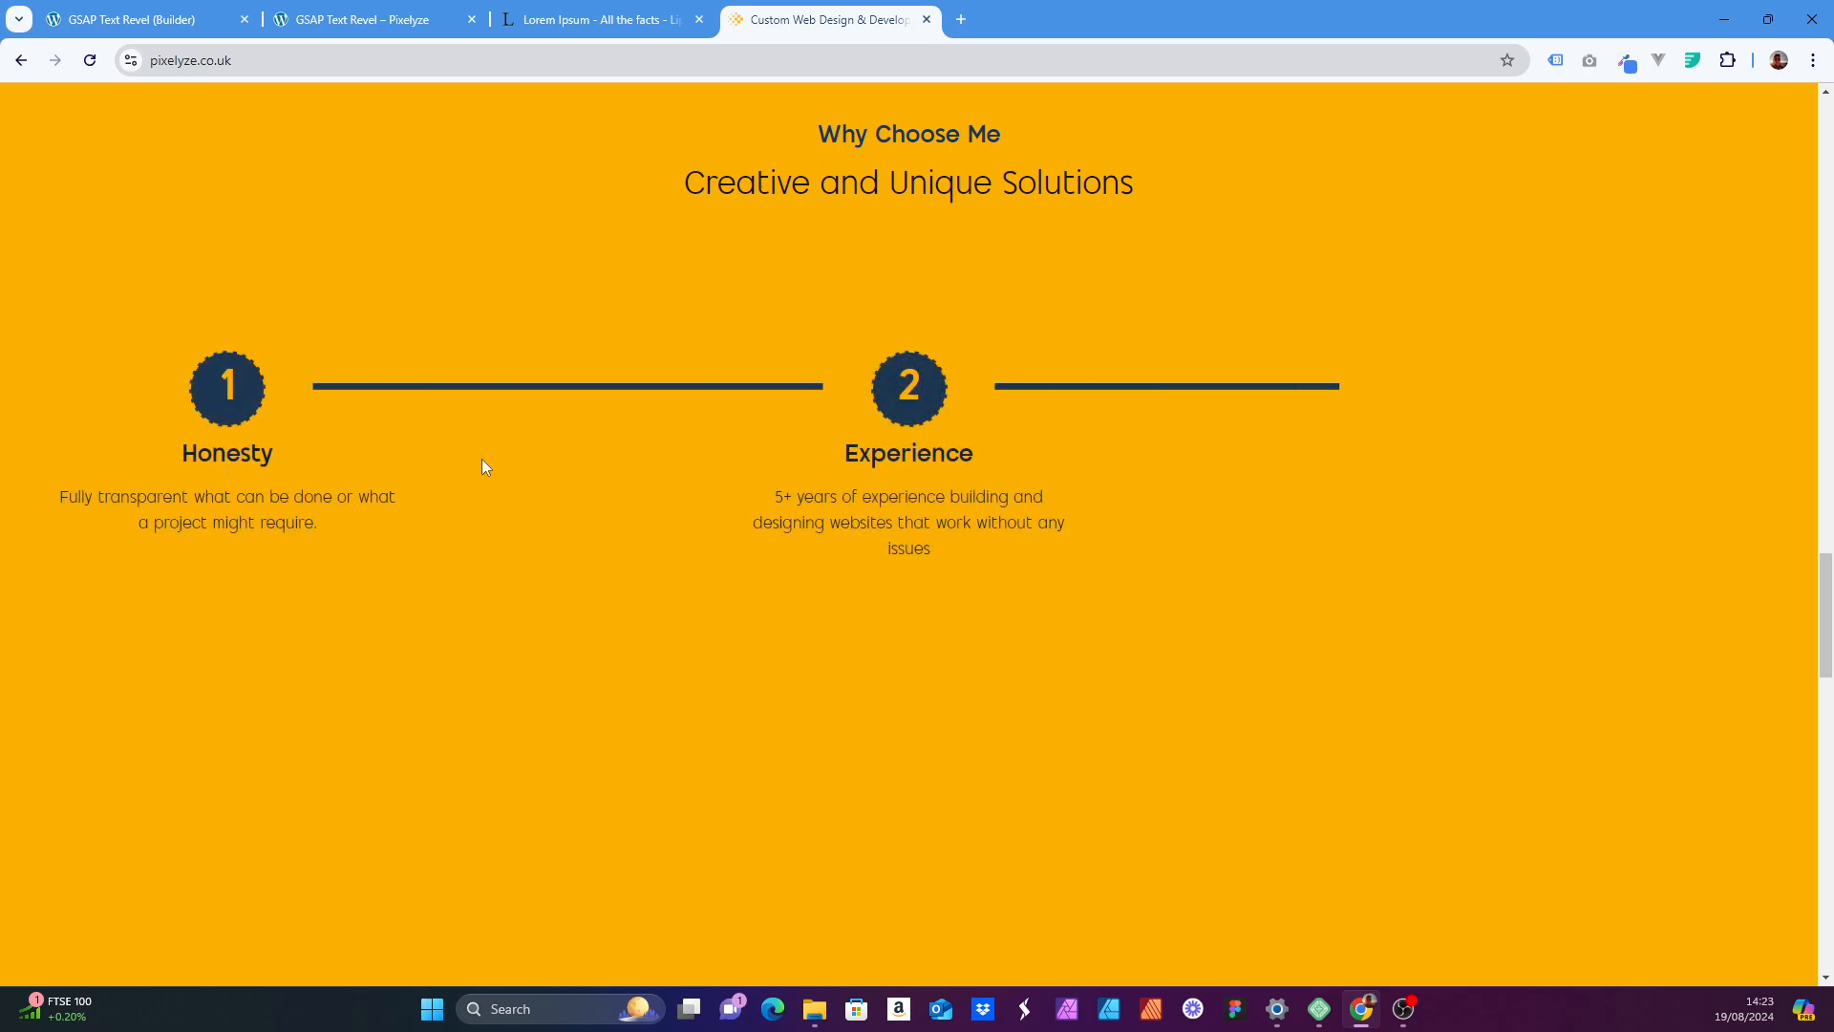
scroll(482, 466, "down", 1)
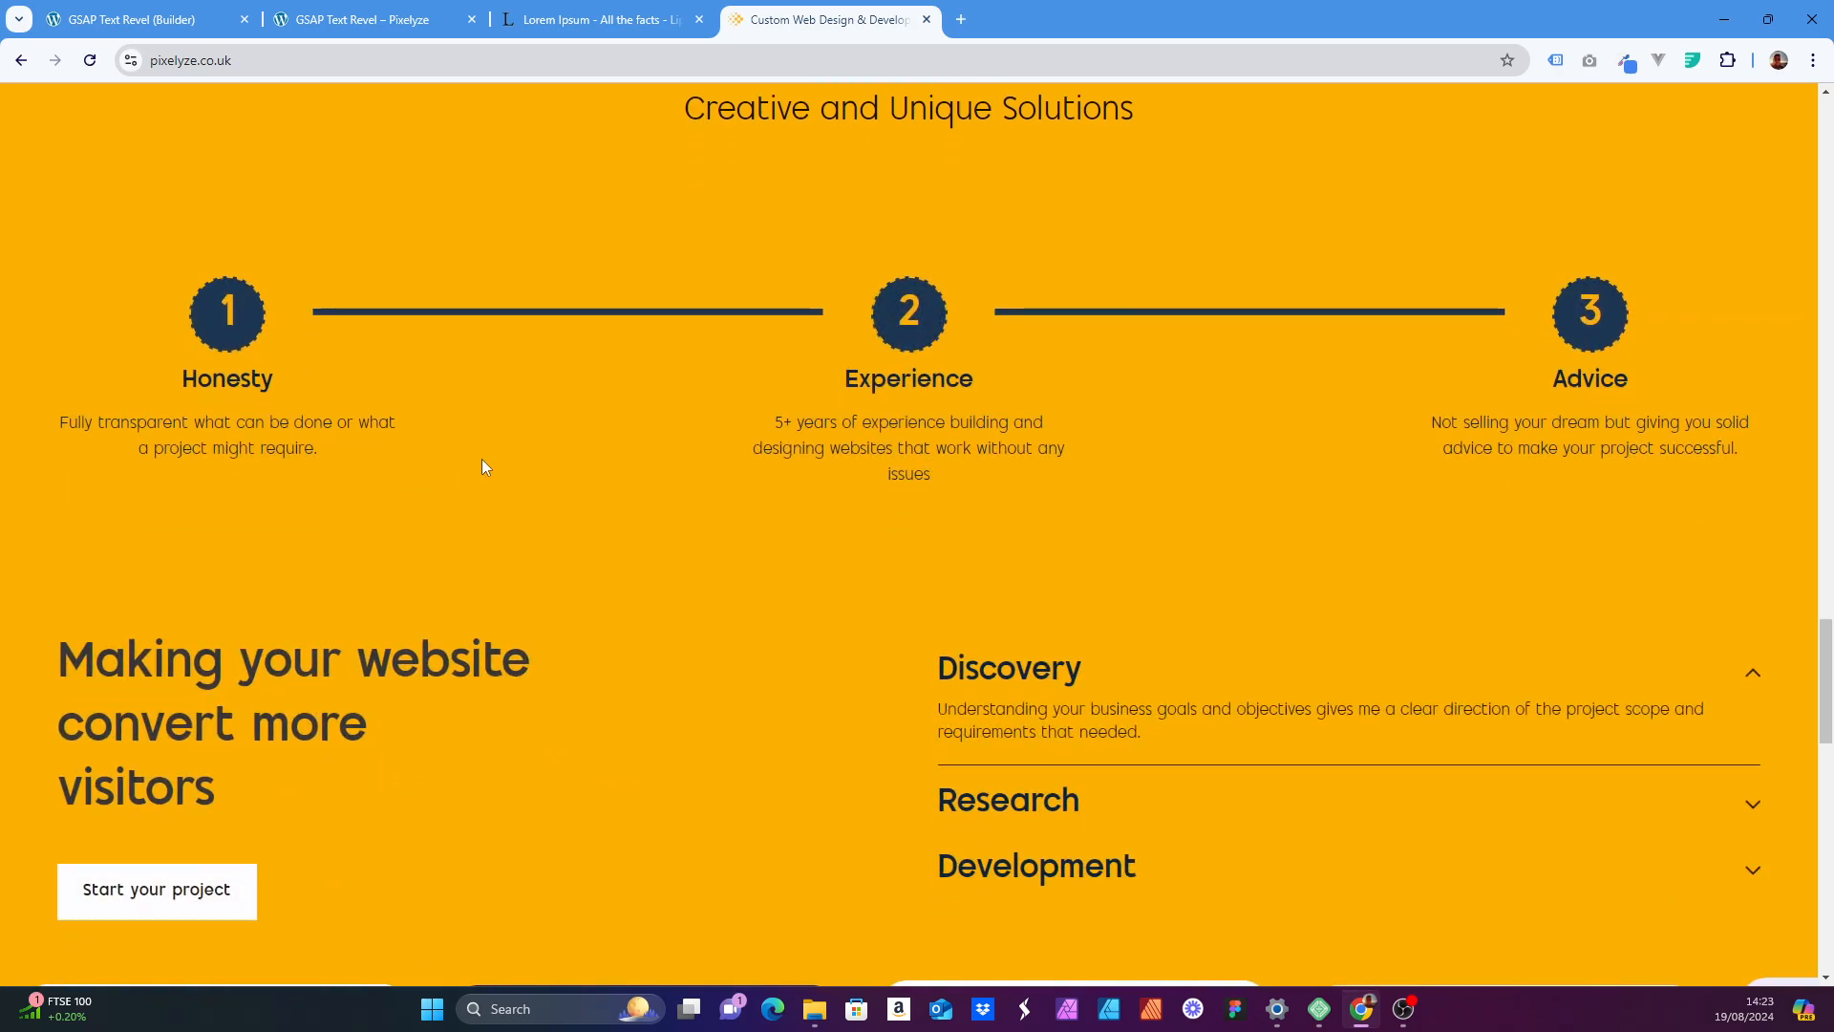
scroll(482, 466, "up", 3)
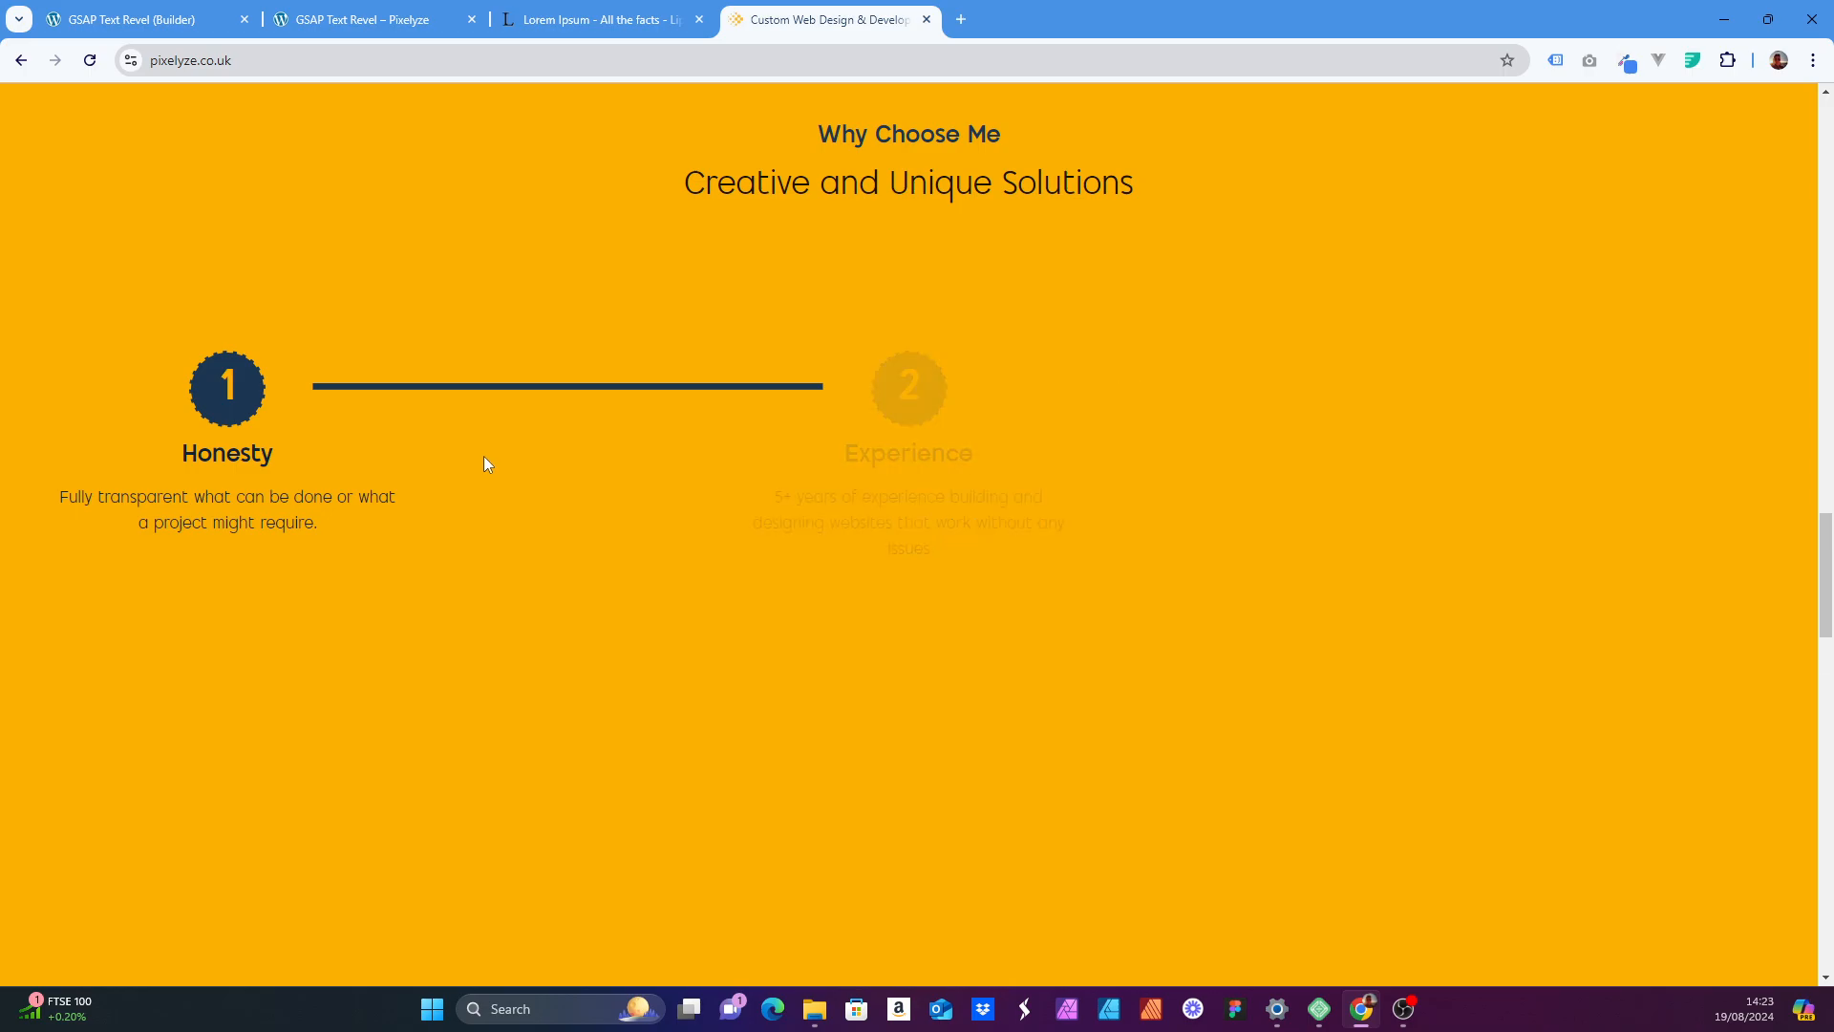
scroll(484, 455, "up", 10)
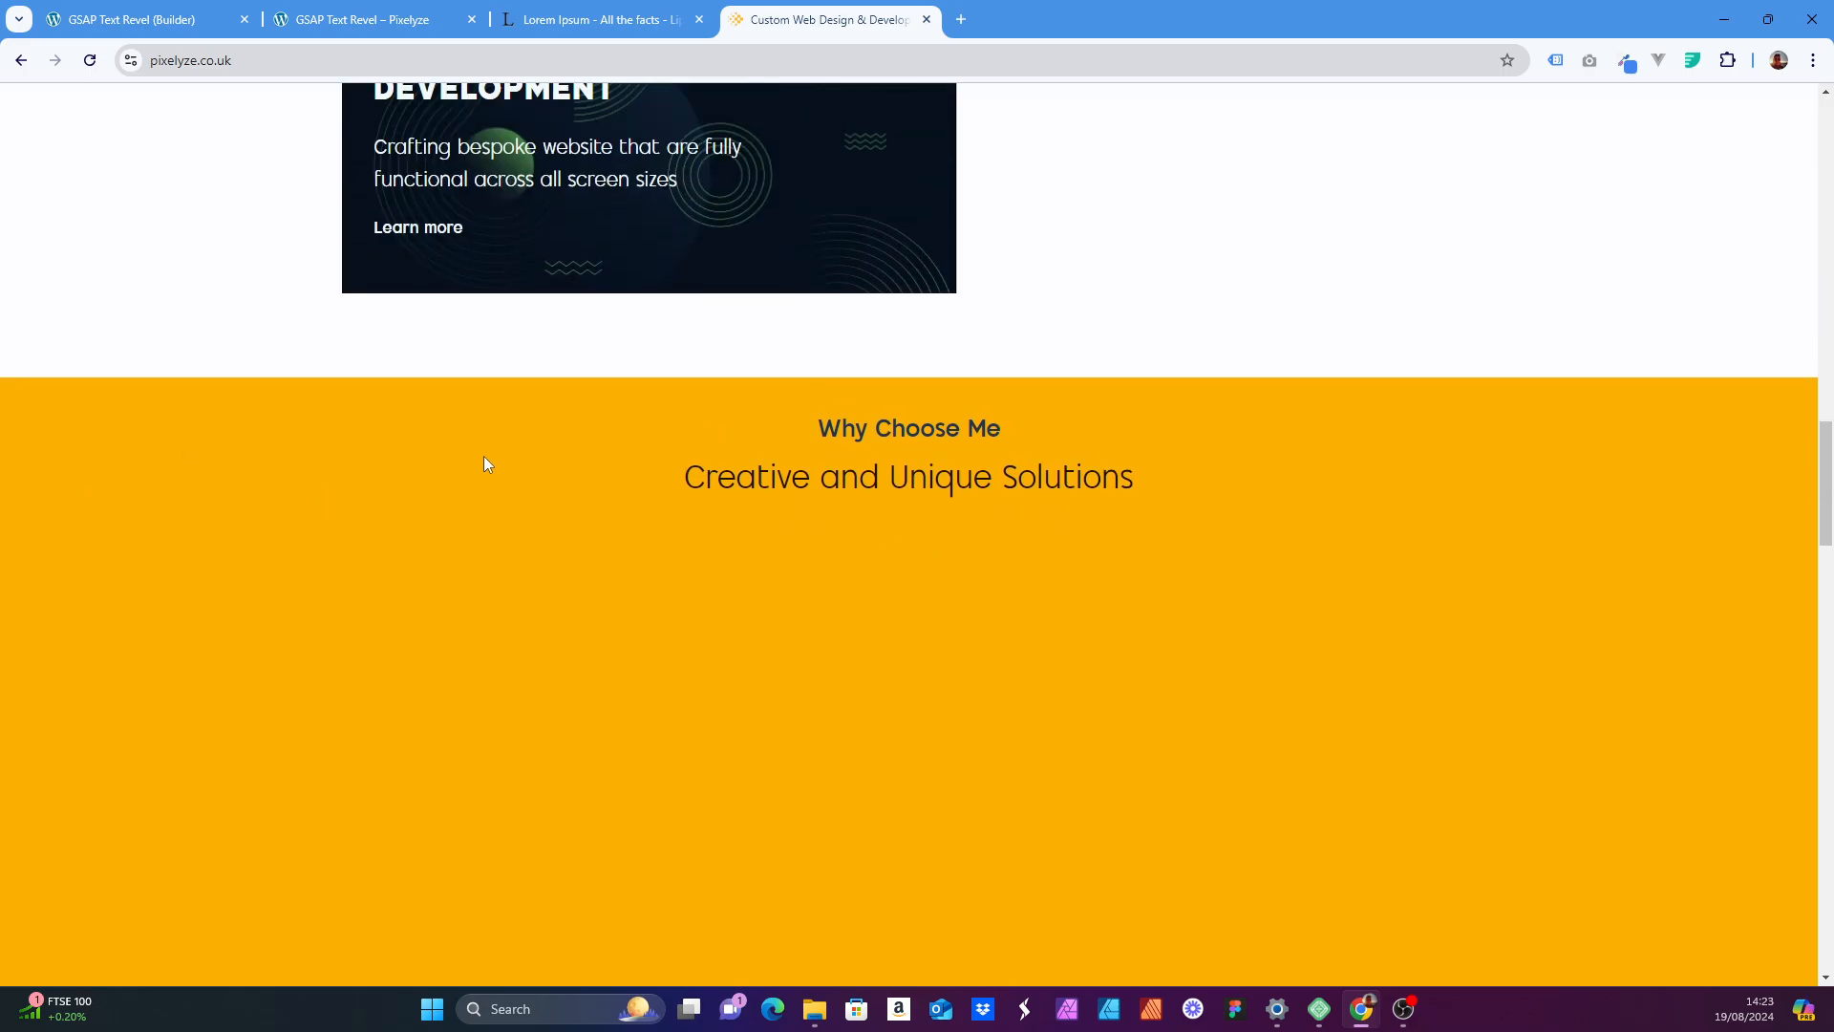
scroll(485, 455, "up", 6)
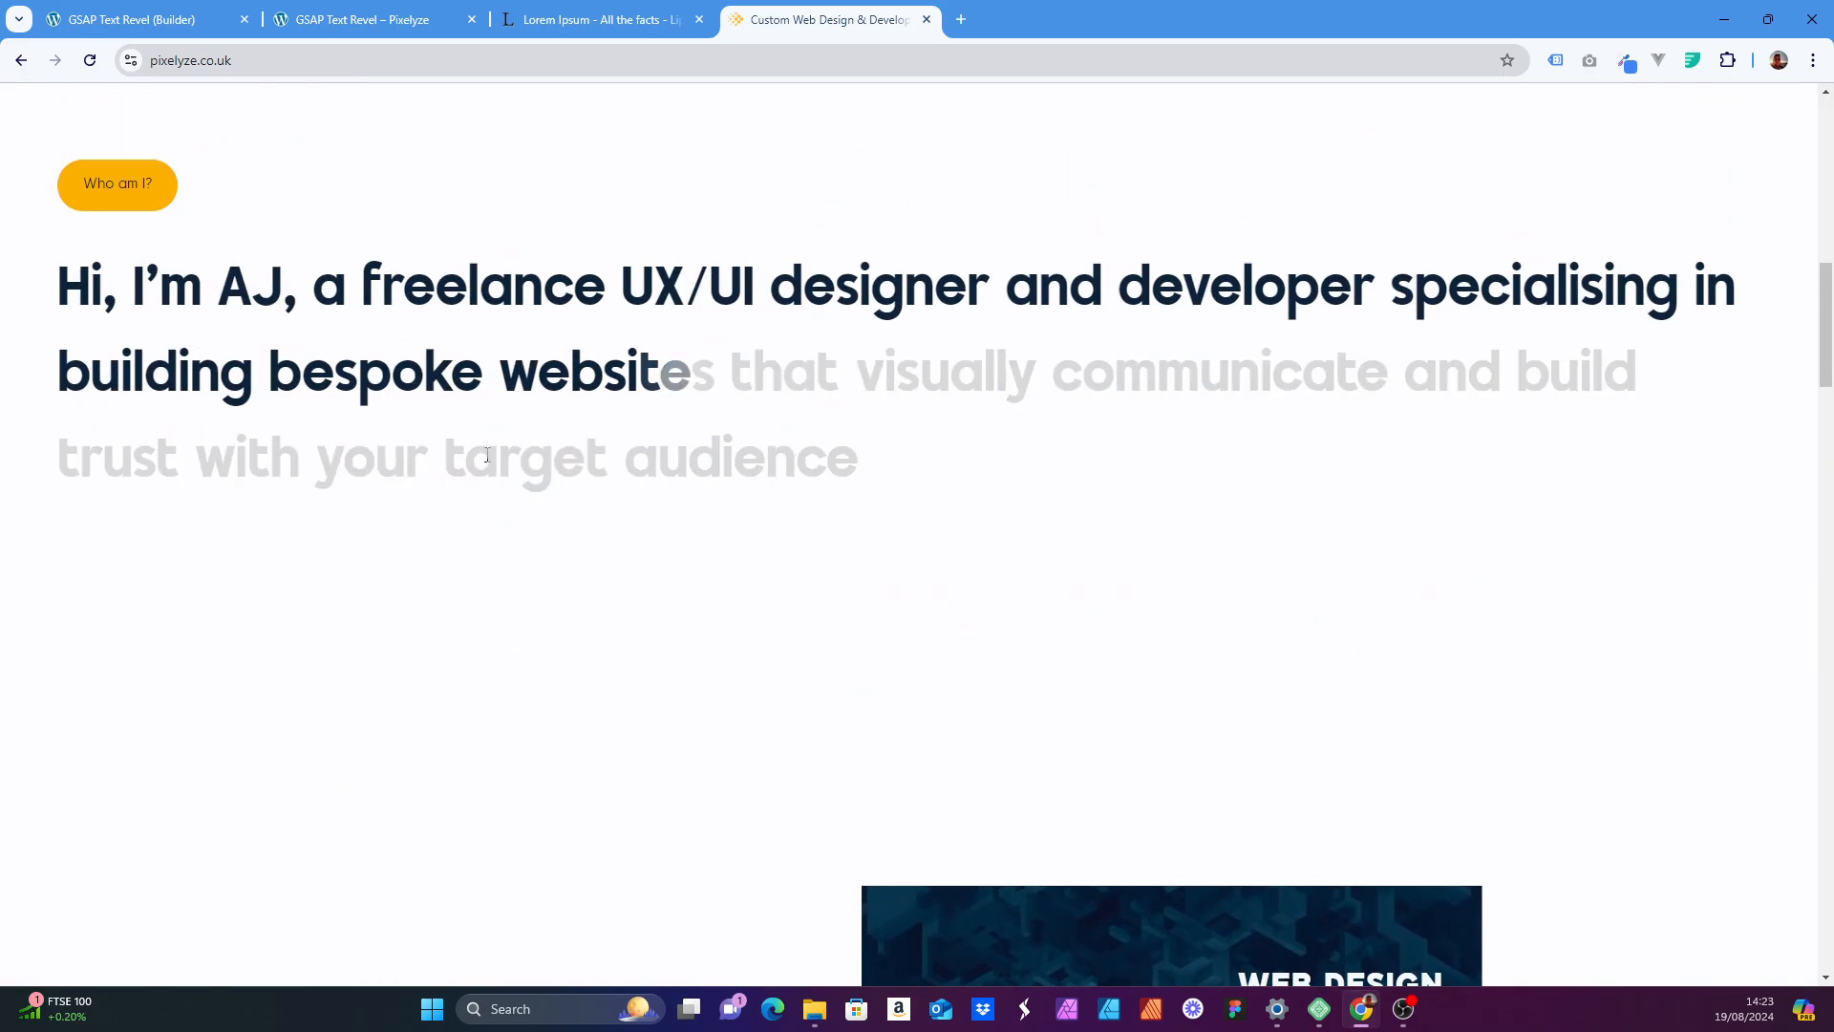
scroll(487, 456, "up", 3)
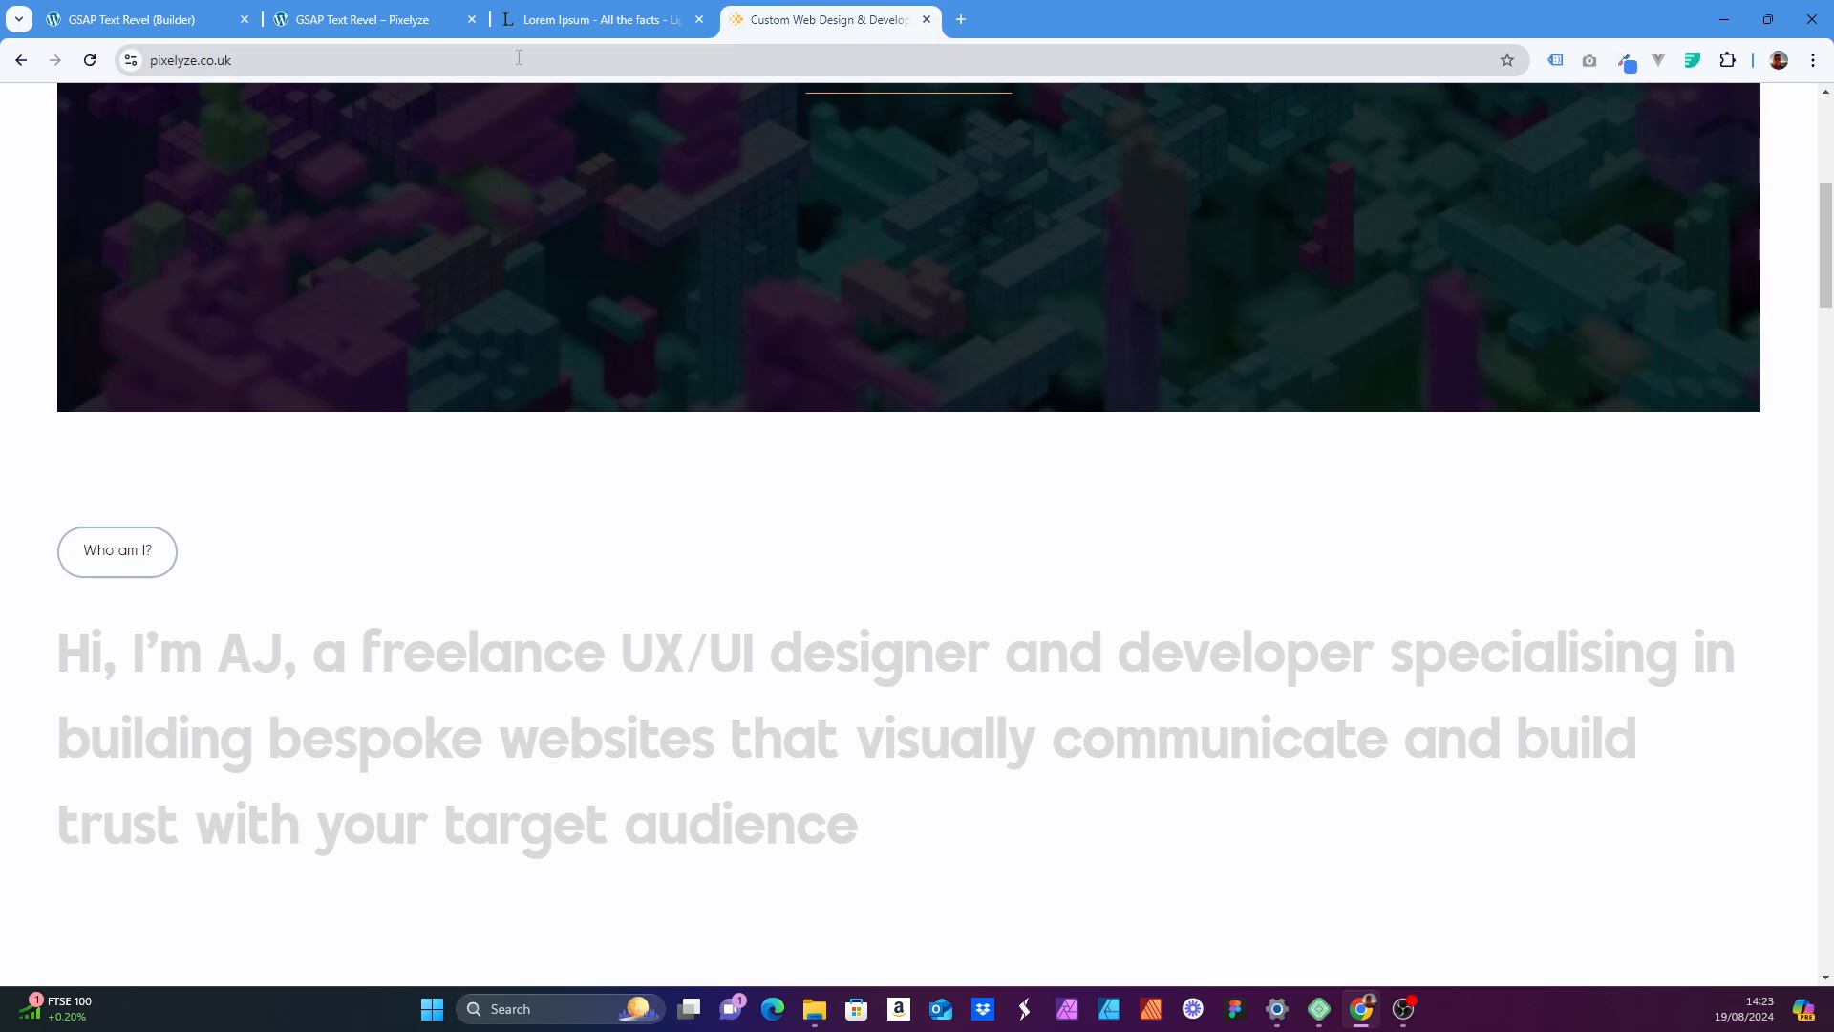
left_click(315, 19)
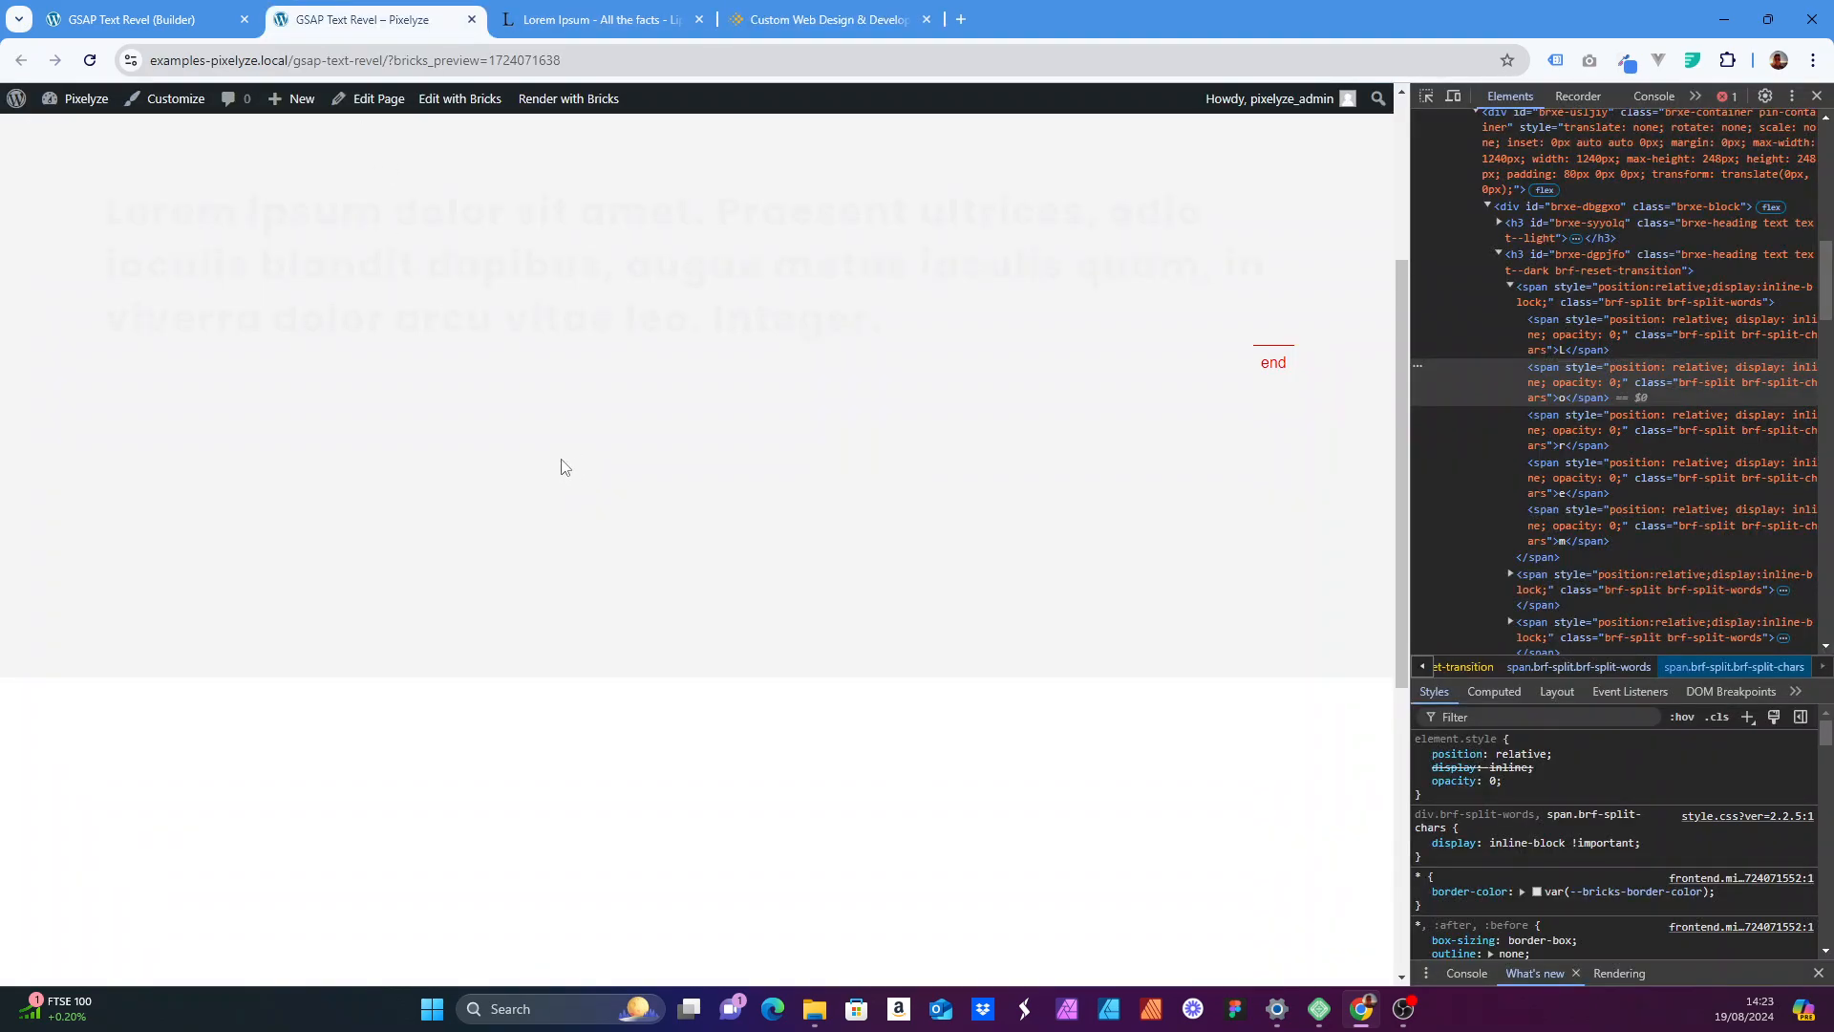
left_click(105, 8)
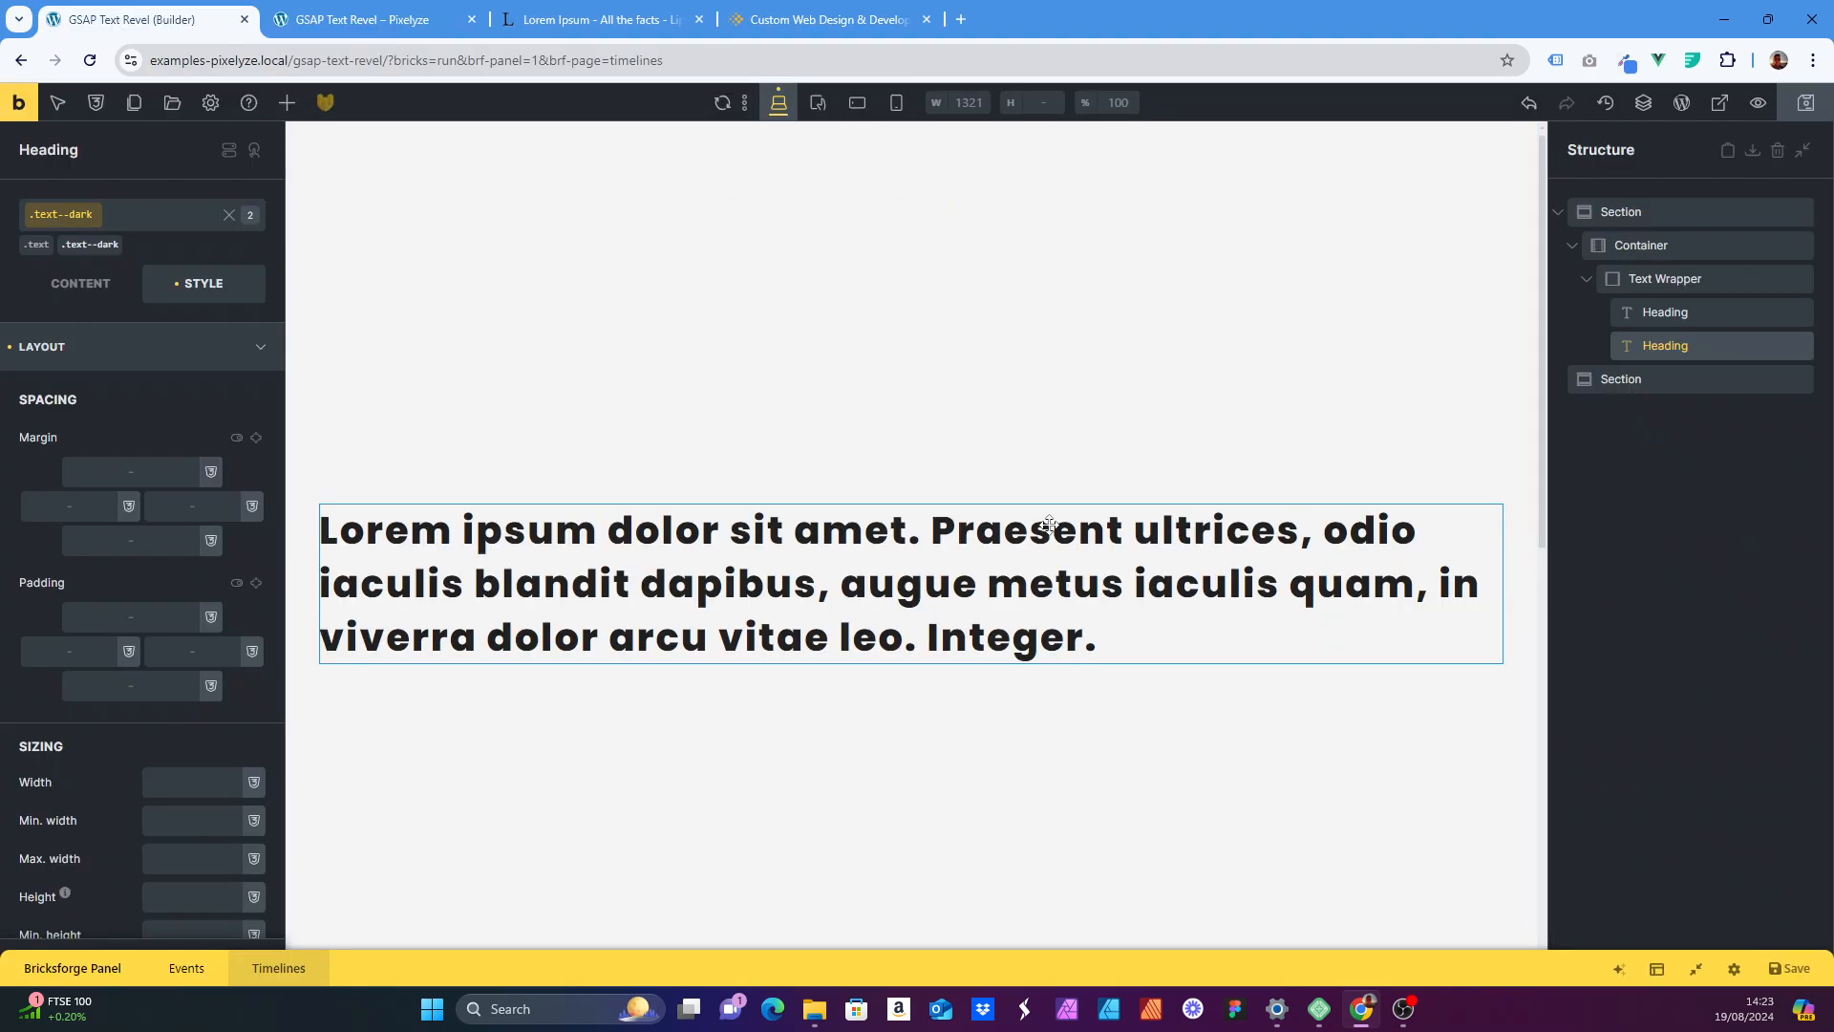